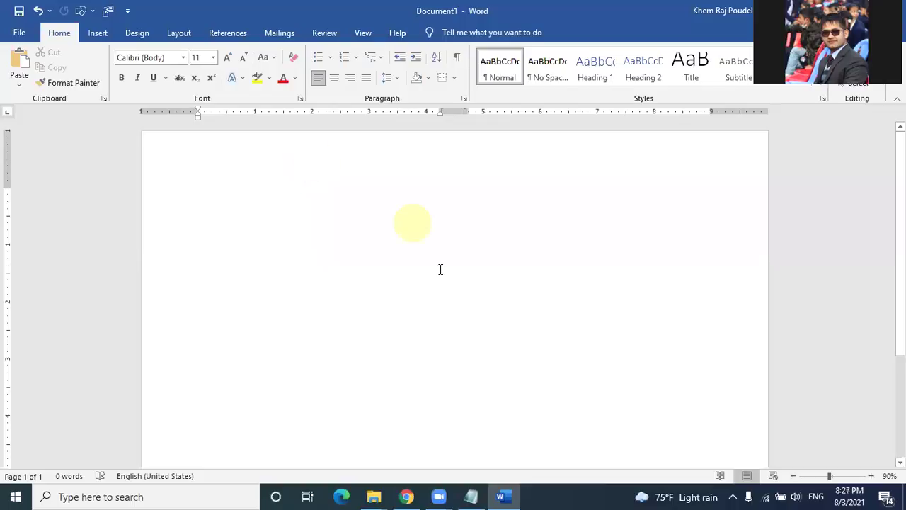
Step: Type '===' at the page start to make a double border line, then undo the conversion
{"action": "left_click", "coordinate": [443, 471]}
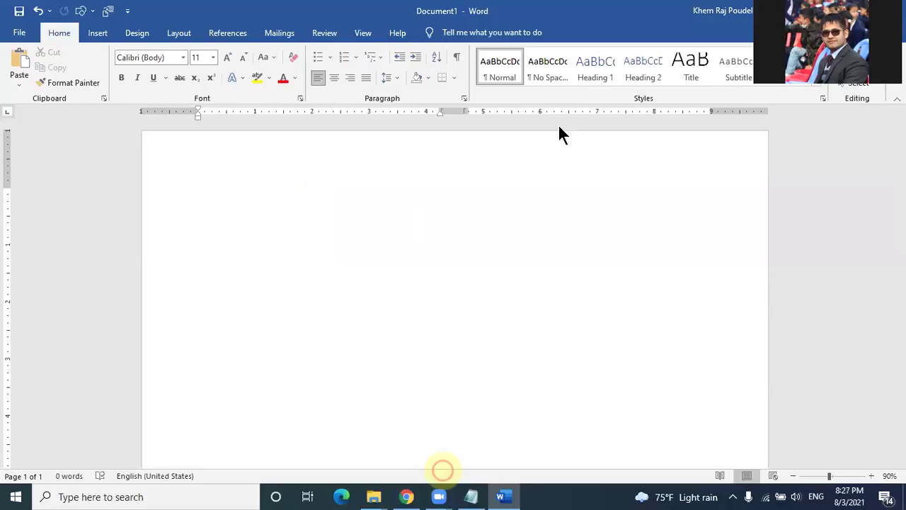
{"action": "left_click", "coordinate": [371, 251]}
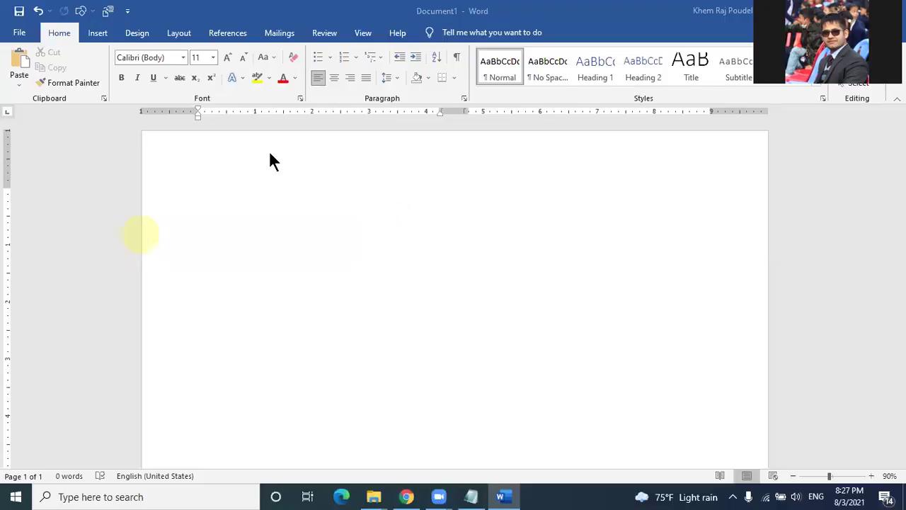
{"action": "left_click", "coordinate": [232, 207]}
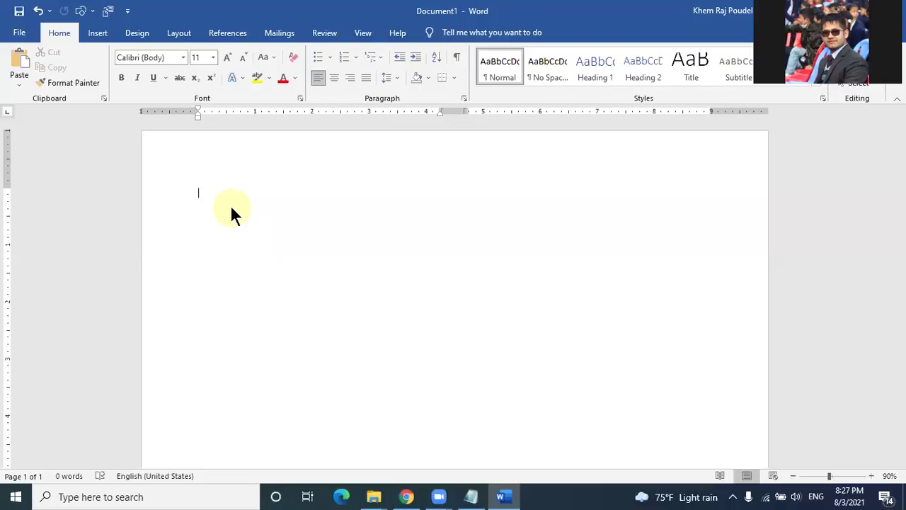
{"action": "type", "text": "==="}
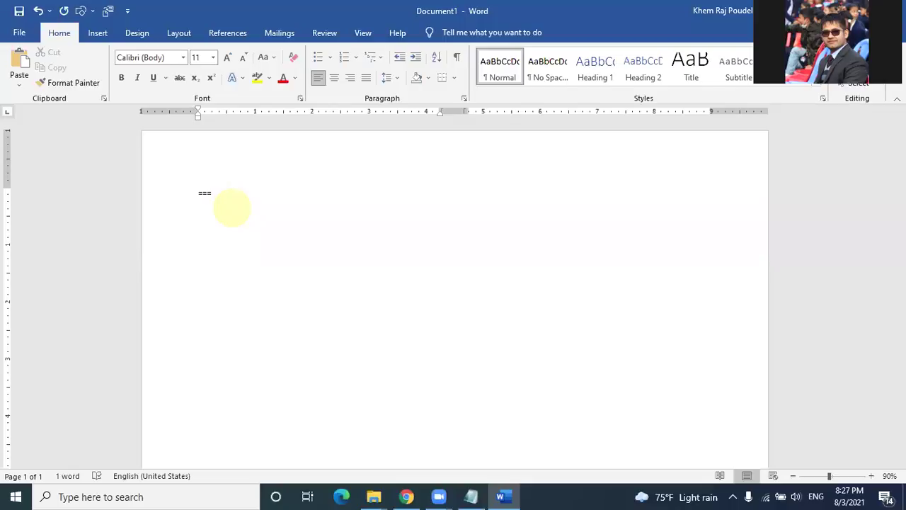
{"action": "key", "text": "Return"}
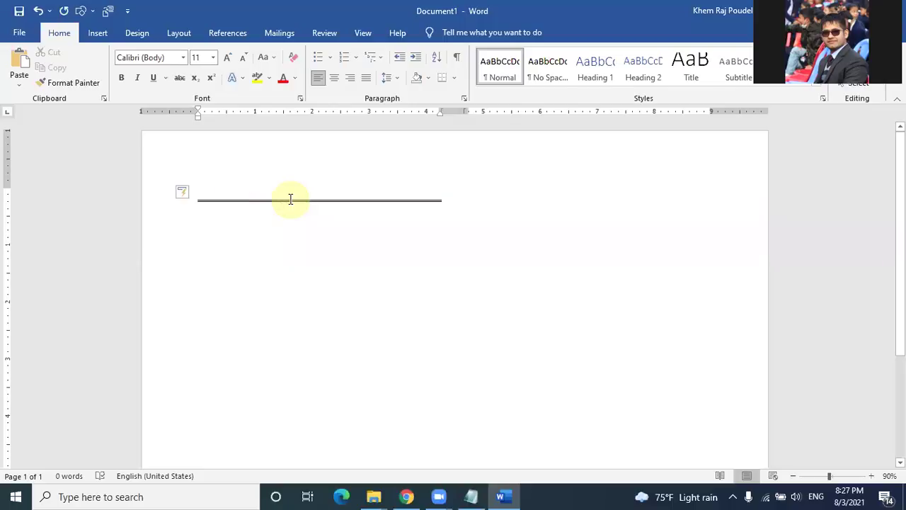
{"action": "left_click", "coordinate": [448, 201]}
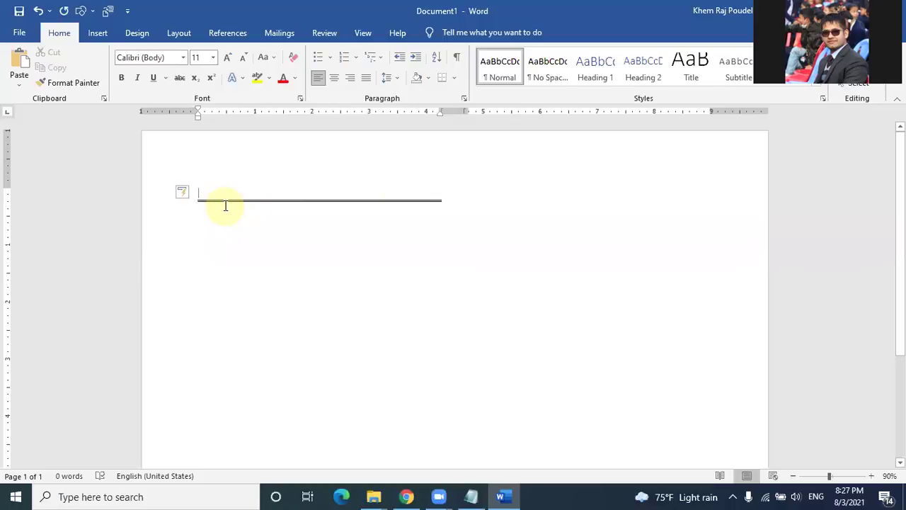
{"action": "key", "text": "ctrl+z"}
Step: Convert the equals signs into a border line again, then delete everything in the document
{"action": "left_click", "coordinate": [217, 193]}
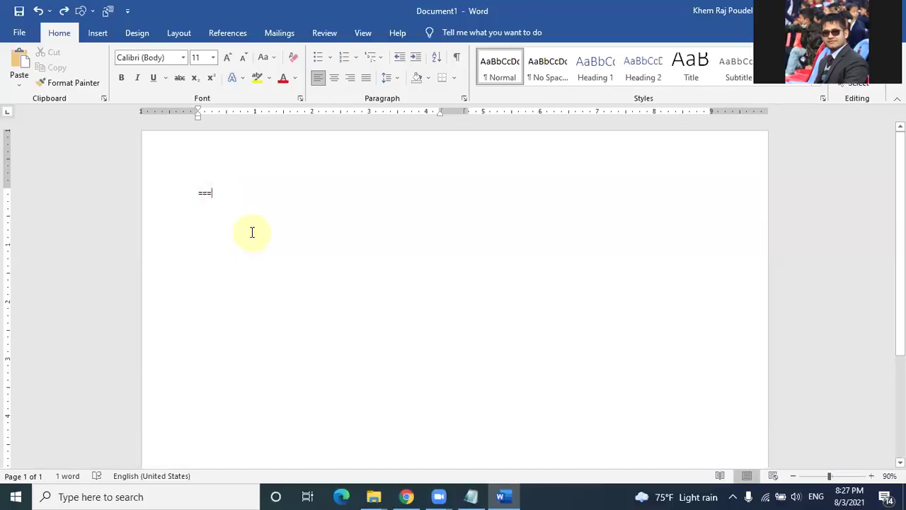
{"action": "key", "text": "Return"}
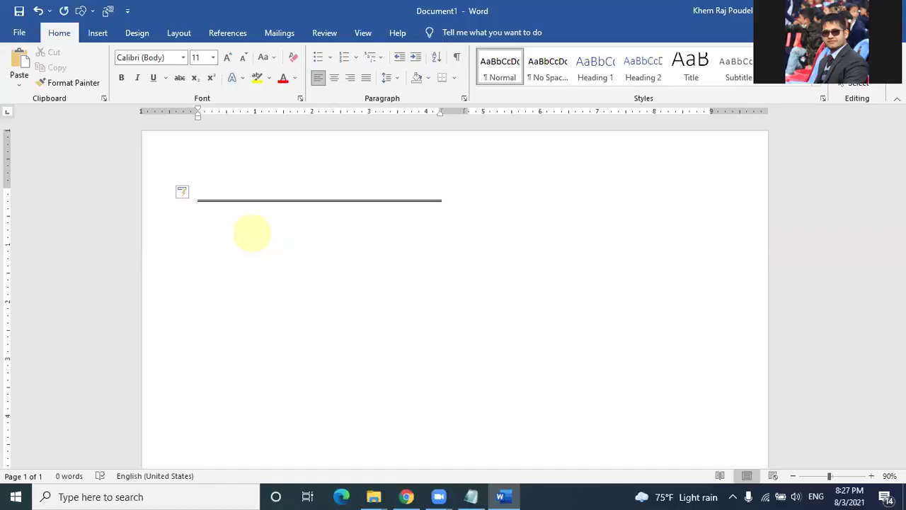
{"action": "key", "text": "ctrl+a"}
{"action": "key", "text": "Delete"}
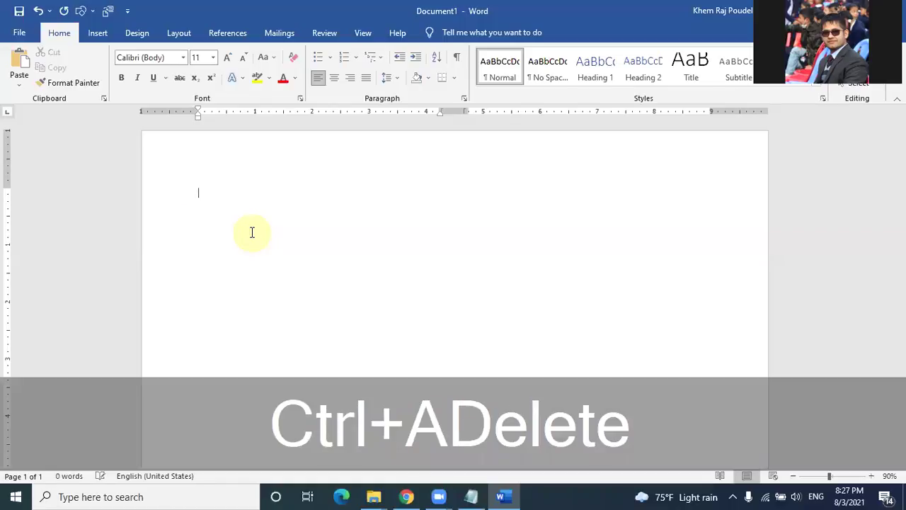
Step: Open the More Columns settings twice, closing them each time without changes
{"action": "left_click", "coordinate": [179, 33]}
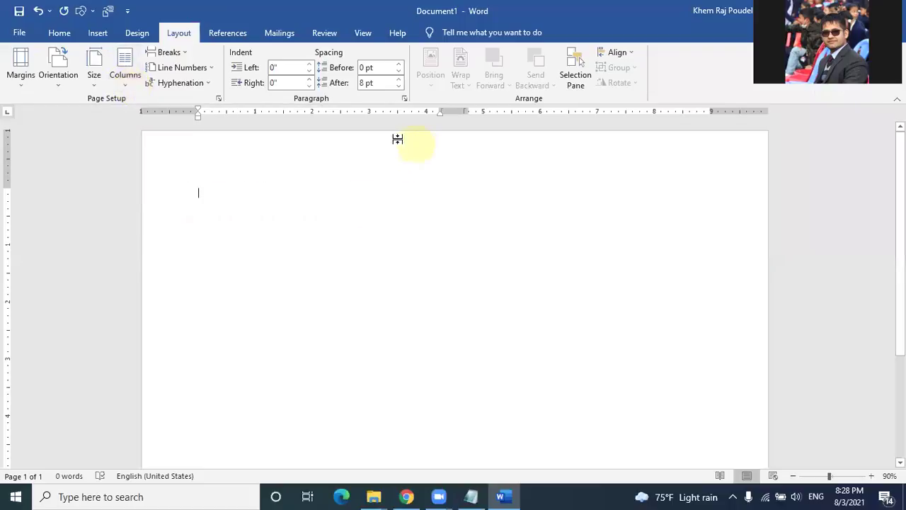
{"action": "left_click", "coordinate": [122, 85]}
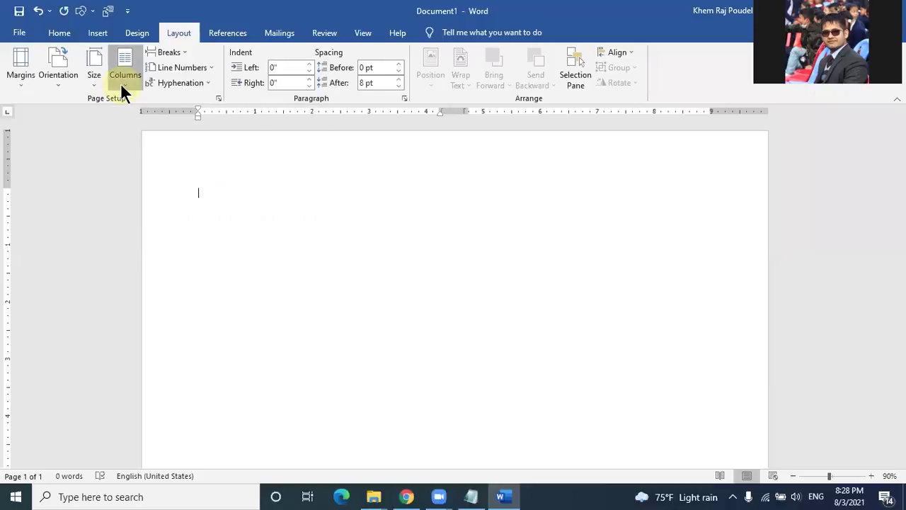
{"action": "left_click", "coordinate": [154, 249]}
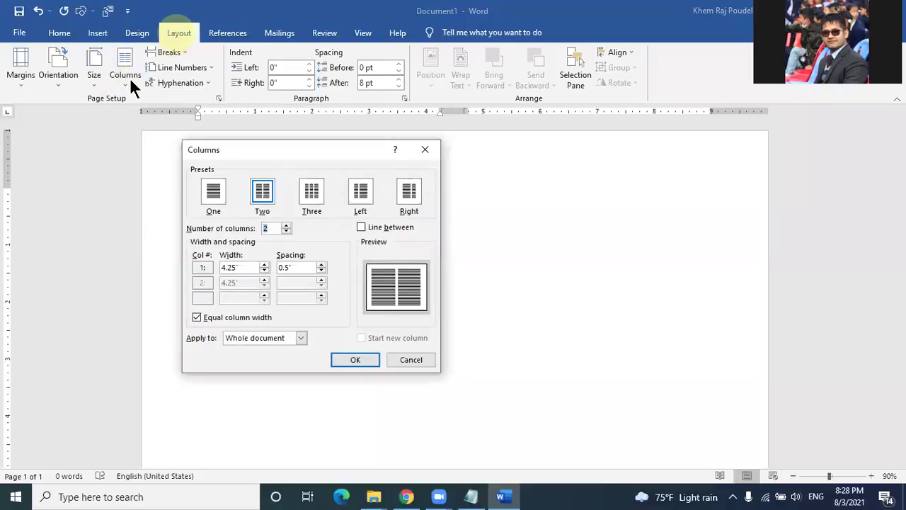
{"action": "left_click", "coordinate": [425, 149]}
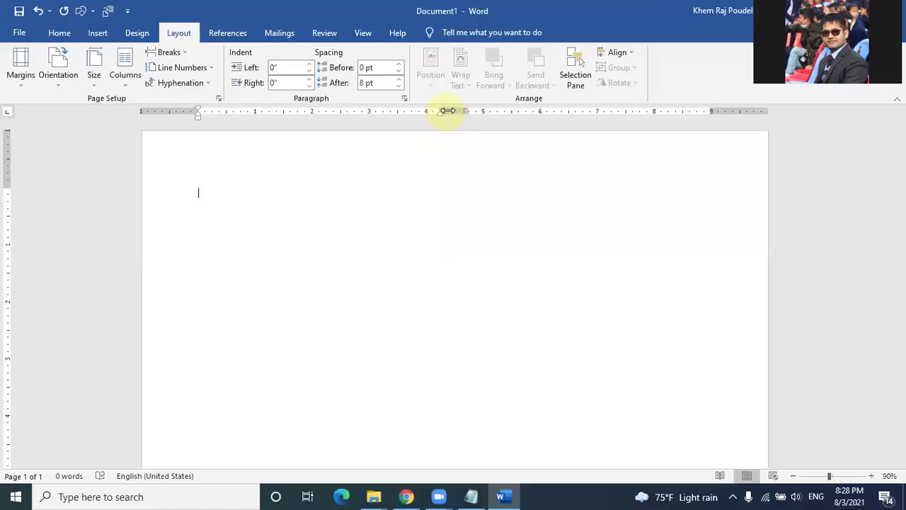
{"action": "double_click", "coordinate": [452, 112]}
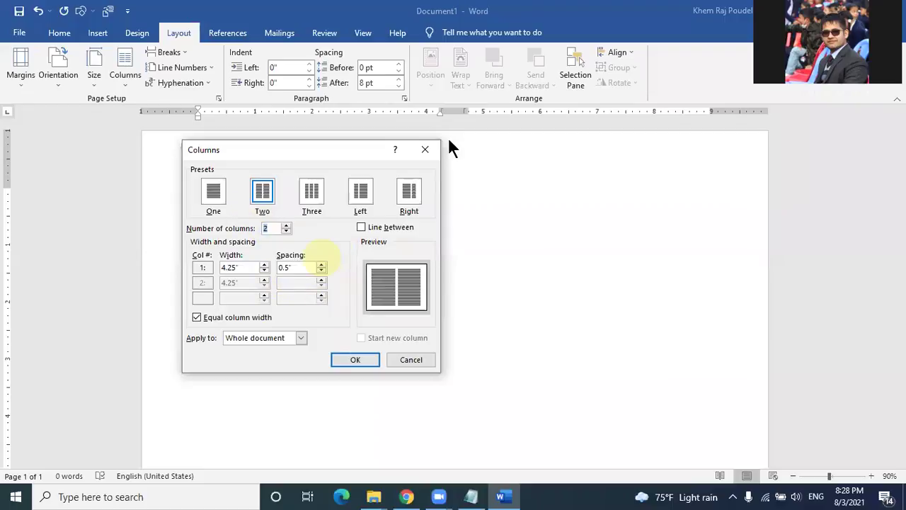
{"action": "left_click", "coordinate": [426, 155]}
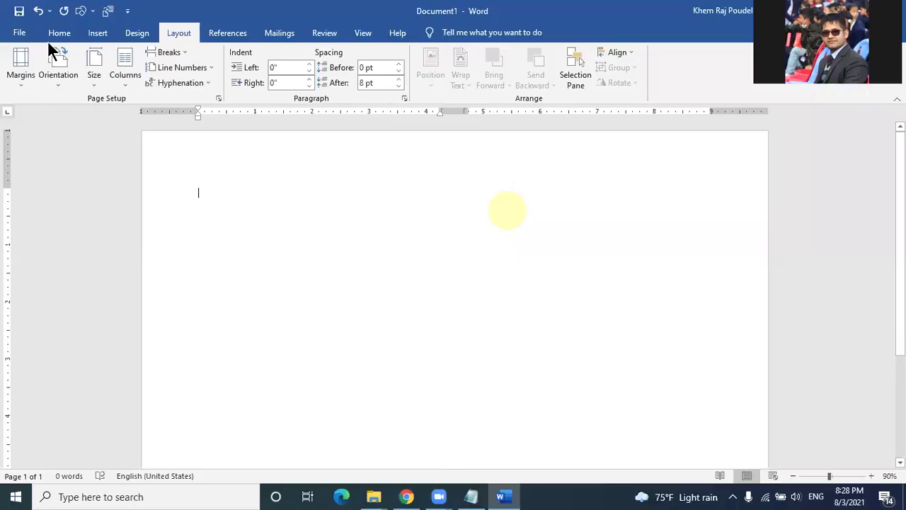
Step: Set the page to One column and put the cursor back at the page start
{"action": "left_click", "coordinate": [124, 80]}
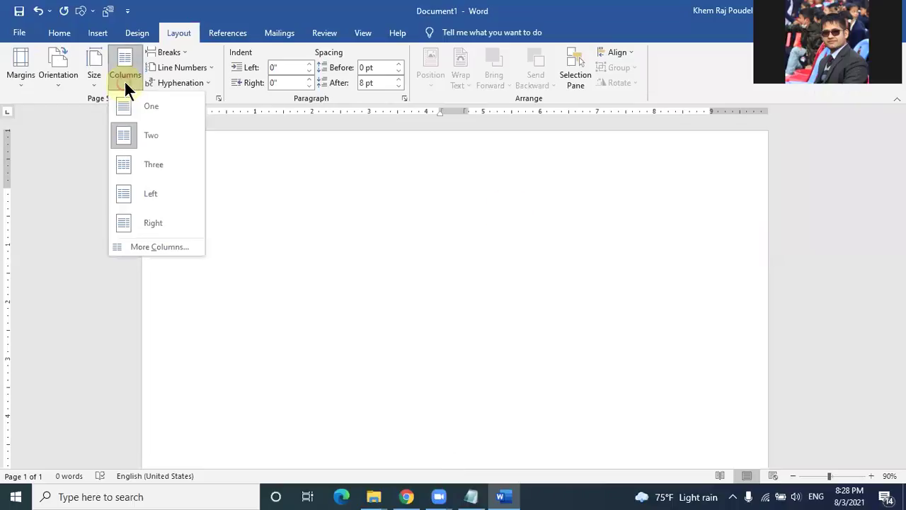
{"action": "left_click", "coordinate": [147, 108]}
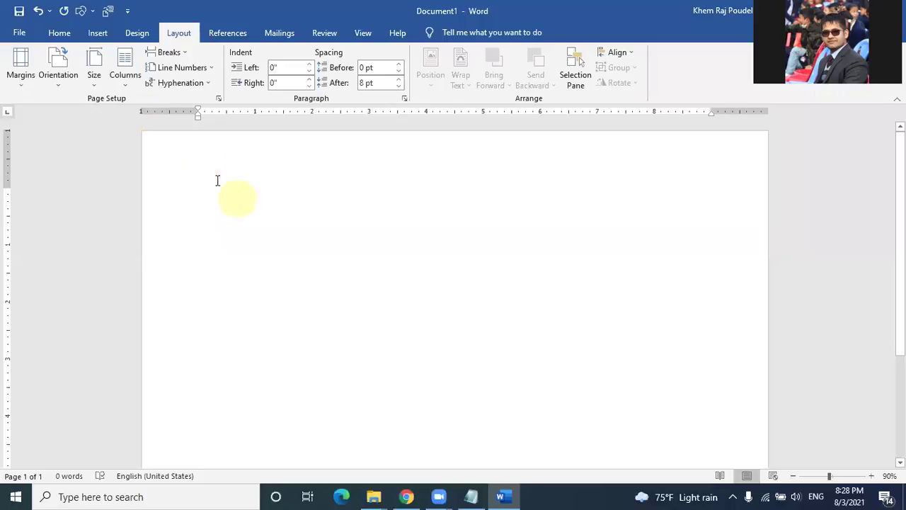
{"action": "left_click", "coordinate": [61, 33]}
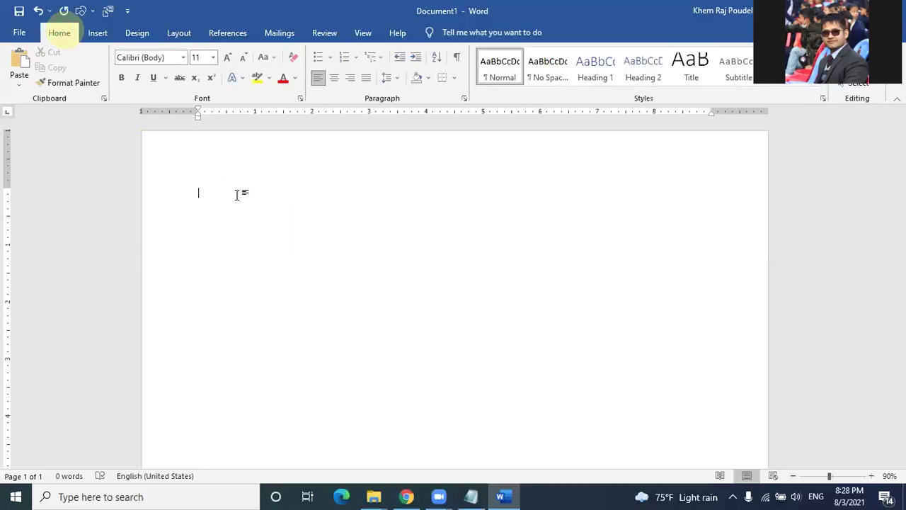
{"action": "left_click", "coordinate": [214, 193]}
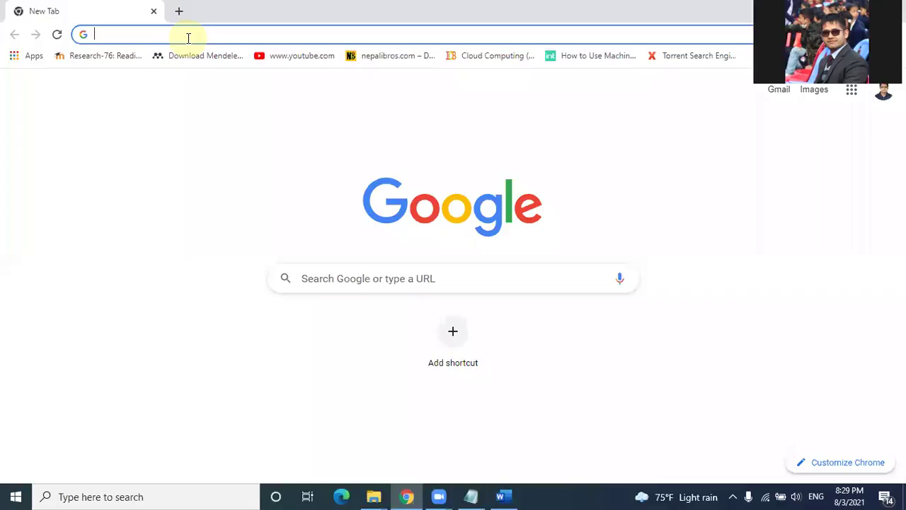
Step: Search Google for 'paste special' from the address bar
{"action": "left_click", "coordinate": [189, 38]}
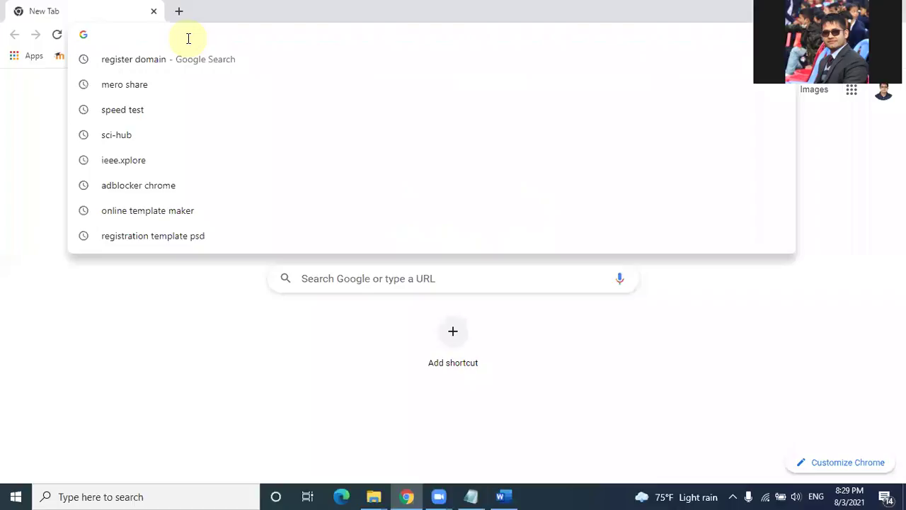
{"action": "type", "text": "paste"}
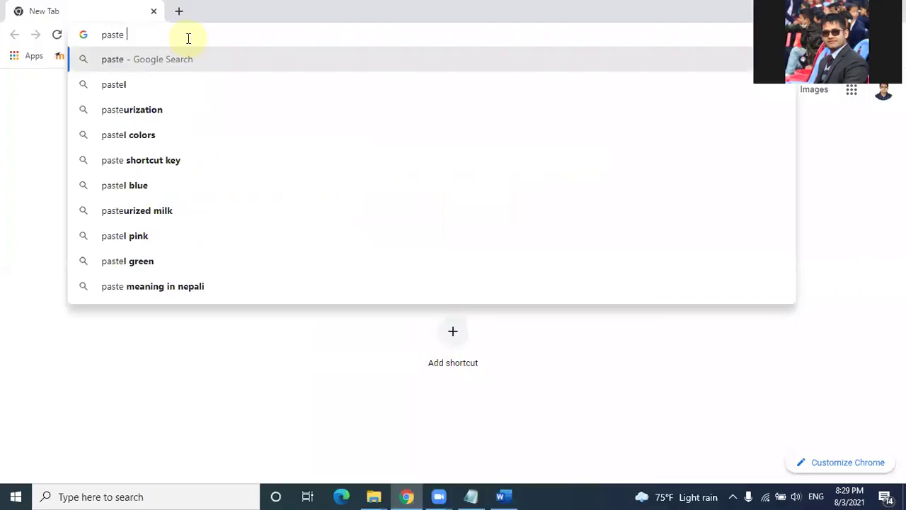
{"action": "type", "text": " spec"}
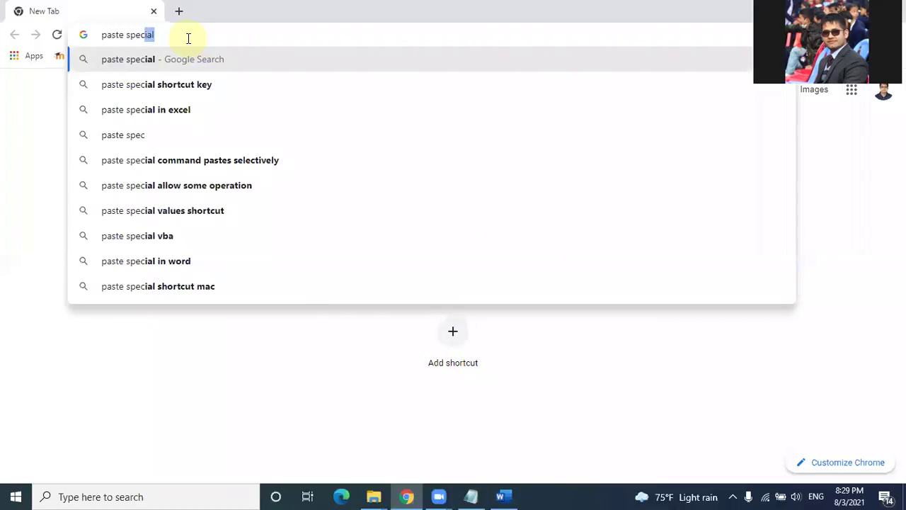
{"action": "type", "text": "ial"}
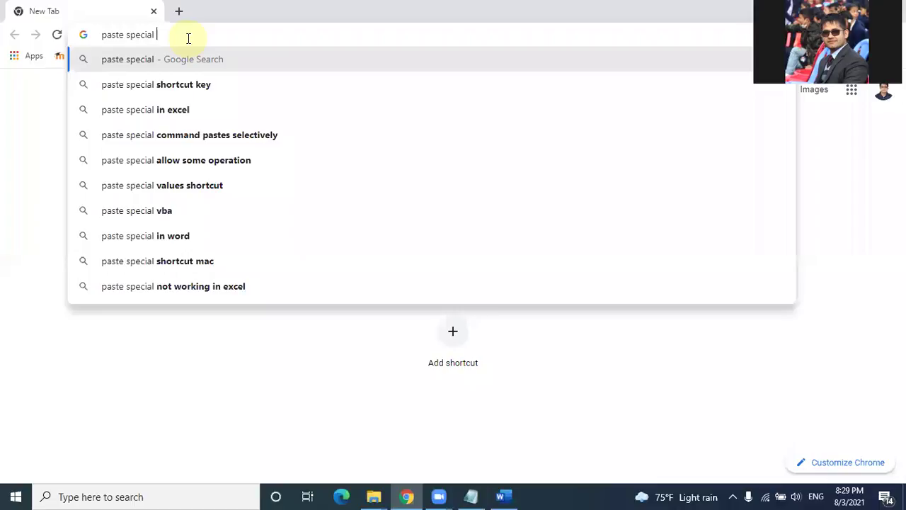
{"action": "key", "text": "Return"}
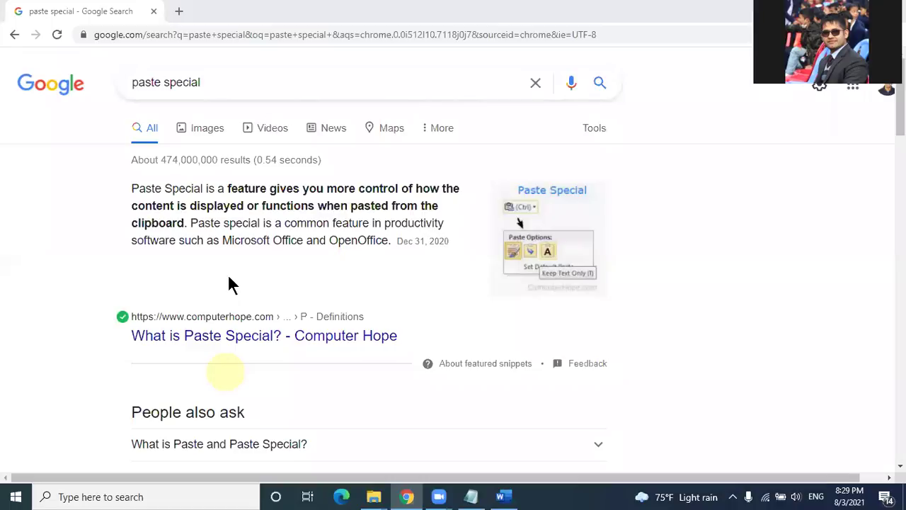
Step: Copy the first definition paragraph from Computer Hope's Paste Special article and paste it into Word
{"action": "left_click", "coordinate": [243, 340]}
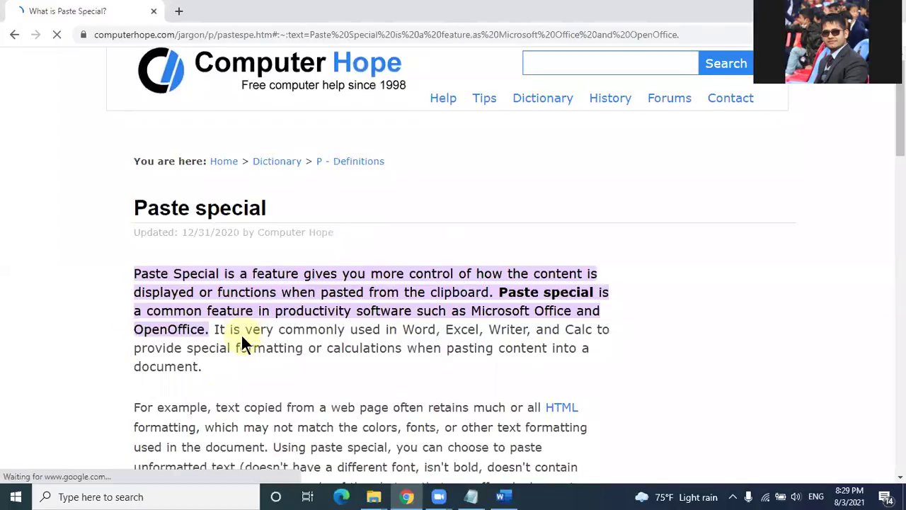
{"action": "scroll", "coordinate": [222, 310], "scroll_direction": "down", "scroll_amount": 1}
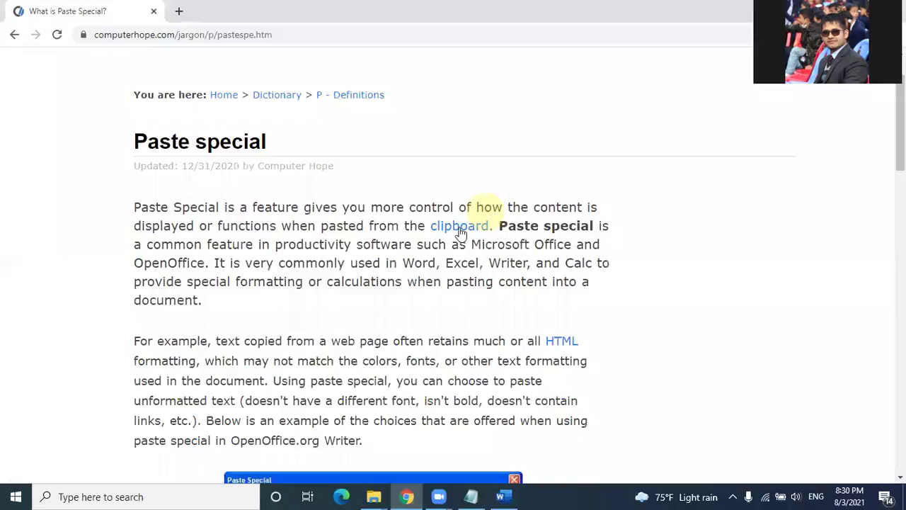
{"action": "left_click", "coordinate": [136, 207]}
{"action": "left_click", "coordinate": [204, 300], "text": "shift"}
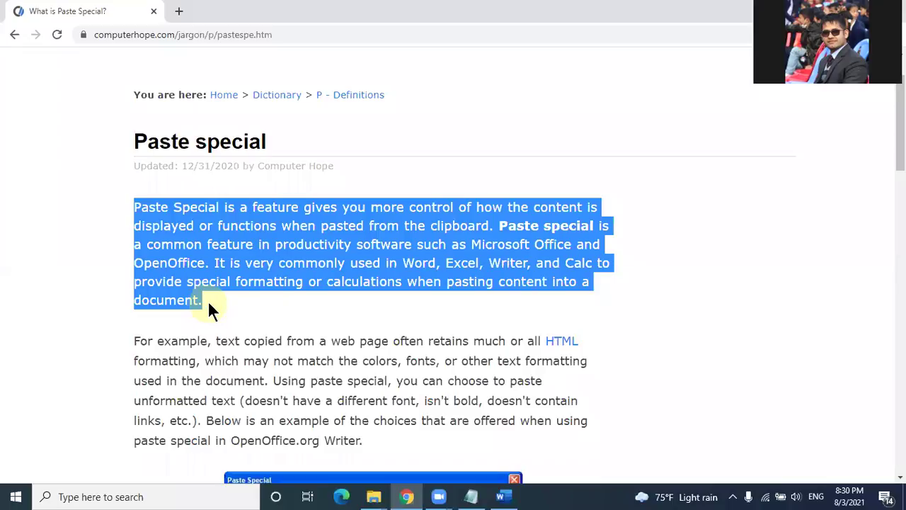
{"action": "key", "text": "ctrl+c"}
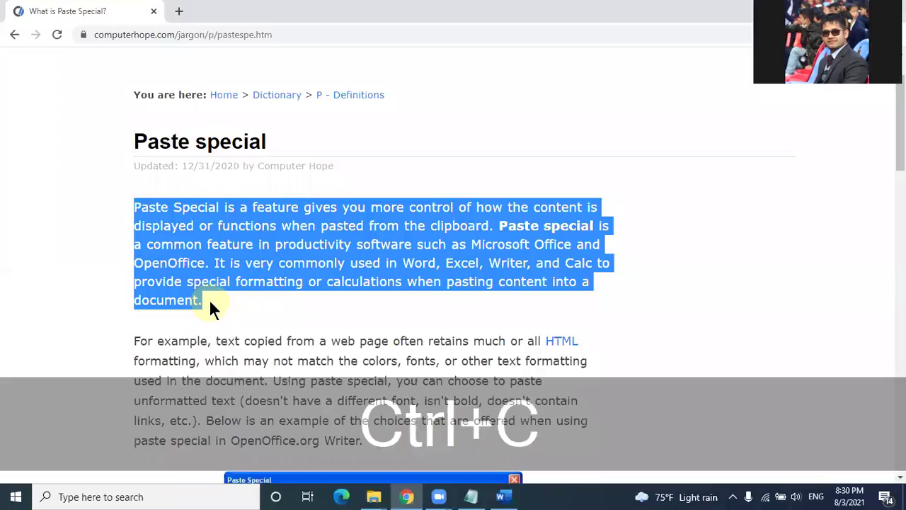
{"action": "key", "text": "ctrl+c"}
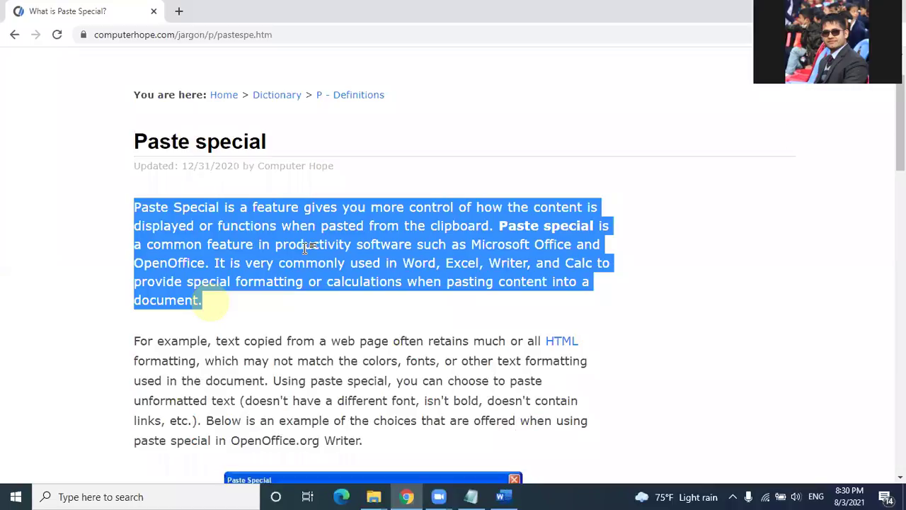
{"action": "key", "text": "ctrl+v"}
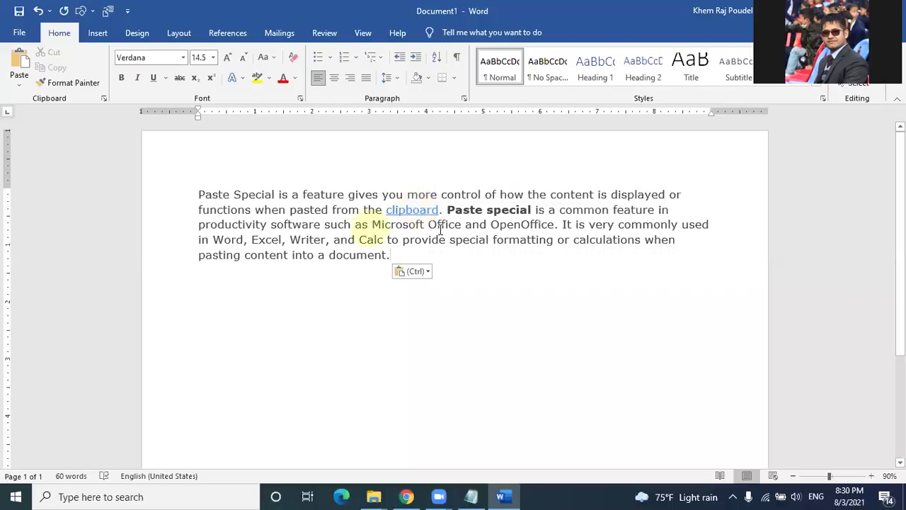
Step: Underline 'Microsoft Office' and highlight the passage from 'common feature' to 'commonly' in gray
{"action": "double_click", "coordinate": [419, 225]}
{"action": "key", "text": "ctrl+shift+Right"}
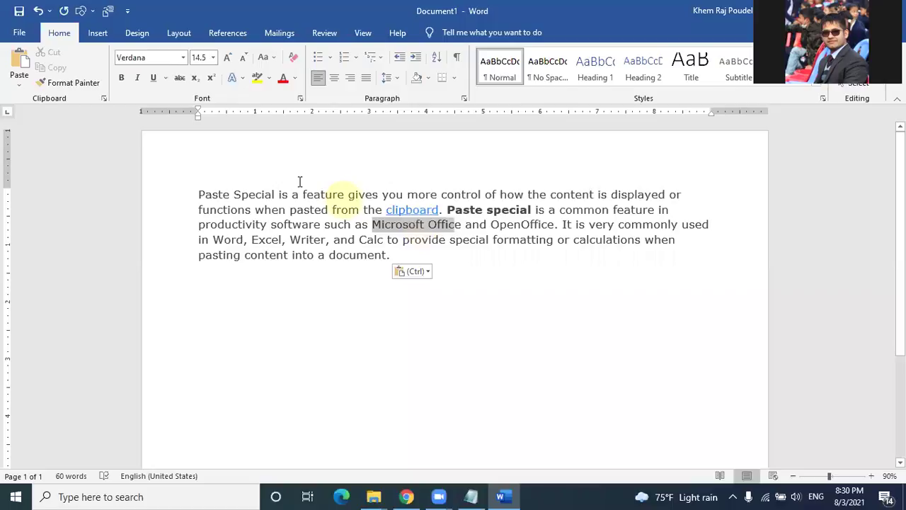
{"action": "key", "text": "ctrl+u"}
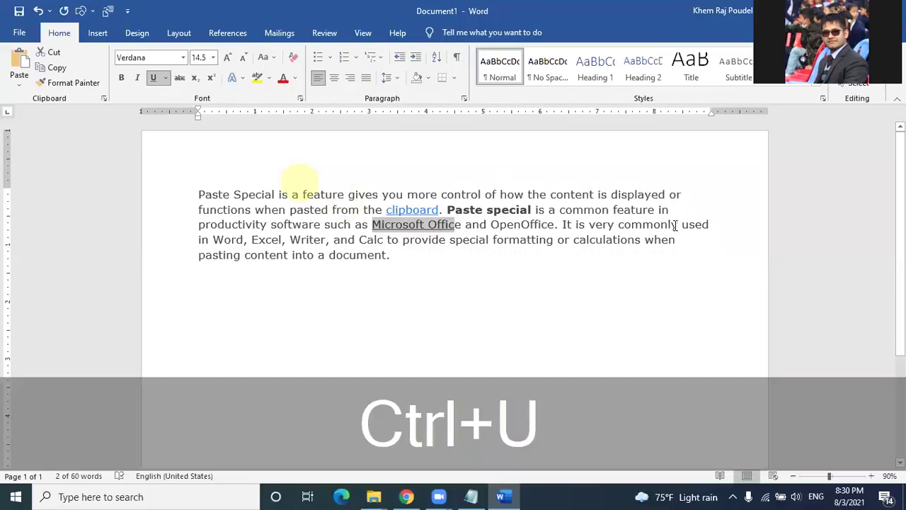
{"action": "left_click_drag", "start_coordinate": [559, 210], "coordinate": [678, 225]}
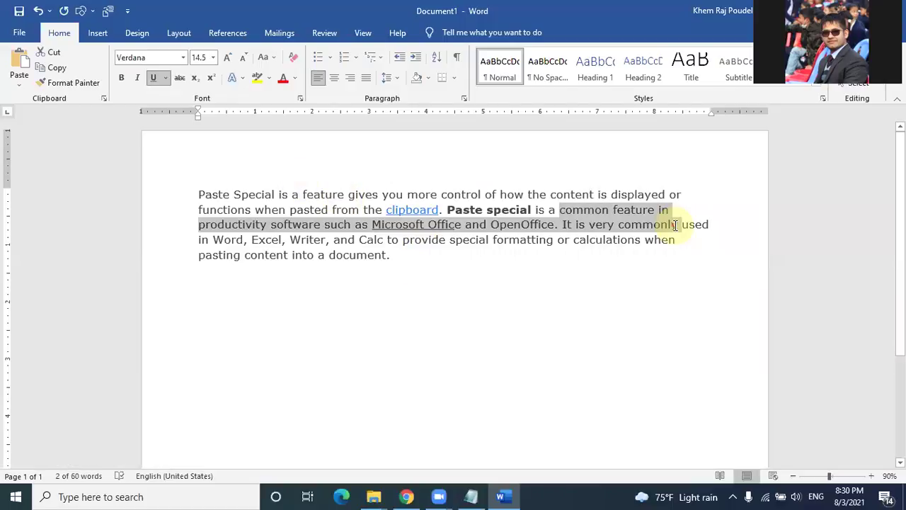
{"action": "left_click", "coordinate": [270, 78]}
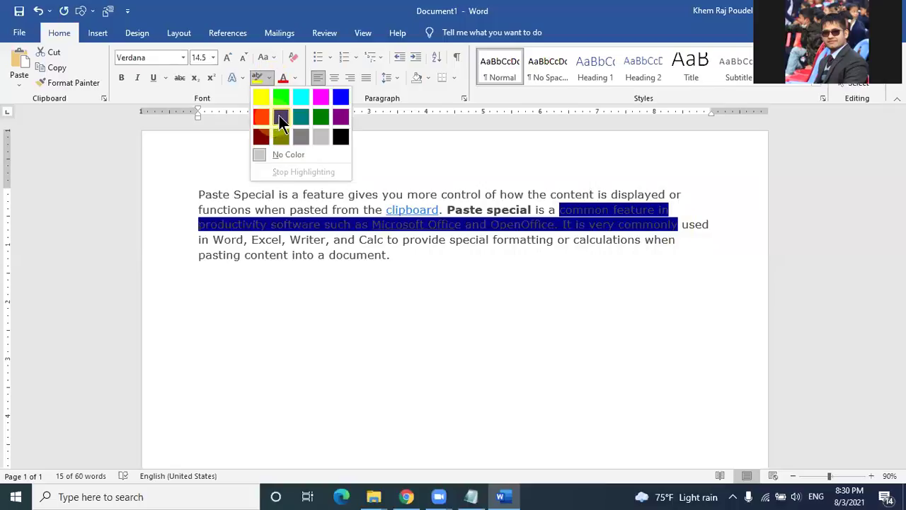
{"action": "left_click", "coordinate": [325, 137]}
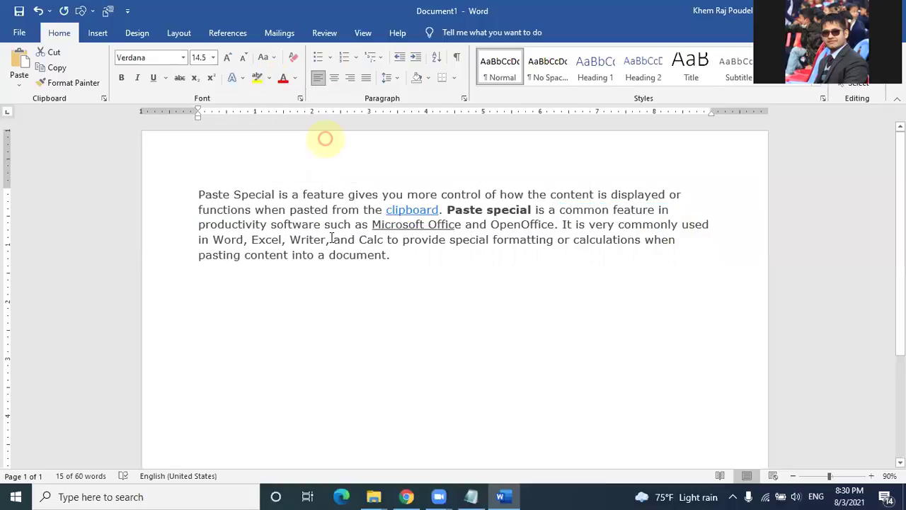
{"action": "left_click", "coordinate": [381, 306]}
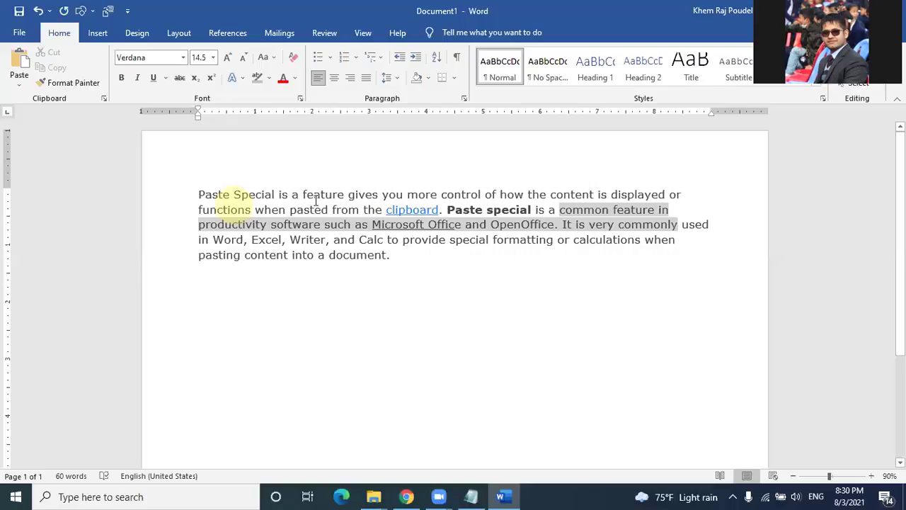
Step: Colour 'Paste Special is a feature' red, then set the whole paragraph's font colour to Automatic
{"action": "left_click_drag", "start_coordinate": [200, 194], "coordinate": [345, 195]}
{"action": "left_click", "coordinate": [284, 79]}
{"action": "left_click", "coordinate": [382, 324]}
{"action": "key", "text": "ctrl+Home"}
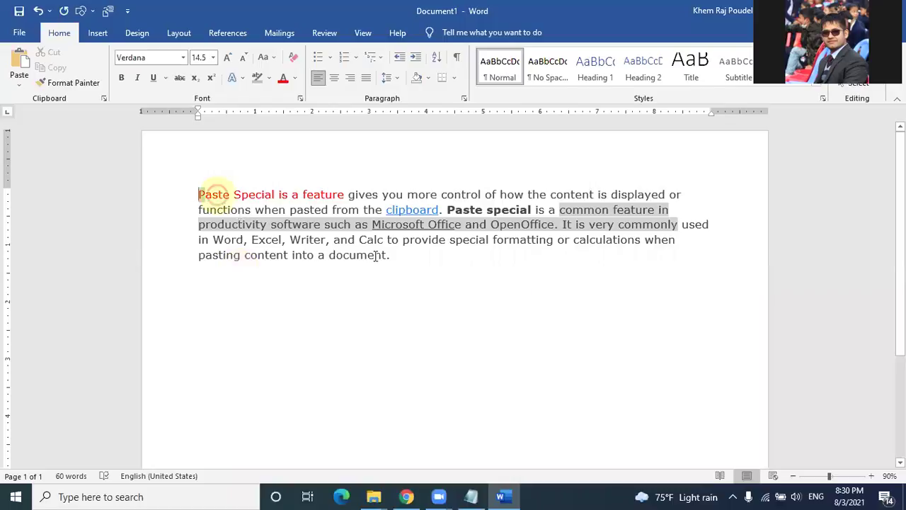
{"action": "left_click", "coordinate": [377, 256], "text": "shift"}
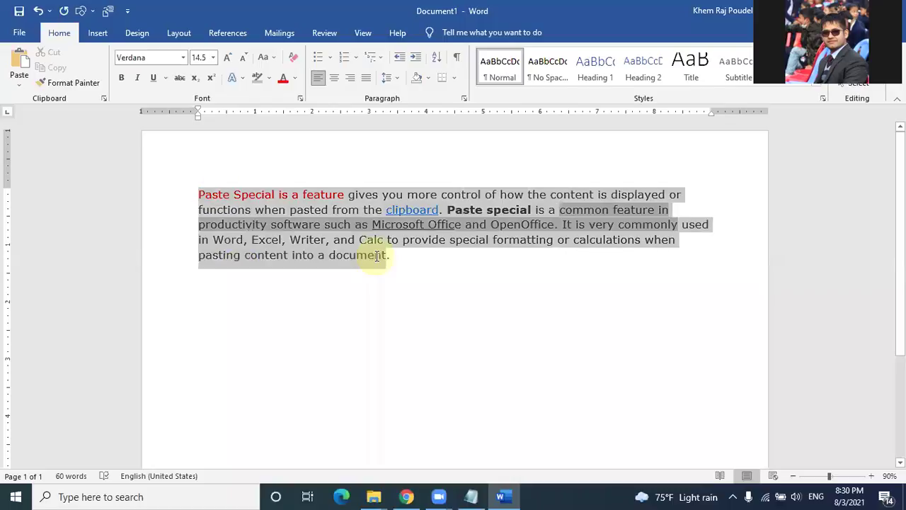
{"action": "left_click", "coordinate": [294, 78]}
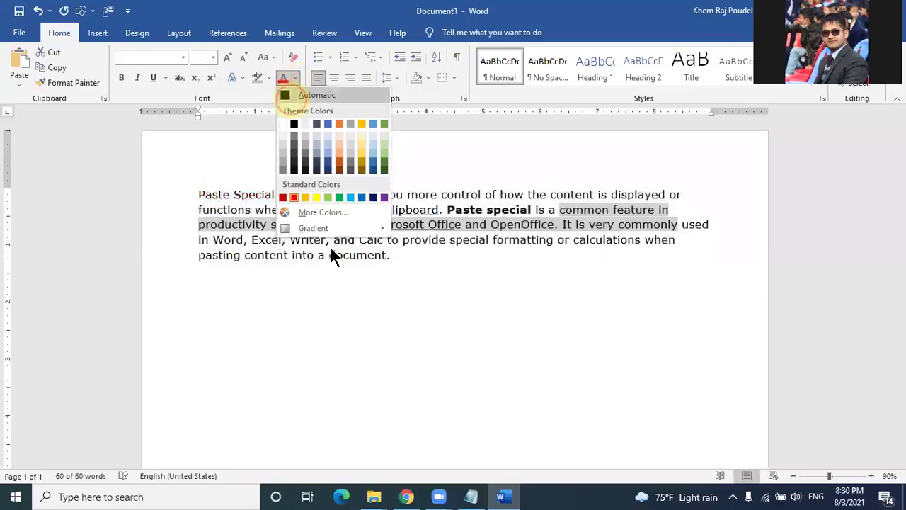
{"action": "left_click", "coordinate": [292, 97]}
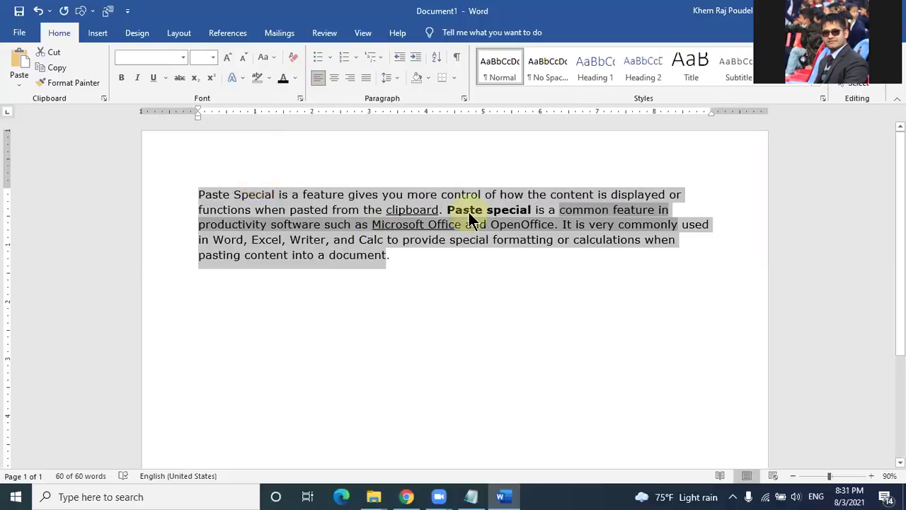
{"action": "left_click", "coordinate": [445, 284]}
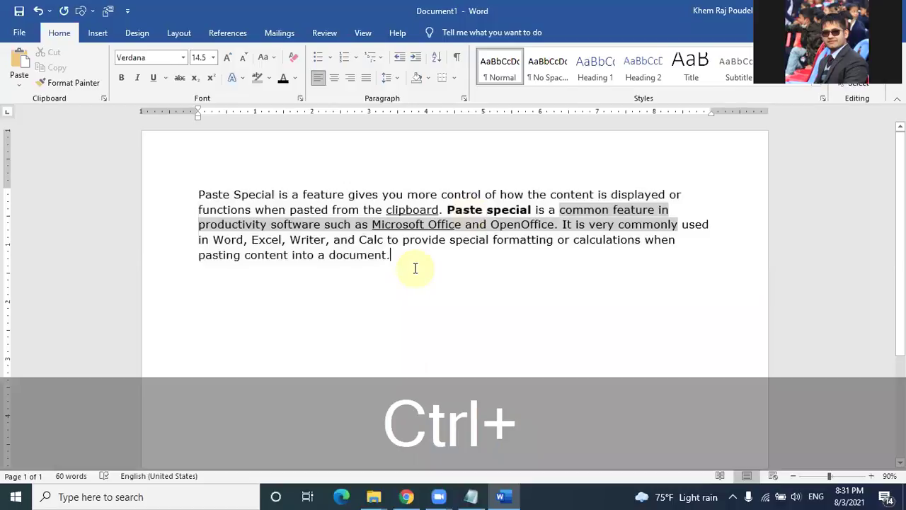
Step: Undo the colour change to restore the blue link, and italicise the text from 'Writer, and Calc' onward
{"action": "key", "text": "ctrl+z"}
{"action": "left_click", "coordinate": [415, 267]}
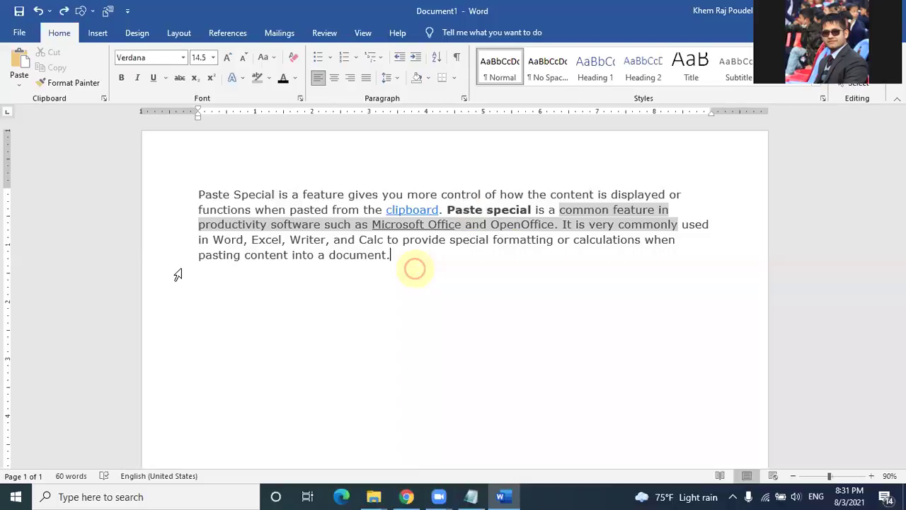
{"action": "left_click", "coordinate": [193, 184]}
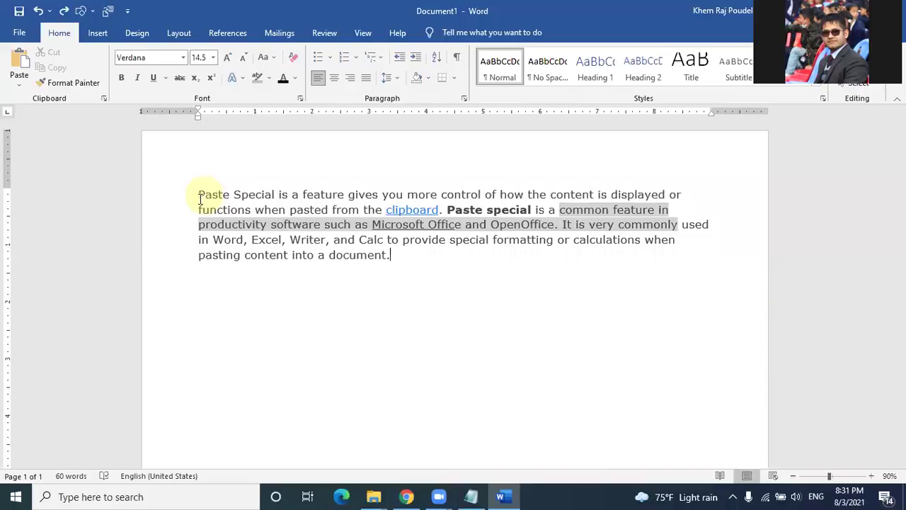
{"action": "left_click", "coordinate": [586, 210]}
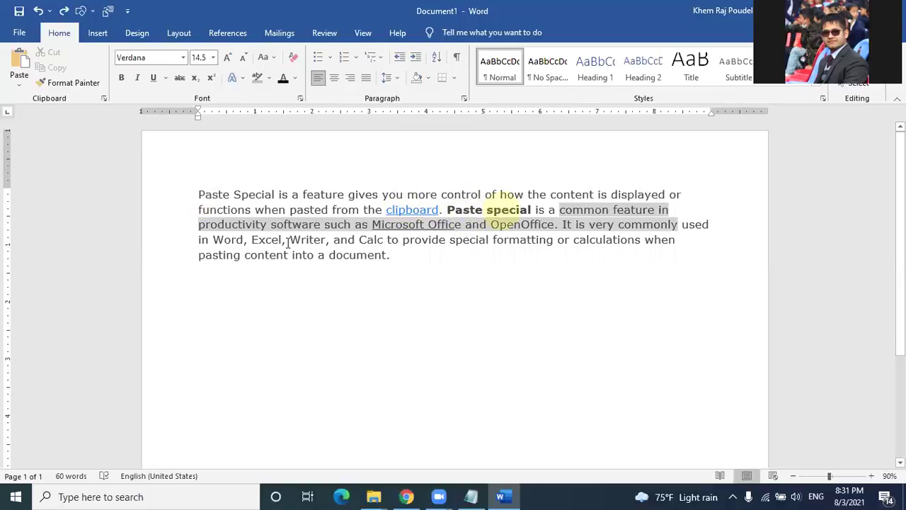
{"action": "left_click_drag", "start_coordinate": [290, 242], "coordinate": [372, 266]}
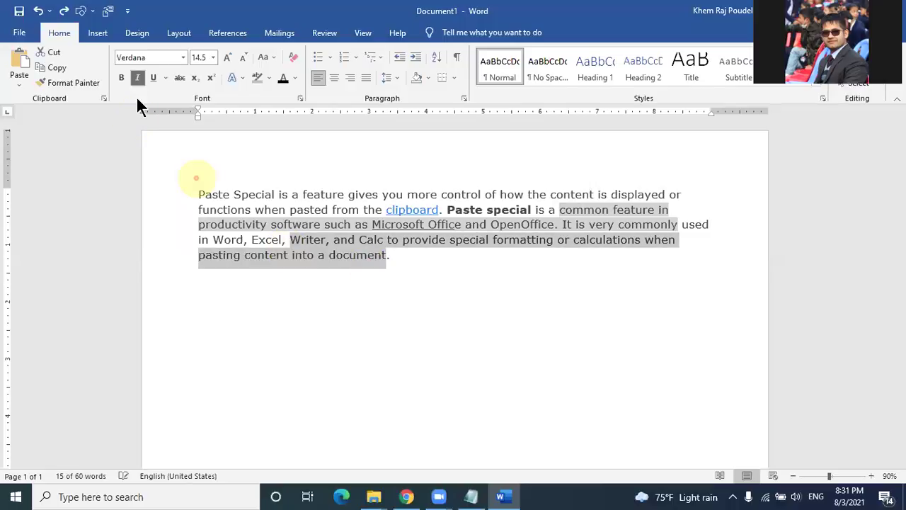
{"action": "left_click", "coordinate": [306, 311]}
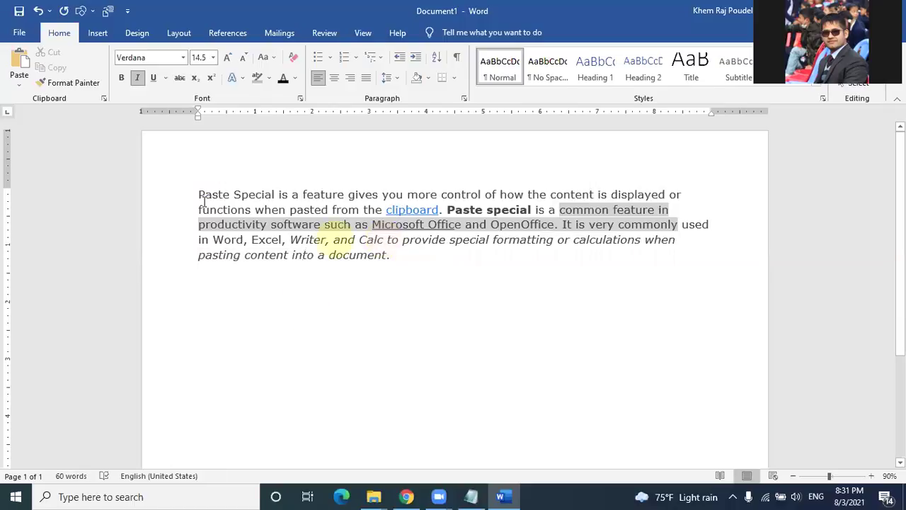
Step: Copy the whole paragraph and start a new line below it
{"action": "left_click_drag", "start_coordinate": [199, 194], "coordinate": [251, 211]}
{"action": "left_click_drag", "start_coordinate": [397, 259], "coordinate": [401, 259]}
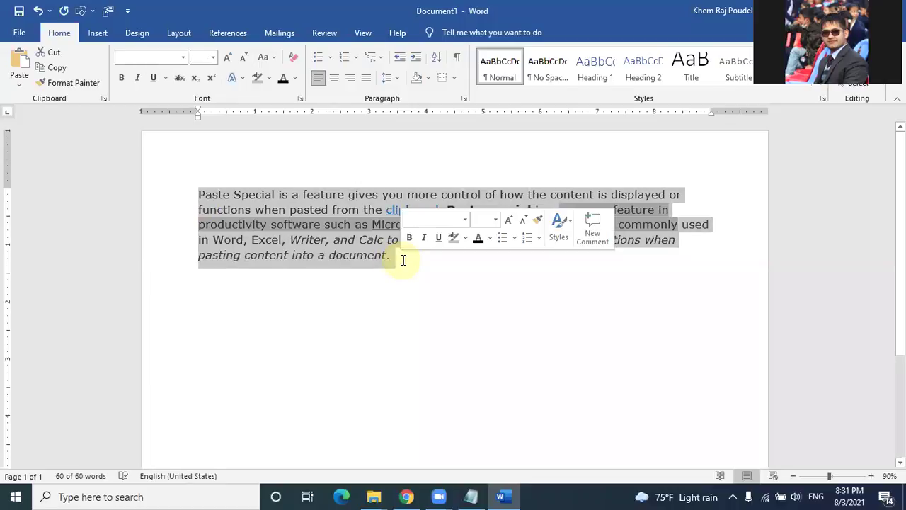
{"action": "key", "text": "ctrl+c"}
{"action": "left_click", "coordinate": [403, 260]}
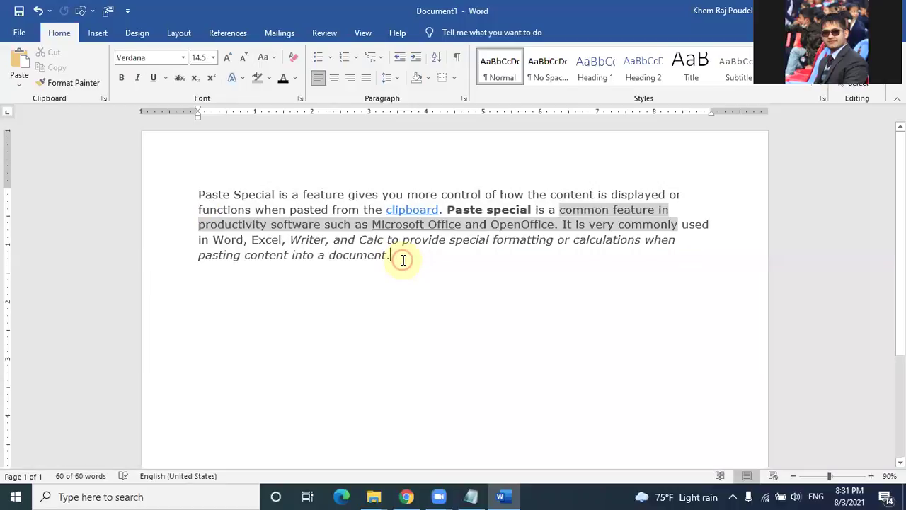
{"action": "key", "text": "Return"}
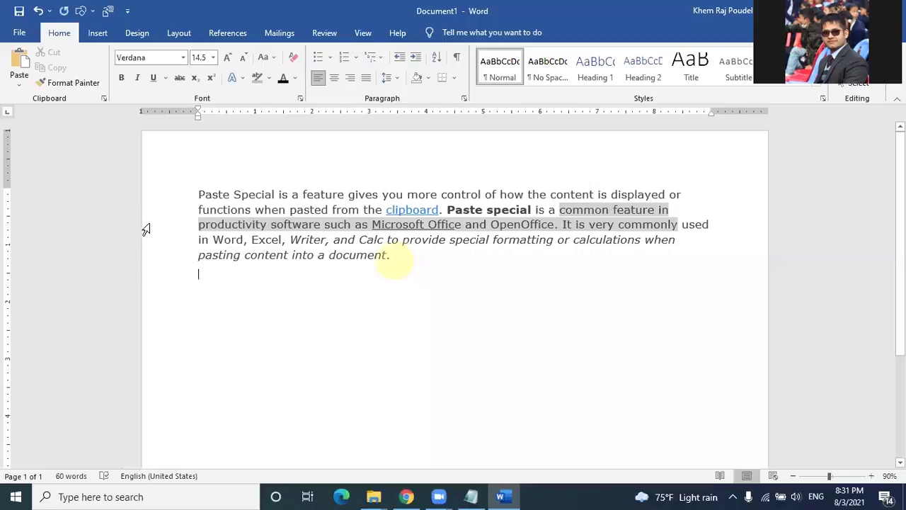
Step: Type the note 'paste special-->ctrl + alt+V' on the new line below the paragraph
{"action": "type", "text": "p"}
{"action": "type", "text": "aste"}
{"action": "type", "text": " sp"}
{"action": "type", "text": "ecia"}
{"action": "type", "text": "l-->"}
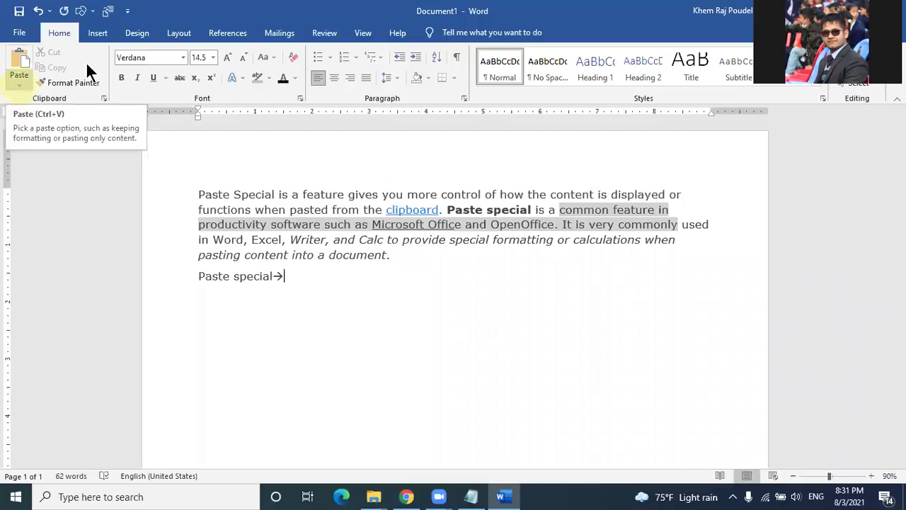
{"action": "left_click", "coordinate": [63, 31]}
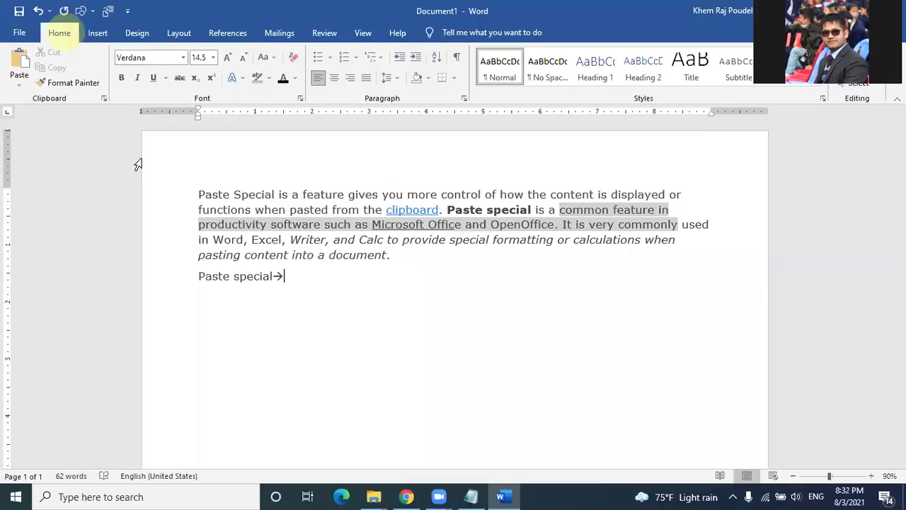
{"action": "left_click", "coordinate": [139, 160]}
{"action": "left_click", "coordinate": [67, 34]}
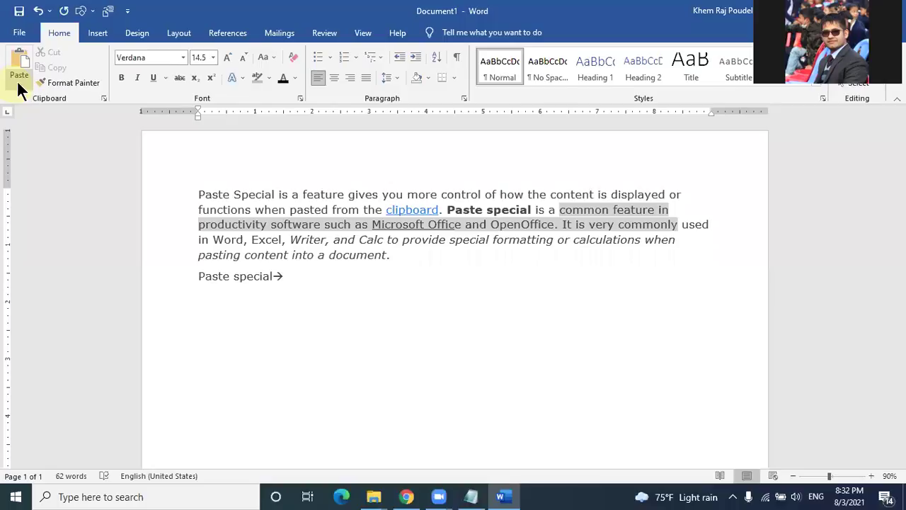
{"action": "left_click", "coordinate": [19, 83]}
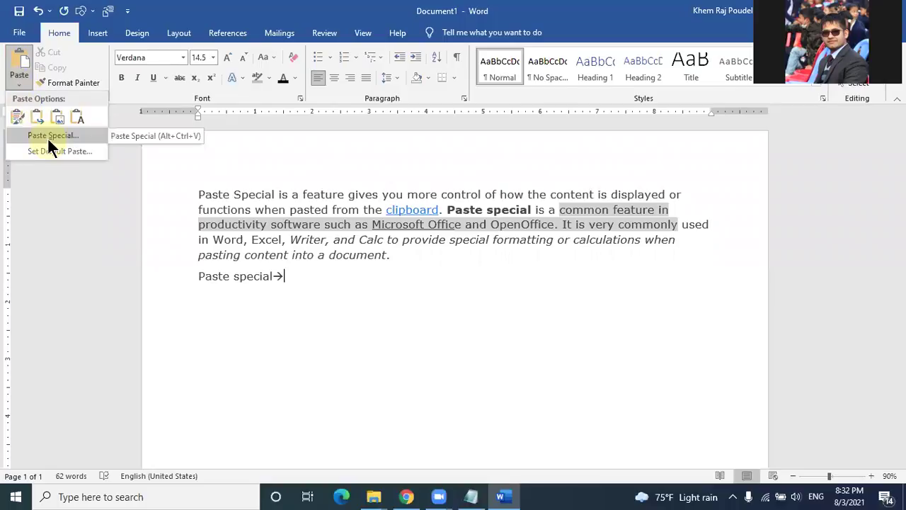
{"action": "left_click", "coordinate": [320, 281]}
{"action": "type", "text": "ctrl"}
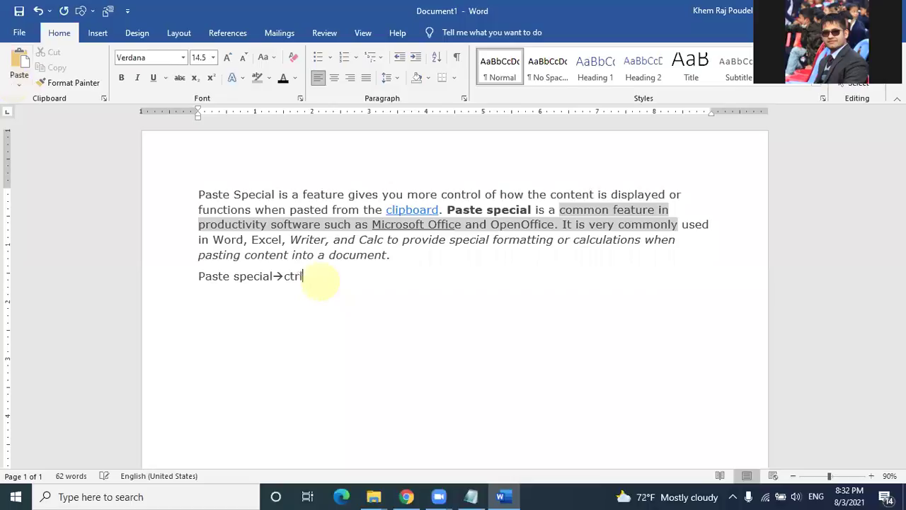
{"action": "type", "text": " +"}
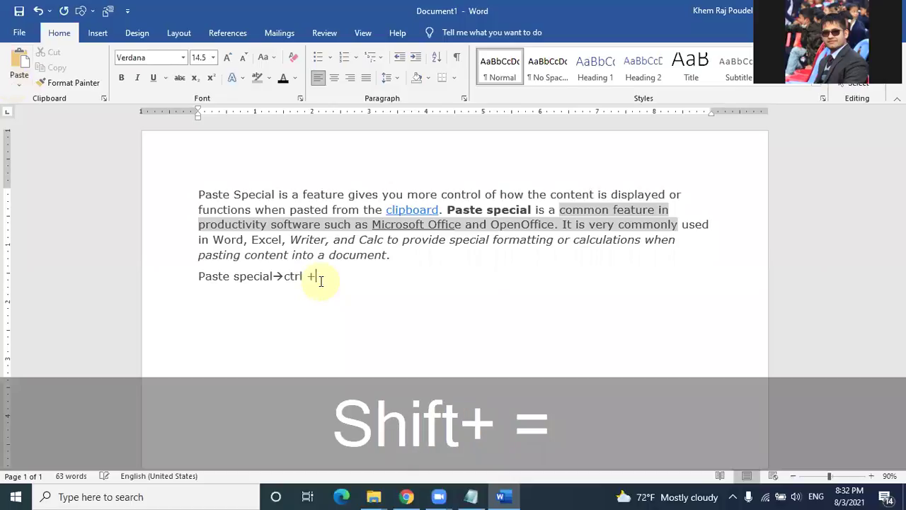
{"action": "type", "text": " alt+"}
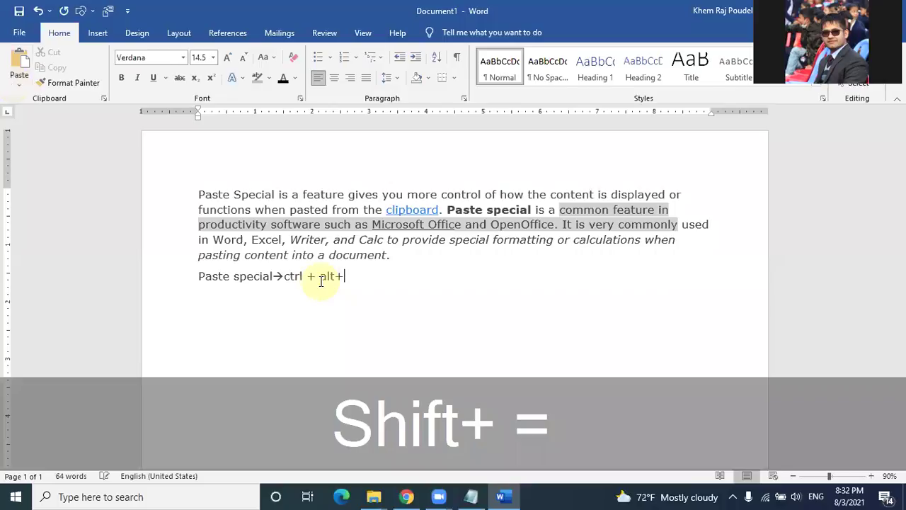
{"action": "key", "text": "shift"}
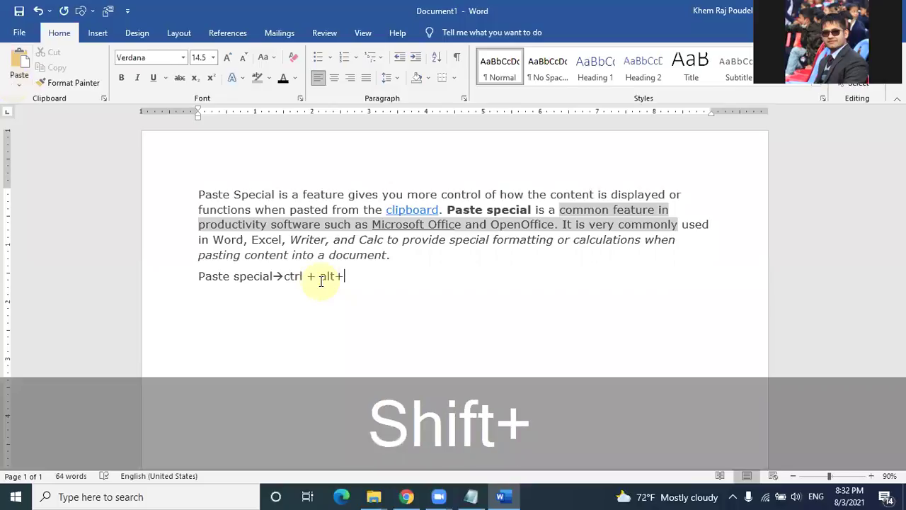
{"action": "type", "text": "V"}
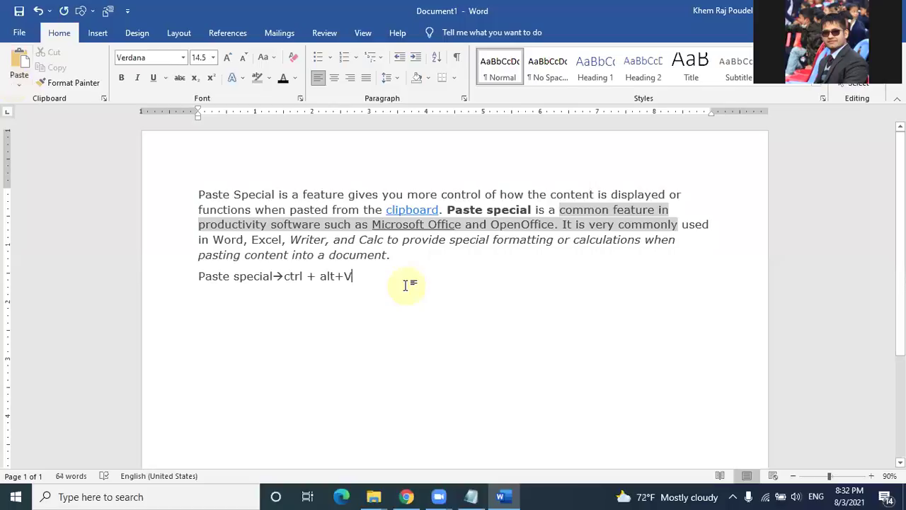
Step: Open Paste Special from the Paste menu, then via Ctrl+Alt+V, closing it each time
{"action": "left_click", "coordinate": [15, 89]}
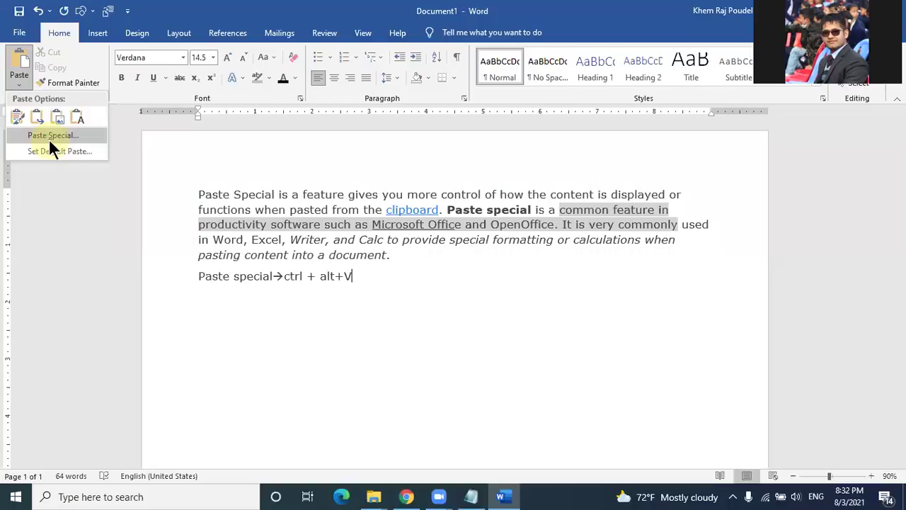
{"action": "left_click", "coordinate": [51, 138]}
{"action": "left_click", "coordinate": [312, 188]}
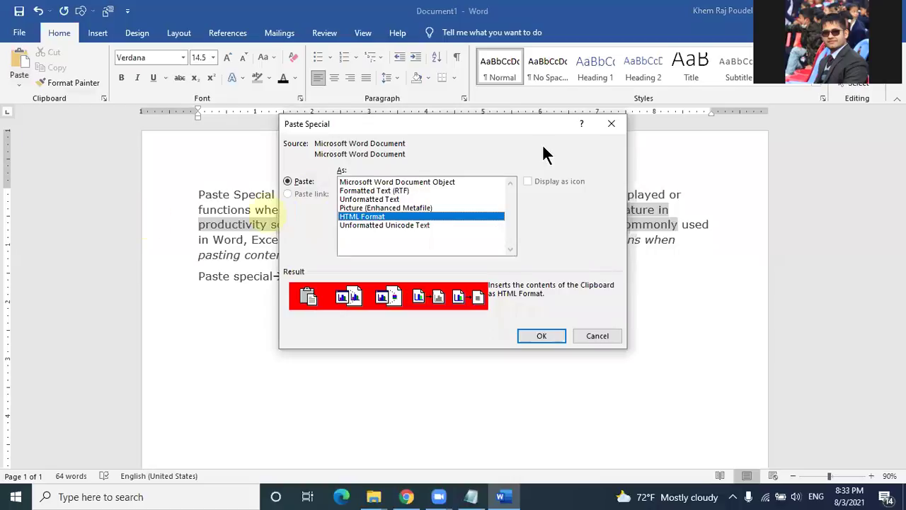
{"action": "key", "text": "Escape"}
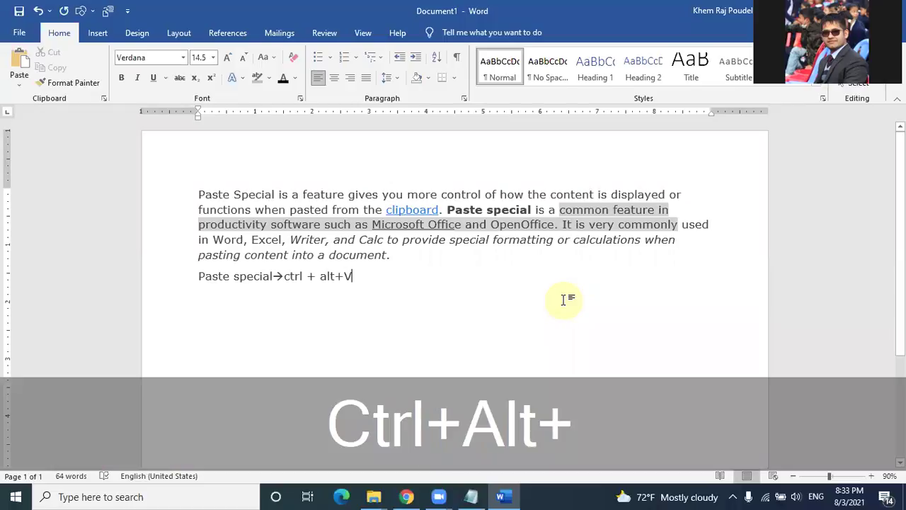
{"action": "key", "text": "ctrl+alt+v"}
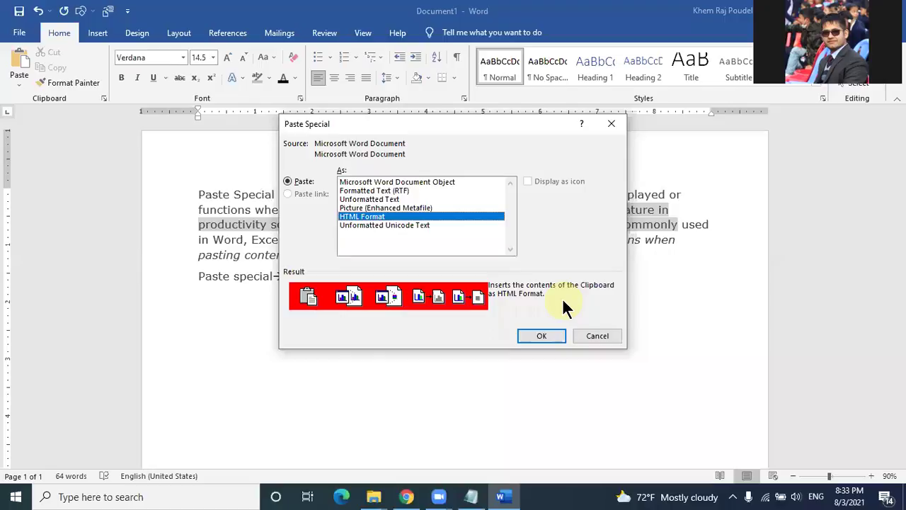
{"action": "left_click", "coordinate": [611, 124]}
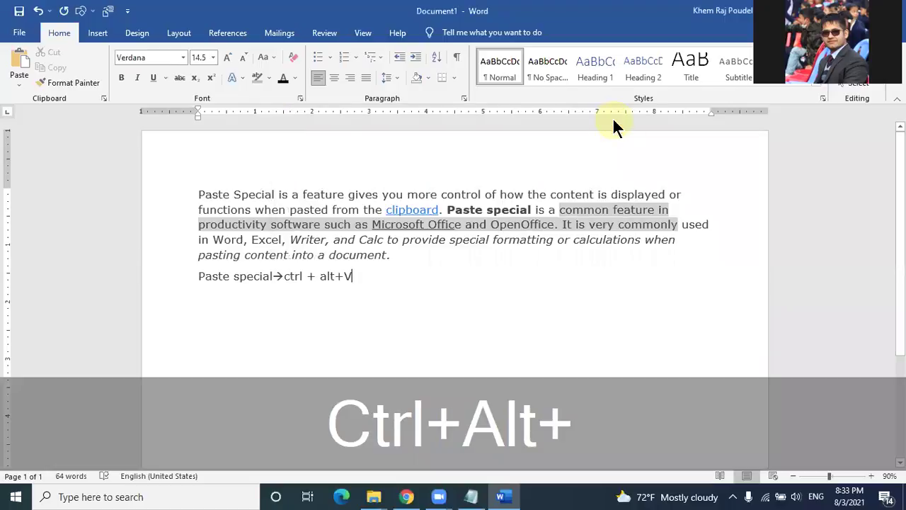
Step: Reopen Paste Special and compare Word Document Object, Formatted Text (RTF) and Unformatted Text formats
{"action": "key", "text": "ctrl+alt+v"}
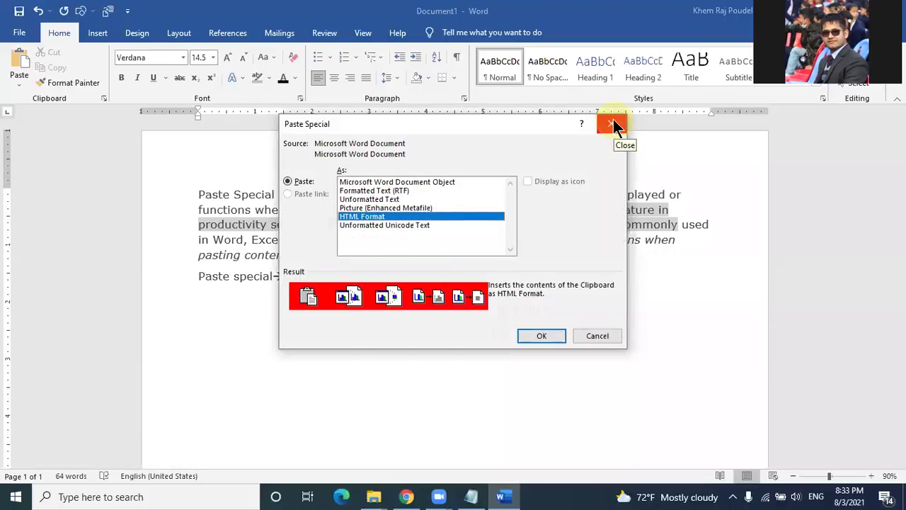
{"action": "left_click_drag", "start_coordinate": [495, 124], "coordinate": [535, 17]}
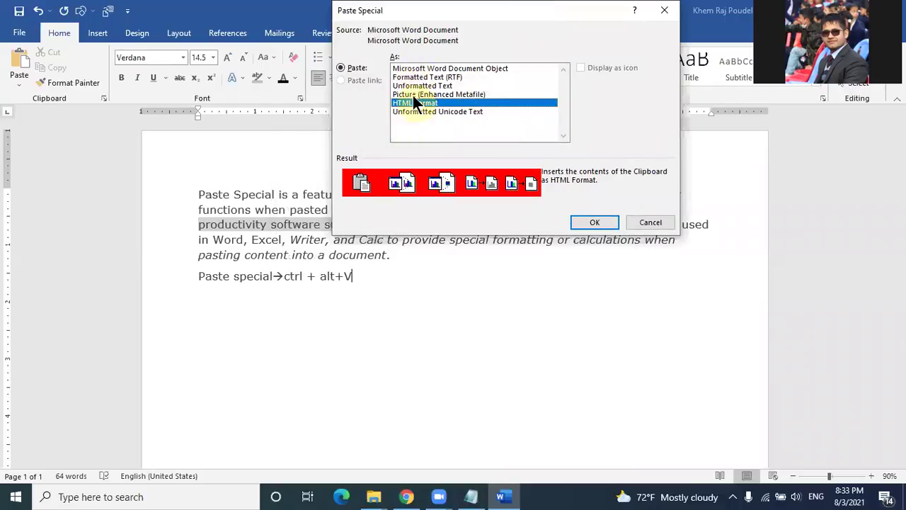
{"action": "left_click", "coordinate": [415, 68]}
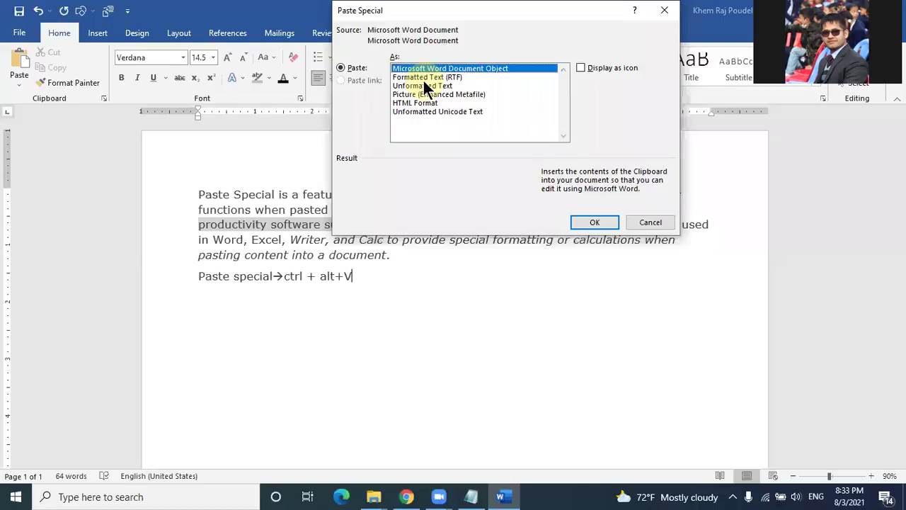
{"action": "left_click", "coordinate": [425, 78]}
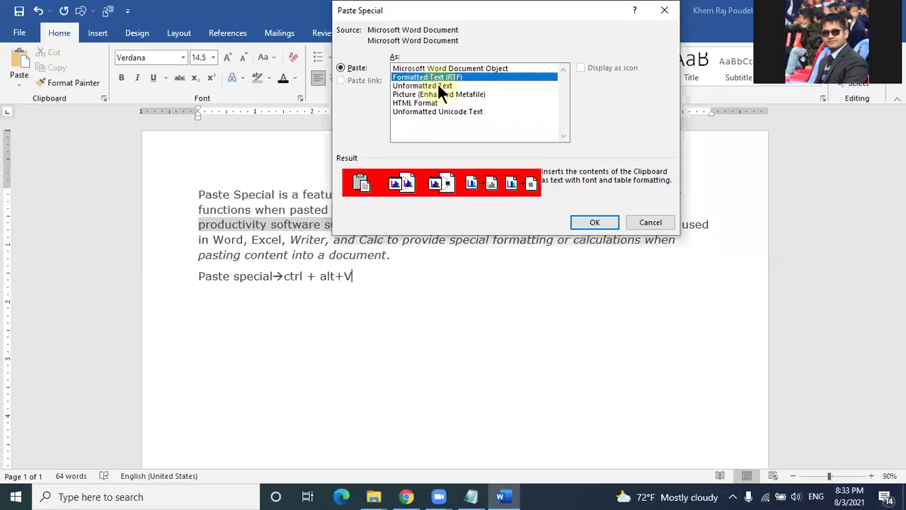
{"action": "left_click", "coordinate": [432, 86]}
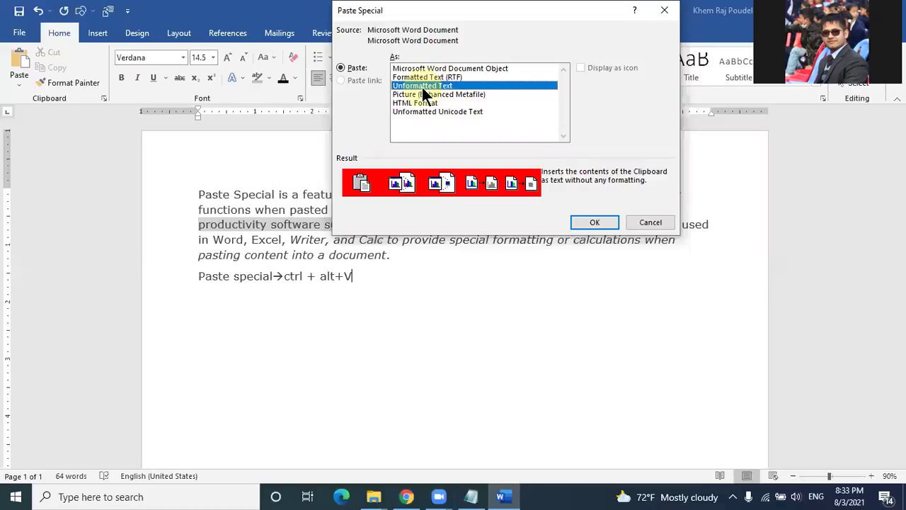
Step: Paste the copied paragraph as unformatted text, starting it on its own paragraph
{"action": "left_click", "coordinate": [583, 220]}
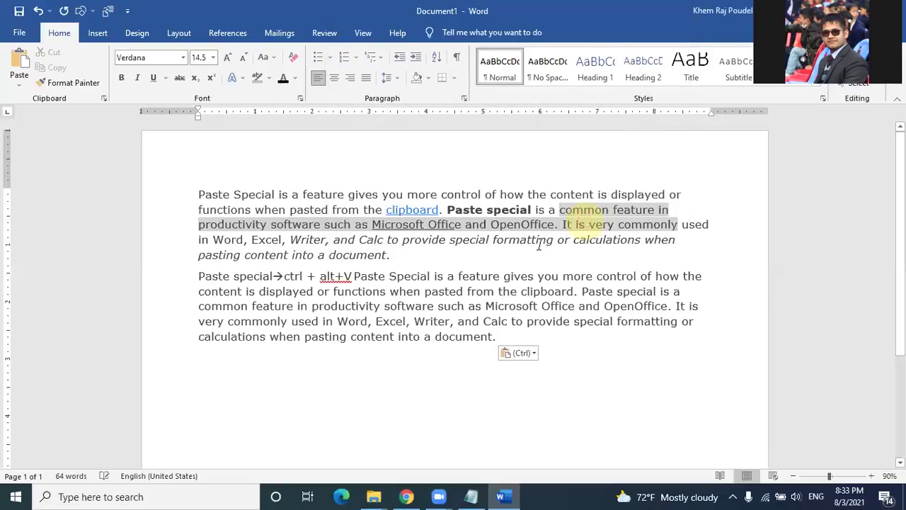
{"action": "left_click", "coordinate": [355, 276]}
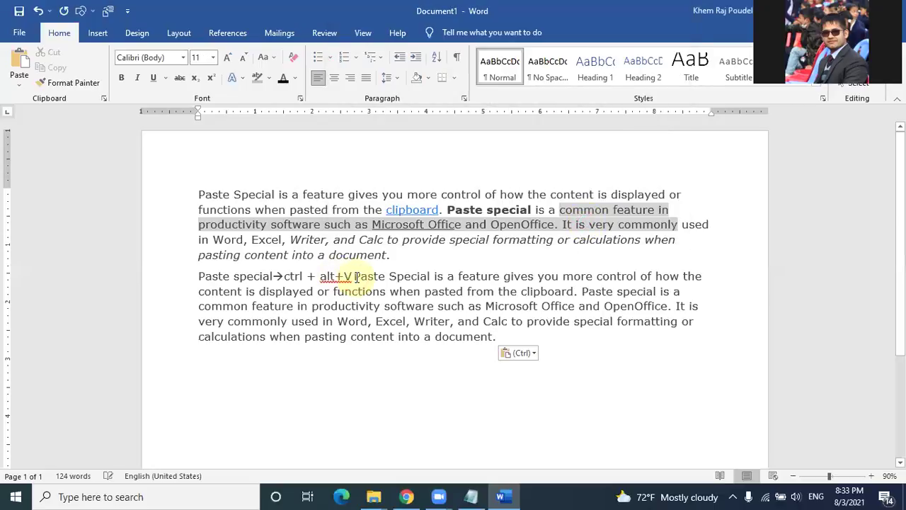
{"action": "key", "text": "Return"}
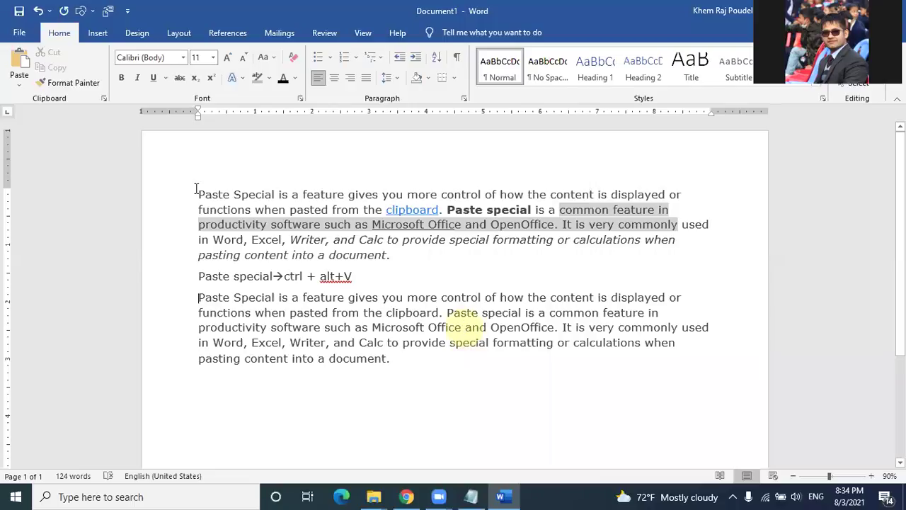
Step: Try Clear All Formatting on the first paragraph, then undo it to keep its formatting
{"action": "left_click_drag", "start_coordinate": [195, 191], "coordinate": [398, 253]}
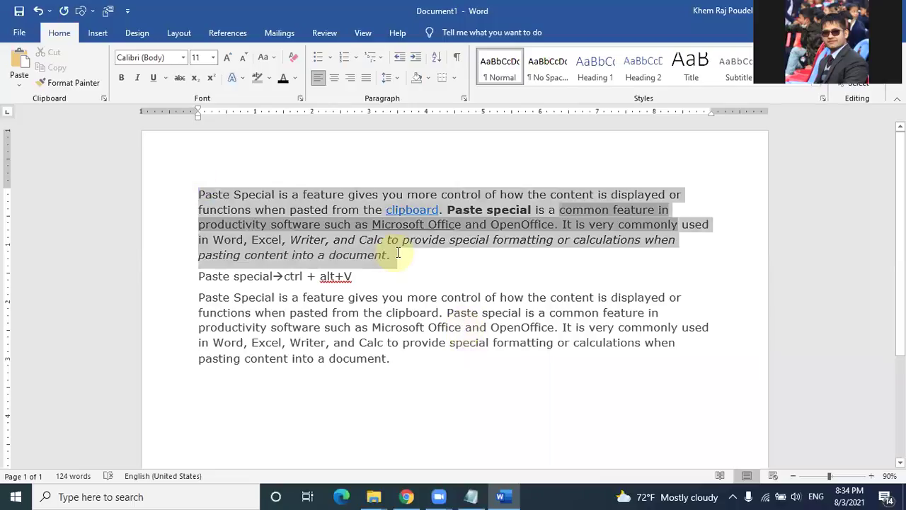
{"action": "left_click", "coordinate": [291, 56]}
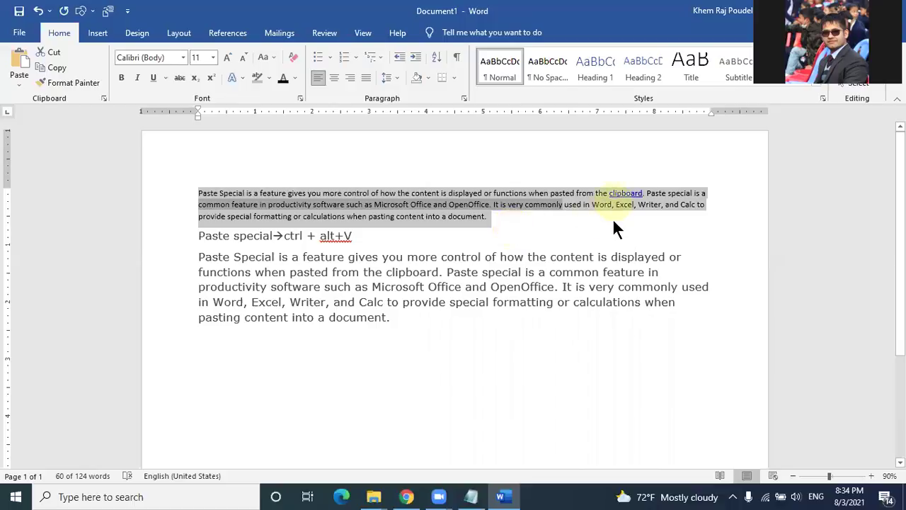
{"action": "key", "text": "Right"}
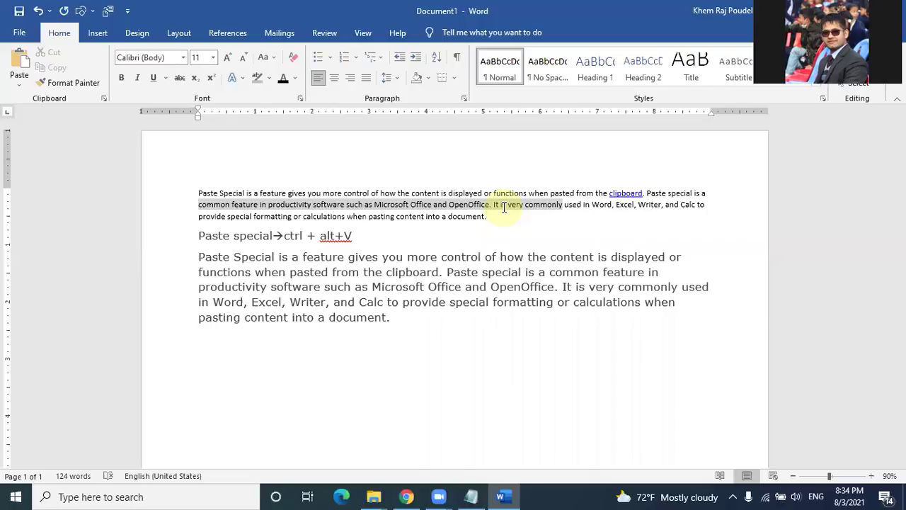
{"action": "key", "text": "ctrl+z"}
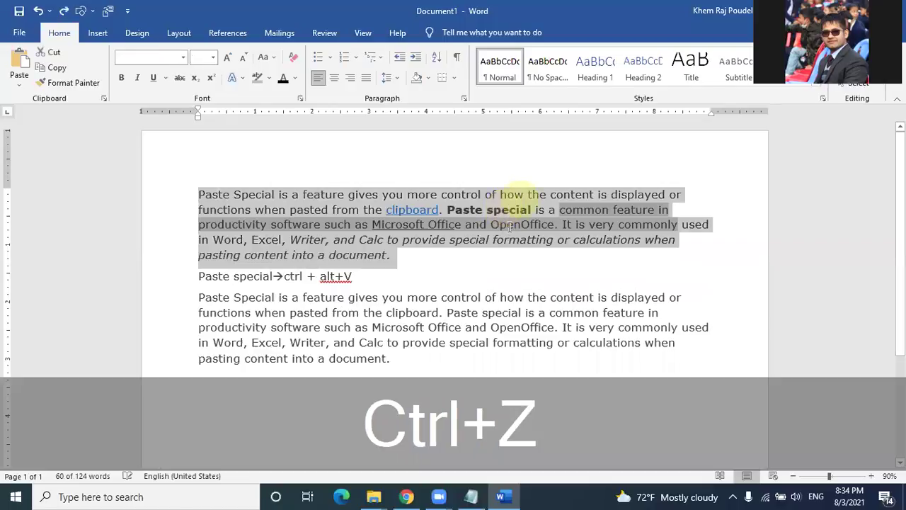
{"action": "left_click", "coordinate": [479, 267]}
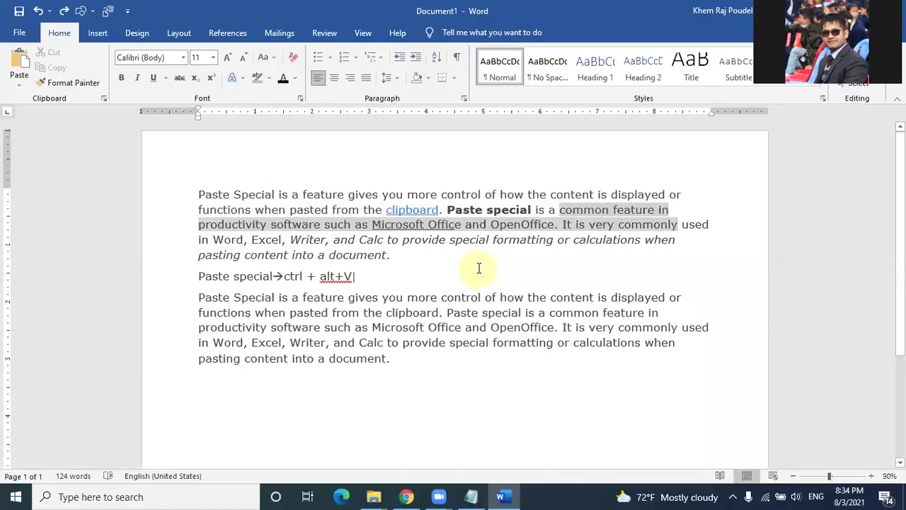
{"action": "left_click", "coordinate": [405, 345]}
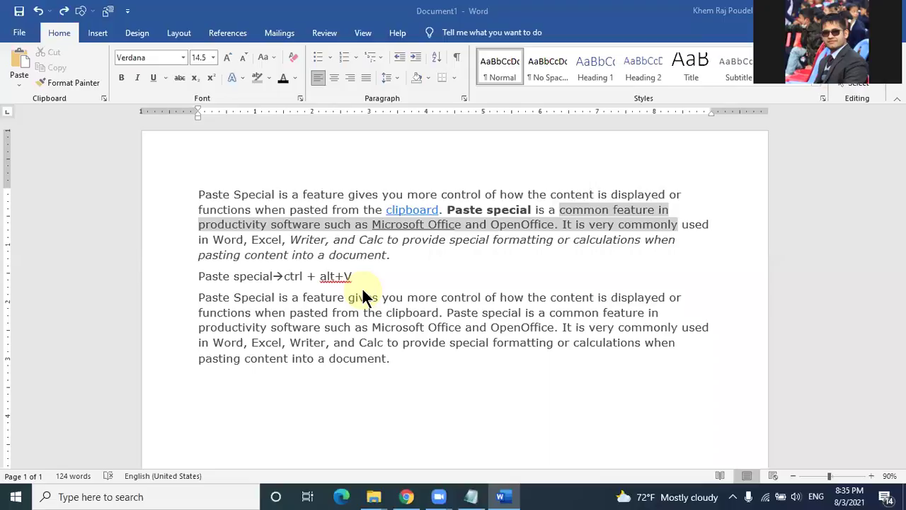
{"action": "left_click", "coordinate": [441, 464]}
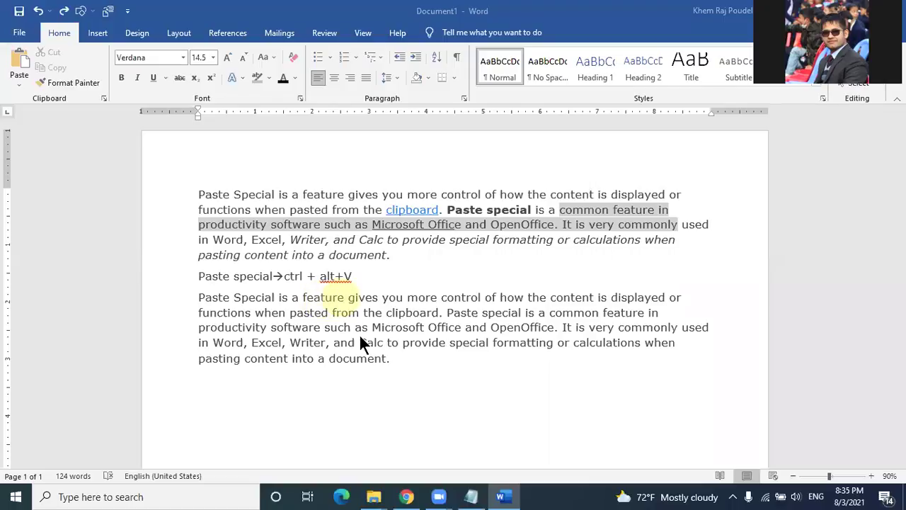
Step: Search the web for 'computer science' in Chrome
{"action": "left_click", "coordinate": [407, 496]}
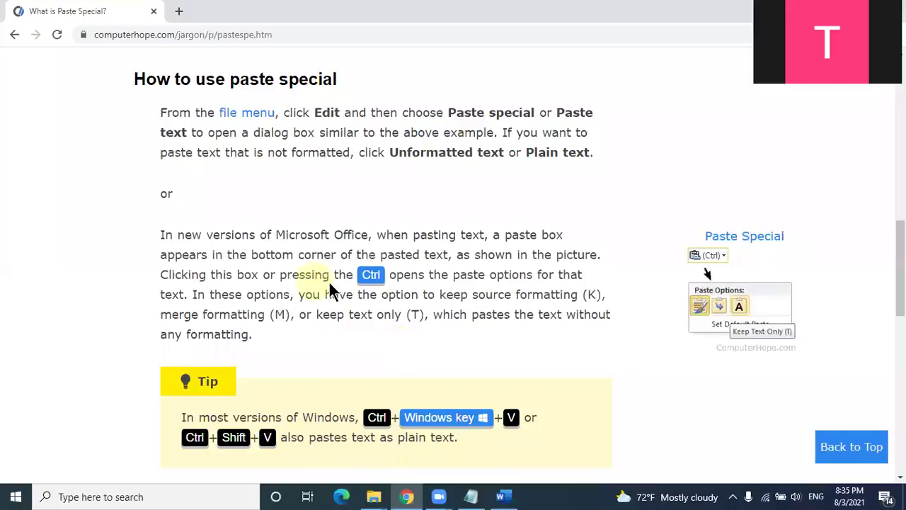
{"action": "scroll", "coordinate": [303, 283], "scroll_direction": "up", "scroll_amount": 10}
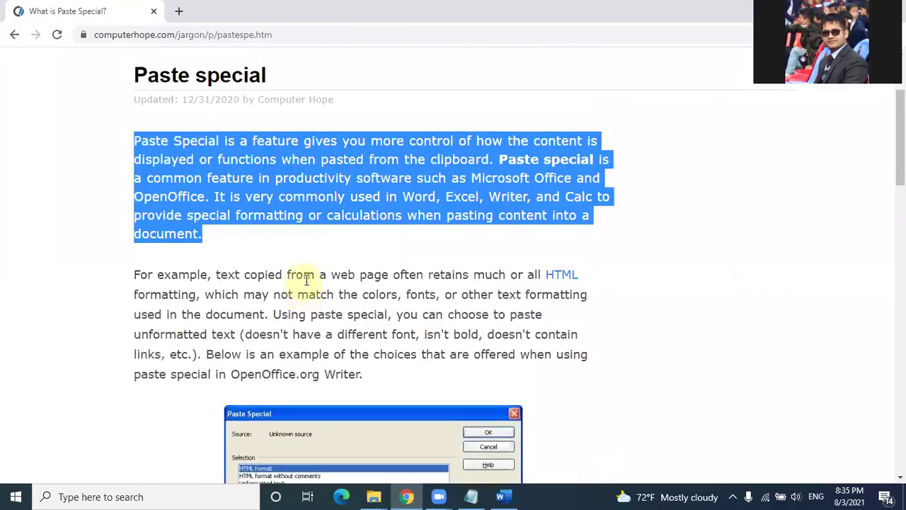
{"action": "scroll", "coordinate": [304, 281], "scroll_direction": "up", "scroll_amount": 2}
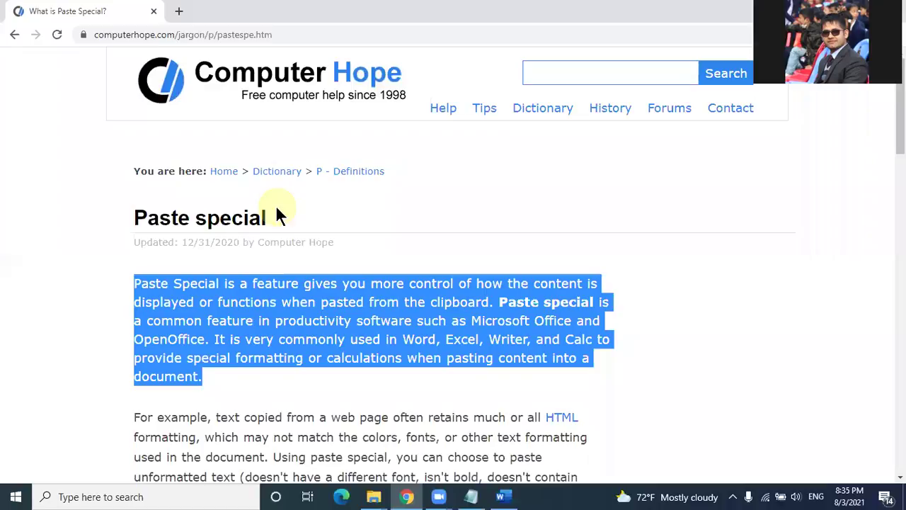
{"action": "left_click", "coordinate": [286, 32]}
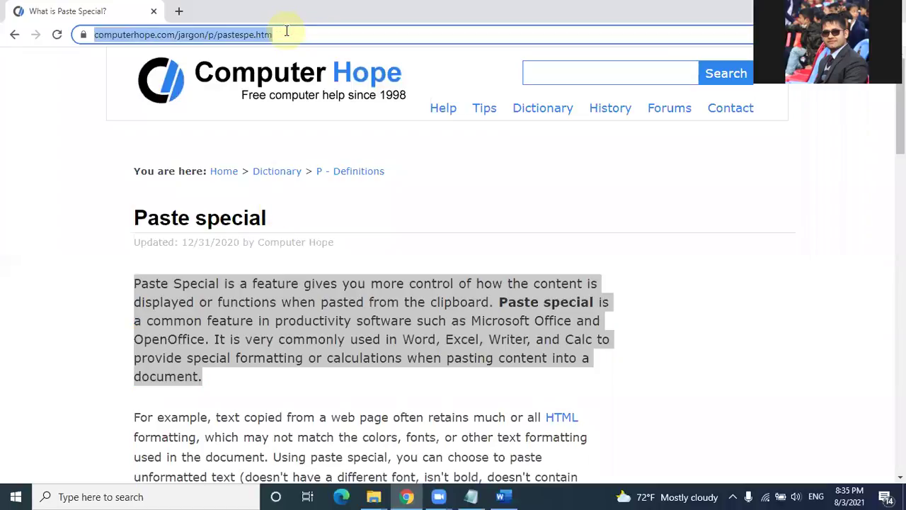
{"action": "type", "text": "comput"}
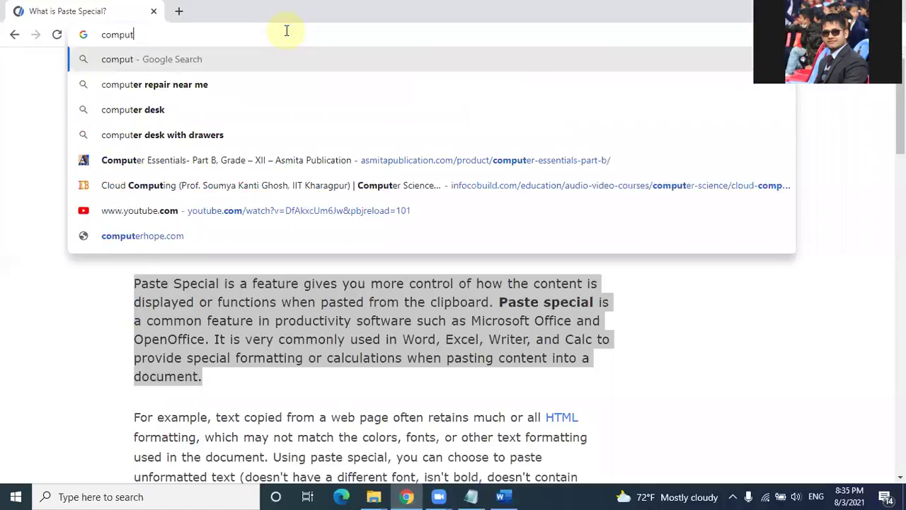
{"action": "type", "text": "er science"}
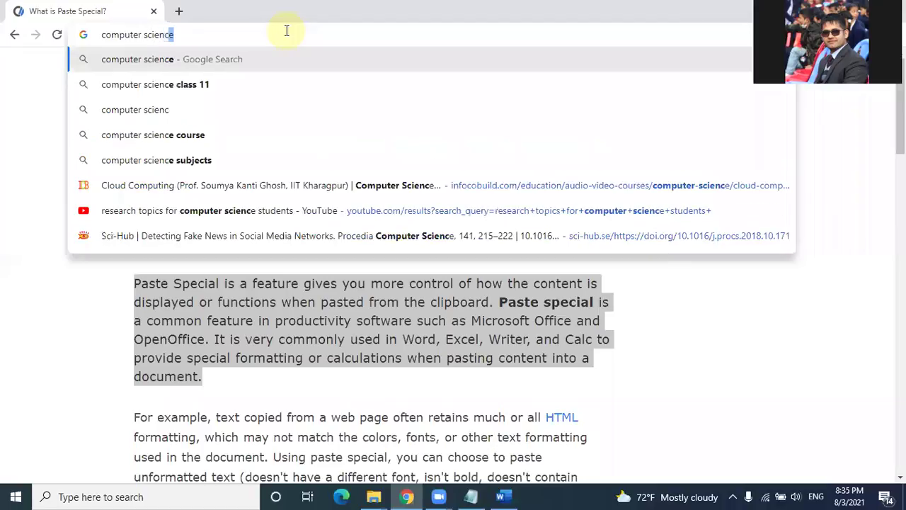
{"action": "key", "text": "Return"}
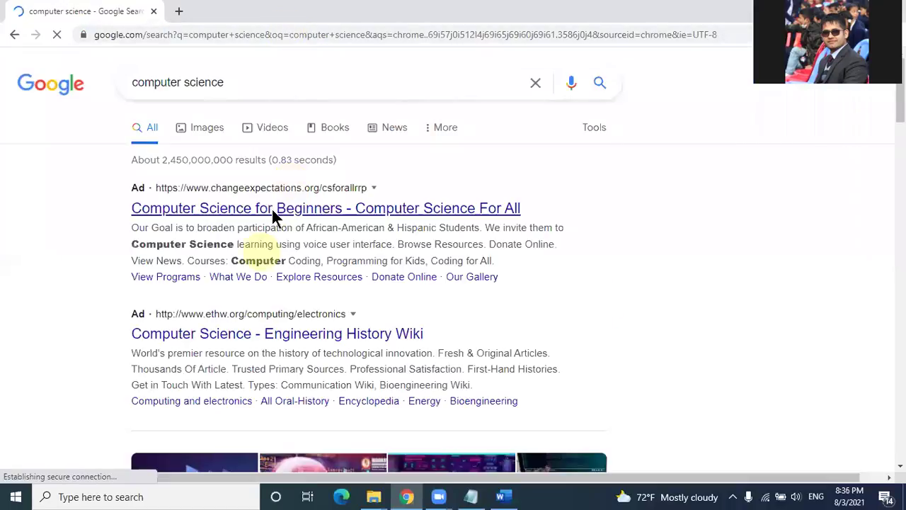
Step: Copy the opening paragraph of the Wikipedia 'Computer science' article
{"action": "scroll", "coordinate": [272, 209], "scroll_direction": "down", "scroll_amount": 5}
{"action": "scroll", "coordinate": [273, 216], "scroll_direction": "down", "scroll_amount": 5}
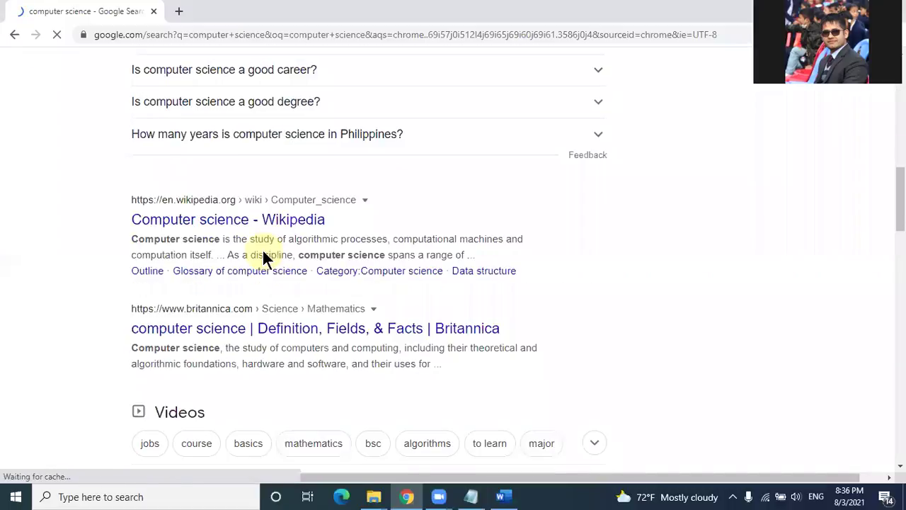
{"action": "left_click", "coordinate": [244, 160]}
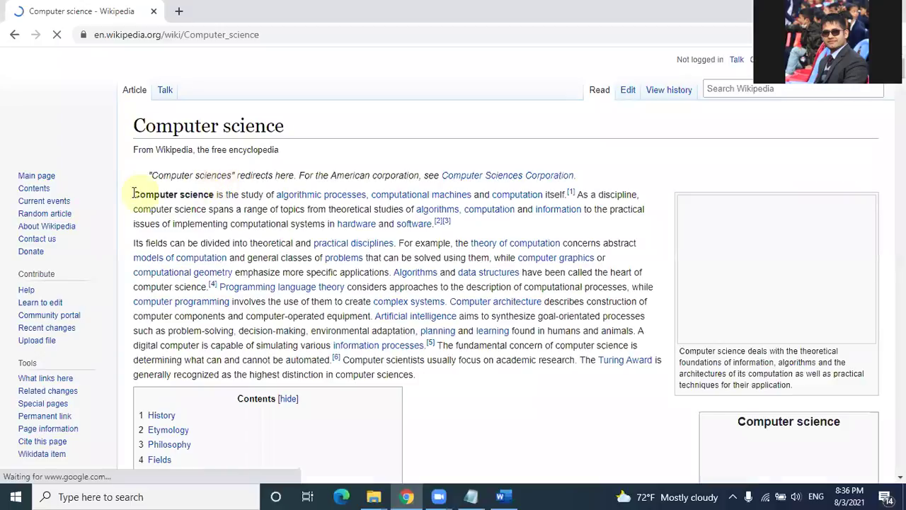
{"action": "left_click_drag", "start_coordinate": [165, 191], "coordinate": [459, 217]}
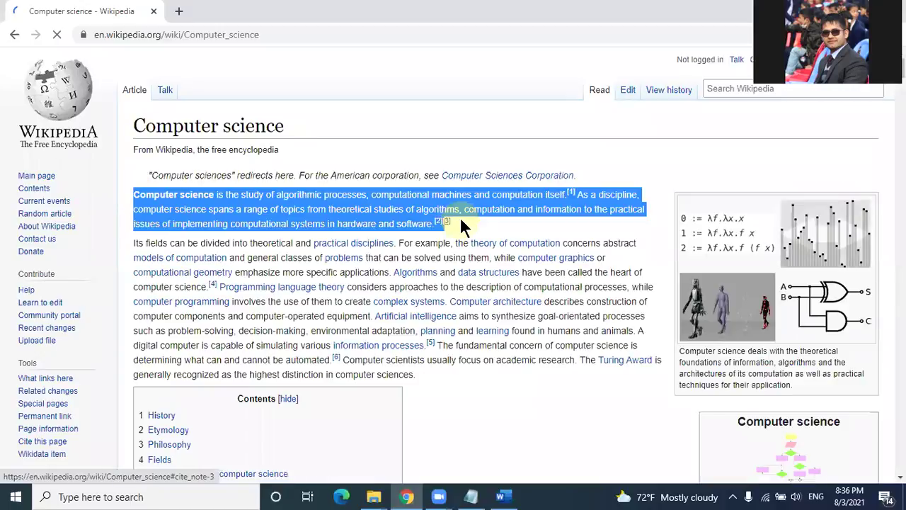
{"action": "key", "text": "ctrl+c"}
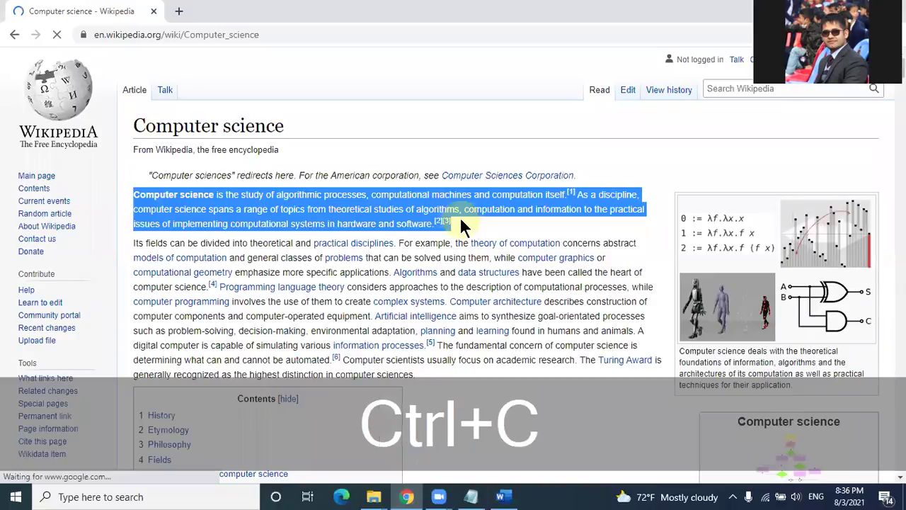
Step: Replace all Word text with the Computer science paragraph and enlarge it with Ctrl+Shift+>
{"action": "left_click", "coordinate": [518, 495]}
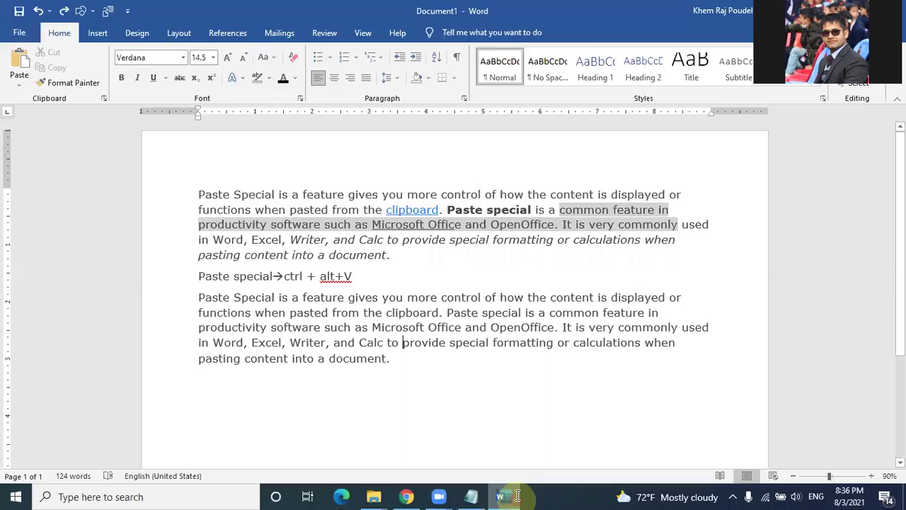
{"action": "key", "text": "ctrl+a"}
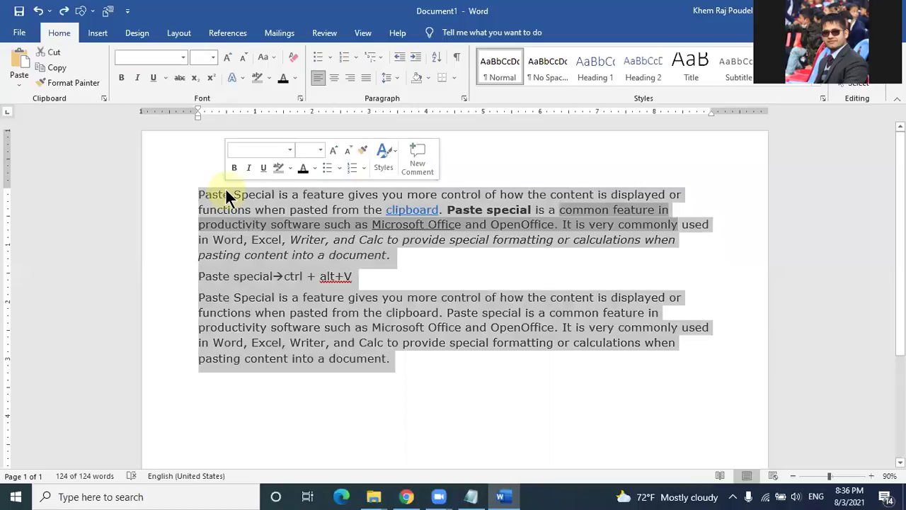
{"action": "key", "text": "Delete"}
{"action": "key", "text": "ctrl+v"}
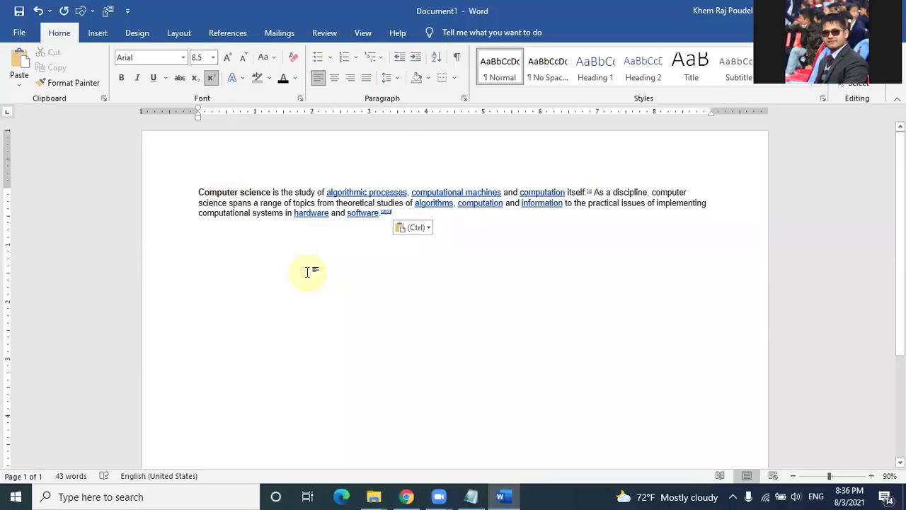
{"action": "key", "text": "ctrl+a"}
{"action": "key", "text": "ctrl+shift+period"}
{"action": "key", "text": "ctrl+shift+period"}
{"action": "key", "text": "ctrl+shift+period"}
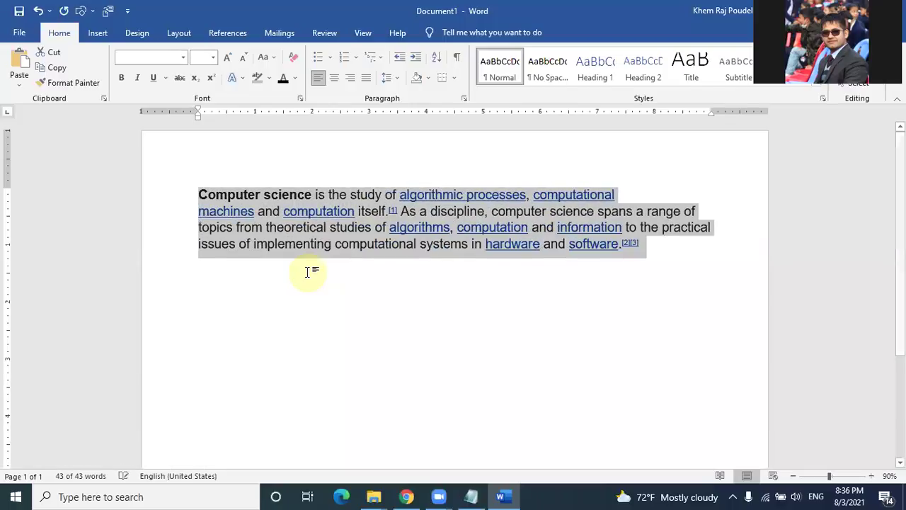
Step: Clear all formatting from the Computer science paragraph, then undo to restore Arial 14.5
{"action": "left_click", "coordinate": [329, 305]}
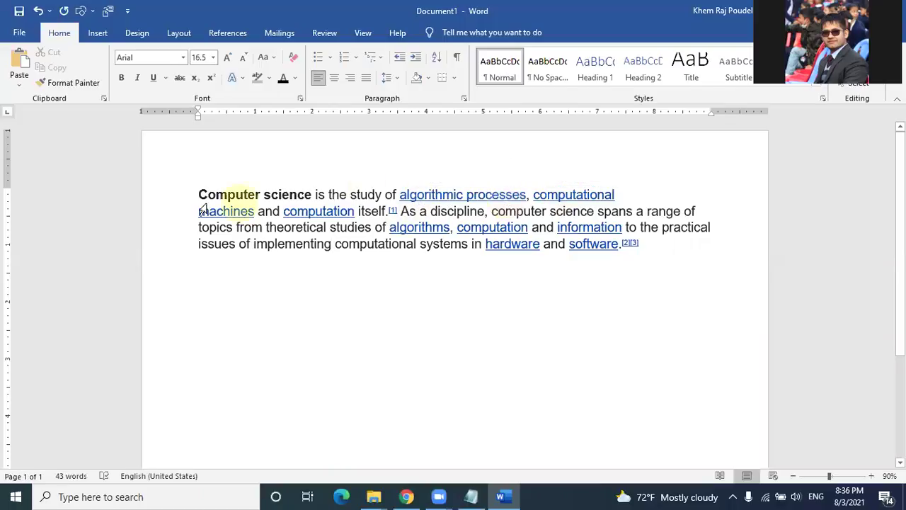
{"action": "left_click_drag", "start_coordinate": [548, 245], "coordinate": [667, 246]}
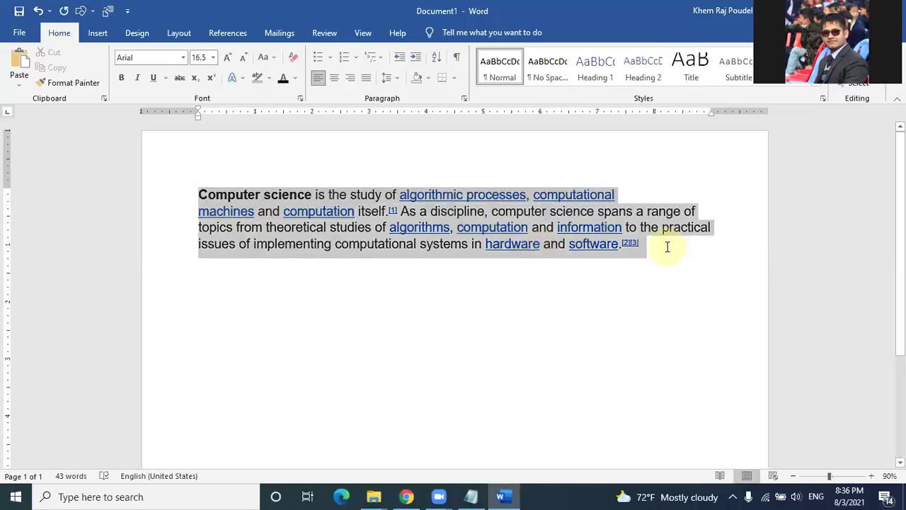
{"action": "left_click", "coordinate": [292, 56]}
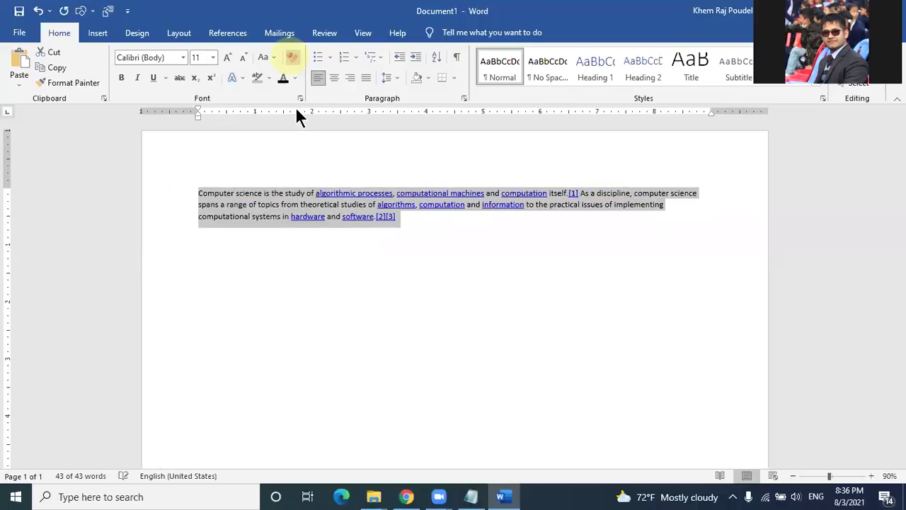
{"action": "left_click", "coordinate": [479, 247]}
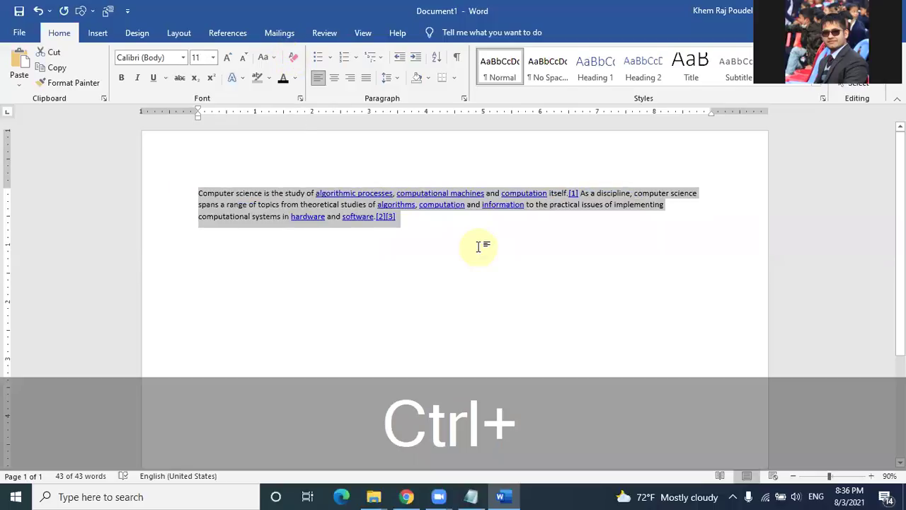
{"action": "key", "text": "ctrl+z"}
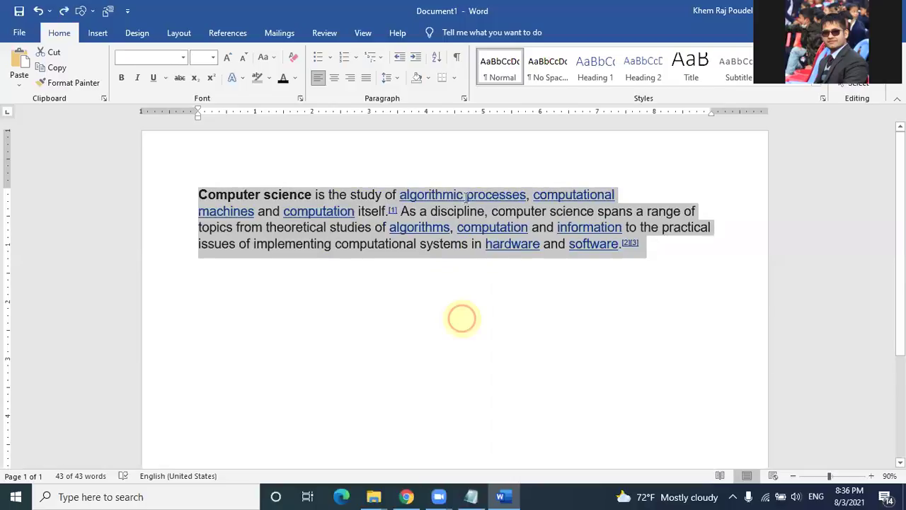
Step: Add a new empty line below the Computer science paragraph
{"action": "left_click", "coordinate": [463, 244]}
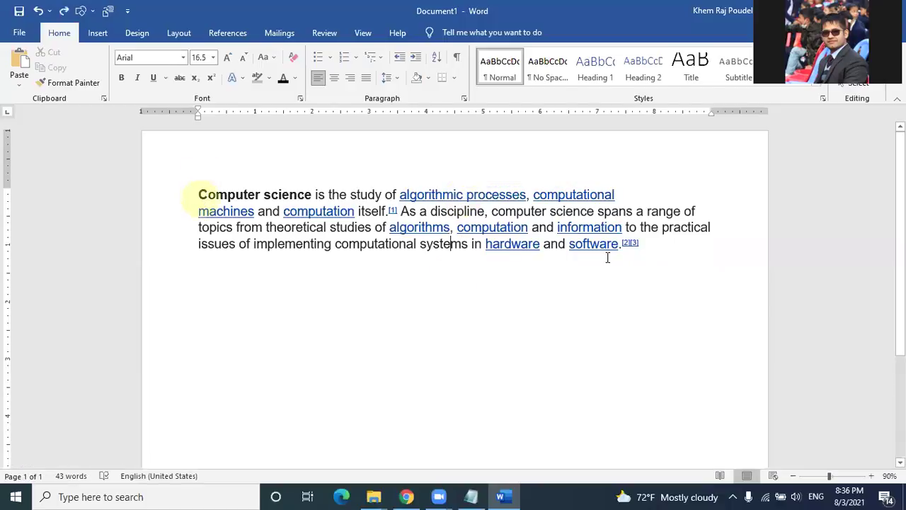
{"action": "left_click_drag", "start_coordinate": [206, 196], "coordinate": [607, 252]}
{"action": "left_click_drag", "start_coordinate": [614, 255], "coordinate": [630, 256]}
{"action": "key", "text": "super+c"}
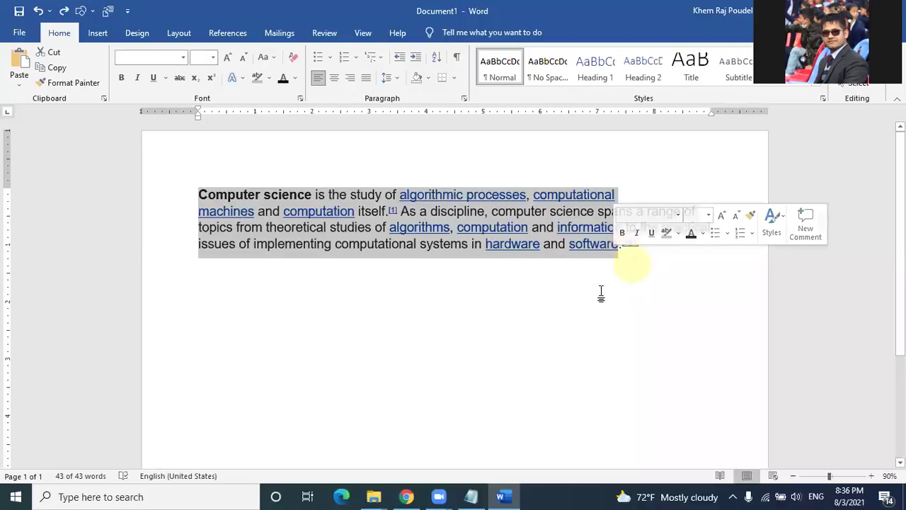
{"action": "left_click", "coordinate": [471, 313]}
{"action": "left_click", "coordinate": [651, 244]}
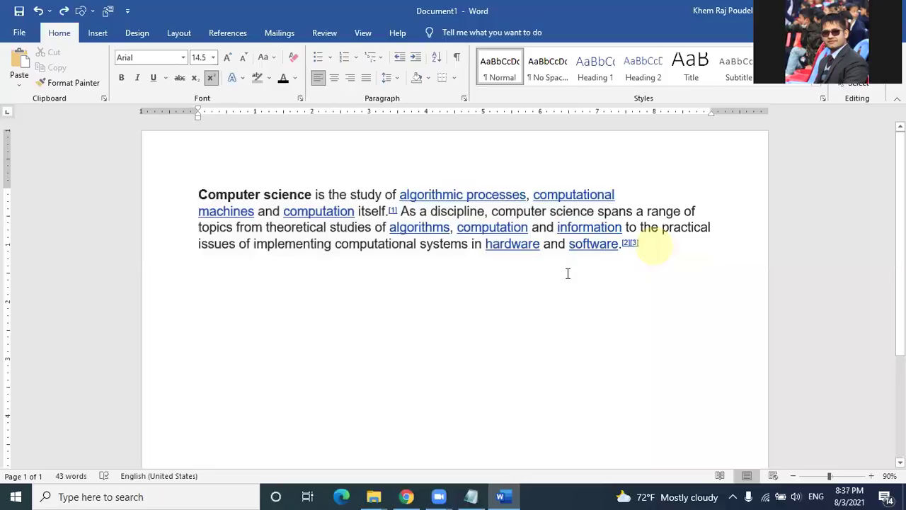
{"action": "key", "text": "Return"}
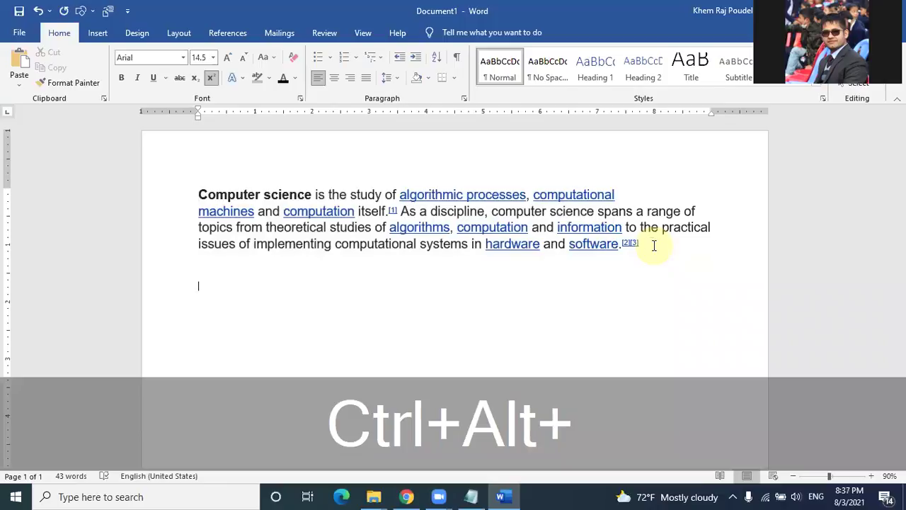
Step: Paste the copied paragraph below the original as Unformatted Text via Paste Special
{"action": "key", "text": "ctrl+alt+v"}
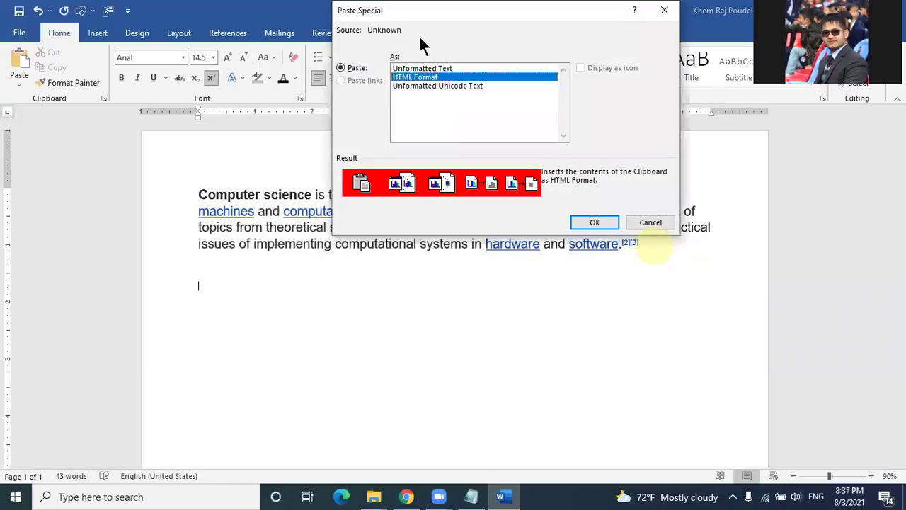
{"action": "left_click", "coordinate": [446, 68]}
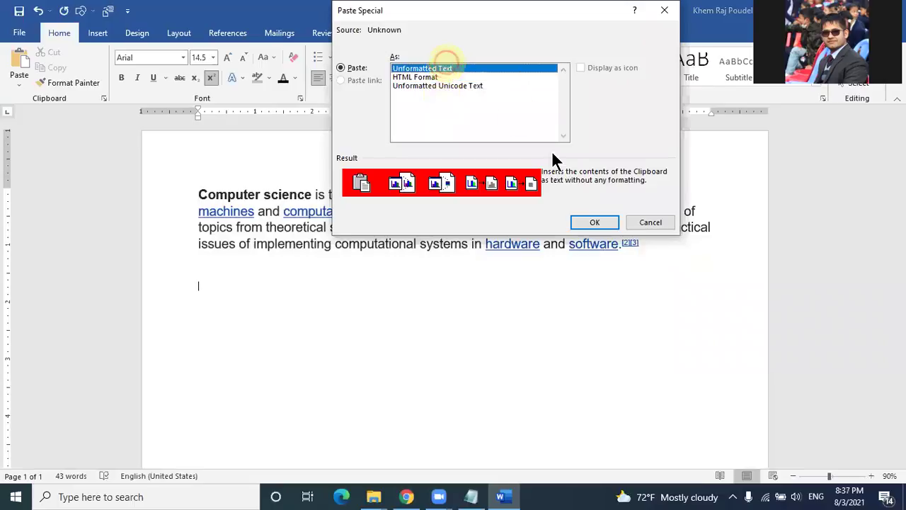
{"action": "left_click", "coordinate": [595, 221]}
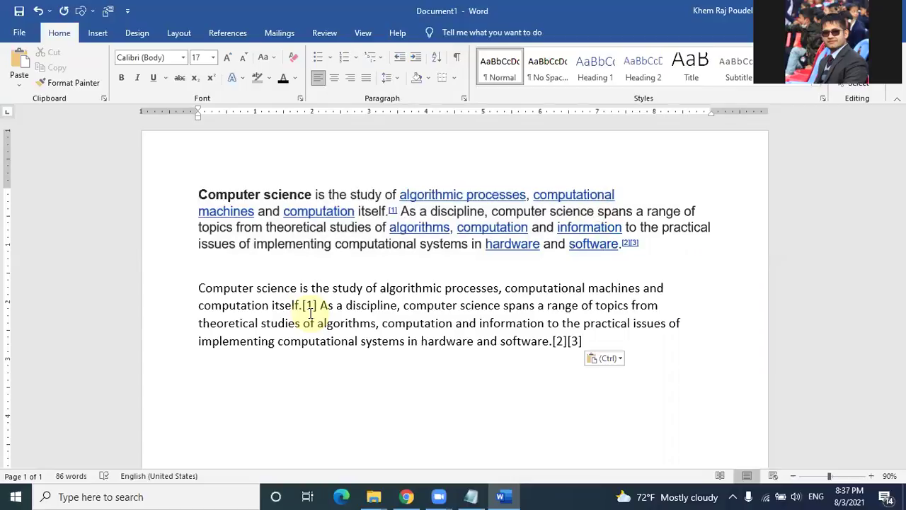
Step: Delete the [2][3] marks and then all document text, leaving 0 words
{"action": "left_click", "coordinate": [434, 475]}
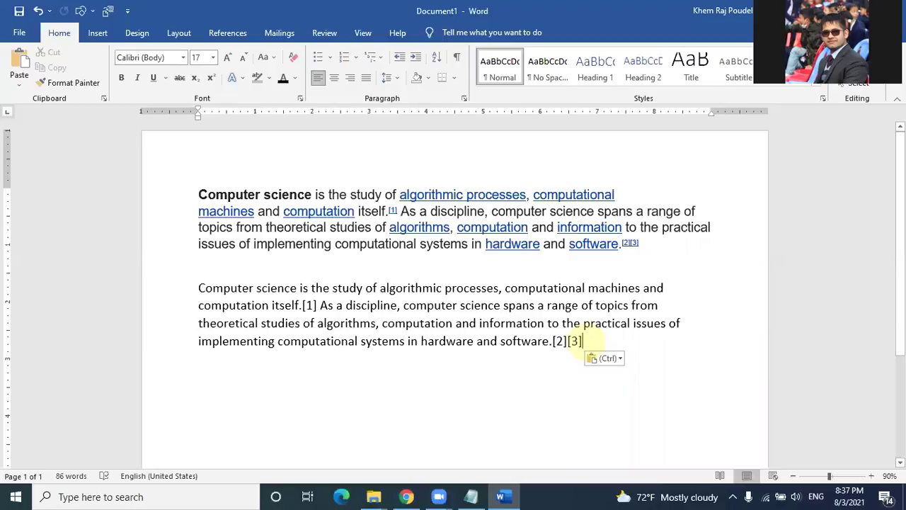
{"action": "key", "text": "BackSpace"}
{"action": "key", "text": "BackSpace"}
{"action": "key", "text": "BackSpace"}
{"action": "key", "text": "BackSpace"}
{"action": "key", "text": "BackSpace"}
{"action": "key", "text": "BackSpace"}
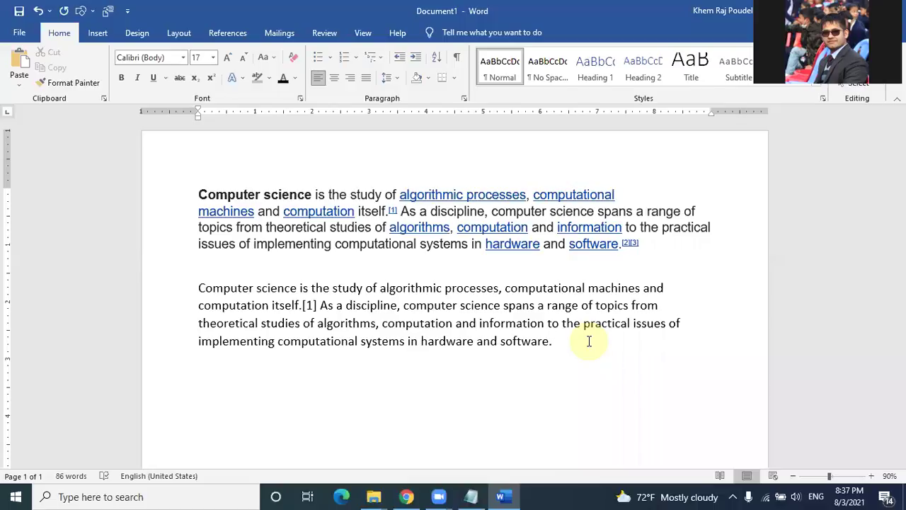
{"action": "key", "text": "ctrl+a"}
{"action": "key", "text": "Delete"}
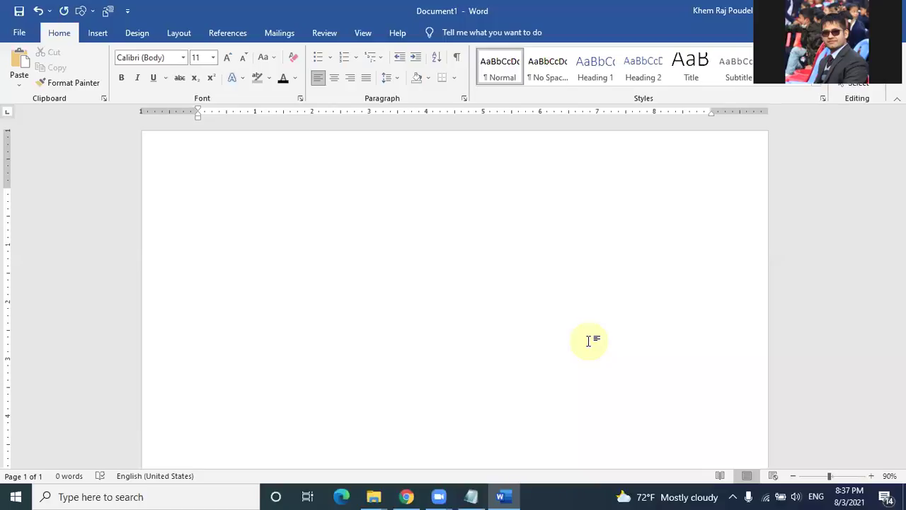
Step: Show the Table size grid from the Insert tab, previewing a 3x1 table
{"action": "left_click", "coordinate": [100, 38]}
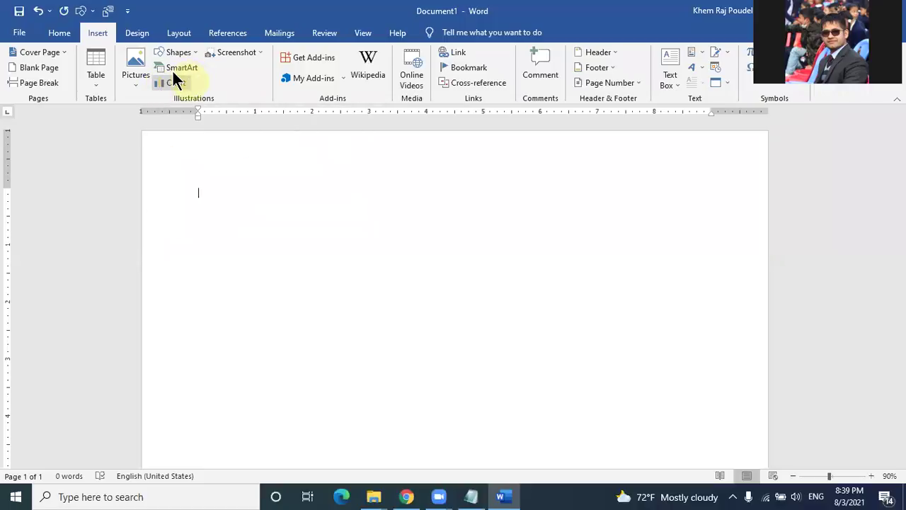
{"action": "left_click", "coordinate": [98, 83]}
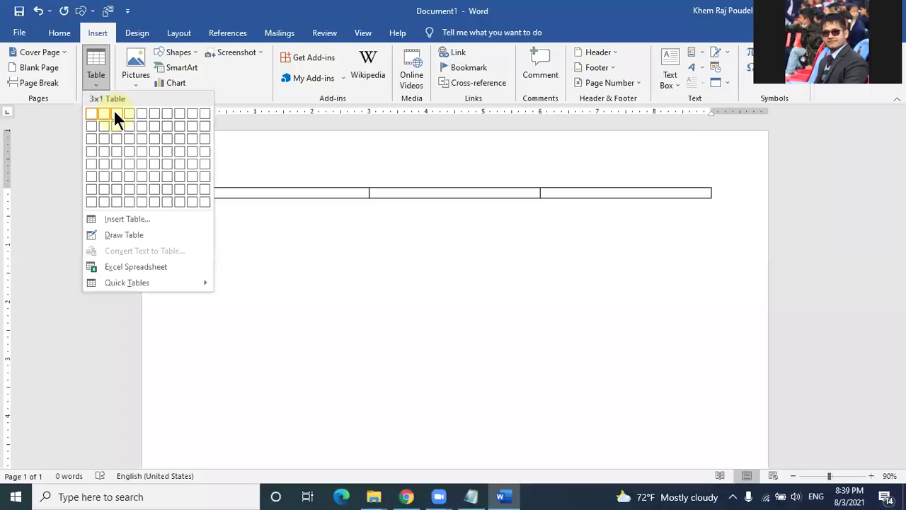
Step: Insert a 3-column, 1-row table and set its first cell to Times New Roman 14
{"action": "left_click", "coordinate": [115, 113]}
{"action": "left_click", "coordinate": [260, 194]}
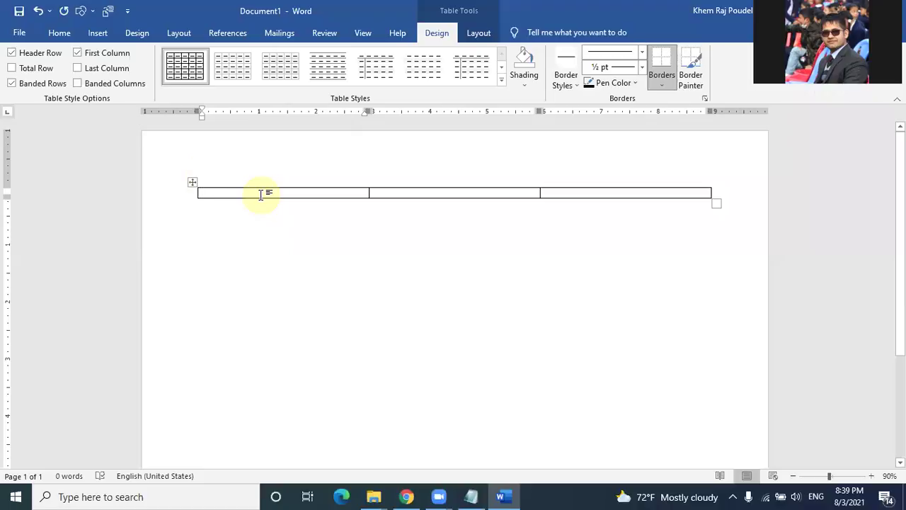
{"action": "left_click", "coordinate": [67, 32]}
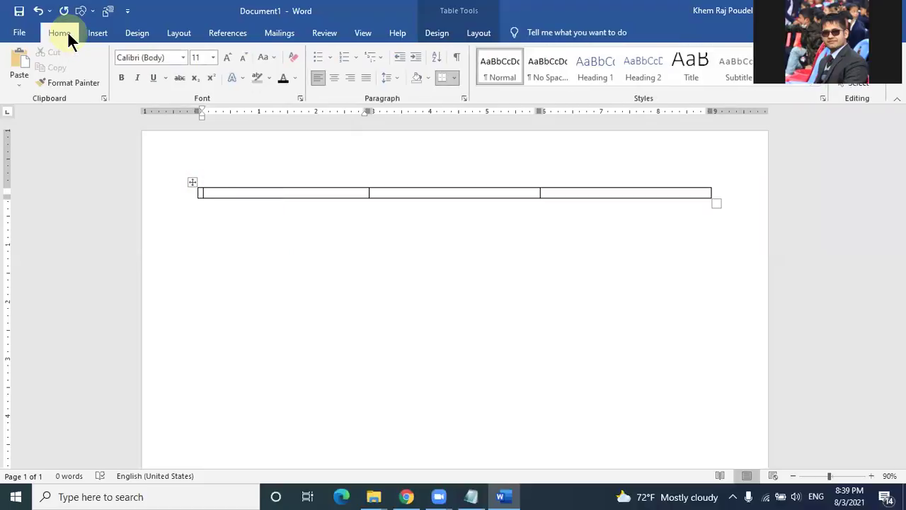
{"action": "left_click", "coordinate": [157, 57]}
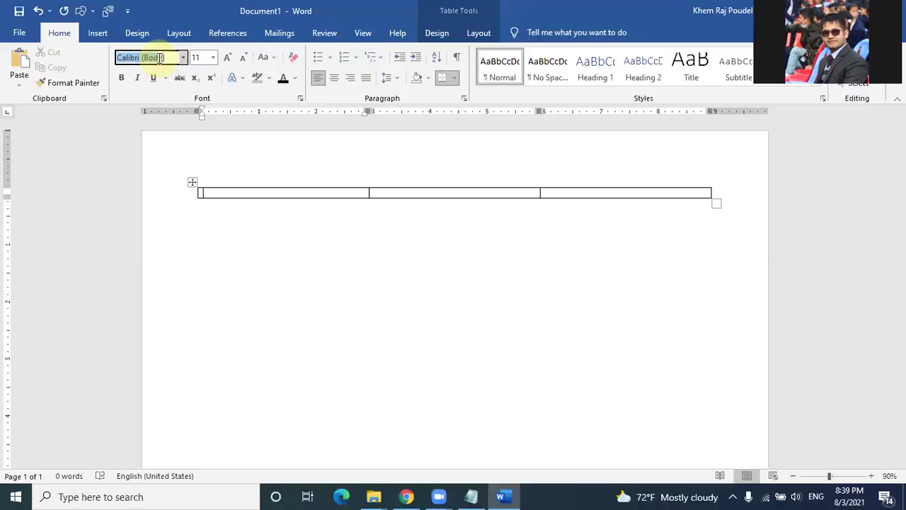
{"action": "type", "text": "Times New Roma"}
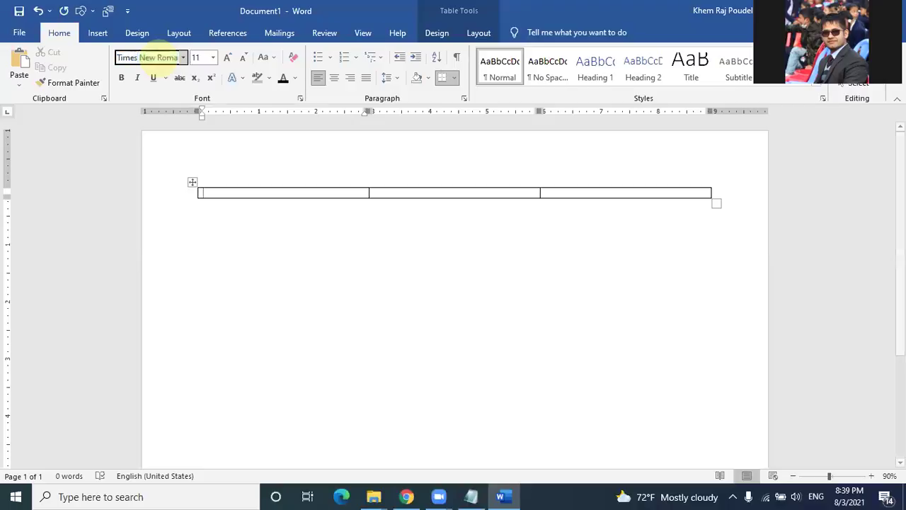
{"action": "left_click", "coordinate": [209, 58]}
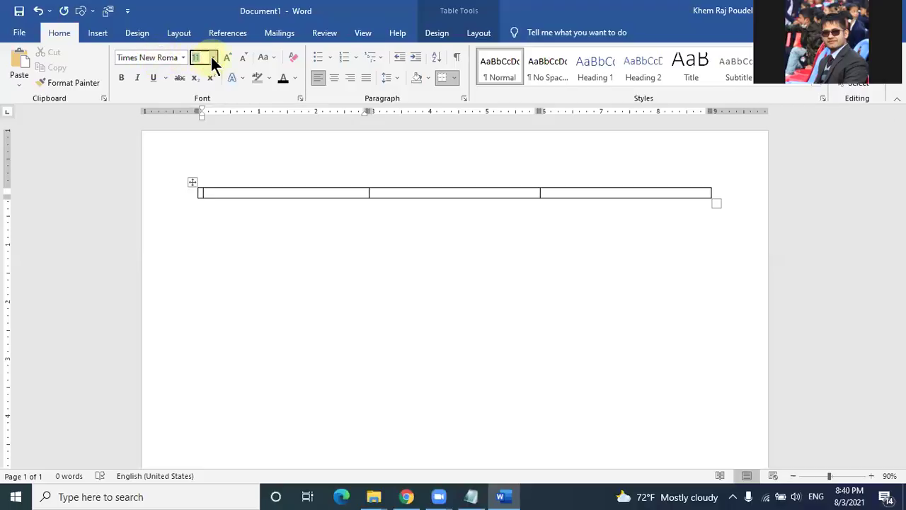
{"action": "type", "text": "14"}
{"action": "key", "text": "Return"}
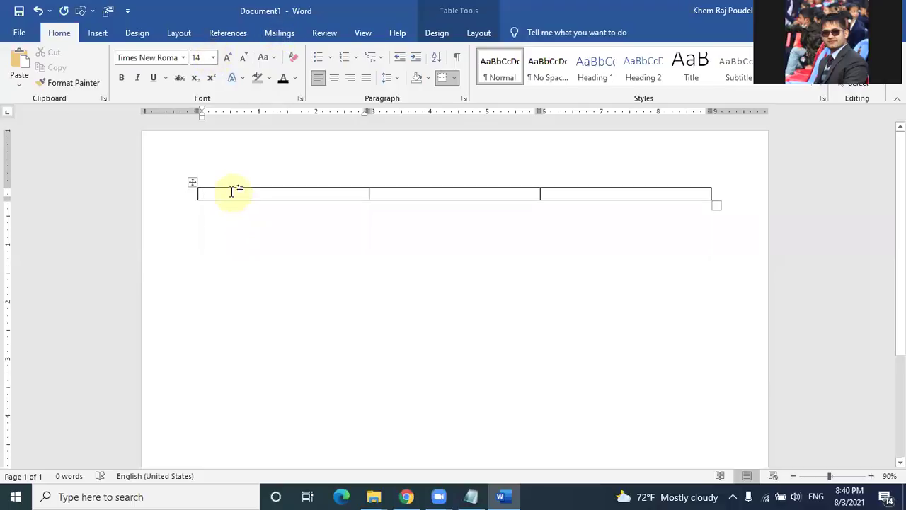
Step: Type the headings SN, Name and Address across the first row, then select the table
{"action": "type", "text": "S"}
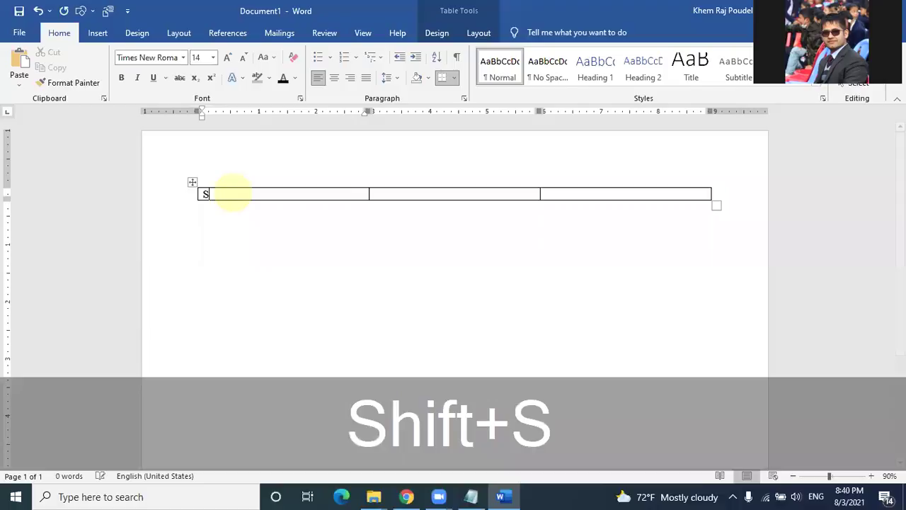
{"action": "type", "text": "N"}
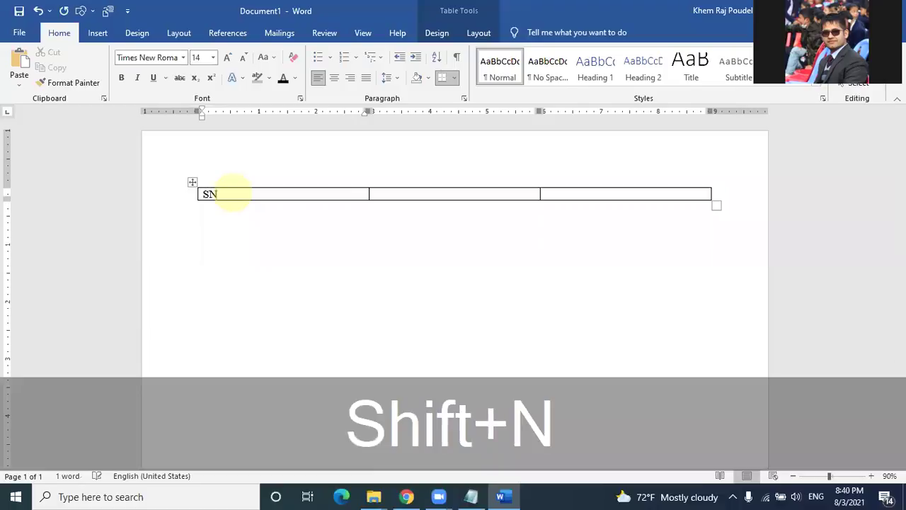
{"action": "key", "text": "Tab"}
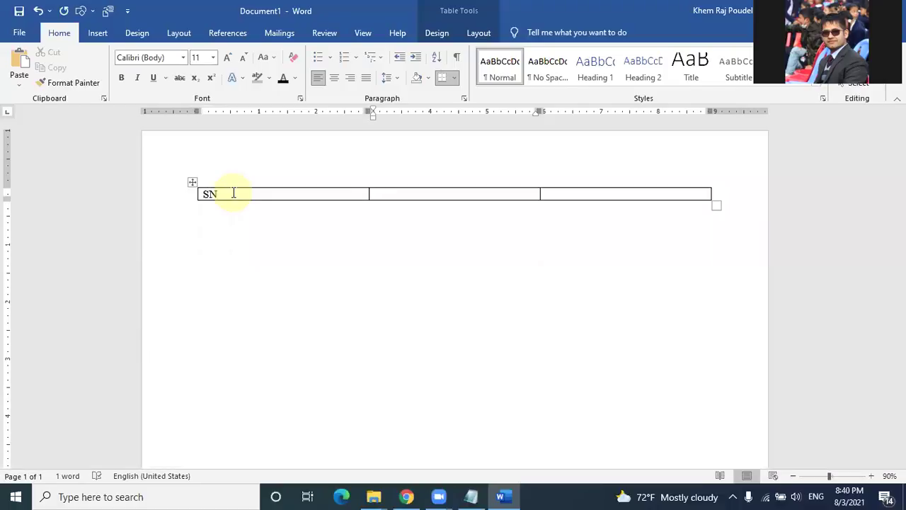
{"action": "type", "text": "Name of the respon"}
{"action": "type", "text": "ts"}
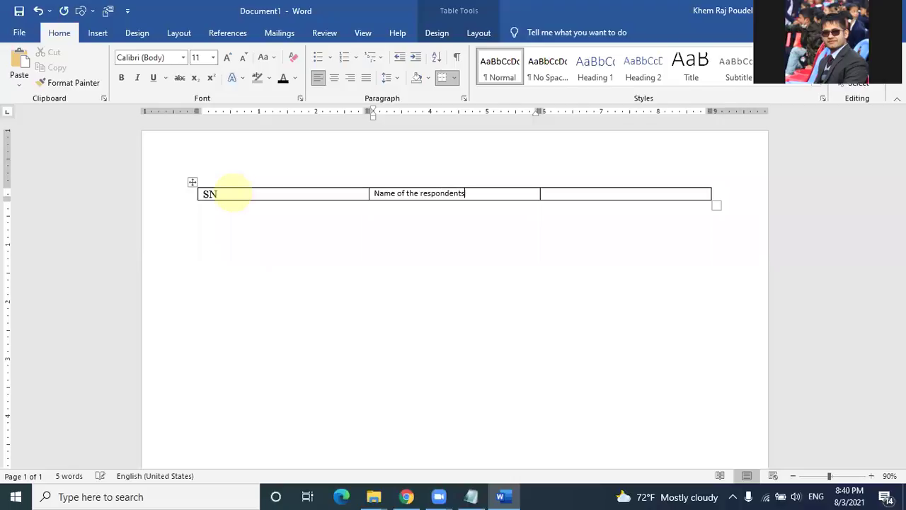
{"action": "key", "text": "BackSpace"}
{"action": "key", "text": "BackSpace"}
{"action": "key", "text": "BackSpace"}
{"action": "key", "text": "BackSpace"}
{"action": "key", "text": "BackSpace"}
{"action": "key", "text": "BackSpace"}
{"action": "key", "text": "BackSpace"}
{"action": "key", "text": "BackSpace"}
{"action": "key", "text": "BackSpace"}
{"action": "key", "text": "BackSpace"}
{"action": "key", "text": "BackSpace"}
{"action": "key", "text": "BackSpace"}
{"action": "key", "text": "BackSpace"}
{"action": "key", "text": "BackSpace"}
{"action": "key", "text": "BackSpace"}
{"action": "key", "text": "BackSpace"}
{"action": "key", "text": "BackSpace"}
{"action": "key", "text": "BackSpace"}
{"action": "key", "text": "BackSpace"}
{"action": "key", "text": "Tab"}
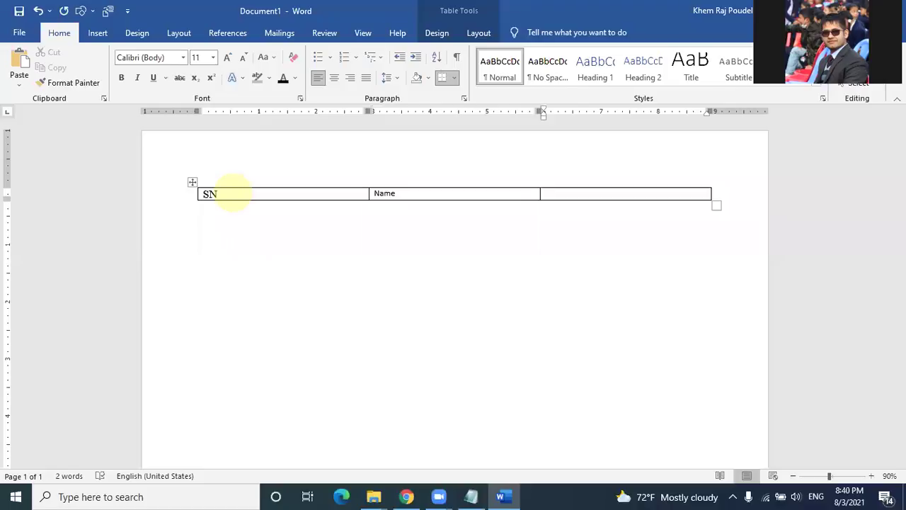
{"action": "type", "text": "Address"}
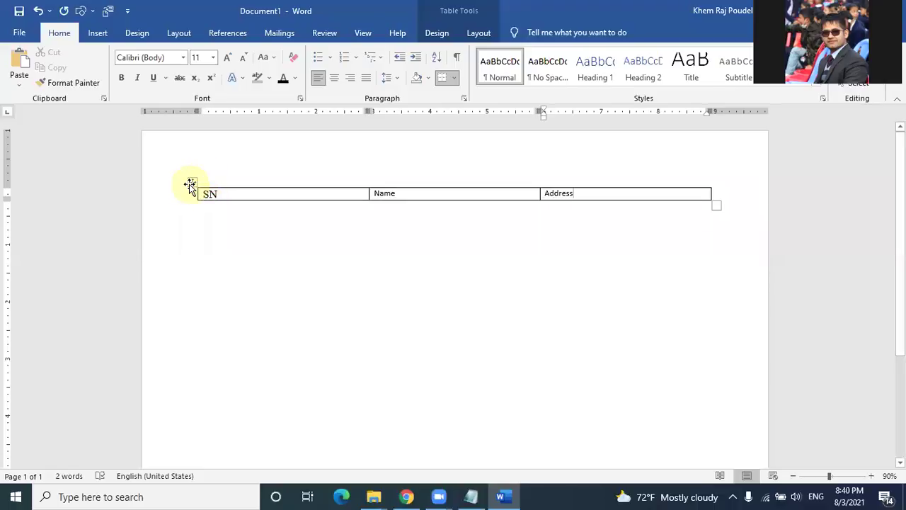
{"action": "left_click", "coordinate": [190, 184]}
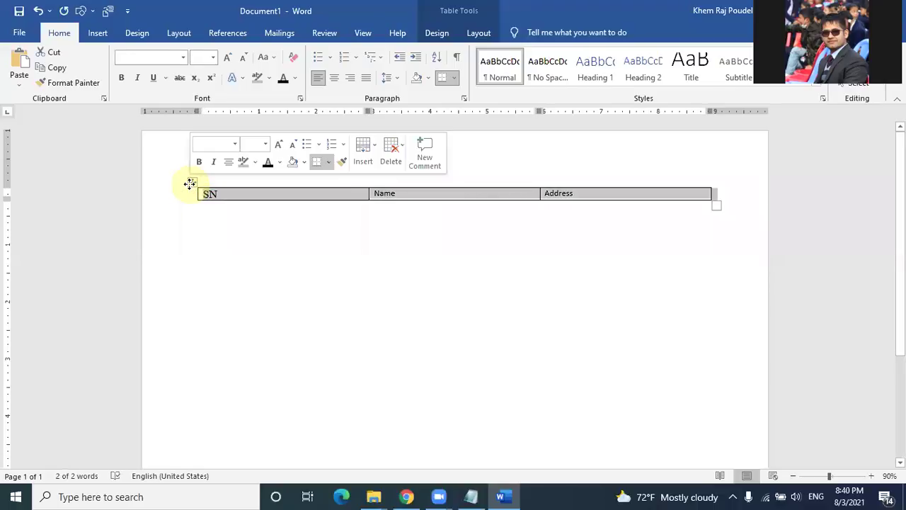
Step: Grow and shrink the selected table text with Ctrl+] and Ctrl+[
{"action": "key", "text": "ctrl+bracketright"}
{"action": "key", "text": "ctrl+bracketright"}
{"action": "key", "text": "ctrl+bracketright"}
{"action": "key", "text": "ctrl+bracketright"}
{"action": "key", "text": "ctrl+bracketright"}
{"action": "key", "text": "ctrl+bracketright"}
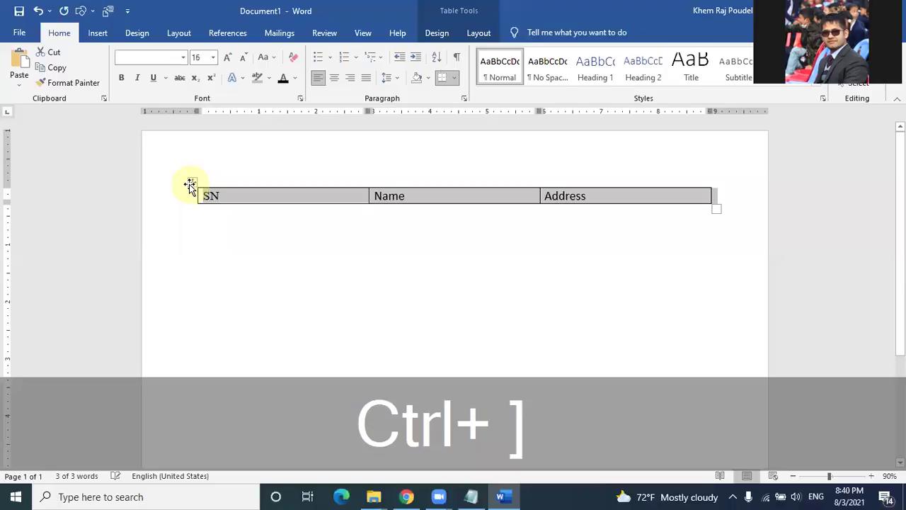
{"action": "key", "text": "ctrl+bracketright"}
{"action": "key", "text": "ctrl+bracketright"}
{"action": "key", "text": "ctrl+bracketright"}
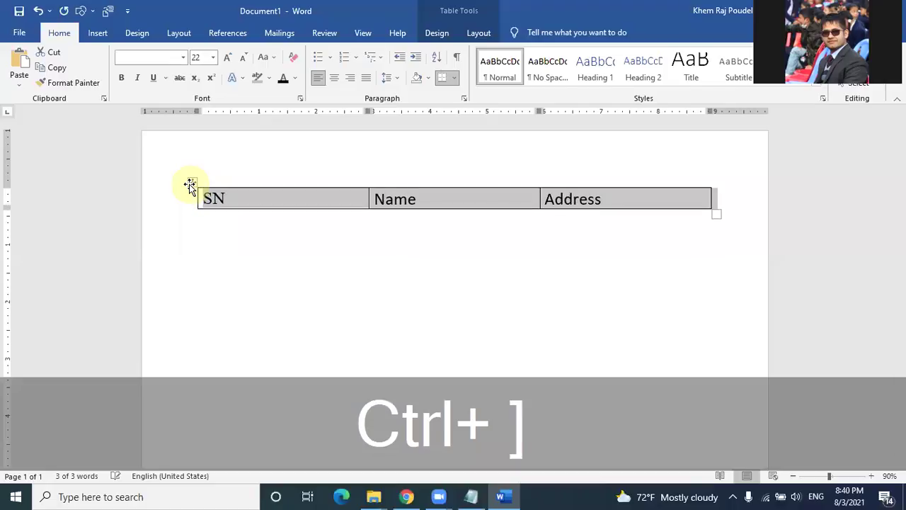
{"action": "key", "text": "ctrl+bracketright"}
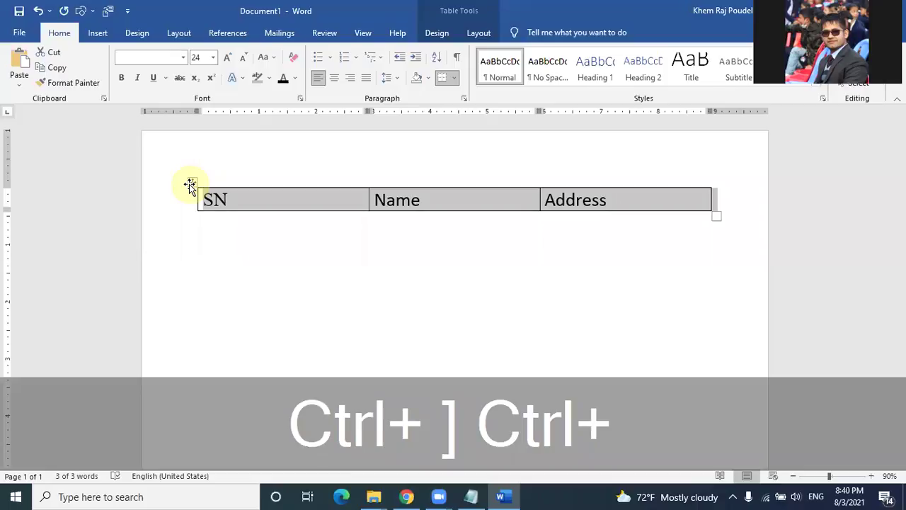
{"action": "key", "text": "ctrl+bracketleft"}
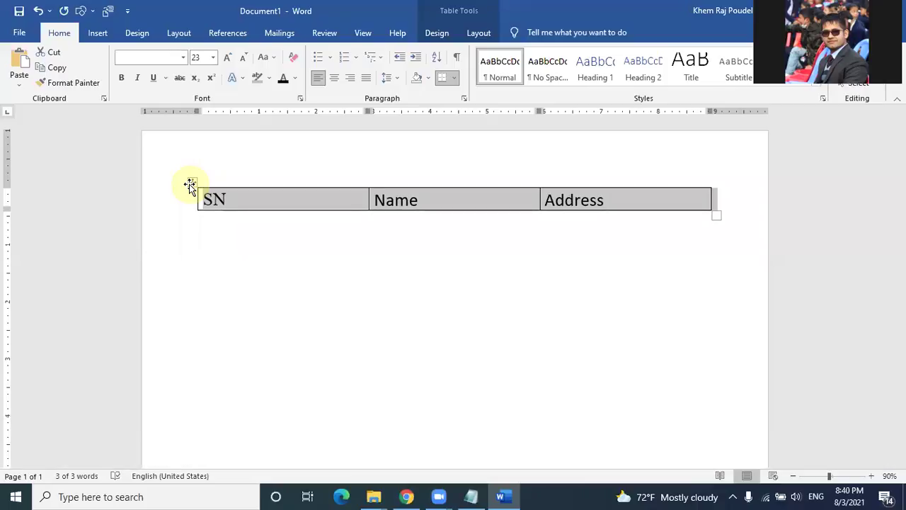
{"action": "key", "text": "ctrl+bracketleft"}
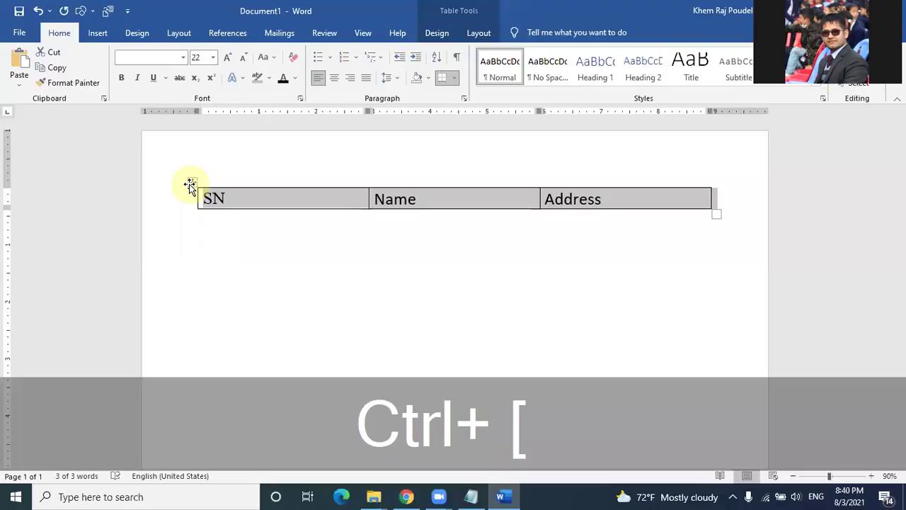
{"action": "key", "text": "ctrl+bracketleft"}
{"action": "key", "text": "ctrl+bracketleft"}
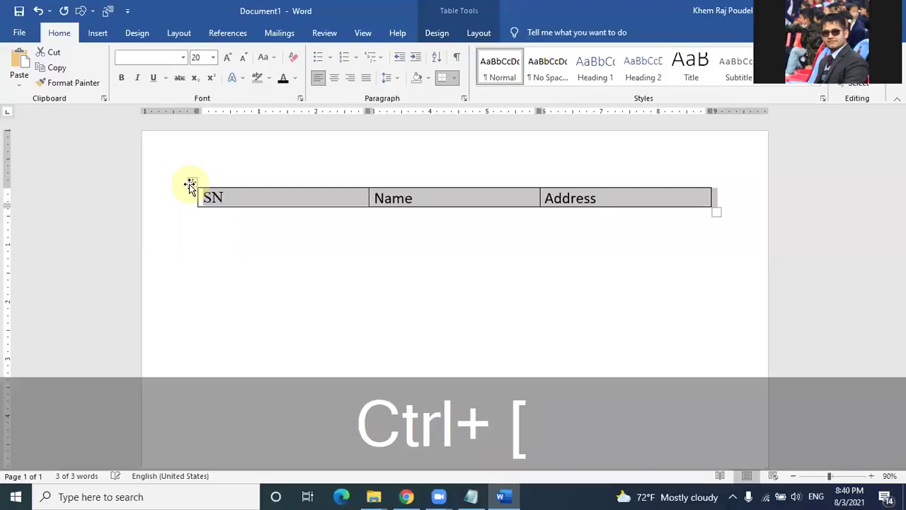
{"action": "key", "text": "ctrl+bracketleft"}
{"action": "key", "text": "ctrl+bracketleft"}
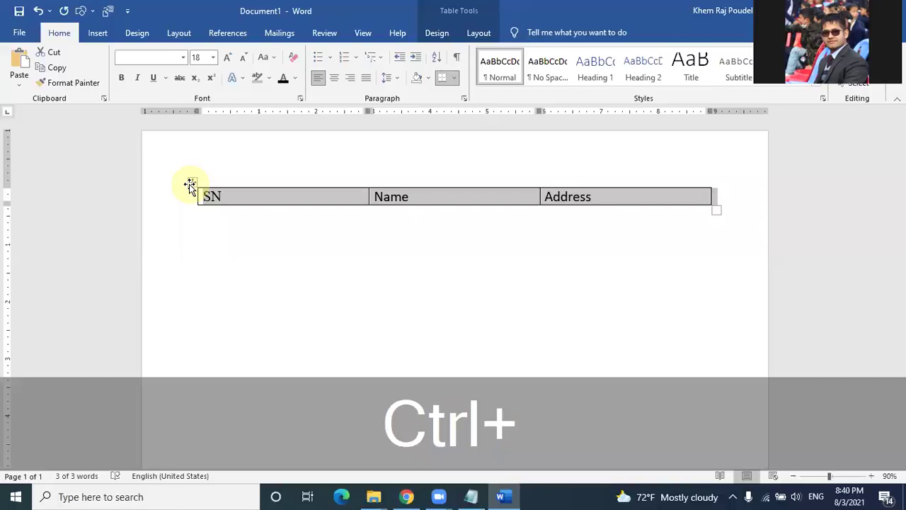
{"action": "key", "text": "ctrl+bracketright"}
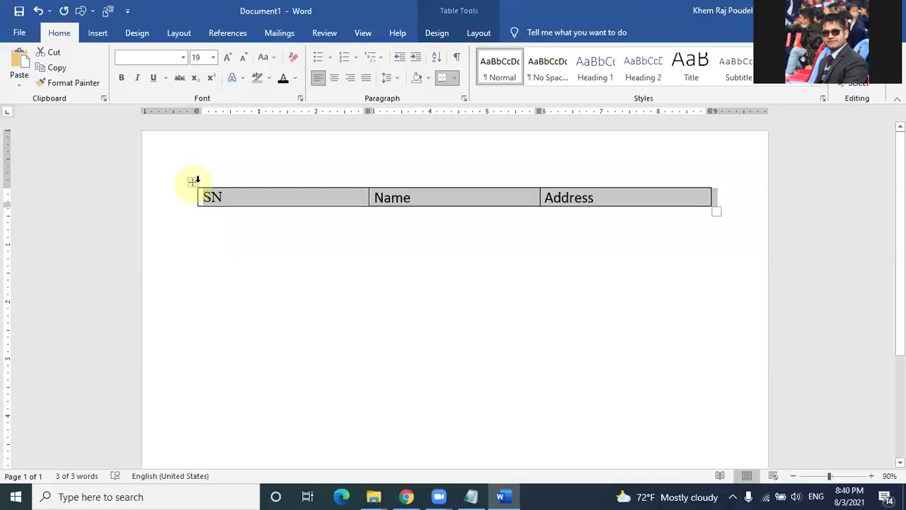
Step: Use the Shrink and Grow Font buttons to bring the header text to 24 pt
{"action": "left_click", "coordinate": [244, 60]}
{"action": "left_click", "coordinate": [244, 61]}
{"action": "left_click", "coordinate": [243, 60]}
{"action": "left_click", "coordinate": [243, 62]}
{"action": "left_click", "coordinate": [243, 62]}
{"action": "left_click", "coordinate": [242, 62]}
{"action": "left_click", "coordinate": [242, 62]}
{"action": "left_click", "coordinate": [241, 63]}
{"action": "left_click", "coordinate": [240, 65]}
{"action": "left_click", "coordinate": [229, 59]}
{"action": "left_click", "coordinate": [229, 60]}
{"action": "left_click", "coordinate": [228, 59]}
{"action": "left_click", "coordinate": [228, 59]}
{"action": "left_click", "coordinate": [229, 59]}
{"action": "left_click", "coordinate": [229, 60]}
{"action": "left_click", "coordinate": [228, 60]}
{"action": "left_click", "coordinate": [229, 59]}
{"action": "left_click", "coordinate": [229, 60]}
{"action": "left_click", "coordinate": [229, 59]}
{"action": "left_click", "coordinate": [229, 59]}
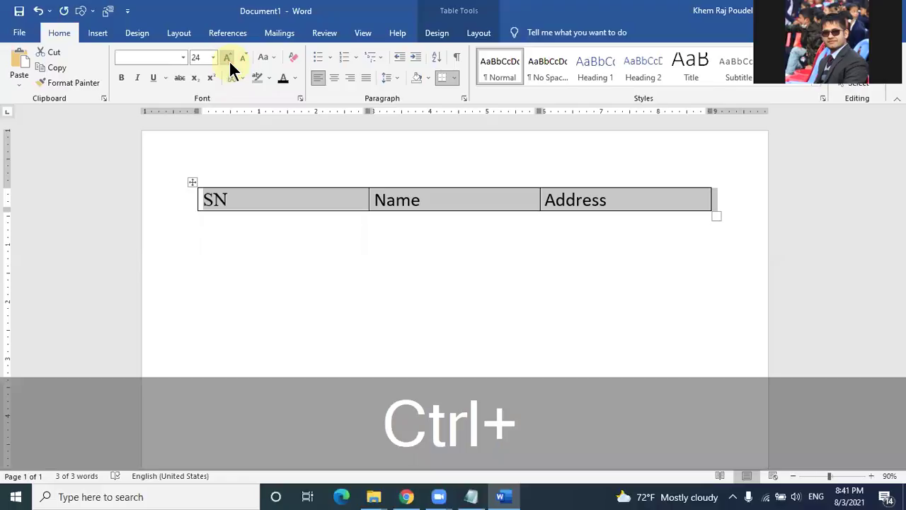
Step: Try centring the table text and the line below with Ctrl+E; headings stay left-aligned
{"action": "key", "text": "ctrl+e"}
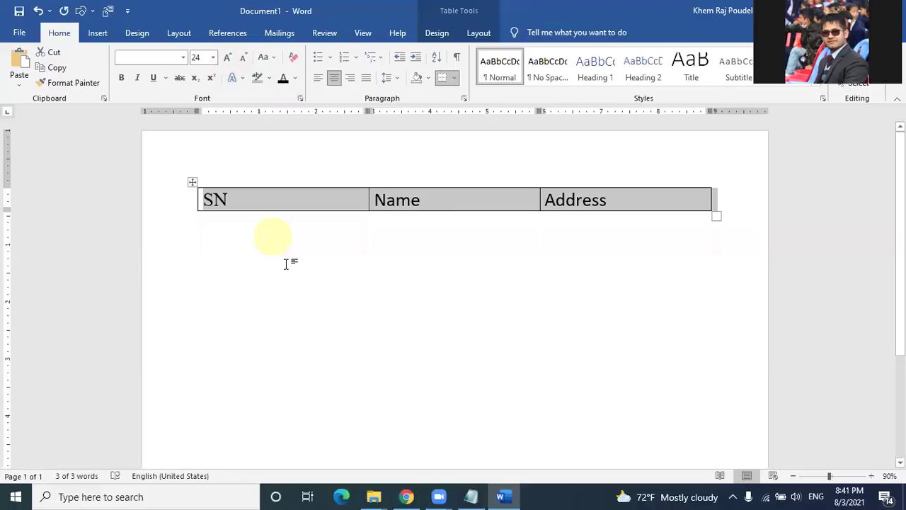
{"action": "left_click", "coordinate": [286, 264]}
{"action": "key", "text": "ctrl+e"}
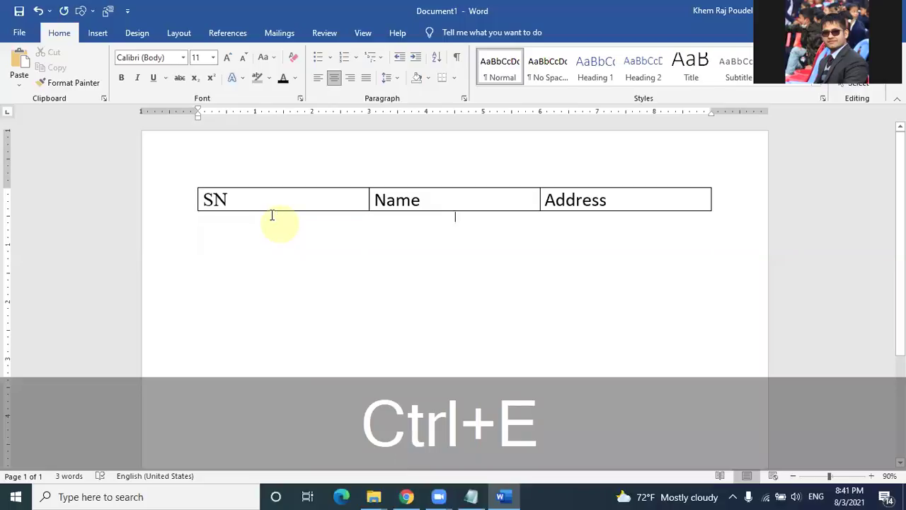
{"action": "left_click", "coordinate": [258, 203]}
{"action": "left_click", "coordinate": [191, 184]}
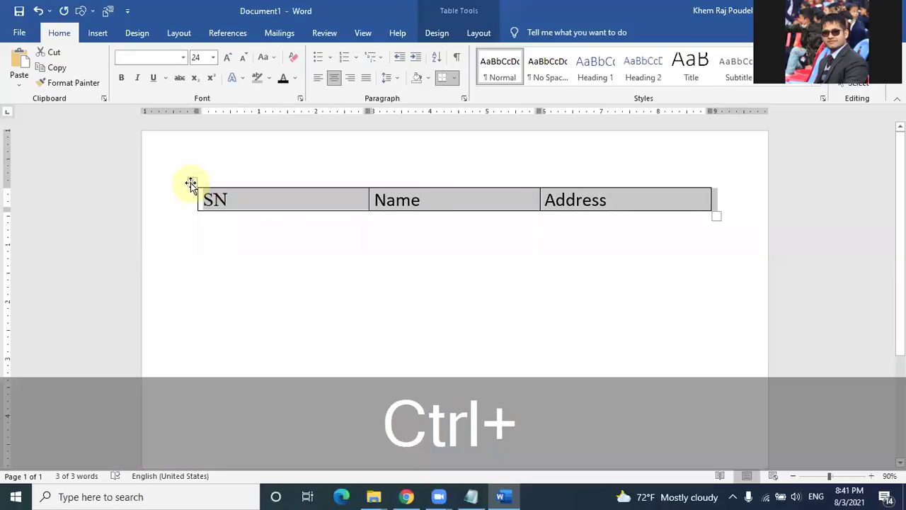
{"action": "key", "text": "ctrl+e"}
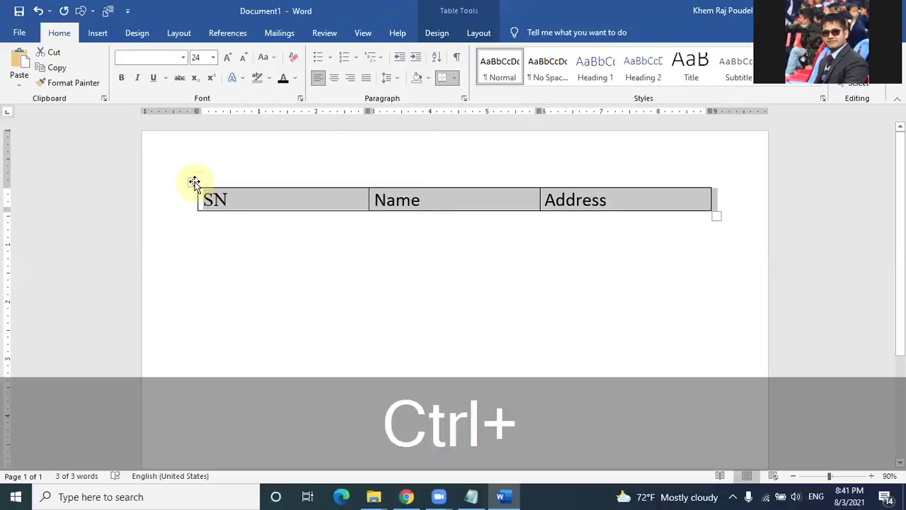
{"action": "key", "text": "ctrl+e"}
{"action": "left_click", "coordinate": [253, 269]}
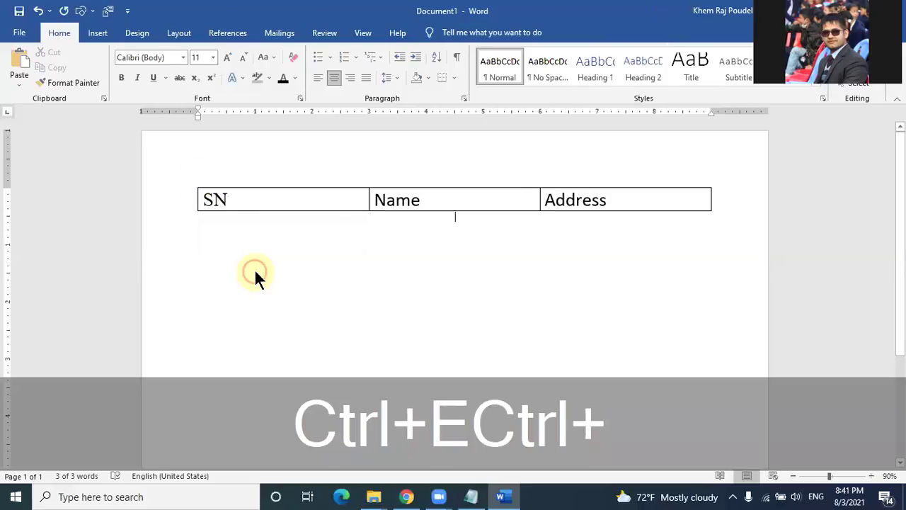
{"action": "left_click", "coordinate": [191, 184]}
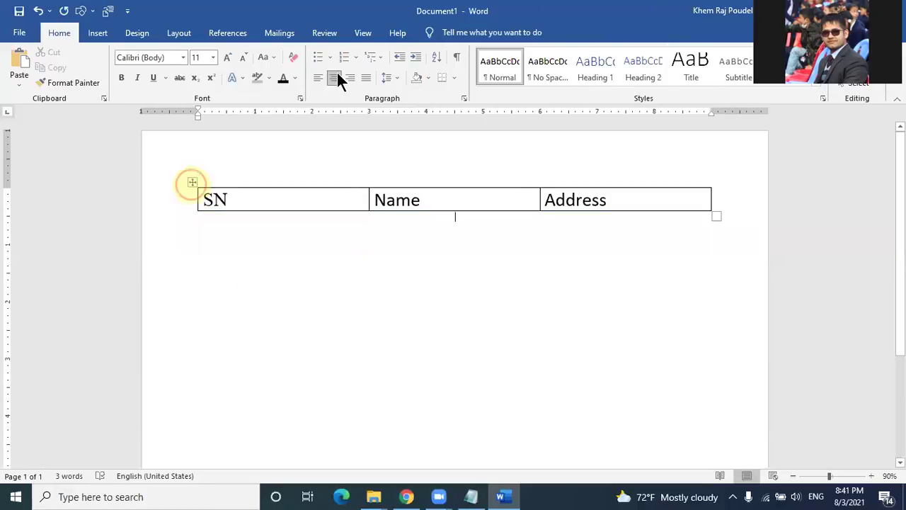
{"action": "left_click", "coordinate": [318, 247]}
Step: Open and close the Insert Table size grid twice without inserting a table
{"action": "left_click", "coordinate": [191, 185]}
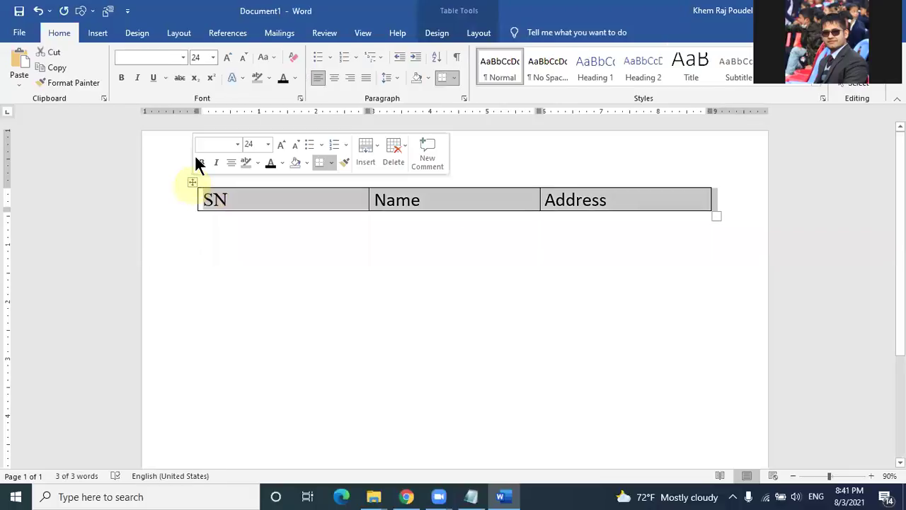
{"action": "left_click", "coordinate": [89, 33]}
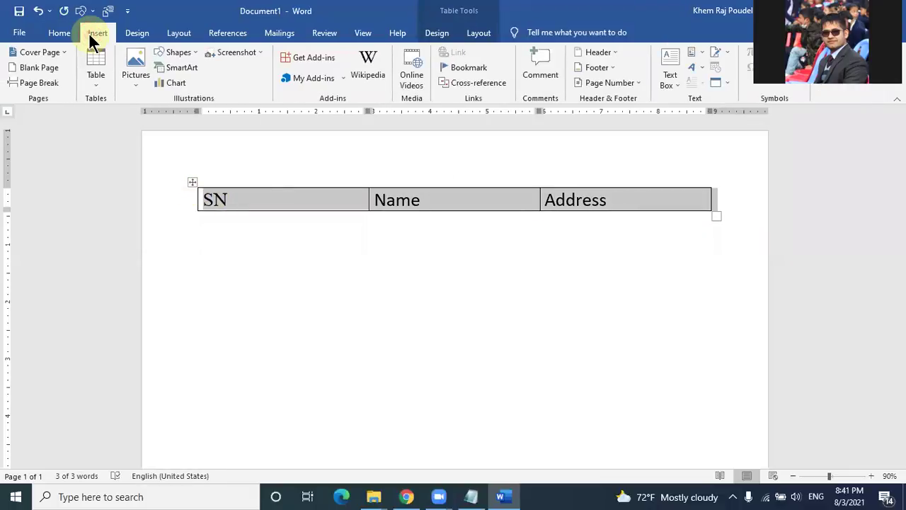
{"action": "left_click", "coordinate": [97, 81]}
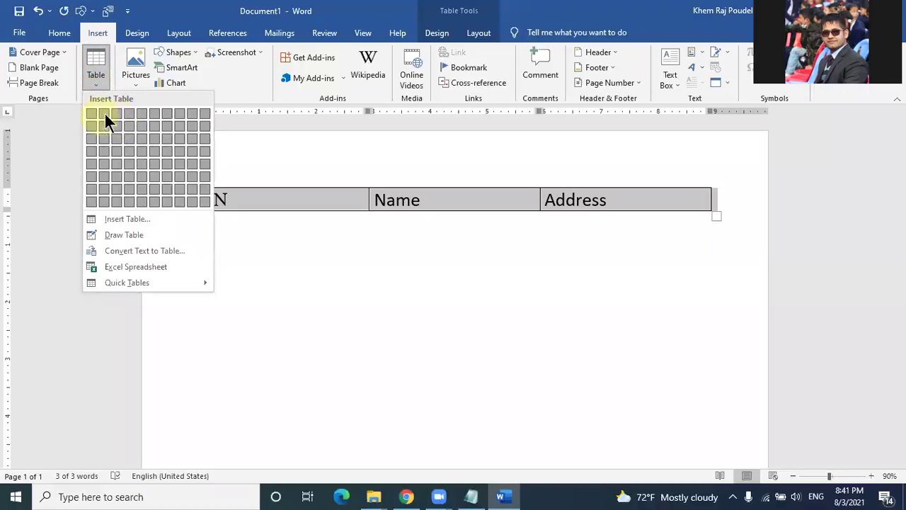
{"action": "left_click", "coordinate": [189, 216]}
{"action": "left_click", "coordinate": [210, 260]}
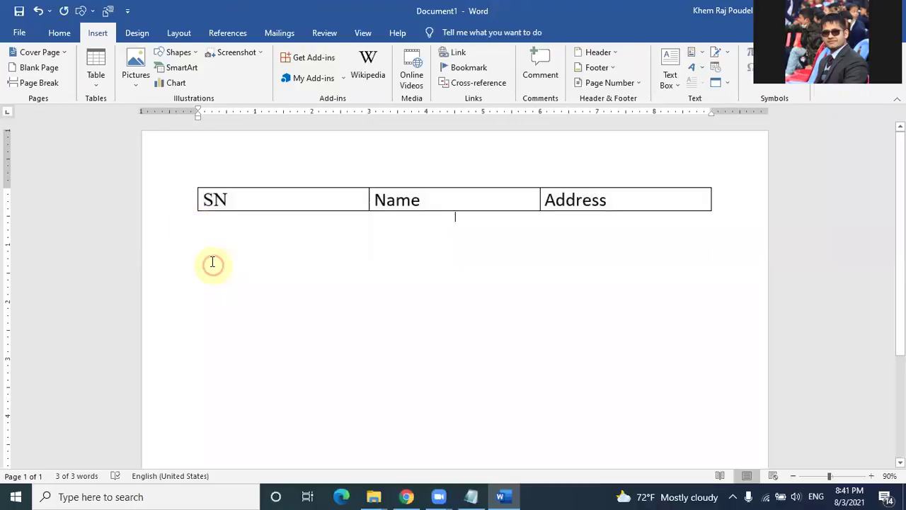
{"action": "left_click", "coordinate": [100, 89]}
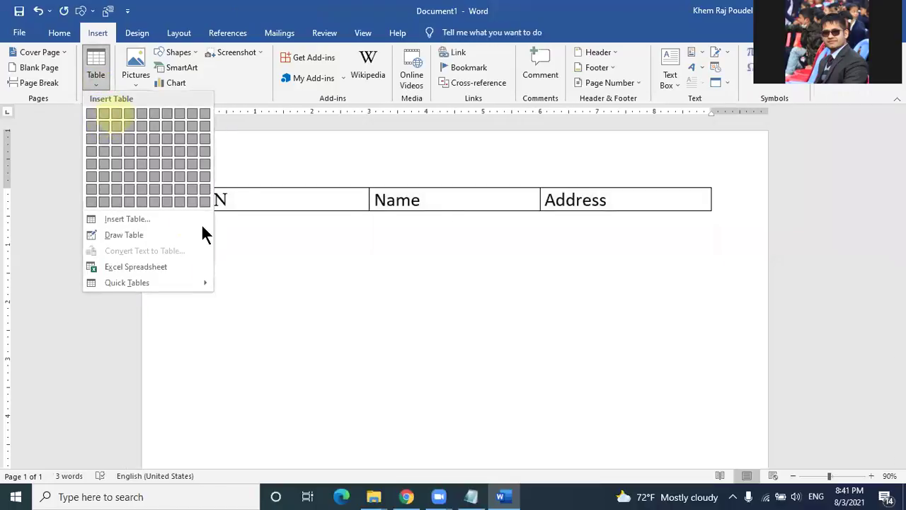
{"action": "left_click", "coordinate": [230, 283]}
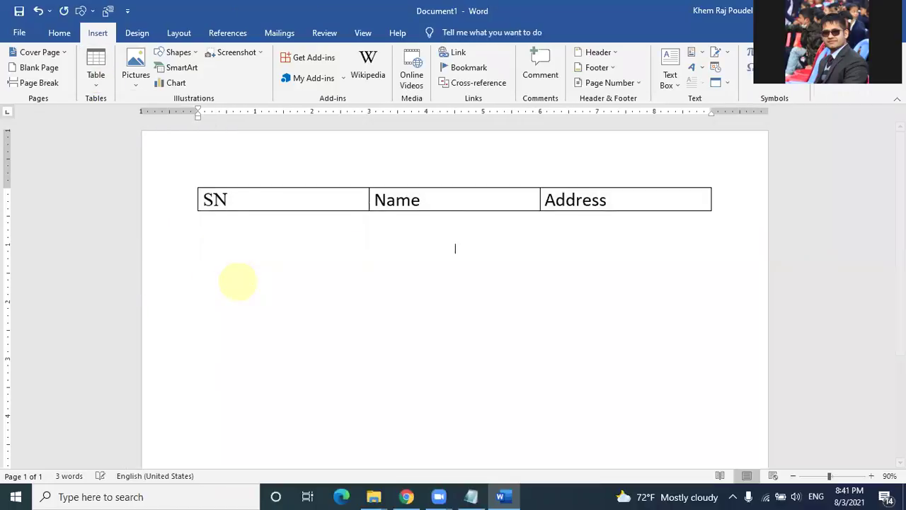
Step: Dismiss the grid again and add an empty row below the header by tabbing after Address
{"action": "left_click", "coordinate": [90, 80]}
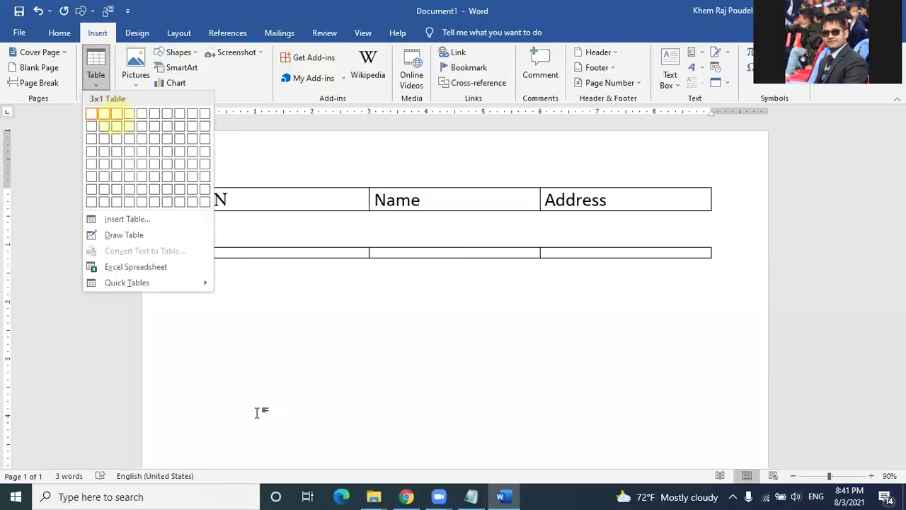
{"action": "left_click", "coordinate": [283, 387]}
{"action": "left_click", "coordinate": [612, 201]}
{"action": "key", "text": "Tab"}
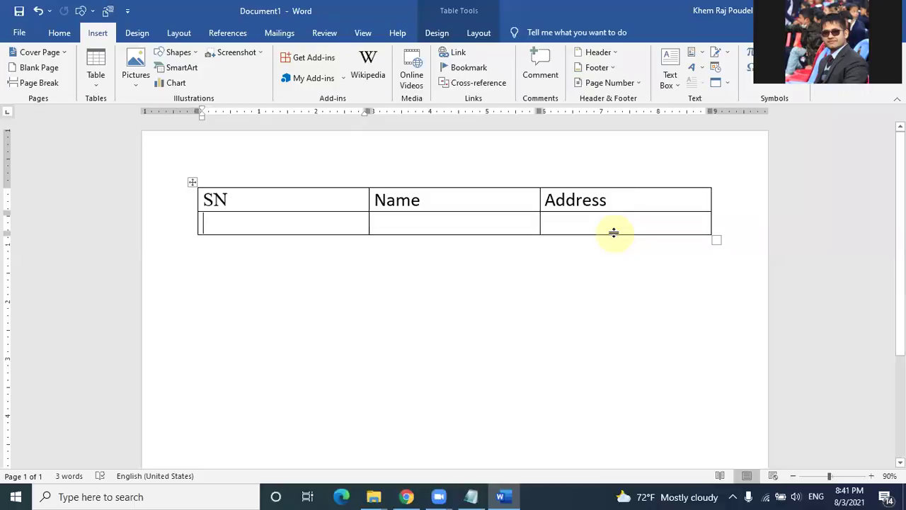
Step: Fill row 1 with number 1, a person's name and their address, then add a row
{"action": "type", "text": "1"}
{"action": "key", "text": "Tab"}
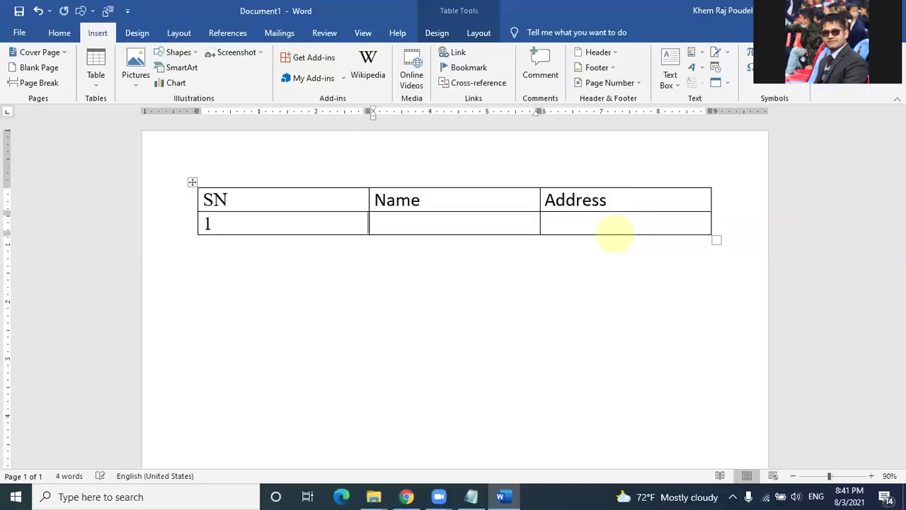
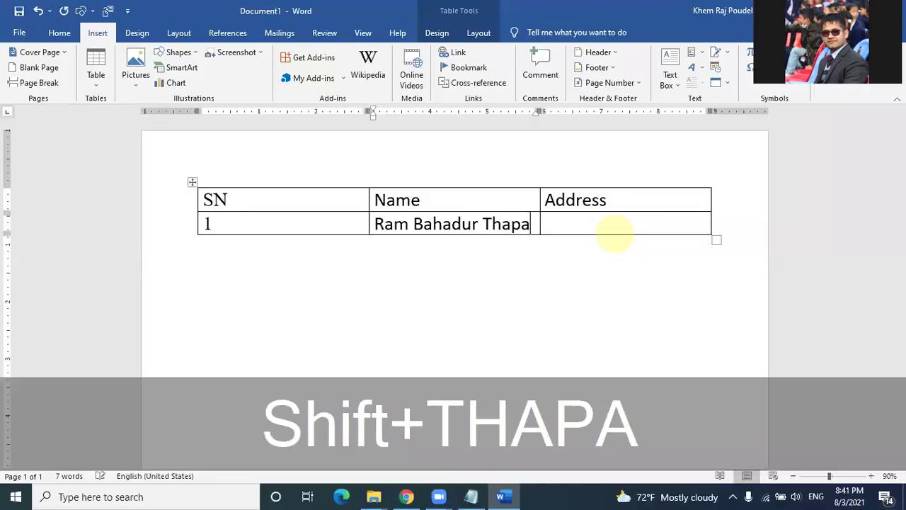
{"action": "key", "text": "Tab"}
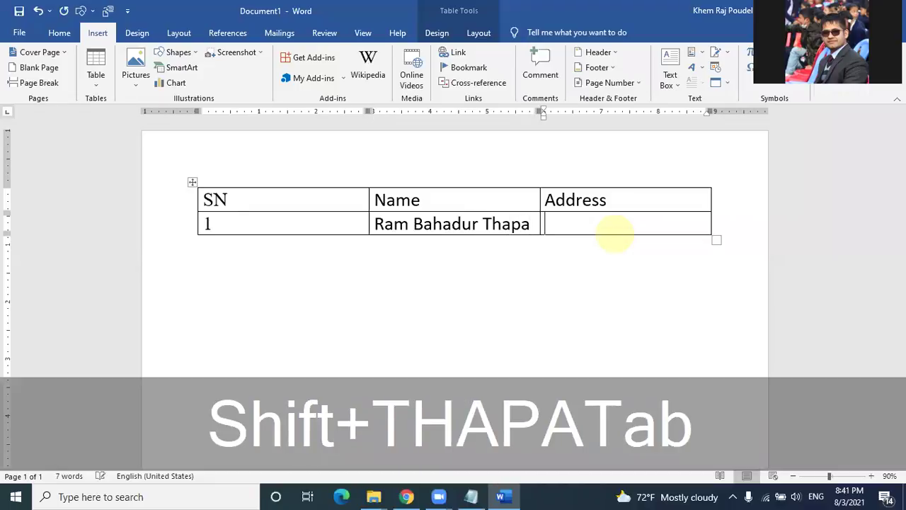
{"action": "type", "text": "Lamjung"}
{"action": "key", "text": "Tab"}
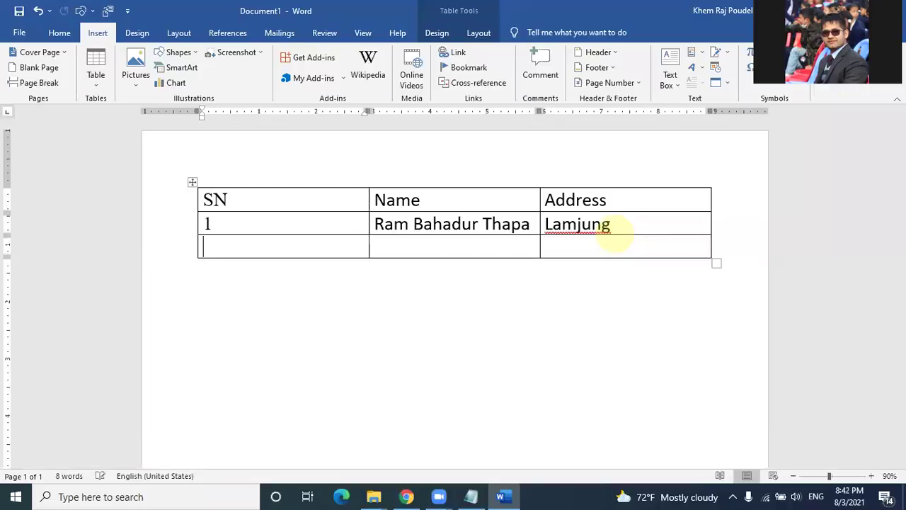
Step: Fill row 2 with number 2, the second person's name and address, adding another row
{"action": "type", "text": "2"}
{"action": "key", "text": "Tab"}
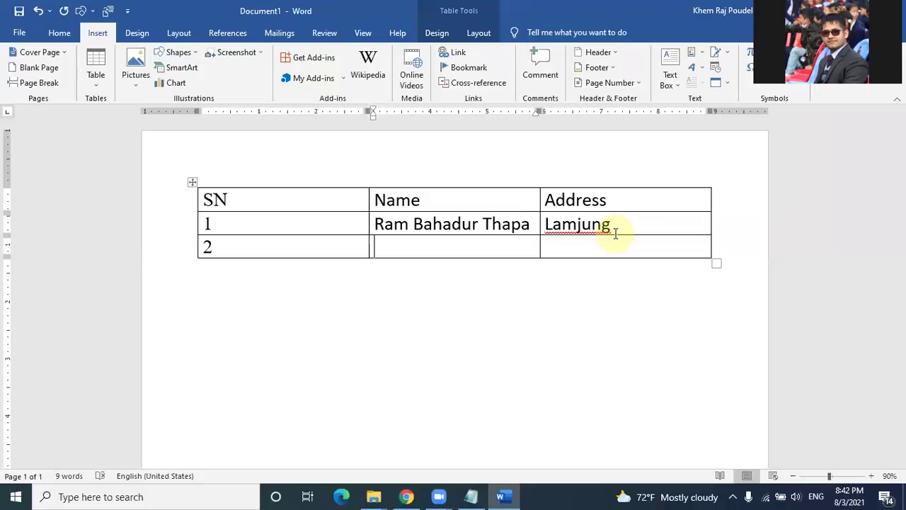
{"action": "key", "text": "ctrl+p"}
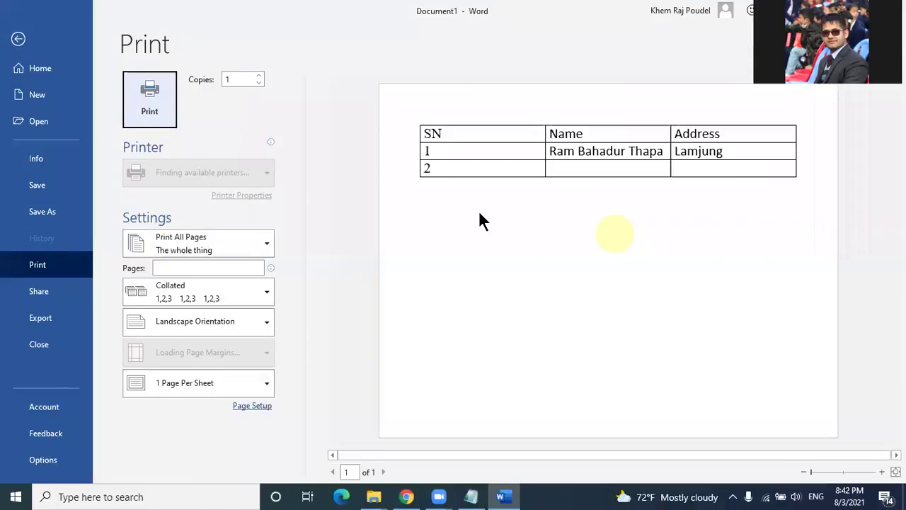
{"action": "key", "text": "Escape"}
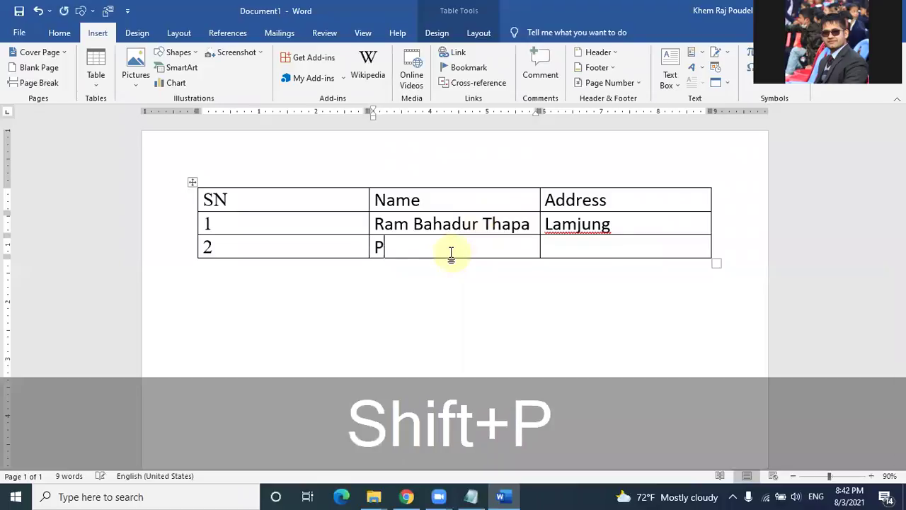
{"action": "key", "text": "Tab"}
{"action": "type", "text": "Pokhara"}
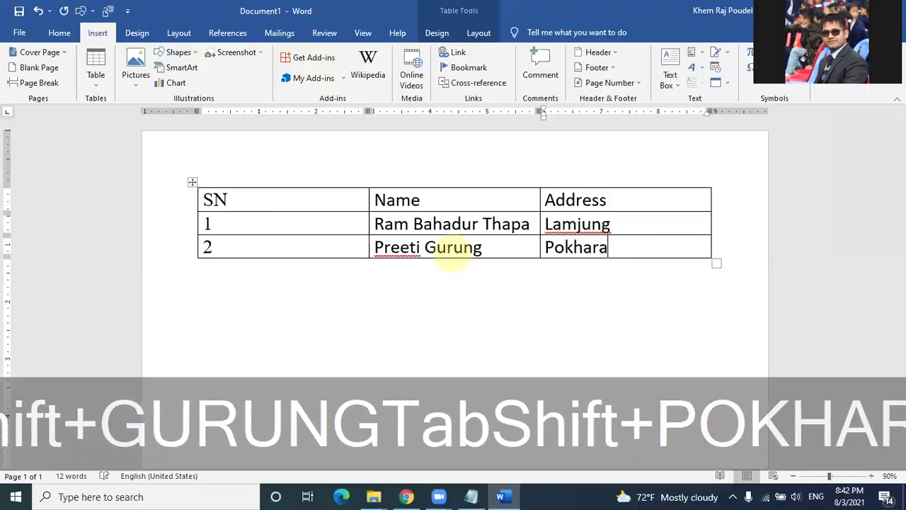
{"action": "key", "text": "Tab"}
Step: Fill row 3 with number 3, the third person's name and address
{"action": "type", "text": "3"}
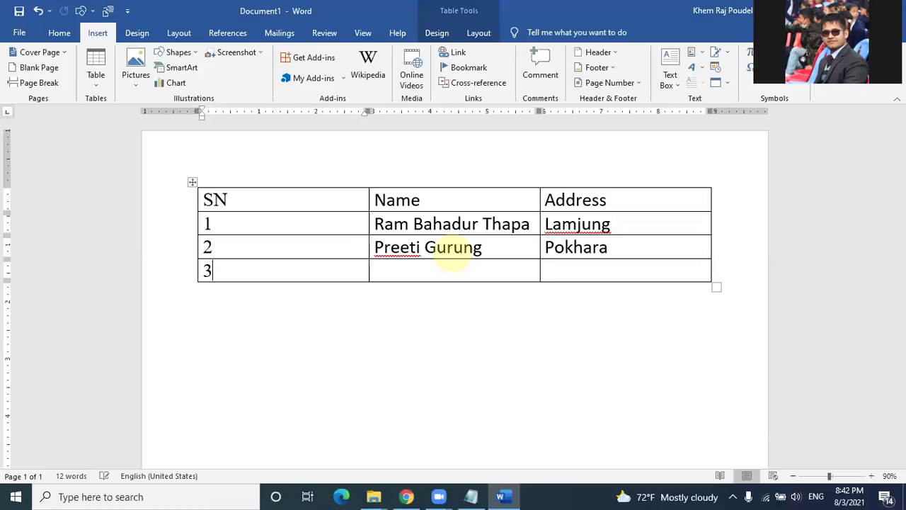
{"action": "key", "text": "Tab"}
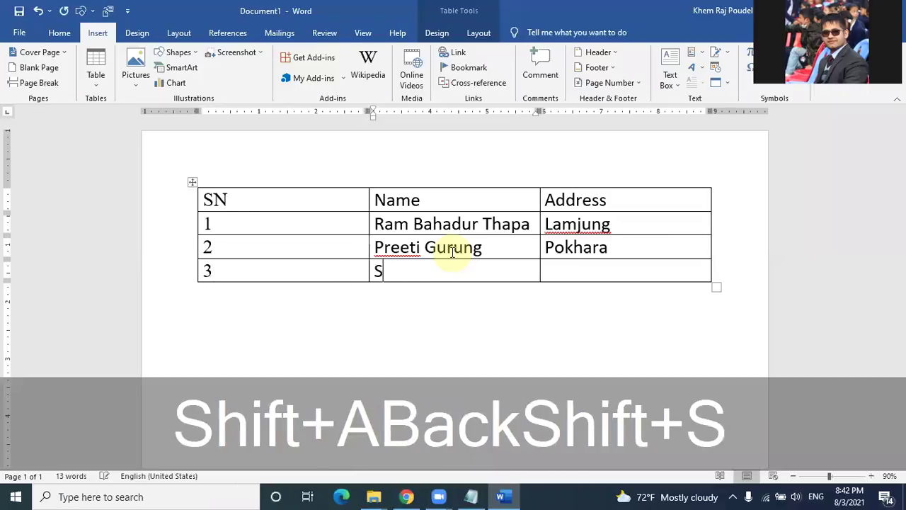
{"action": "key", "text": "Tab"}
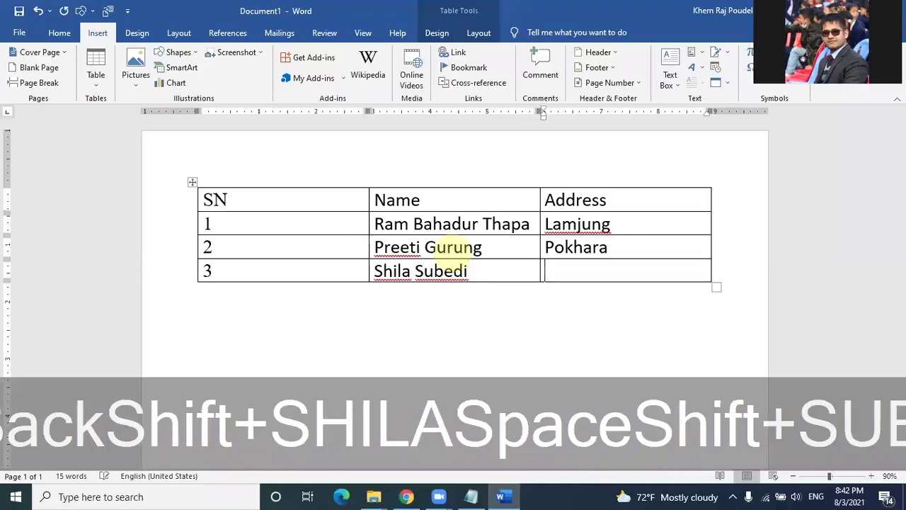
{"action": "type", "text": "Sya"}
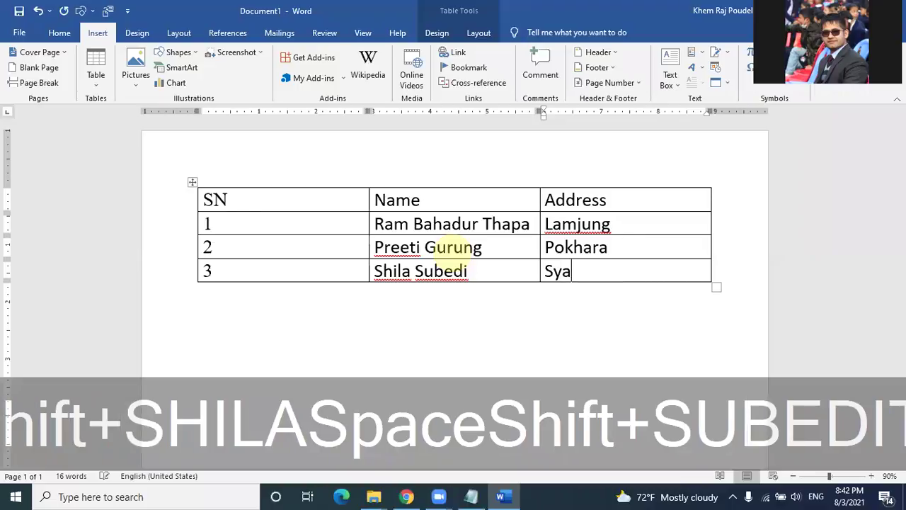
{"action": "type", "text": "ngja"}
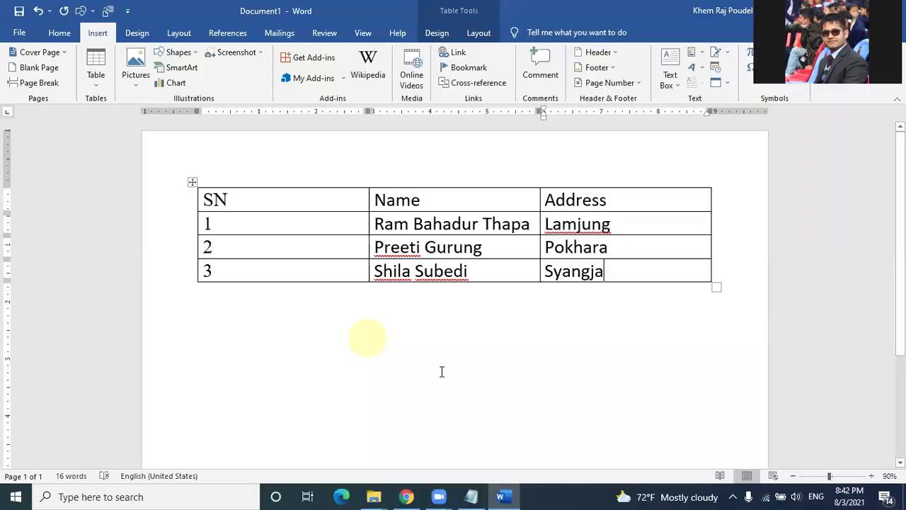
Step: Enlarge the empty line below the table to 18 pt with Ctrl+]
{"action": "left_click", "coordinate": [221, 316]}
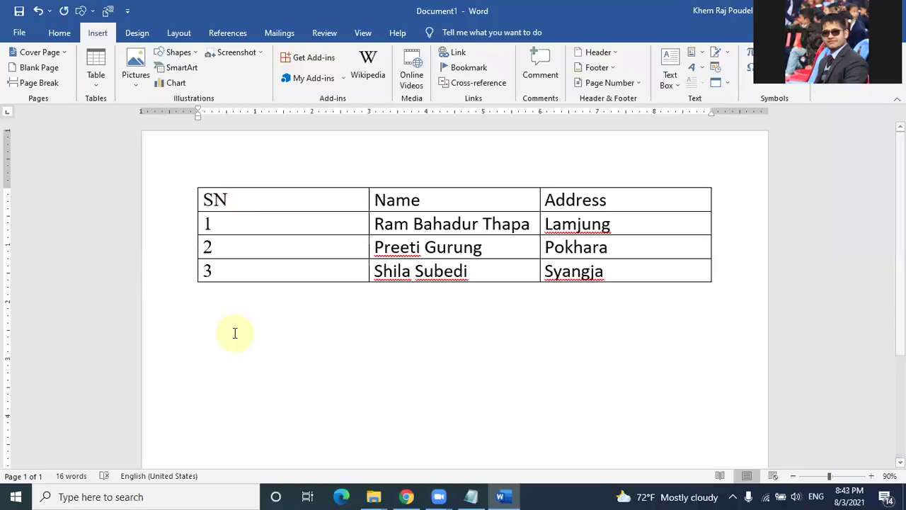
{"action": "key", "text": "ctrl+bracketright"}
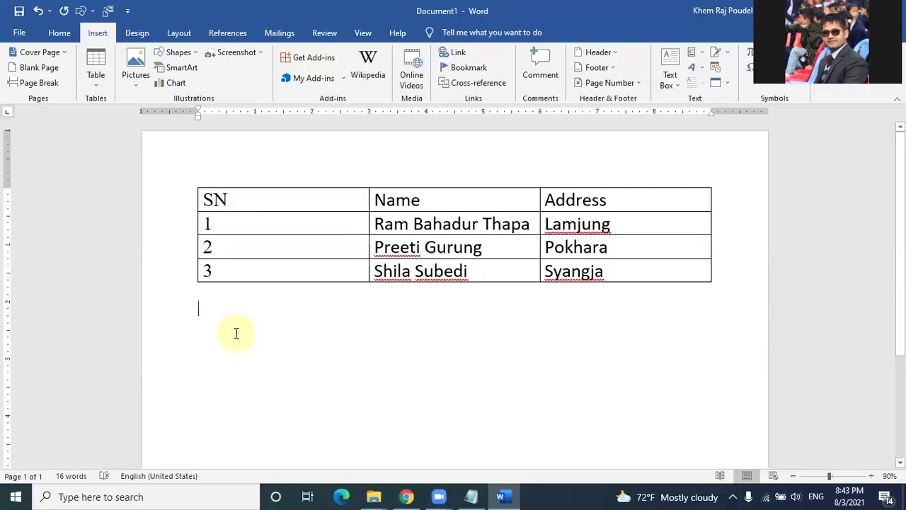
{"action": "left_click", "coordinate": [58, 34]}
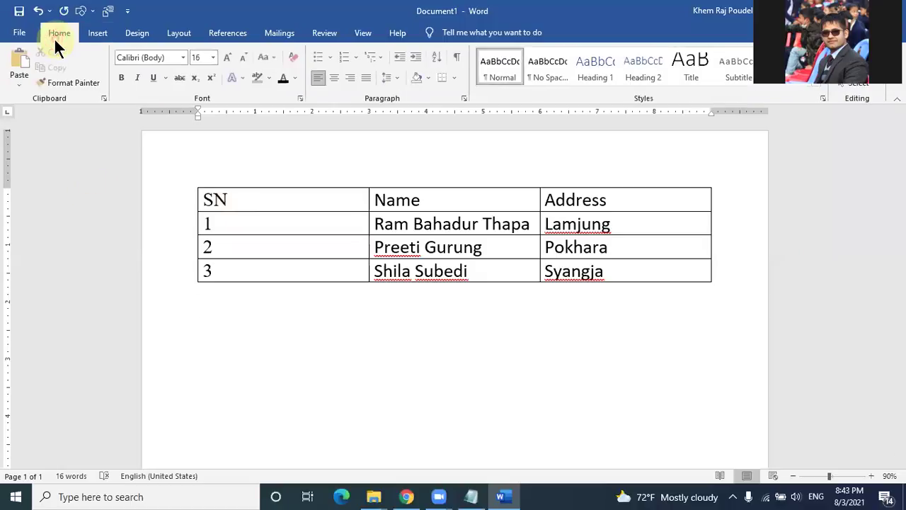
{"action": "key", "text": "ctrl+bracketright"}
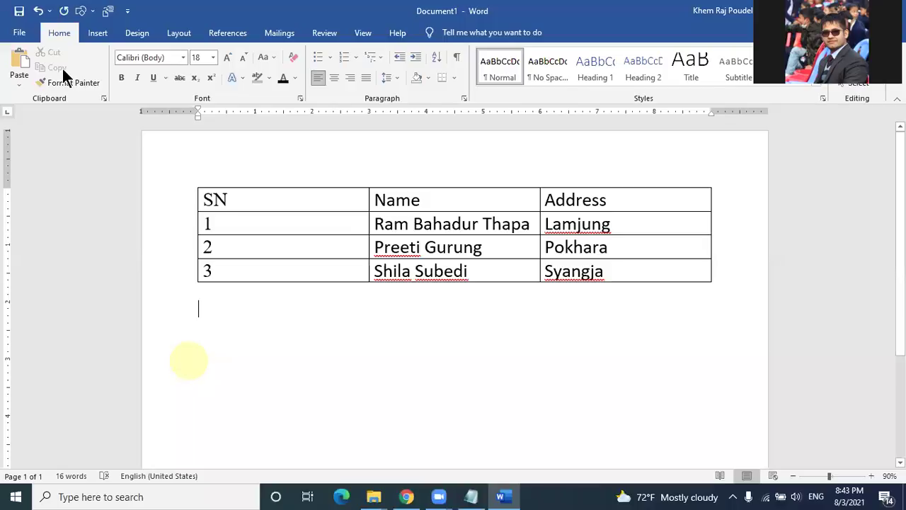
Step: Open the Insert Table grid, then close it without inserting a table
{"action": "left_click", "coordinate": [97, 35]}
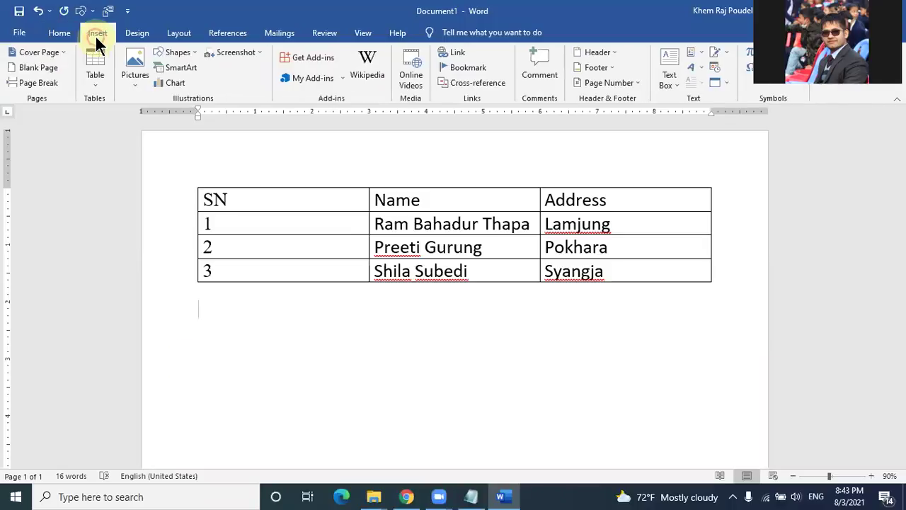
{"action": "left_click", "coordinate": [97, 85]}
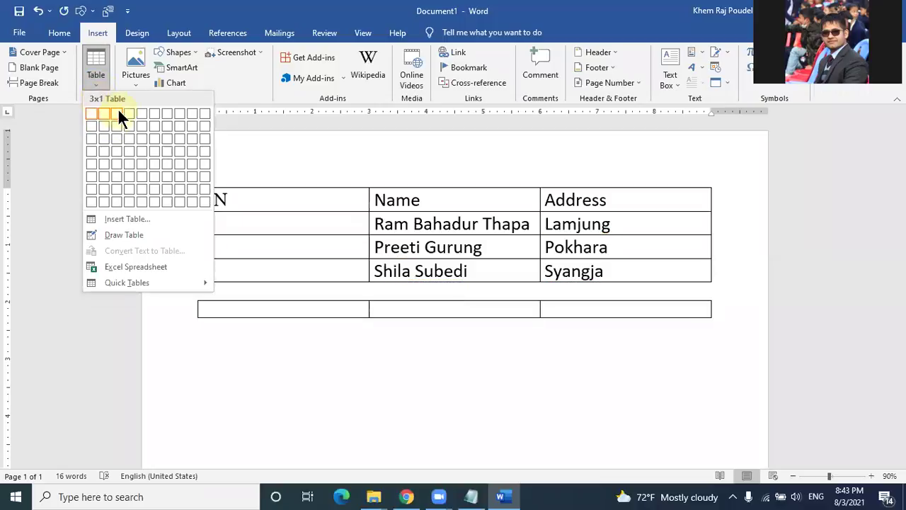
{"action": "left_click", "coordinate": [266, 423]}
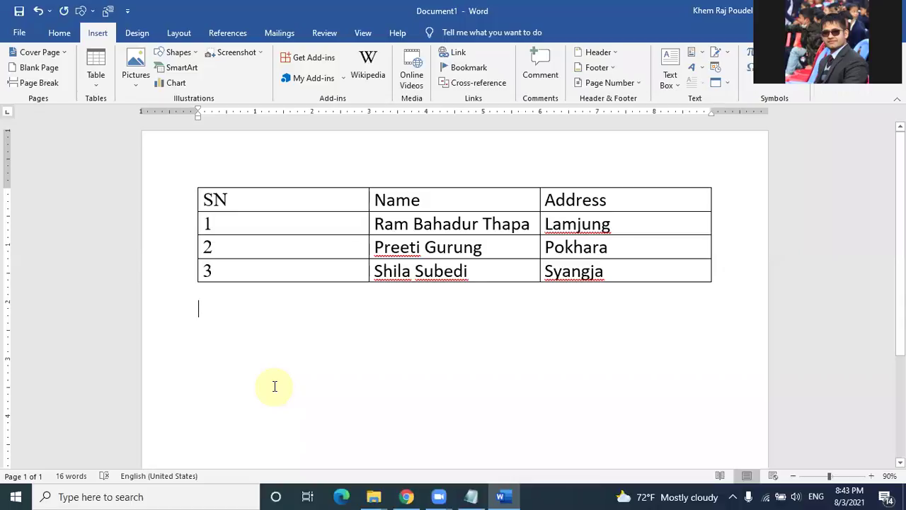
Step: Type a three-column plus-and-dash line, convert it to a table, then undo the conversion
{"action": "type", "text": "+"}
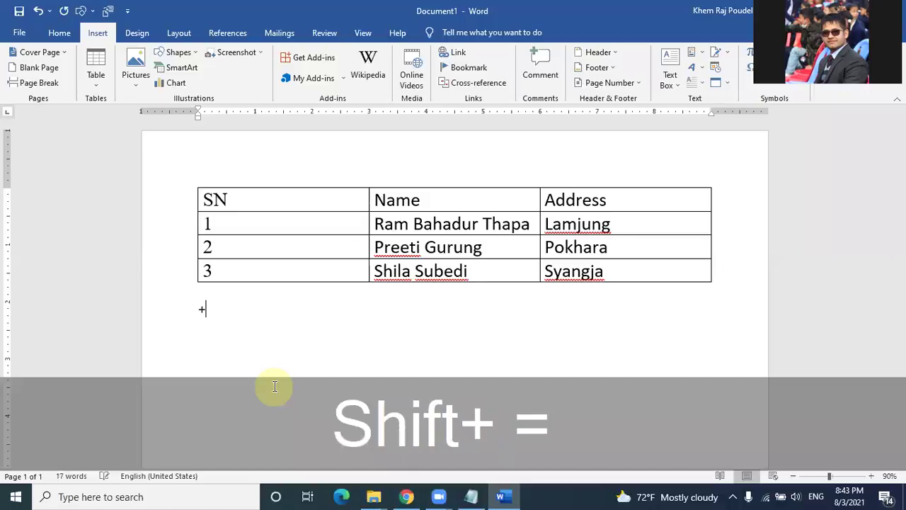
{"action": "type", "text": "-------------"}
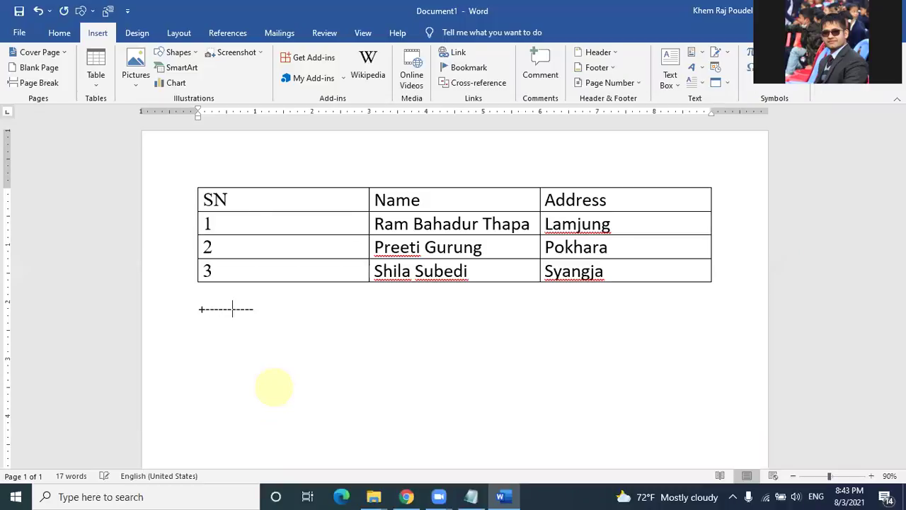
{"action": "type", "text": "------------------------------"}
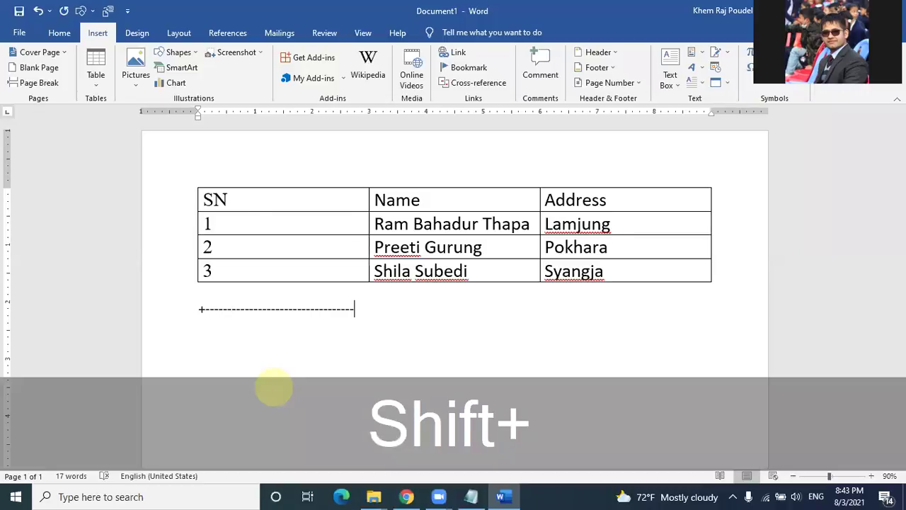
{"action": "type", "text": "+-----------------------------------------------+"}
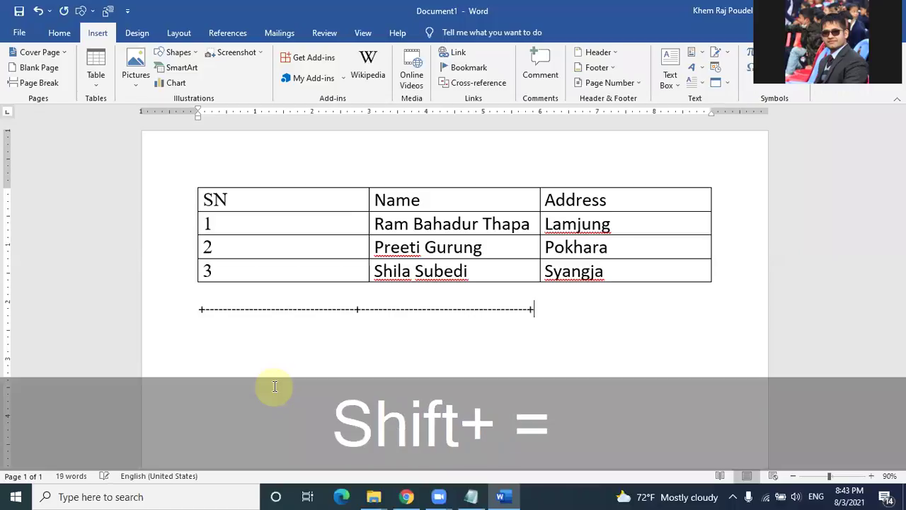
{"action": "type", "text": "---------------------------------------------+"}
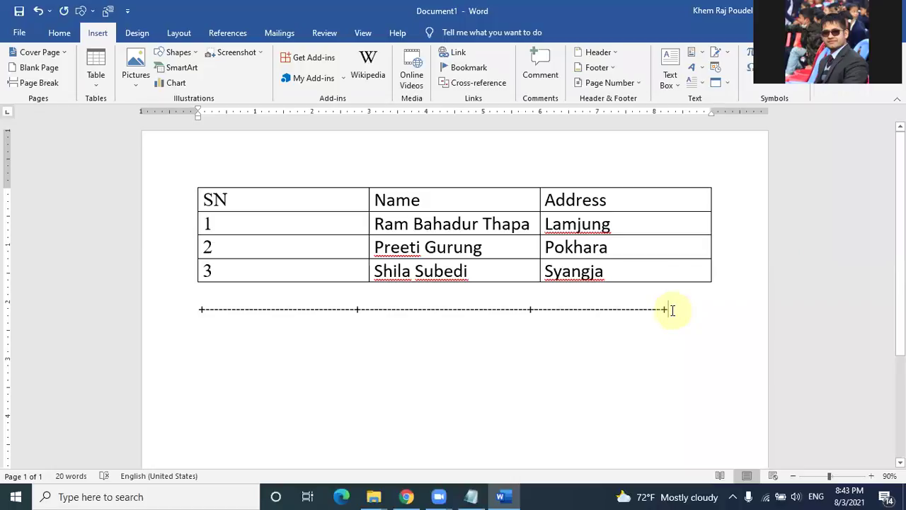
{"action": "key", "text": "Return"}
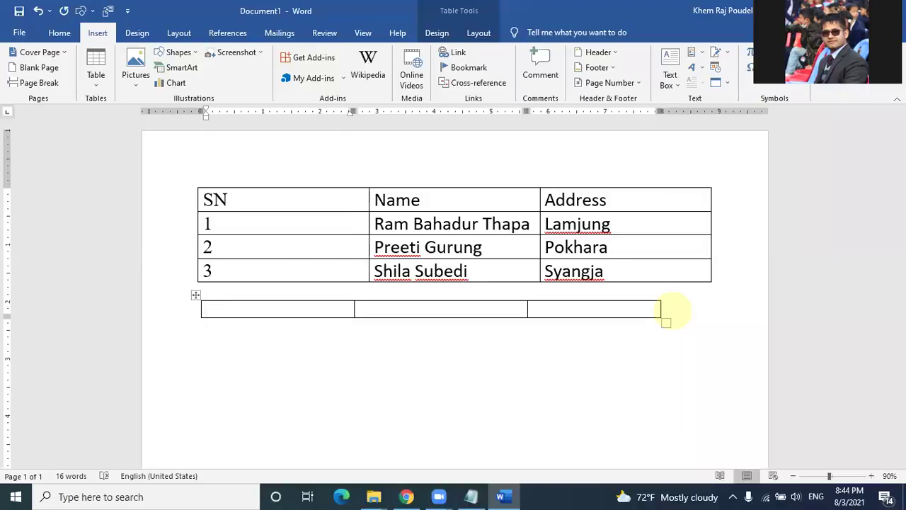
{"action": "key", "text": "ctrl+z"}
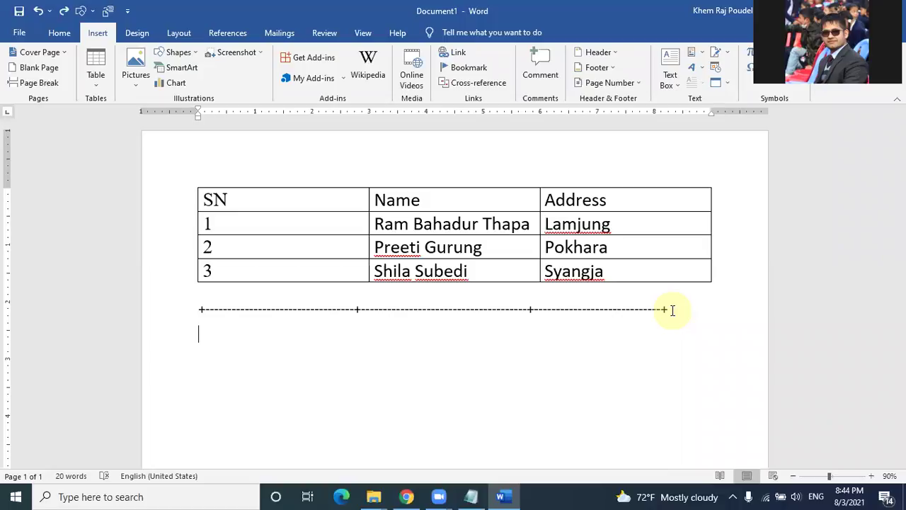
Step: Select the dashed line beneath the table and delete it
{"action": "left_click", "coordinate": [673, 309]}
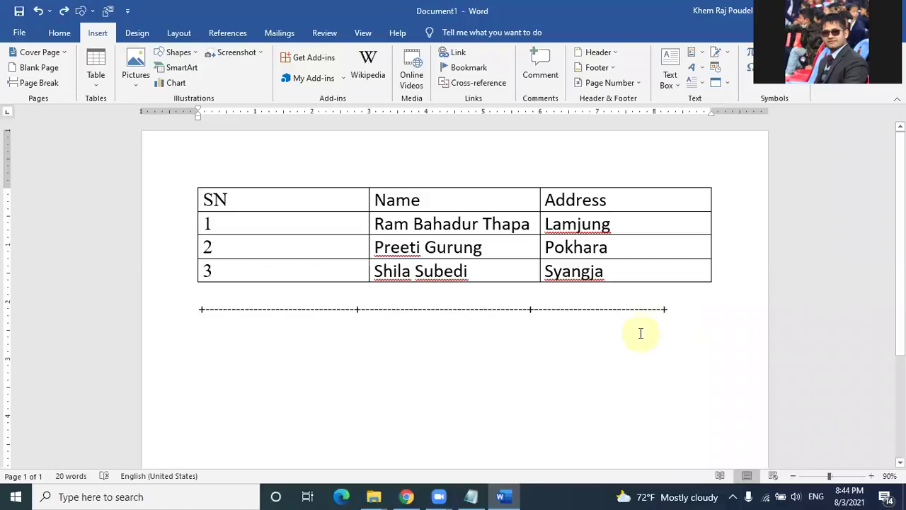
{"action": "left_click", "coordinate": [160, 320]}
{"action": "key", "text": "Delete"}
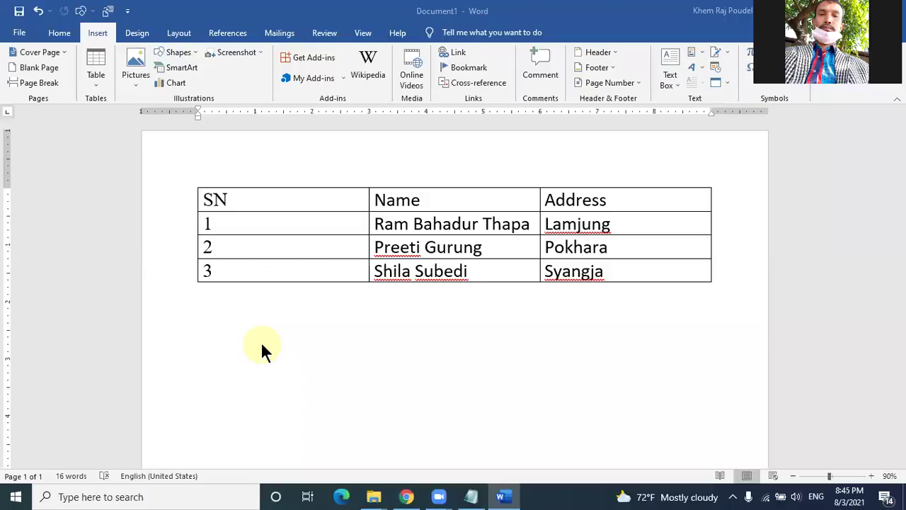
{"action": "left_click", "coordinate": [378, 223]}
{"action": "left_click_drag", "start_coordinate": [423, 213], "coordinate": [511, 225]}
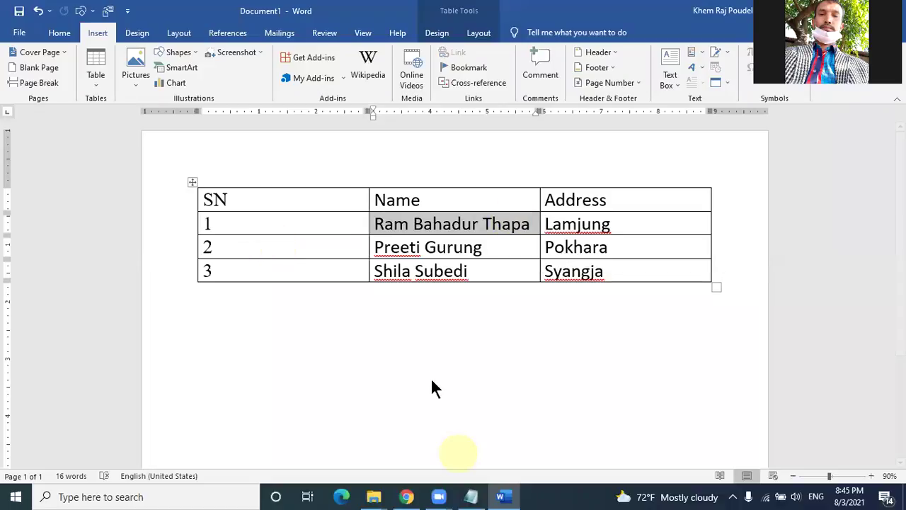
{"action": "left_click", "coordinate": [445, 461]}
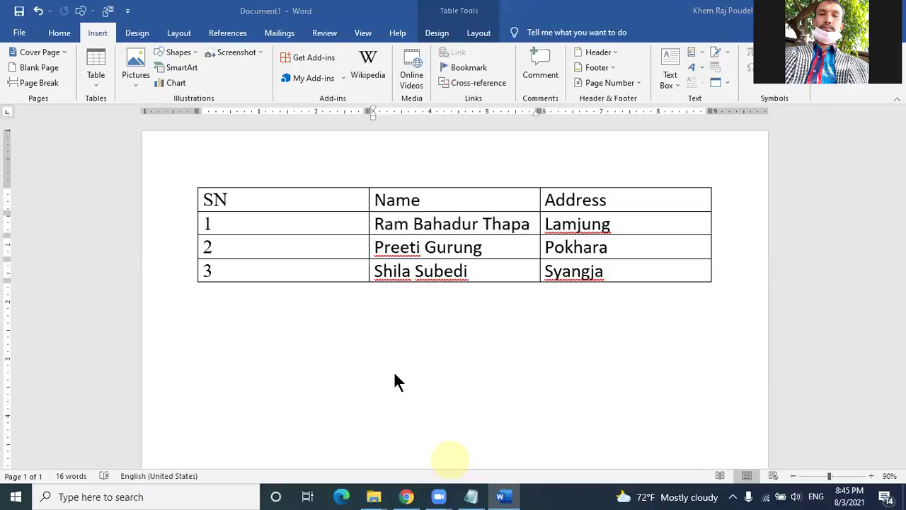
{"action": "left_click", "coordinate": [550, 122]}
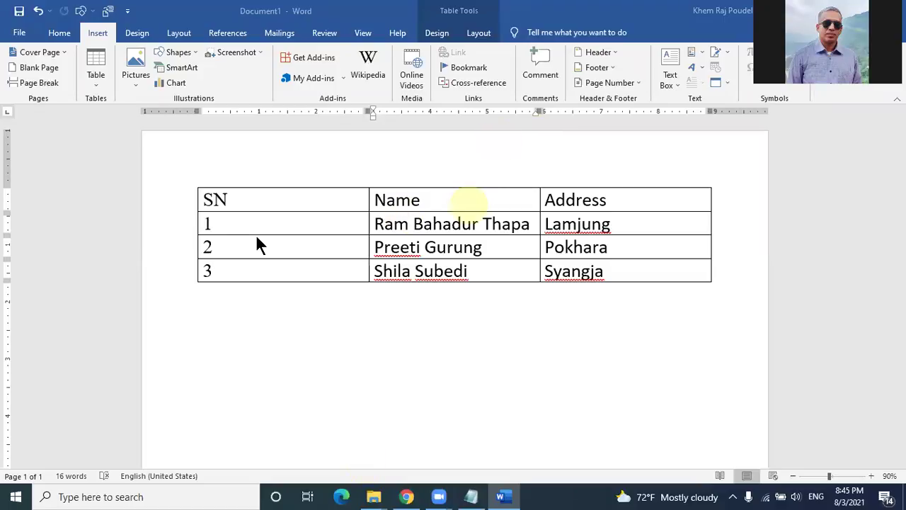
{"action": "left_click", "coordinate": [204, 227]}
{"action": "key", "text": "Tab"}
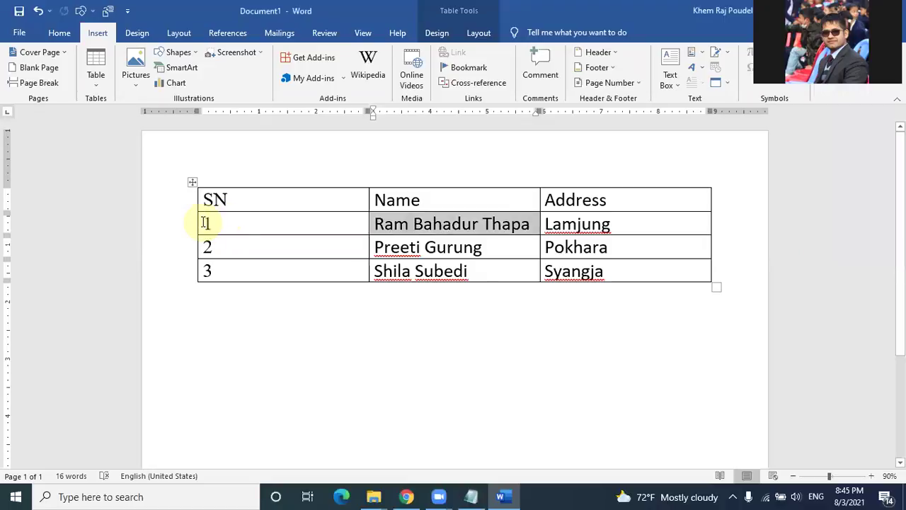
{"action": "left_click", "coordinate": [320, 229]}
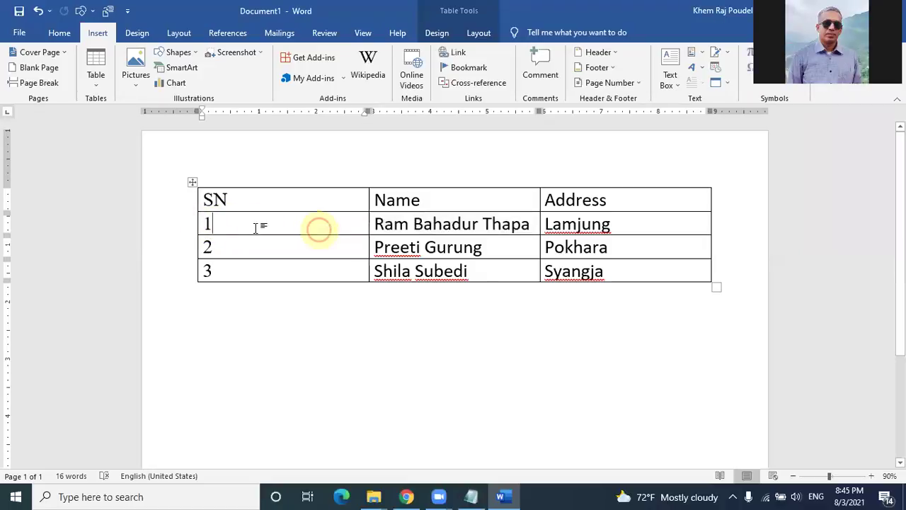
{"action": "left_click", "coordinate": [206, 224]}
{"action": "left_click", "coordinate": [614, 223], "text": "shift"}
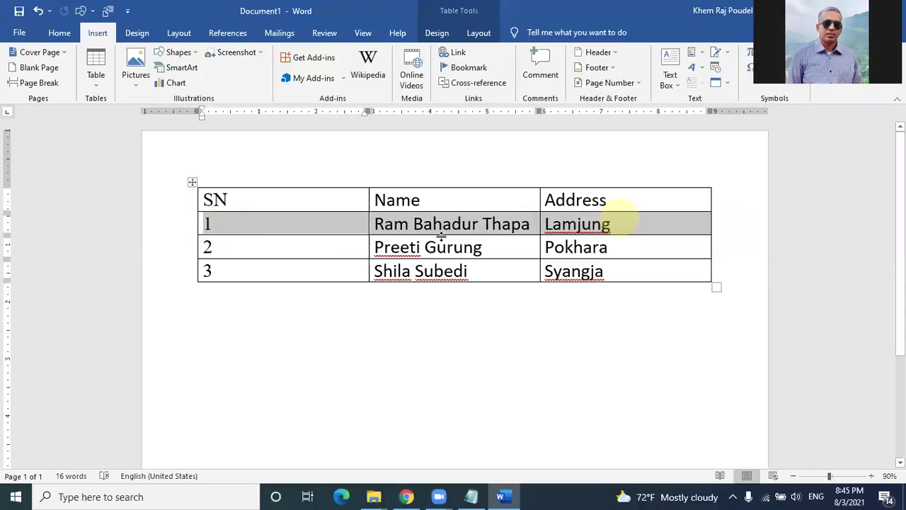
{"action": "mouse_move", "coordinate": [481, 221]}
{"action": "left_mouse_down"}
{"action": "mouse_move", "coordinate": [482, 280]}
{"action": "mouse_move", "coordinate": [489, 228]}
{"action": "left_mouse_up"}
{"action": "key", "text": "alt"}
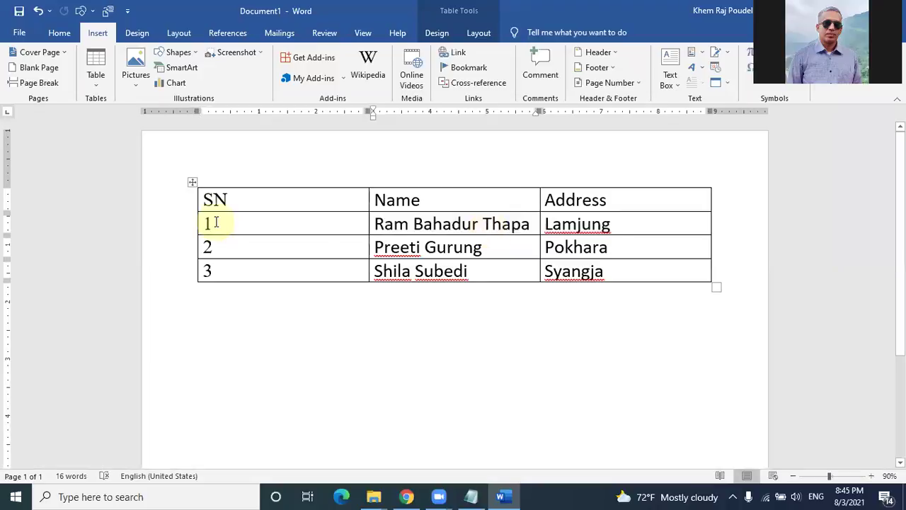
{"action": "left_click_drag", "start_coordinate": [202, 222], "coordinate": [613, 224]}
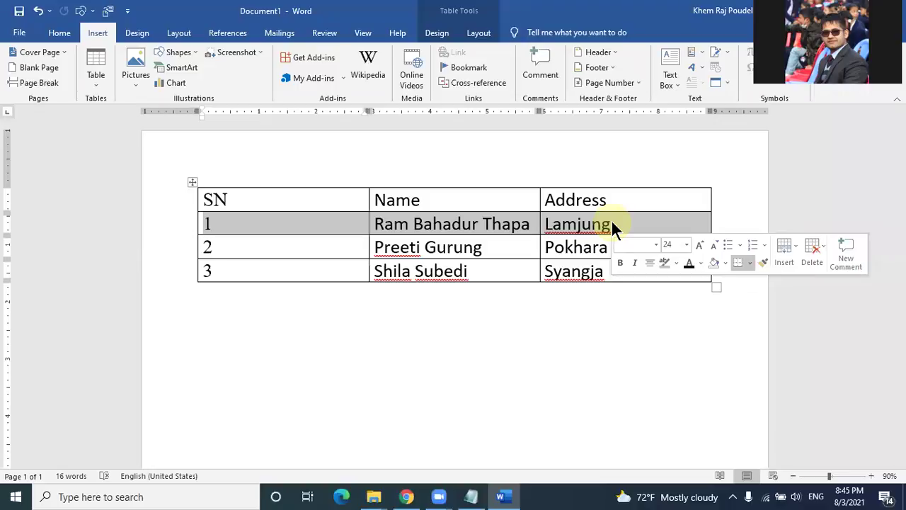
{"action": "key", "text": "alt"}
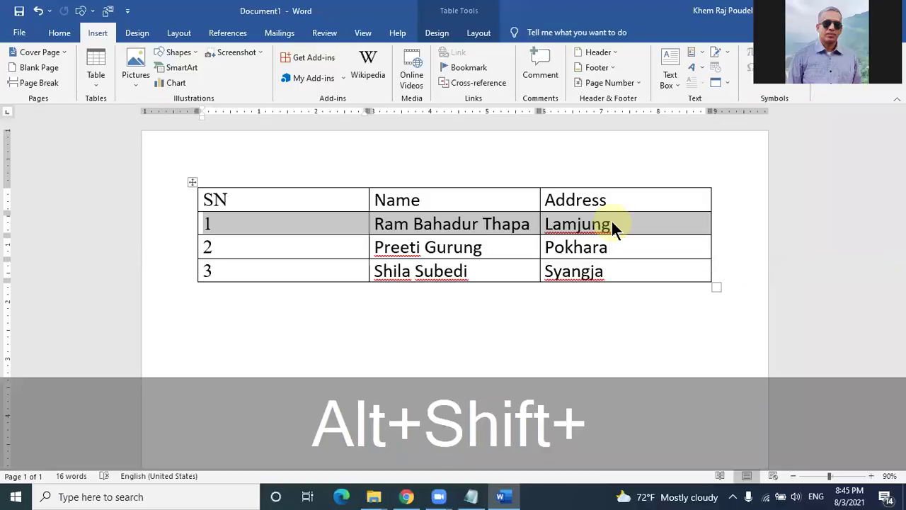
{"action": "key", "text": "alt+shift+Down"}
{"action": "key", "text": "alt+shift+Down"}
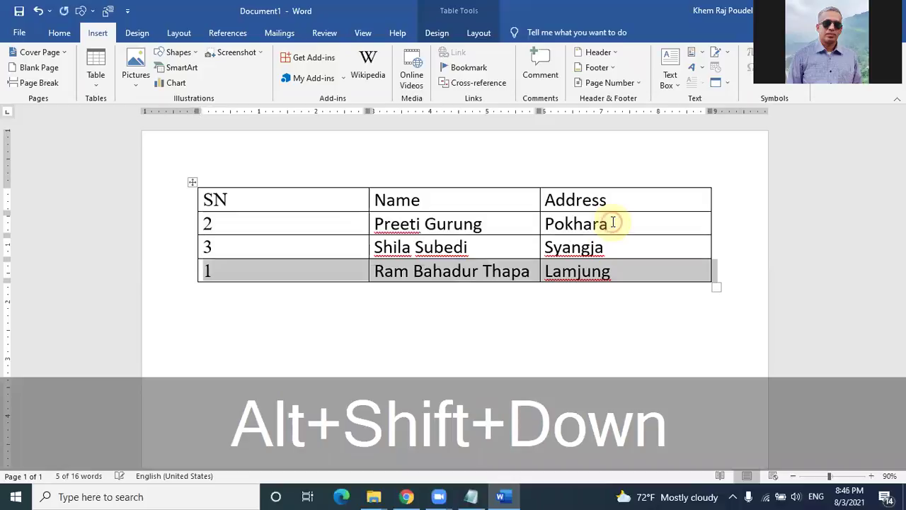
{"action": "key", "text": "shift+Up"}
{"action": "key", "text": "shift+Up"}
{"action": "key", "text": "ctrl"}
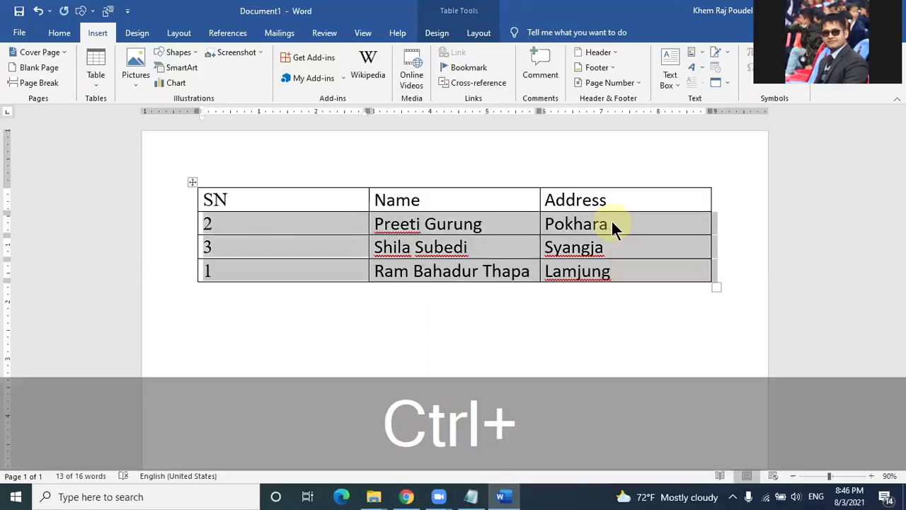
{"action": "key", "text": "ctrl+z"}
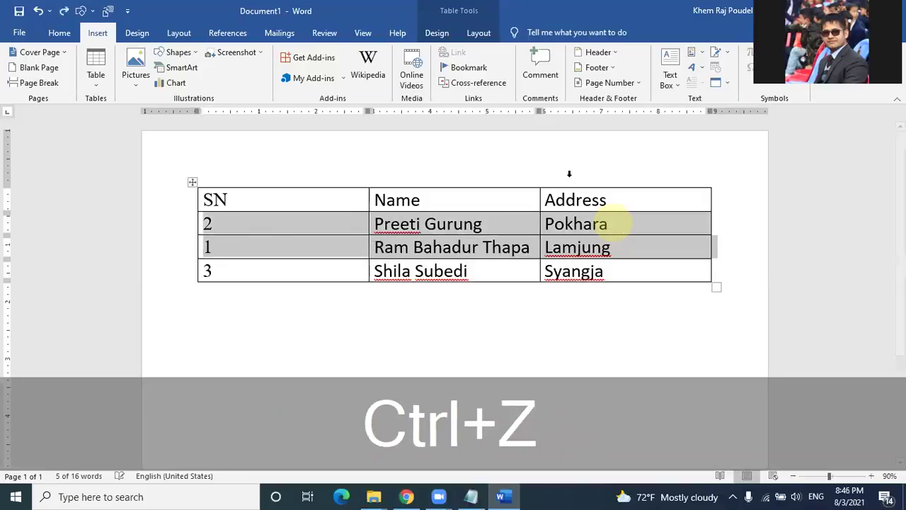
{"action": "key", "text": "ctrl+z"}
{"action": "left_click", "coordinate": [242, 216]}
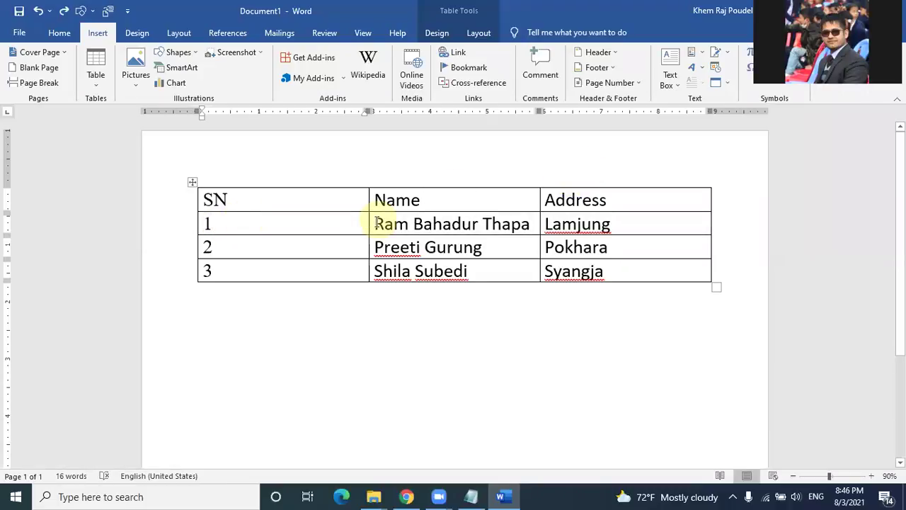
{"action": "left_click_drag", "start_coordinate": [373, 223], "coordinate": [538, 247]}
{"action": "left_click_drag", "start_coordinate": [642, 223], "coordinate": [643, 223]}
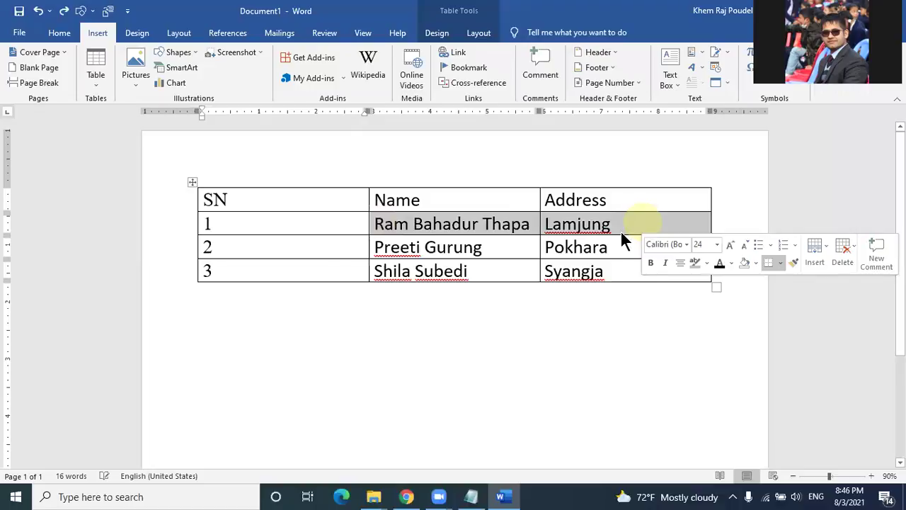
{"action": "left_click_drag", "start_coordinate": [203, 223], "coordinate": [676, 230]}
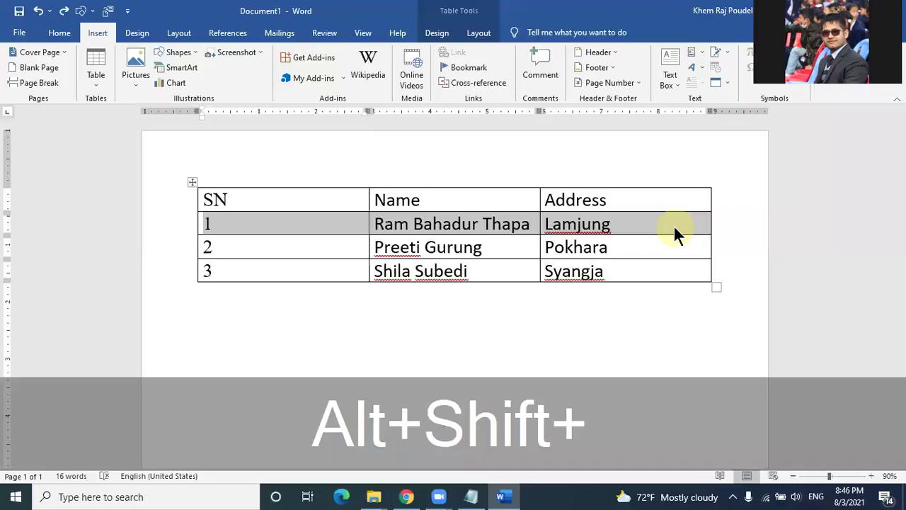
{"action": "key", "text": "alt+shift+Down"}
{"action": "key", "text": "alt+shift+Down"}
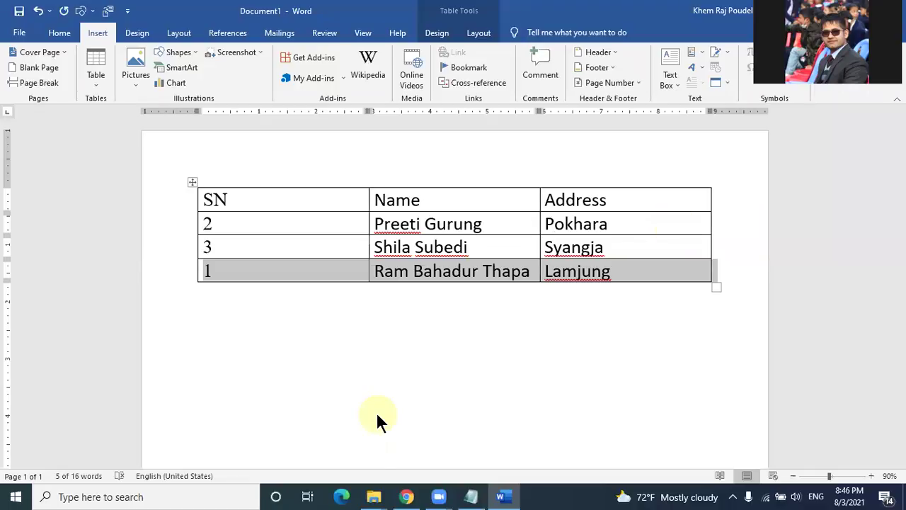
{"action": "left_click", "coordinate": [348, 309]}
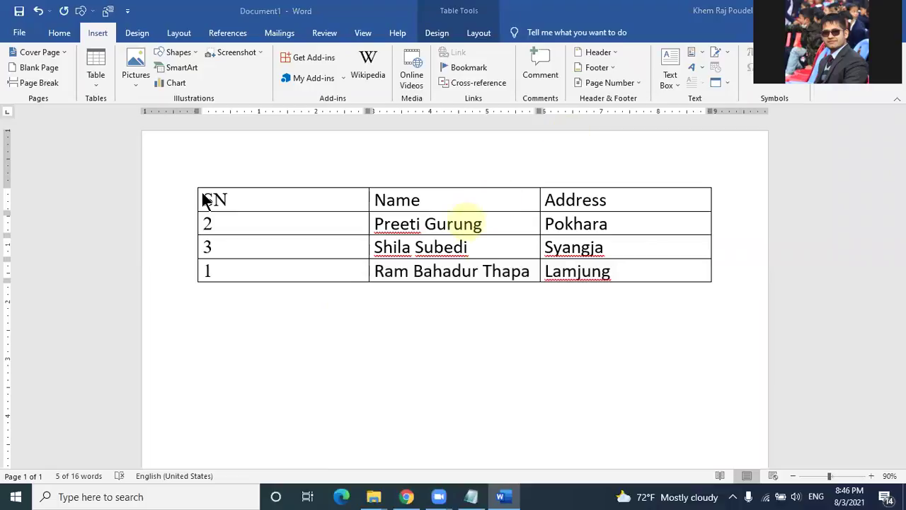
{"action": "left_click", "coordinate": [396, 233]}
{"action": "left_click", "coordinate": [237, 332]}
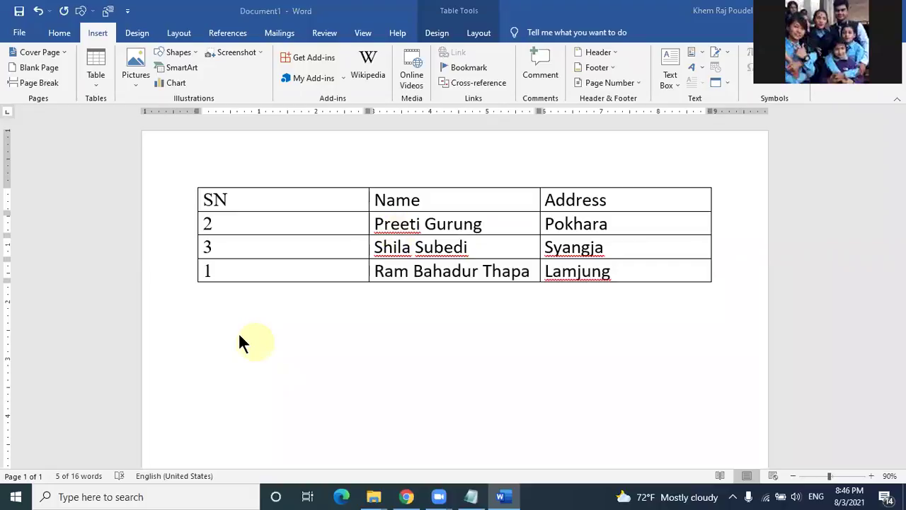
{"action": "key", "text": "shift+Up"}
{"action": "left_click", "coordinate": [269, 331]}
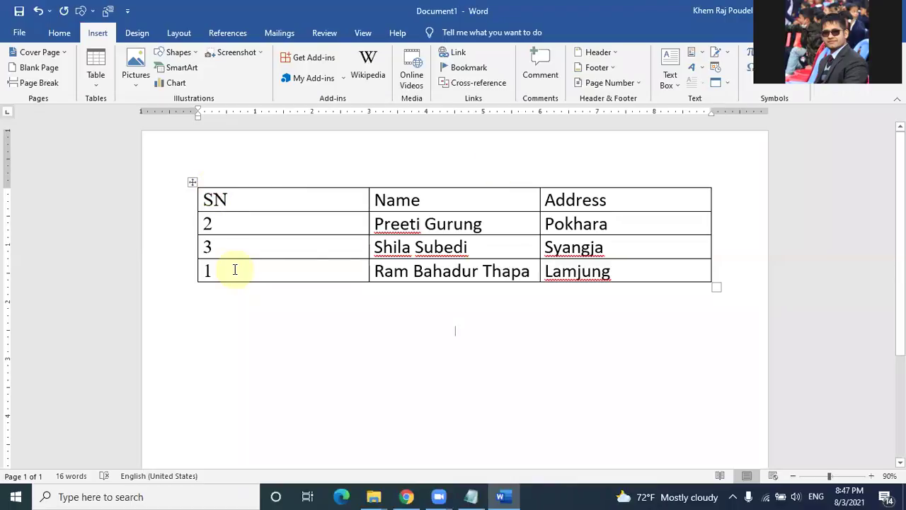
{"action": "key", "text": "ctrl+z"}
{"action": "key", "text": "ctrl+z"}
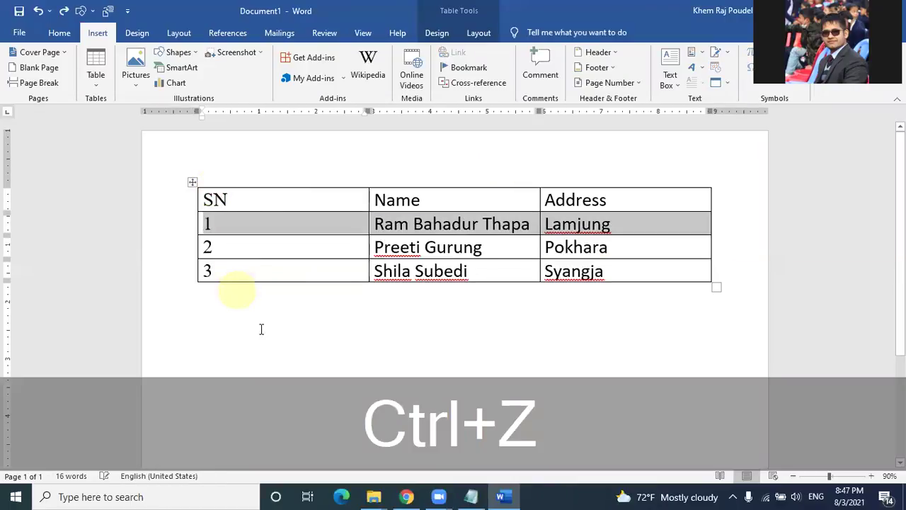
{"action": "left_click", "coordinate": [261, 329]}
{"action": "left_click", "coordinate": [361, 266]}
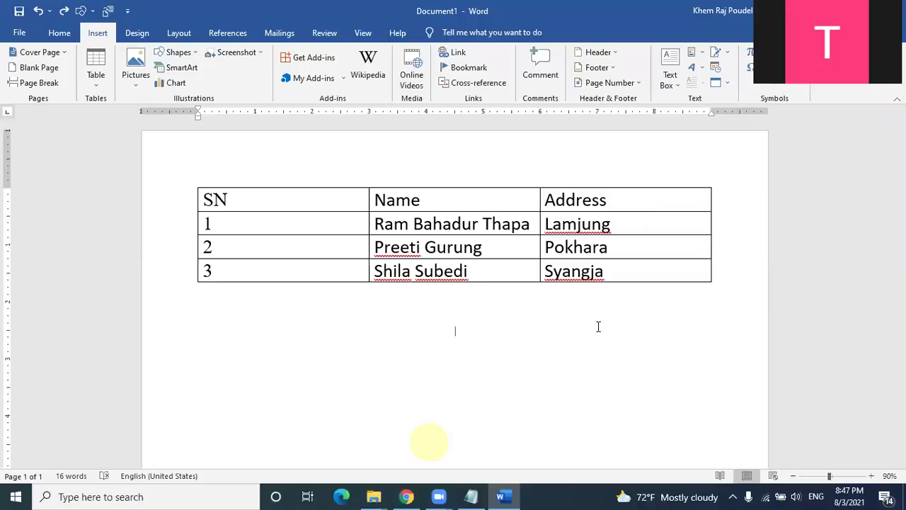
{"action": "left_click", "coordinate": [630, 270]}
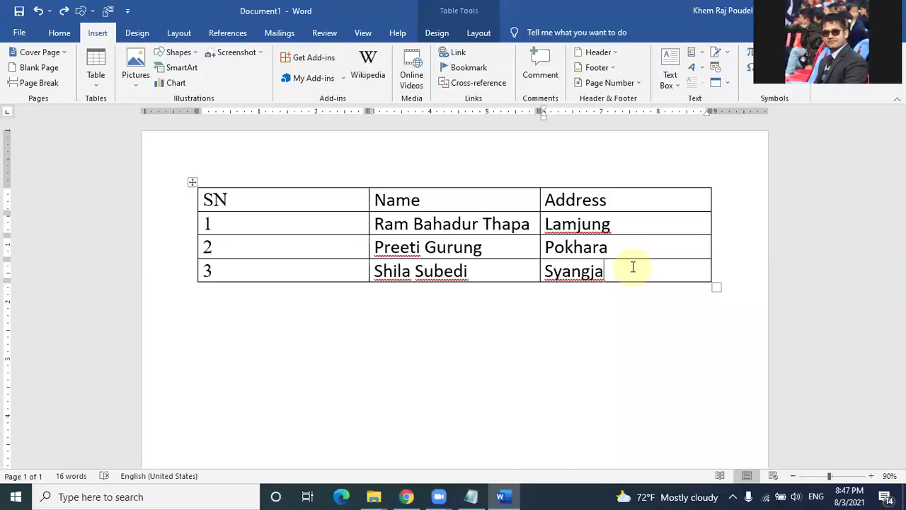
{"action": "left_click", "coordinate": [290, 313]}
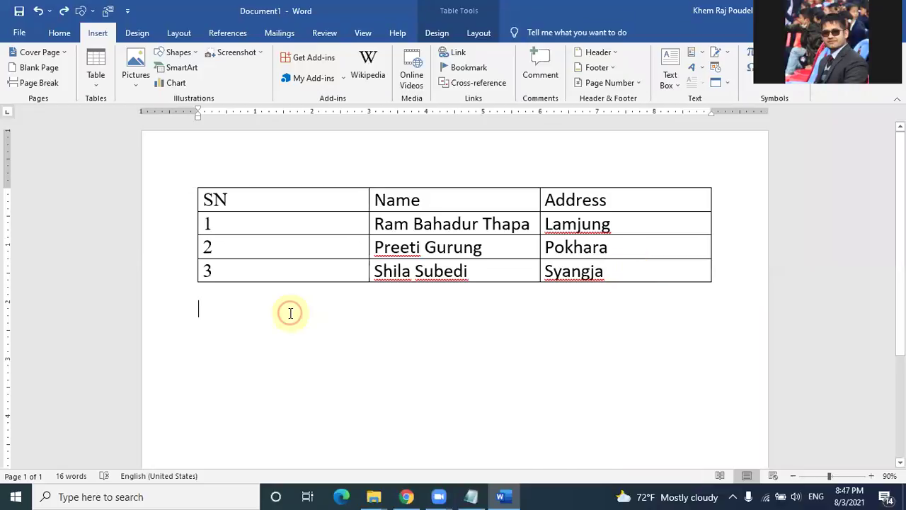
{"action": "left_click", "coordinate": [440, 476]}
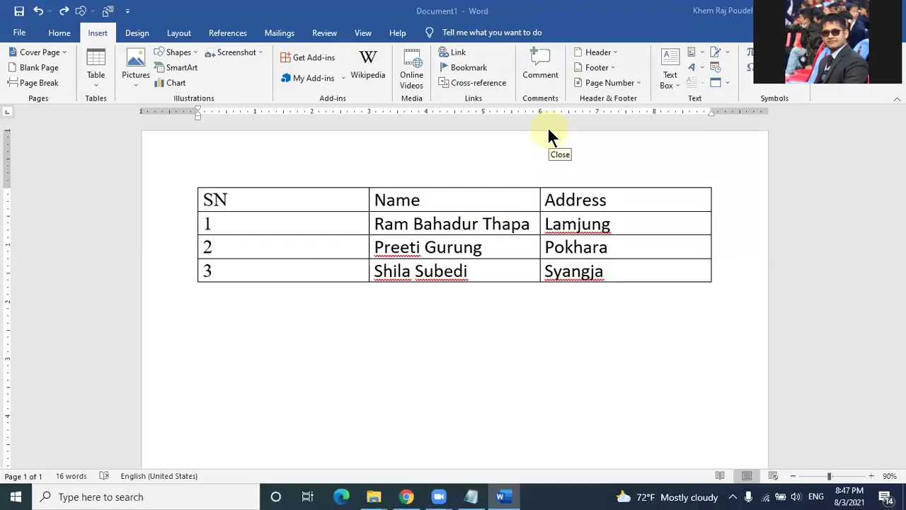
{"action": "left_click", "coordinate": [606, 278]}
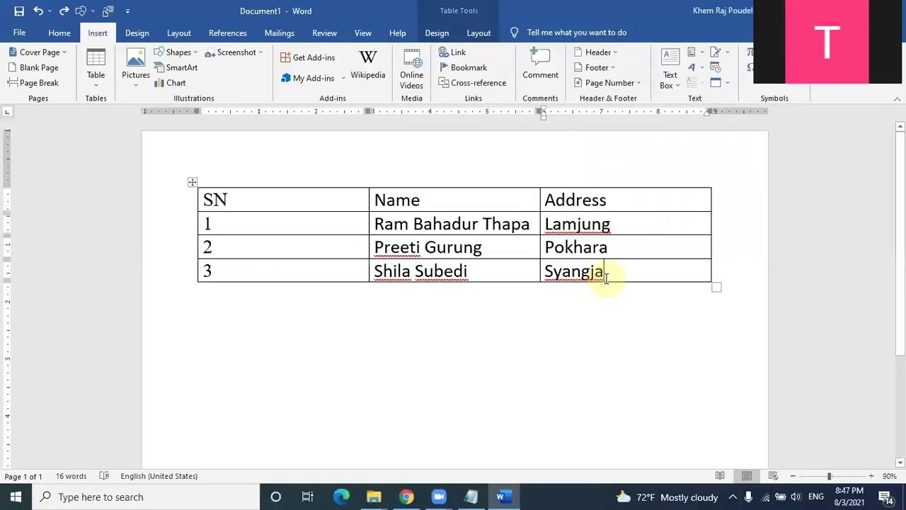
{"action": "key", "text": "Tab"}
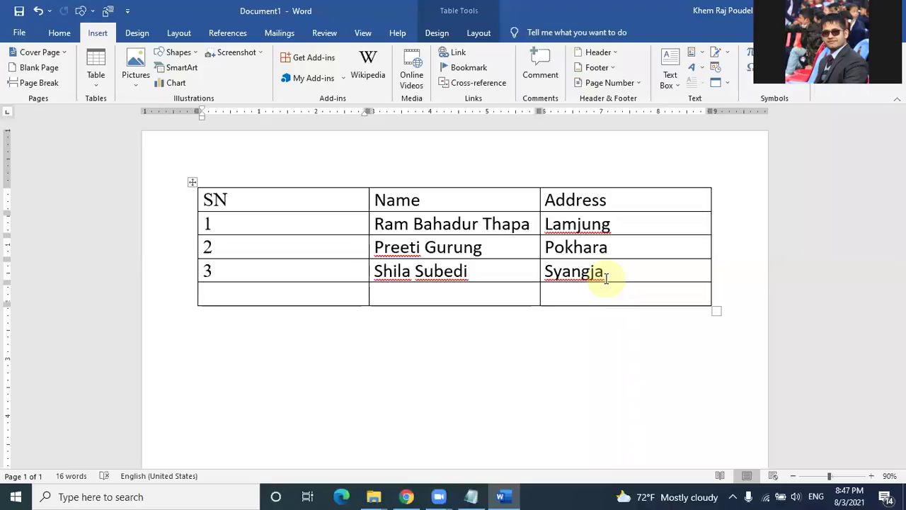
{"action": "key", "text": "ctrl+z"}
{"action": "left_click_drag", "start_coordinate": [606, 278], "coordinate": [290, 341]}
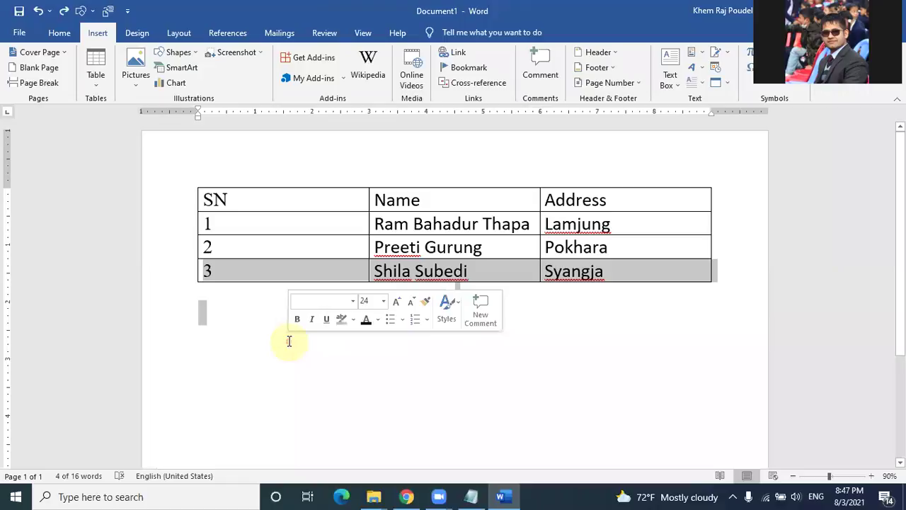
{"action": "left_click", "coordinate": [367, 459]}
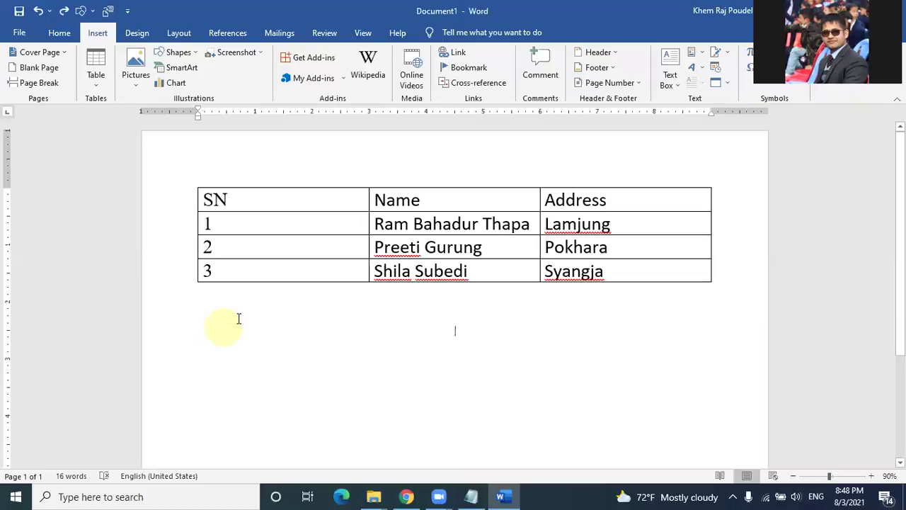
Step: Remove a stray plus sign on the blank line below the table and enlarge the font twice
{"action": "key", "text": "shift"}
{"action": "type", "text": "+"}
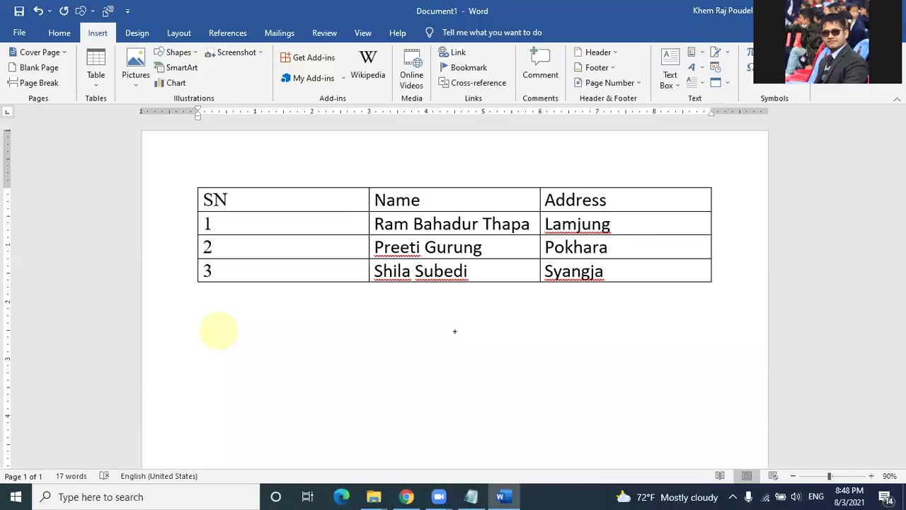
{"action": "double_click", "coordinate": [221, 329]}
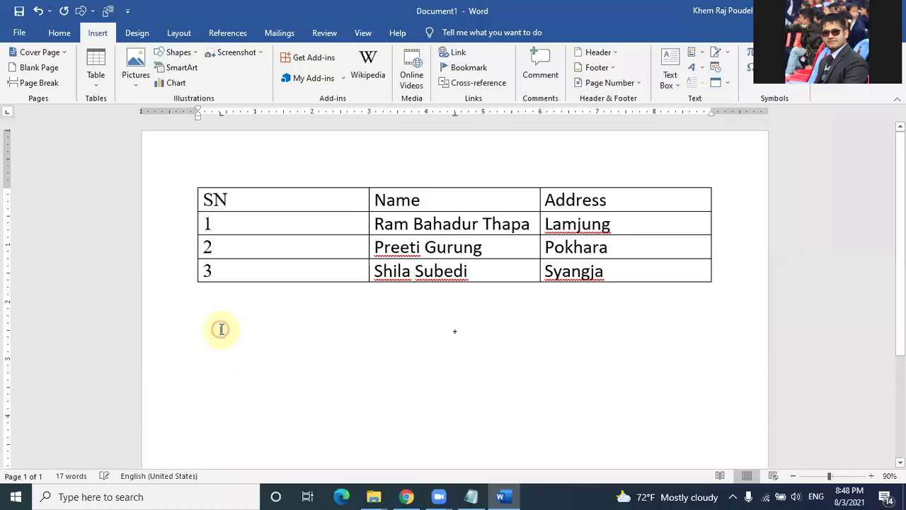
{"action": "type", "text": "+"}
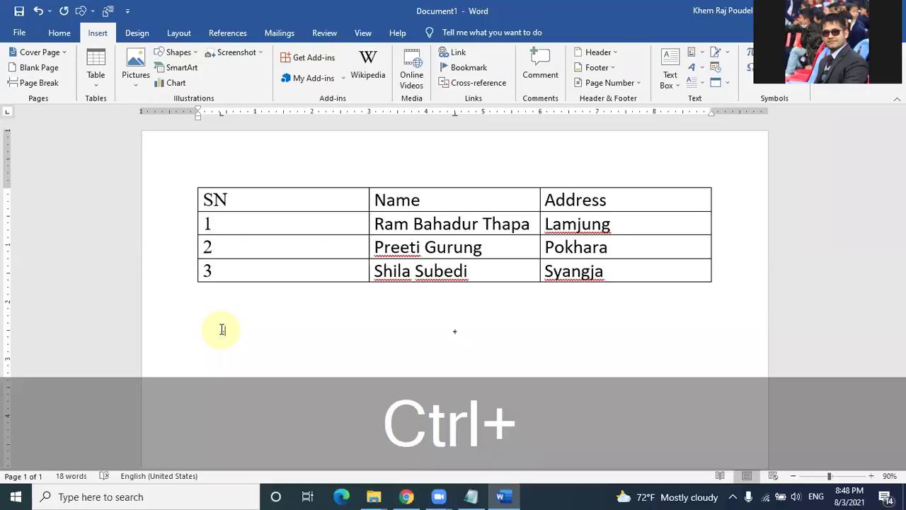
{"action": "key", "text": "ctrl+BackSpace"}
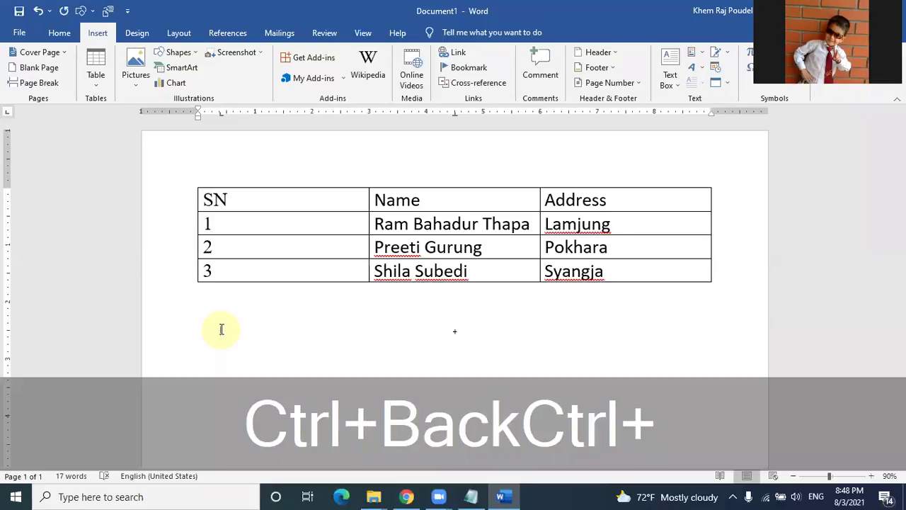
{"action": "key", "text": "ctrl+bracketright"}
{"action": "key", "text": "ctrl+bracketright"}
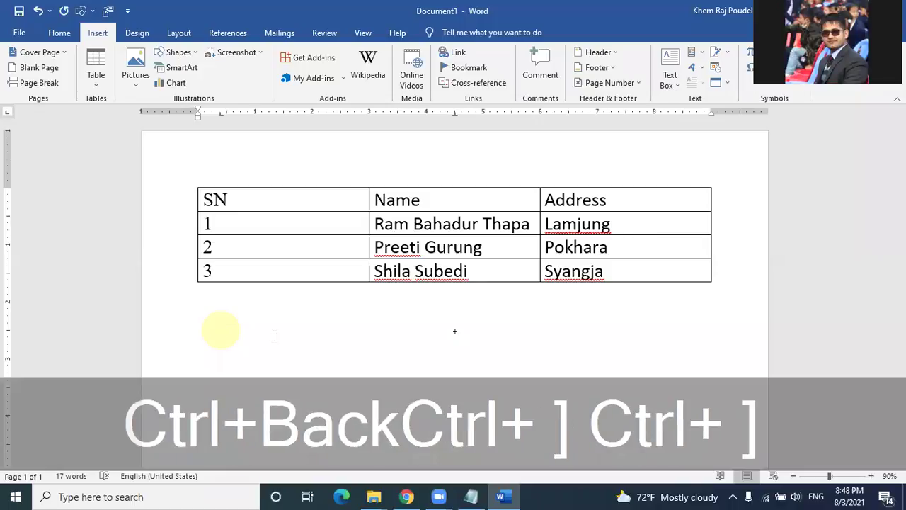
{"action": "key", "text": "ctrl+bracketright"}
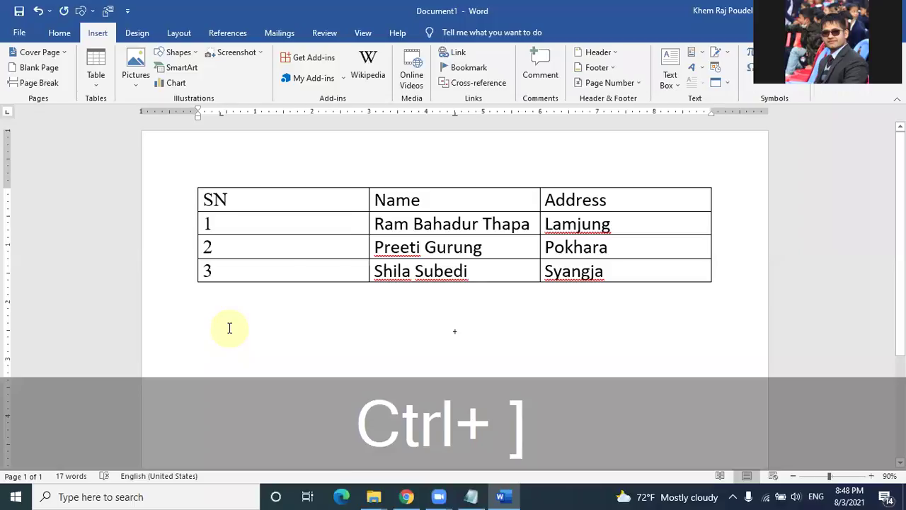
Step: Type the line +------+----------------+-------------+------+ and put the cursor at its end
{"action": "type", "text": "+"}
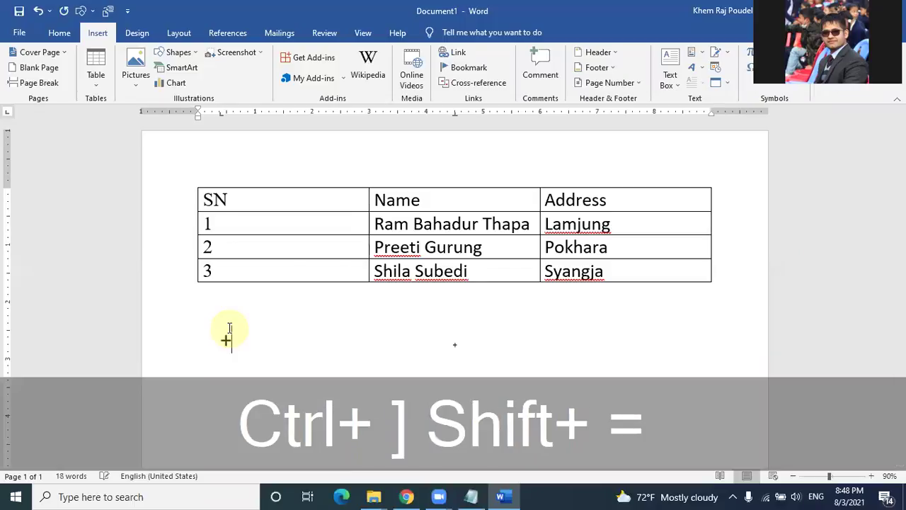
{"action": "type", "text": "--------"}
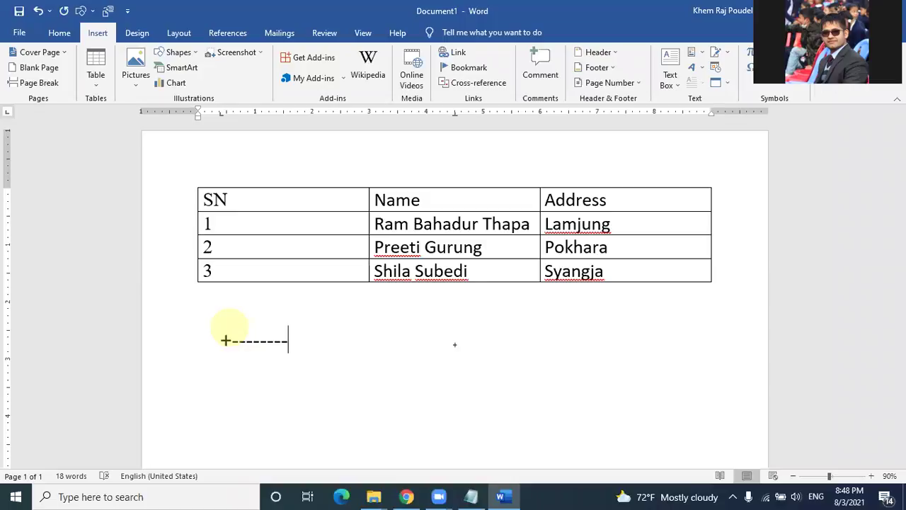
{"action": "key", "text": "BackSpace"}
{"action": "key", "text": "BackSpace"}
{"action": "type", "text": "+----------------"}
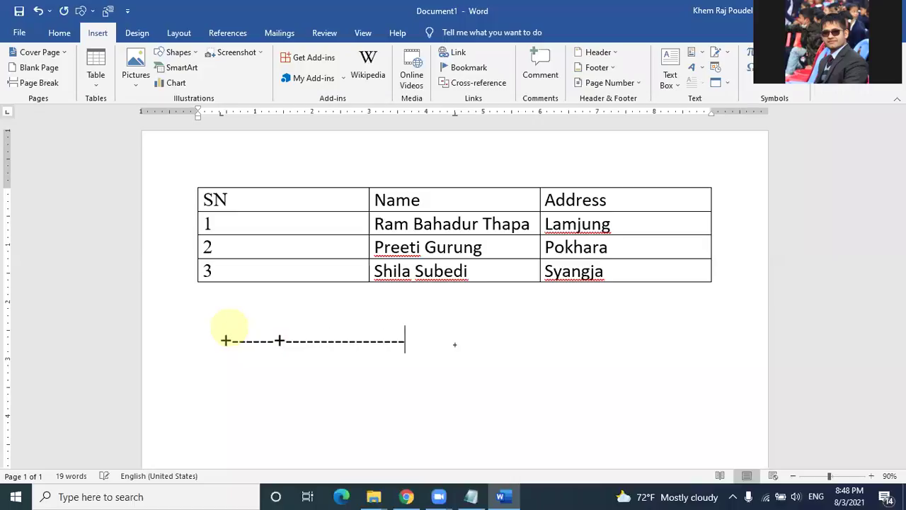
{"action": "type", "text": "+-------------"}
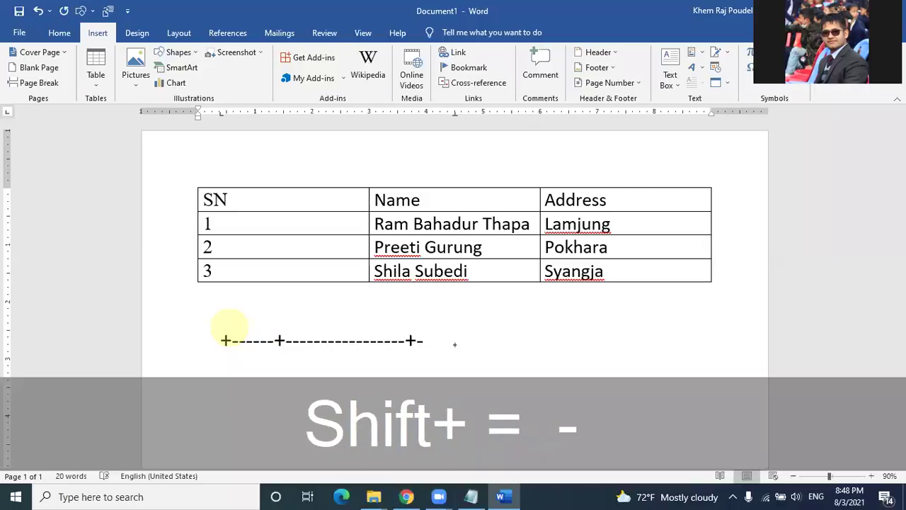
{"action": "type", "text": "+"}
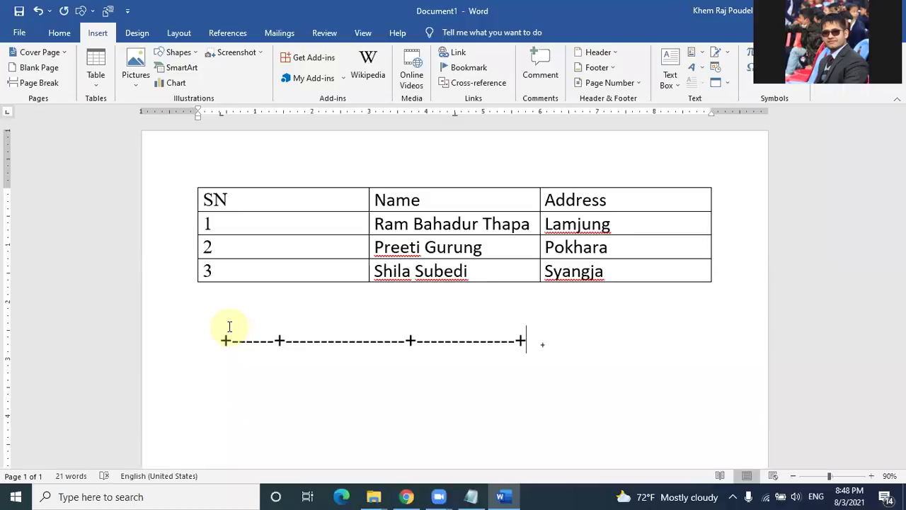
{"action": "type", "text": "------+"}
{"action": "double_click", "coordinate": [229, 326]}
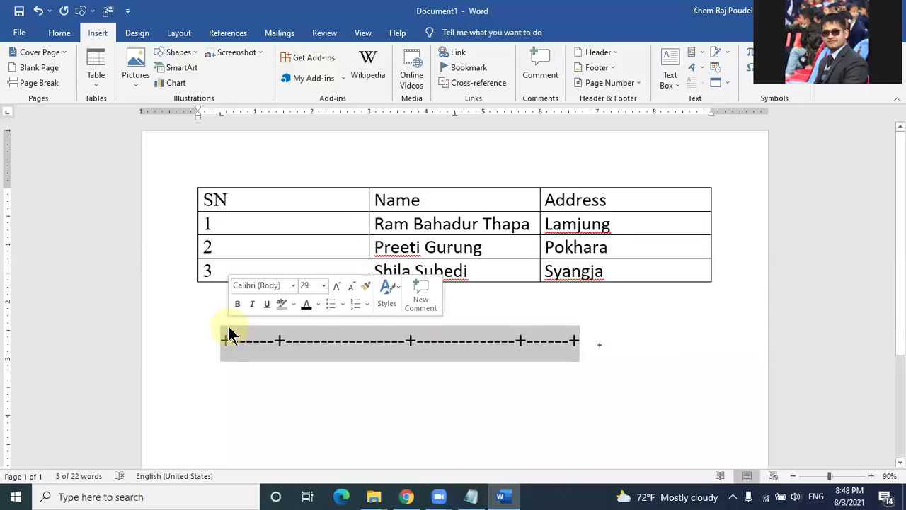
{"action": "left_click", "coordinate": [596, 344]}
{"action": "left_click", "coordinate": [583, 343]}
Step: Convert the plus-and-dash line into a one-row table, then select and delete that table
{"action": "key", "text": "Return"}
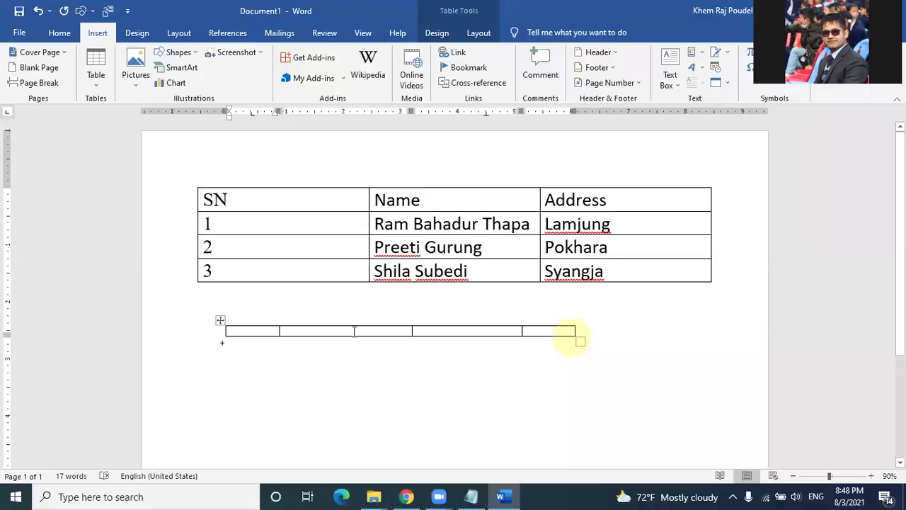
{"action": "left_click", "coordinate": [220, 323]}
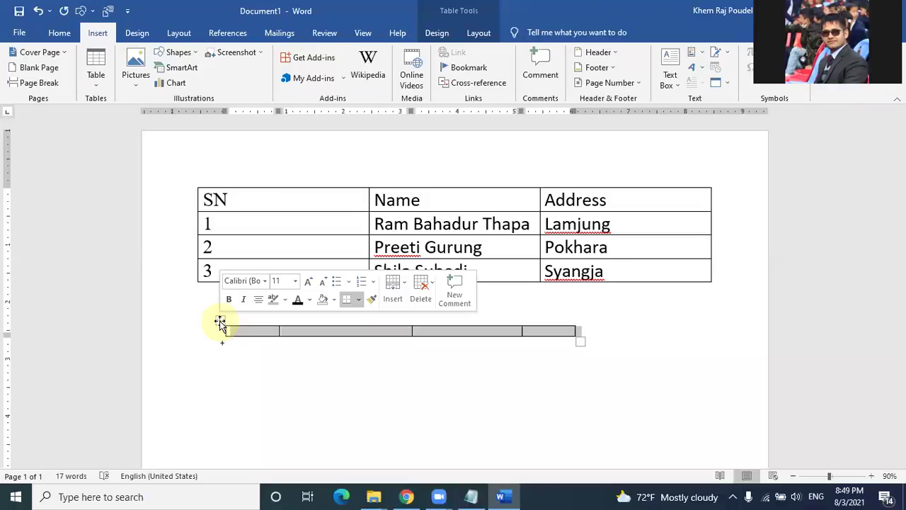
{"action": "left_click", "coordinate": [221, 321]}
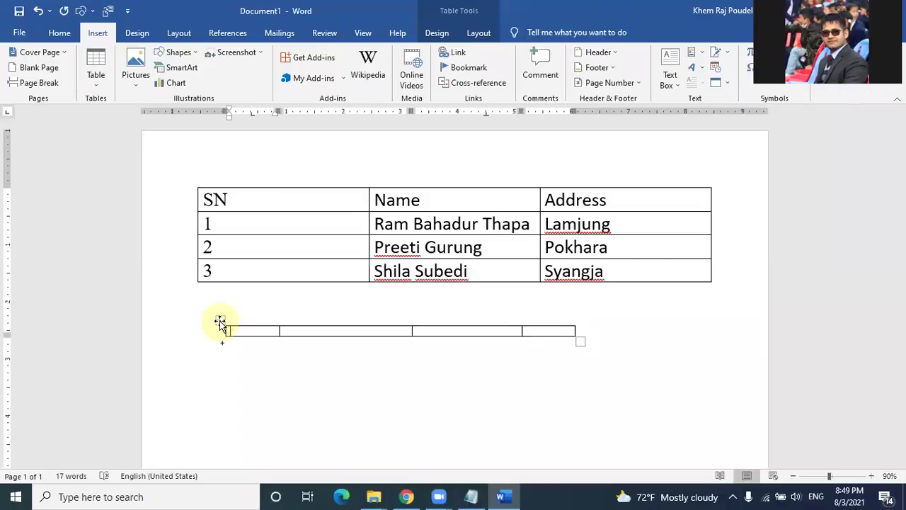
{"action": "left_click", "coordinate": [220, 320]}
{"action": "left_click", "coordinate": [220, 321]}
{"action": "left_click", "coordinate": [220, 321]}
{"action": "key", "text": "BackSpace"}
Step: Retype a long plus-and-dash line and erase its end
{"action": "type", "text": "+-----------------------------------------+"}
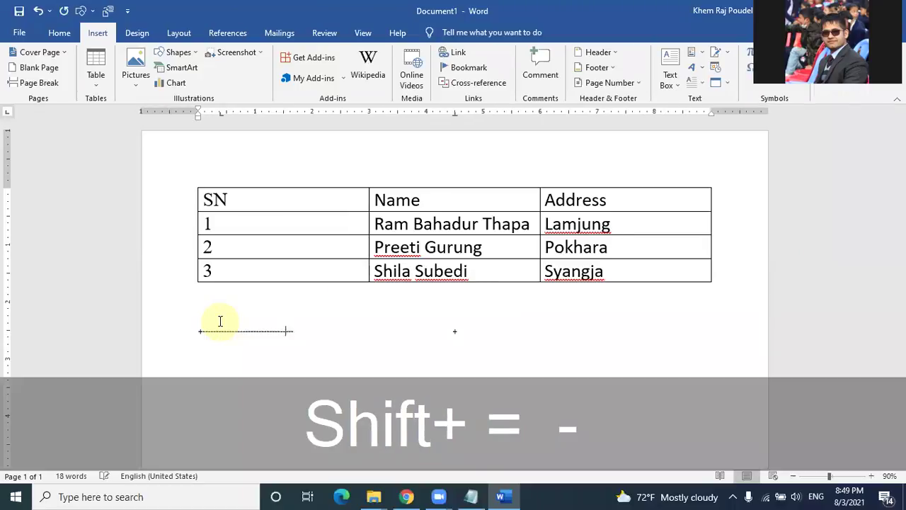
{"action": "type", "text": "------"}
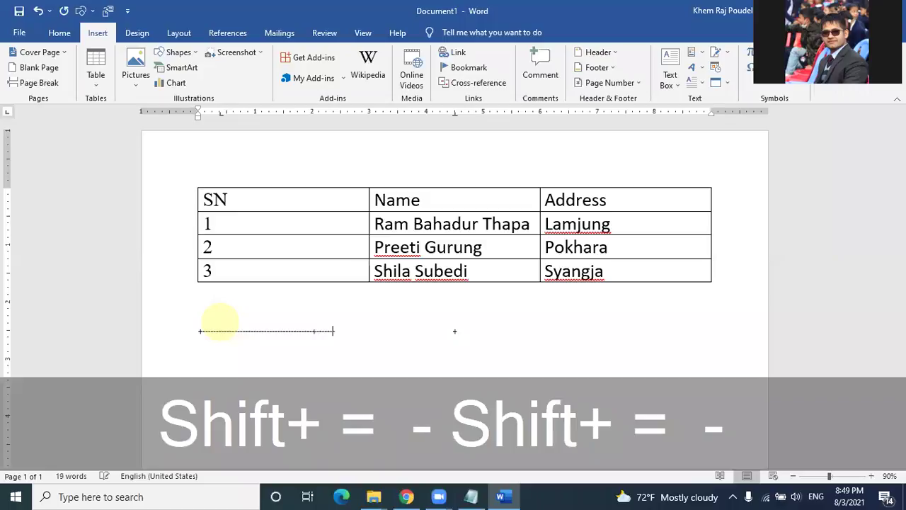
{"action": "type", "text": "----------------------------------------------+"}
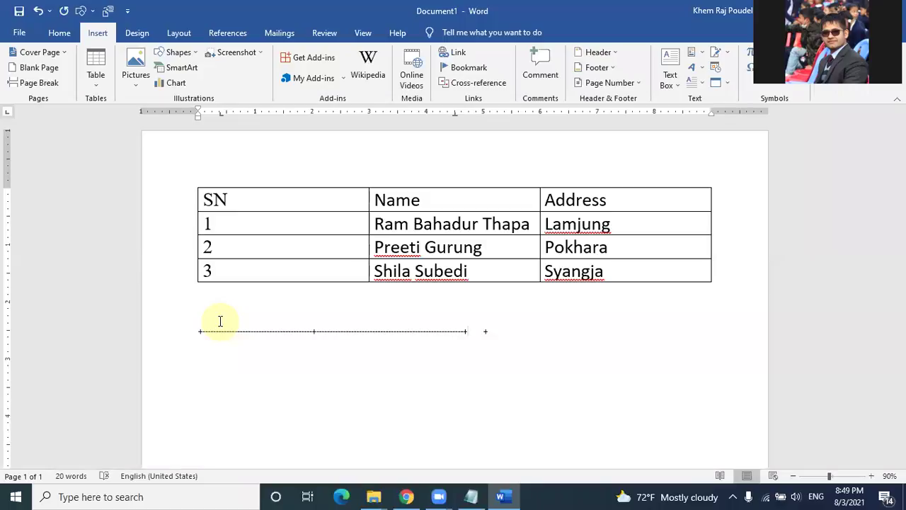
{"action": "key", "text": "BackSpace"}
{"action": "key", "text": "BackSpace"}
{"action": "key", "text": "BackSpace"}
{"action": "key", "text": "BackSpace"}
{"action": "key", "text": "BackSpace"}
{"action": "key", "text": "BackSpace"}
{"action": "key", "text": "BackSpace"}
{"action": "key", "text": "BackSpace"}
{"action": "key", "text": "BackSpace"}
{"action": "key", "text": "BackSpace"}
{"action": "key", "text": "BackSpace"}
{"action": "key", "text": "BackSpace"}
{"action": "key", "text": "BackSpace"}
{"action": "key", "text": "BackSpace"}
{"action": "key", "text": "BackSpace"}
{"action": "key", "text": "BackSpace"}
{"action": "key", "text": "BackSpace"}
{"action": "key", "text": "BackSpace"}
{"action": "key", "text": "BackSpace"}
{"action": "key", "text": "BackSpace"}
{"action": "key", "text": "BackSpace"}
{"action": "key", "text": "BackSpace"}
{"action": "key", "text": "BackSpace"}
{"action": "key", "text": "BackSpace"}
{"action": "key", "text": "BackSpace"}
{"action": "key", "text": "BackSpace"}
{"action": "key", "text": "BackSpace"}
{"action": "key", "text": "BackSpace"}
{"action": "key", "text": "BackSpace"}
{"action": "key", "text": "BackSpace"}
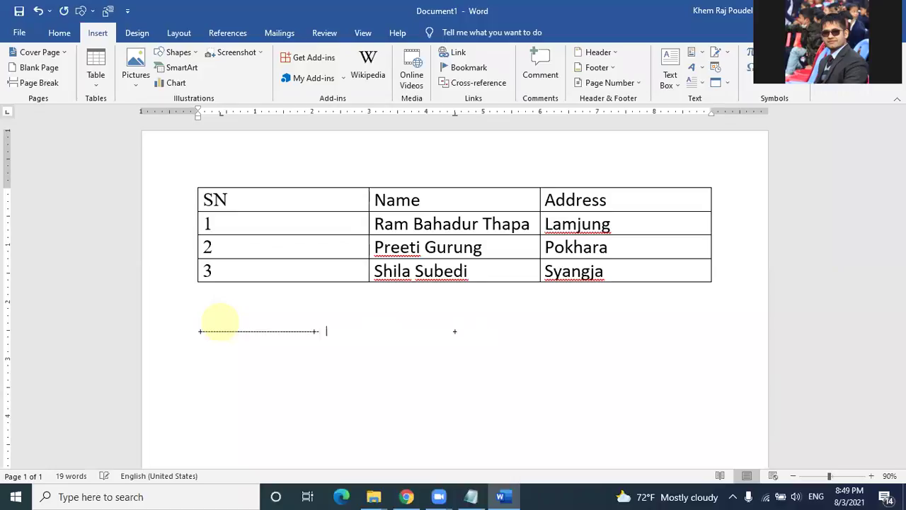
{"action": "key", "text": "BackSpace"}
{"action": "key", "text": "BackSpace"}
{"action": "key", "text": "BackSpace"}
{"action": "key", "text": "BackSpace"}
{"action": "key", "text": "BackSpace"}
{"action": "key", "text": "BackSpace"}
{"action": "key", "text": "BackSpace"}
{"action": "key", "text": "BackSpace"}
{"action": "key", "text": "BackSpace"}
{"action": "key", "text": "BackSpace"}
{"action": "key", "text": "BackSpace"}
{"action": "key", "text": "BackSpace"}
{"action": "key", "text": "BackSpace"}
{"action": "key", "text": "BackSpace"}
{"action": "key", "text": "BackSpace"}
{"action": "key", "text": "BackSpace"}
{"action": "key", "text": "BackSpace"}
{"action": "key", "text": "BackSpace"}
{"action": "key", "text": "BackSpace"}
{"action": "key", "text": "BackSpace"}
Step: Save the document as 'data list', a Word Document, in the Desktop folder
{"action": "left_click", "coordinate": [19, 33]}
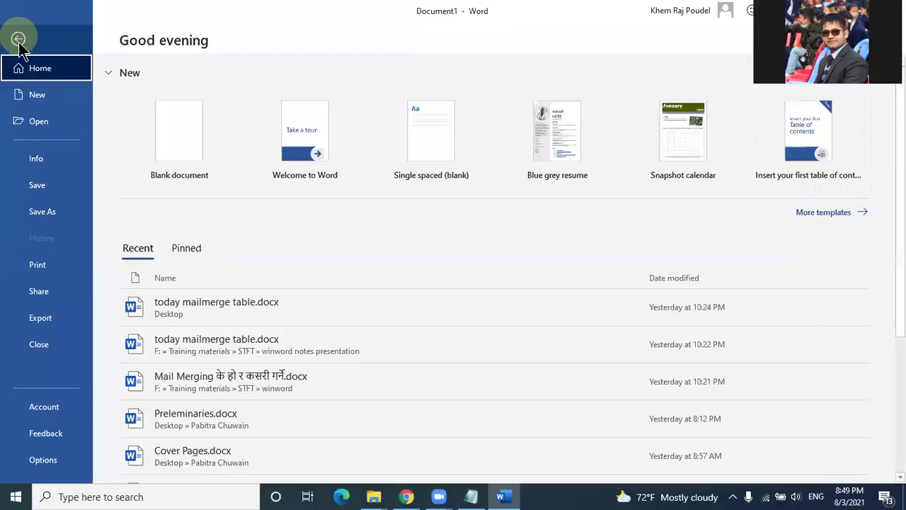
{"action": "left_click", "coordinate": [43, 211]}
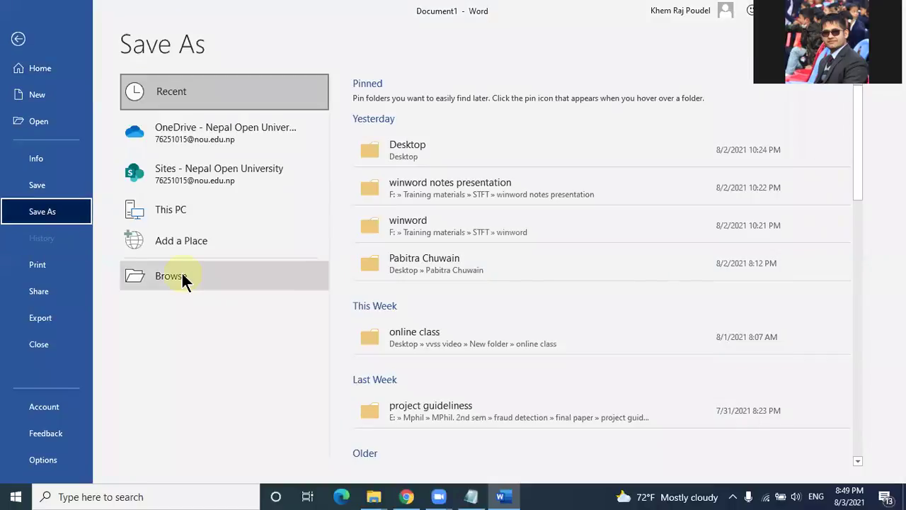
{"action": "left_click", "coordinate": [395, 154]}
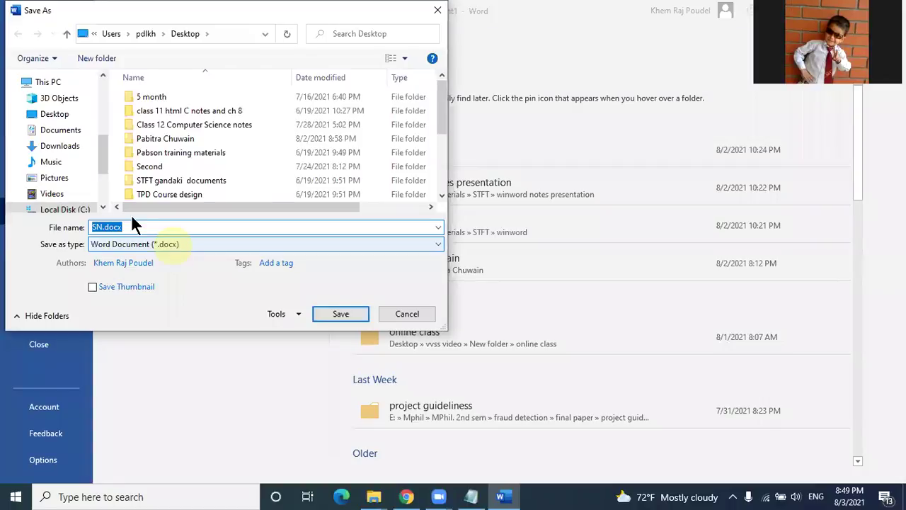
{"action": "left_click", "coordinate": [132, 224]}
{"action": "key", "text": "BackSpace"}
{"action": "key", "text": "BackSpace"}
{"action": "key", "text": "BackSpace"}
{"action": "key", "text": "BackSpace"}
{"action": "key", "text": "BackSpace"}
{"action": "key", "text": "BackSpace"}
{"action": "key", "text": "BackSpace"}
{"action": "type", "text": "data list"}
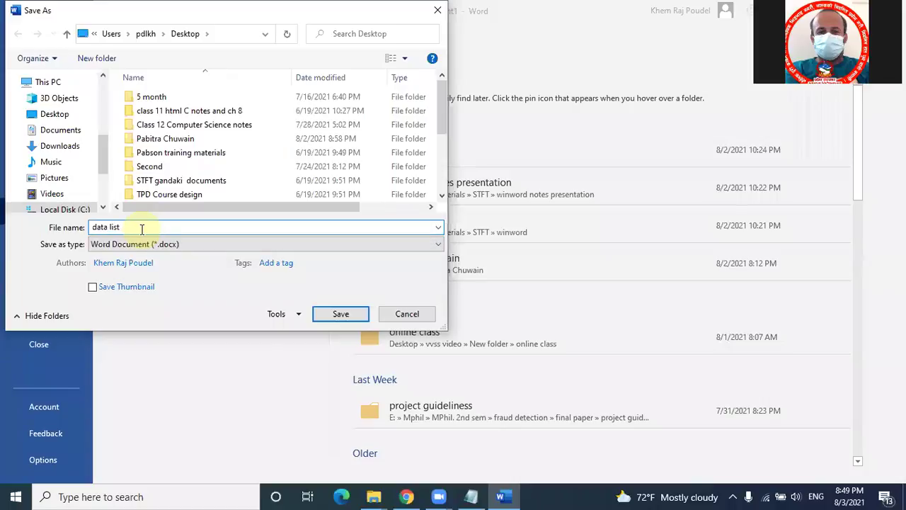
{"action": "left_click", "coordinate": [44, 114]}
{"action": "left_click", "coordinate": [327, 312]}
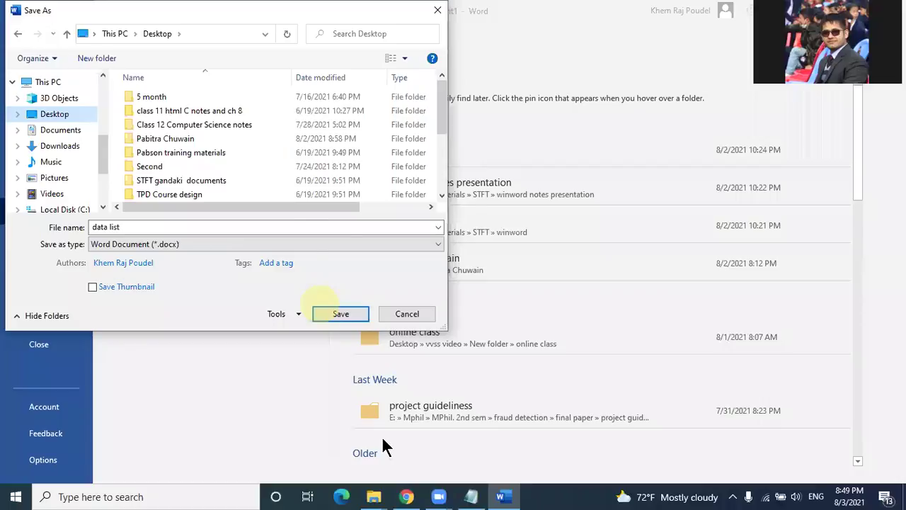
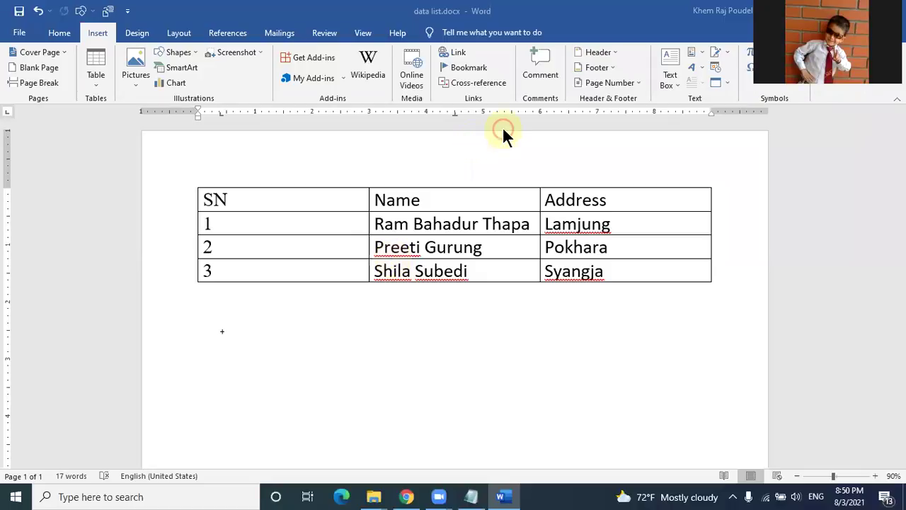
Step: Type a note about Ctrl+Alt+V pasting unformatted text, then delete that note line
{"action": "left_click", "coordinate": [60, 33]}
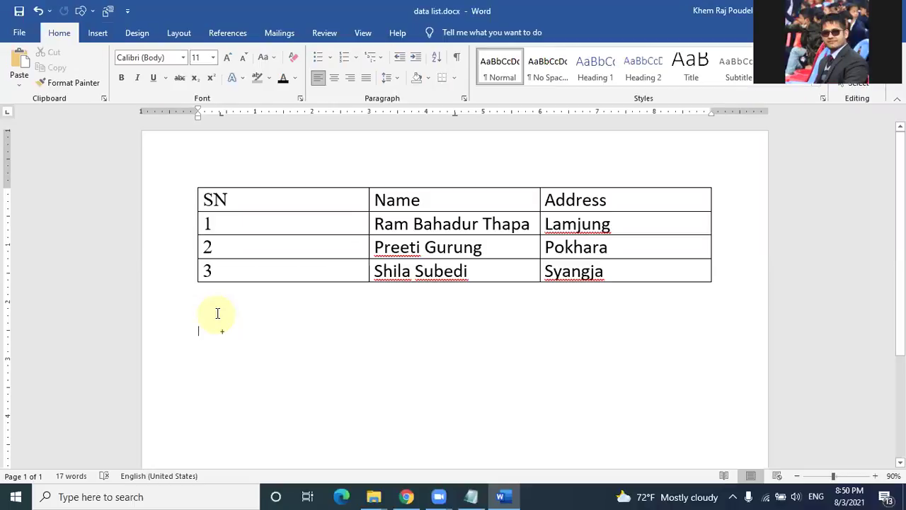
{"action": "type", "text": "c"}
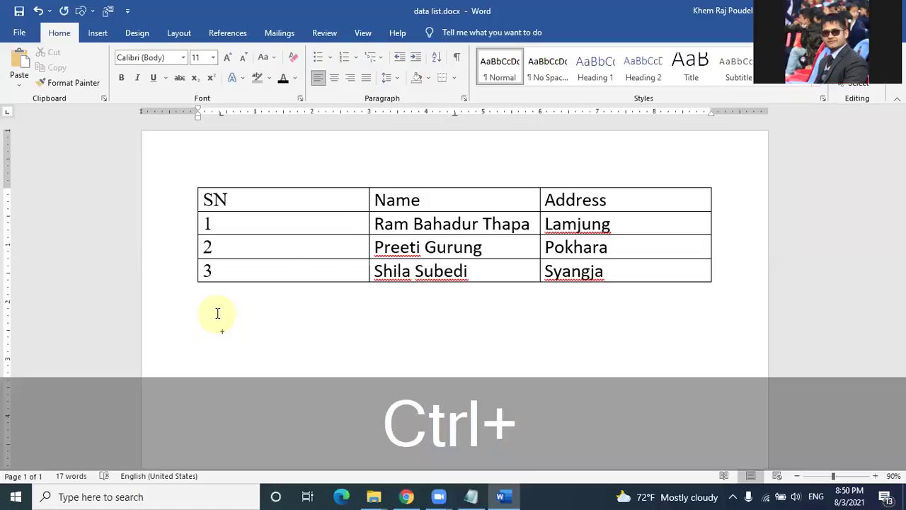
{"action": "type", "text": "c"}
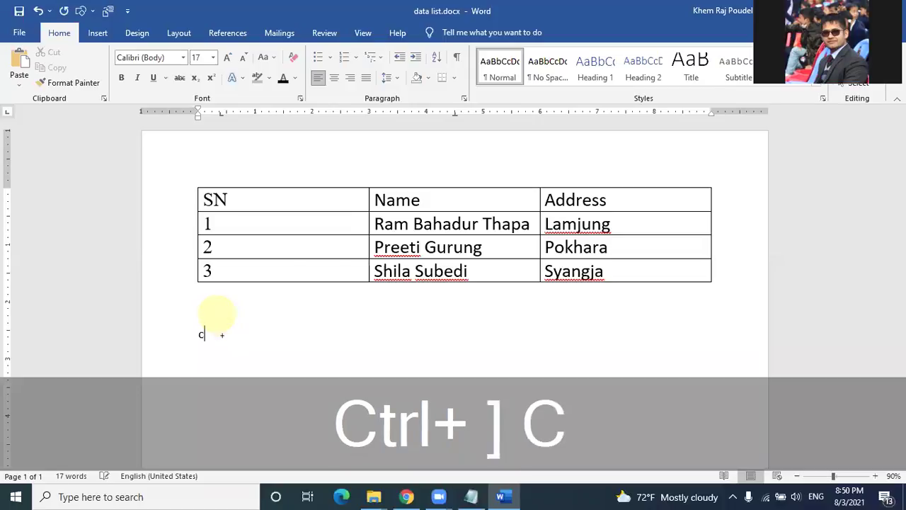
{"action": "type", "text": "trl +"}
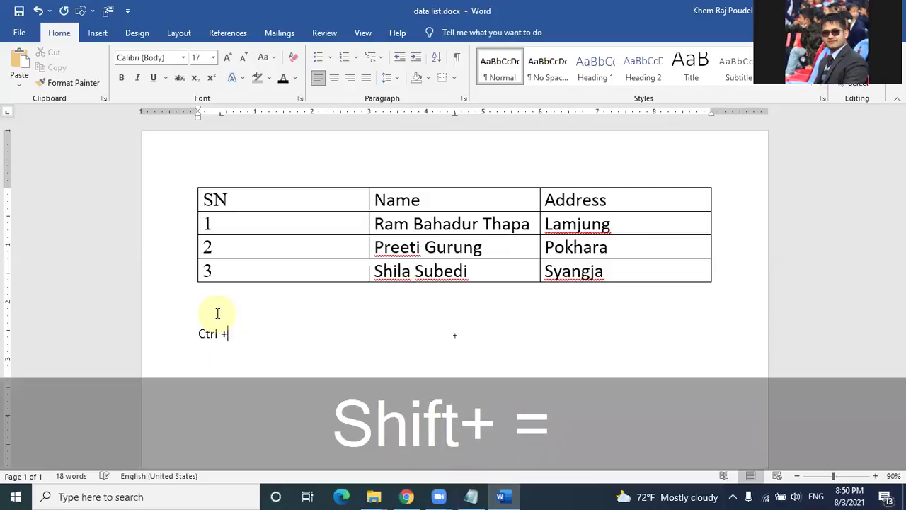
{"action": "type", "text": "alt + v"}
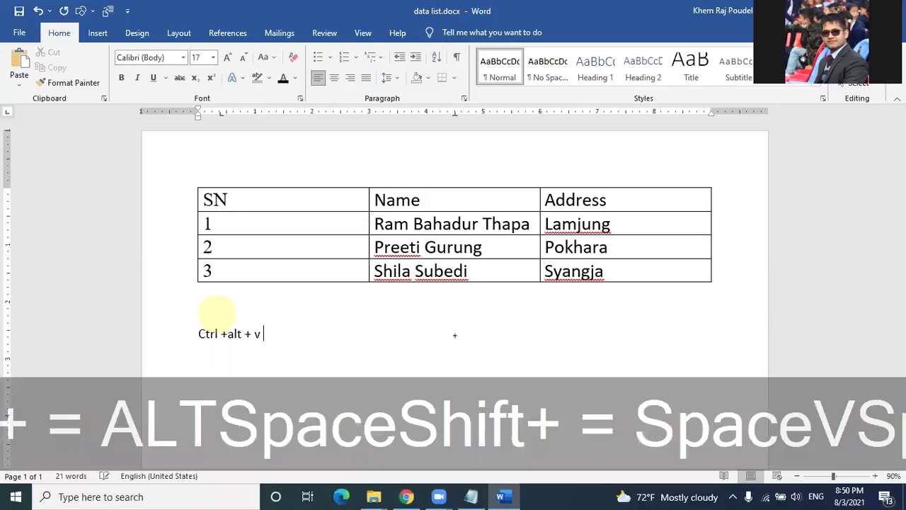
{"action": "type", "text": " --"}
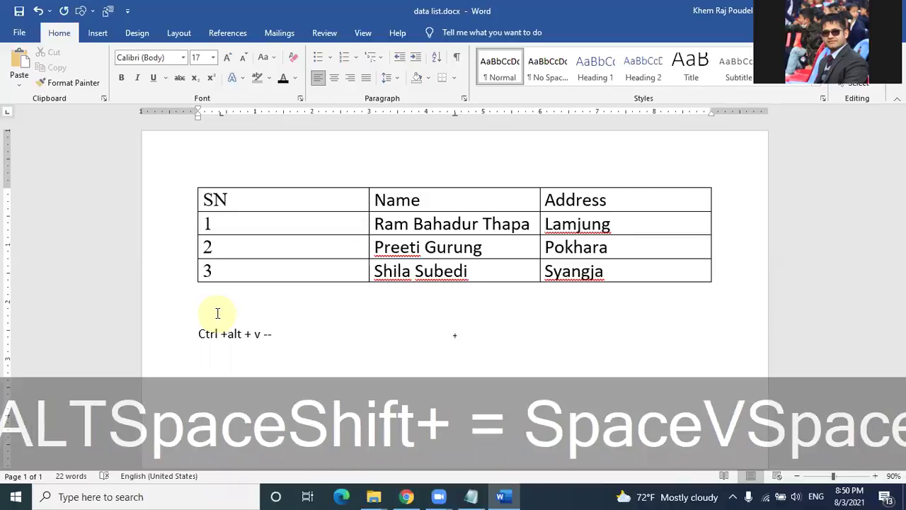
{"action": "type", "text": "> unf"}
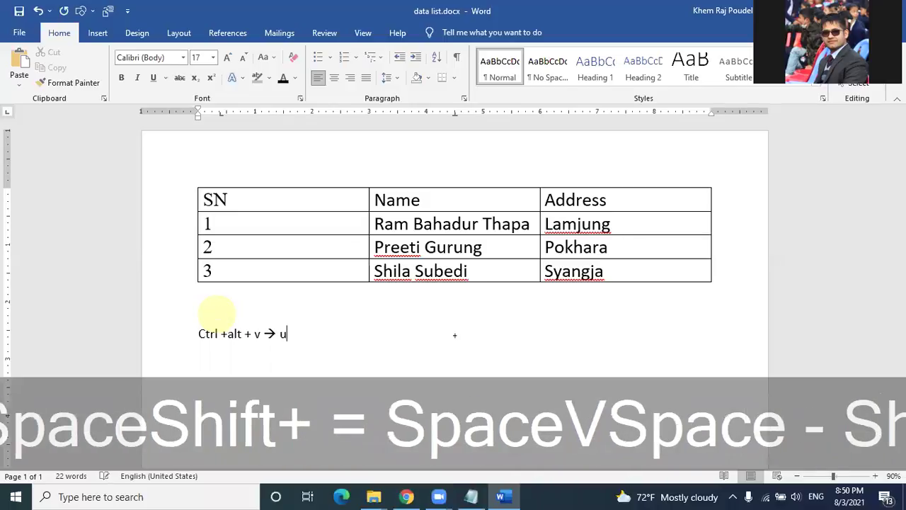
{"action": "type", "text": "ormatted"}
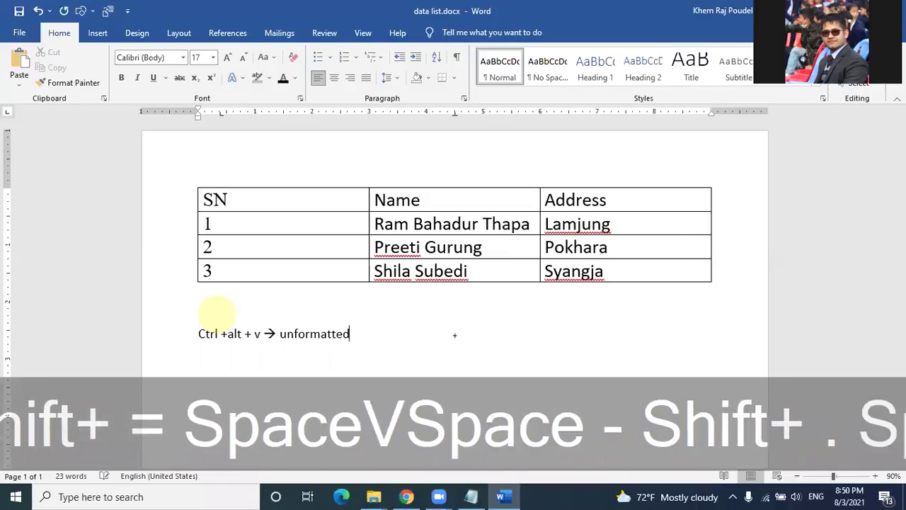
{"action": "type", "text": " text sele"}
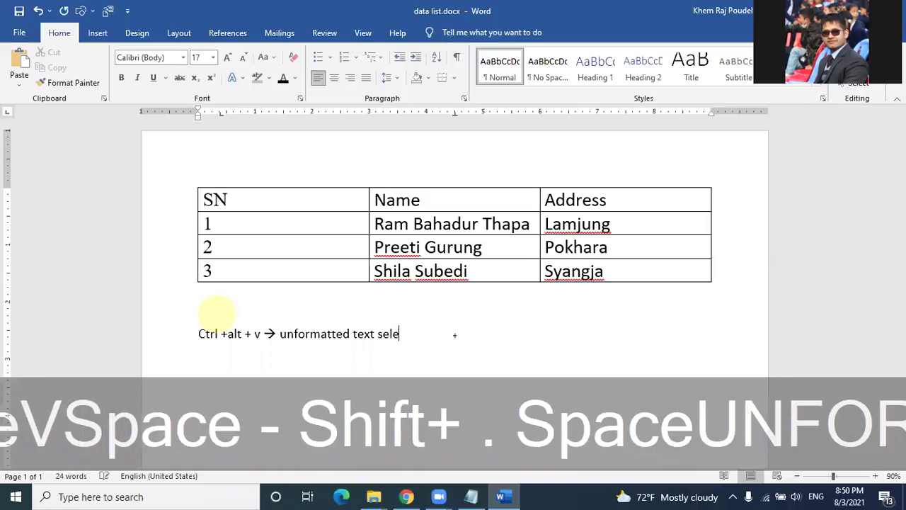
{"action": "type", "text": "ct/cick garn"}
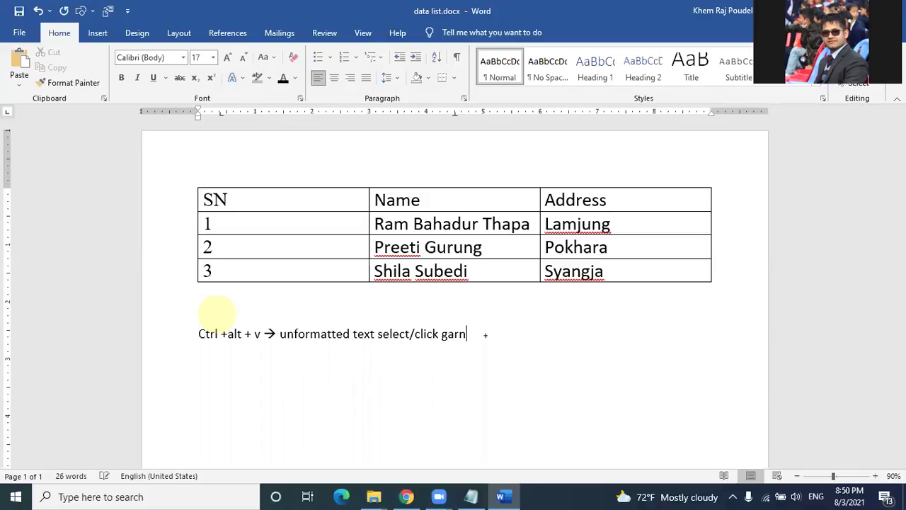
{"action": "key", "text": "BackSpace"}
{"action": "type", "text": "dinus hunchha"}
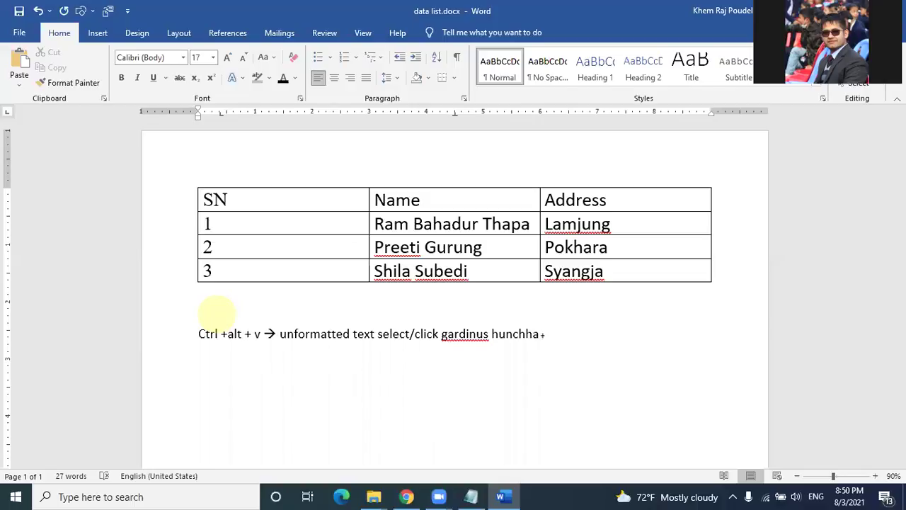
{"action": "key", "text": "BackSpace"}
{"action": "left_click_drag", "start_coordinate": [199, 330], "coordinate": [568, 341]}
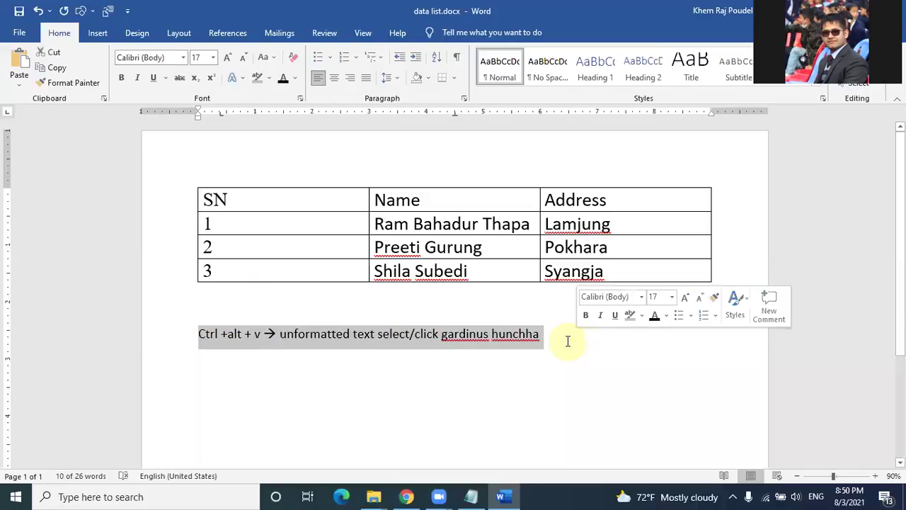
{"action": "key", "text": "Delete"}
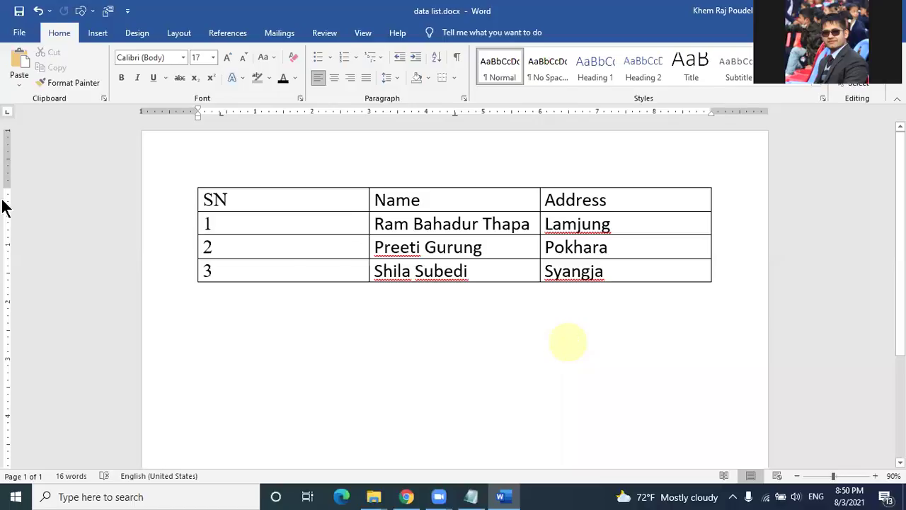
Step: Open Save As for data list in the Pabson training materials folder, then close the dialog
{"action": "left_click", "coordinate": [29, 32]}
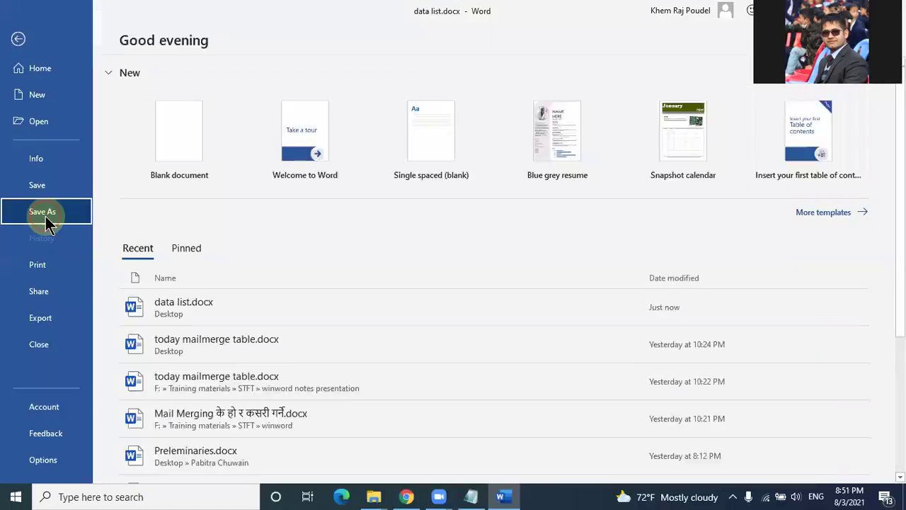
{"action": "left_click", "coordinate": [47, 219]}
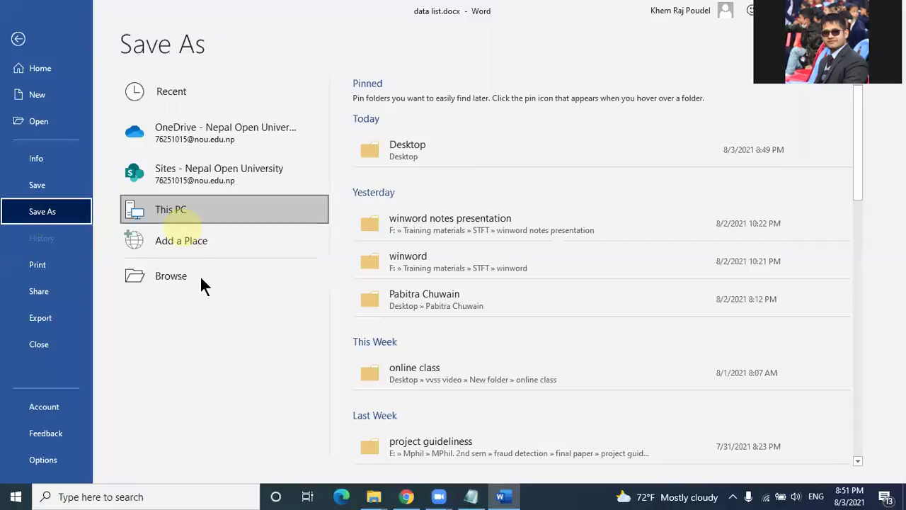
{"action": "left_click", "coordinate": [408, 157]}
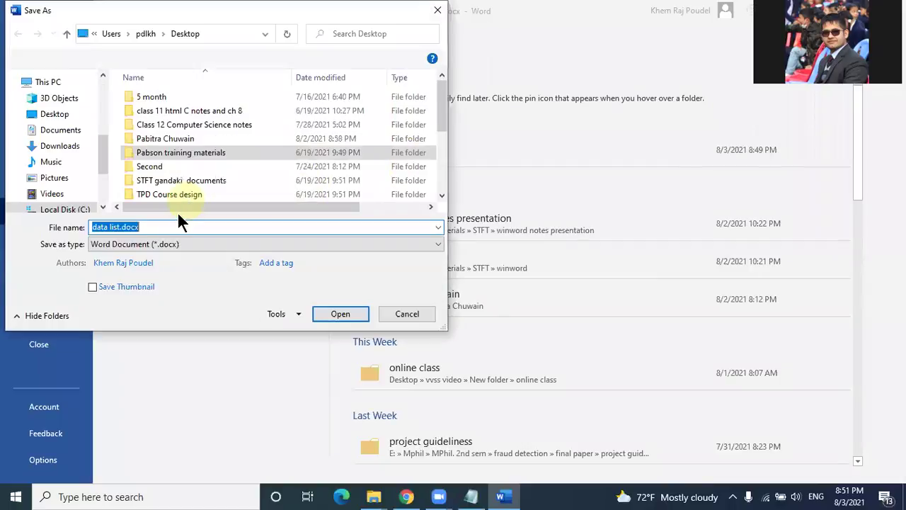
{"action": "left_click", "coordinate": [164, 227]}
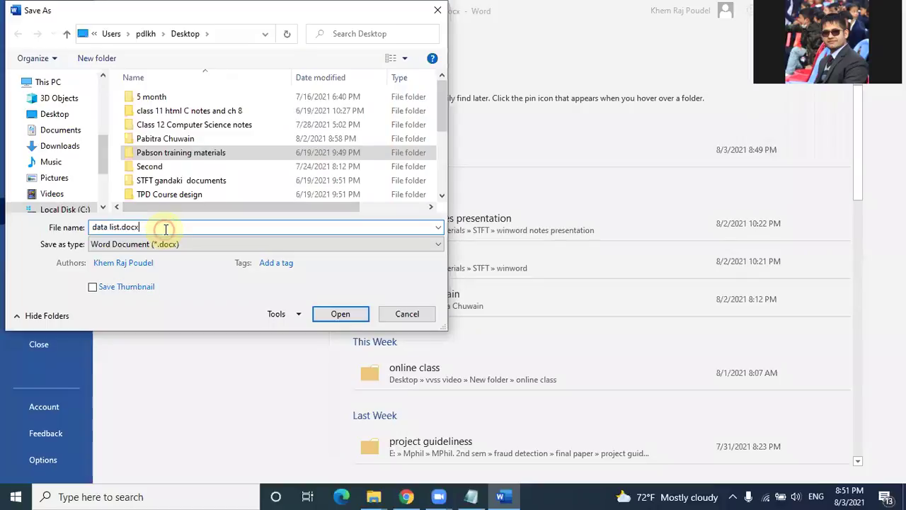
{"action": "left_click", "coordinate": [333, 314]}
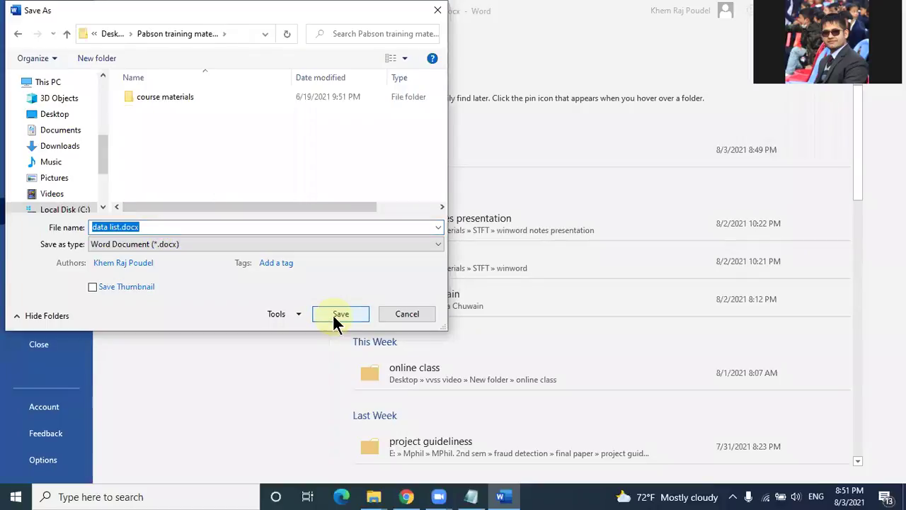
{"action": "left_click", "coordinate": [438, 15]}
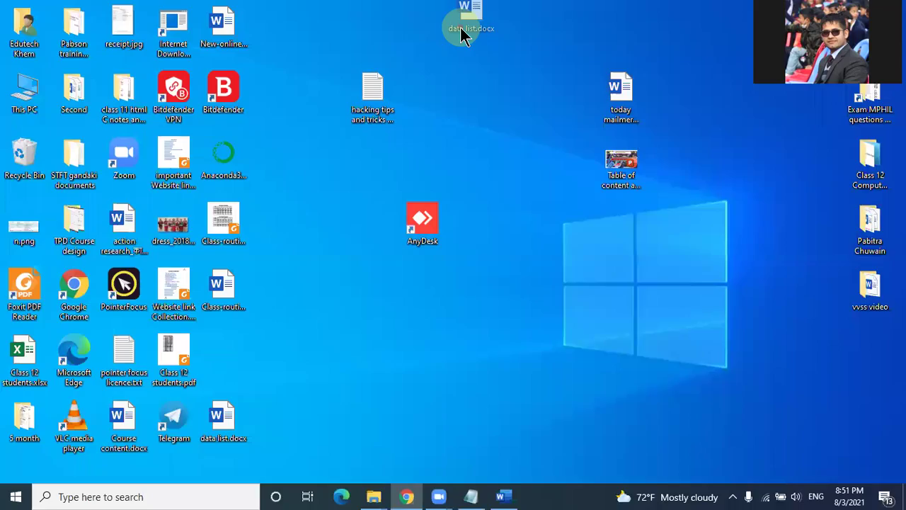
Step: Move the data list.docx icon to a new spot on the desktop and return to Word
{"action": "left_click_drag", "start_coordinate": [460, 27], "coordinate": [476, 157]}
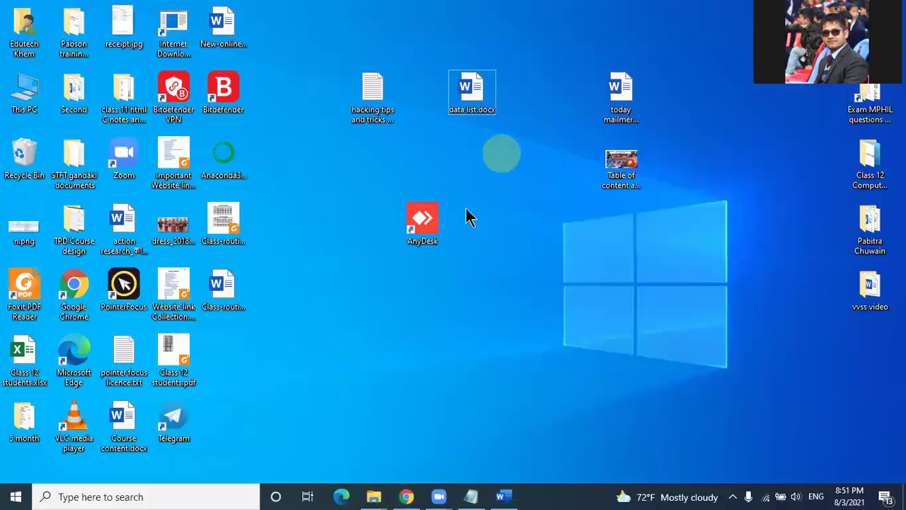
{"action": "mouse_move", "coordinate": [480, 119]}
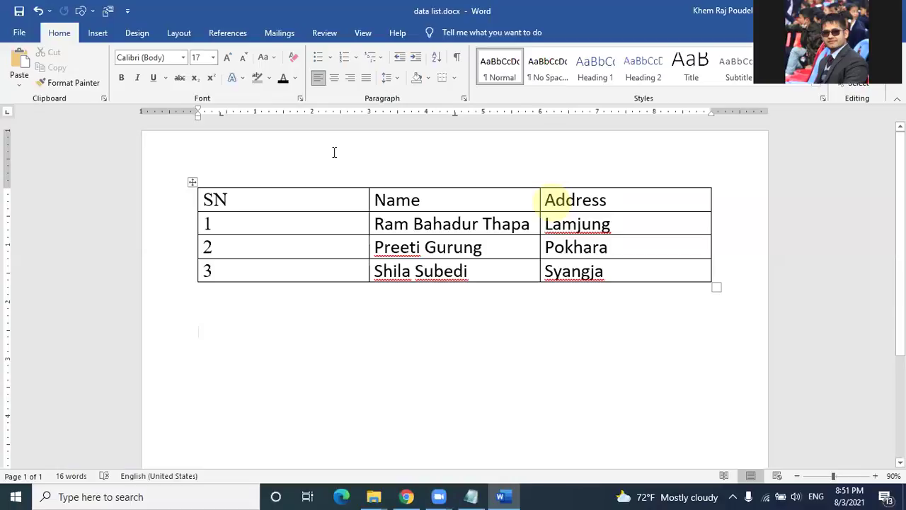
Step: Close data list.docx without saving and move its desktop icon beside hacking tips
{"action": "left_click", "coordinate": [892, 10]}
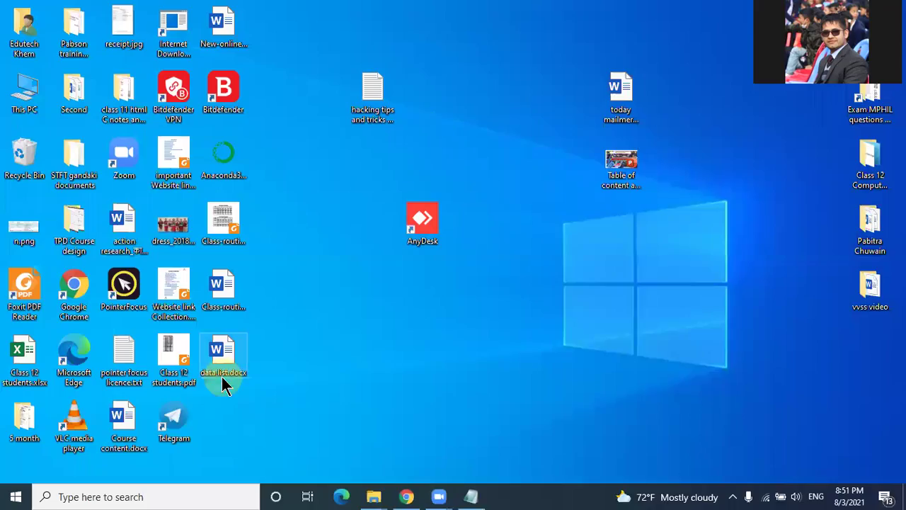
{"action": "left_click_drag", "start_coordinate": [223, 386], "coordinate": [444, 154]}
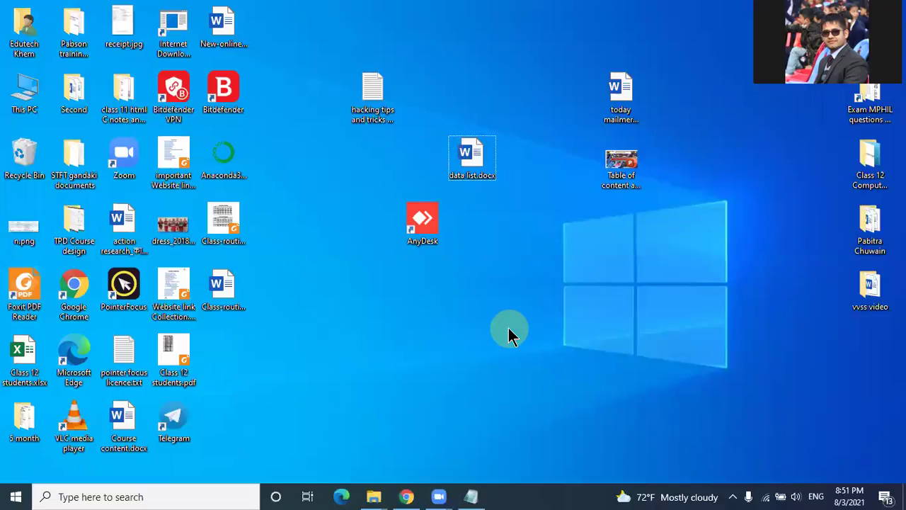
Step: Launch Word with the winword command from Run and create a blank document
{"action": "key", "text": "super+r"}
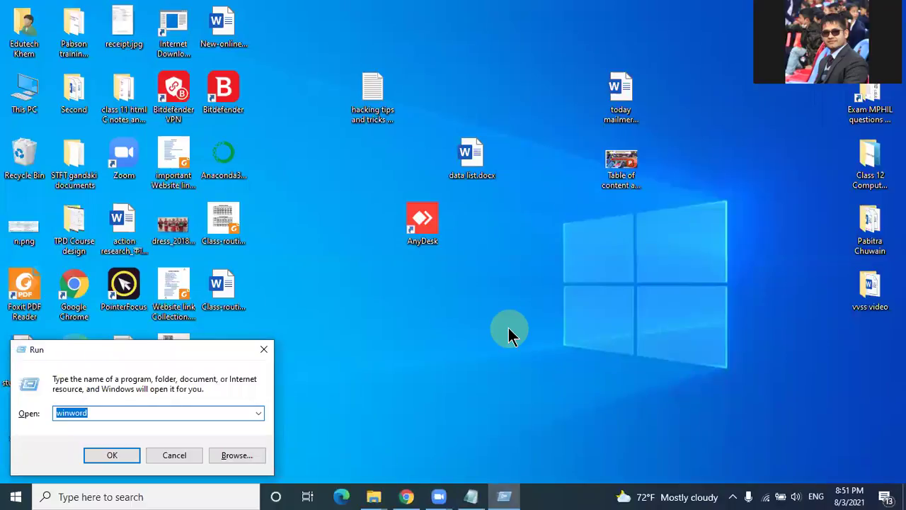
{"action": "key", "text": "Return"}
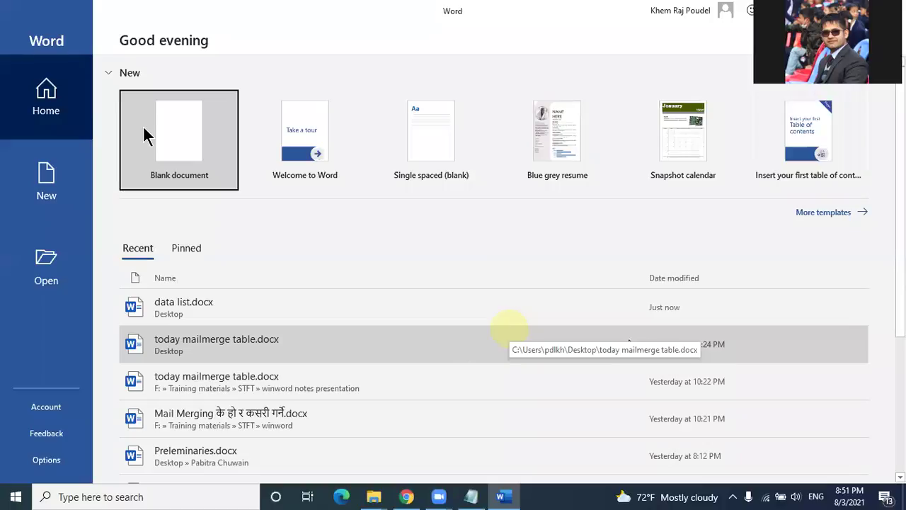
{"action": "left_click", "coordinate": [145, 128]}
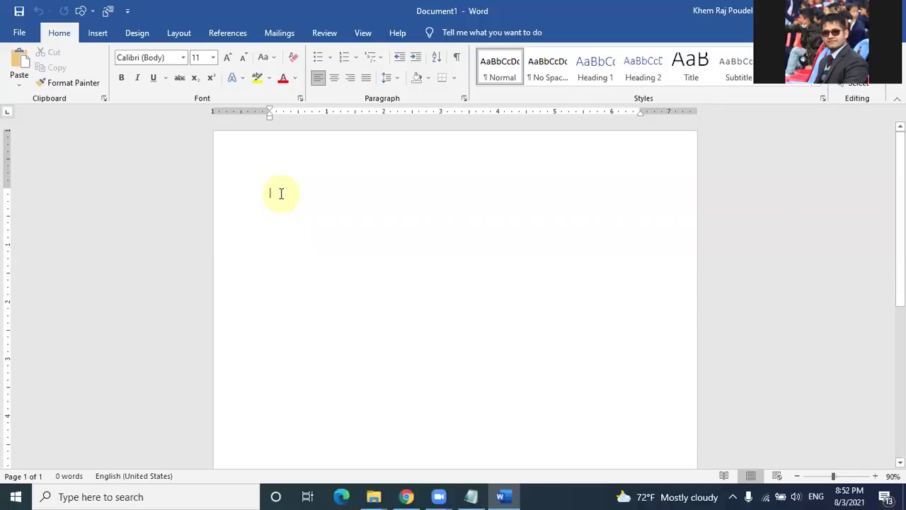
Step: Enlarge the font, zoom to 120%, and type the syntax line '=rand(paragraph no, sentence no)'
{"action": "key", "text": "ctrl+bracketright"}
{"action": "key", "text": "ctrl+bracketright"}
{"action": "key", "text": "ctrl+bracketright"}
{"action": "key", "text": "ctrl+bracketright"}
{"action": "key", "text": "ctrl+bracketright"}
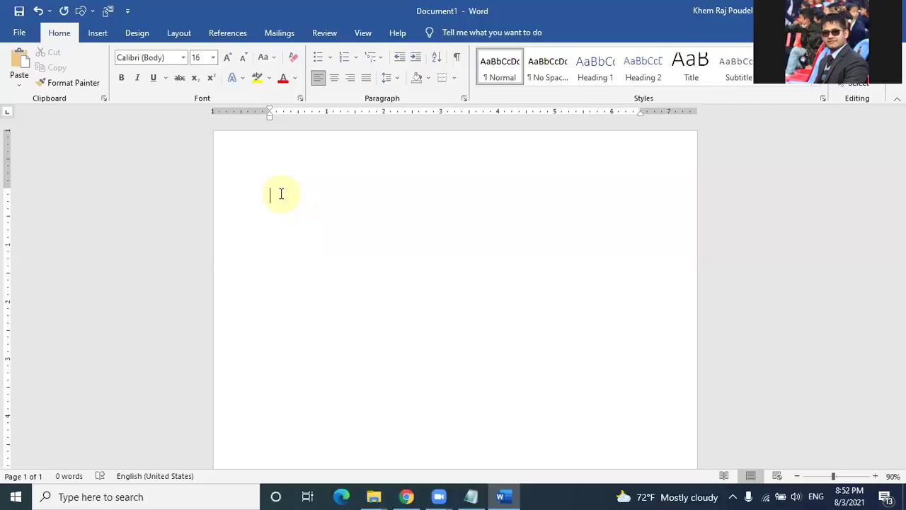
{"action": "type", "text": "="}
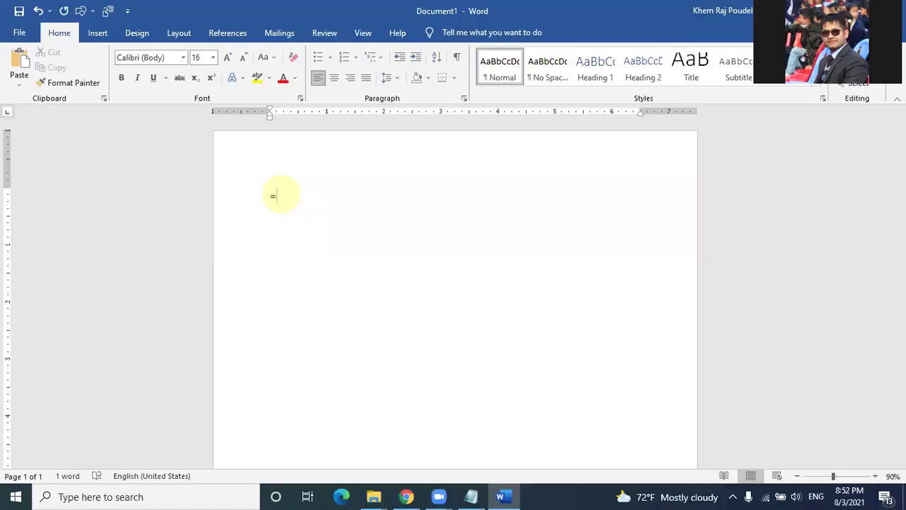
{"action": "key", "text": "BackSpace"}
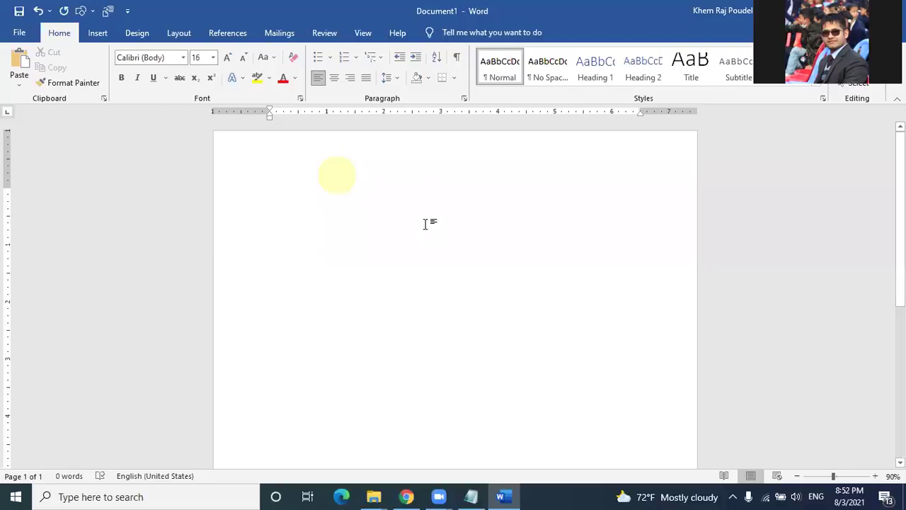
{"action": "left_click", "coordinate": [877, 478]}
{"action": "left_click", "coordinate": [877, 477]}
{"action": "left_click", "coordinate": [877, 476]}
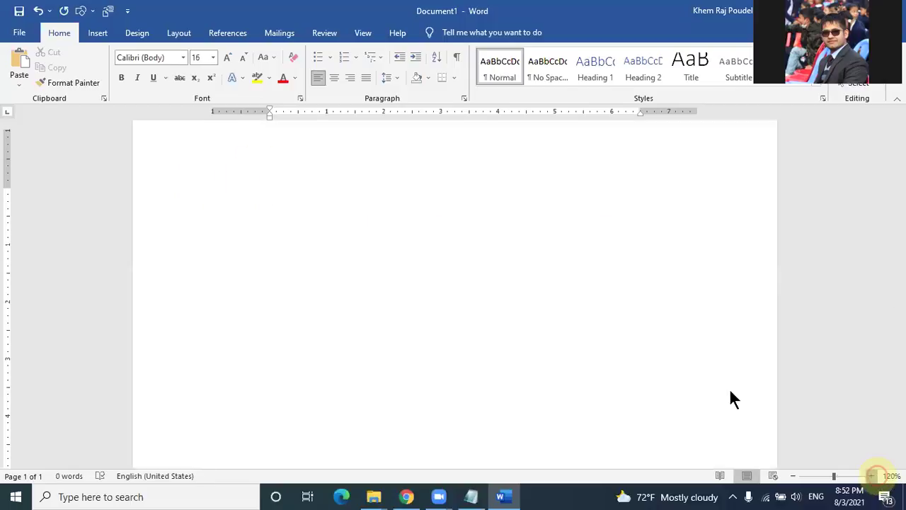
{"action": "left_click", "coordinate": [732, 390]}
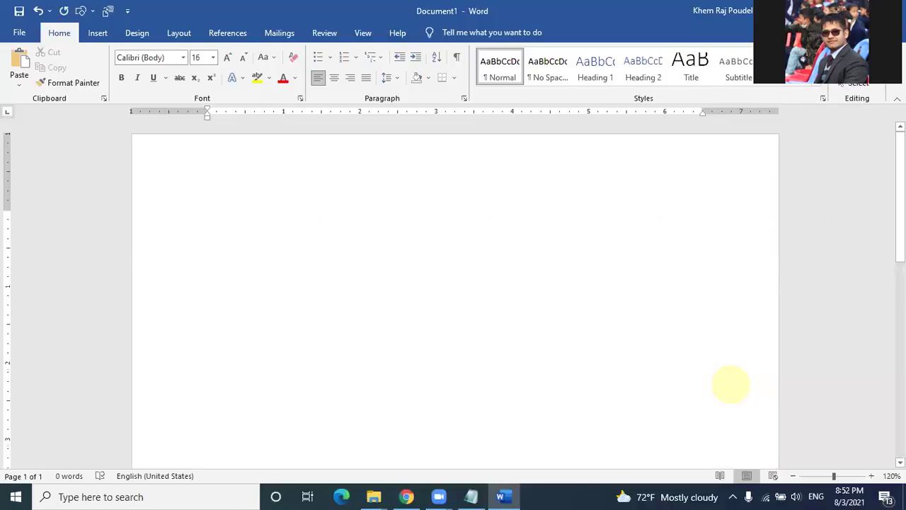
{"action": "type", "text": "=rand"}
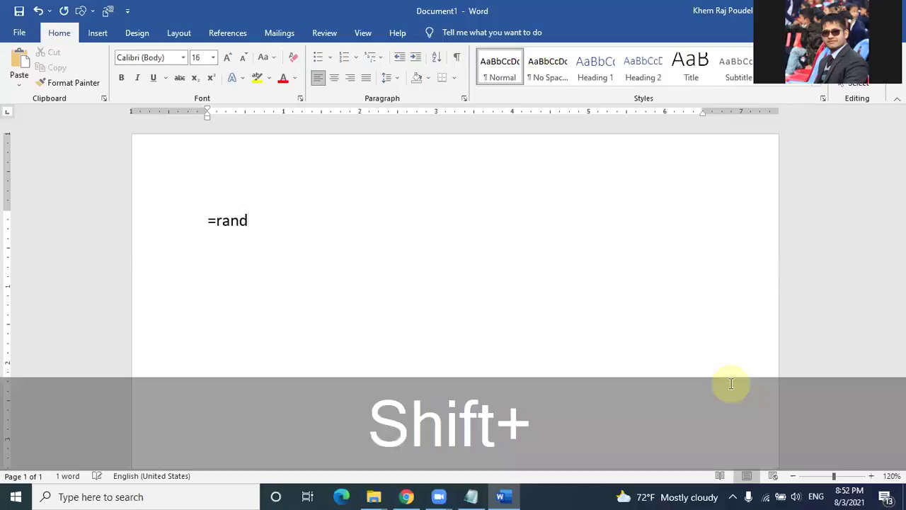
{"action": "type", "text": "("}
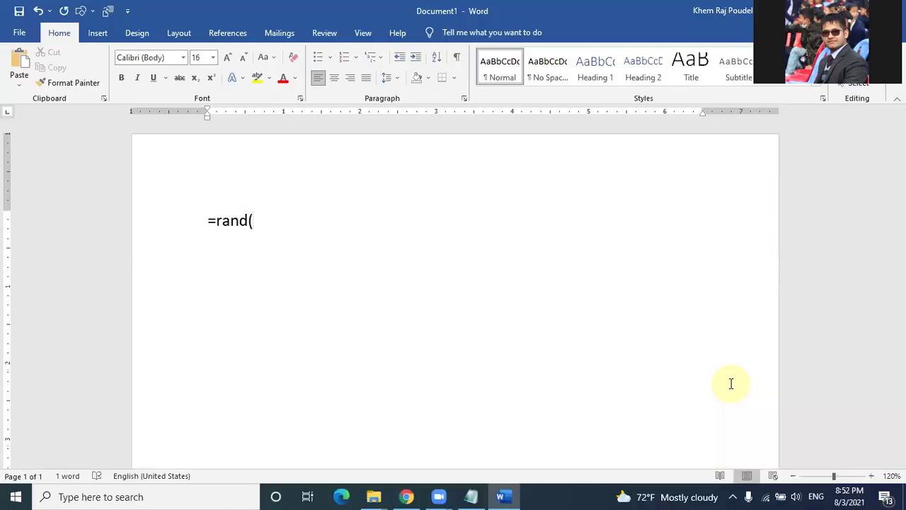
{"action": "type", "text": "paragrap"}
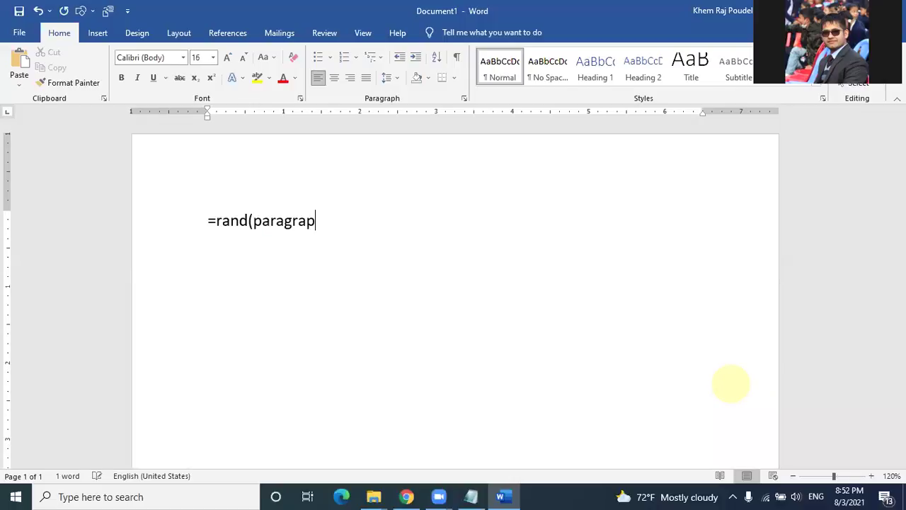
{"action": "type", "text": "h no,"}
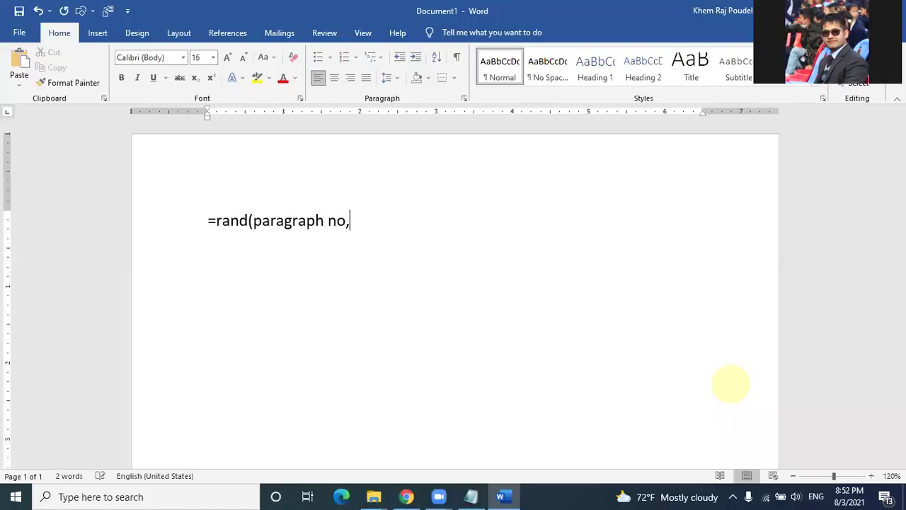
{"action": "type", "text": " n"}
{"action": "key", "text": "BackSpace"}
{"action": "type", "text": "sentence"}
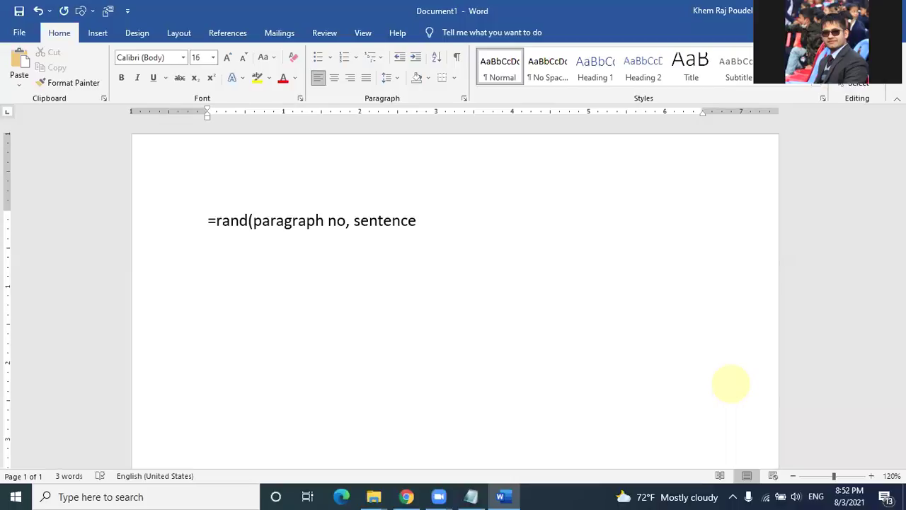
{"action": "type", "text": " no)"}
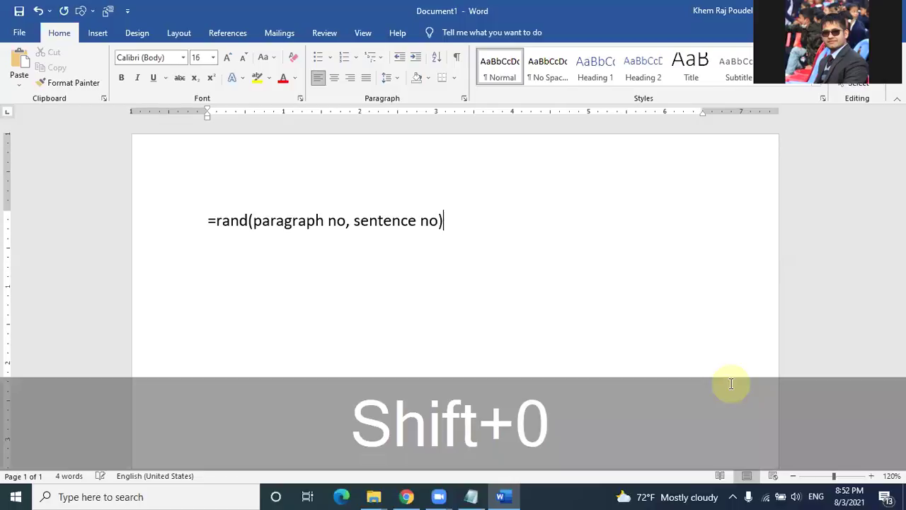
Step: Add the example line '=rand(1,9) --> 1 paragraph with 9 sentence'
{"action": "key", "text": "Return"}
{"action": "type", "text": "=rand(1,"}
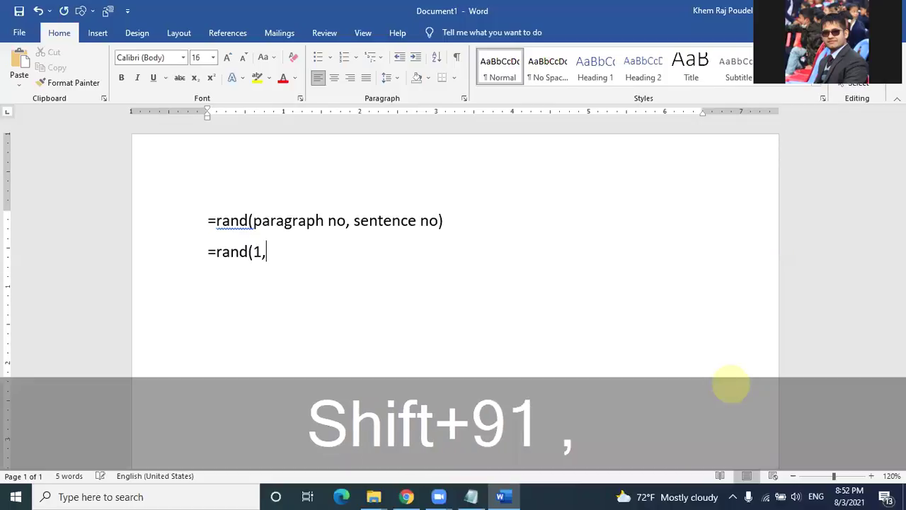
{"action": "type", "text": "9)"}
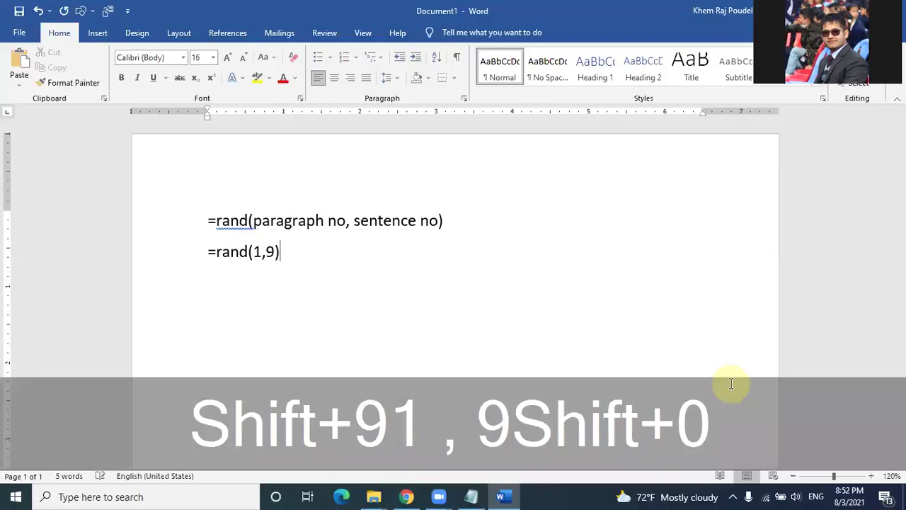
{"action": "type", "text": " --"}
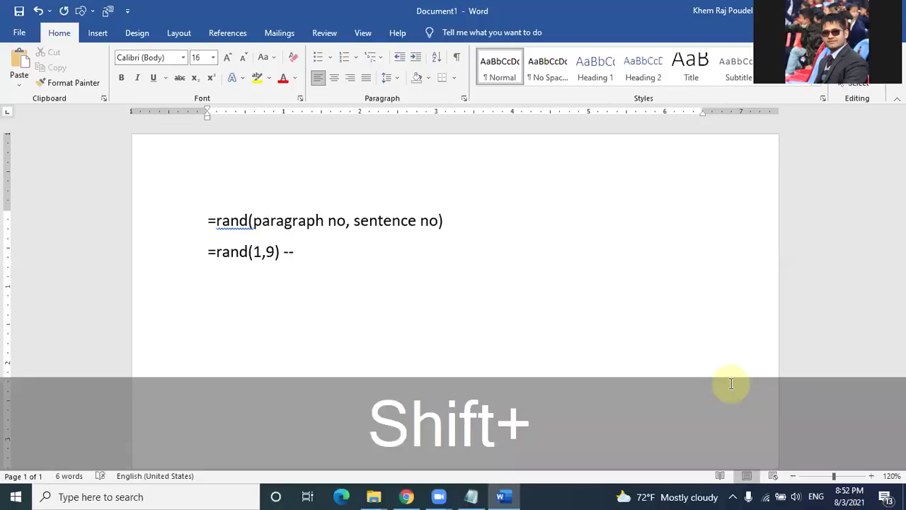
{"action": "type", "text": "> q"}
{"action": "key", "text": "BackSpace"}
{"action": "key", "text": "BackSpace"}
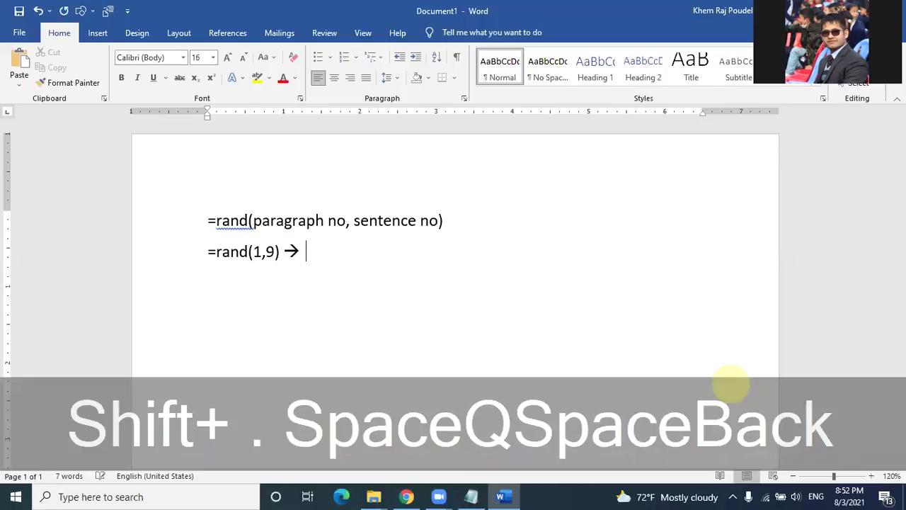
{"action": "type", "text": "1 par"}
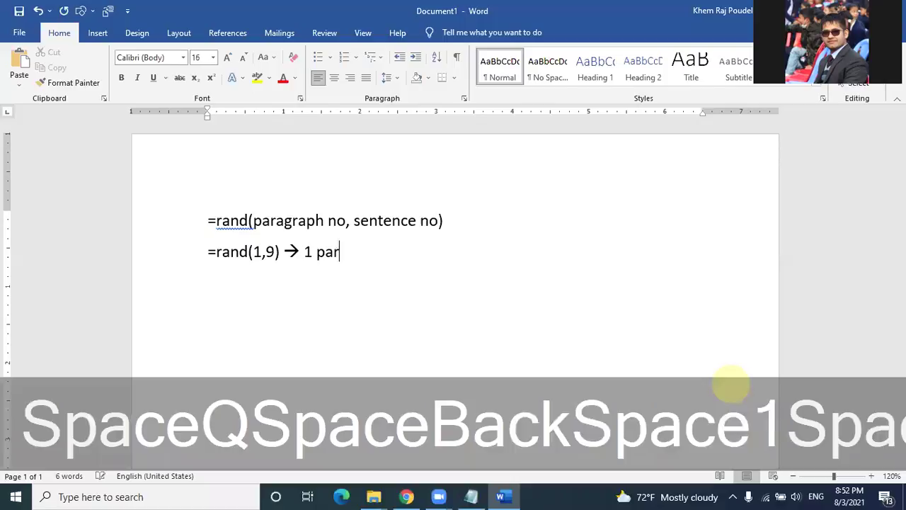
{"action": "type", "text": "agraph with "}
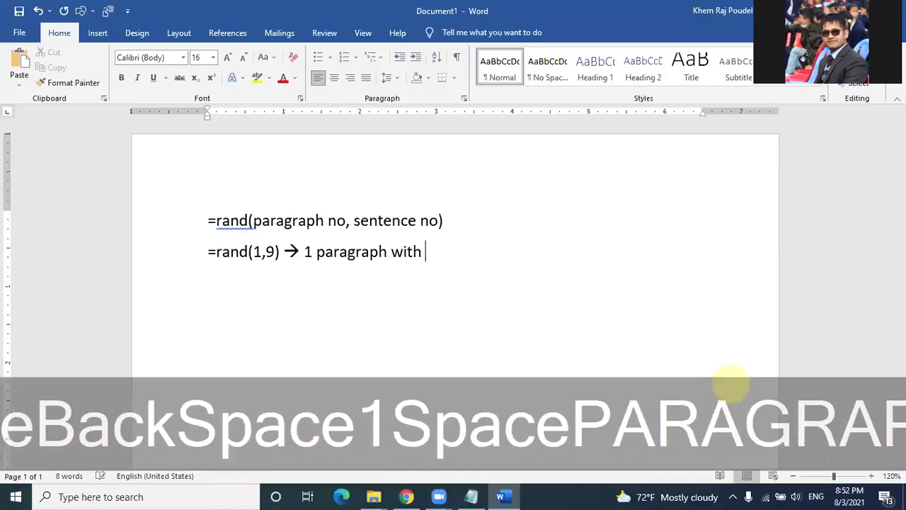
{"action": "type", "text": "9 sentences"}
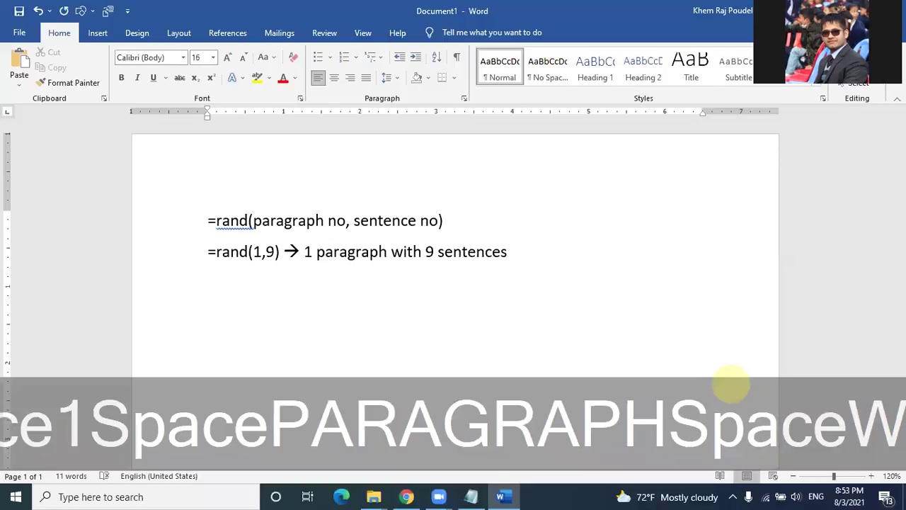
{"action": "key", "text": "BackSpace"}
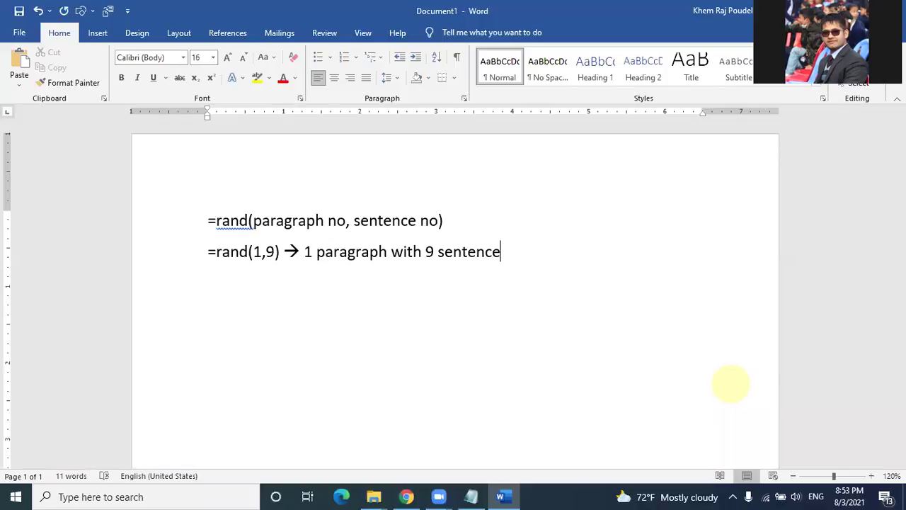
{"action": "key", "text": "Return"}
Step: Add =rand(2,8) and undo the sample paragraphs it generates
{"action": "type", "text": "=rand ("}
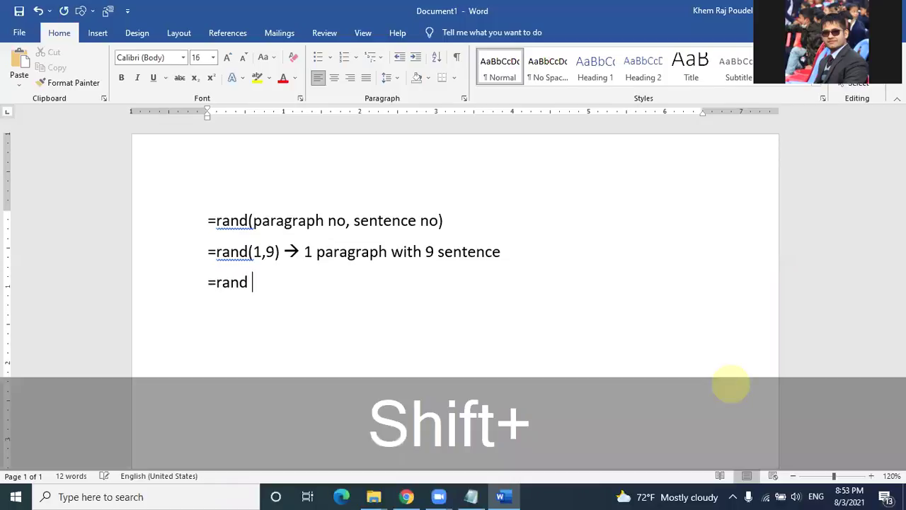
{"action": "key", "text": "BackSpace"}
{"action": "type", "text": "("}
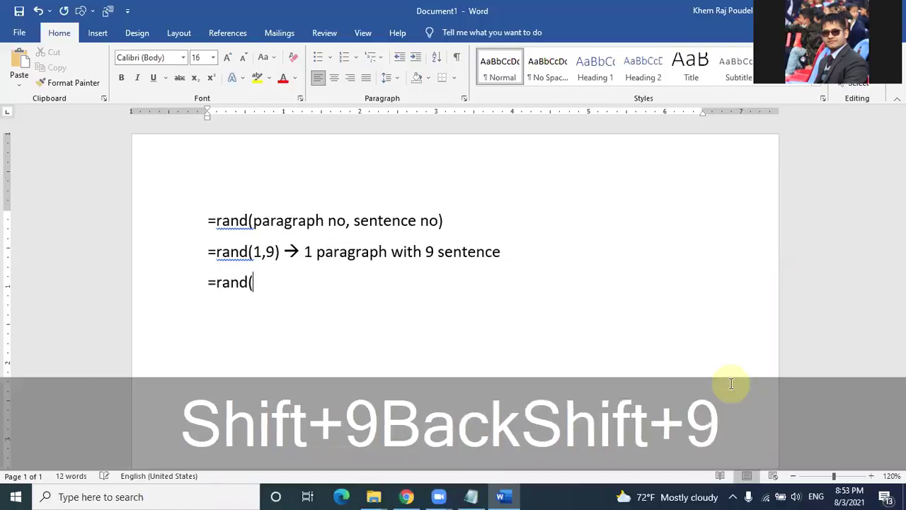
{"action": "type", "text": "2,8)"}
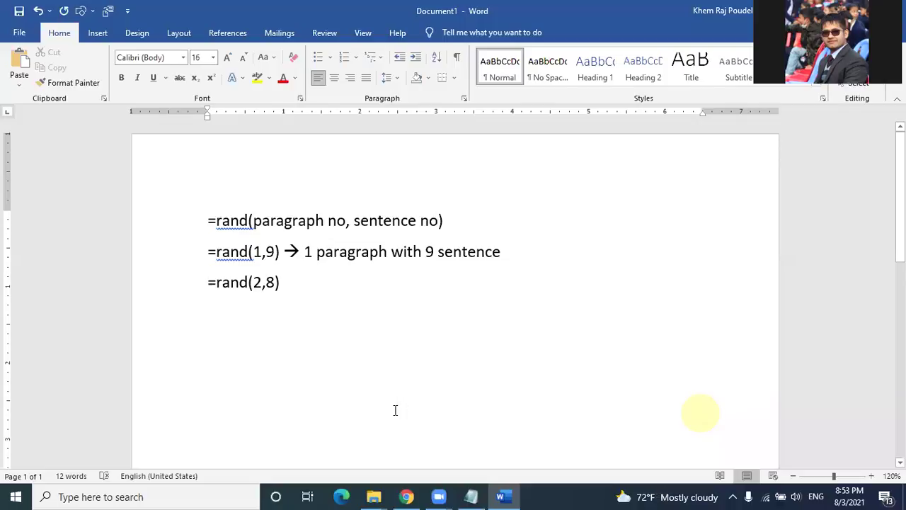
{"action": "key", "text": "Return"}
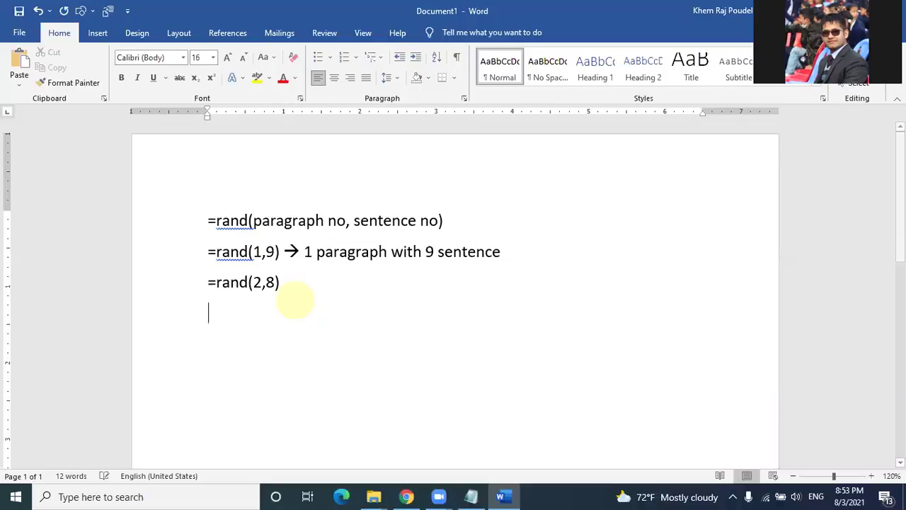
{"action": "key", "text": "ctrl+z"}
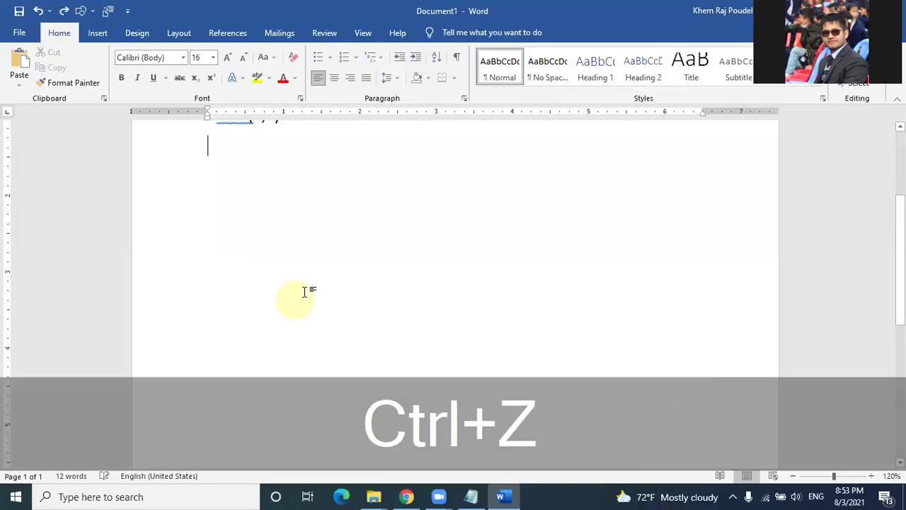
{"action": "type", "text": "="}
{"action": "key", "text": "ctrl+z"}
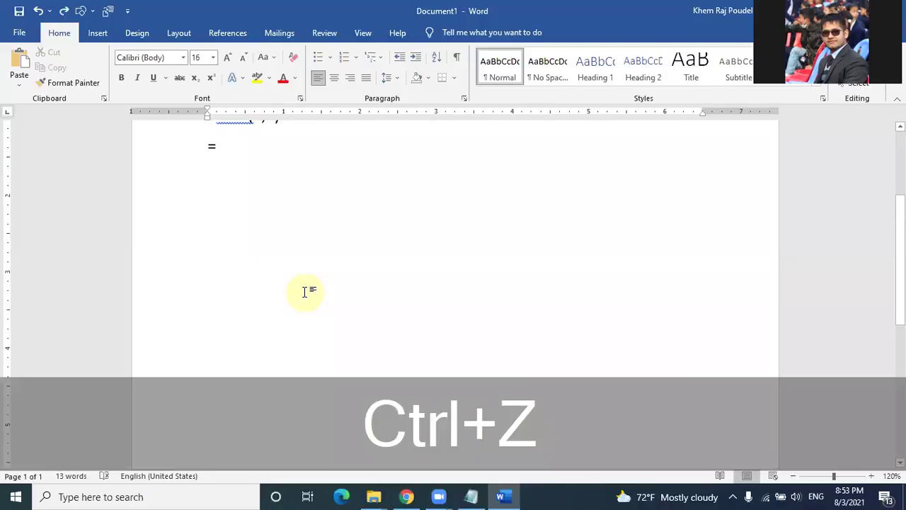
{"action": "scroll", "coordinate": [305, 291], "scroll_direction": "up", "scroll_amount": 3}
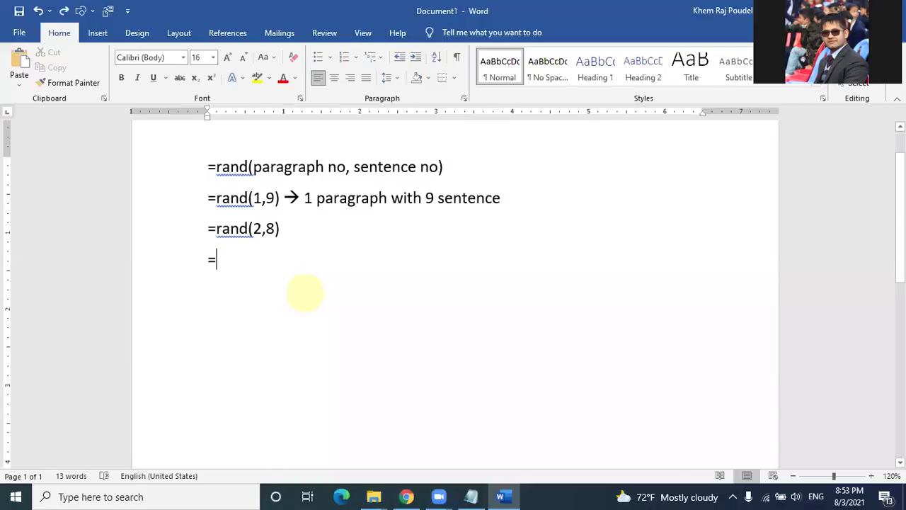
{"action": "type", "text": "rand()"}
{"action": "key", "text": "Return"}
{"action": "key", "text": "ctrl+z"}
{"action": "key", "text": "ctrl+z"}
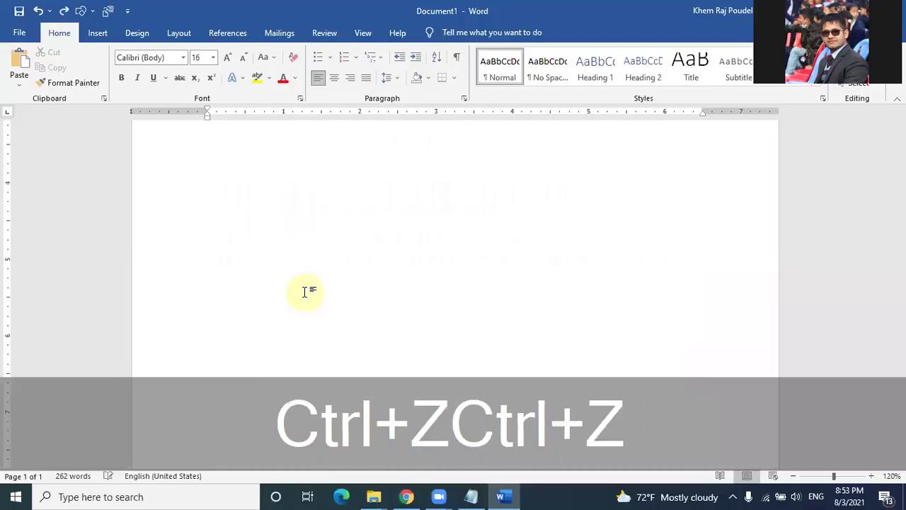
{"action": "scroll", "coordinate": [342, 275], "scroll_direction": "up", "scroll_amount": 3}
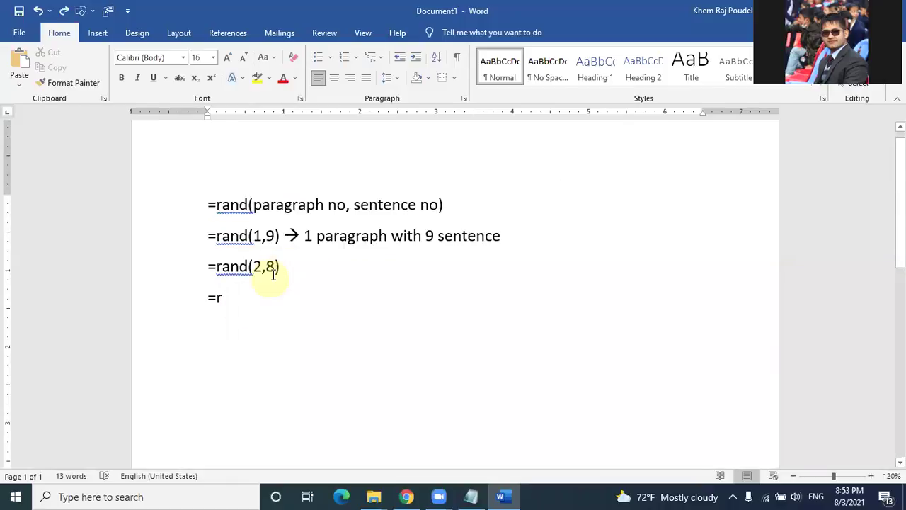
Step: Type =rand(1,3) on the fourth line and place the cursor at its end
{"action": "left_click", "coordinate": [281, 267]}
{"action": "type", "text": "---"}
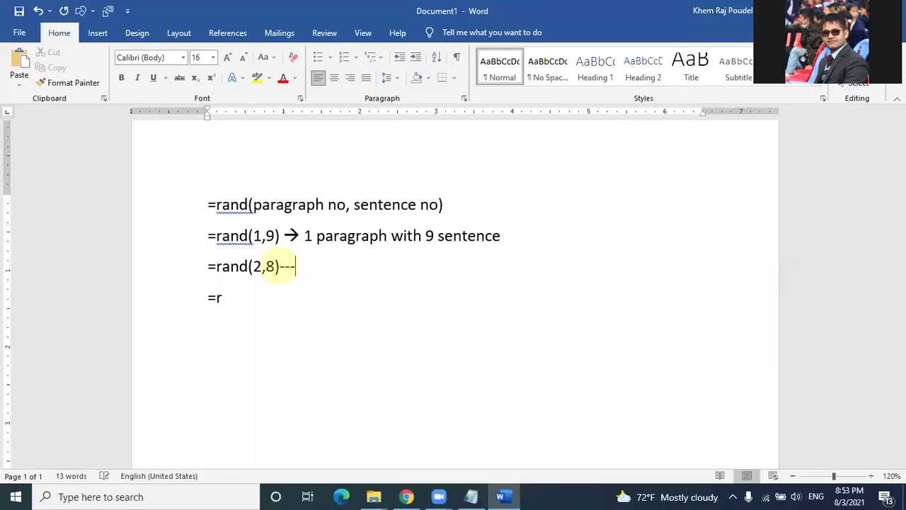
{"action": "type", "text": ">"}
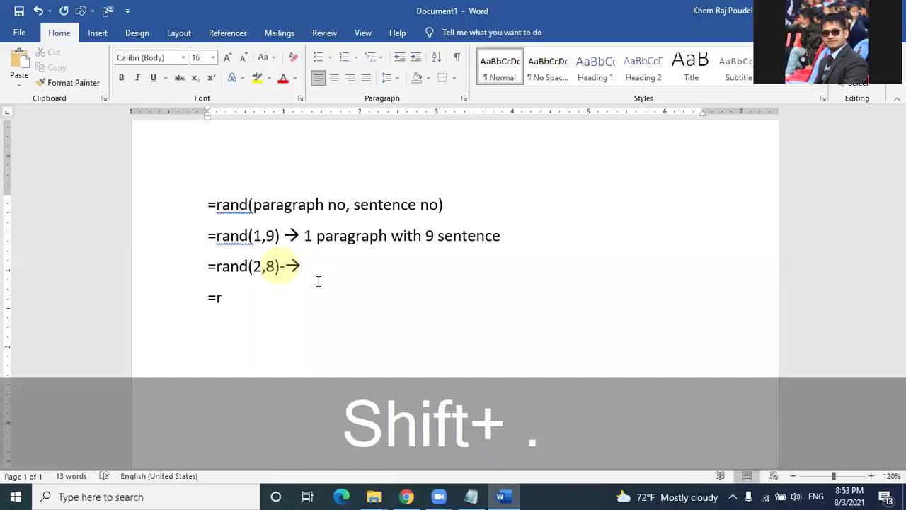
{"action": "key", "text": "BackSpace"}
{"action": "key", "text": "BackSpace"}
{"action": "type", "text": "=ra"}
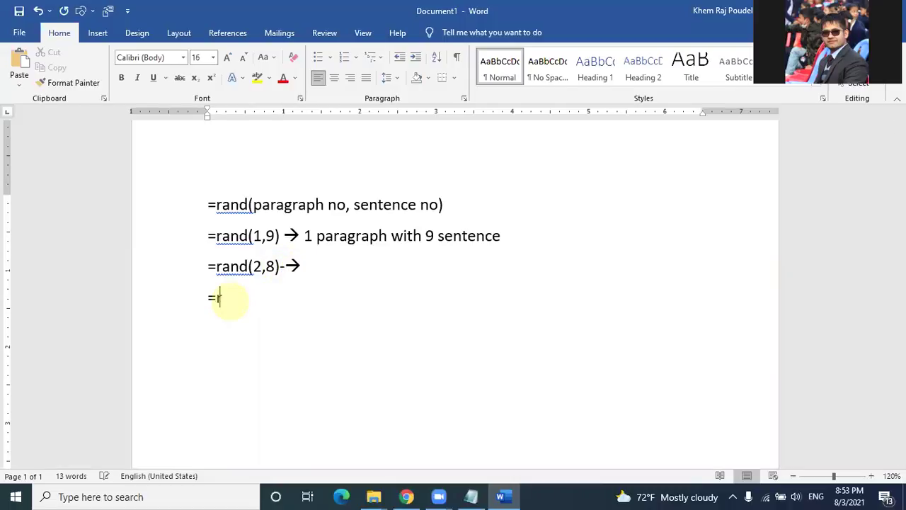
{"action": "type", "text": "nd("}
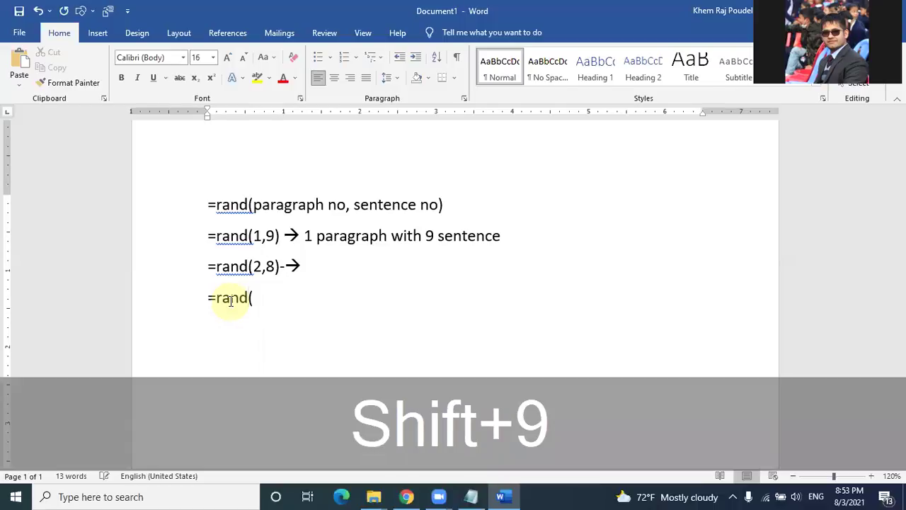
{"action": "type", "text": "1,"}
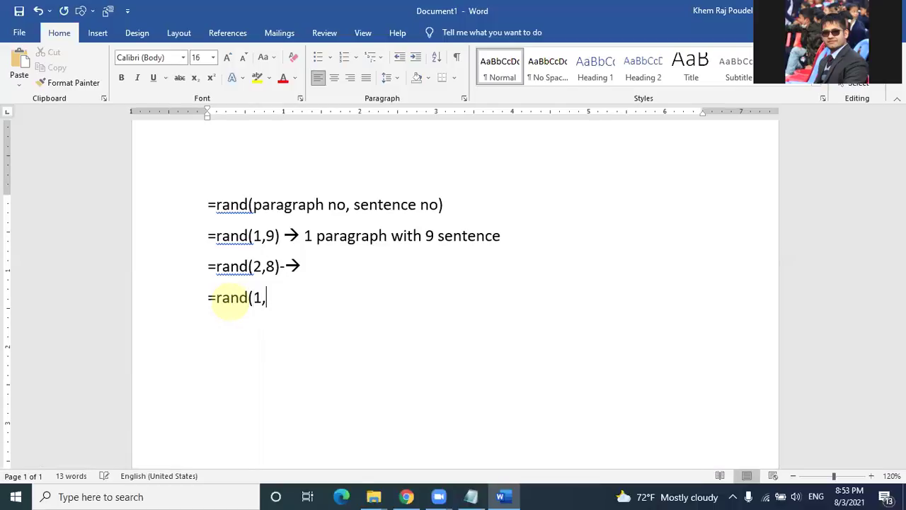
{"action": "type", "text": "3)"}
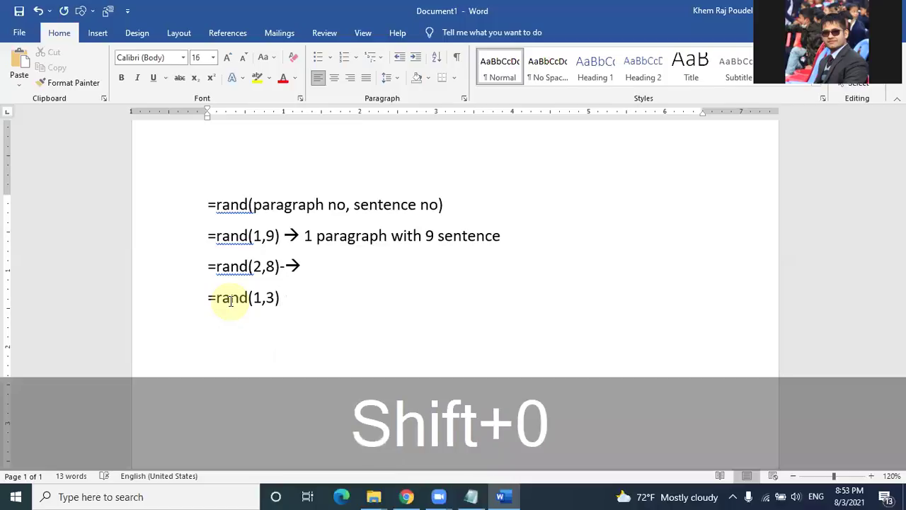
{"action": "left_click", "coordinate": [231, 300]}
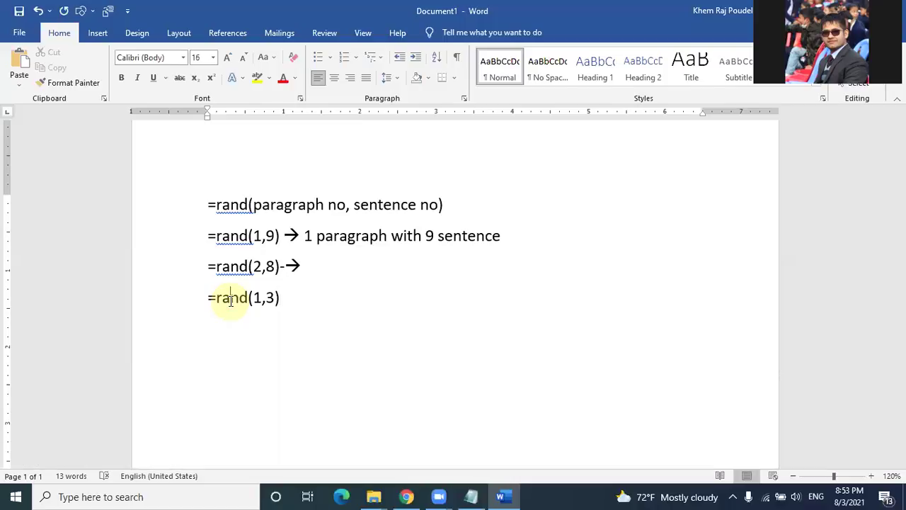
{"action": "left_click", "coordinate": [290, 300]}
Step: Expand =rand(1,3) into a three-sentence paragraph and colour the first sentence red
{"action": "key", "text": "Return"}
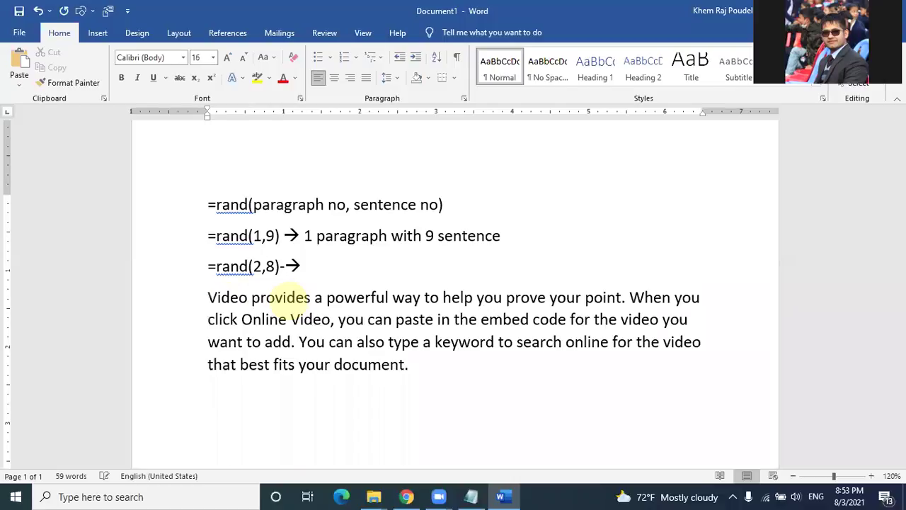
{"action": "left_click_drag", "start_coordinate": [208, 297], "coordinate": [391, 297]}
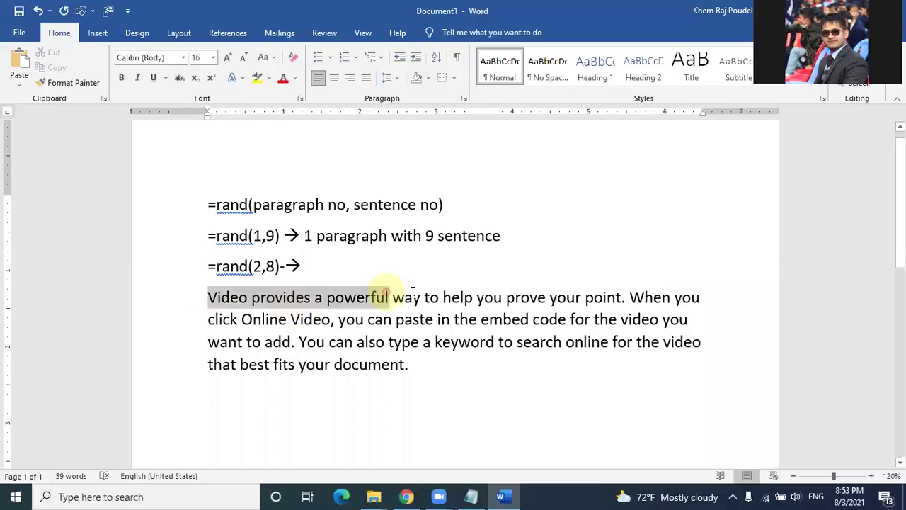
{"action": "left_click_drag", "start_coordinate": [618, 300], "coordinate": [626, 297]}
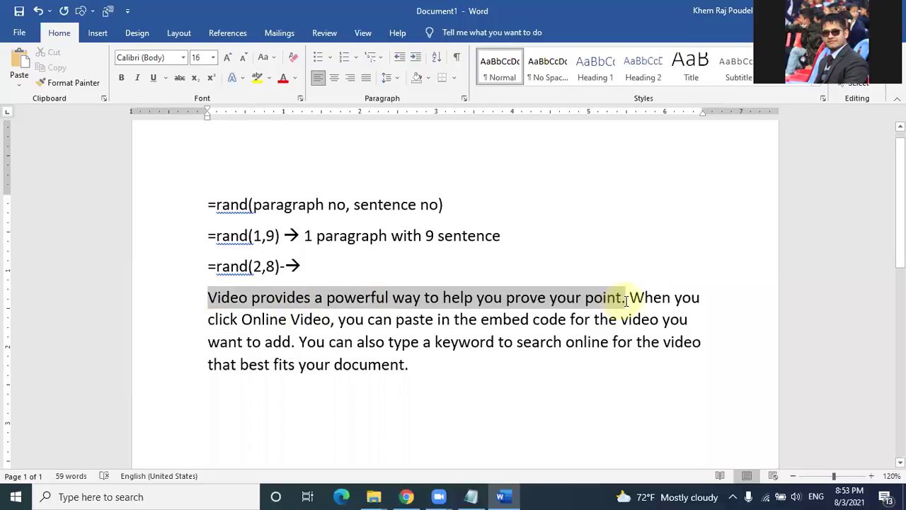
{"action": "left_click", "coordinate": [283, 79]}
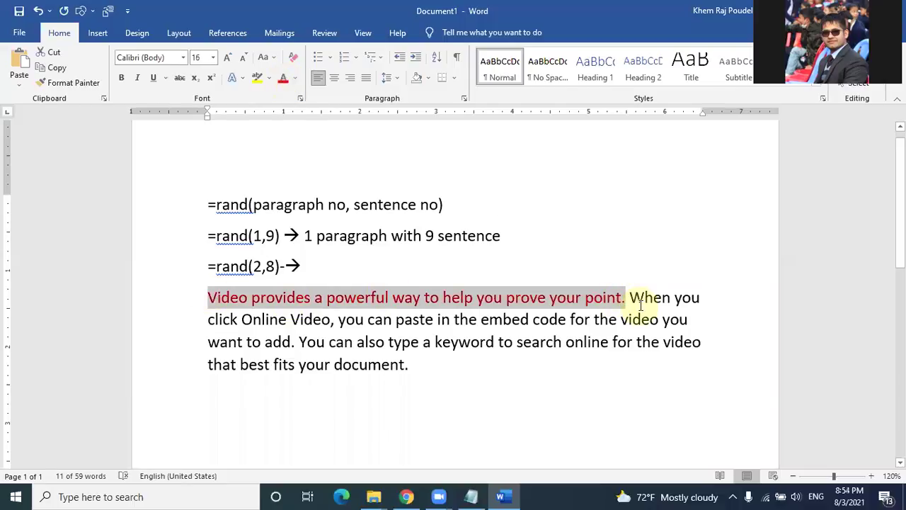
Step: Highlight the second sentence yellow and the third bright green, then select the paragraph
{"action": "left_click_drag", "start_coordinate": [631, 297], "coordinate": [289, 342]}
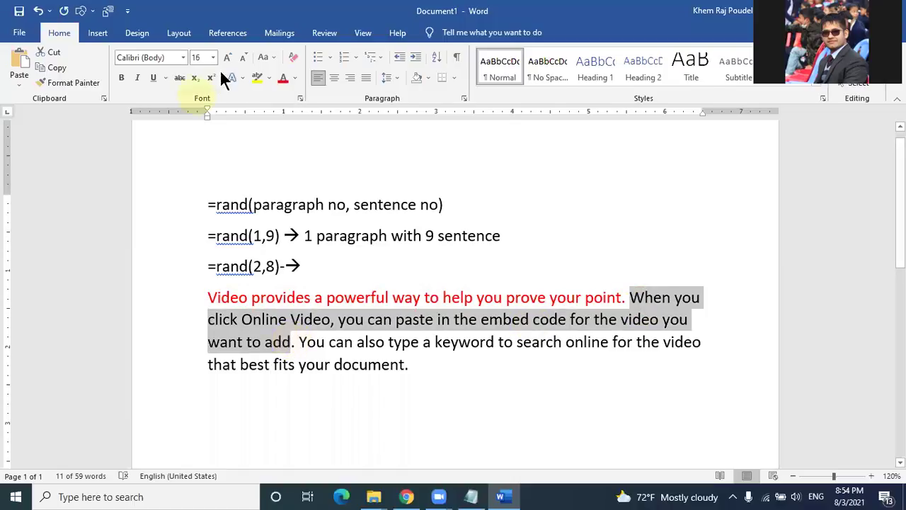
{"action": "left_click", "coordinate": [258, 77]}
{"action": "left_click", "coordinate": [293, 342]}
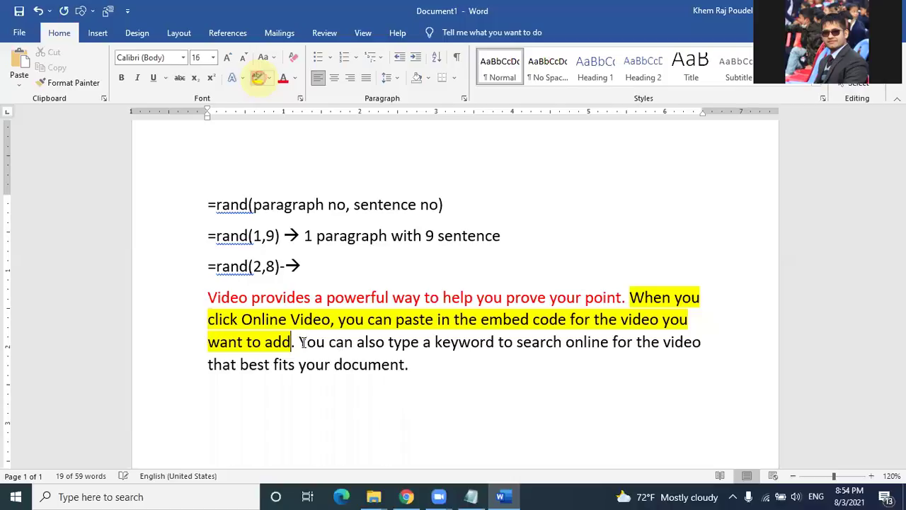
{"action": "left_click", "coordinate": [406, 367], "text": "shift"}
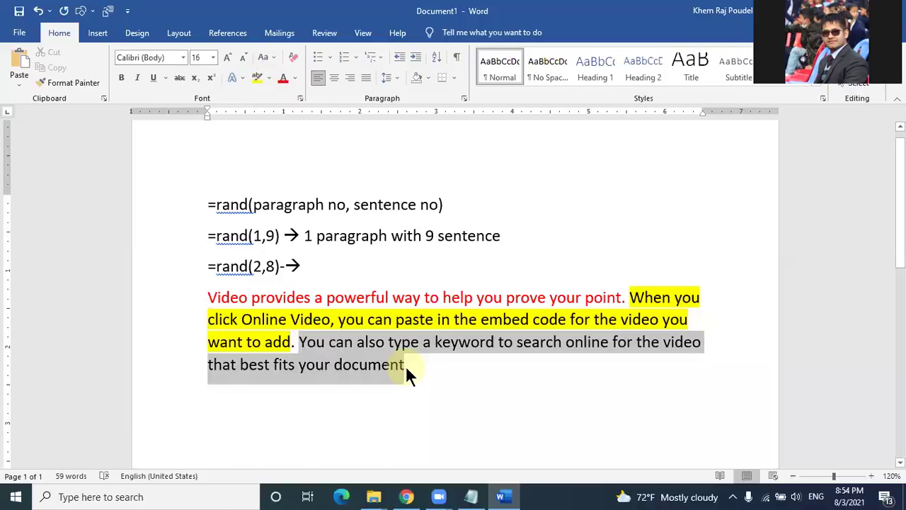
{"action": "left_click", "coordinate": [273, 78]}
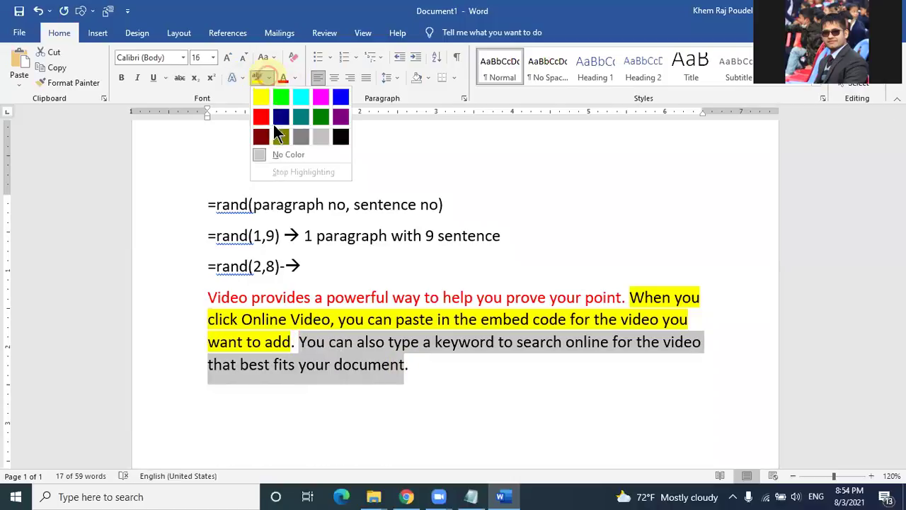
{"action": "left_click", "coordinate": [281, 97]}
{"action": "left_click", "coordinate": [492, 414]}
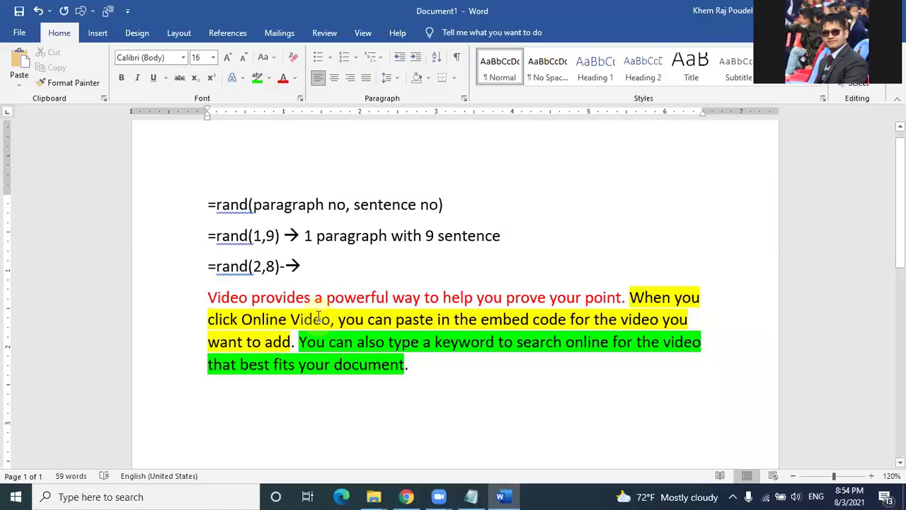
{"action": "left_click", "coordinate": [266, 266]}
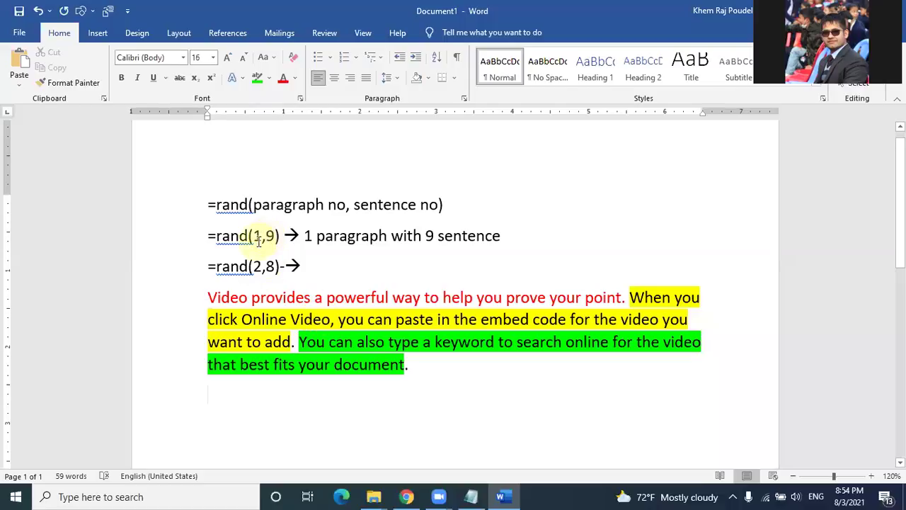
{"action": "left_click_drag", "start_coordinate": [209, 298], "coordinate": [409, 388]}
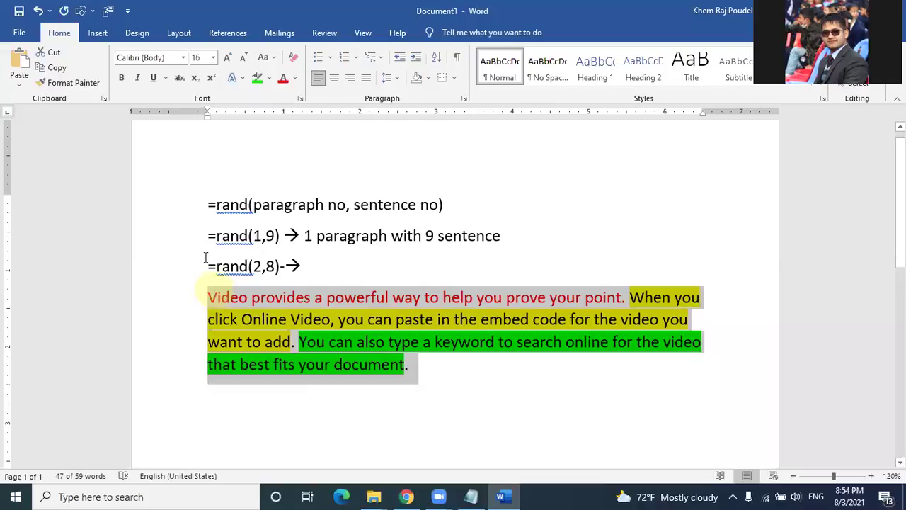
Step: Delete the examples and expand =rand(1, 15) into sample text
{"action": "left_click_drag", "start_coordinate": [210, 230], "coordinate": [389, 389]}
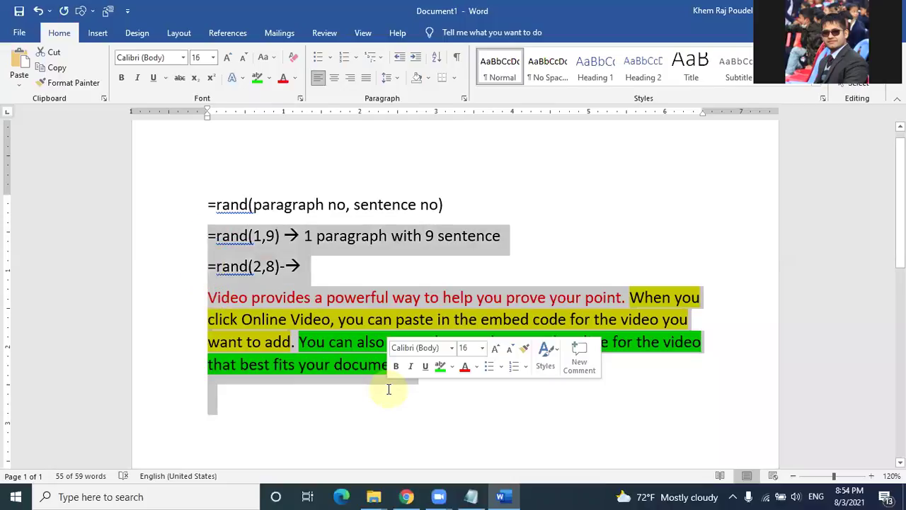
{"action": "key", "text": "Delete"}
{"action": "type", "text": "="}
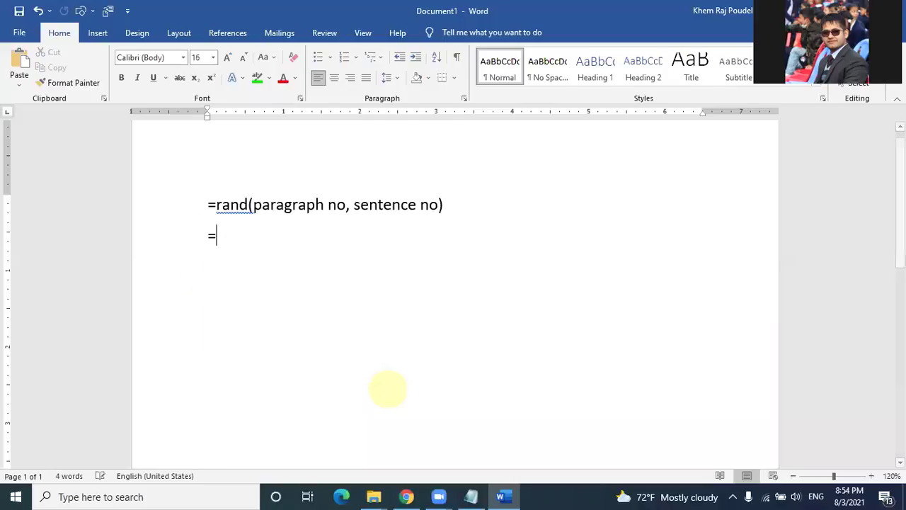
{"action": "type", "text": "rand ("}
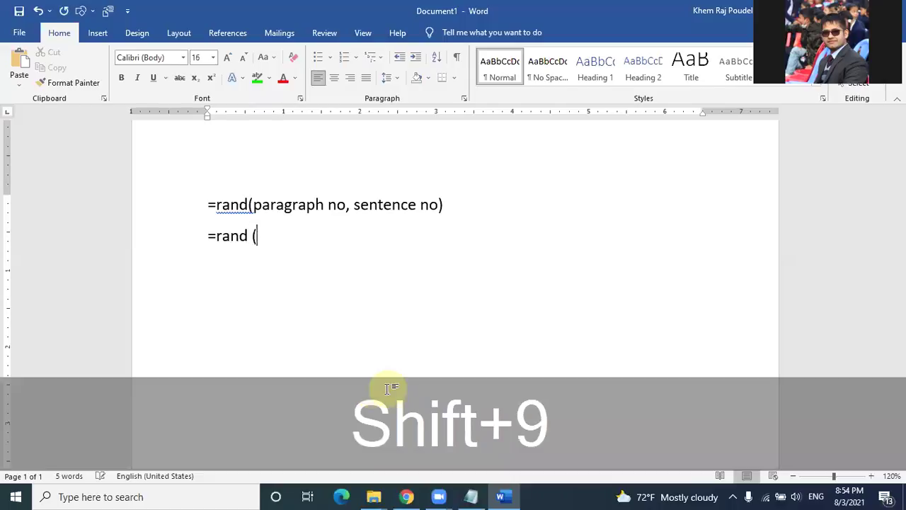
{"action": "type", "text": "1, 1"}
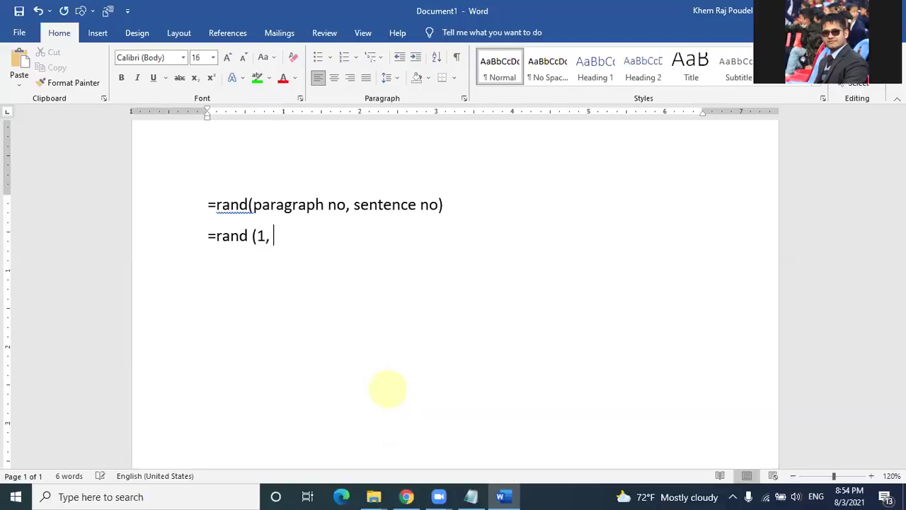
{"action": "type", "text": "5)"}
{"action": "left_click", "coordinate": [253, 237]}
{"action": "key", "text": "BackSpace"}
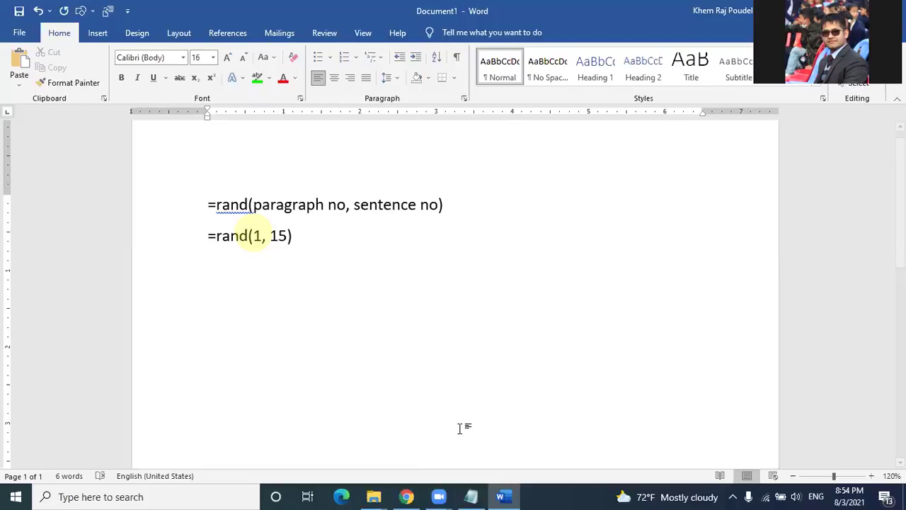
{"action": "left_click", "coordinate": [301, 257]}
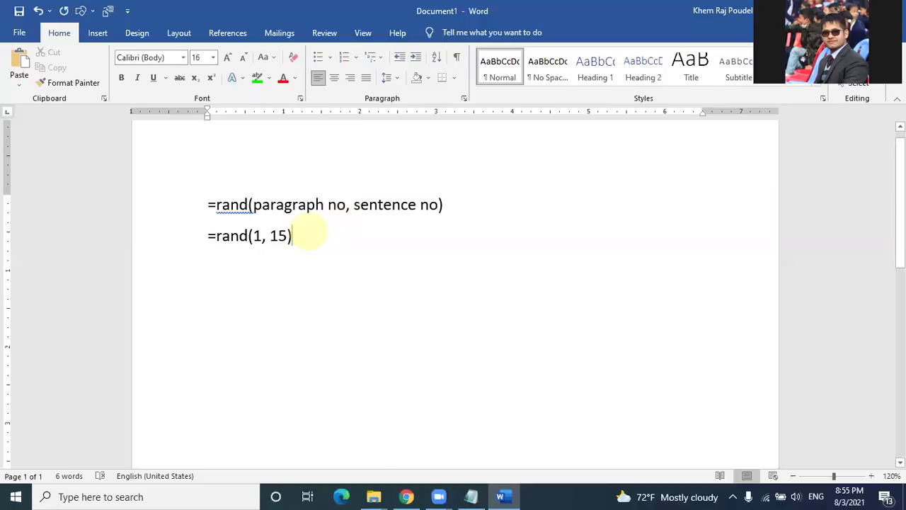
{"action": "key", "text": "Return"}
Step: Delete the =rand syntax line and leave empty lines above the sample text
{"action": "scroll", "coordinate": [323, 222], "scroll_direction": "up", "scroll_amount": 6}
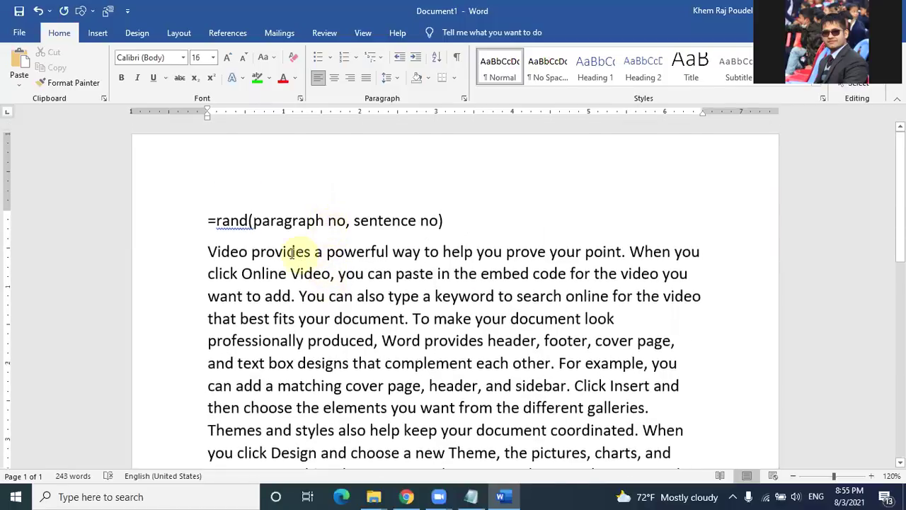
{"action": "scroll", "coordinate": [291, 253], "scroll_direction": "down", "scroll_amount": 5}
{"action": "scroll", "coordinate": [293, 257], "scroll_direction": "up", "scroll_amount": 4}
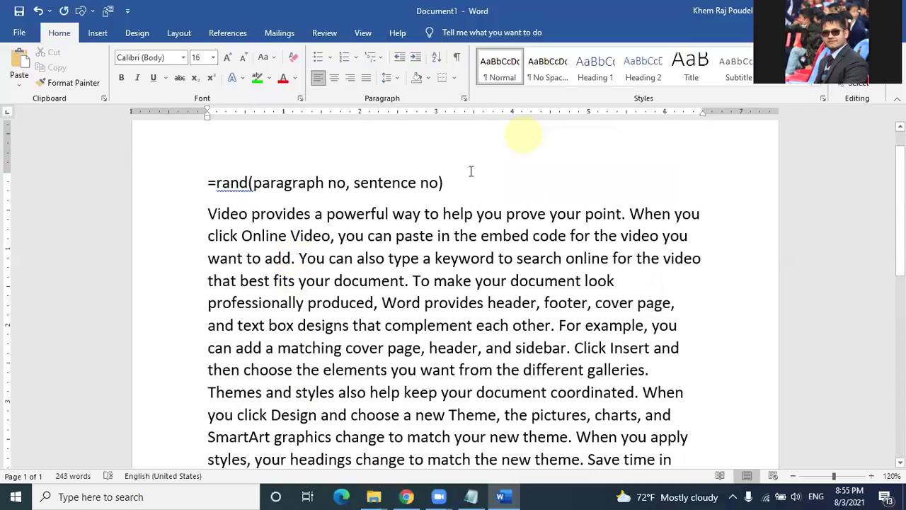
{"action": "left_click", "coordinate": [188, 177]}
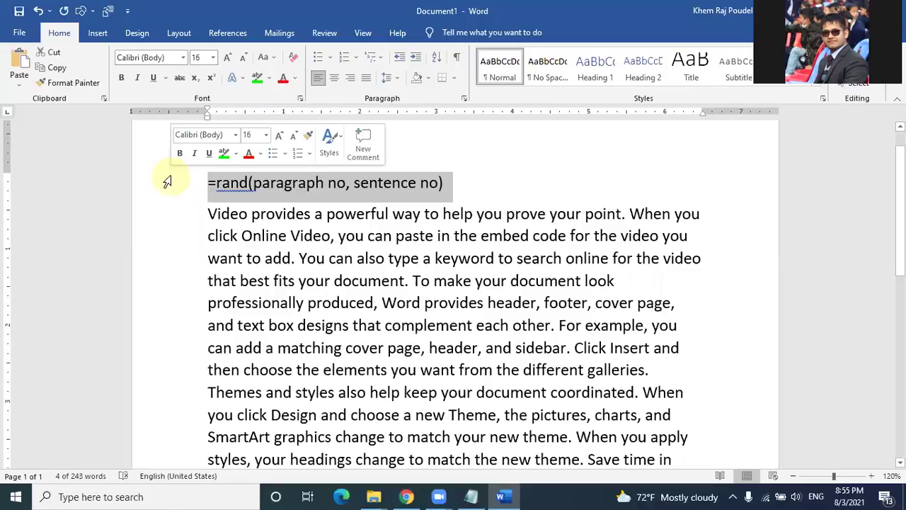
{"action": "key", "text": "Delete"}
{"action": "key", "text": "Return"}
{"action": "key", "text": "Up"}
{"action": "key", "text": "Up"}
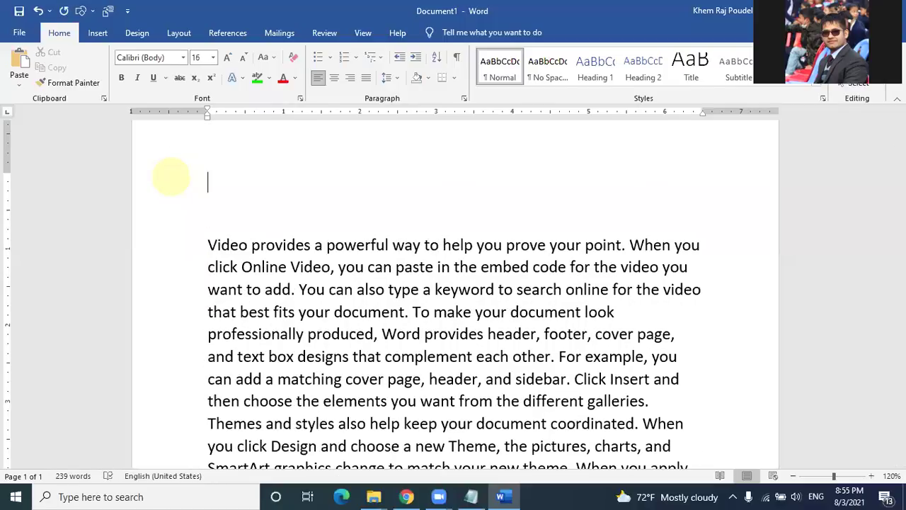
{"action": "scroll", "coordinate": [171, 176], "scroll_direction": "up", "scroll_amount": 1}
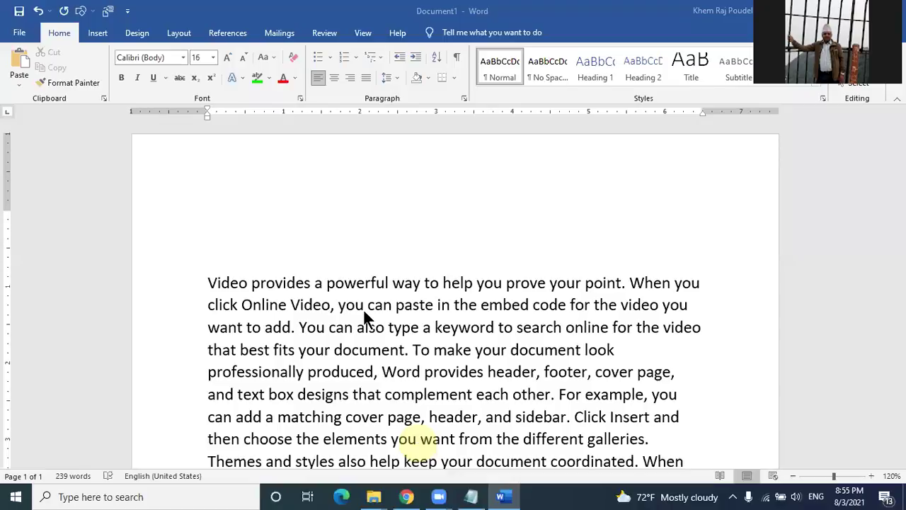
{"action": "left_click", "coordinate": [216, 246]}
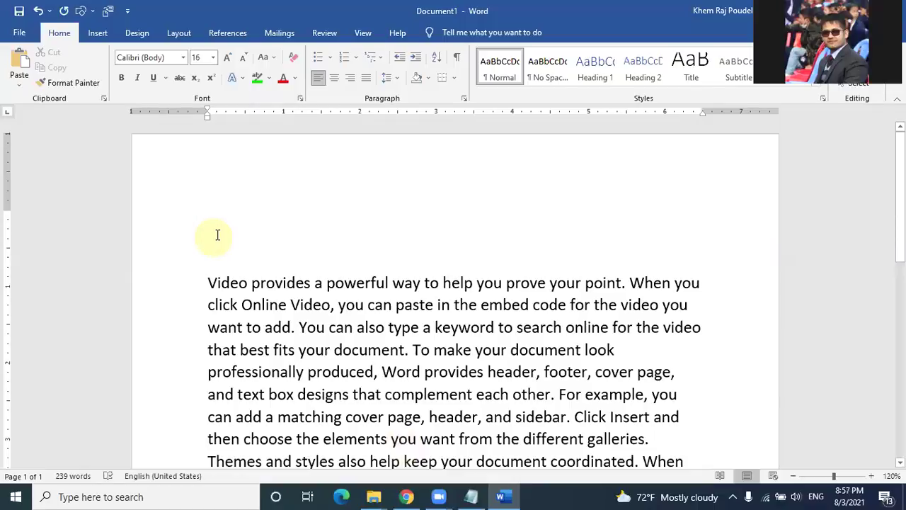
Step: Try a right-aligned 'Date:' label, then erase it and remove the empty top paragraph
{"action": "key", "text": "ctrl"}
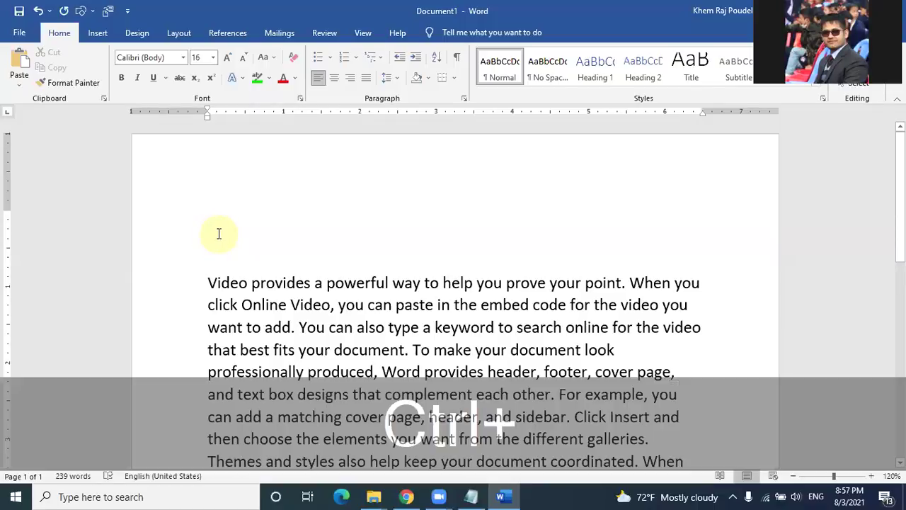
{"action": "key", "text": "ctrl+r"}
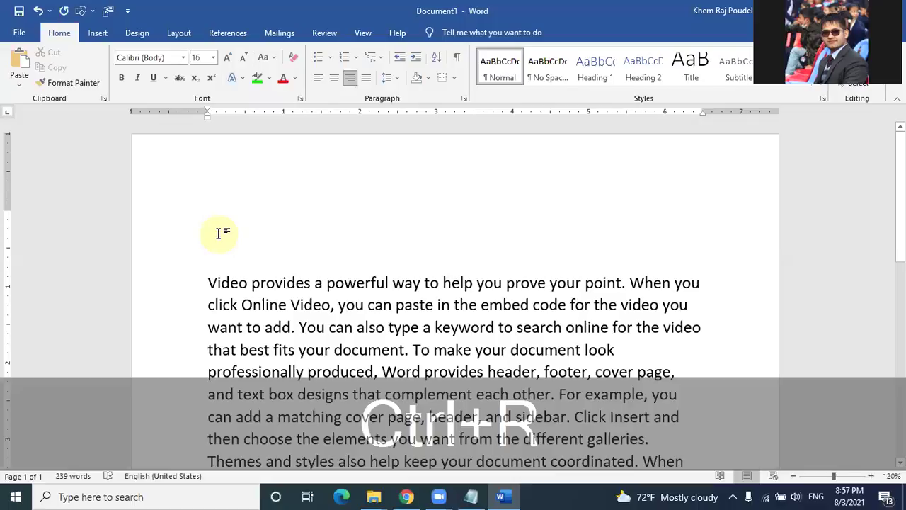
{"action": "type", "text": "Date"}
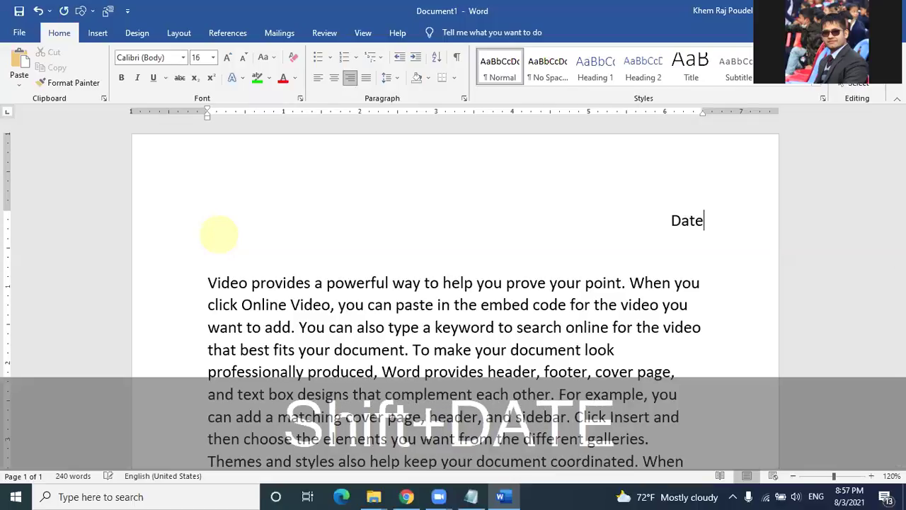
{"action": "type", "text": ":"}
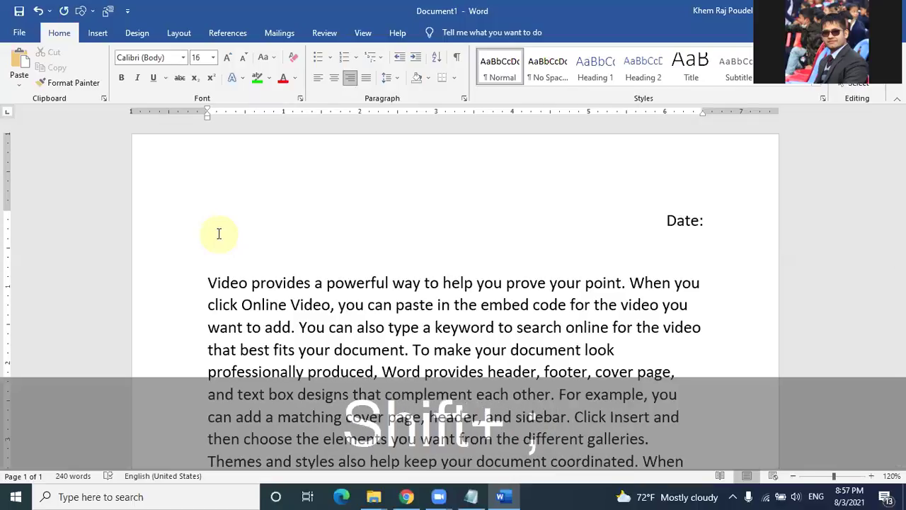
{"action": "key", "text": "BackSpace"}
{"action": "key", "text": "BackSpace"}
{"action": "key", "text": "BackSpace"}
{"action": "key", "text": "BackSpace"}
{"action": "key", "text": "BackSpace"}
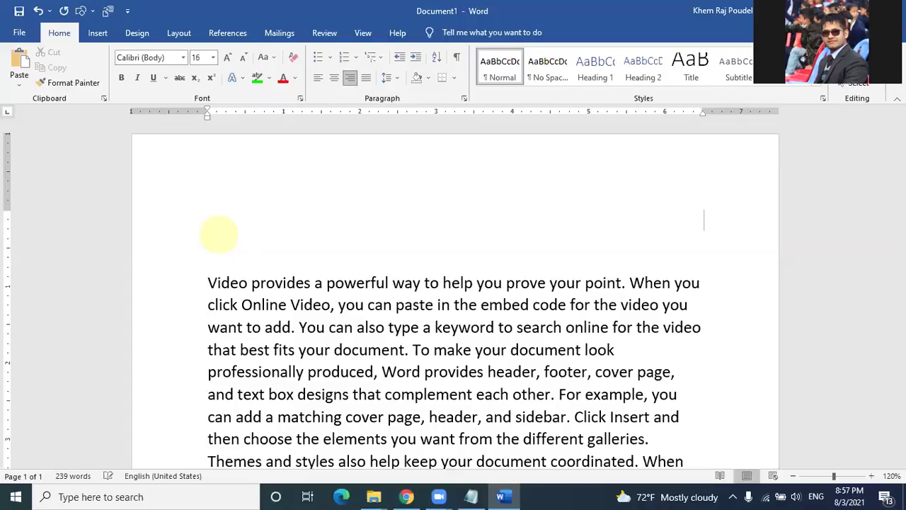
{"action": "key", "text": "ctrl+l"}
{"action": "double_click", "coordinate": [217, 230]}
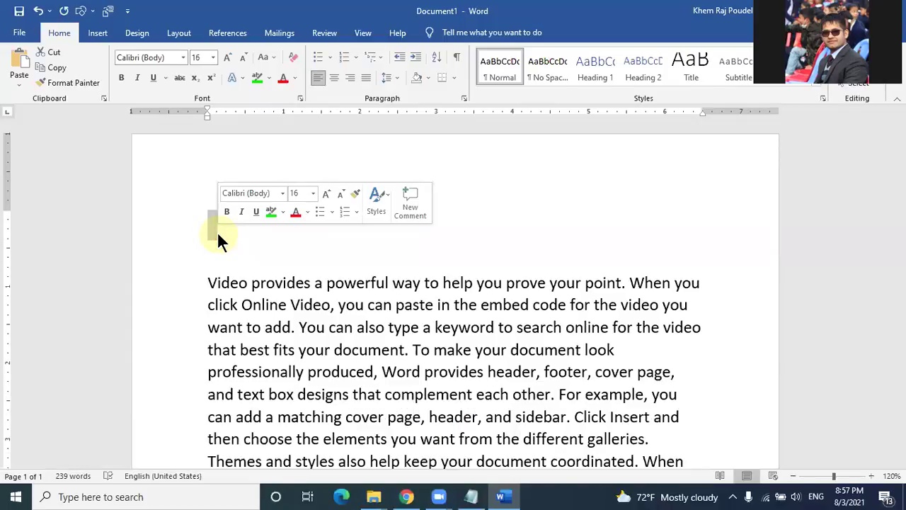
{"action": "key", "text": "BackSpace"}
Step: Clear a trial tabbed date and type a right-aligned 'Date: 2078/04/25' on the top line
{"action": "key", "text": "Tab"}
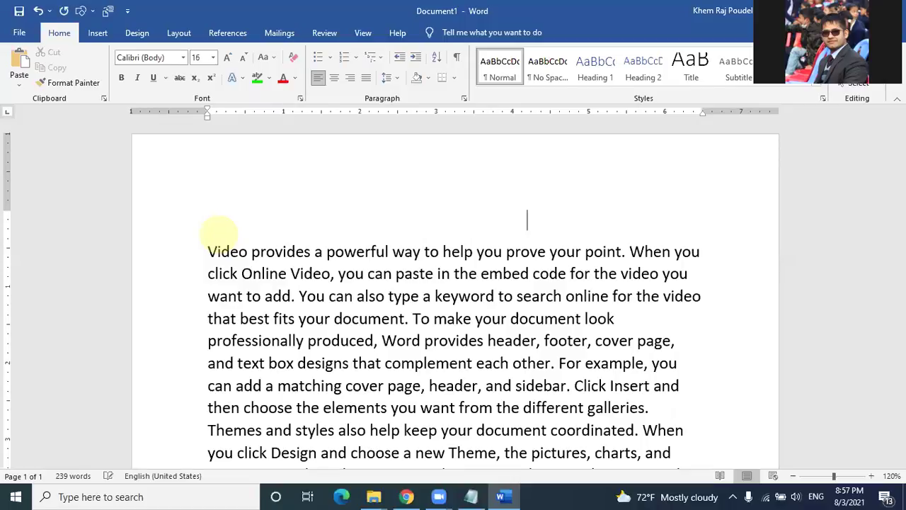
{"action": "type", "text": "Date:"}
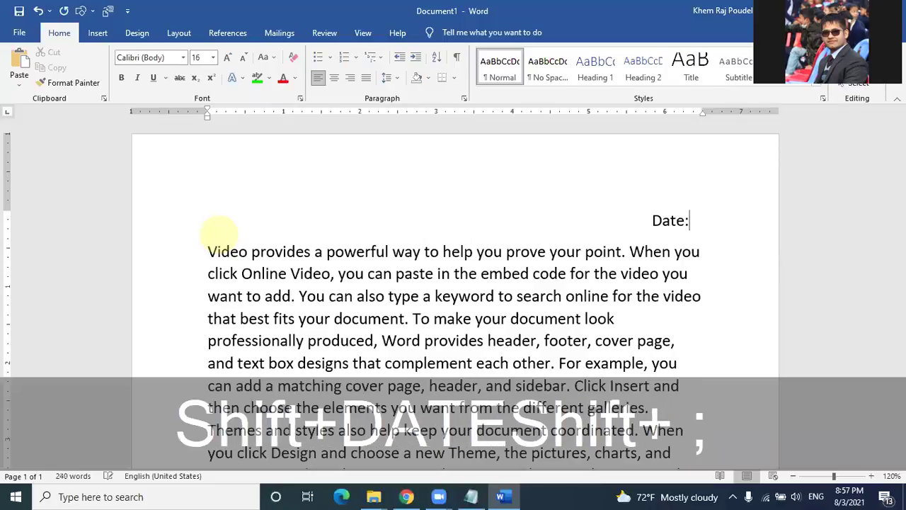
{"action": "key", "text": "Return"}
{"action": "type", "text": "2078"}
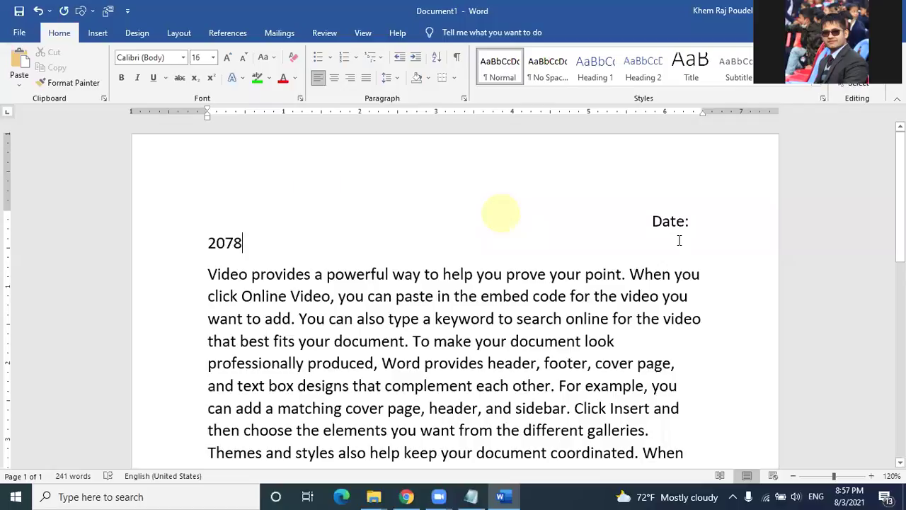
{"action": "left_click_drag", "start_coordinate": [733, 250], "coordinate": [727, 247]}
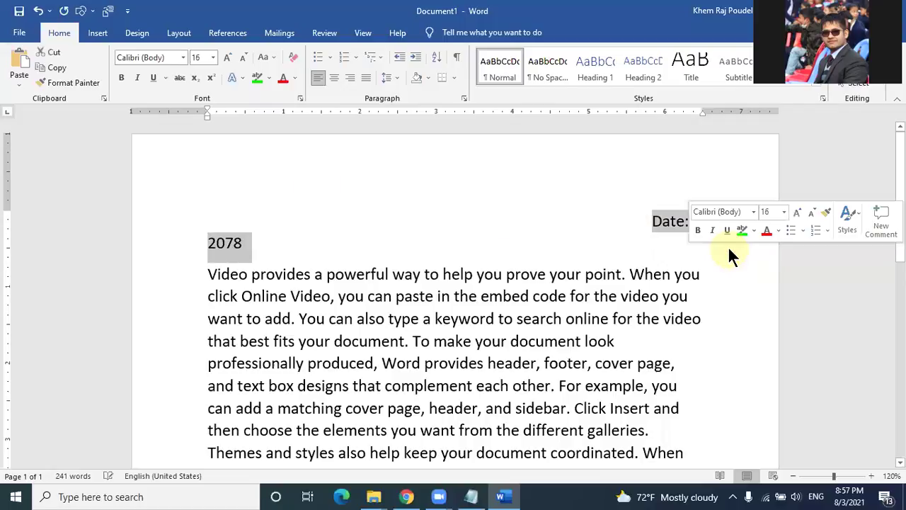
{"action": "key", "text": "Delete"}
{"action": "key", "text": "BackSpace"}
{"action": "key", "text": "BackSpace"}
{"action": "key", "text": "BackSpace"}
{"action": "key", "text": "BackSpace"}
{"action": "key", "text": "BackSpace"}
{"action": "key", "text": "BackSpace"}
{"action": "key", "text": "BackSpace"}
{"action": "key", "text": "BackSpace"}
{"action": "key", "text": "BackSpace"}
{"action": "key", "text": "BackSpace"}
{"action": "key", "text": "BackSpace"}
{"action": "key", "text": "BackSpace"}
{"action": "key", "text": "BackSpace"}
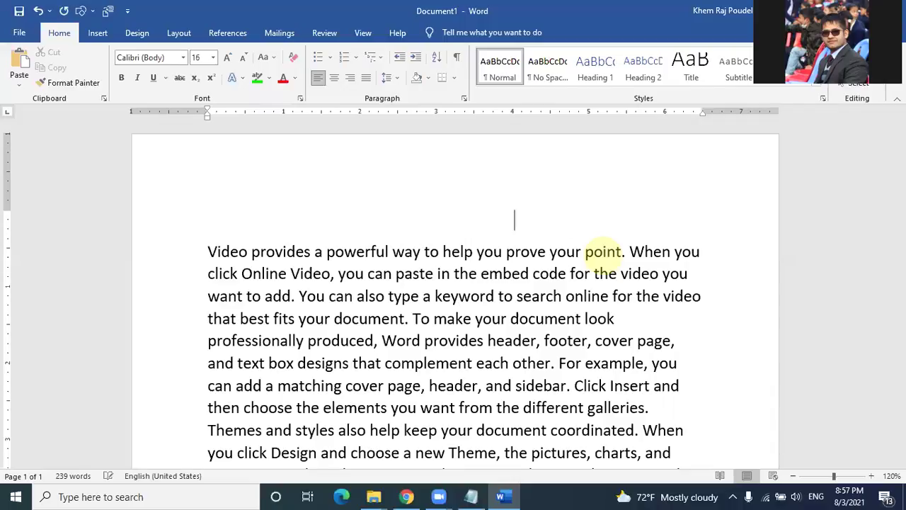
{"action": "key", "text": "BackSpace"}
{"action": "key", "text": "BackSpace"}
{"action": "key", "text": "BackSpace"}
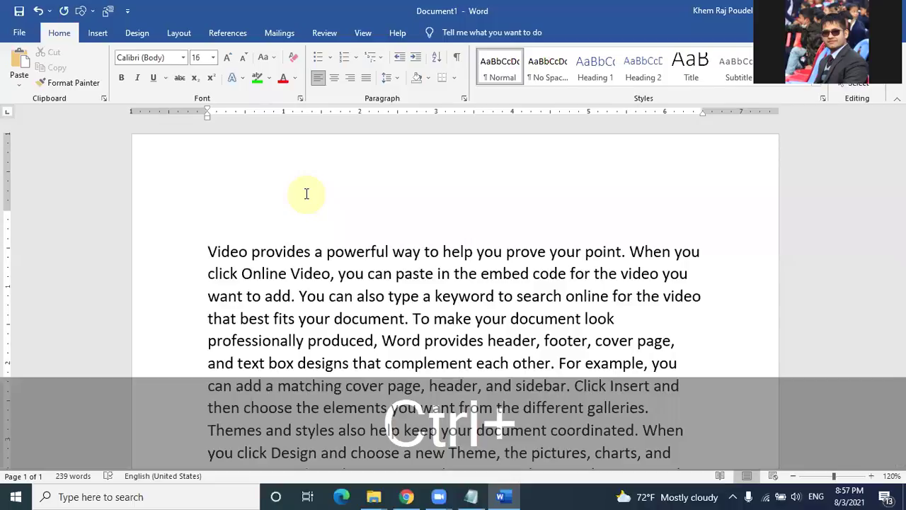
{"action": "key", "text": "ctrl+r"}
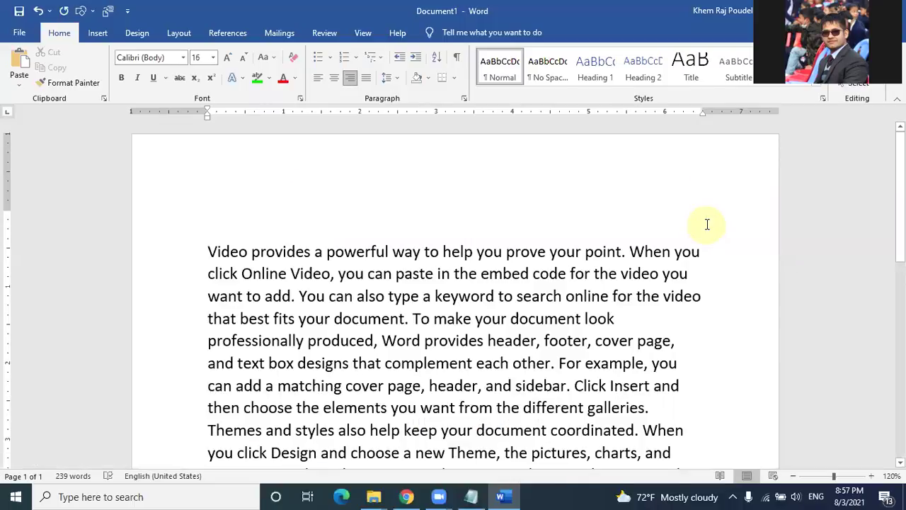
{"action": "type", "text": "Date"}
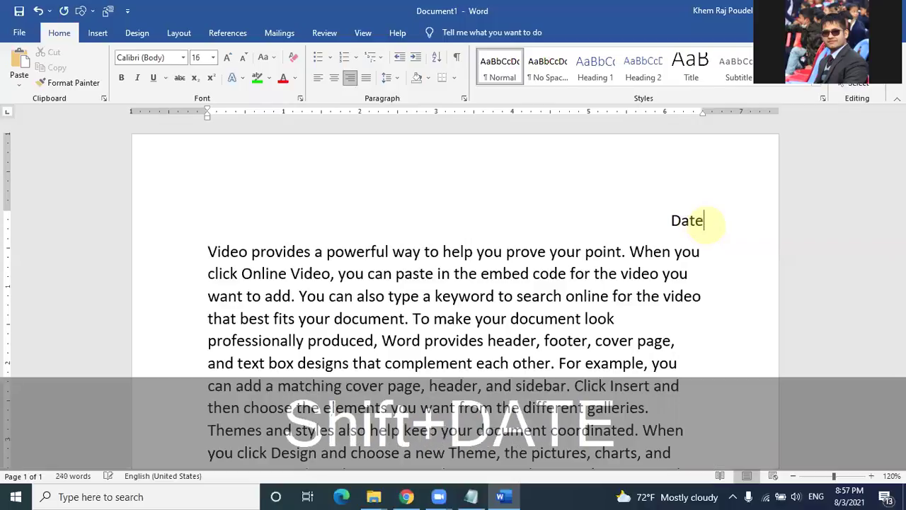
{"action": "type", "text": ": "}
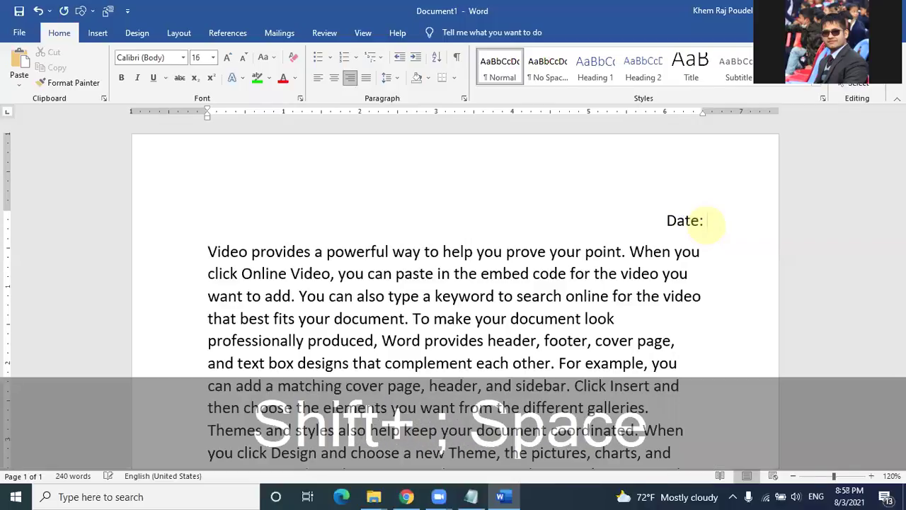
{"action": "type", "text": "2078"}
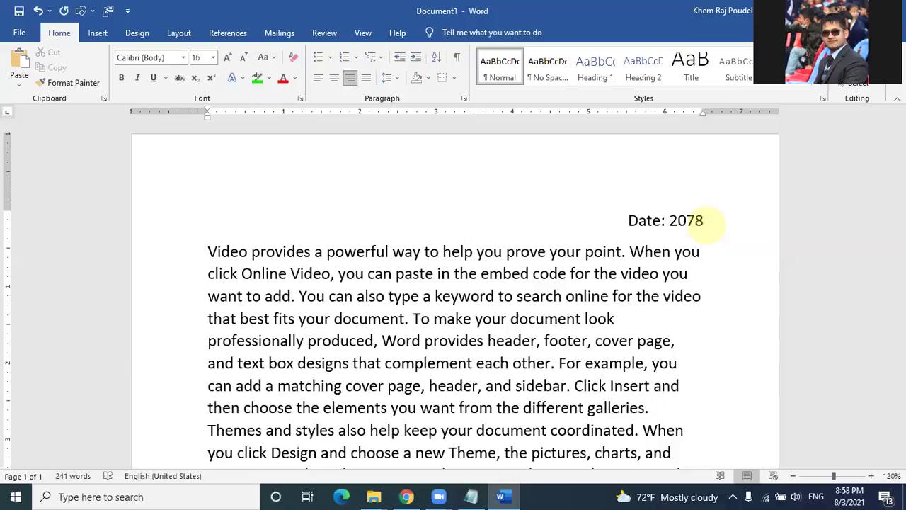
{"action": "type", "text": "/"}
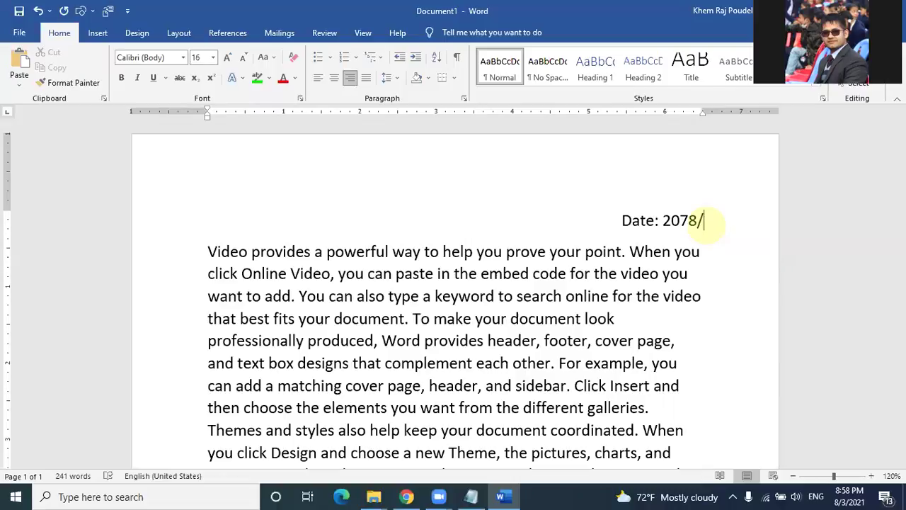
{"action": "type", "text": "04/25"}
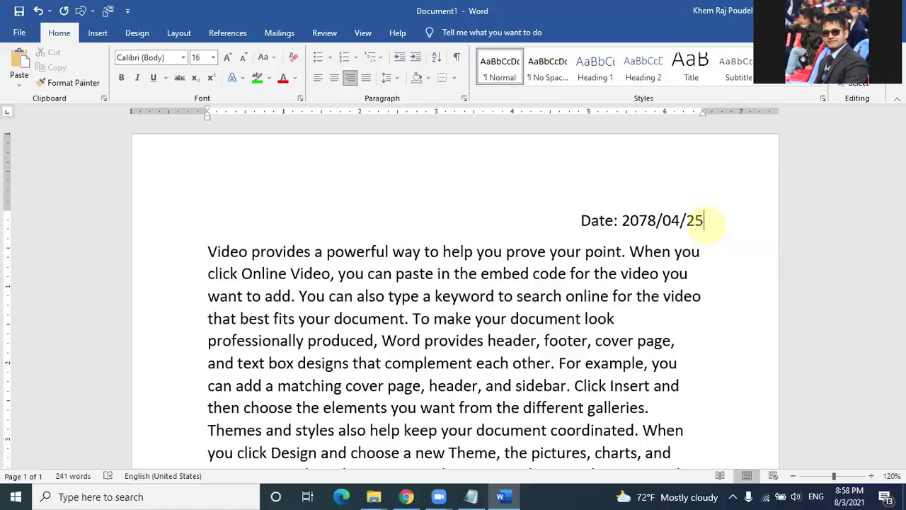
Step: Type a left-aligned 'Mr./Ms./Mrs.' line on a new line below the date
{"action": "key", "text": "Return"}
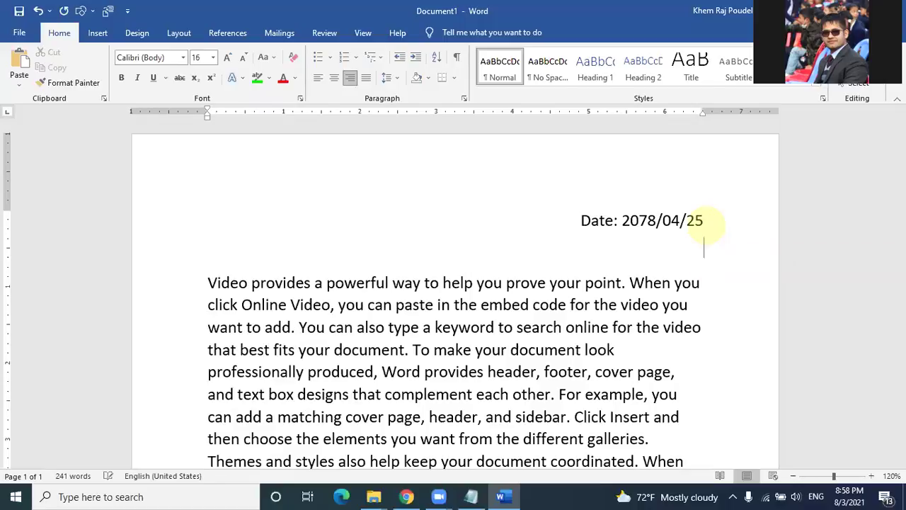
{"action": "key", "text": "ctrl+l"}
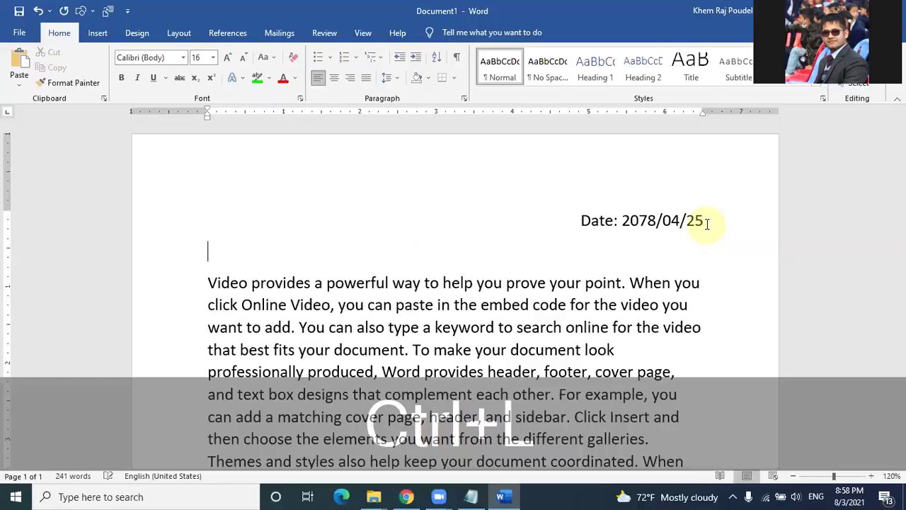
{"action": "type", "text": "M"}
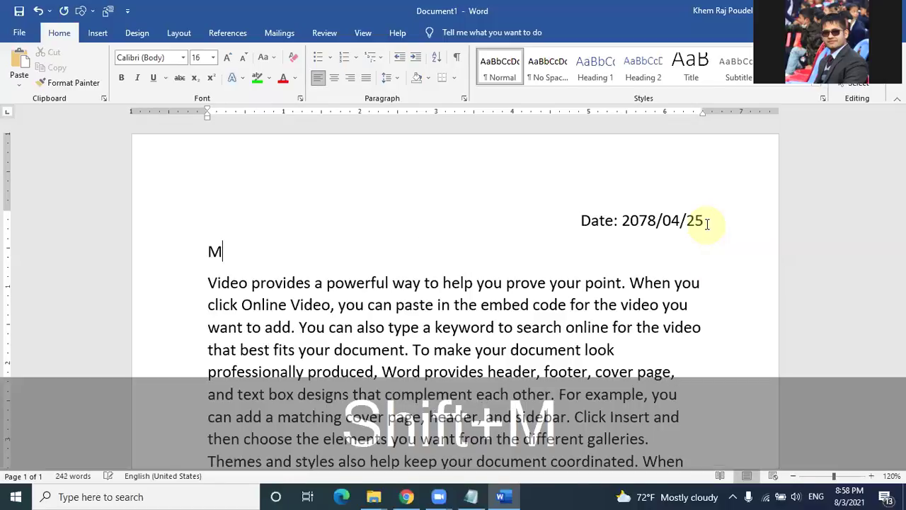
{"action": "type", "text": "r."}
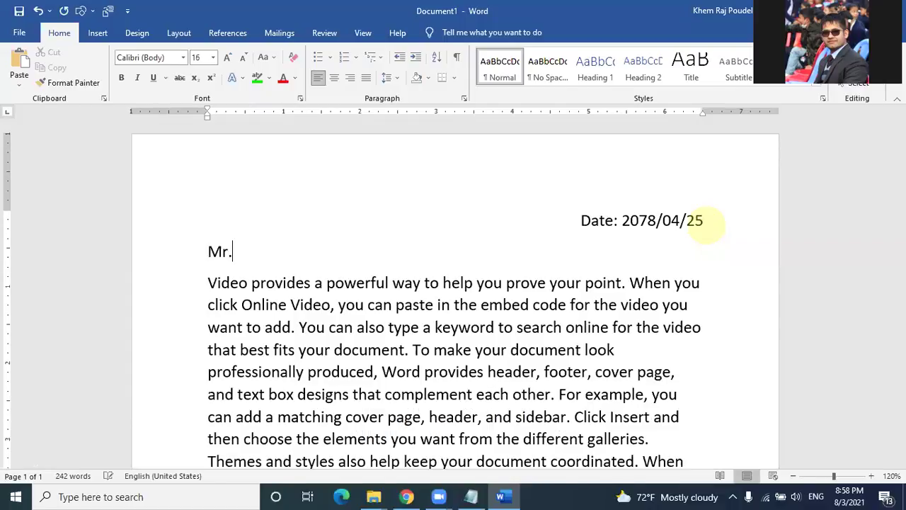
{"action": "type", "text": "/Ms./"}
{"action": "type", "text": "M"}
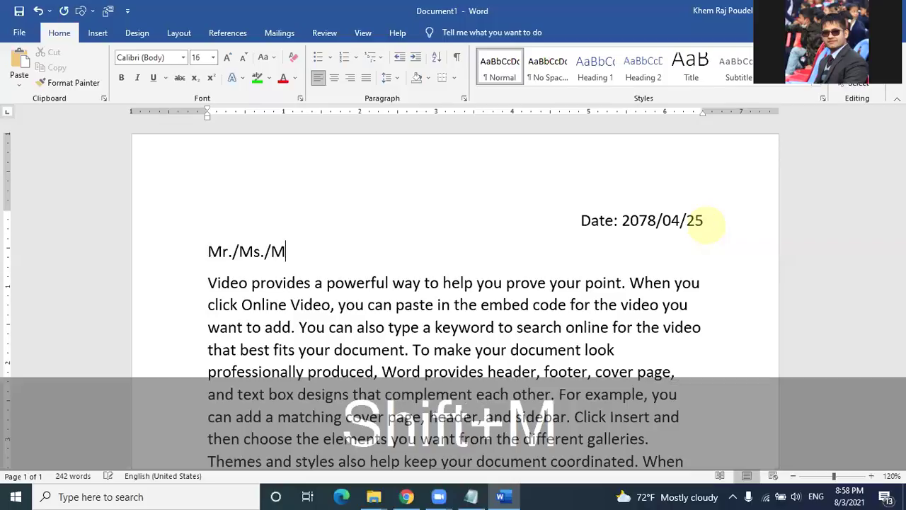
{"action": "type", "text": "rs."}
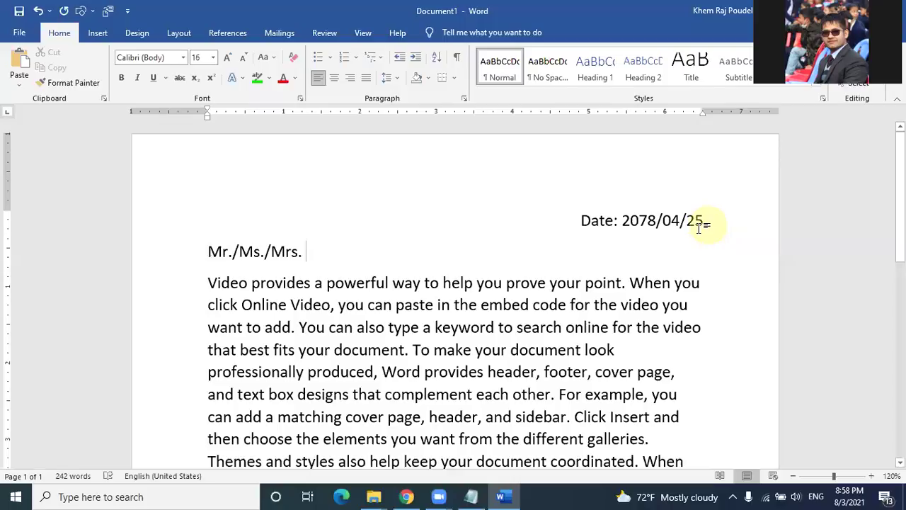
{"action": "left_click", "coordinate": [312, 251]}
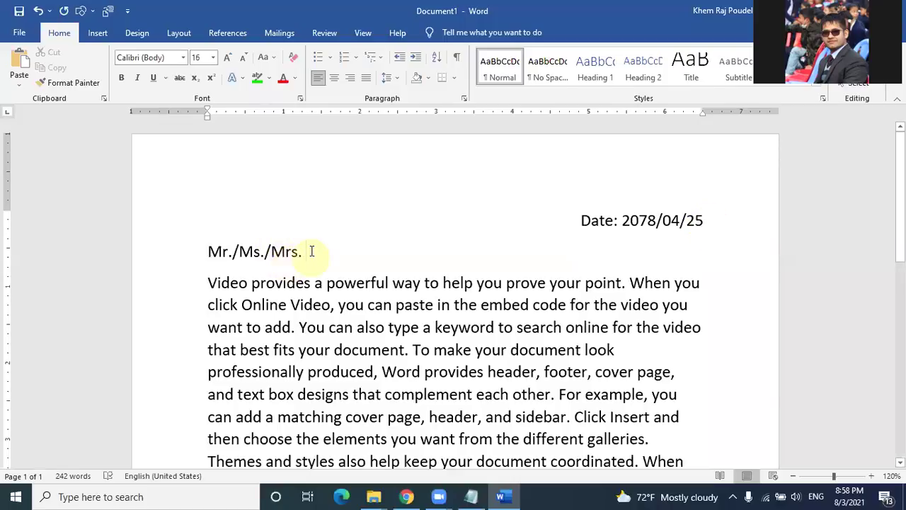
{"action": "left_click_drag", "start_coordinate": [340, 241], "coordinate": [384, 247]}
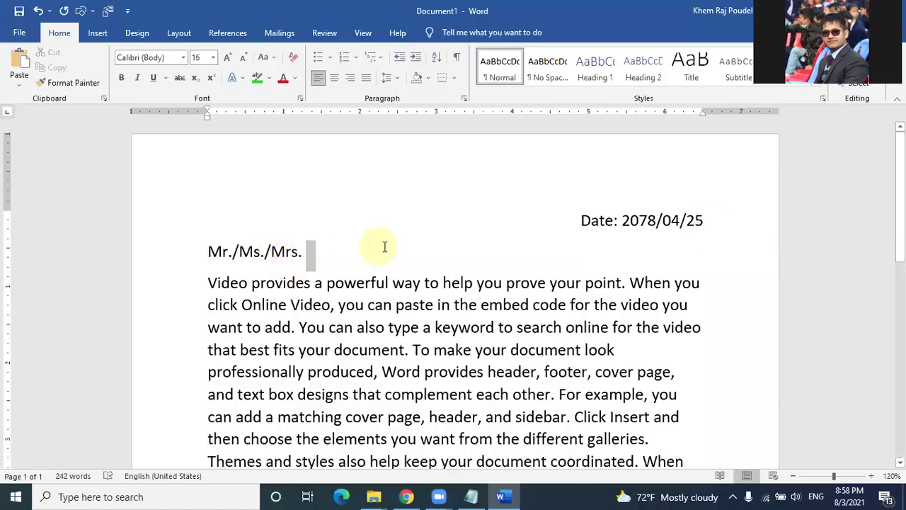
{"action": "left_click", "coordinate": [310, 249]}
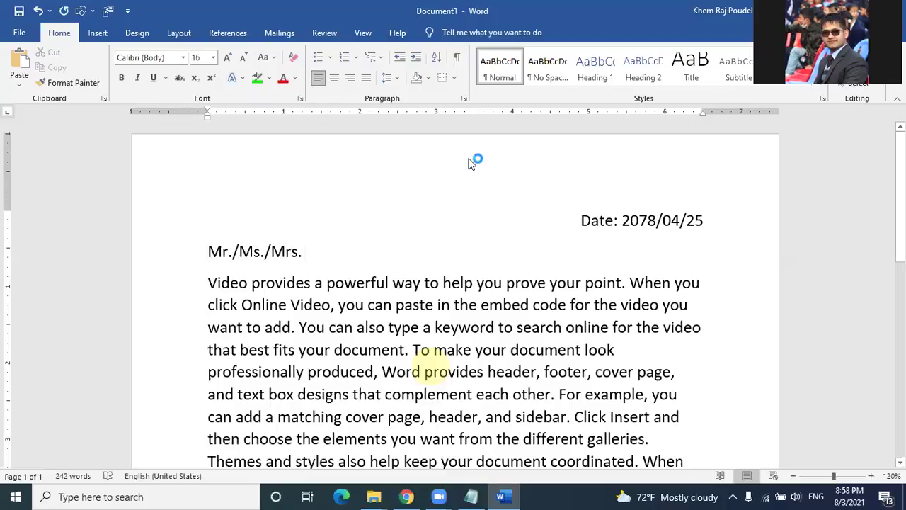
Step: Check the recipient table in data list.docx, then return to the letter after Mr./Ms./Mrs
{"action": "key", "text": "super+d"}
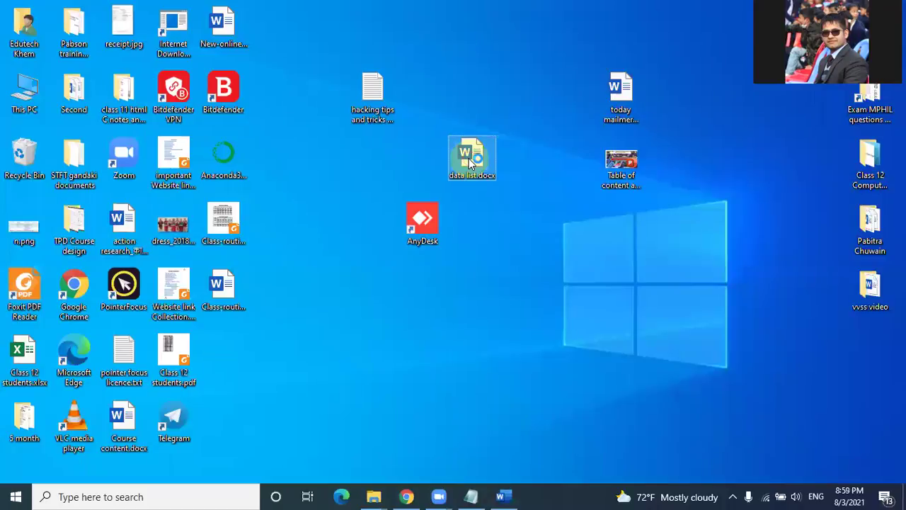
{"action": "key", "text": "super+d"}
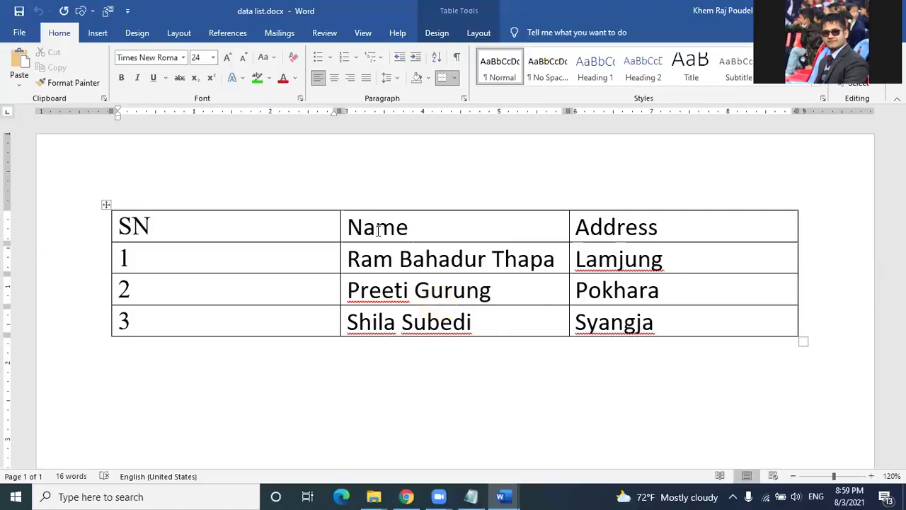
{"action": "key", "text": "alt+Tab"}
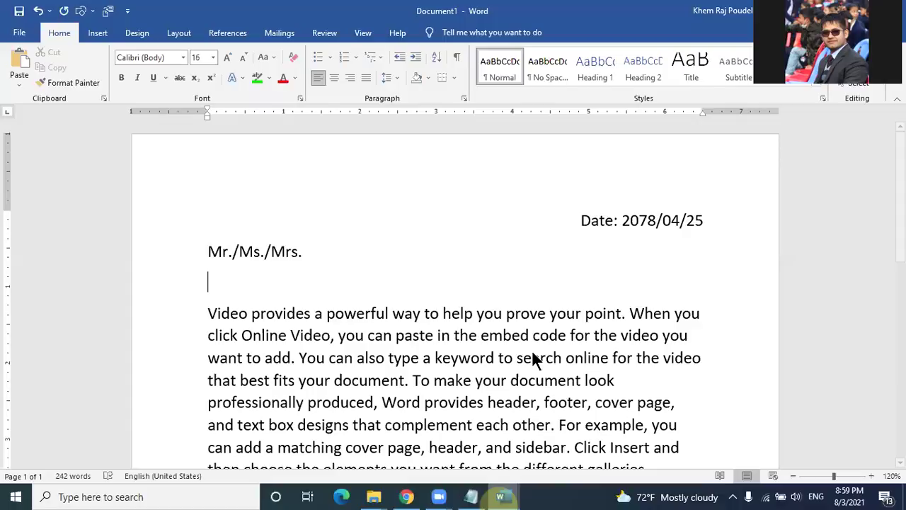
{"action": "mouse_move", "coordinate": [515, 488]}
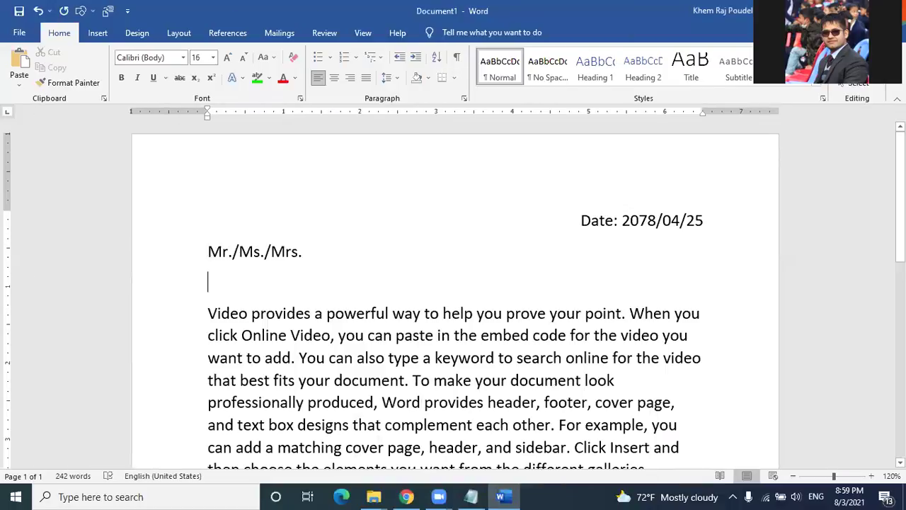
{"action": "left_click", "coordinate": [311, 251]}
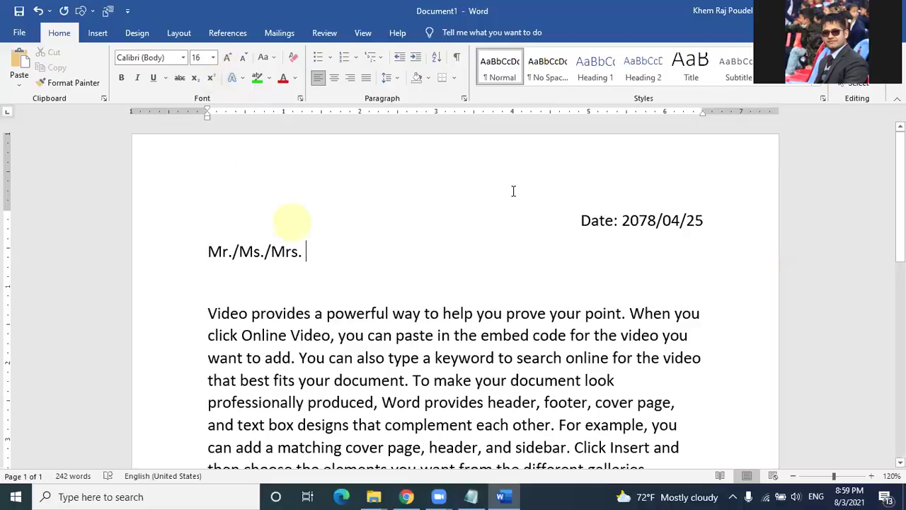
Step: Open the header and type the note 'Click mailing→select recipients→'
{"action": "left_click", "coordinate": [206, 176]}
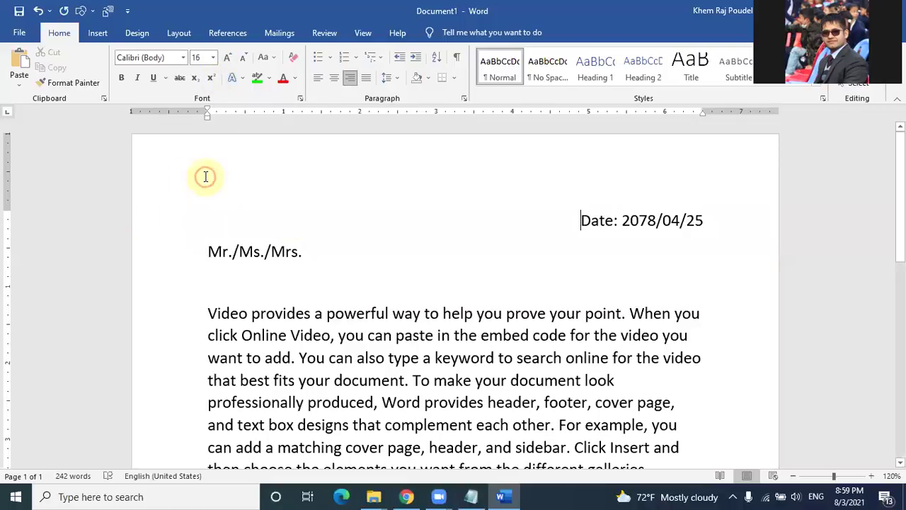
{"action": "double_click", "coordinate": [206, 176]}
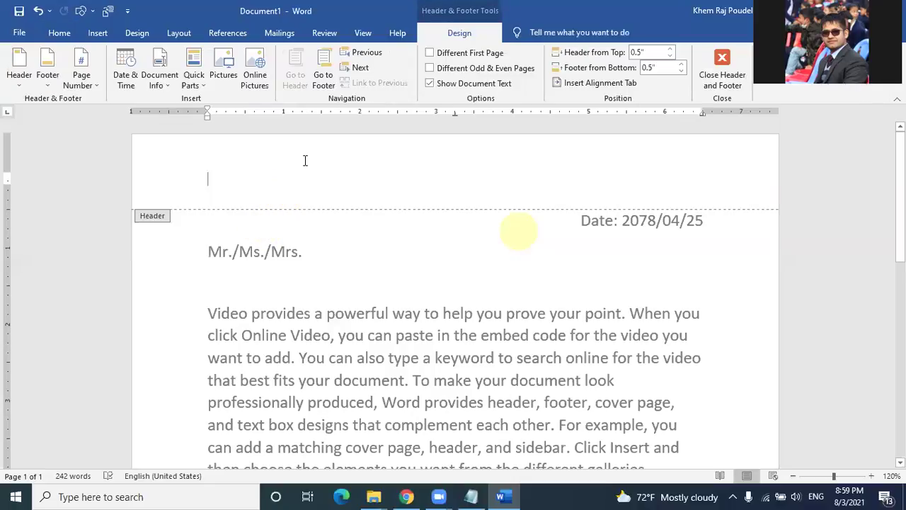
{"action": "type", "text": "C"}
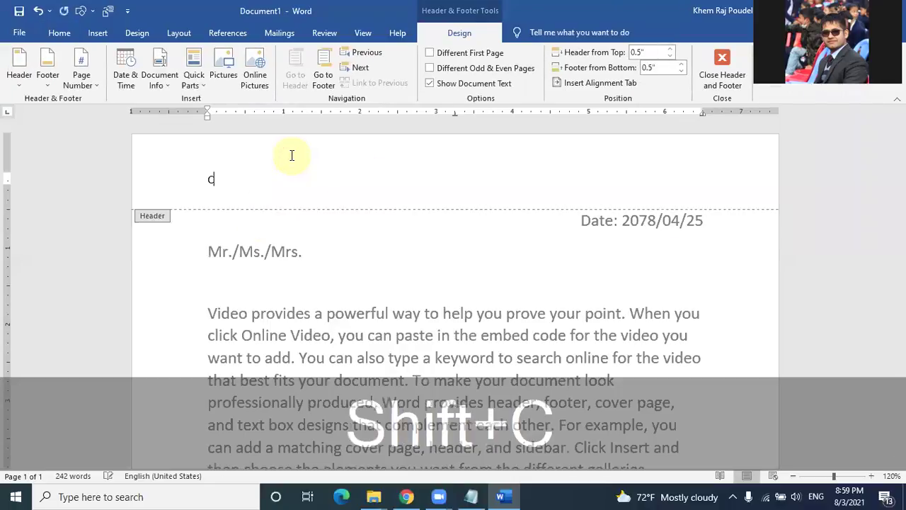
{"action": "type", "text": "lick mailing"}
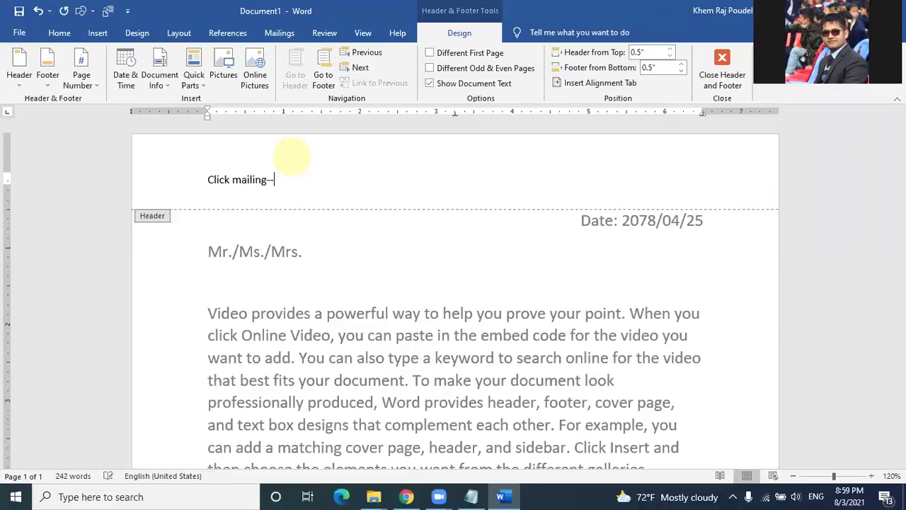
{"action": "type", "text": "--"}
{"action": "key", "text": "shift"}
{"action": "type", "text": ">"}
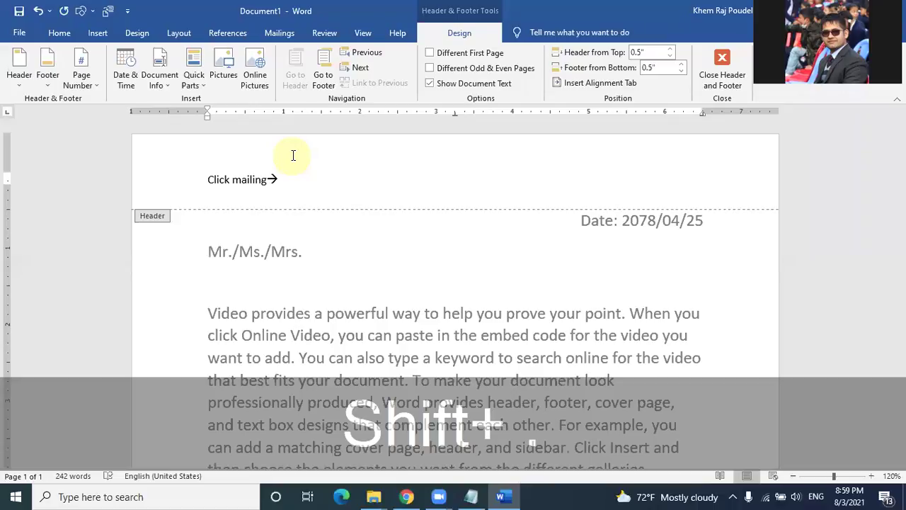
{"action": "left_click", "coordinate": [280, 34]}
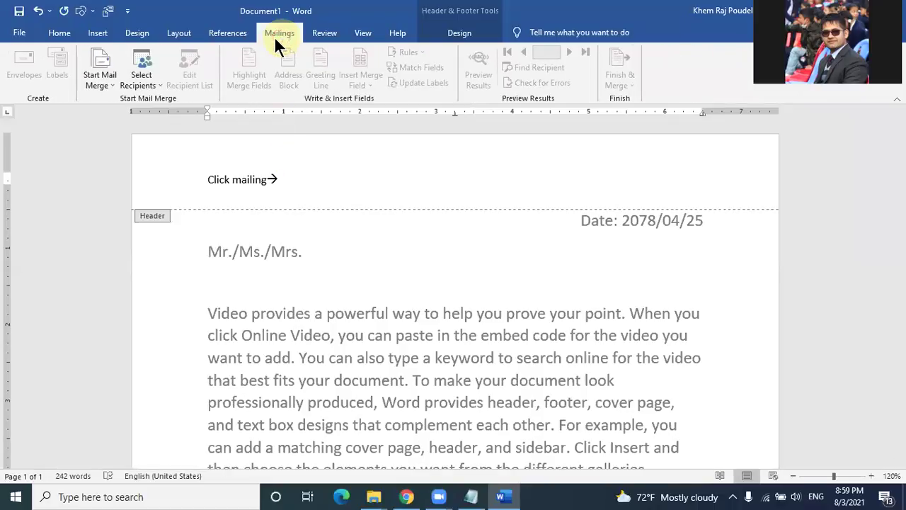
{"action": "type", "text": "select recip"}
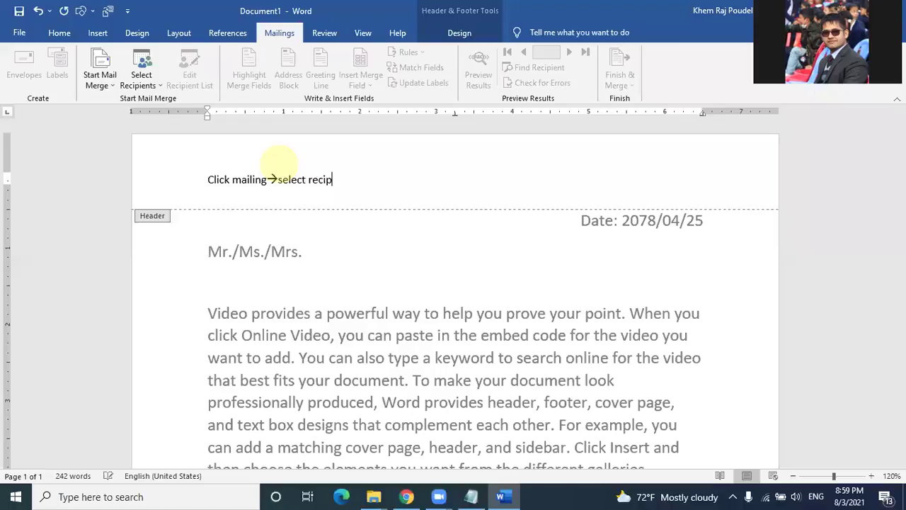
{"action": "type", "text": "ients"}
{"action": "type", "text": "-->"}
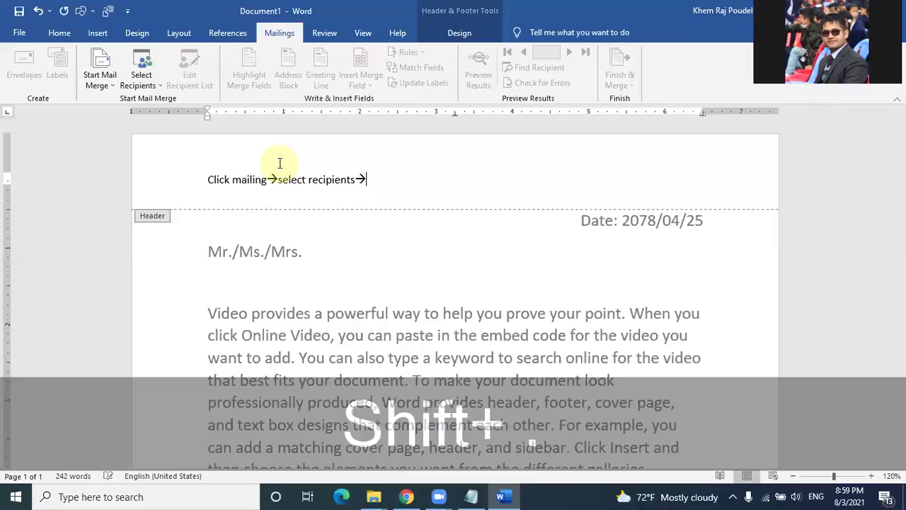
Step: Extend the note with 'Use an existing list→ file choose from location' and return to the body
{"action": "left_click", "coordinate": [162, 82]}
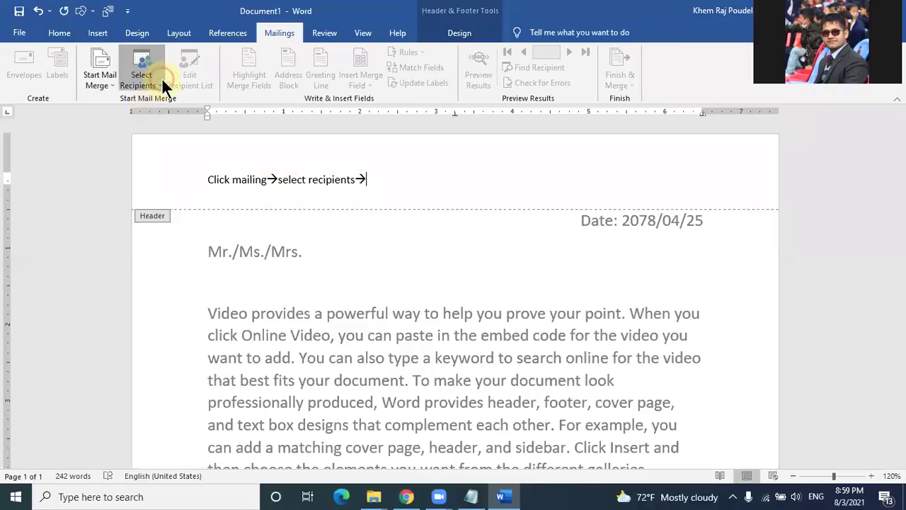
{"action": "left_click", "coordinate": [399, 175]}
{"action": "type", "text": "Use an existing list"}
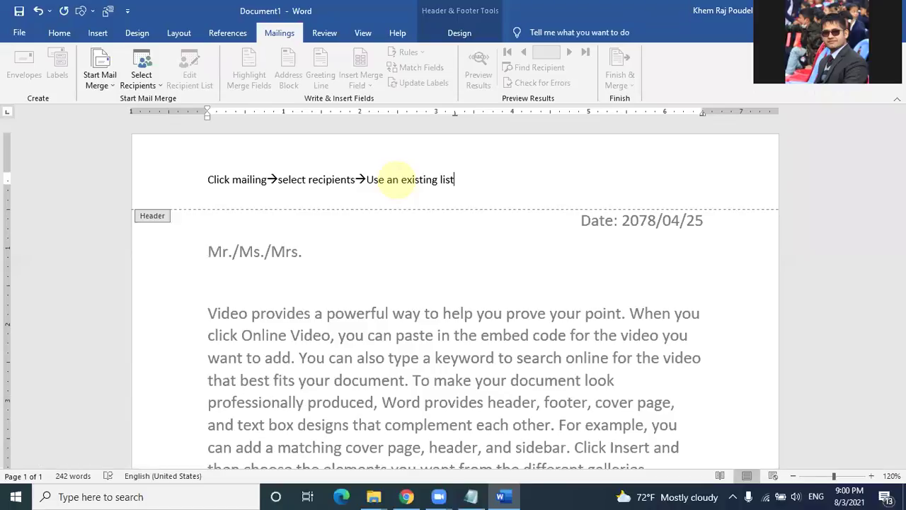
{"action": "type", "text": "-->"}
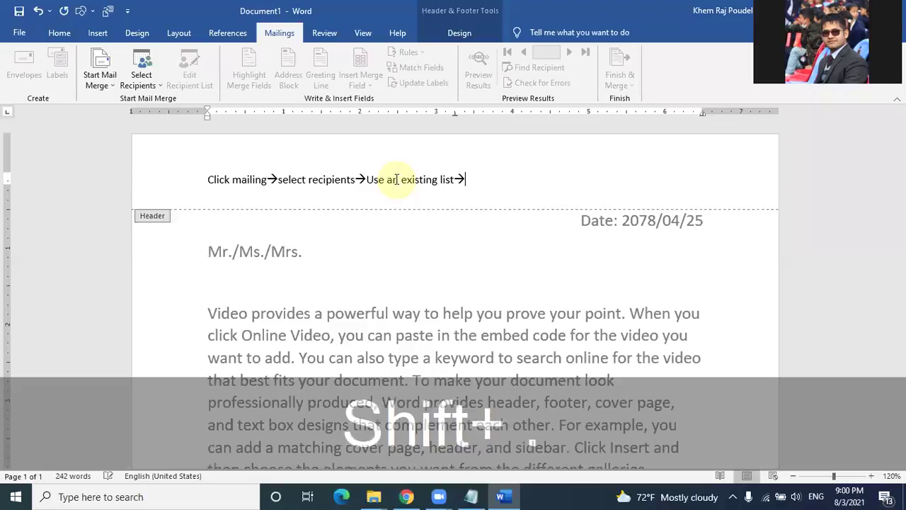
{"action": "type", "text": " file "}
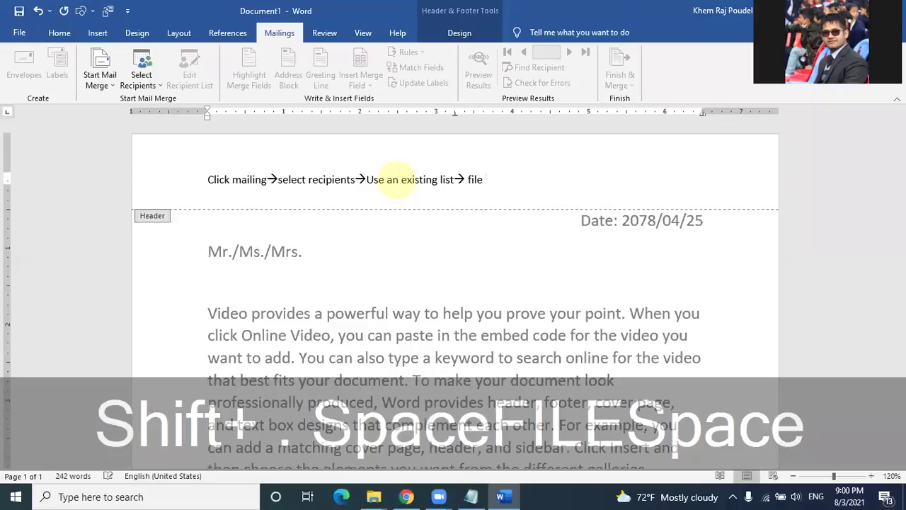
{"action": "type", "text": "choose from location"}
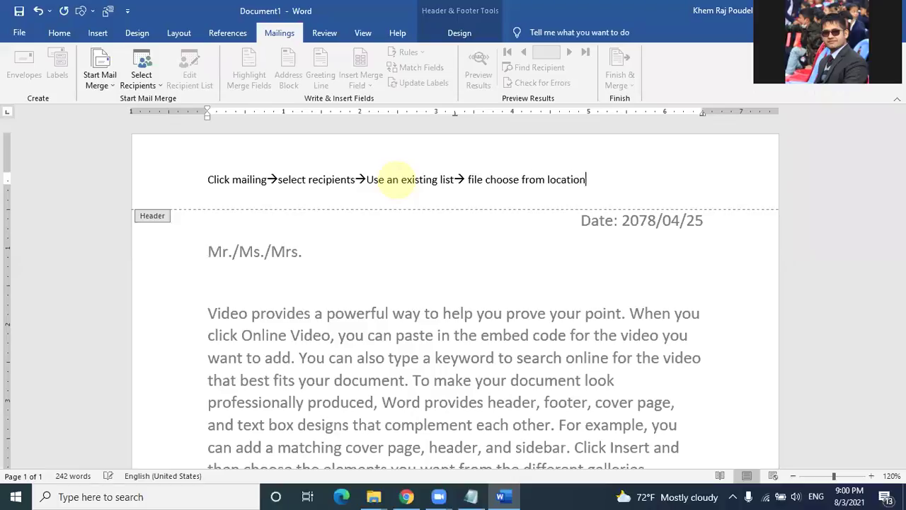
{"action": "double_click", "coordinate": [401, 251]}
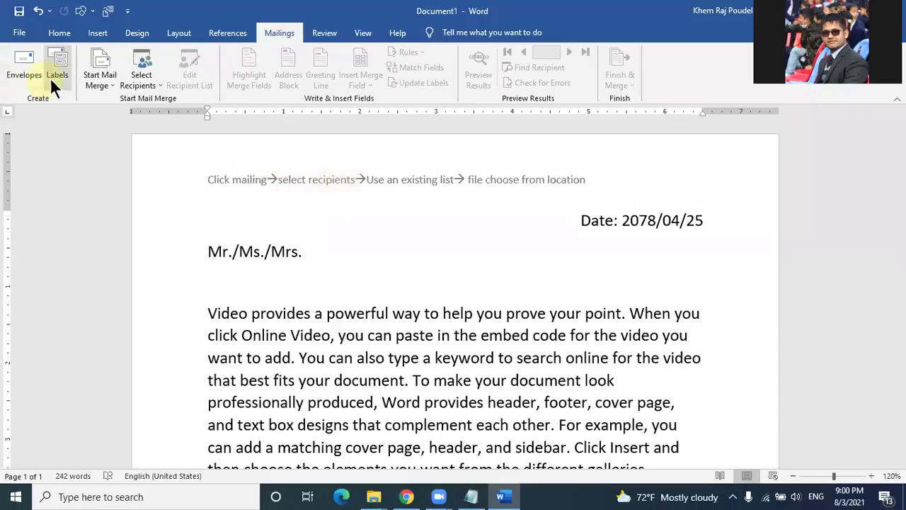
Step: Use an Existing List and open data list.docx from the Desktop as the recipient source
{"action": "left_click", "coordinate": [147, 87]}
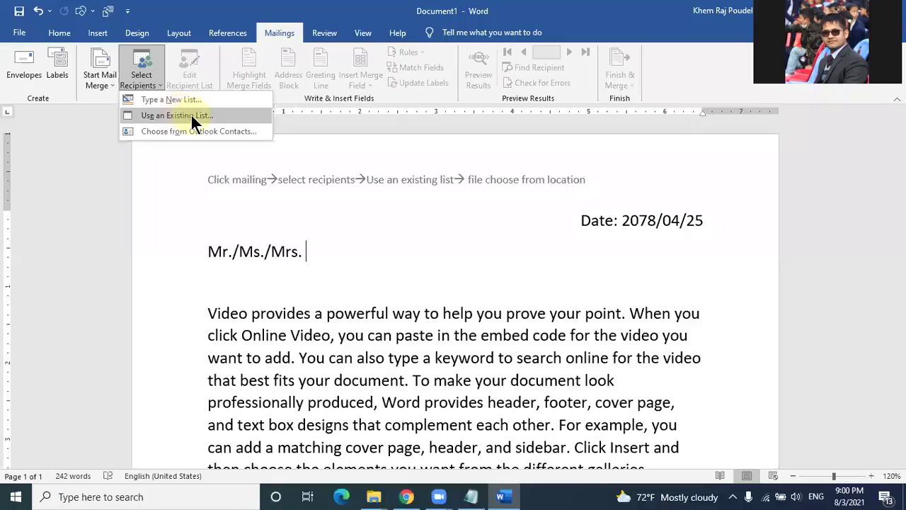
{"action": "left_click", "coordinate": [193, 117]}
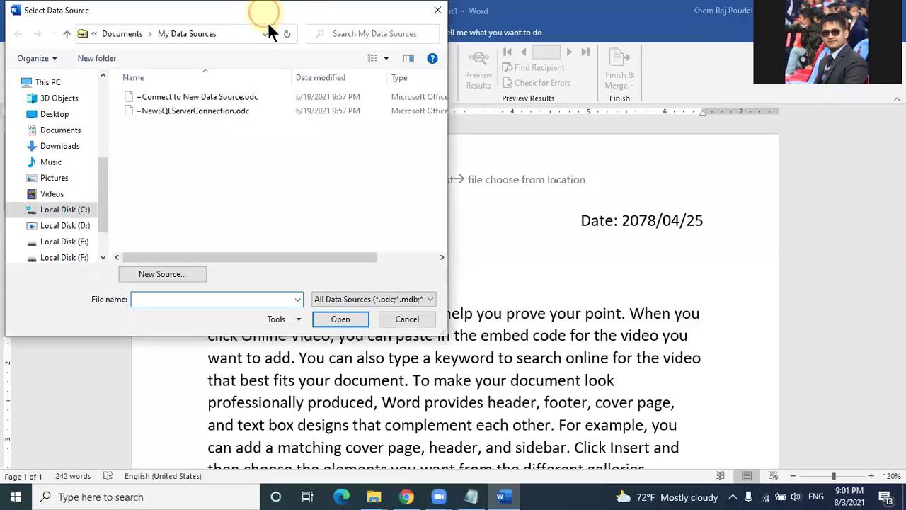
{"action": "left_click_drag", "start_coordinate": [267, 13], "coordinate": [409, 223]}
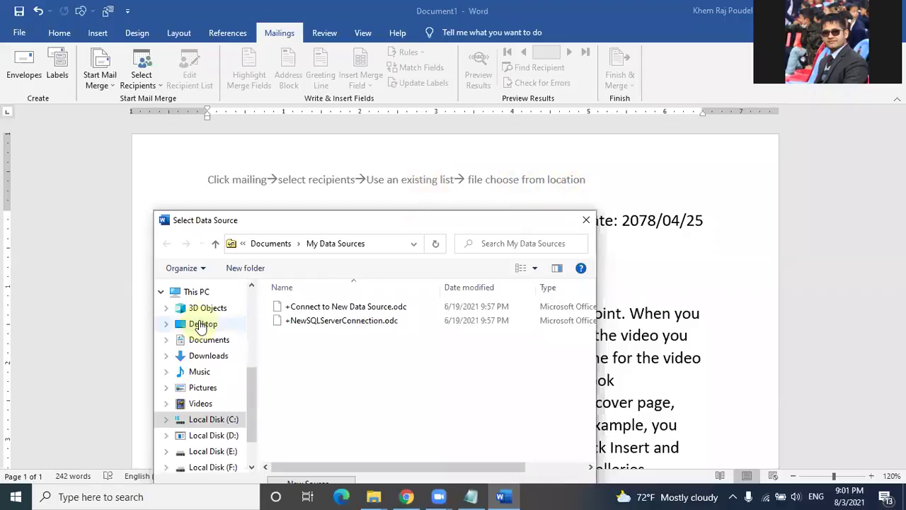
{"action": "left_click", "coordinate": [203, 324]}
{"action": "left_click_drag", "start_coordinate": [390, 220], "coordinate": [425, 81]}
{"action": "scroll", "coordinate": [407, 250], "scroll_direction": "down", "scroll_amount": 3}
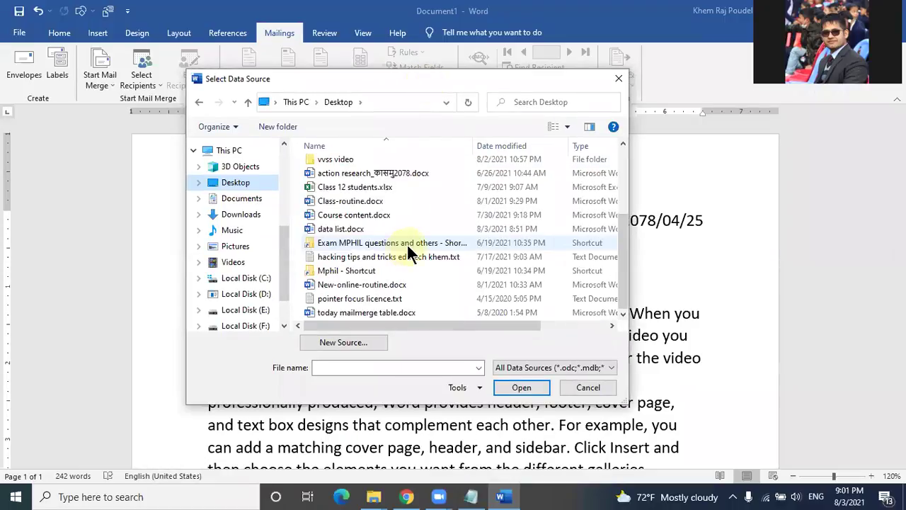
{"action": "left_click", "coordinate": [352, 230]}
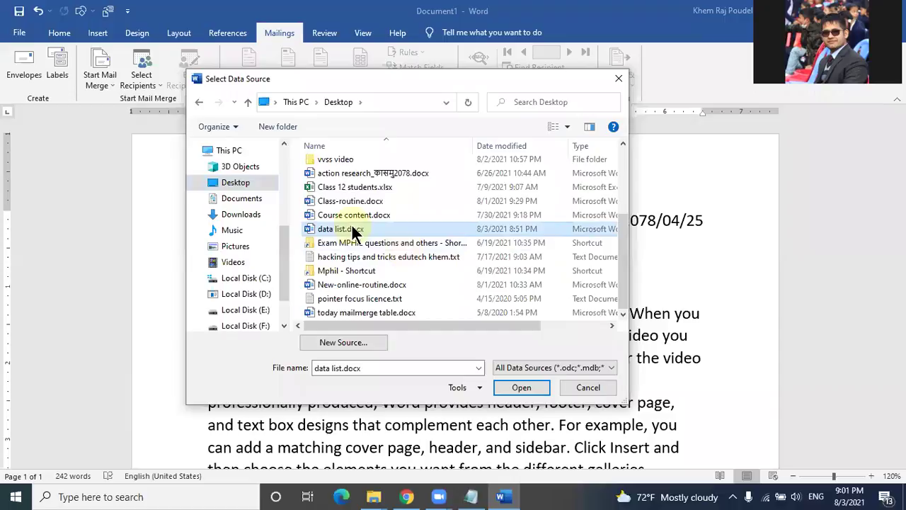
{"action": "double_click", "coordinate": [352, 231]}
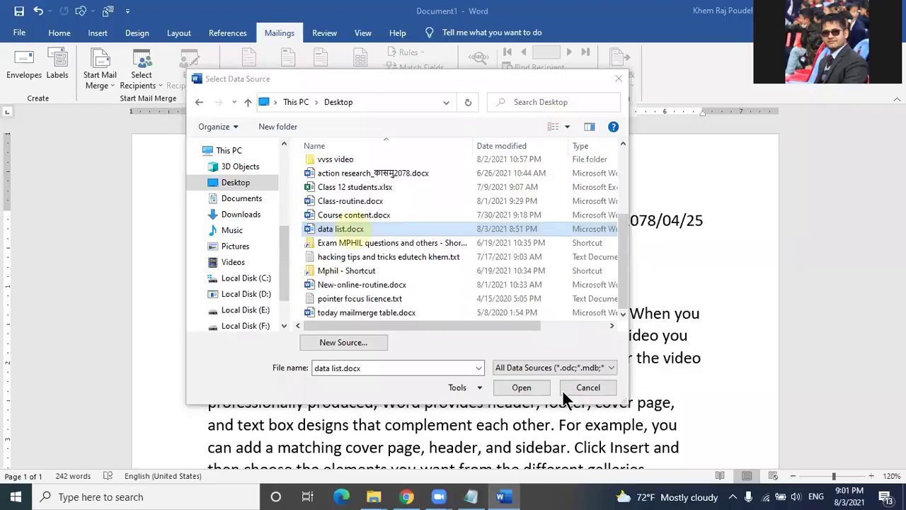
{"action": "left_click", "coordinate": [523, 387]}
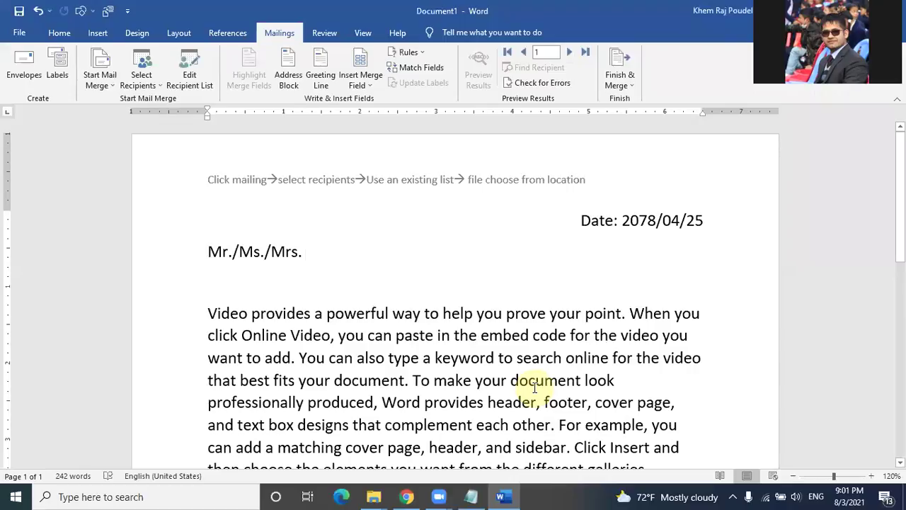
{"action": "left_click", "coordinate": [208, 145]}
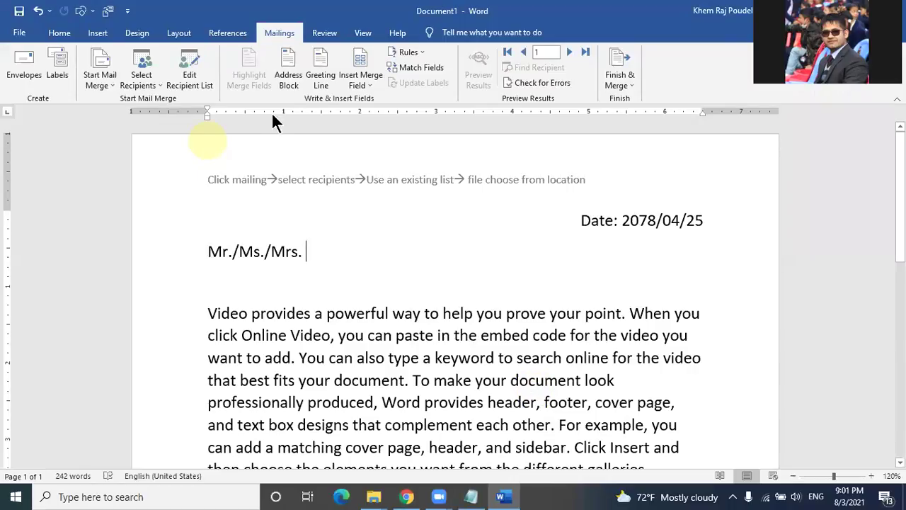
{"action": "left_click", "coordinate": [370, 70]}
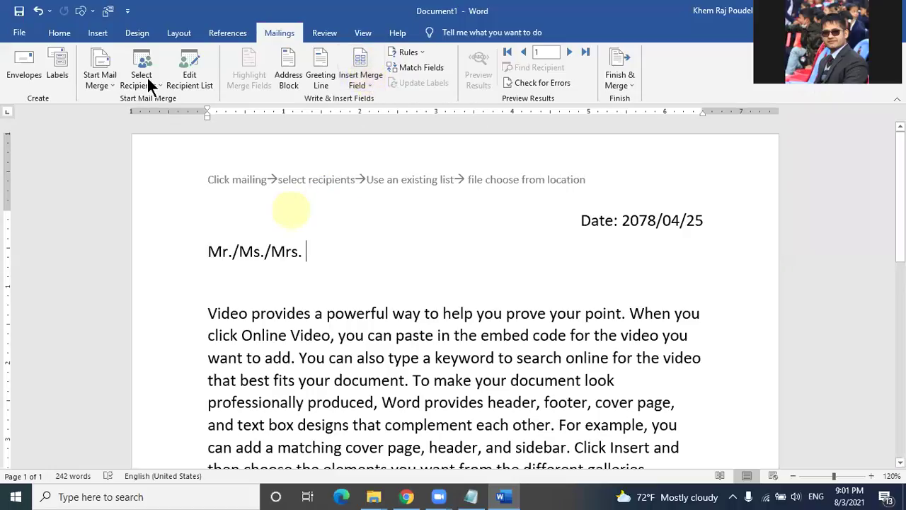
{"action": "left_click", "coordinate": [63, 33]}
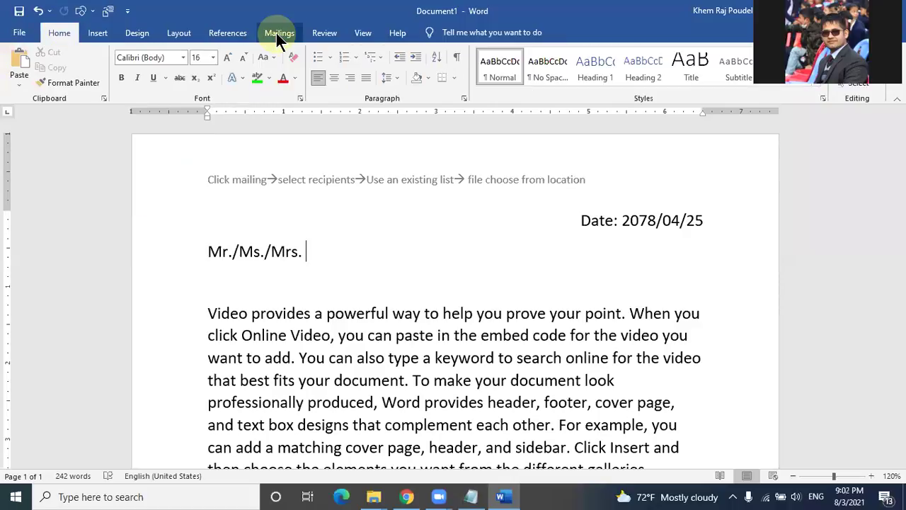
{"action": "left_click", "coordinate": [276, 33]}
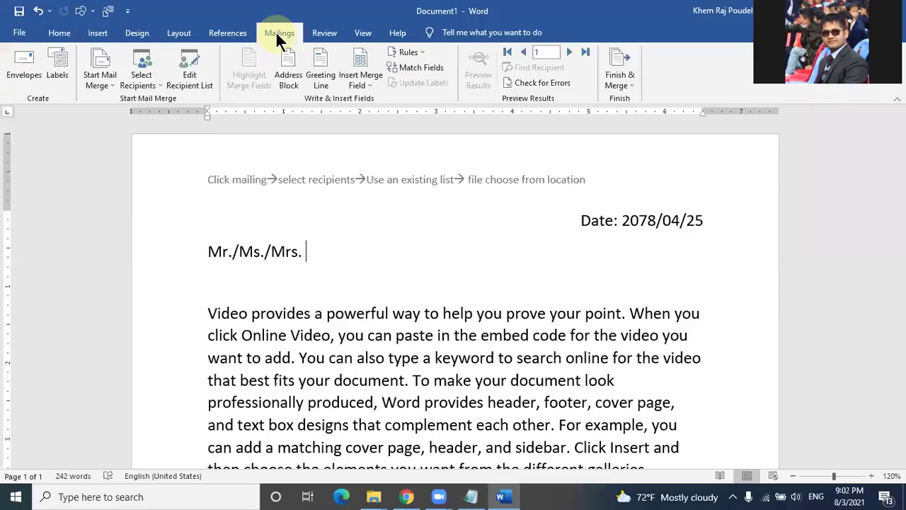
{"action": "left_click", "coordinate": [142, 81]}
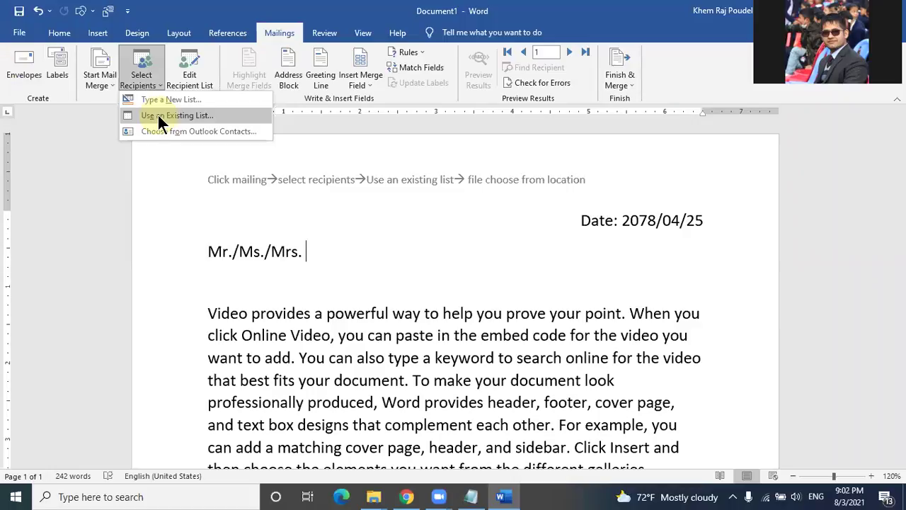
{"action": "left_click", "coordinate": [157, 114]}
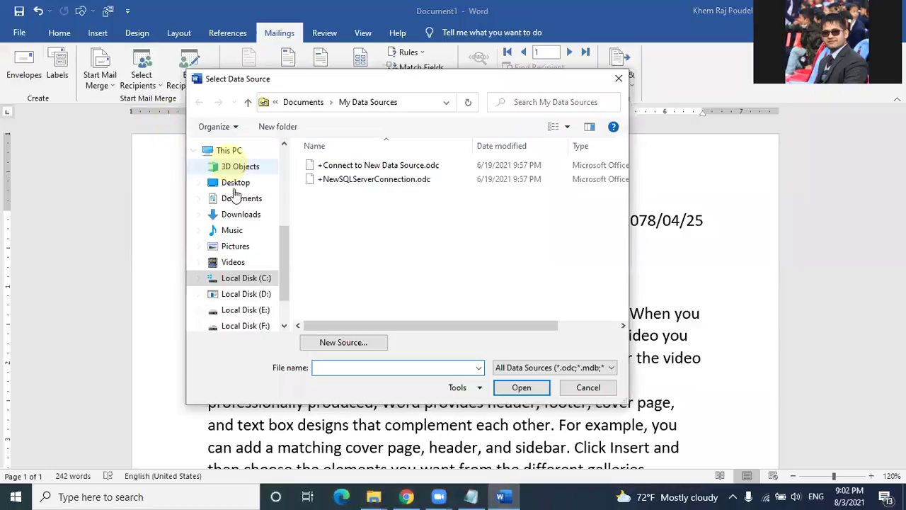
{"action": "left_click", "coordinate": [234, 188]}
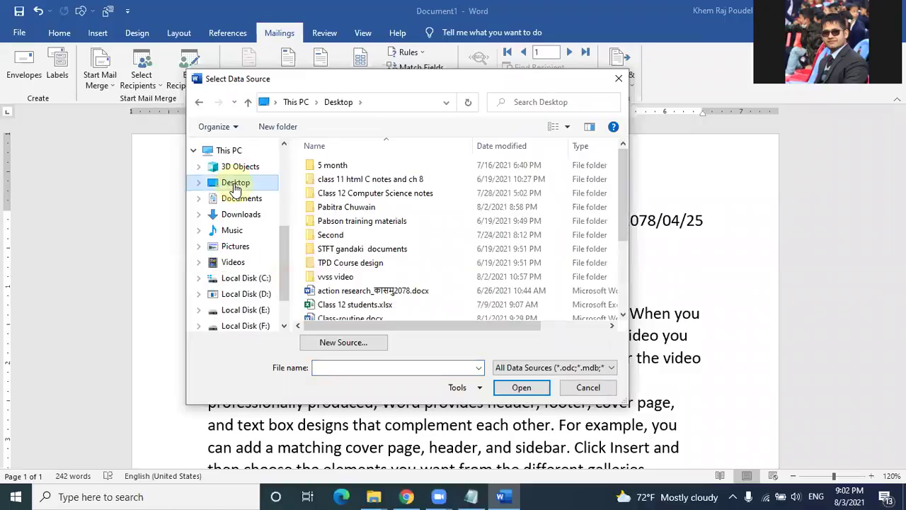
{"action": "scroll", "coordinate": [345, 191], "scroll_direction": "down", "scroll_amount": 3}
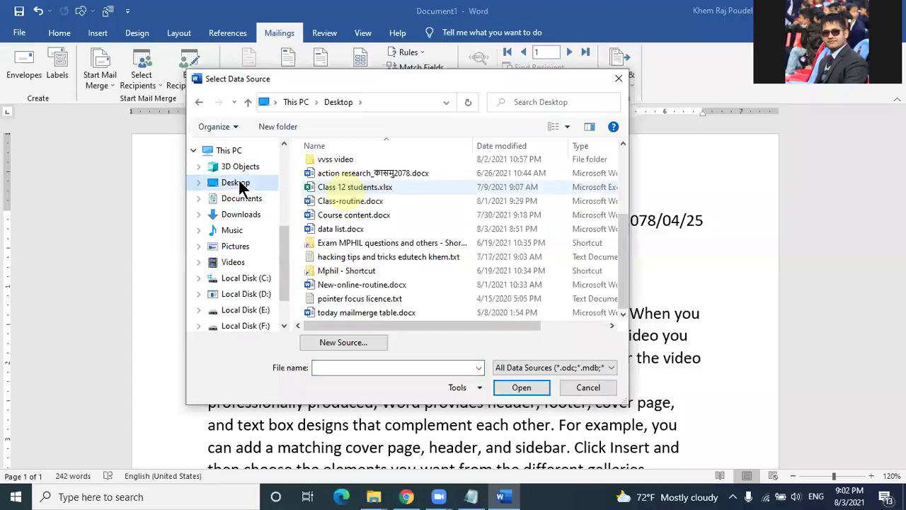
{"action": "left_click", "coordinate": [356, 230]}
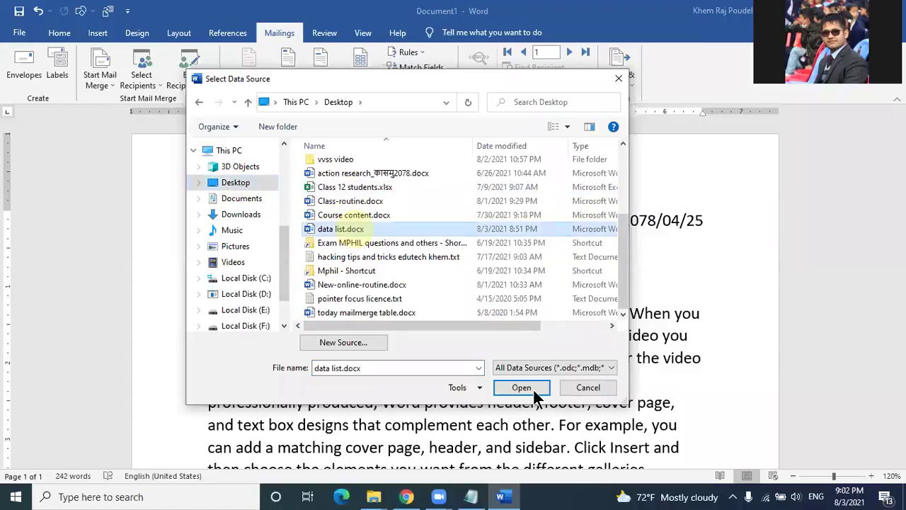
{"action": "left_click", "coordinate": [531, 398]}
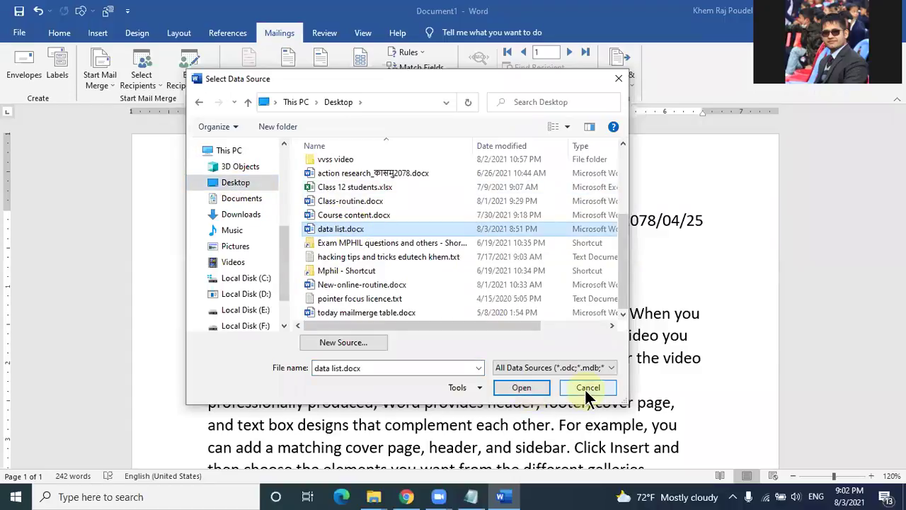
{"action": "left_click", "coordinate": [394, 464]}
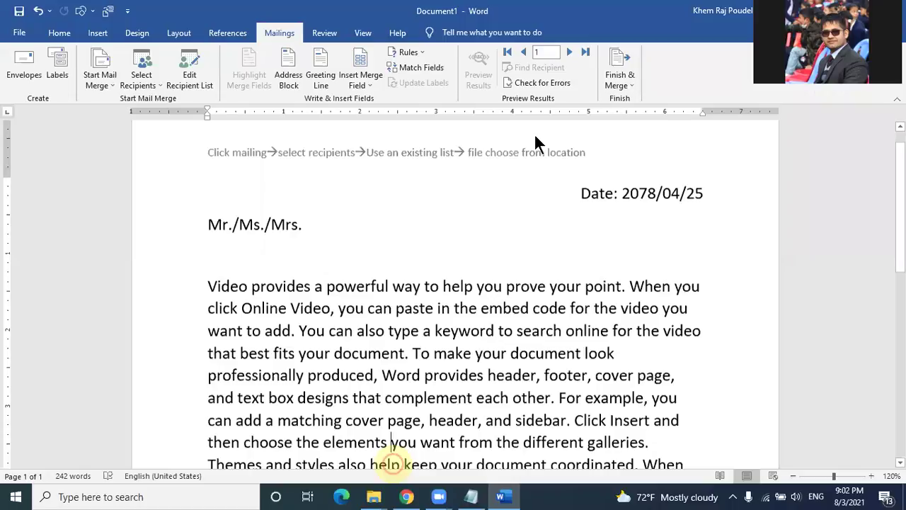
Step: Insert the «Address» merge field on a new line below 'Mr./Ms./Mrs. «Name_»'
{"action": "left_click", "coordinate": [502, 124]}
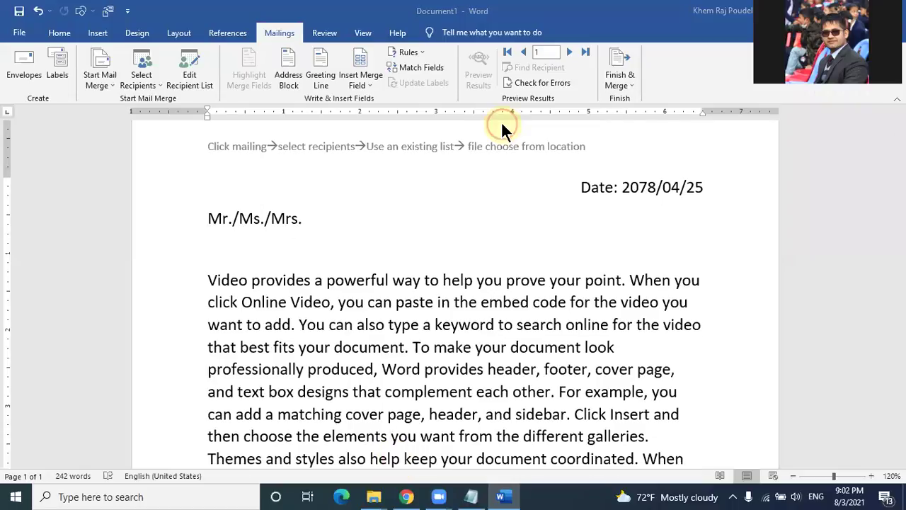
{"action": "left_click", "coordinate": [320, 215]}
{"action": "left_click", "coordinate": [369, 85]}
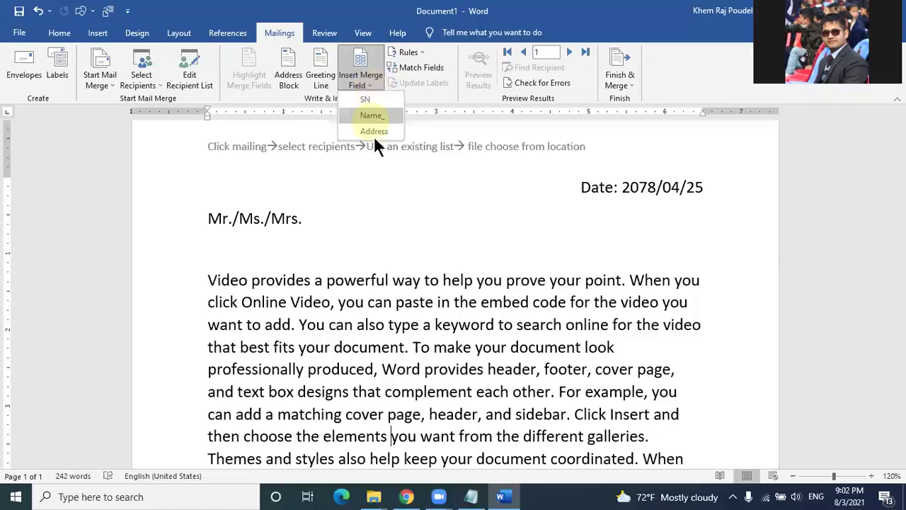
{"action": "left_click", "coordinate": [316, 220]}
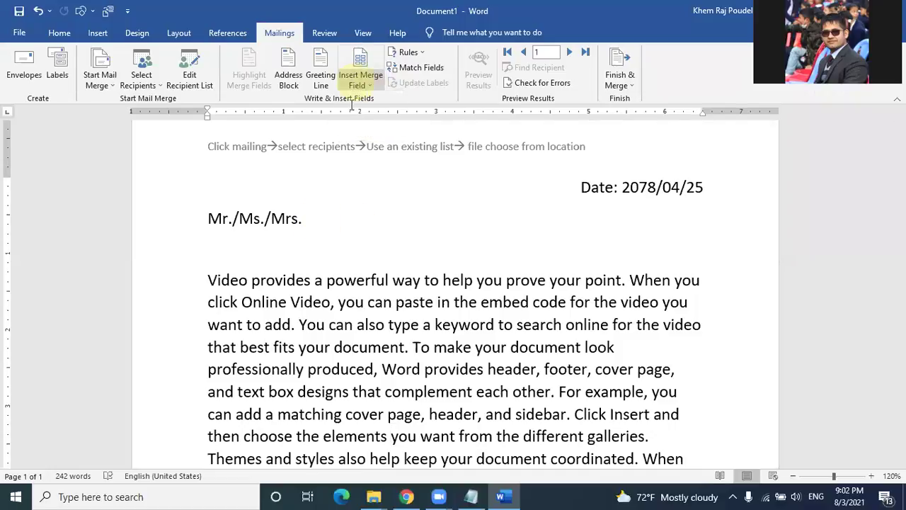
{"action": "left_click", "coordinate": [311, 213]}
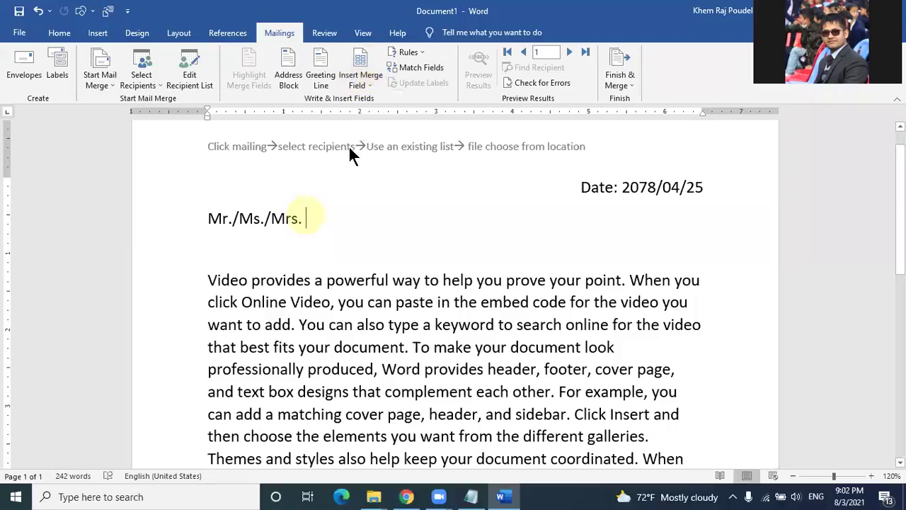
{"action": "left_click", "coordinate": [359, 82]}
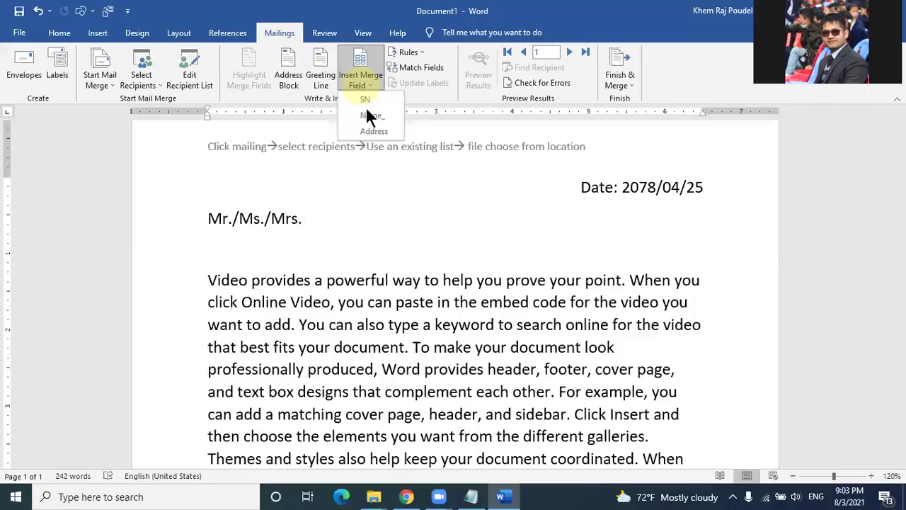
{"action": "left_click", "coordinate": [367, 115]}
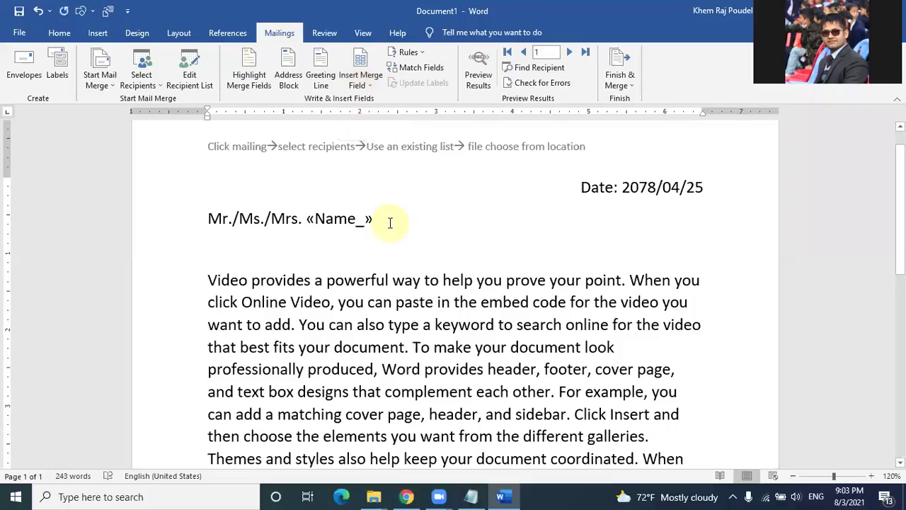
{"action": "key", "text": "Return"}
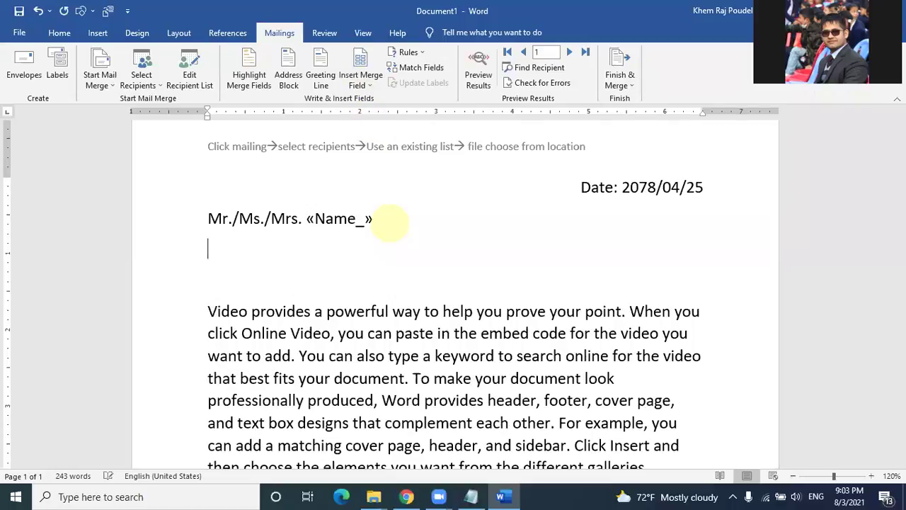
{"action": "left_click", "coordinate": [358, 80]}
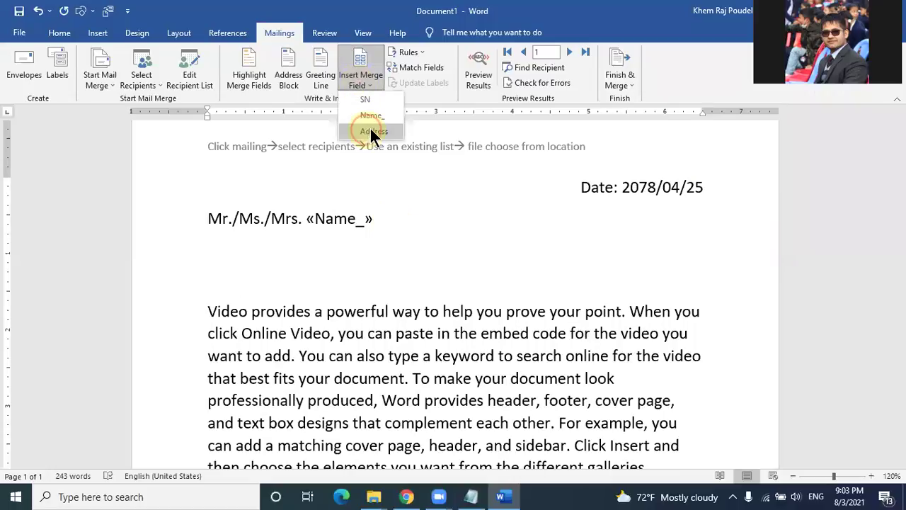
{"action": "left_click", "coordinate": [370, 130]}
{"action": "left_click", "coordinate": [501, 258]}
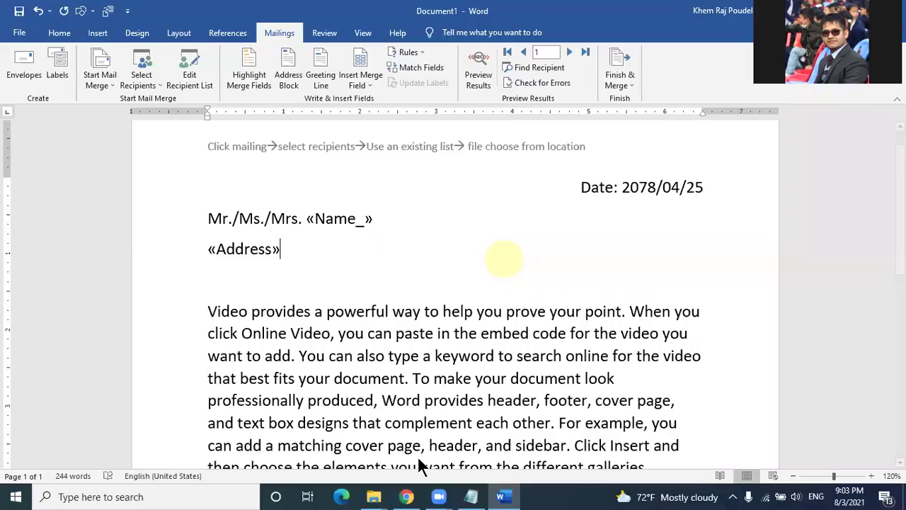
Step: Add the header line 'Insert merge field→ field name choose' and go back to the letter body
{"action": "double_click", "coordinate": [595, 149]}
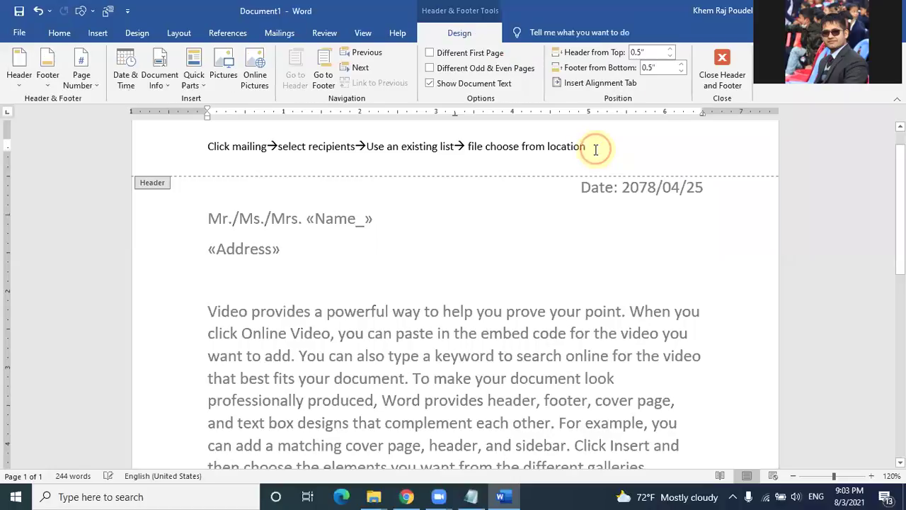
{"action": "key", "text": "Return"}
{"action": "type", "text": "insert merge field"}
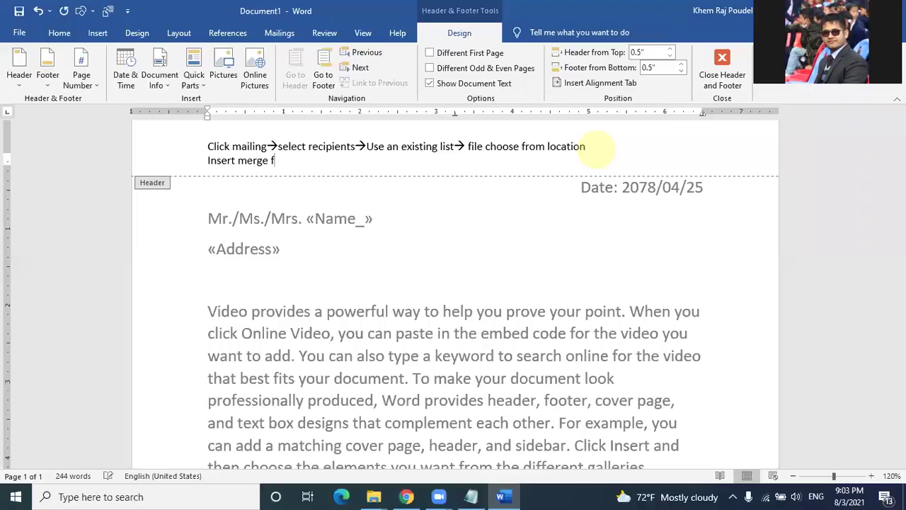
{"action": "left_click", "coordinate": [276, 39]}
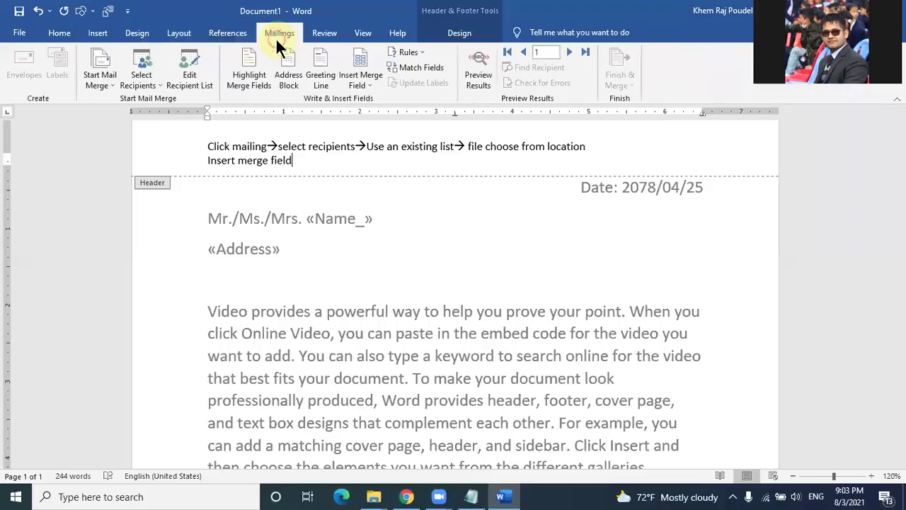
{"action": "left_click", "coordinate": [341, 183]}
{"action": "type", "text": "--"}
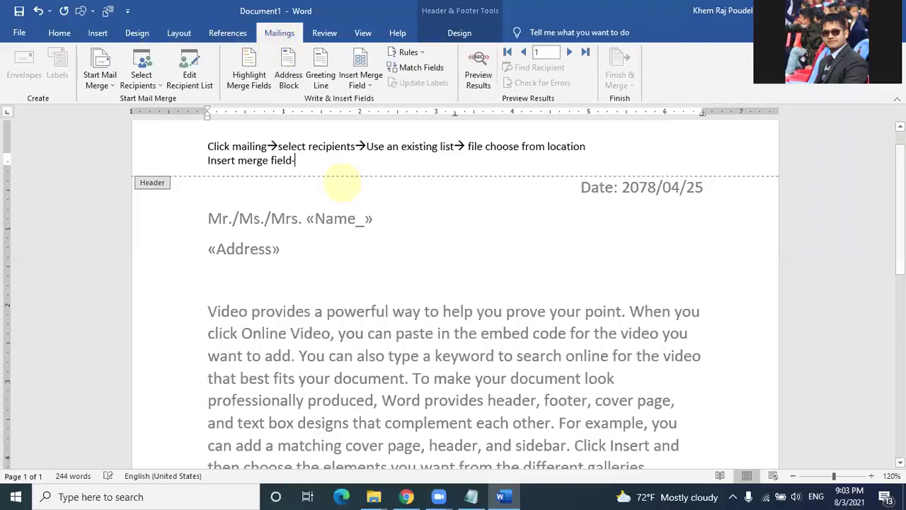
{"action": "type", "text": "> fil"}
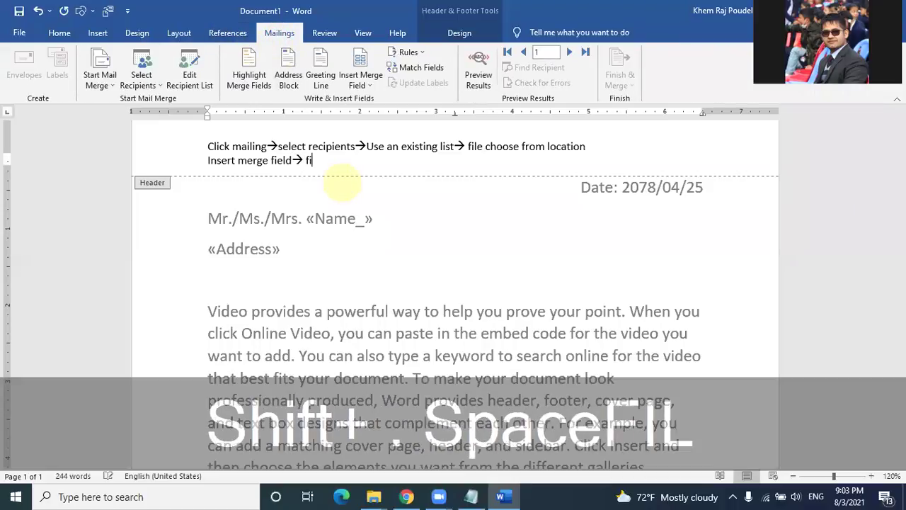
{"action": "key", "text": "BackSpace"}
{"action": "type", "text": "eld na"}
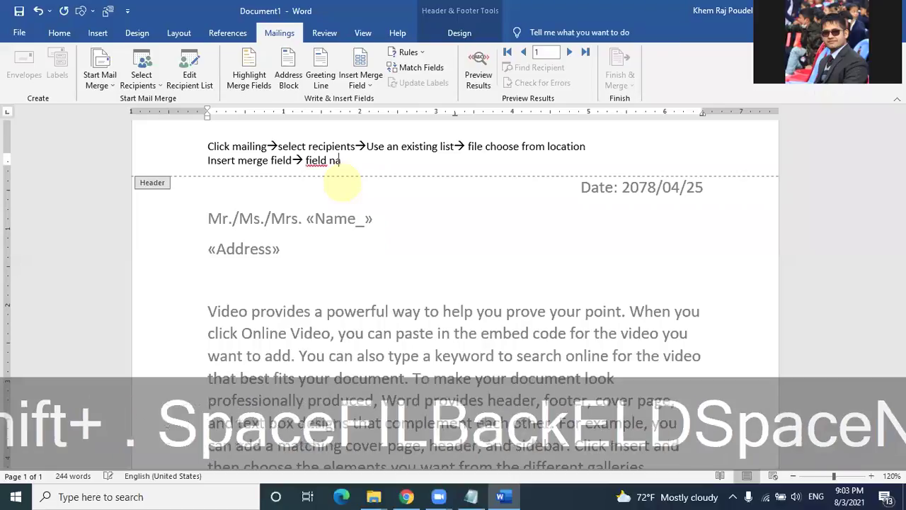
{"action": "type", "text": "me choose"}
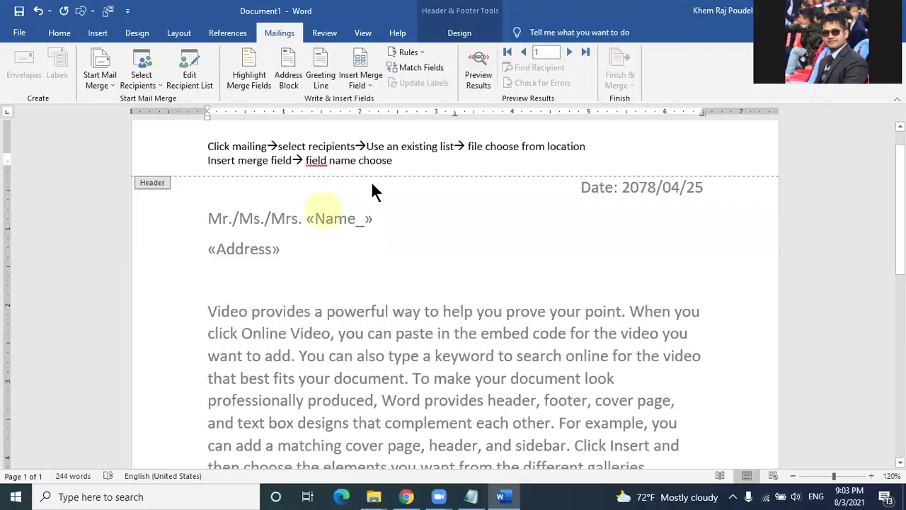
{"action": "double_click", "coordinate": [373, 181]}
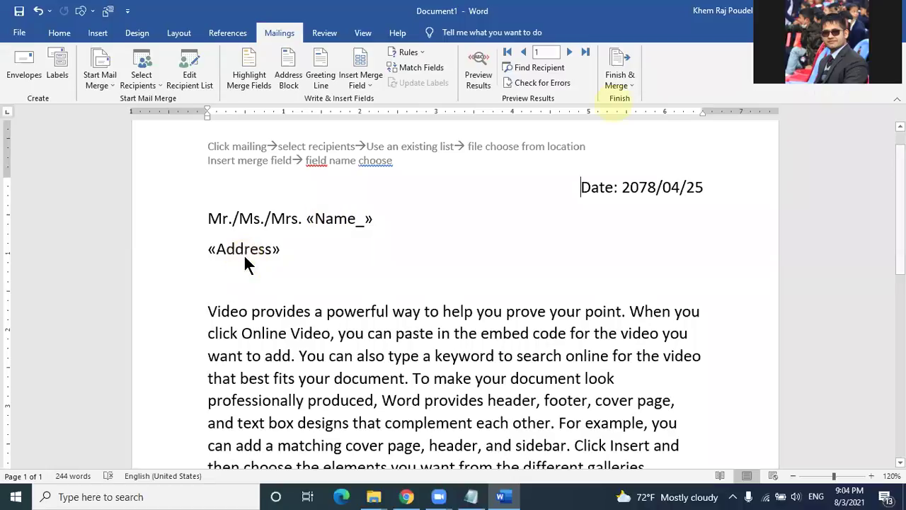
Step: Finish & Merge to Edit Individual Documents with All records selected, and confirm
{"action": "left_click", "coordinate": [618, 83]}
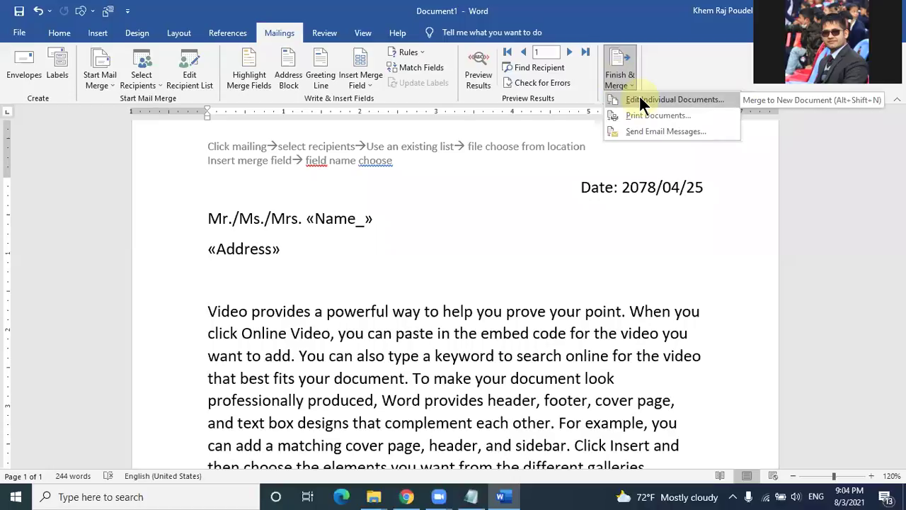
{"action": "left_click", "coordinate": [641, 100]}
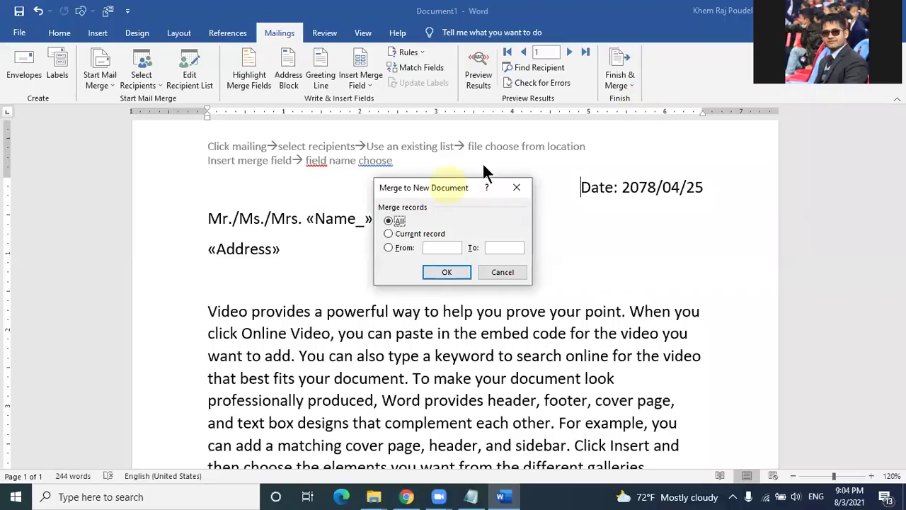
{"action": "left_click_drag", "start_coordinate": [451, 194], "coordinate": [536, 137]}
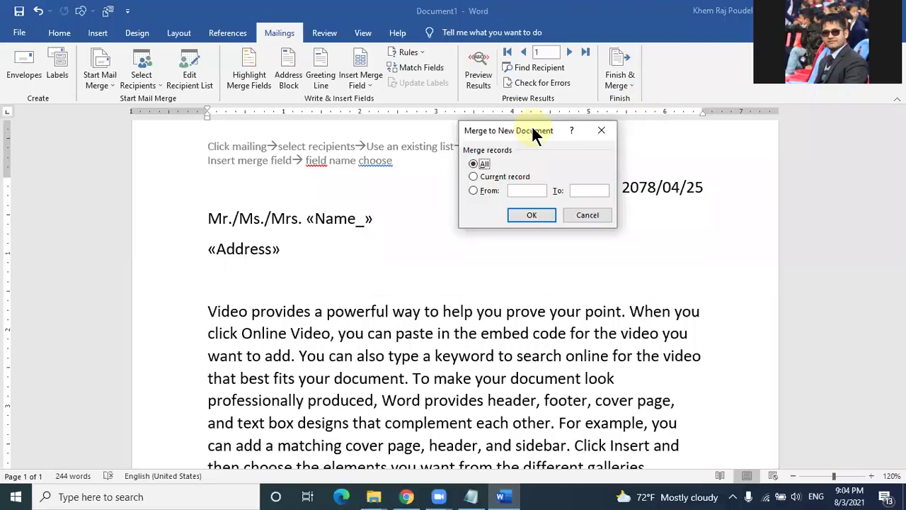
{"action": "left_click", "coordinate": [486, 177]}
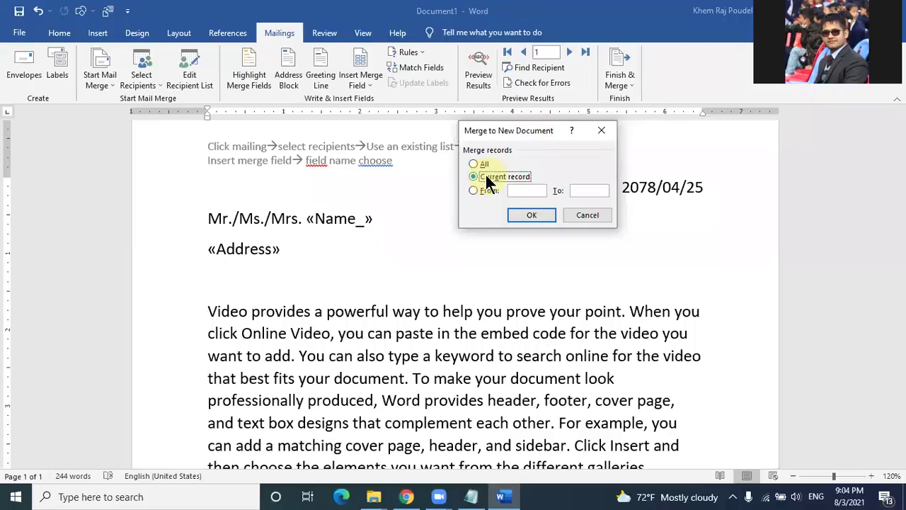
{"action": "left_click", "coordinate": [485, 163]}
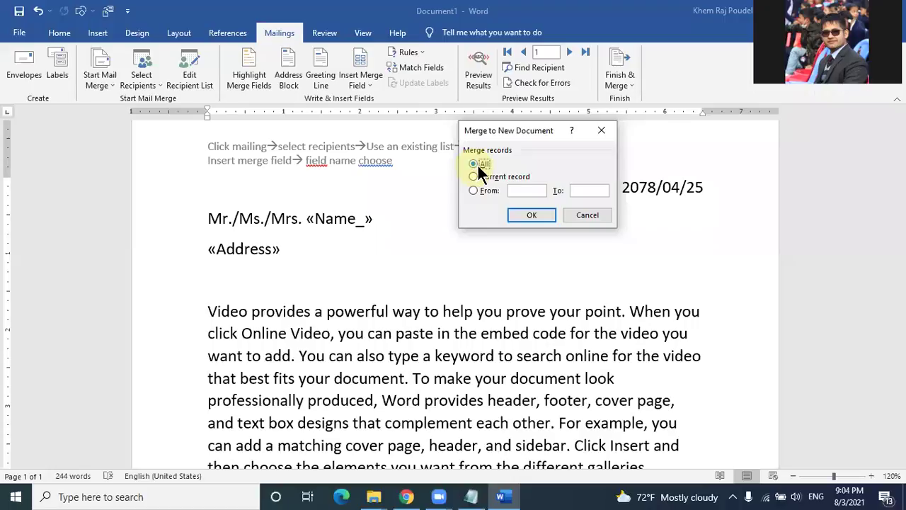
{"action": "left_click", "coordinate": [521, 191]}
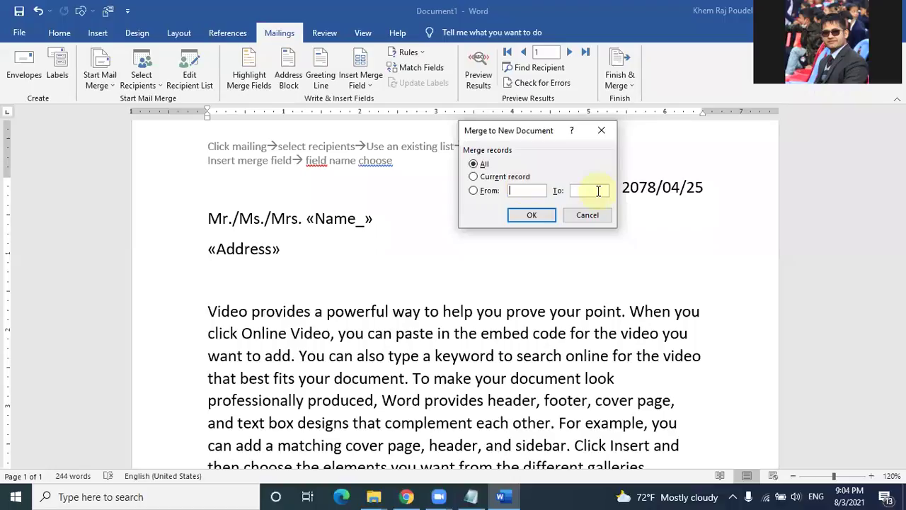
{"action": "left_click", "coordinate": [540, 214]}
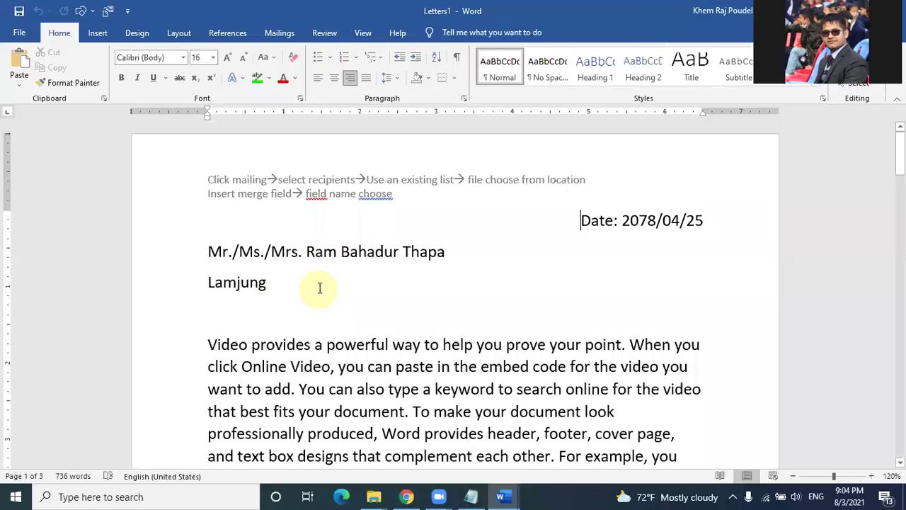
Step: Scroll through pages 1–3 of the merged Letters1 document
{"action": "scroll", "coordinate": [318, 287], "scroll_direction": "down", "scroll_amount": 12}
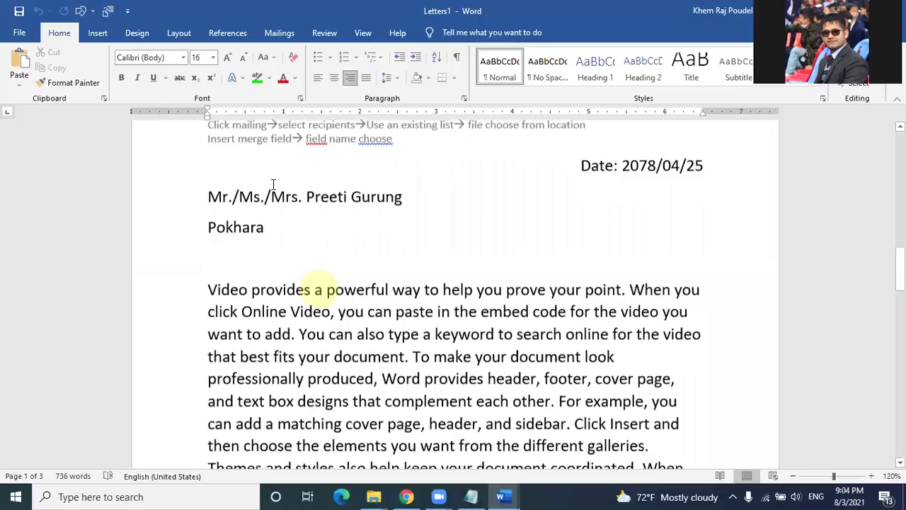
{"action": "scroll", "coordinate": [329, 233], "scroll_direction": "down", "scroll_amount": 1}
{"action": "scroll", "coordinate": [332, 233], "scroll_direction": "up", "scroll_amount": 4}
{"action": "scroll", "coordinate": [331, 233], "scroll_direction": "down", "scroll_amount": 4}
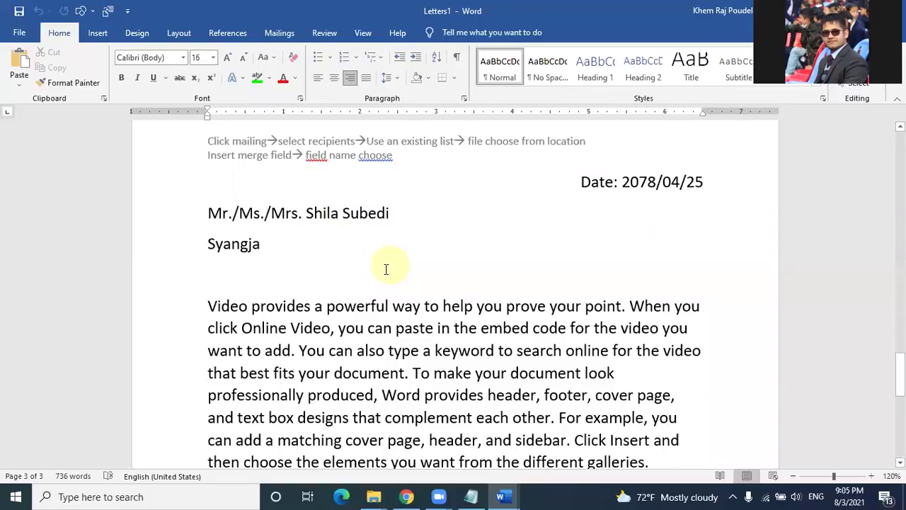
{"action": "scroll", "coordinate": [385, 269], "scroll_direction": "down", "scroll_amount": 3}
{"action": "scroll", "coordinate": [384, 265], "scroll_direction": "up", "scroll_amount": 5}
{"action": "scroll", "coordinate": [354, 297], "scroll_direction": "down", "scroll_amount": 9}
{"action": "scroll", "coordinate": [321, 334], "scroll_direction": "up", "scroll_amount": 4}
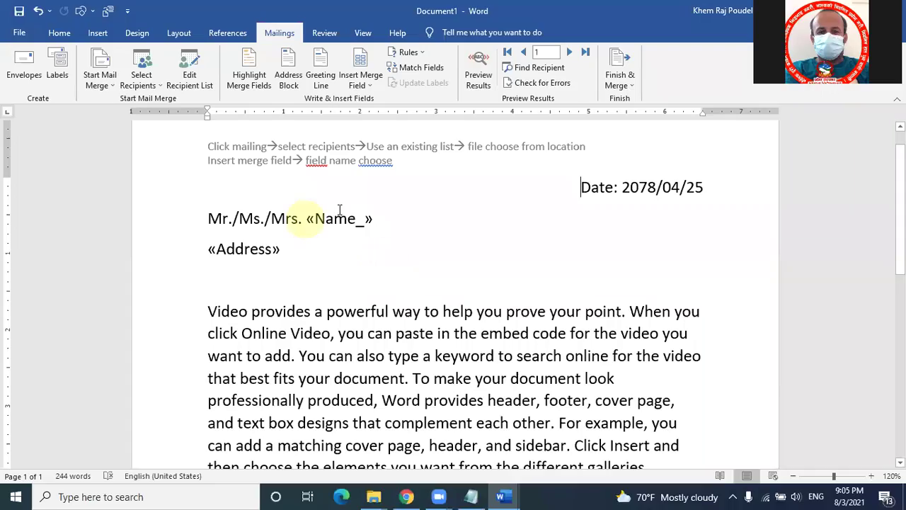
Step: Complete the third header line as 'Finish and merge--> edit individual documents'
{"action": "left_click", "coordinate": [330, 213]}
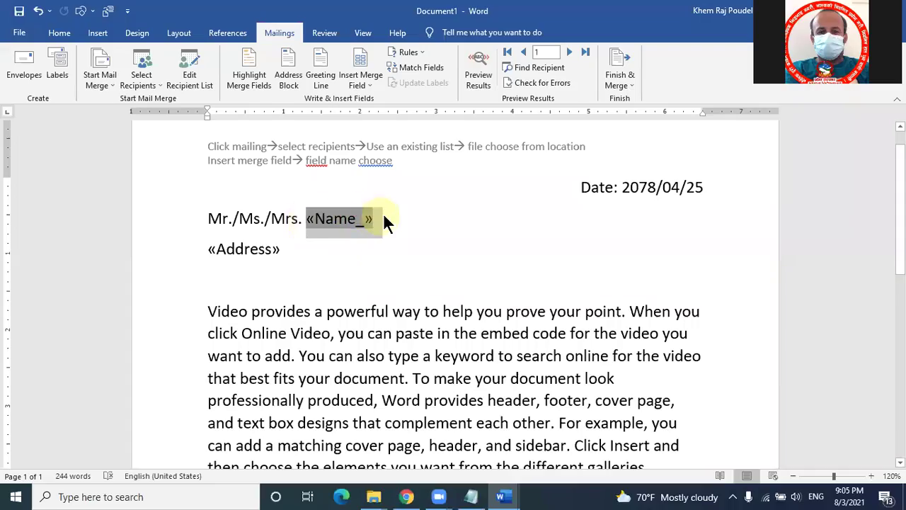
{"action": "key", "text": "BackSpace"}
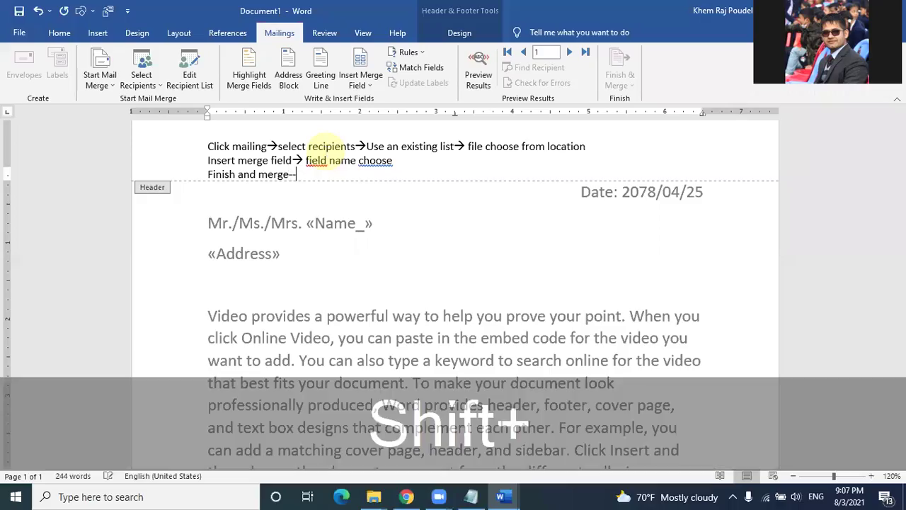
{"action": "type", "text": "> "}
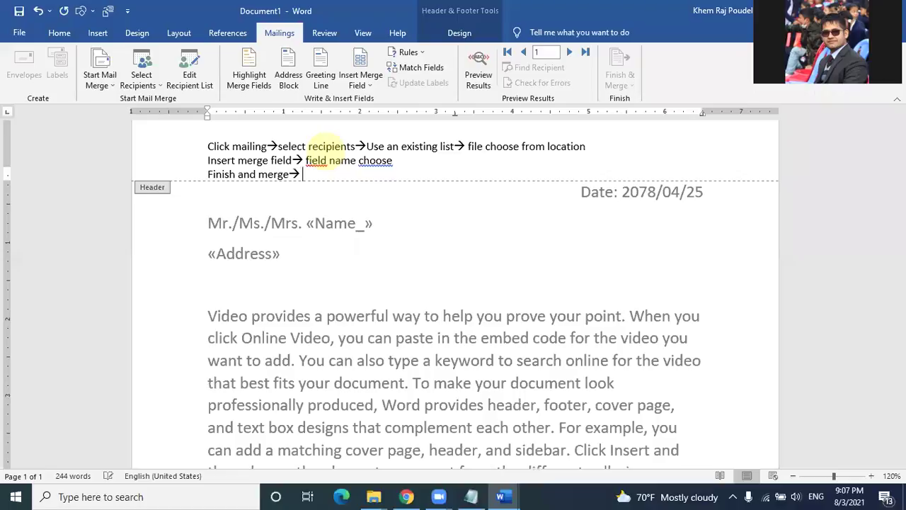
{"action": "type", "text": "edit individual documents"}
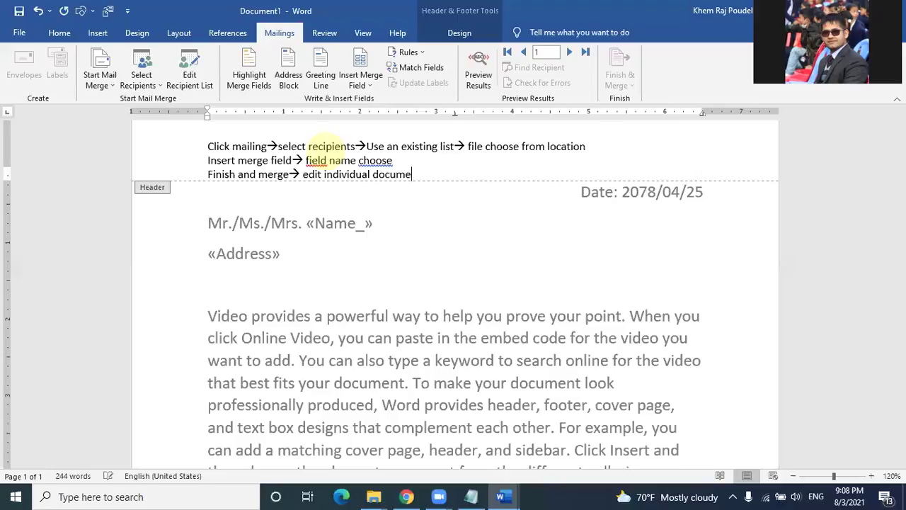
{"action": "left_click", "coordinate": [418, 240]}
{"action": "left_click", "coordinate": [629, 79]}
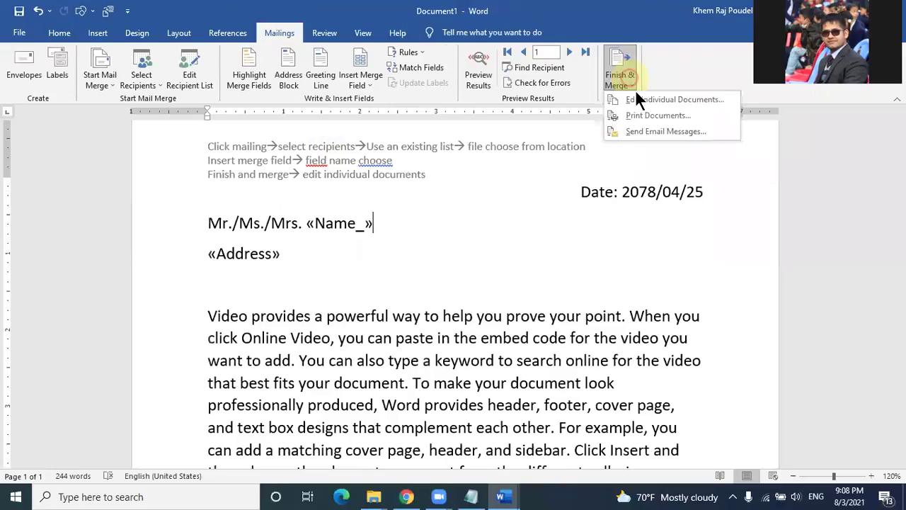
{"action": "left_click", "coordinate": [646, 103]}
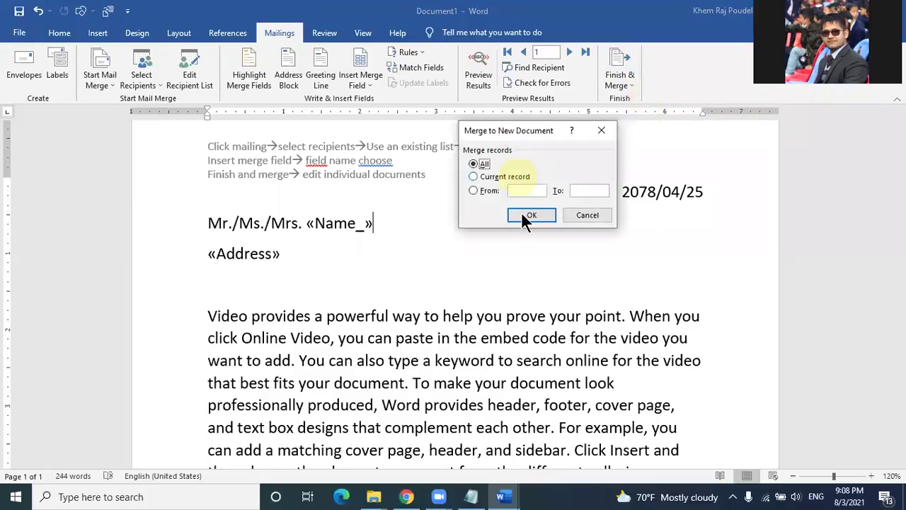
{"action": "left_click", "coordinate": [523, 214]}
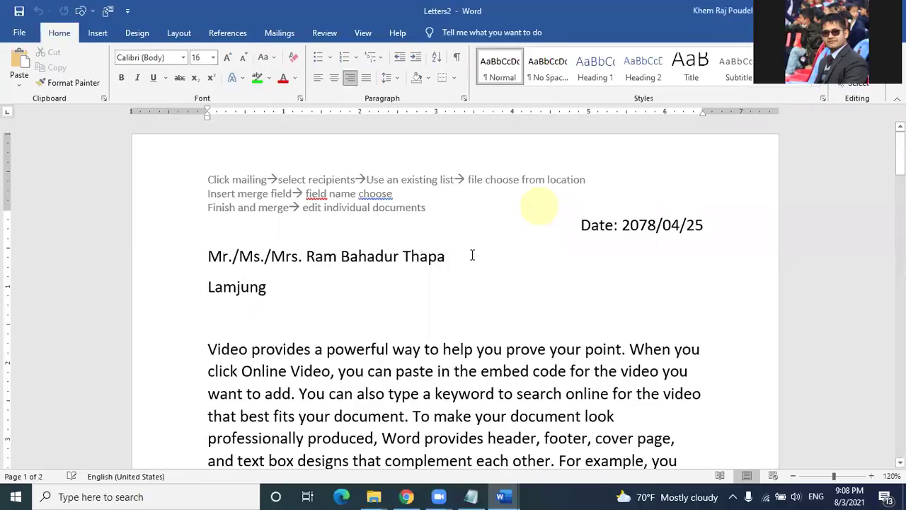
{"action": "scroll", "coordinate": [472, 253], "scroll_direction": "down", "scroll_amount": 10}
{"action": "scroll", "coordinate": [472, 253], "scroll_direction": "up", "scroll_amount": 8}
{"action": "scroll", "coordinate": [472, 252], "scroll_direction": "up", "scroll_amount": 4}
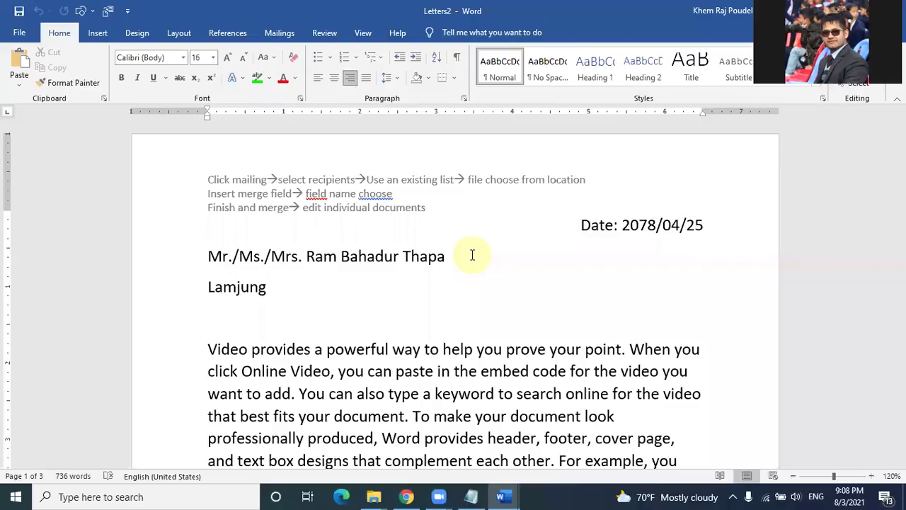
{"action": "scroll", "coordinate": [473, 255], "scroll_direction": "down", "scroll_amount": 1}
{"action": "scroll", "coordinate": [473, 254], "scroll_direction": "down", "scroll_amount": 1}
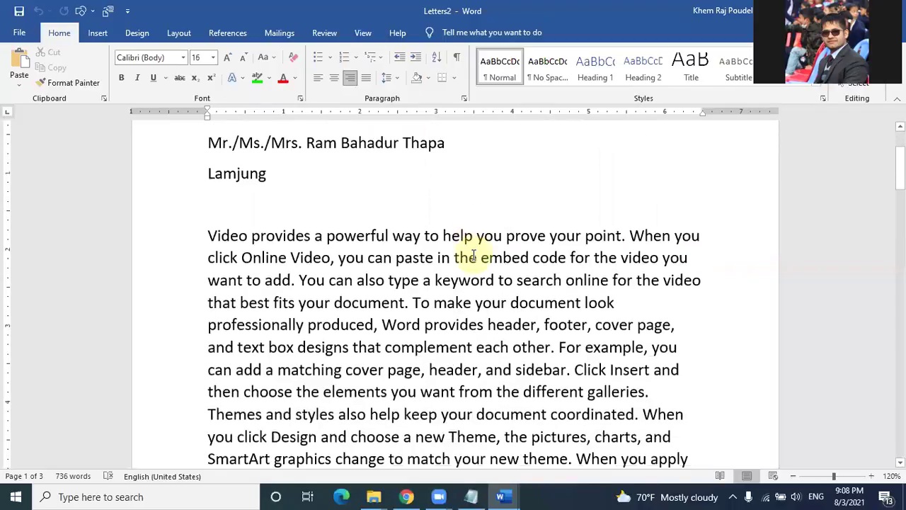
{"action": "scroll", "coordinate": [460, 254], "scroll_direction": "up", "scroll_amount": 1}
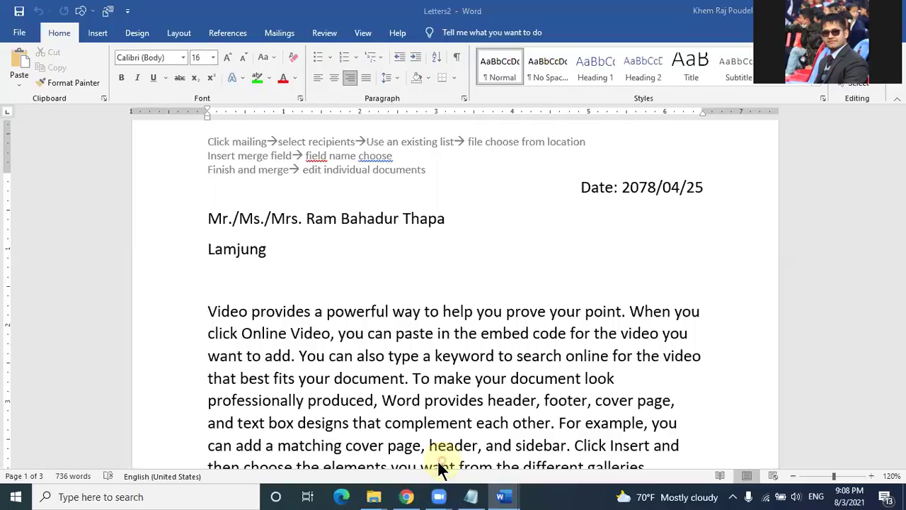
{"action": "left_click", "coordinate": [551, 128]}
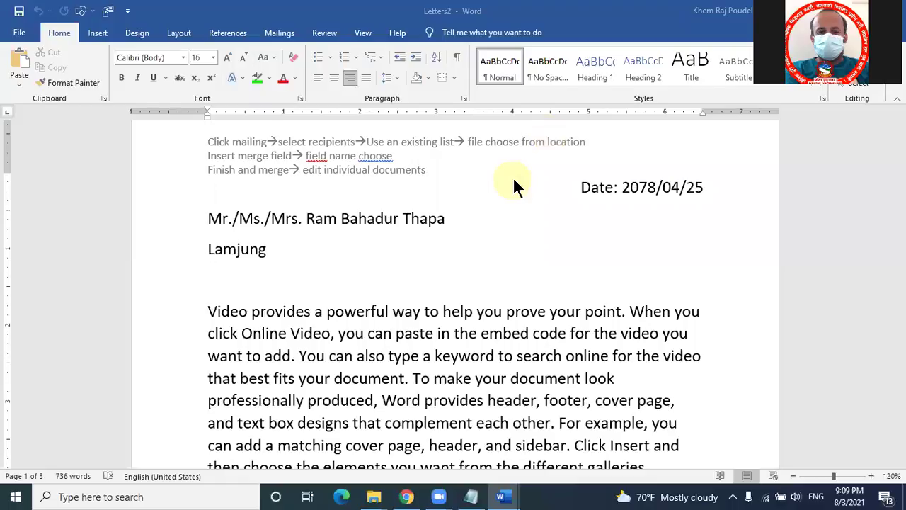
{"action": "left_click", "coordinate": [554, 135]}
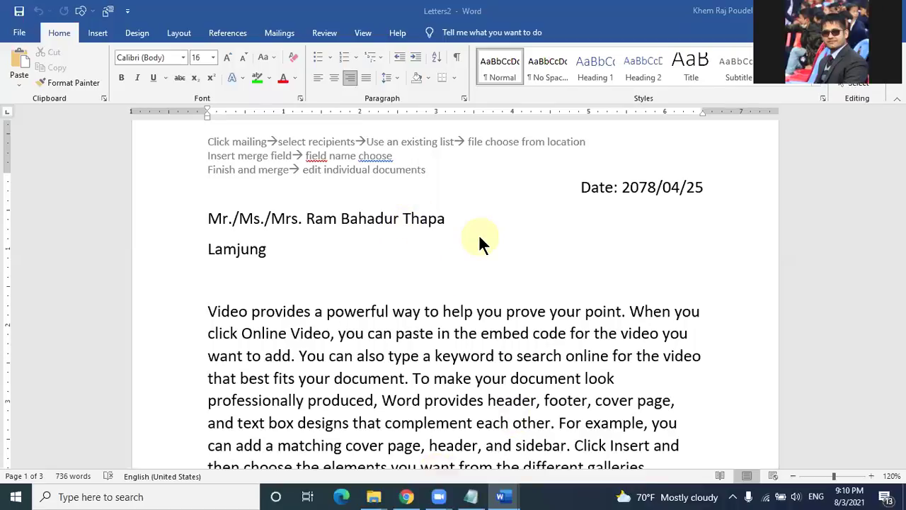
Step: Delete the three header note lines and all of the letter body text
{"action": "double_click", "coordinate": [333, 171]}
{"action": "left_click_drag", "start_coordinate": [432, 168], "coordinate": [109, 121]}
{"action": "key", "text": "Delete"}
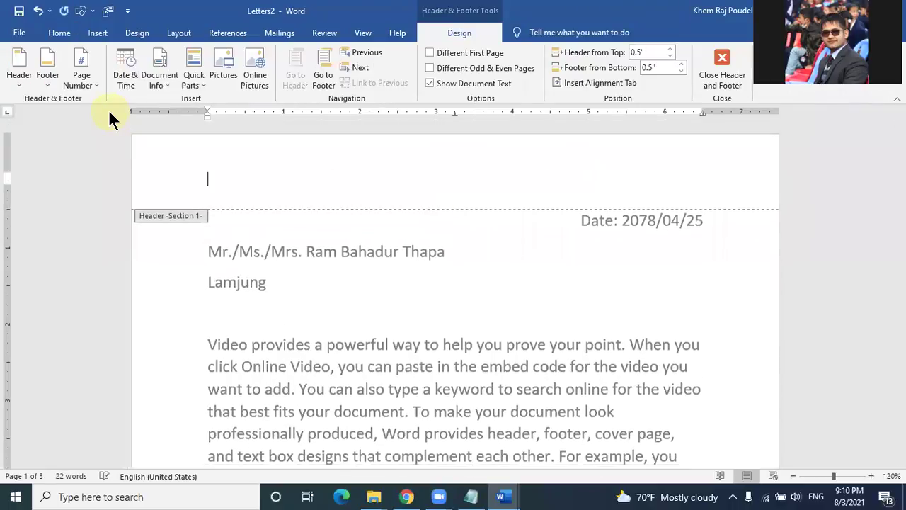
{"action": "double_click", "coordinate": [345, 239]}
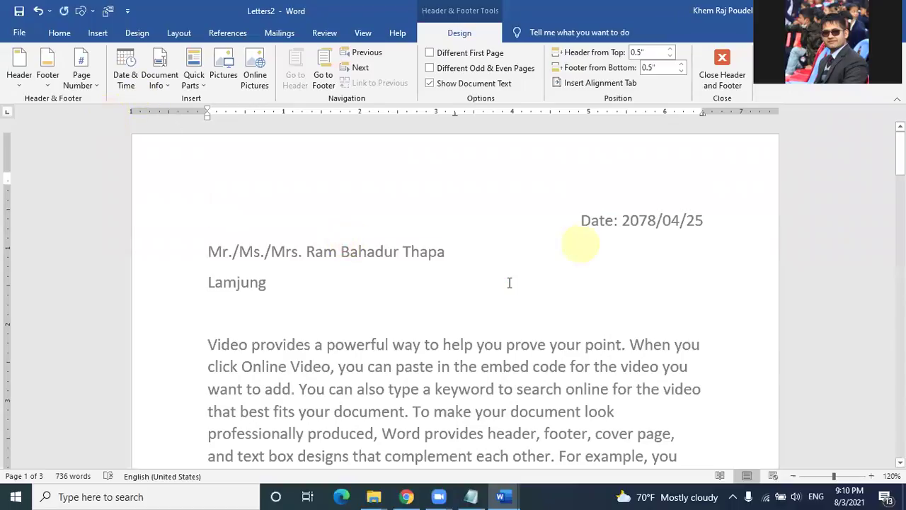
{"action": "key", "text": "ctrl+a"}
{"action": "key", "text": "Delete"}
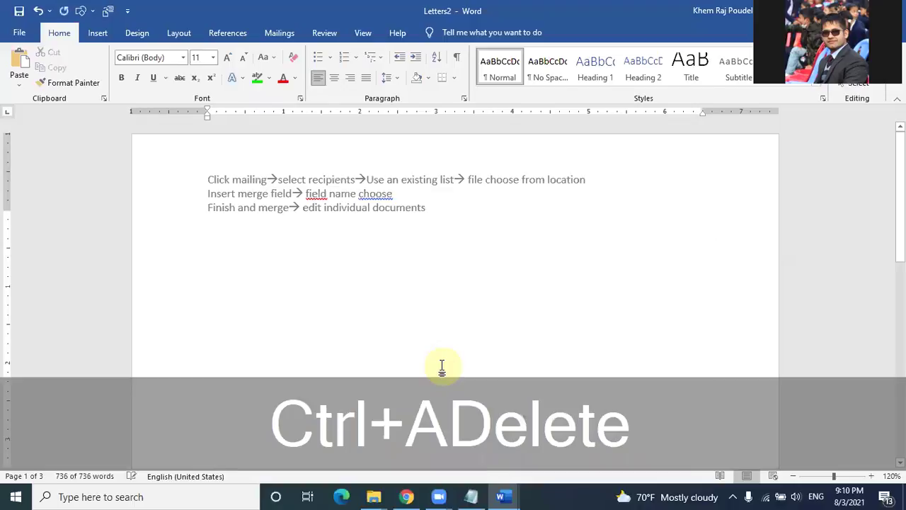
Step: Clear the remaining header text, then set Word aside to show the desktop
{"action": "double_click", "coordinate": [339, 195]}
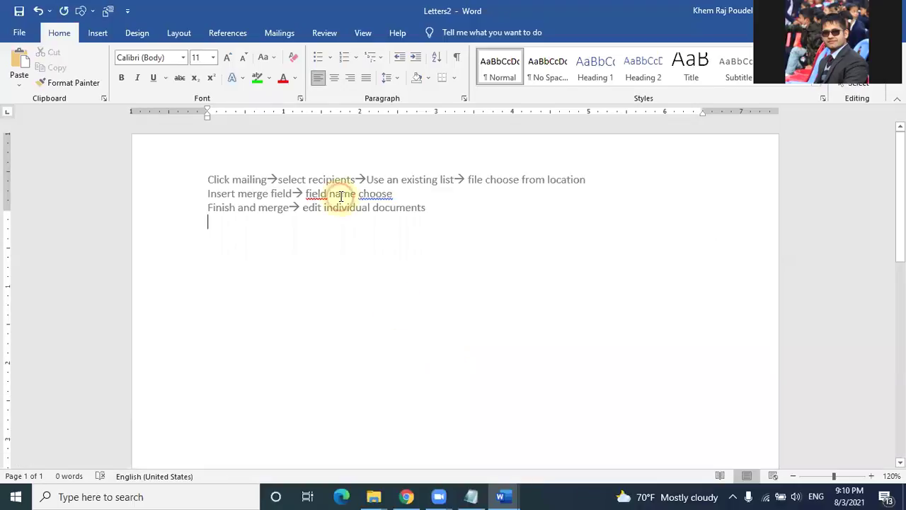
{"action": "key", "text": "ctrl+a"}
{"action": "key", "text": "Delete"}
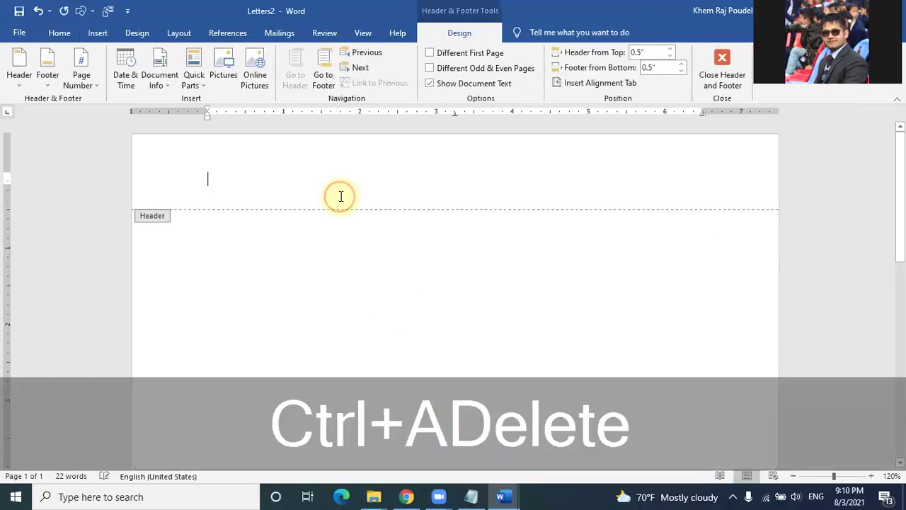
{"action": "double_click", "coordinate": [311, 234]}
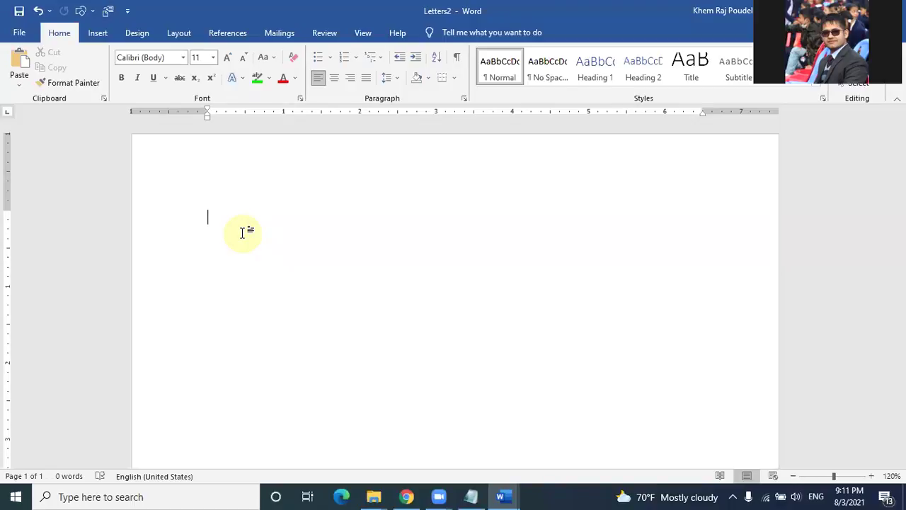
{"action": "key", "text": "alt+Tab"}
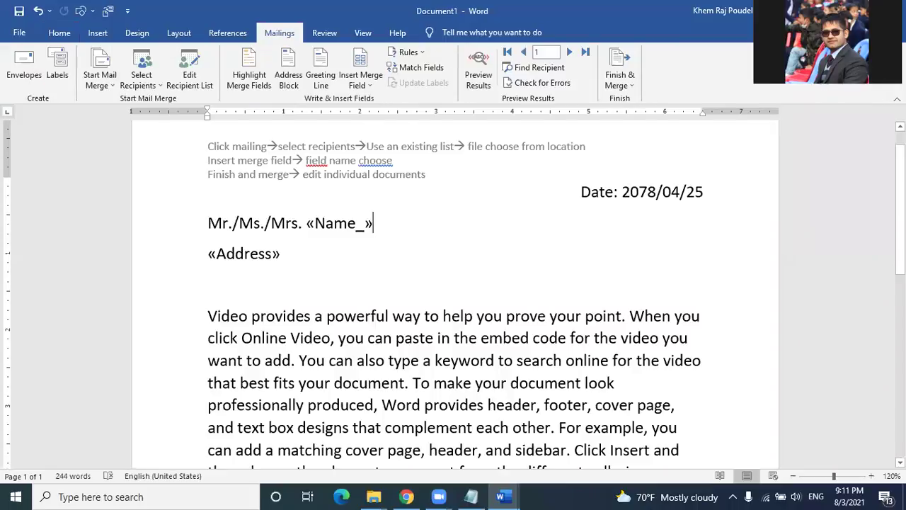
{"action": "key", "text": "super+d"}
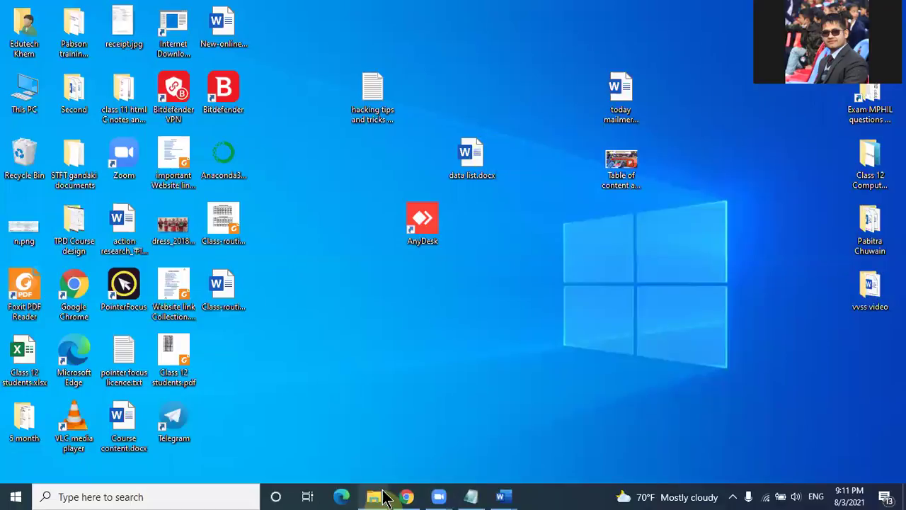
Step: In File Explorer, go to Local Disk (F:) and open the school files ict incharge folder
{"action": "left_click", "coordinate": [410, 469]}
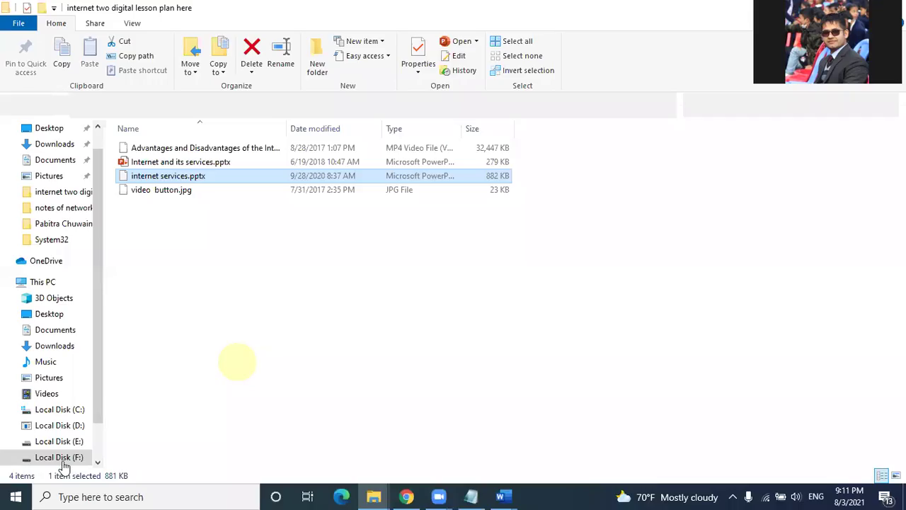
{"action": "left_click", "coordinate": [63, 458]}
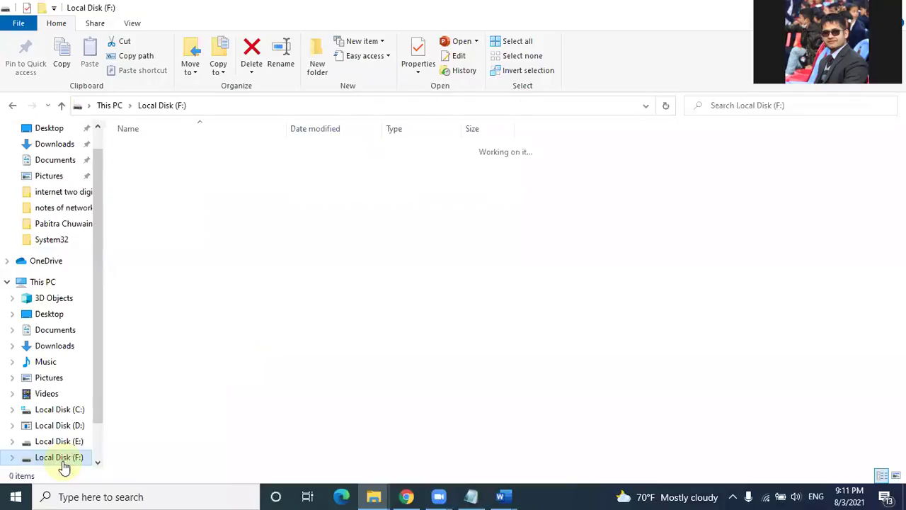
{"action": "scroll", "coordinate": [185, 312], "scroll_direction": "down", "scroll_amount": 2}
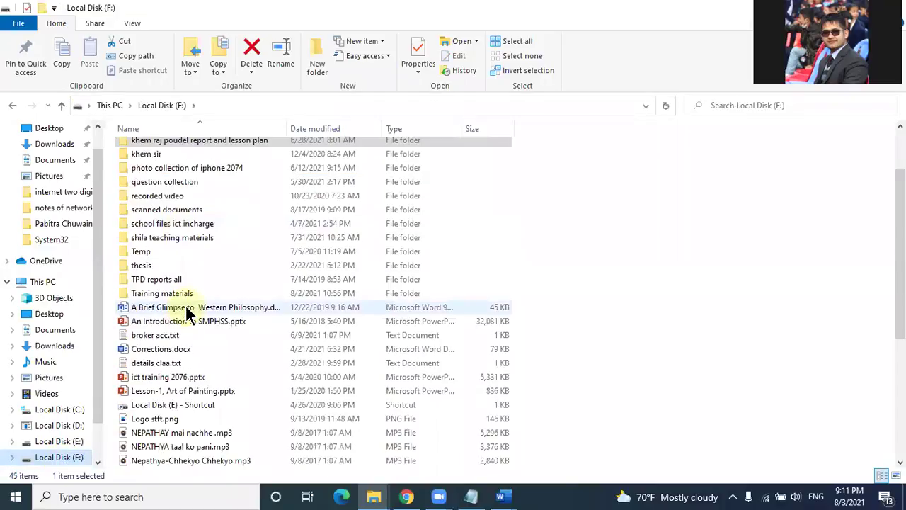
{"action": "left_click", "coordinate": [178, 296]}
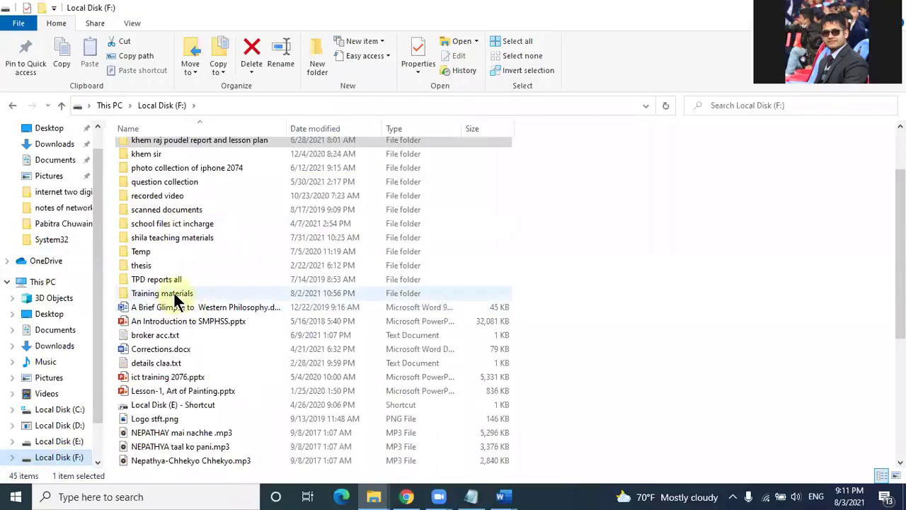
{"action": "left_click", "coordinate": [212, 238]}
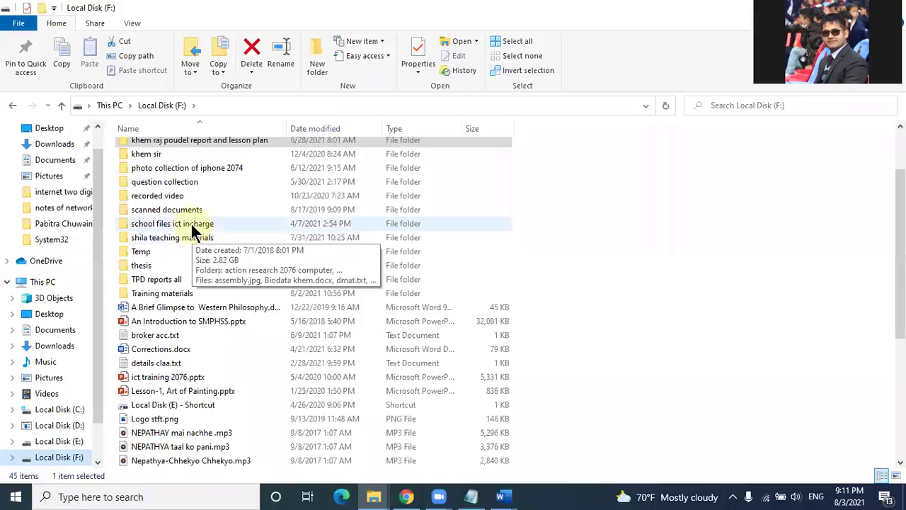
{"action": "left_click", "coordinate": [192, 225]}
{"action": "double_click", "coordinate": [191, 223]}
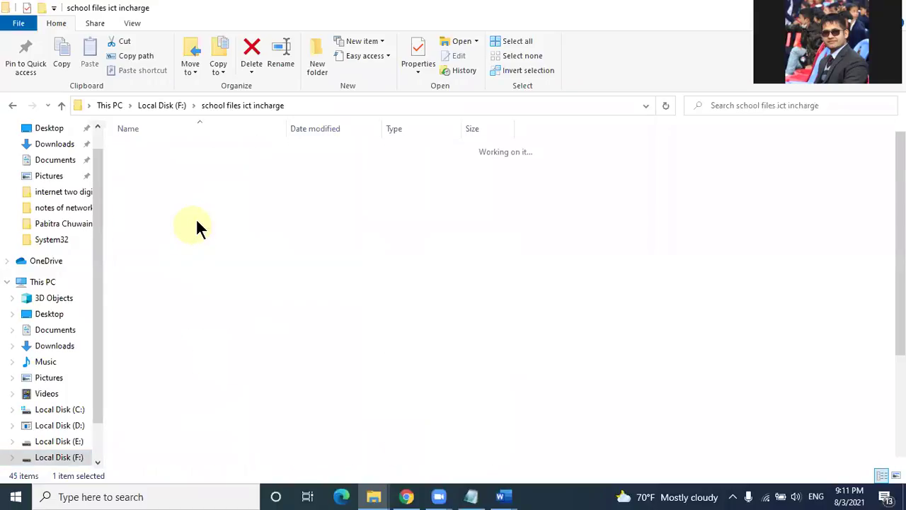
Step: Open the Teaching document in action research 2076 computer > theoritical folder, then minimize Explorer
{"action": "left_click", "coordinate": [179, 151]}
{"action": "double_click", "coordinate": [177, 149]}
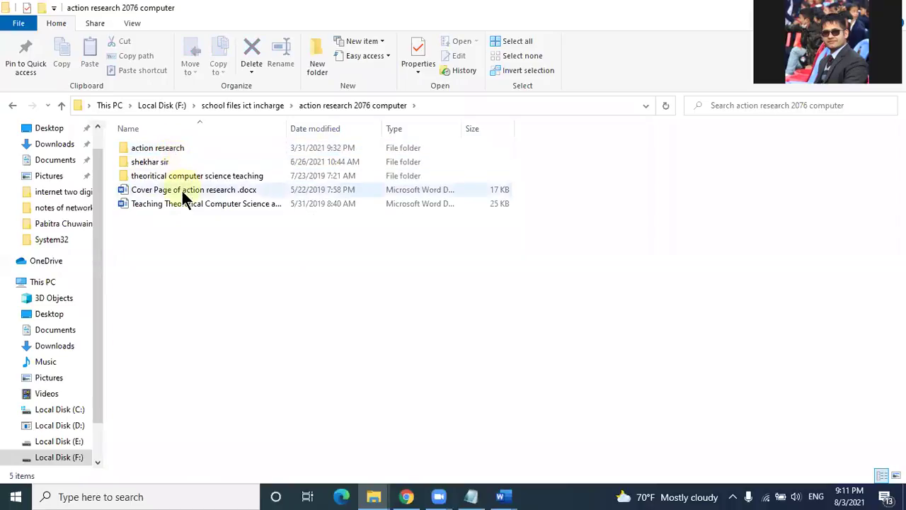
{"action": "left_click", "coordinate": [169, 177]}
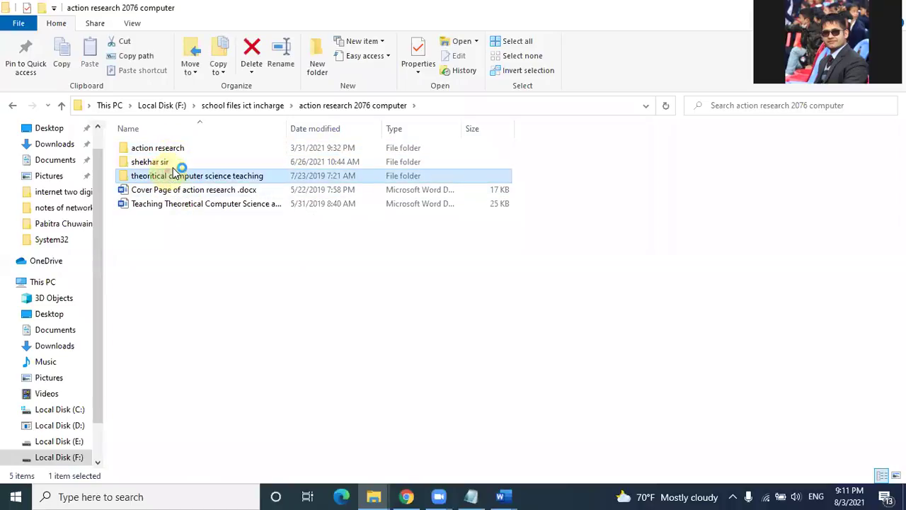
{"action": "double_click", "coordinate": [162, 178]}
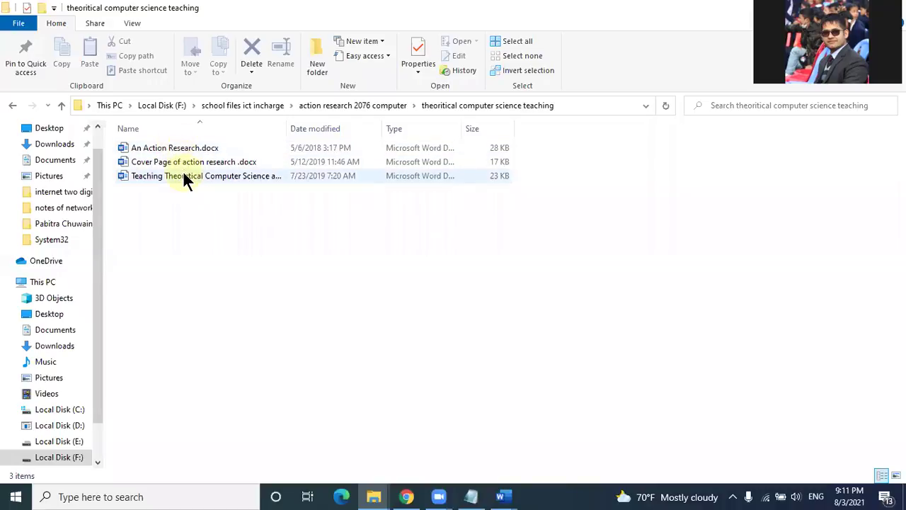
{"action": "double_click", "coordinate": [183, 173]}
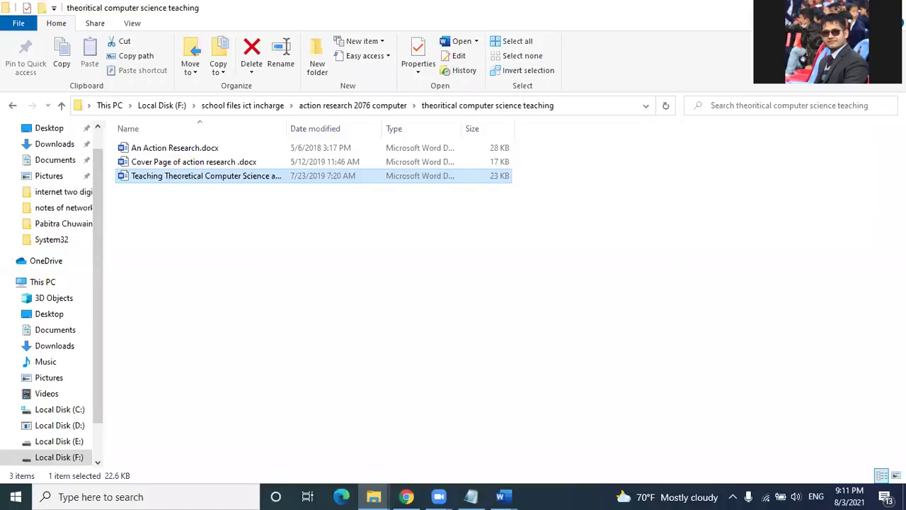
{"action": "left_click", "coordinate": [830, 8]}
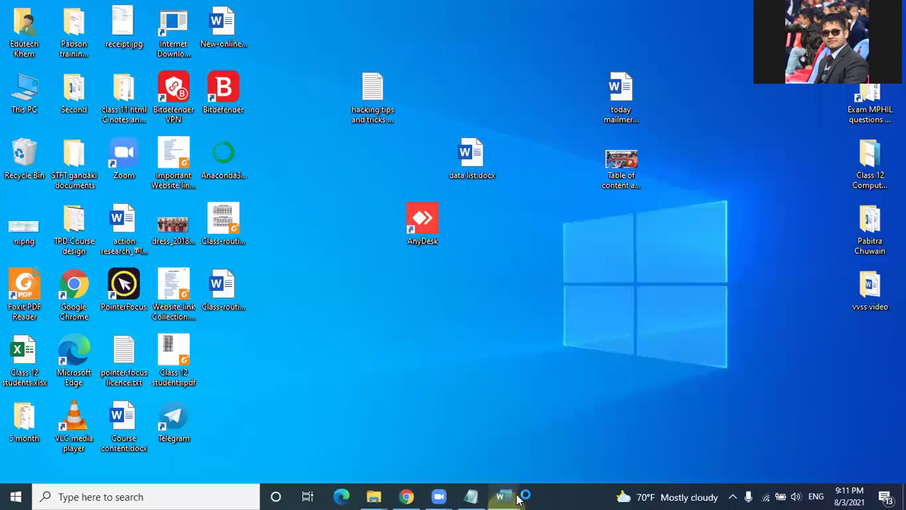
Step: Switch between the Letters1 window and the Teaching Theoretical Computer Science document
{"action": "mouse_move", "coordinate": [517, 498]}
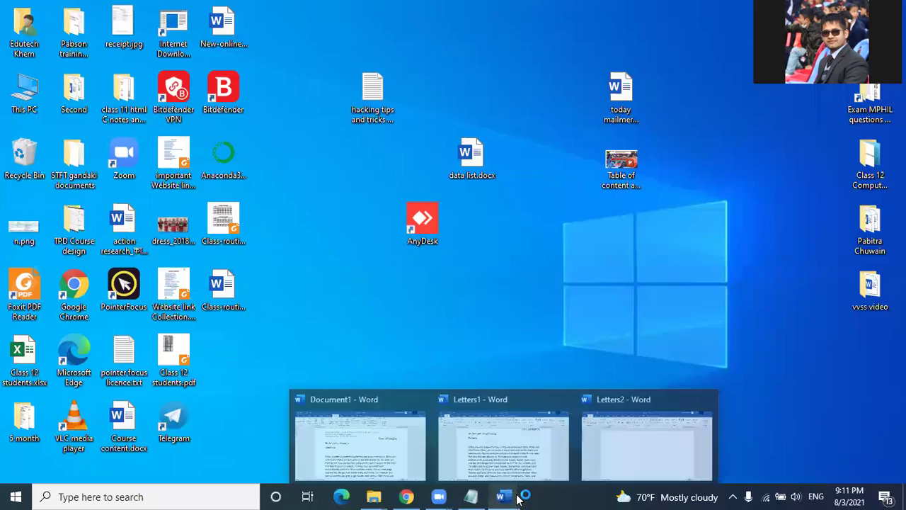
{"action": "left_click", "coordinate": [467, 442]}
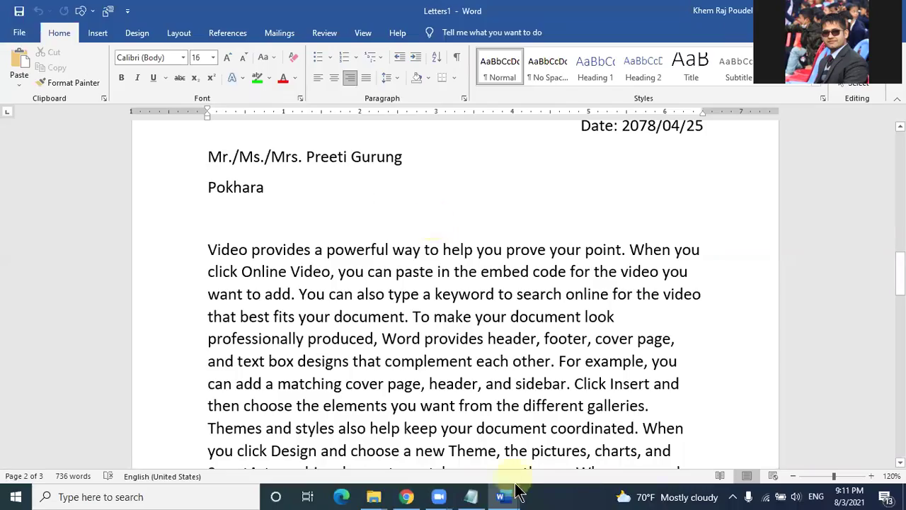
{"action": "mouse_move", "coordinate": [504, 496]}
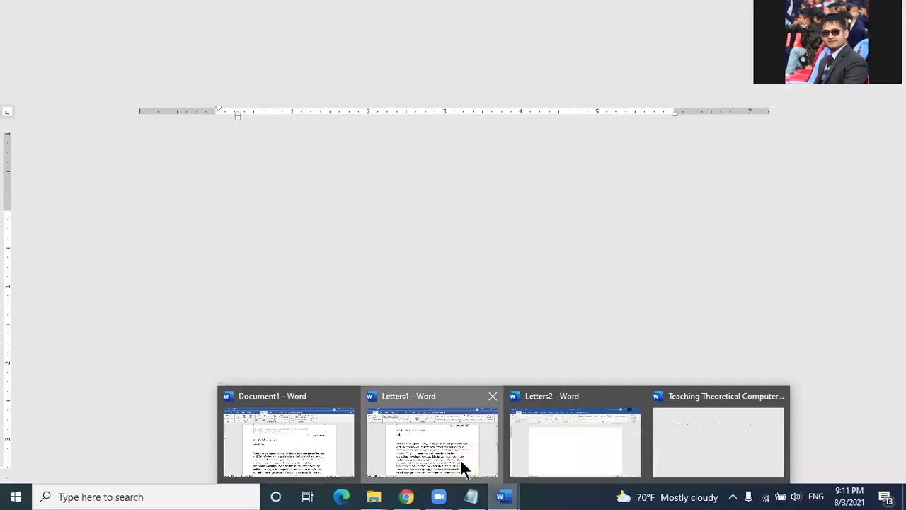
{"action": "left_click", "coordinate": [460, 464]}
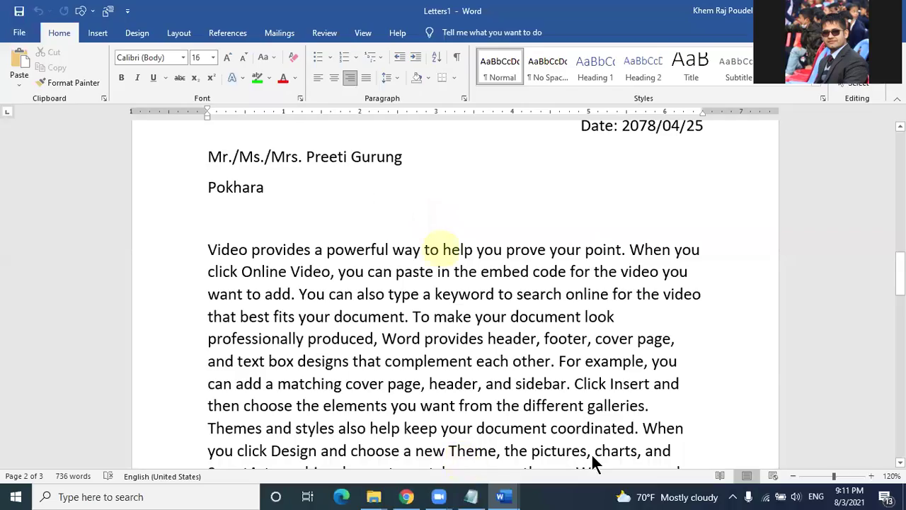
{"action": "left_click", "coordinate": [701, 439]}
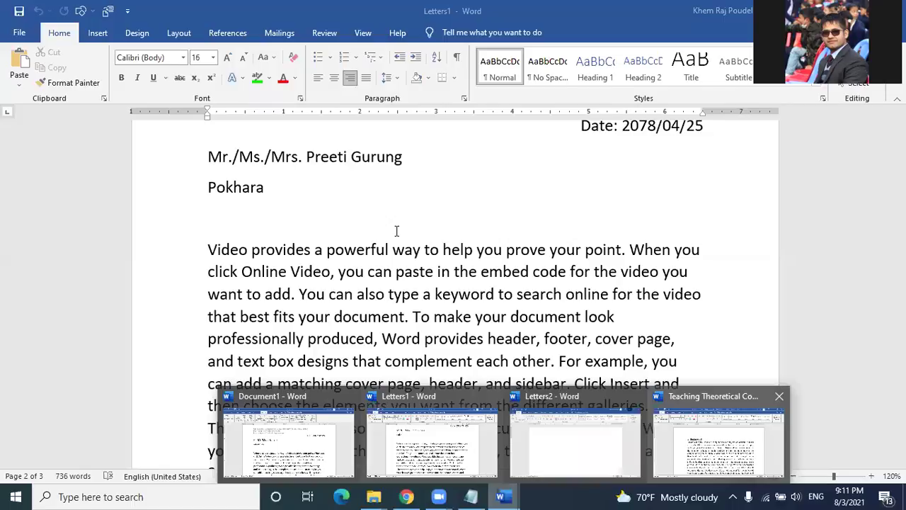
Step: Scroll down through the Teaching Theoretical Computer Science report and back up
{"action": "scroll", "coordinate": [398, 229], "scroll_direction": "down", "scroll_amount": 3}
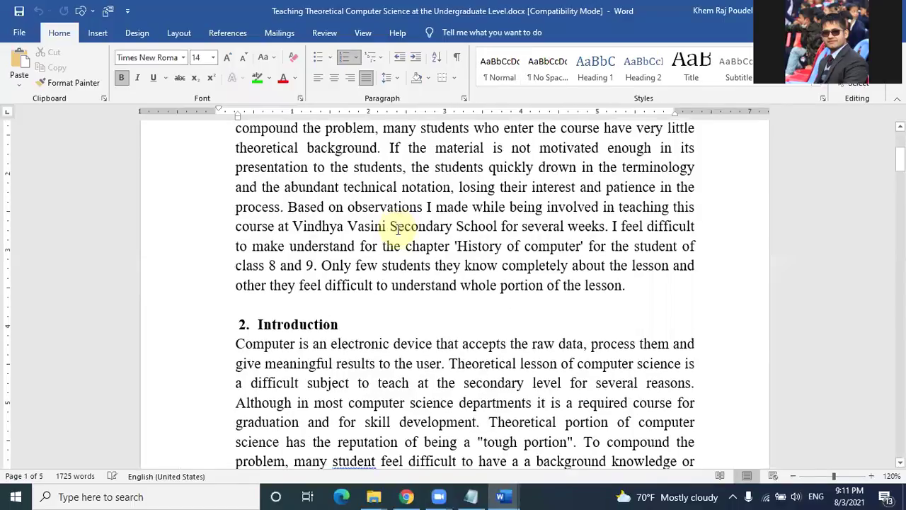
{"action": "scroll", "coordinate": [379, 226], "scroll_direction": "down", "scroll_amount": 10}
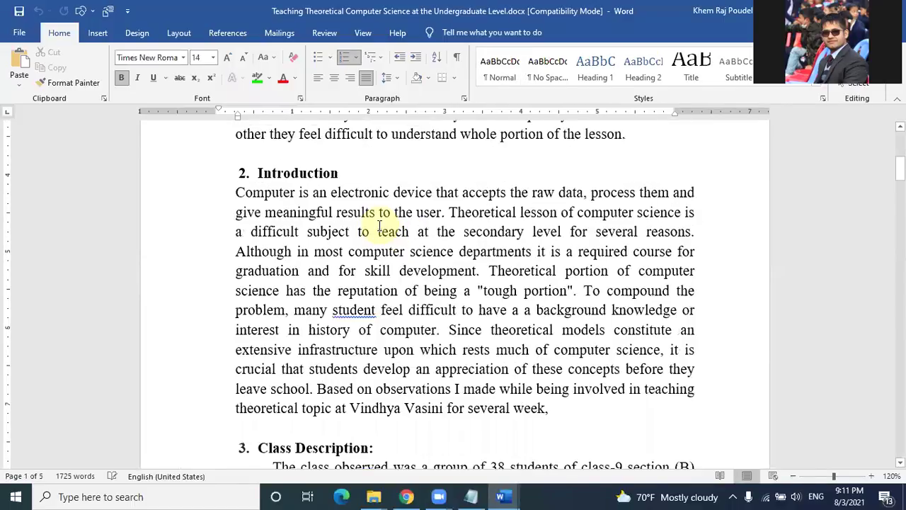
{"action": "scroll", "coordinate": [378, 226], "scroll_direction": "up", "scroll_amount": 2}
{"action": "scroll", "coordinate": [380, 227], "scroll_direction": "down", "scroll_amount": 9}
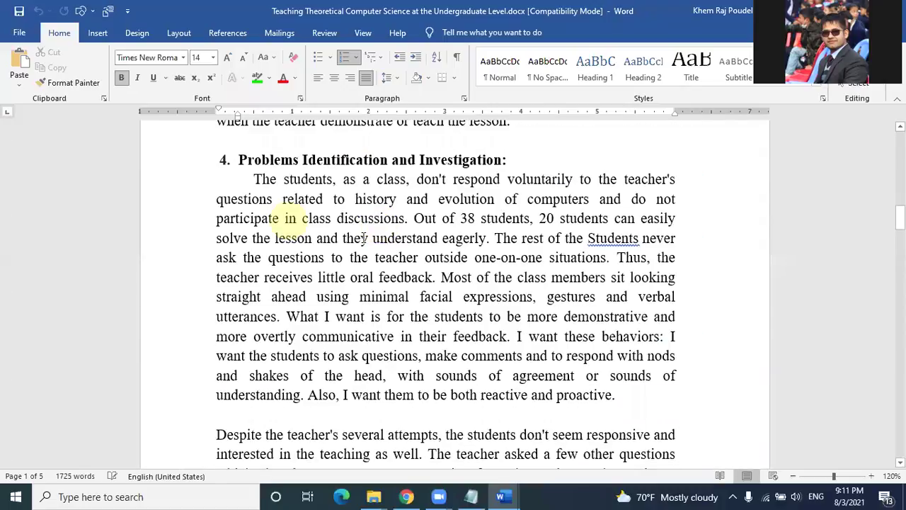
{"action": "scroll", "coordinate": [363, 237], "scroll_direction": "down", "scroll_amount": 10}
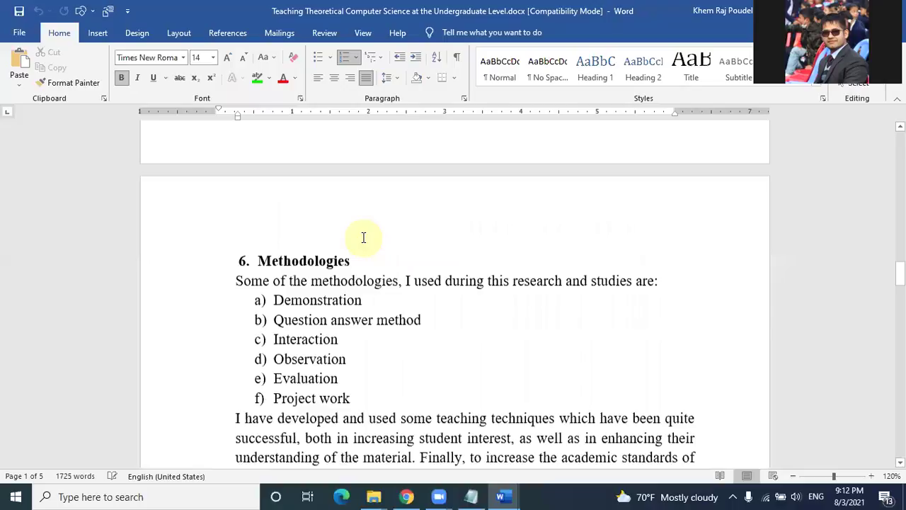
{"action": "scroll", "coordinate": [363, 237], "scroll_direction": "down", "scroll_amount": 10}
{"action": "scroll", "coordinate": [363, 238], "scroll_direction": "down", "scroll_amount": 10}
{"action": "scroll", "coordinate": [363, 238], "scroll_direction": "down", "scroll_amount": 5}
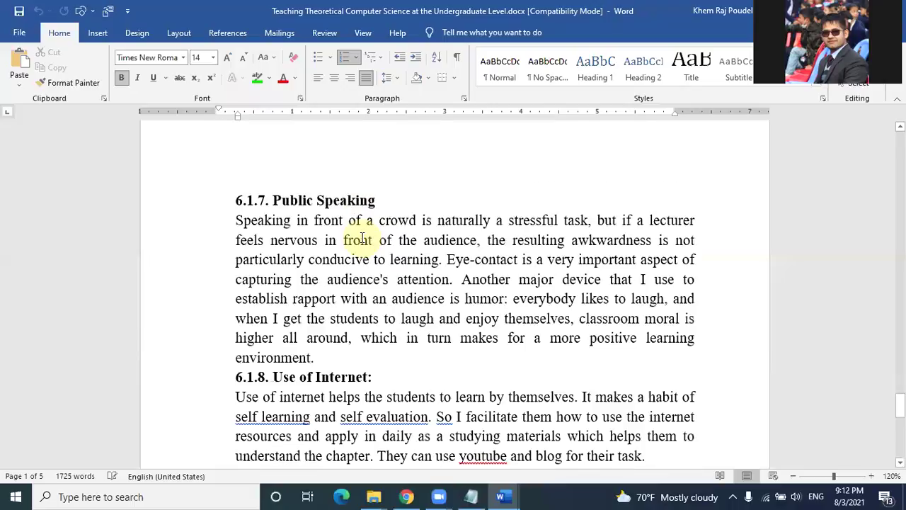
{"action": "scroll", "coordinate": [362, 239], "scroll_direction": "down", "scroll_amount": 5}
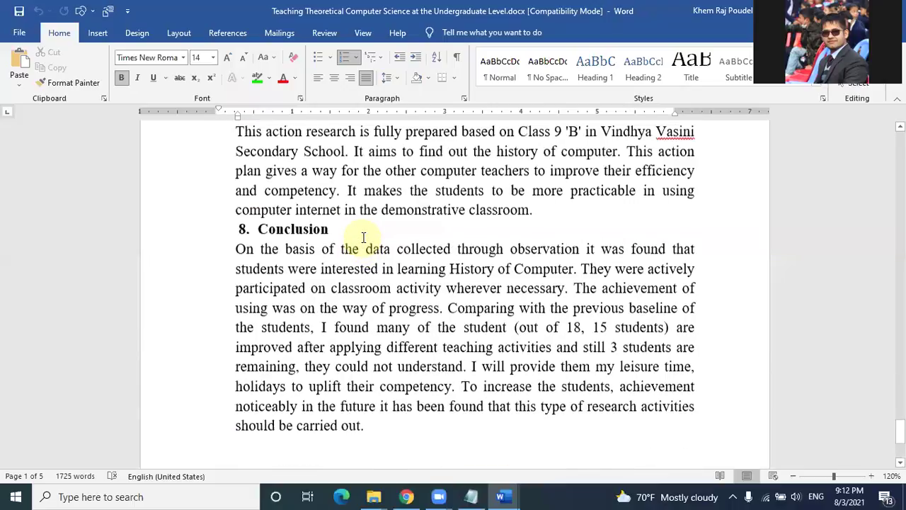
{"action": "scroll", "coordinate": [363, 237], "scroll_direction": "up", "scroll_amount": 10}
{"action": "scroll", "coordinate": [365, 234], "scroll_direction": "up", "scroll_amount": 3}
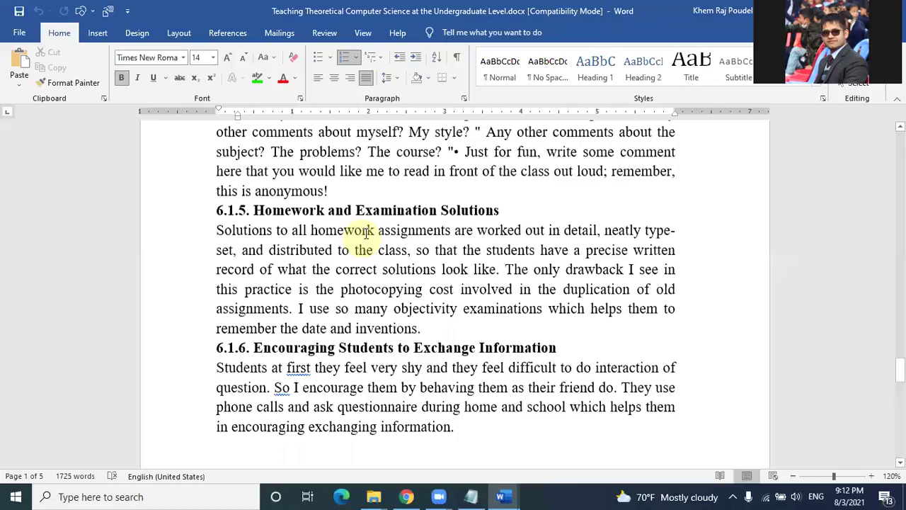
{"action": "scroll", "coordinate": [366, 234], "scroll_direction": "up", "scroll_amount": 20}
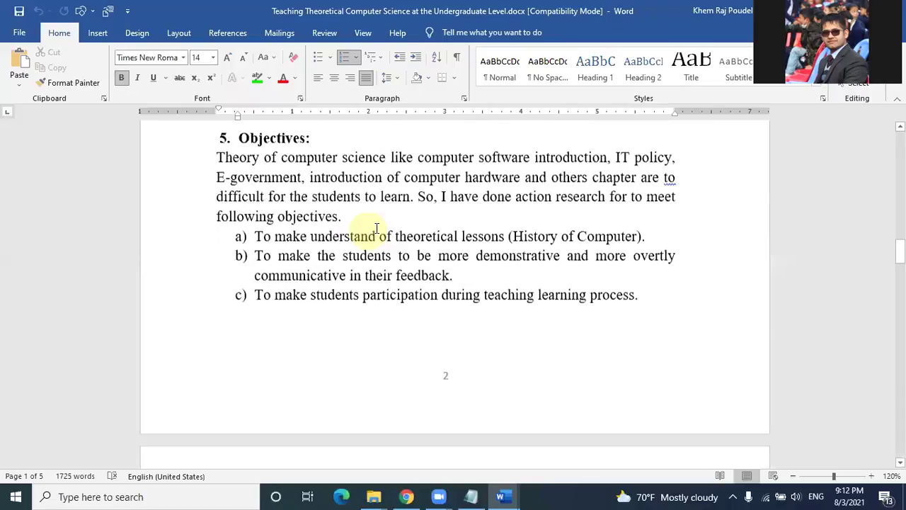
{"action": "scroll", "coordinate": [373, 230], "scroll_direction": "up", "scroll_amount": 20}
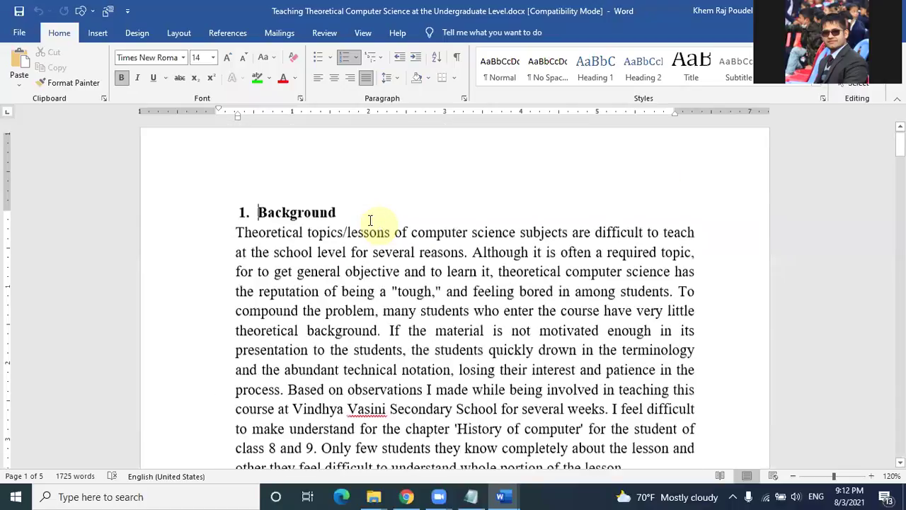
{"action": "scroll", "coordinate": [379, 224], "scroll_direction": "up", "scroll_amount": 1}
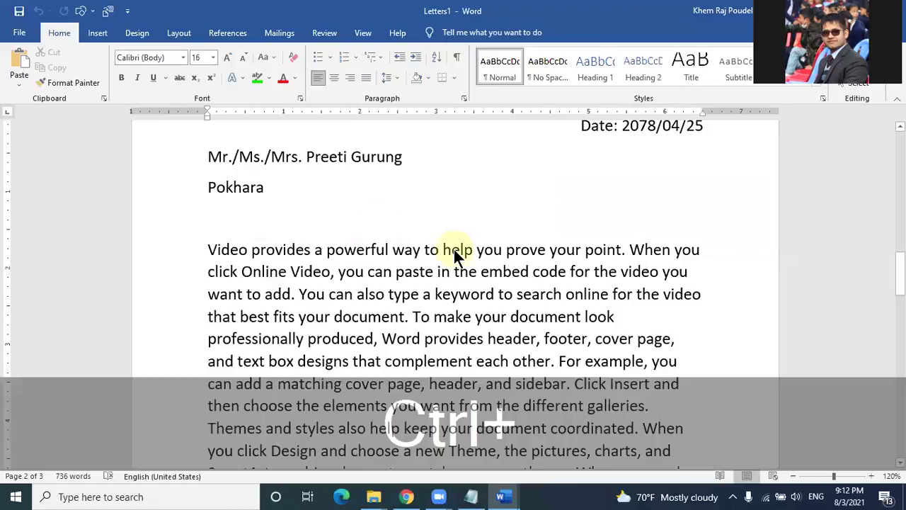
Step: Empty the merged Letters1 text and close Document1 without saving
{"action": "key", "text": "ctrl+a"}
{"action": "key", "text": "Delete"}
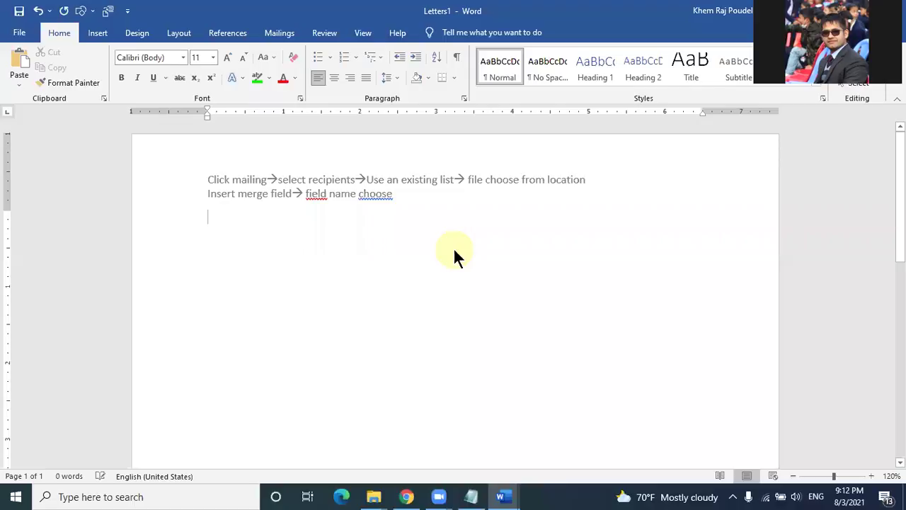
{"action": "left_click", "coordinate": [503, 326]}
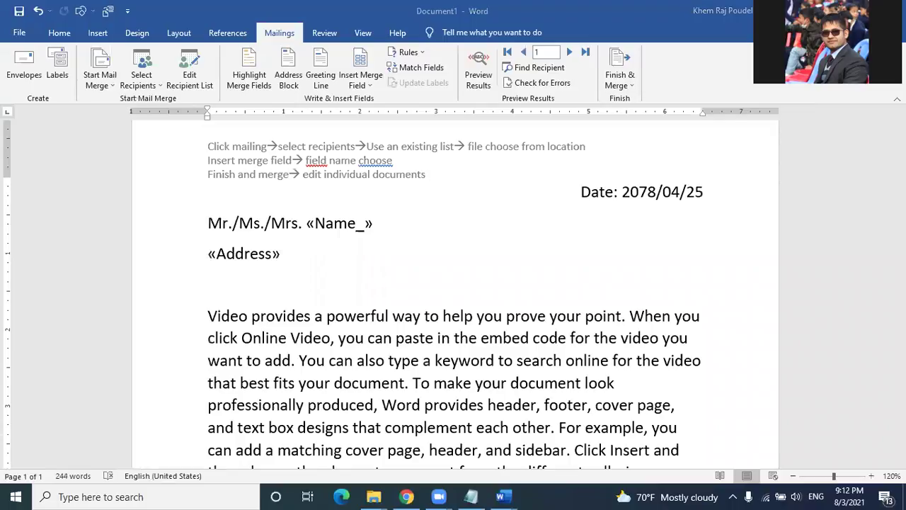
{"action": "key", "text": "alt+F4"}
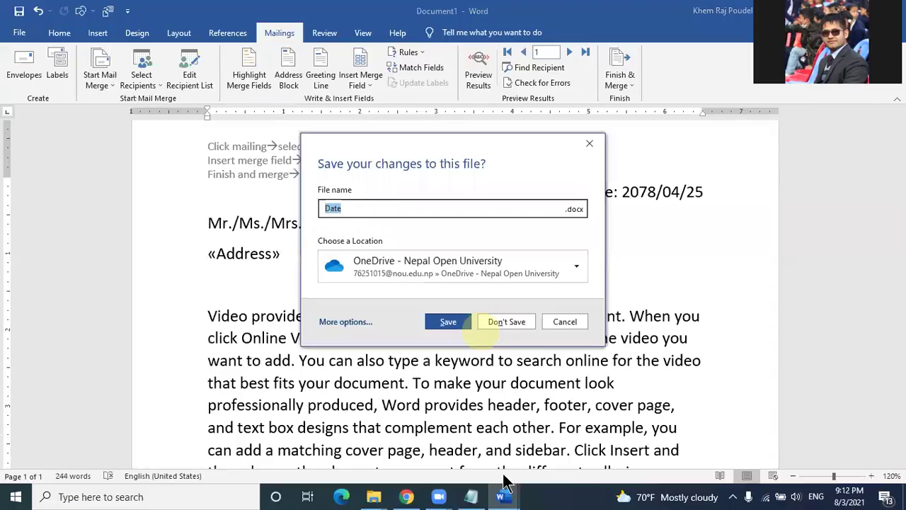
{"action": "key", "text": "n"}
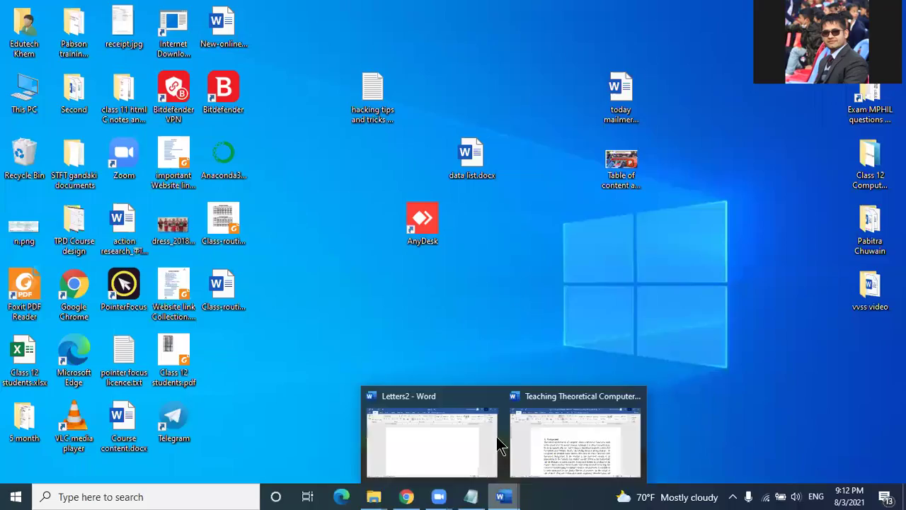
Step: In the blank Letters2, clear the page and start the first line with an = sign
{"action": "left_click", "coordinate": [475, 449]}
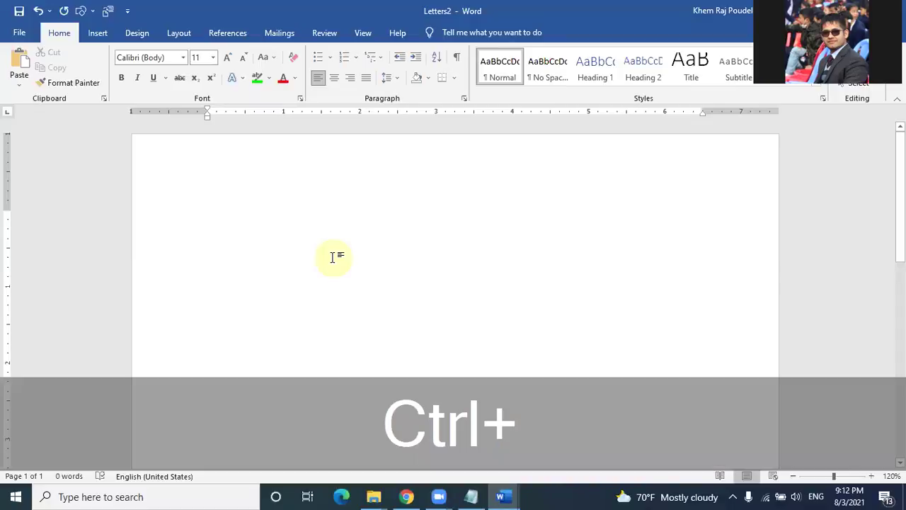
{"action": "key", "text": "ctrl+a"}
{"action": "key", "text": "Delete"}
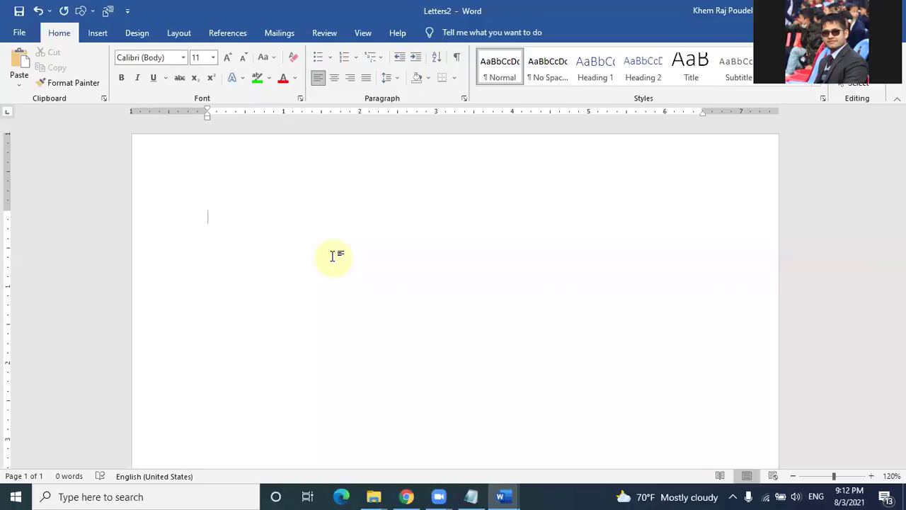
{"action": "type", "text": "="}
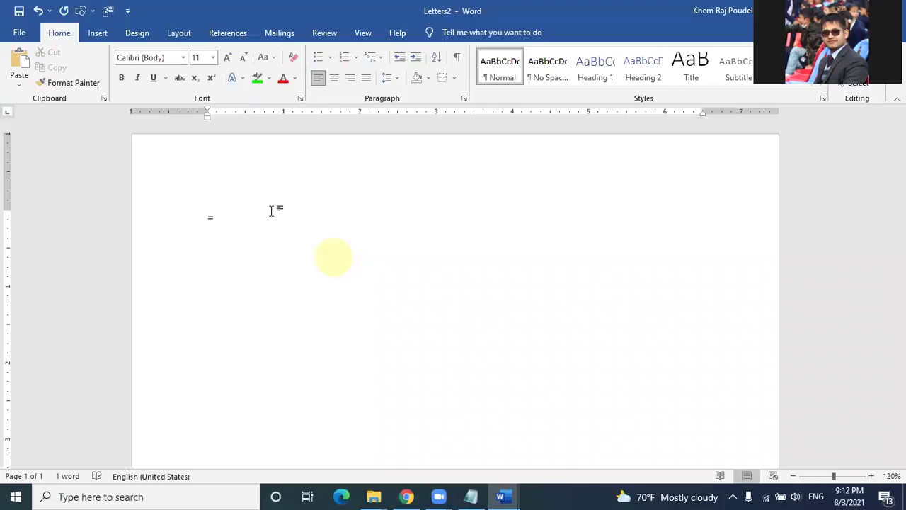
Step: Set the font to Times New Roman at size 12
{"action": "left_click", "coordinate": [154, 60]}
{"action": "type", "text": "T"}
{"action": "key", "text": "BackSpace"}
{"action": "type", "text": "imes New Roma"}
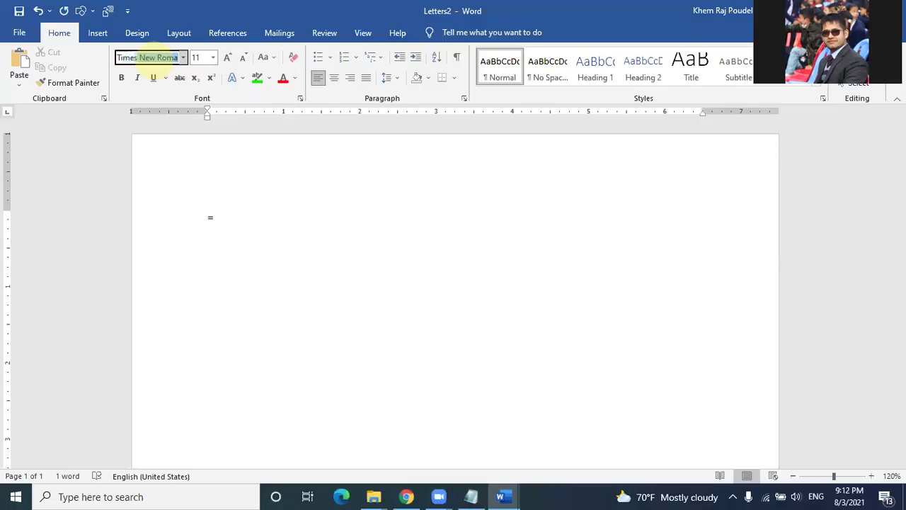
{"action": "key", "text": "Return"}
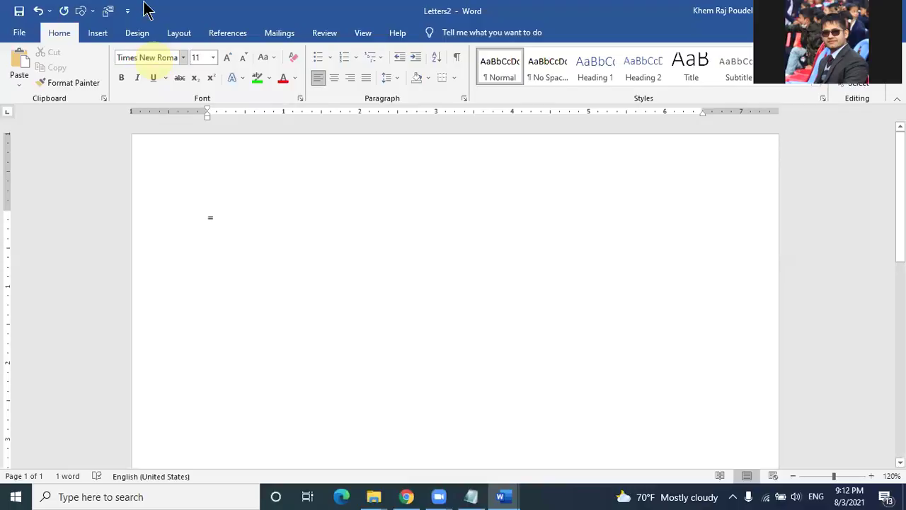
{"action": "left_click", "coordinate": [201, 57]}
{"action": "type", "text": "12"}
{"action": "key", "text": "Return"}
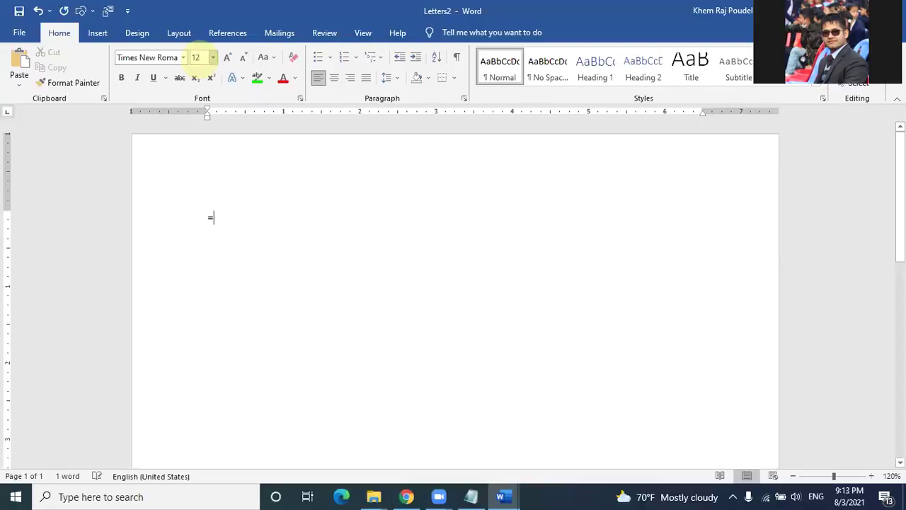
Step: Delete the = sign and reapply Times New Roman 12 to the empty first line
{"action": "left_click", "coordinate": [235, 218]}
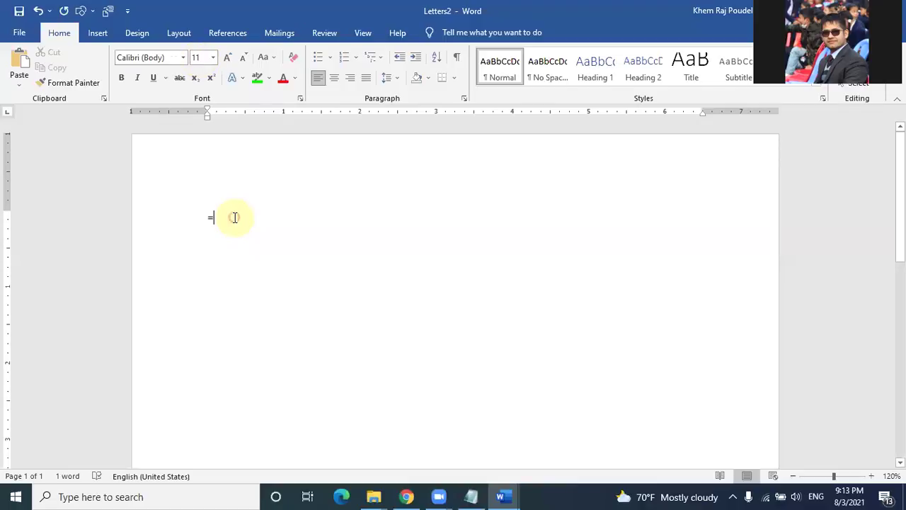
{"action": "left_click", "coordinate": [210, 216]}
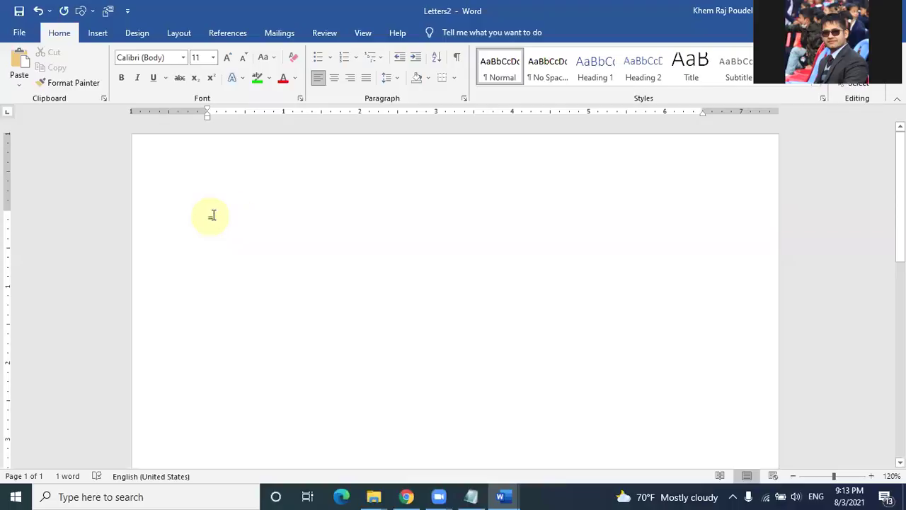
{"action": "key", "text": "BackSpace"}
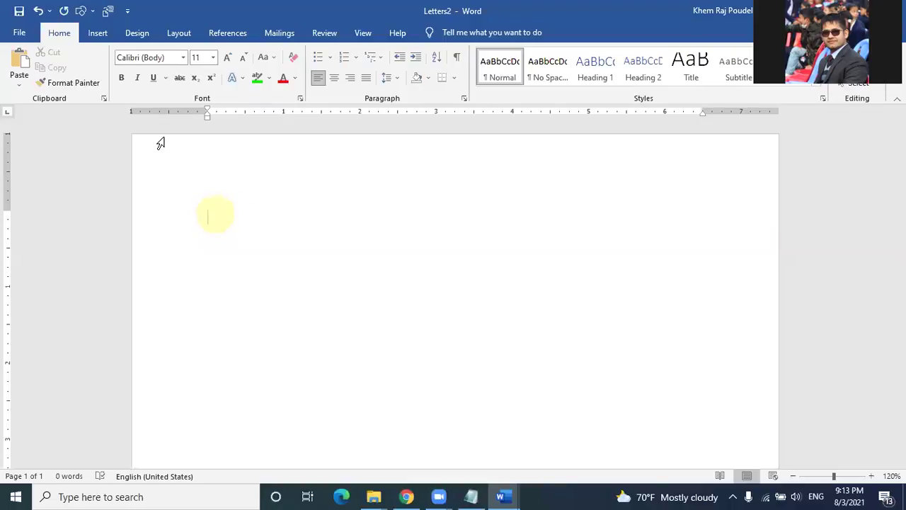
{"action": "left_click", "coordinate": [149, 57]}
{"action": "type", "text": "Times New Roman"}
{"action": "key", "text": "Return"}
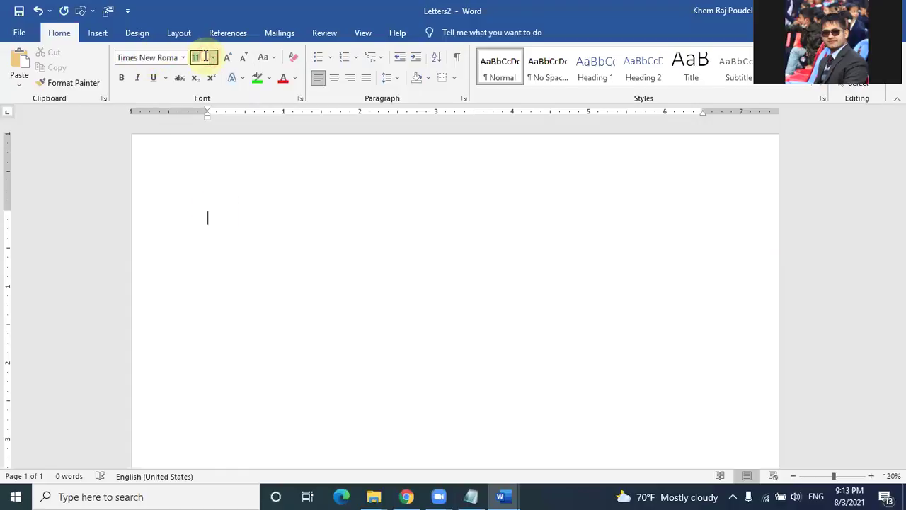
{"action": "type", "text": "12"}
{"action": "key", "text": "Return"}
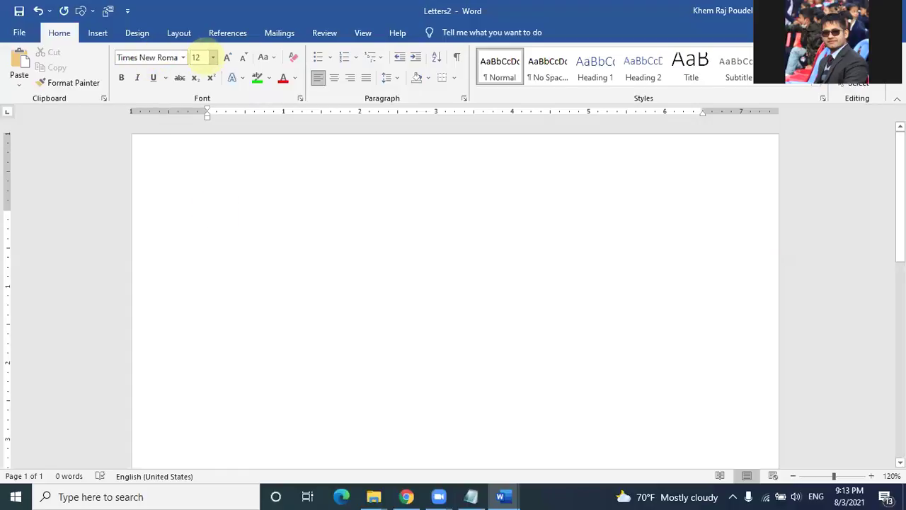
Step: Type the formula =rand(15, 15), correcting a mistyped second 12 to 15
{"action": "type", "text": "=rand("}
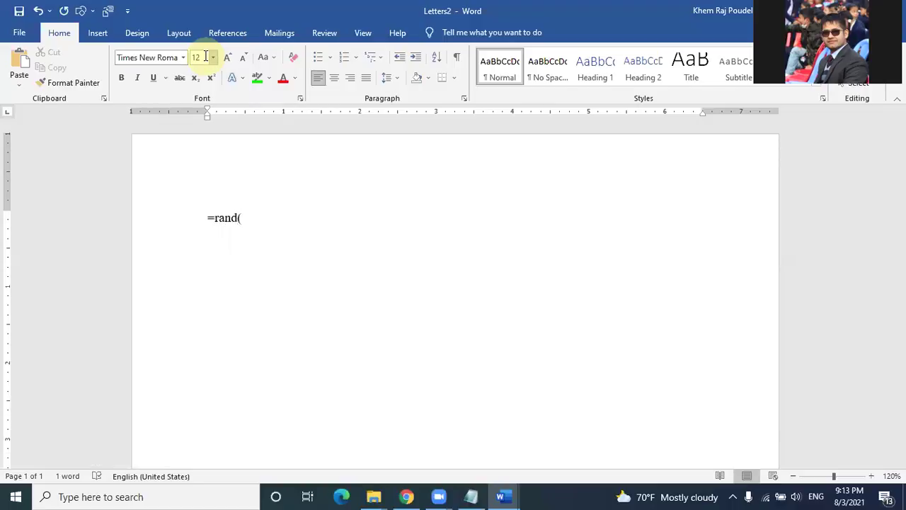
{"action": "type", "text": "15, 12"}
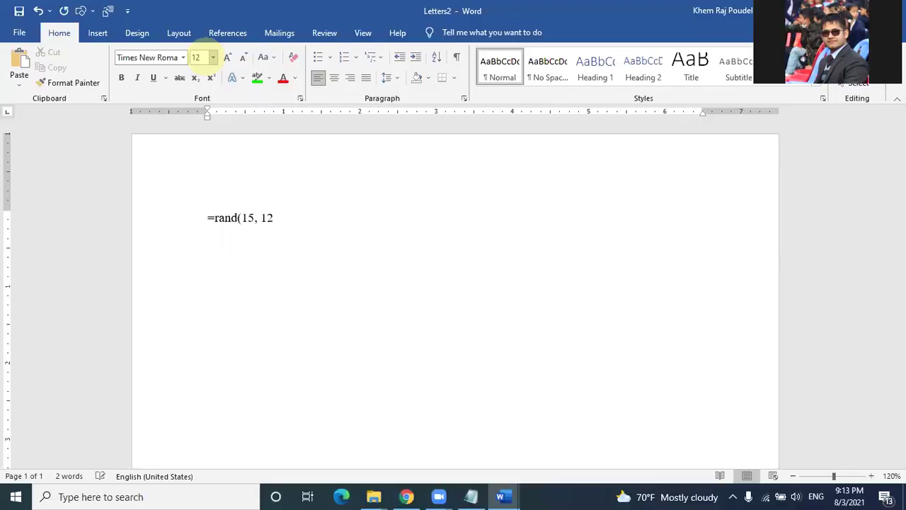
{"action": "key", "text": "BackSpace"}
{"action": "key", "text": "BackSpace"}
{"action": "type", "text": "15)"}
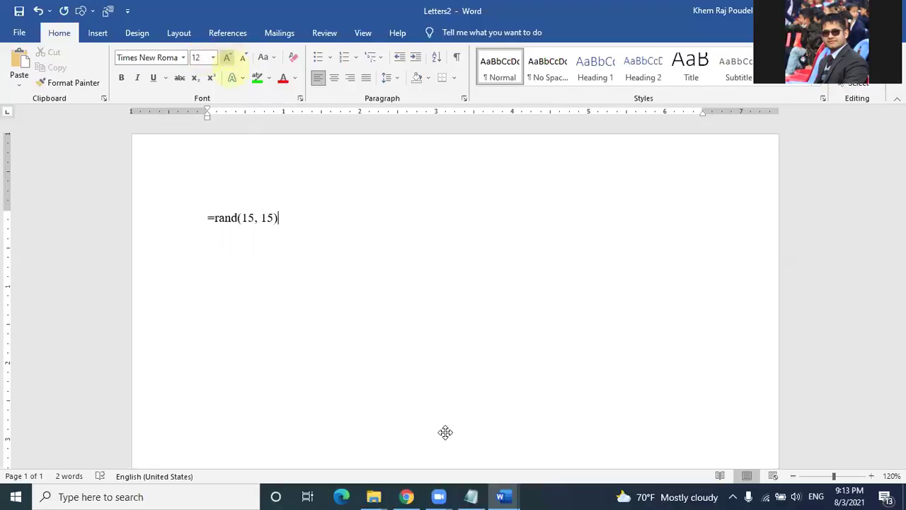
{"action": "left_click", "coordinate": [440, 459]}
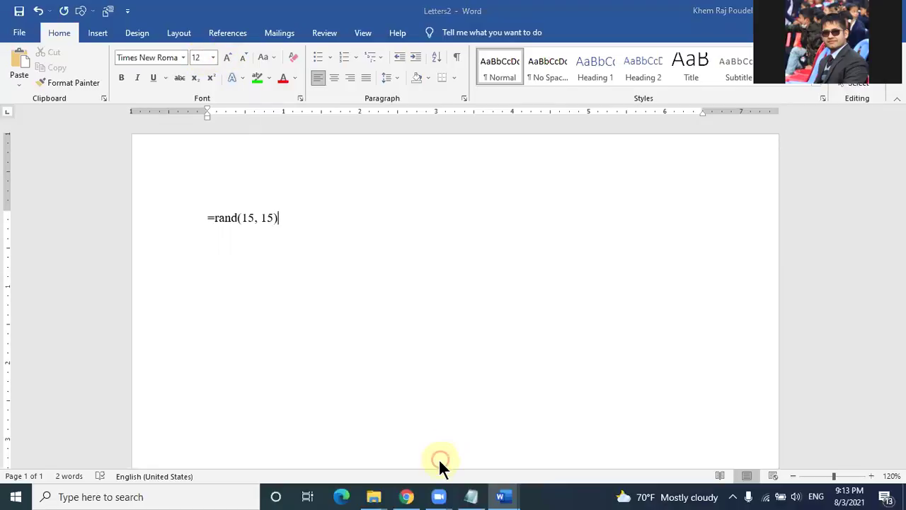
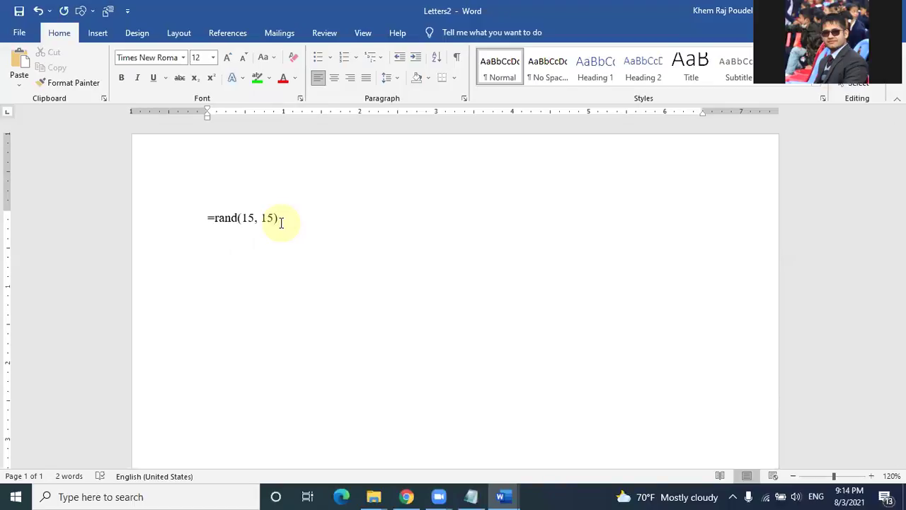
Step: Expand =rand(15, 15) into sample paragraphs in Letters2
{"action": "key", "text": "Return"}
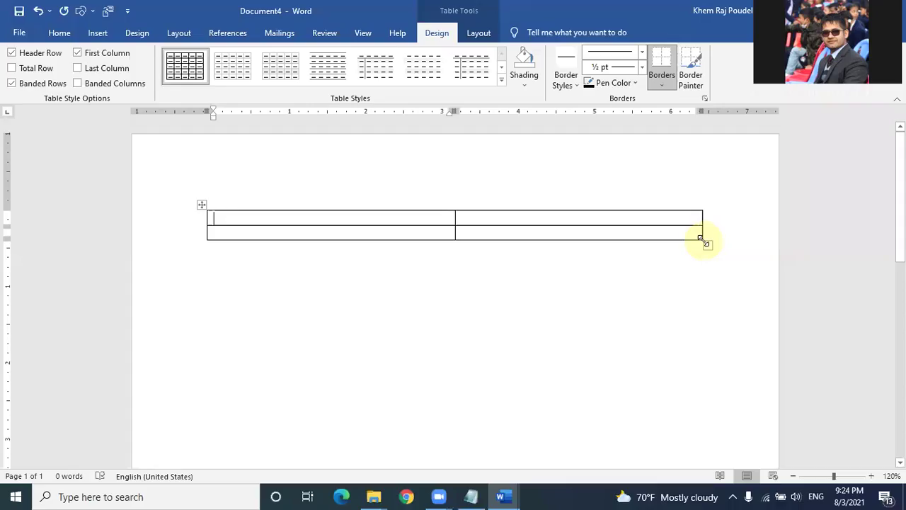
Step: Stretch the table much taller, label the first cell 'Name:', and bring up Select Recipients
{"action": "mouse_move", "coordinate": [706, 239]}
{"action": "left_mouse_down"}
{"action": "mouse_move", "coordinate": [737, 477]}
{"action": "mouse_move", "coordinate": [748, 421]}
{"action": "mouse_move", "coordinate": [742, 393]}
{"action": "mouse_move", "coordinate": [741, 446]}
{"action": "left_mouse_up"}
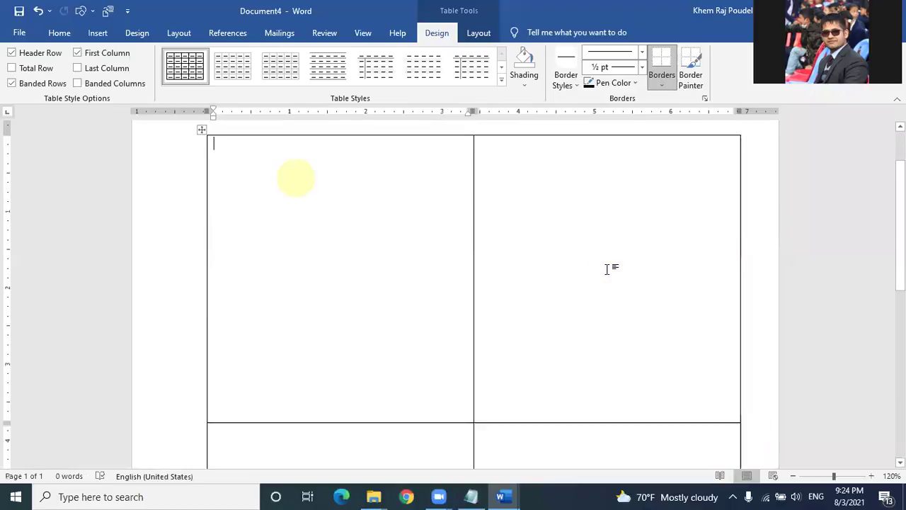
{"action": "type", "text": "="}
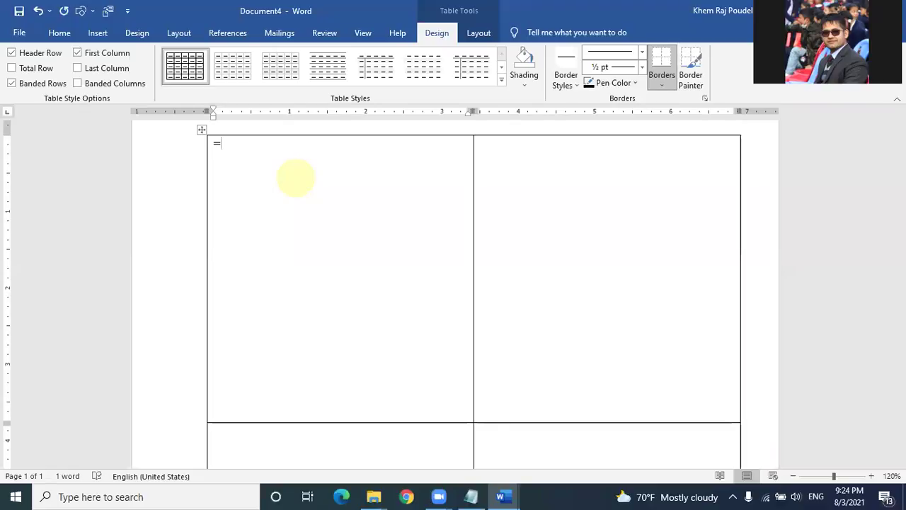
{"action": "key", "text": "BackSpace"}
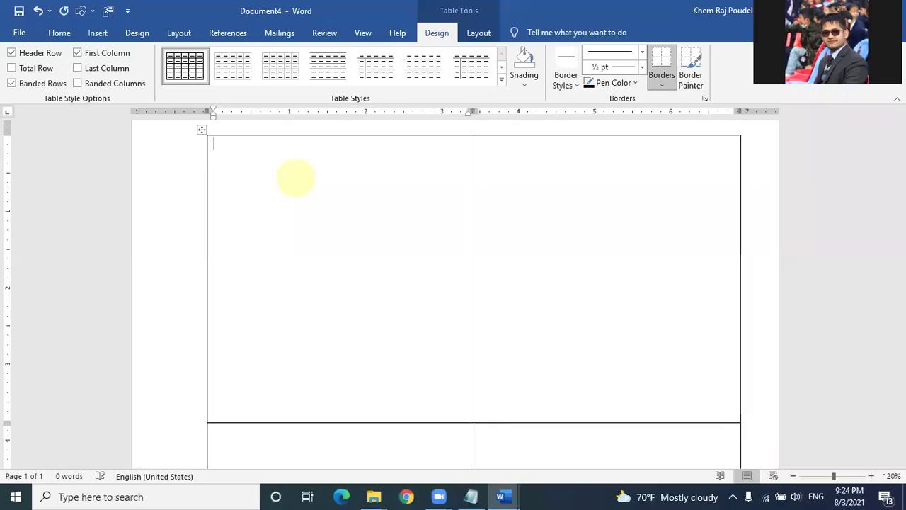
{"action": "type", "text": "Name"}
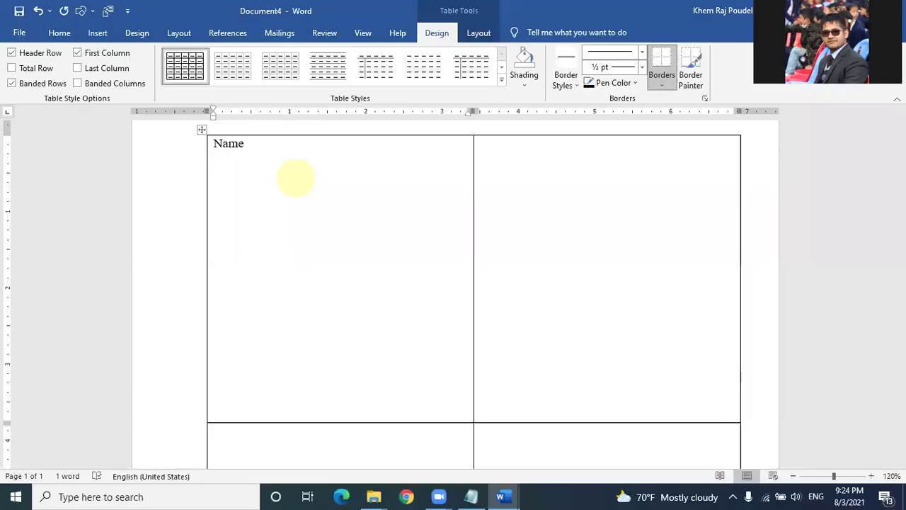
{"action": "type", "text": ":"}
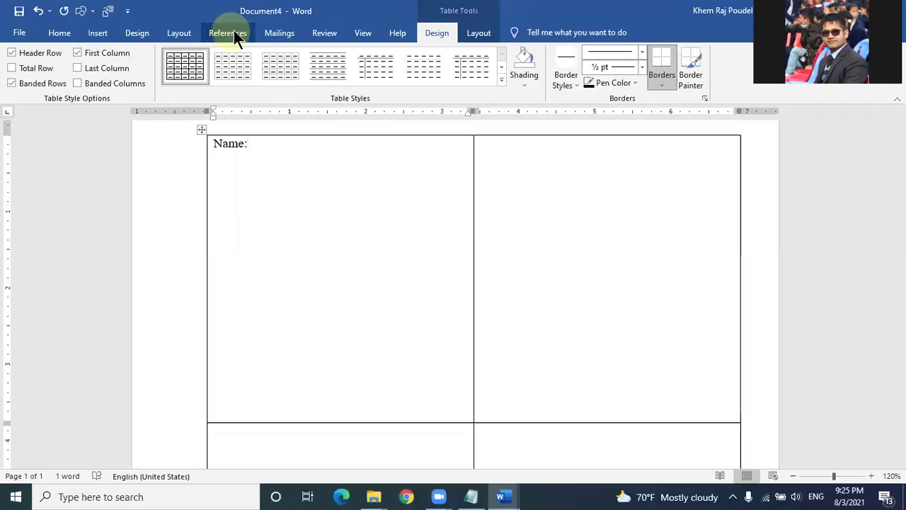
{"action": "left_click", "coordinate": [271, 33]}
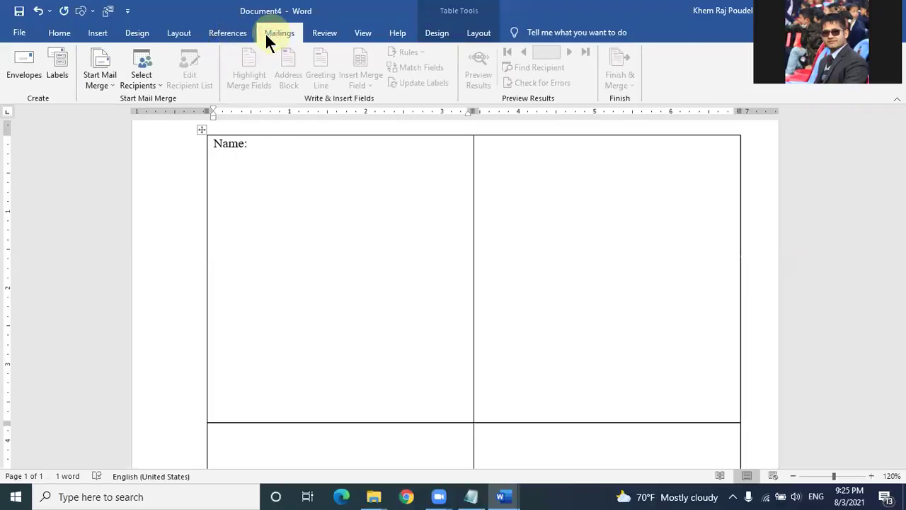
{"action": "left_click", "coordinate": [143, 81]}
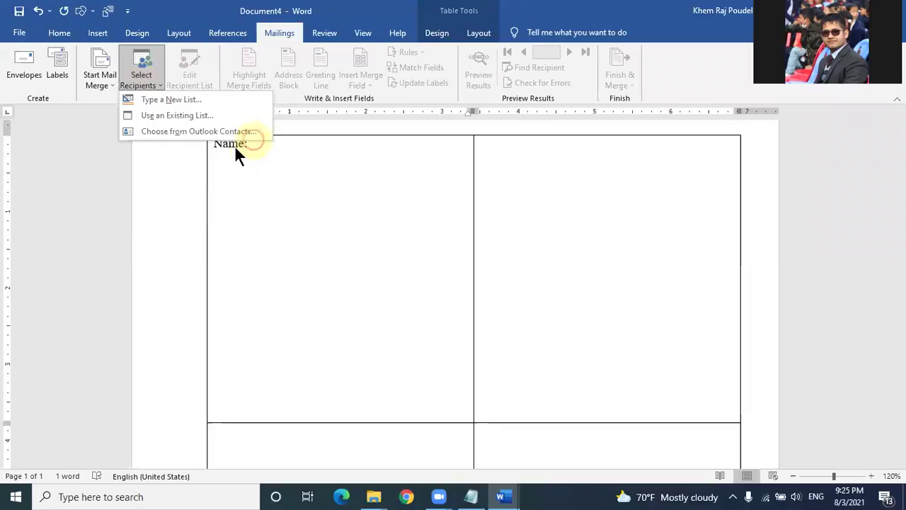
Step: Use data list.docx from the Desktop as the recipient list, after closing a stray Envelopes dialog
{"action": "left_click", "coordinate": [162, 111]}
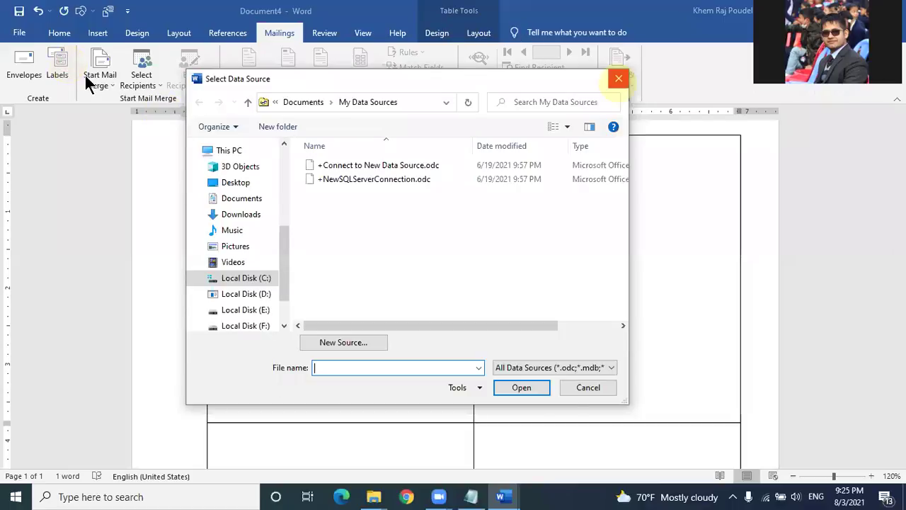
{"action": "left_click", "coordinate": [58, 65]}
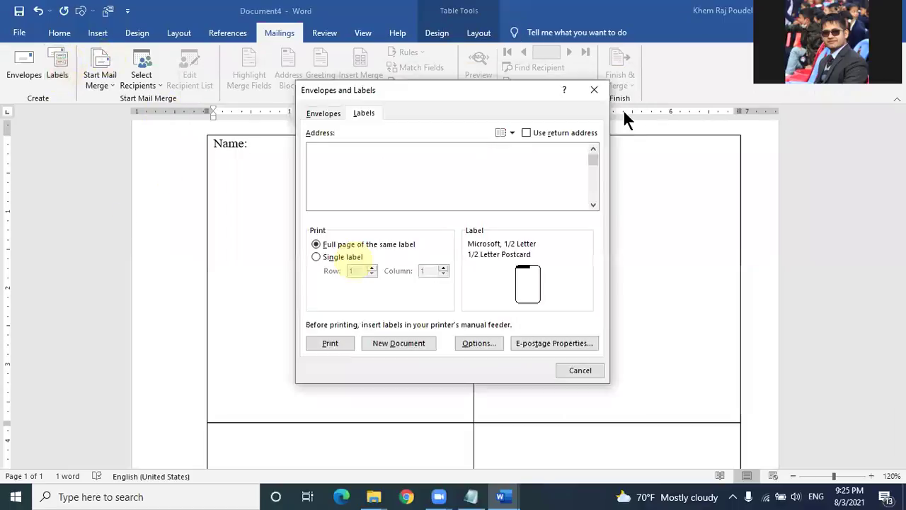
{"action": "left_click", "coordinate": [595, 89]}
{"action": "left_click", "coordinate": [154, 82]}
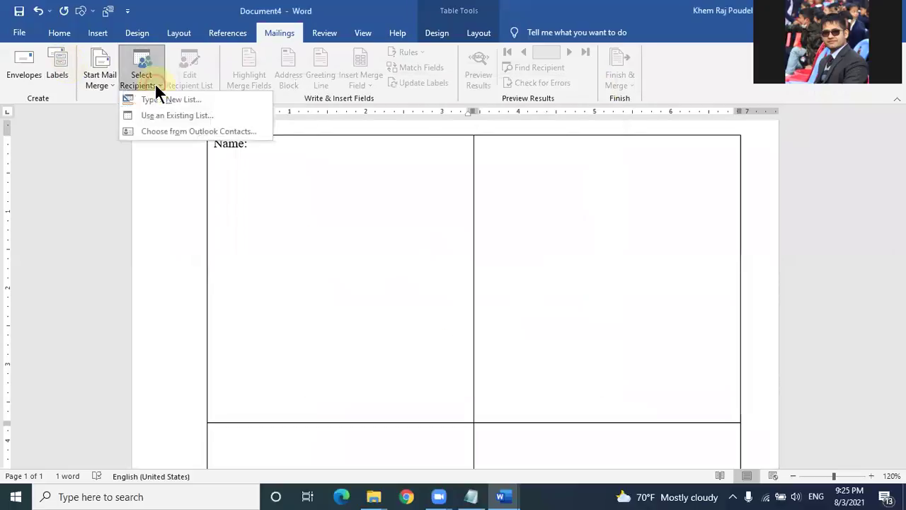
{"action": "left_click", "coordinate": [167, 111]}
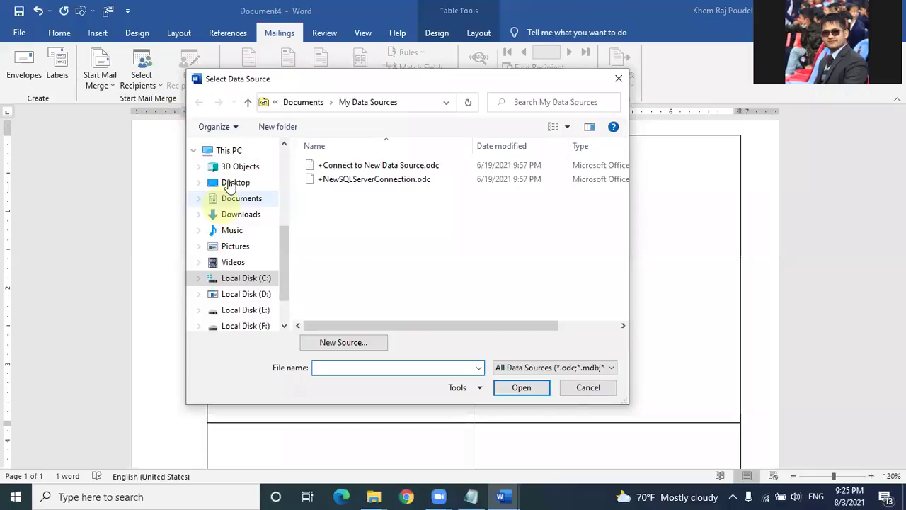
{"action": "left_click", "coordinate": [229, 183]}
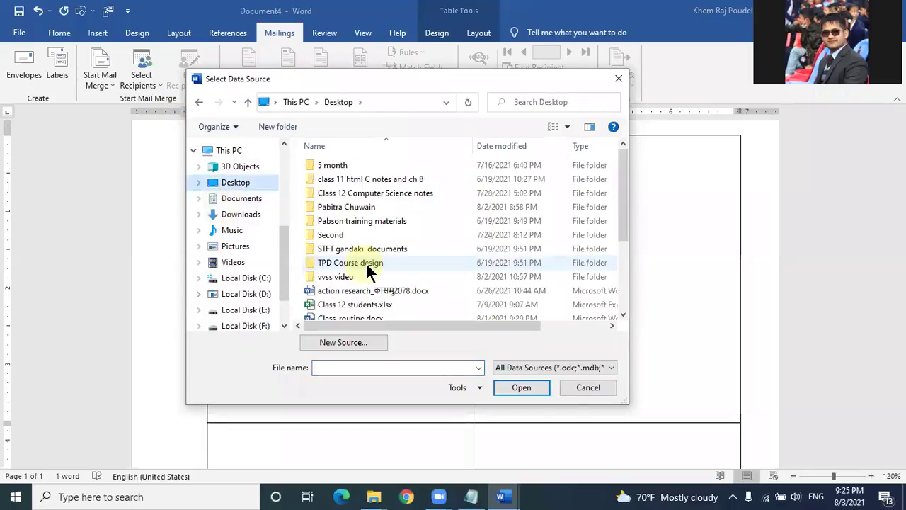
{"action": "scroll", "coordinate": [347, 259], "scroll_direction": "down", "scroll_amount": 2}
{"action": "left_click", "coordinate": [353, 270]}
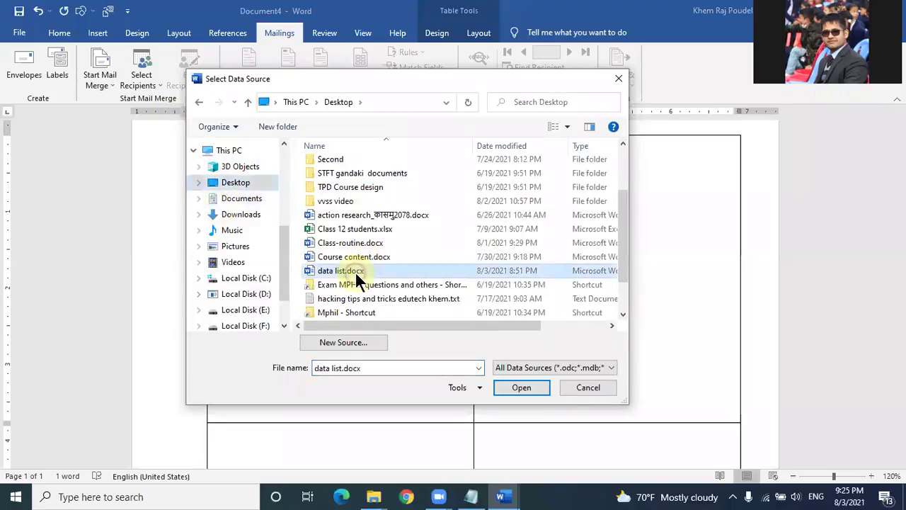
{"action": "left_click", "coordinate": [521, 389]}
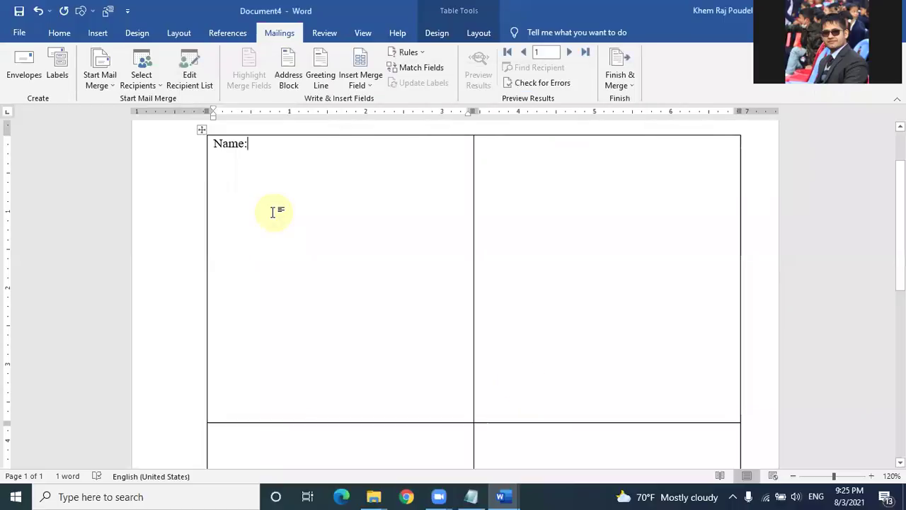
Step: Insert the Name merge field after 'Name:' and set the merge document type to Labels
{"action": "left_click", "coordinate": [369, 92]}
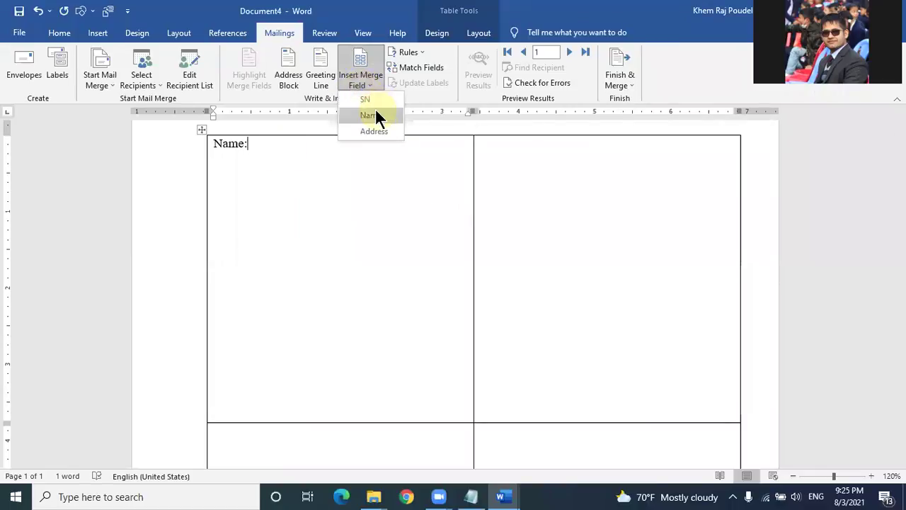
{"action": "left_click", "coordinate": [376, 114]}
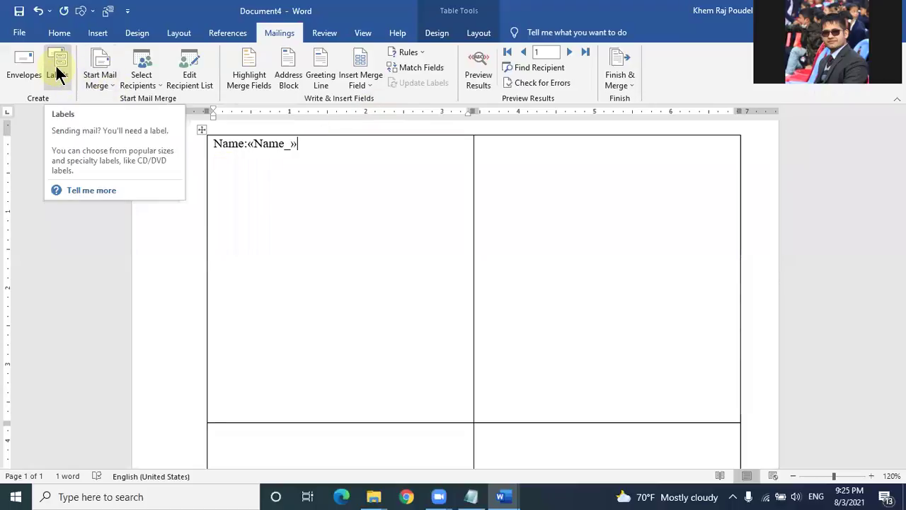
{"action": "left_click", "coordinate": [93, 84]}
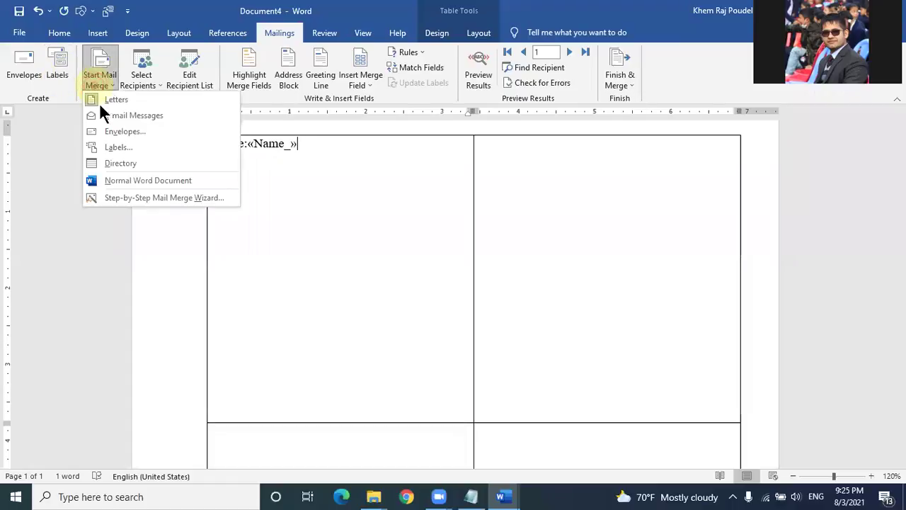
{"action": "left_click", "coordinate": [113, 149]}
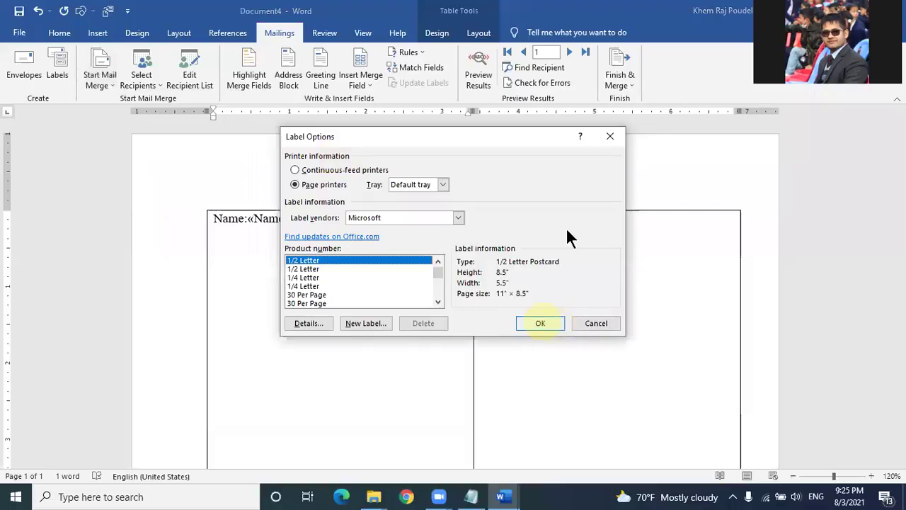
{"action": "left_click", "coordinate": [609, 138]}
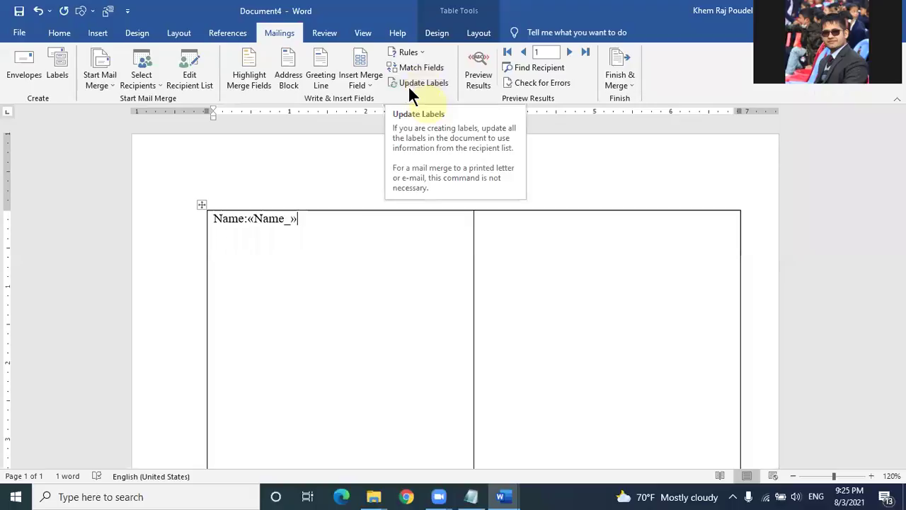
{"action": "left_click", "coordinate": [110, 82]}
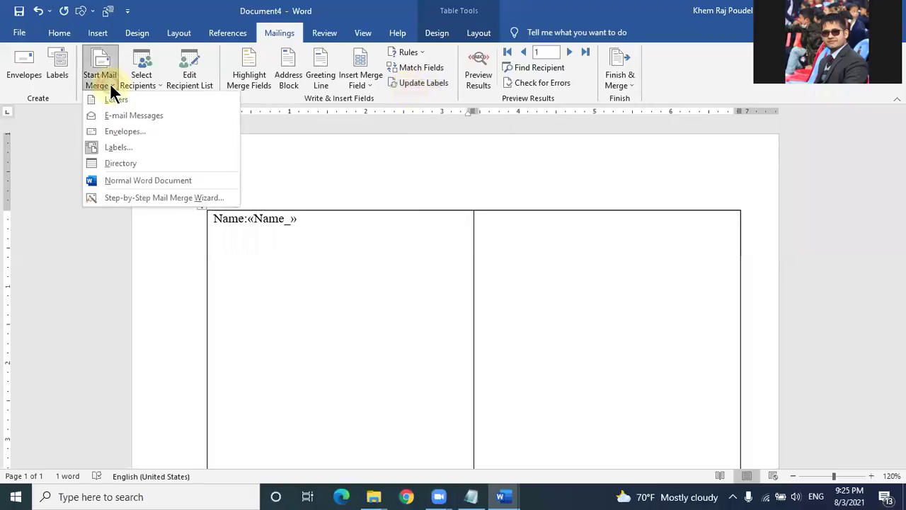
{"action": "left_click", "coordinate": [127, 148]}
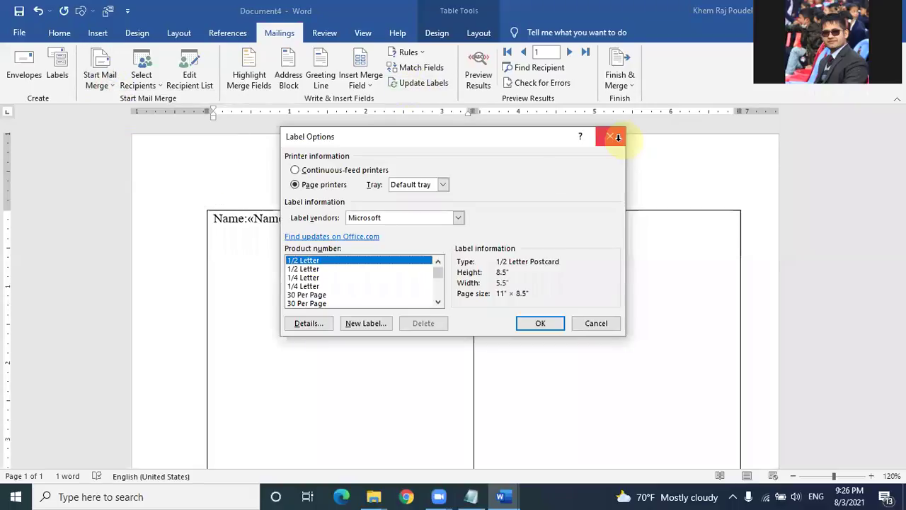
{"action": "left_click", "coordinate": [617, 136]}
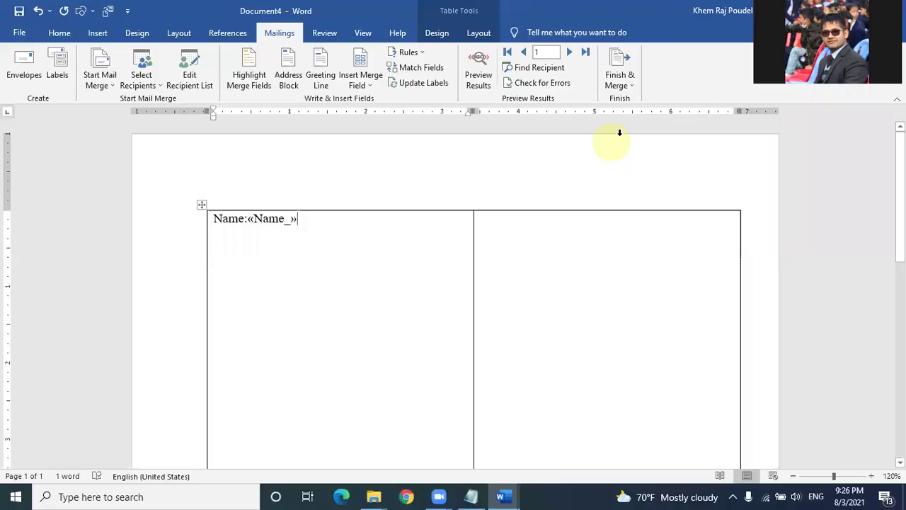
Step: Update labels to copy the Name field into every cell, then merge to individual documents
{"action": "left_click", "coordinate": [412, 152]}
{"action": "left_click", "coordinate": [413, 83]}
{"action": "left_click", "coordinate": [542, 230]}
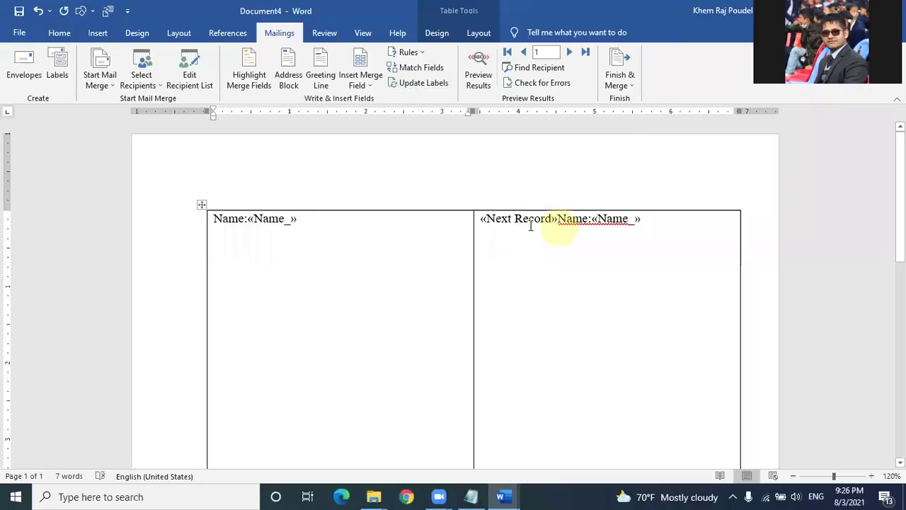
{"action": "scroll", "coordinate": [519, 230], "scroll_direction": "down", "scroll_amount": 3}
{"action": "scroll", "coordinate": [435, 290], "scroll_direction": "up", "scroll_amount": 3}
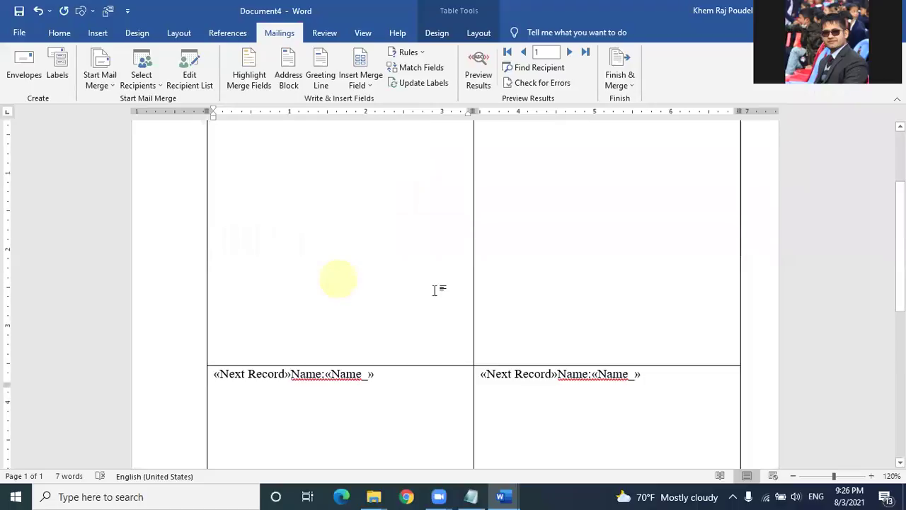
{"action": "scroll", "coordinate": [431, 293], "scroll_direction": "up", "scroll_amount": 2}
{"action": "scroll", "coordinate": [476, 306], "scroll_direction": "down", "scroll_amount": 3}
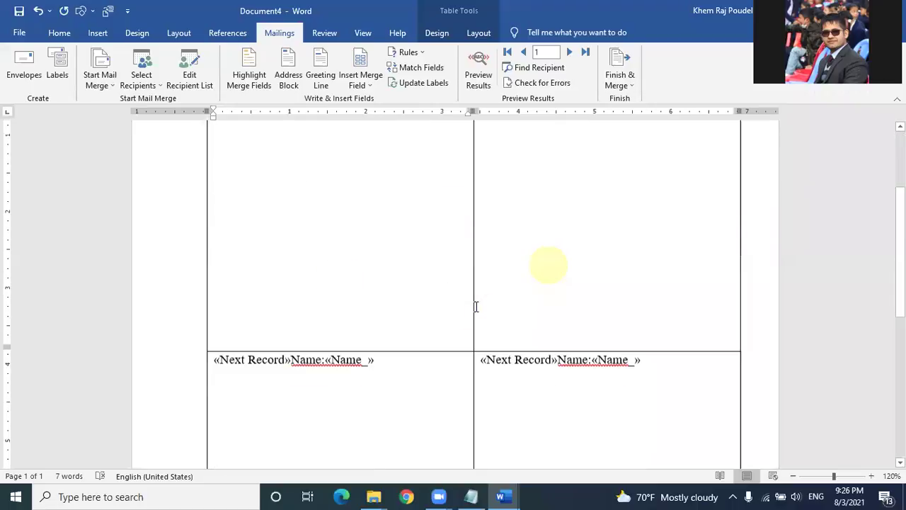
{"action": "scroll", "coordinate": [542, 265], "scroll_direction": "down", "scroll_amount": 5}
{"action": "scroll", "coordinate": [542, 267], "scroll_direction": "up", "scroll_amount": 3}
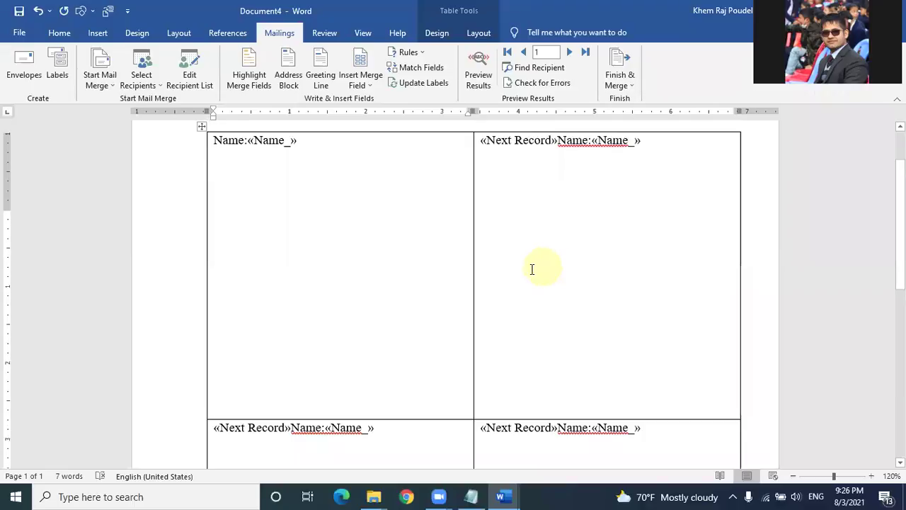
{"action": "scroll", "coordinate": [523, 252], "scroll_direction": "up", "scroll_amount": 1}
{"action": "left_click", "coordinate": [617, 83]}
{"action": "left_click", "coordinate": [630, 104]}
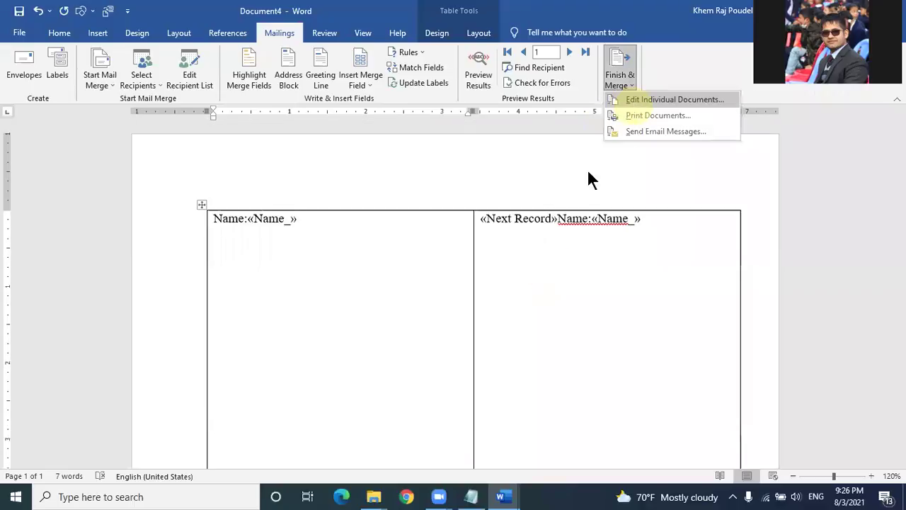
Step: Merge all records into a new document and review the generated name labels
{"action": "left_click", "coordinate": [535, 211]}
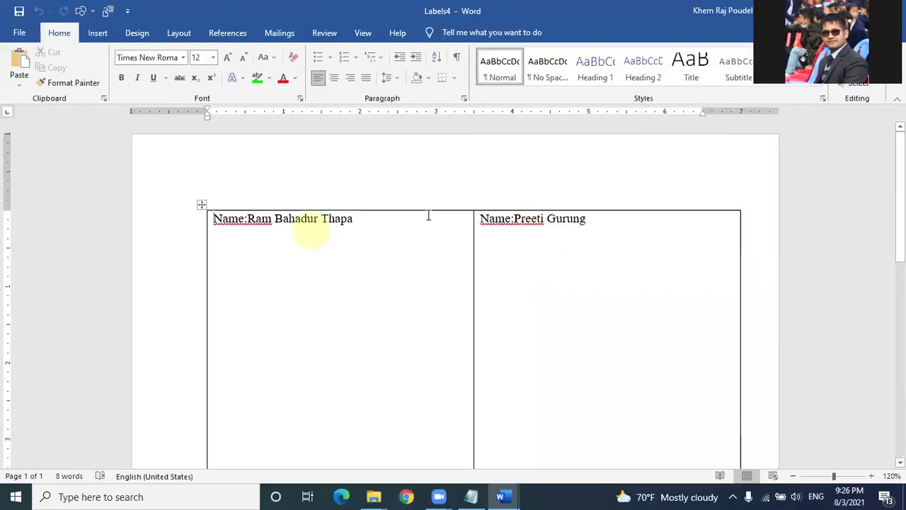
{"action": "scroll", "coordinate": [512, 232], "scroll_direction": "down", "scroll_amount": 5}
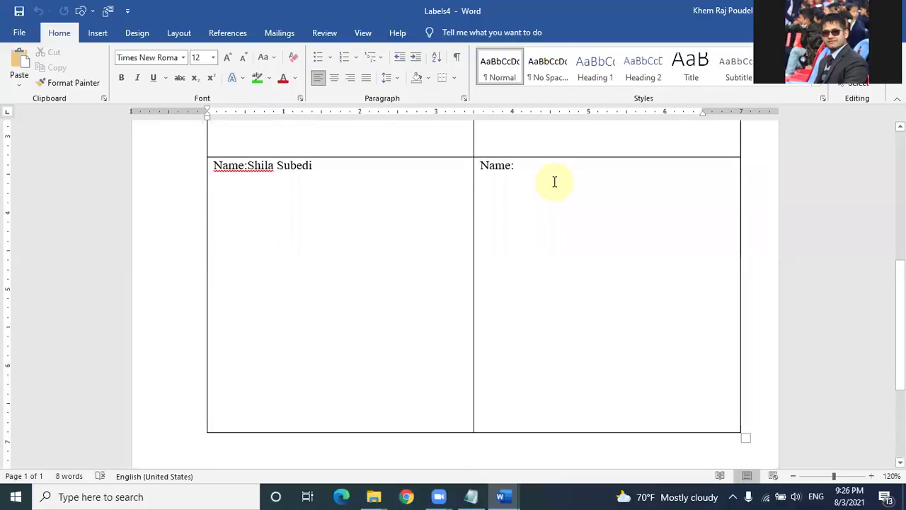
{"action": "scroll", "coordinate": [556, 177], "scroll_direction": "up", "scroll_amount": 5}
{"action": "scroll", "coordinate": [559, 179], "scroll_direction": "up", "scroll_amount": 1}
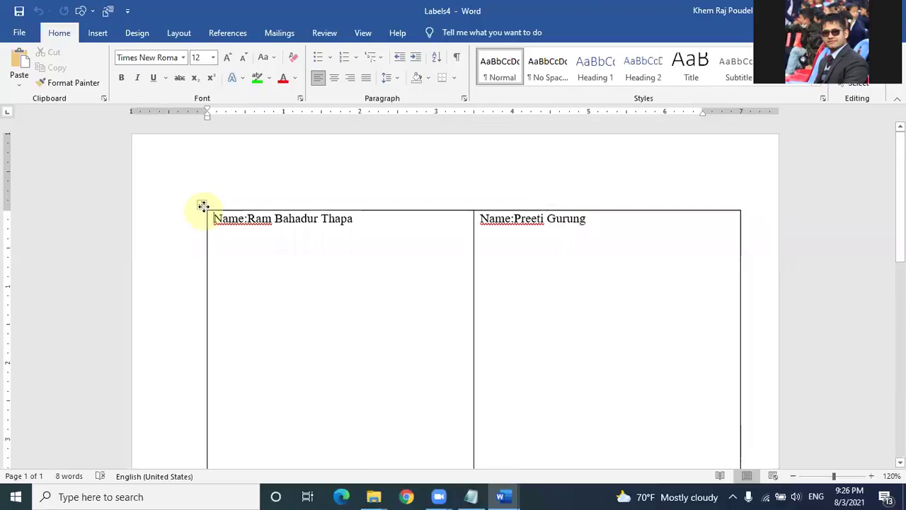
Step: Select the whole label table and apply No Border to it
{"action": "left_click", "coordinate": [203, 205]}
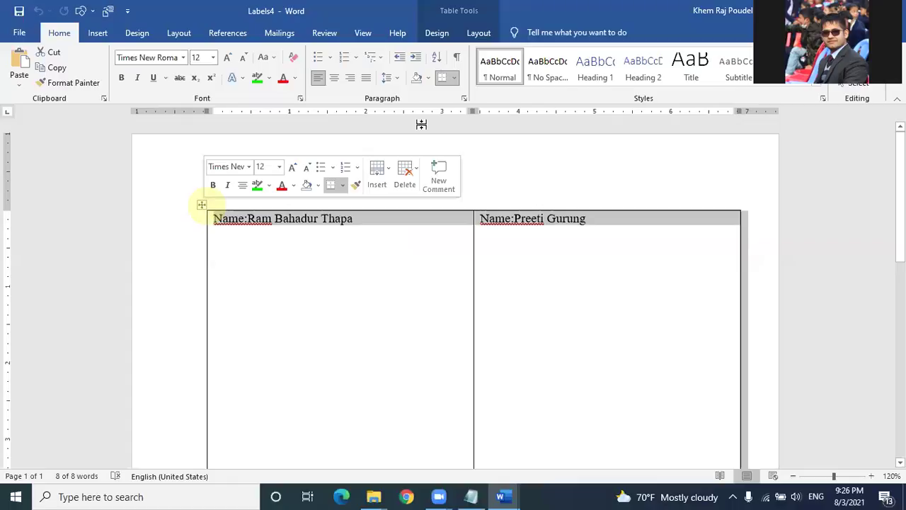
{"action": "left_click", "coordinate": [455, 79]}
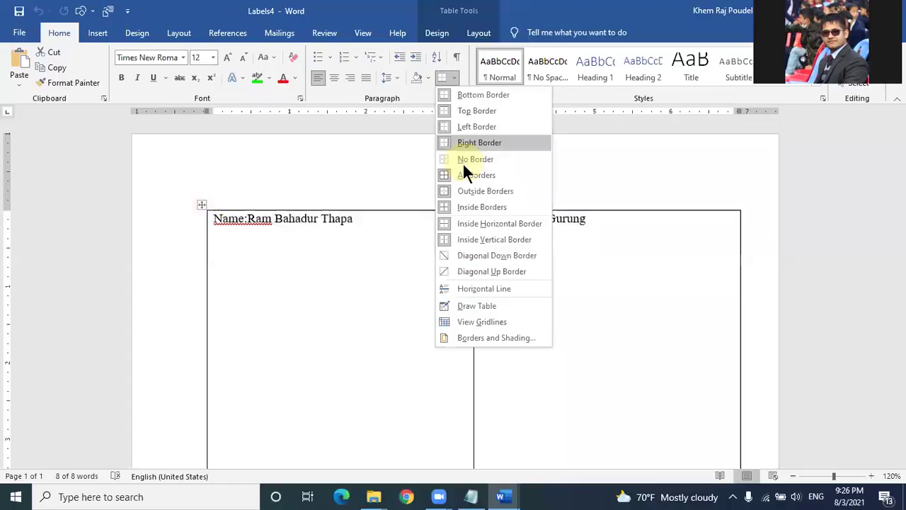
{"action": "left_click", "coordinate": [469, 158]}
{"action": "left_click", "coordinate": [349, 167]}
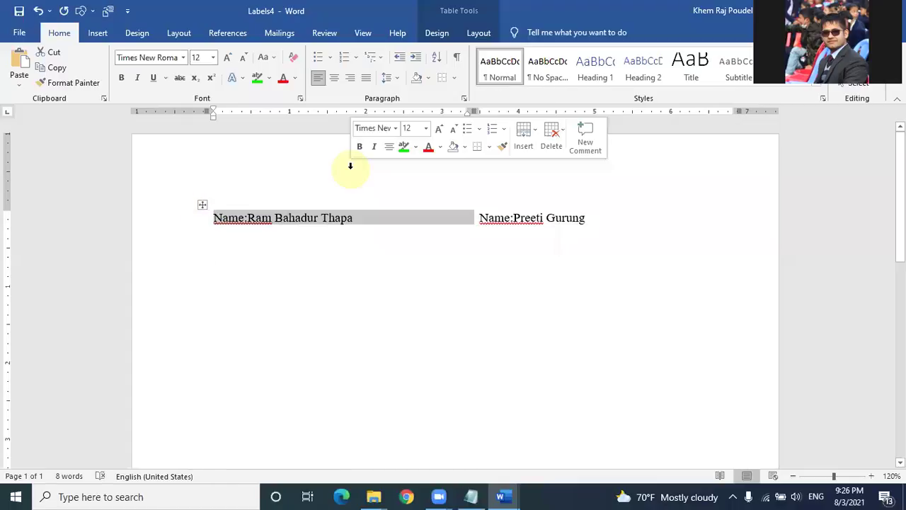
{"action": "left_click", "coordinate": [383, 219]}
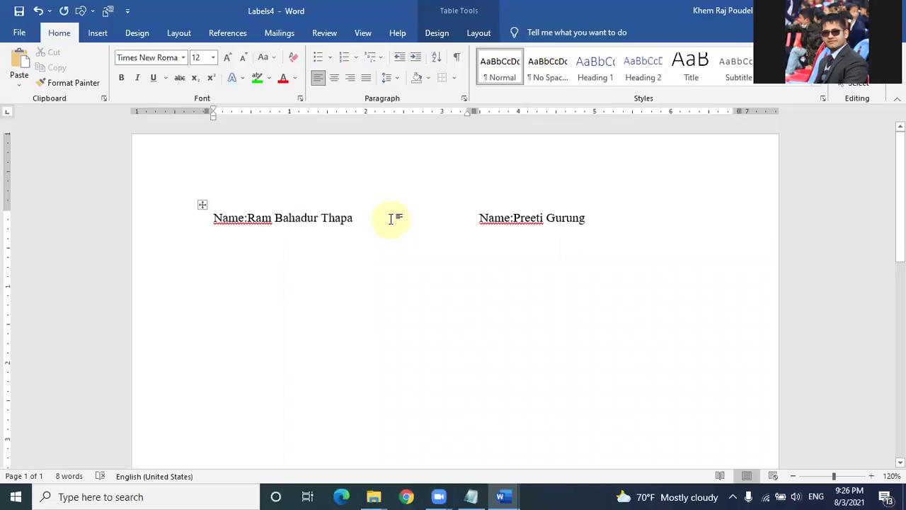
{"action": "scroll", "coordinate": [389, 217], "scroll_direction": "down", "scroll_amount": 3}
{"action": "scroll", "coordinate": [389, 217], "scroll_direction": "up", "scroll_amount": 3}
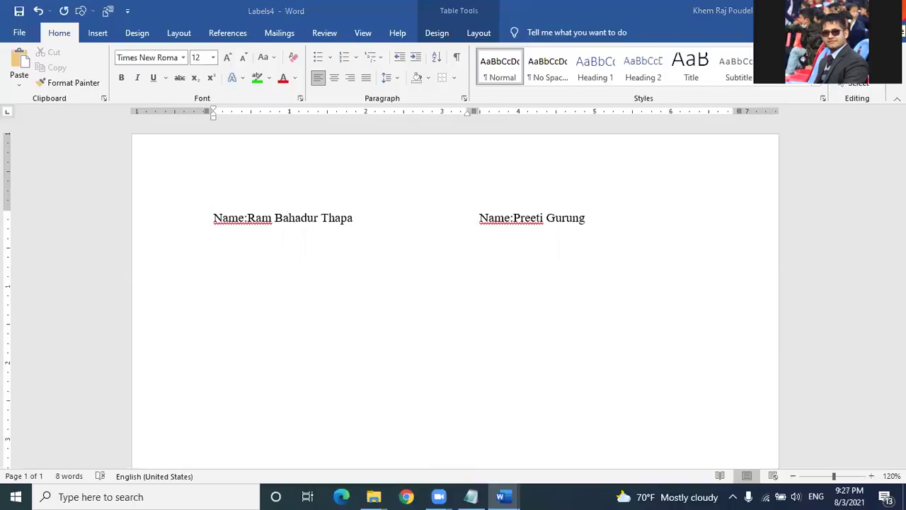
Step: Close the merge document without saving and return to Letters2
{"action": "left_click", "coordinate": [512, 318]}
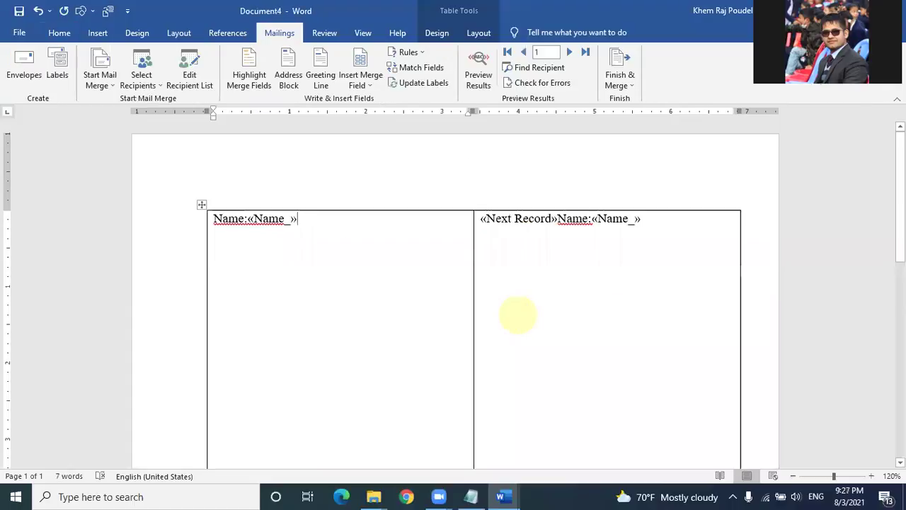
{"action": "left_click", "coordinate": [890, 11]}
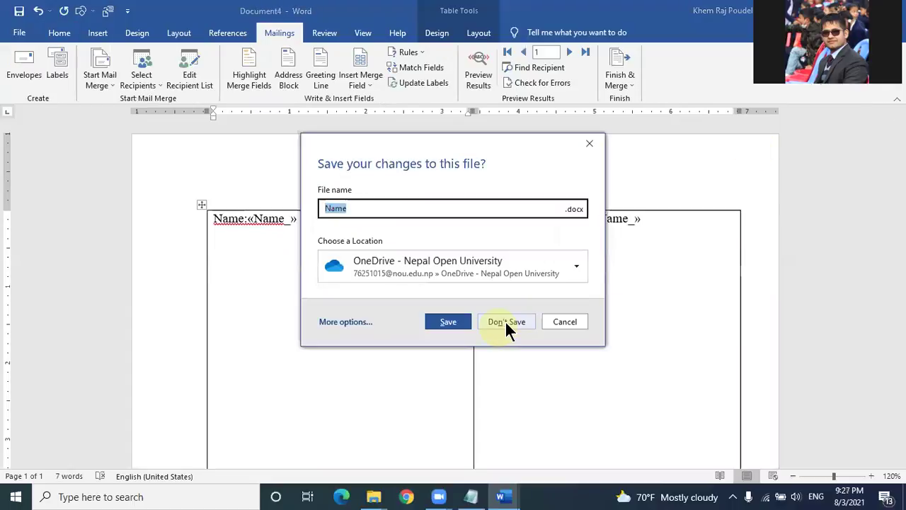
{"action": "left_click", "coordinate": [504, 320]}
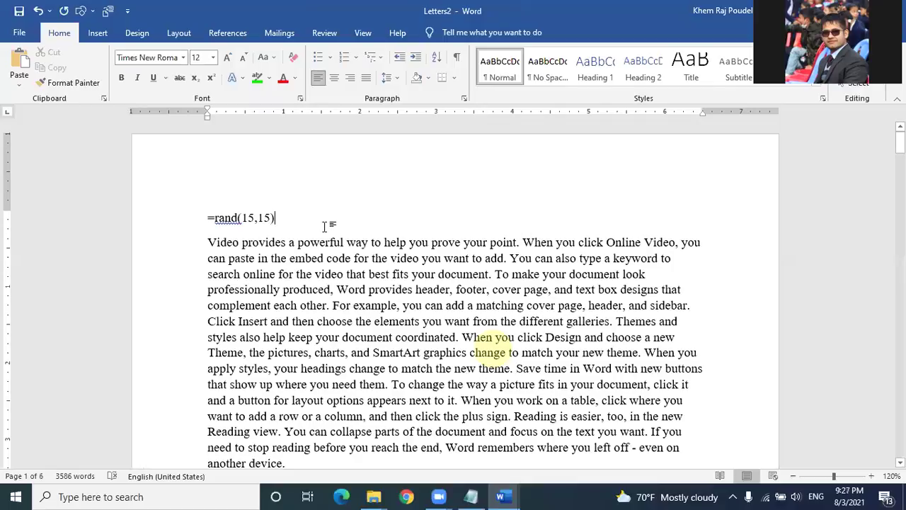
{"action": "scroll", "coordinate": [329, 224], "scroll_direction": "down", "scroll_amount": 1}
{"action": "scroll", "coordinate": [331, 221], "scroll_direction": "down", "scroll_amount": 1}
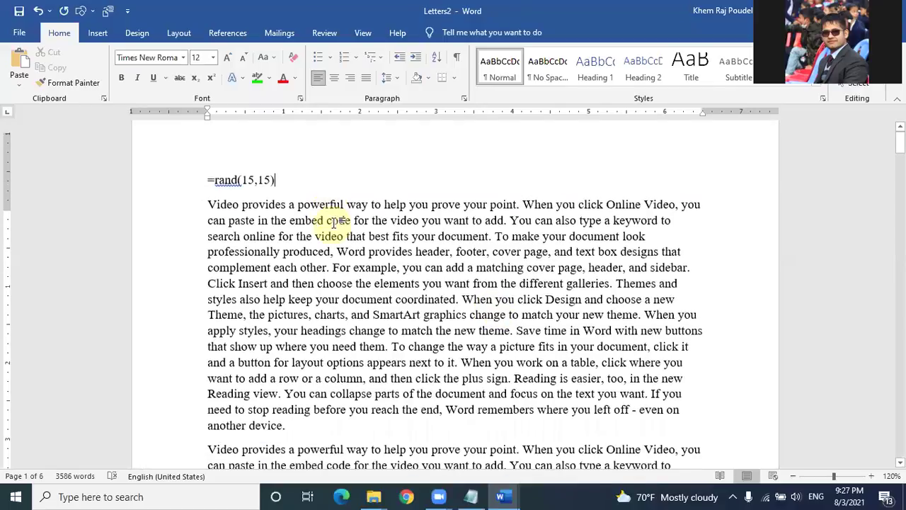
{"action": "scroll", "coordinate": [334, 223], "scroll_direction": "up", "scroll_amount": 2}
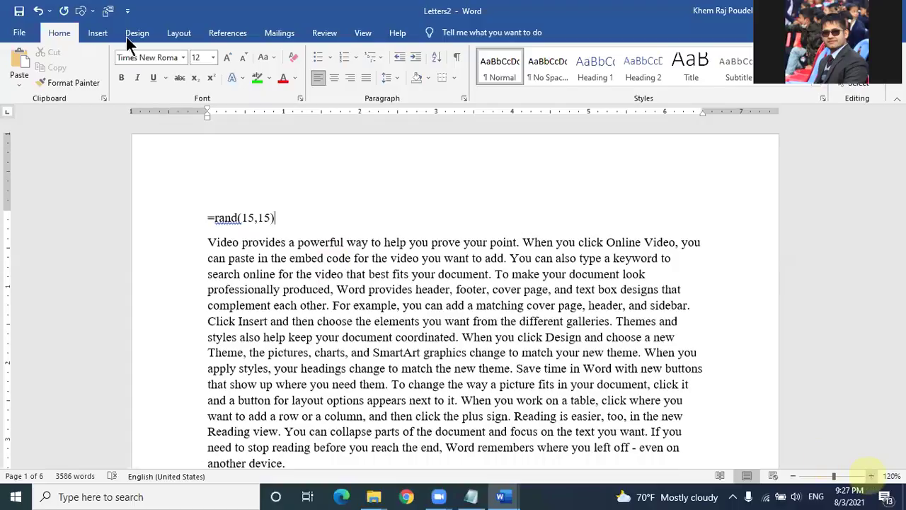
Step: Delete the =rand(15,15) line and leave an empty line above the first paragraph
{"action": "left_click", "coordinate": [180, 33]}
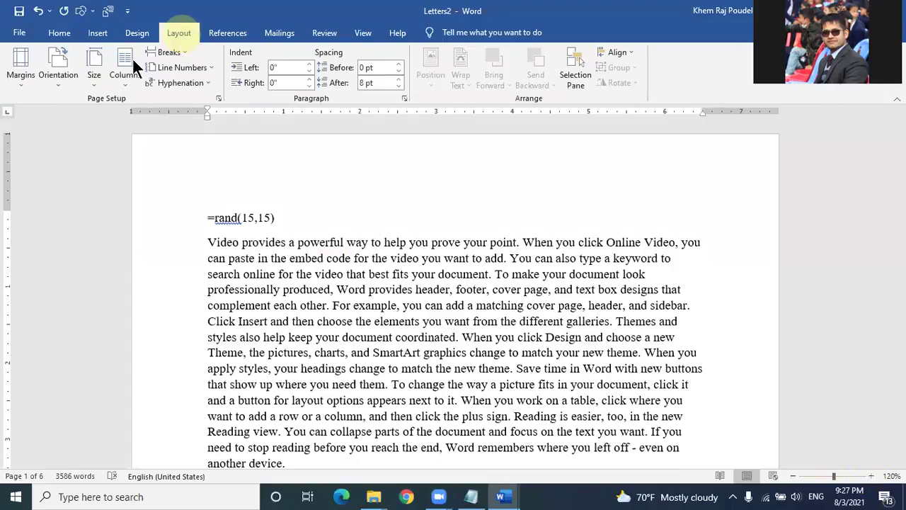
{"action": "left_click", "coordinate": [58, 78]}
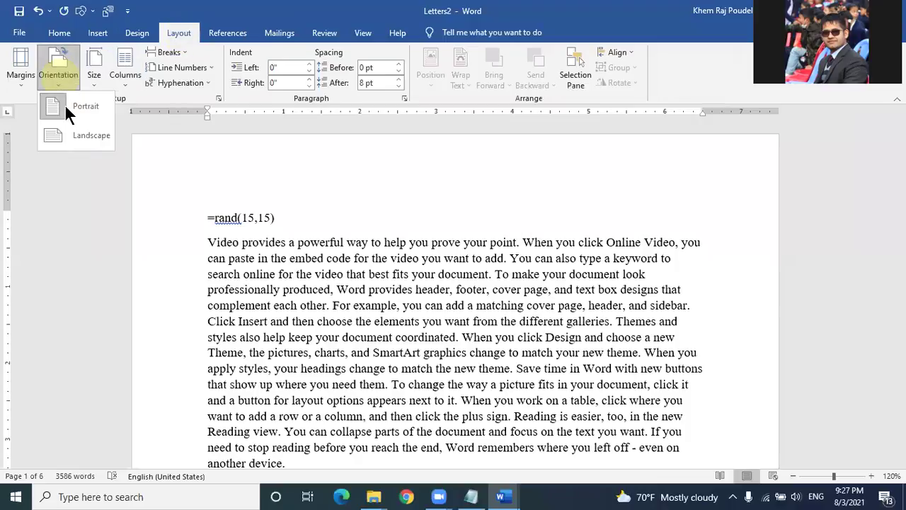
{"action": "left_click", "coordinate": [287, 161]}
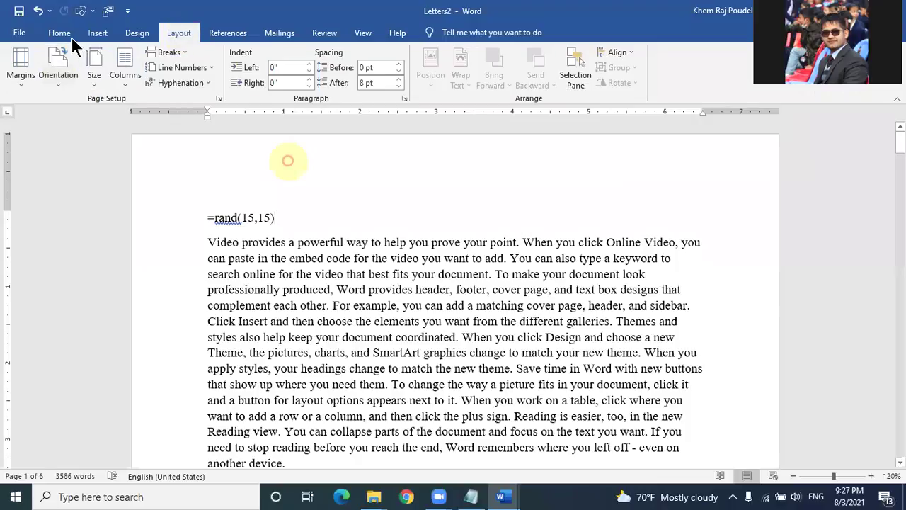
{"action": "left_click", "coordinate": [71, 36]}
{"action": "left_click_drag", "start_coordinate": [275, 218], "coordinate": [202, 207]}
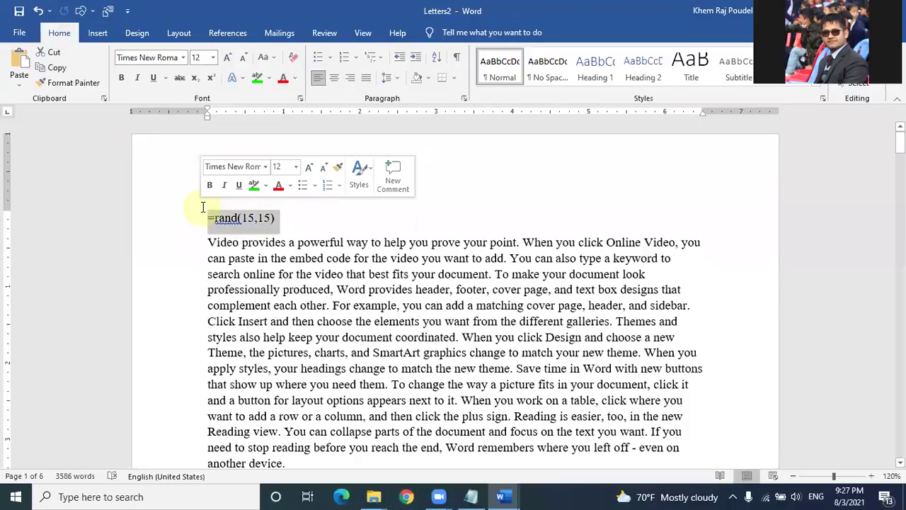
{"action": "key", "text": "Delete"}
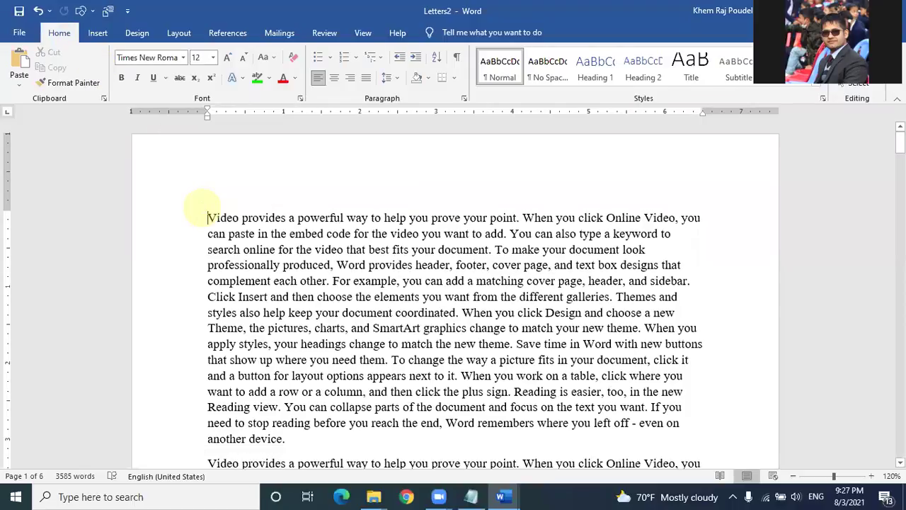
{"action": "key", "text": "Return"}
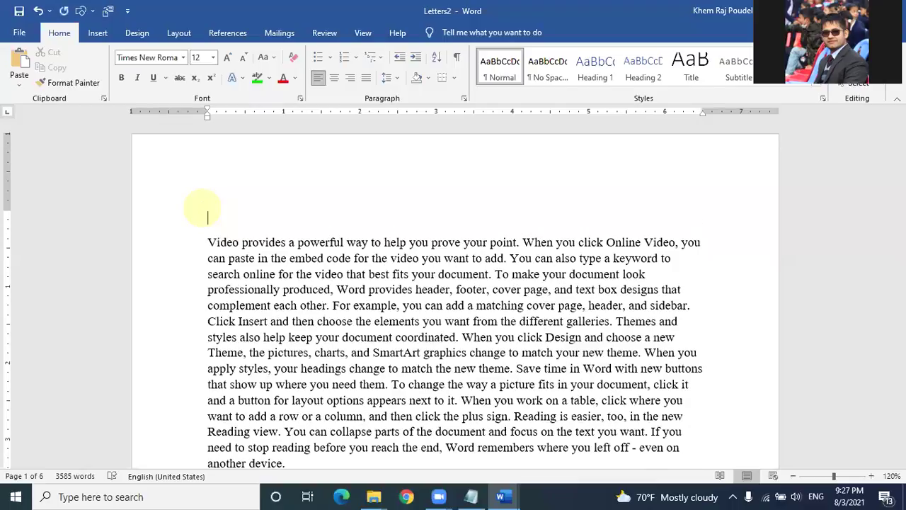
{"action": "left_click", "coordinate": [234, 244]}
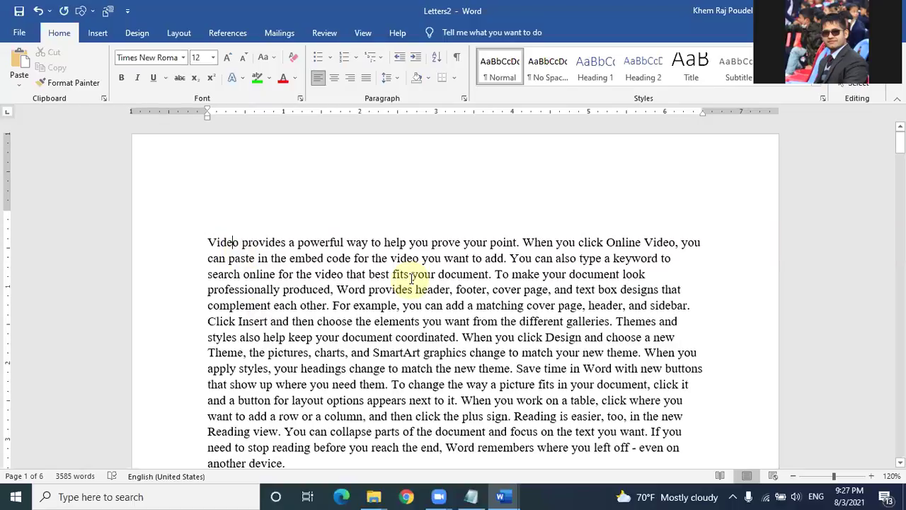
Step: Type 'times new roman 12 pt topic description Main topics 14pt sub topic 14 pt' on the top line
{"action": "left_click", "coordinate": [218, 178]}
{"action": "type", "text": "times "}
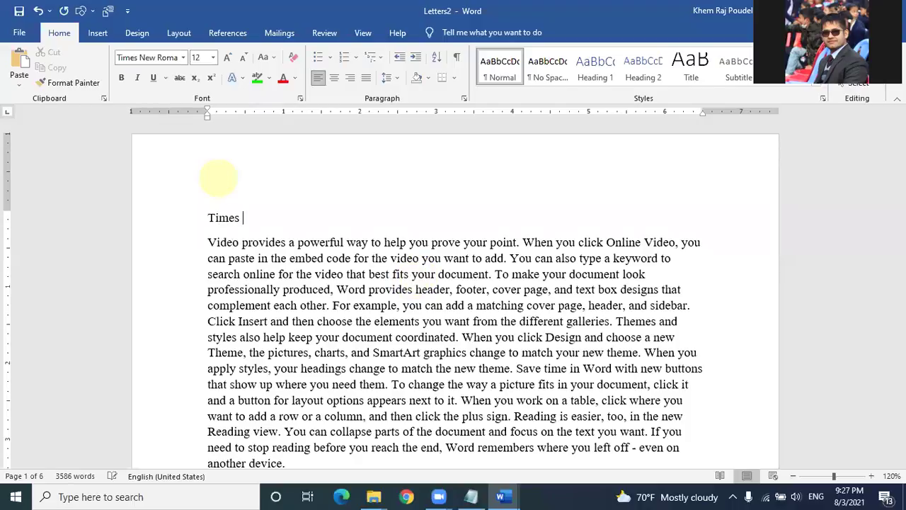
{"action": "type", "text": "new roman 12 pt "}
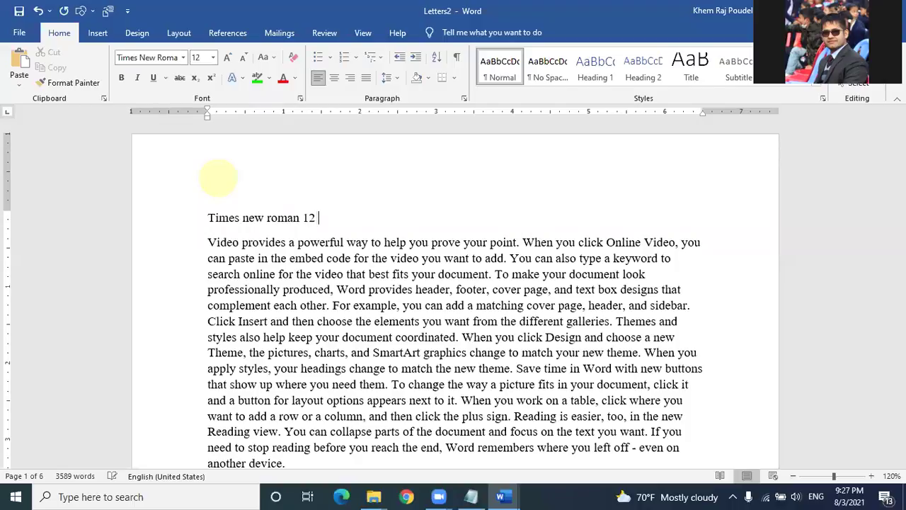
{"action": "type", "text": "topic desc"}
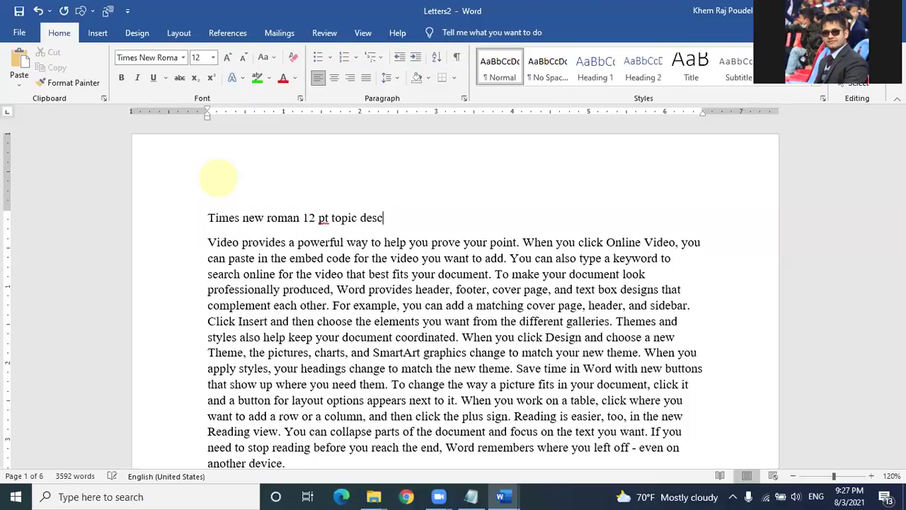
{"action": "type", "text": "ription Main"}
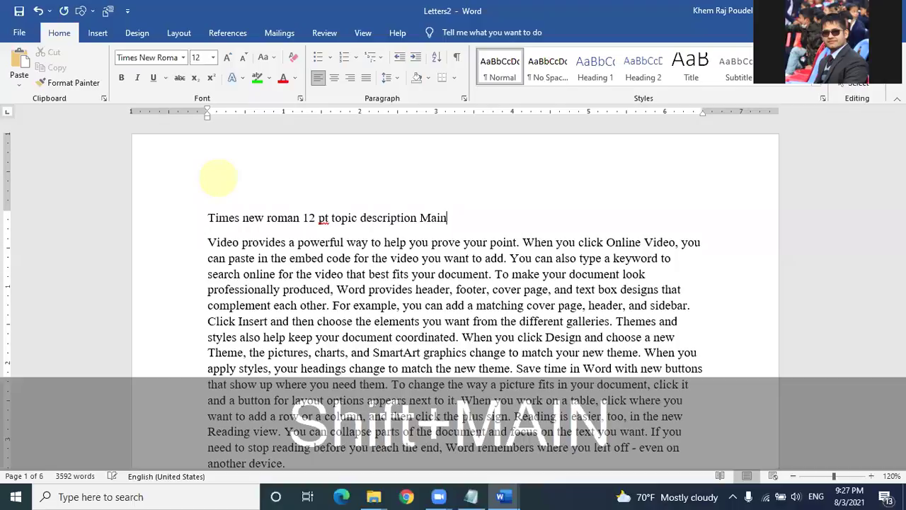
{"action": "type", "text": " topics "}
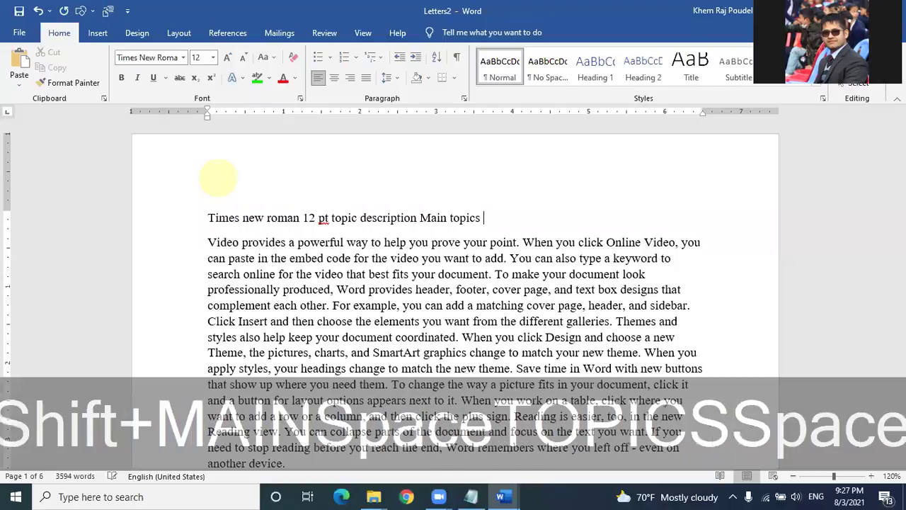
{"action": "type", "text": "14"}
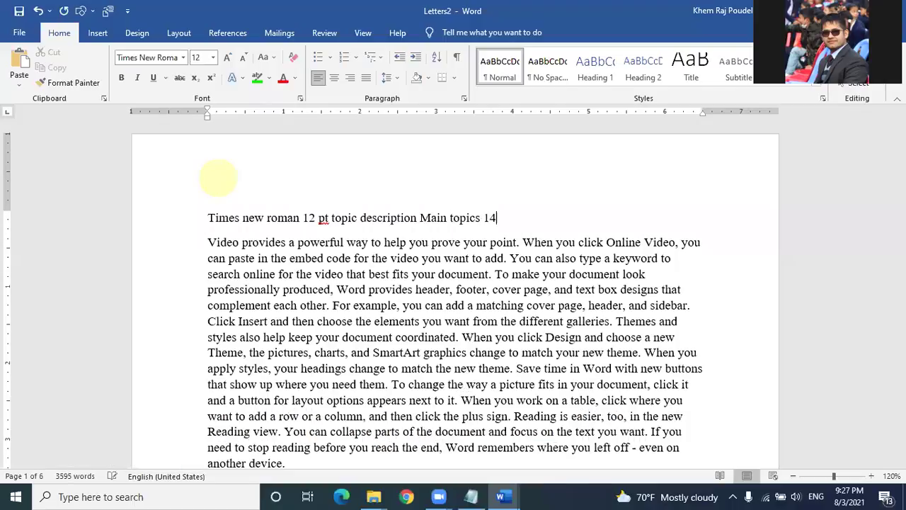
{"action": "type", "text": "pt sub topic "}
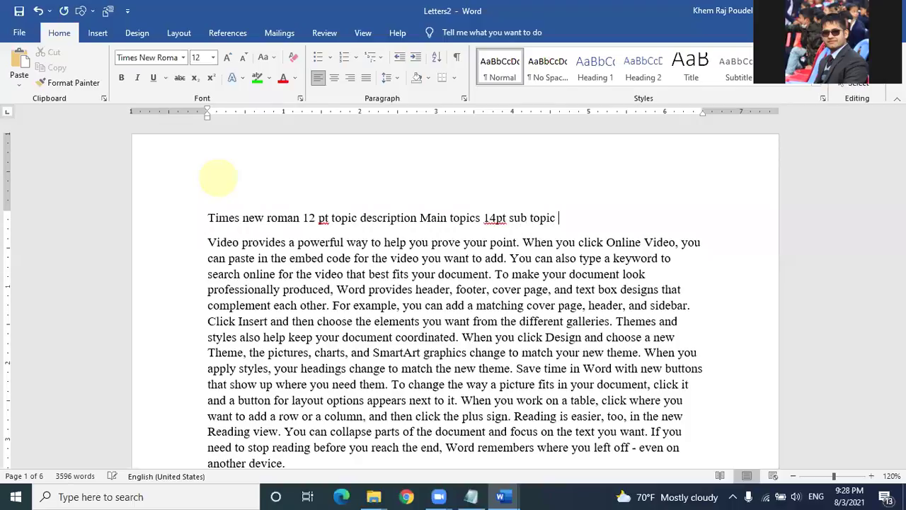
{"action": "type", "text": "14 pt"}
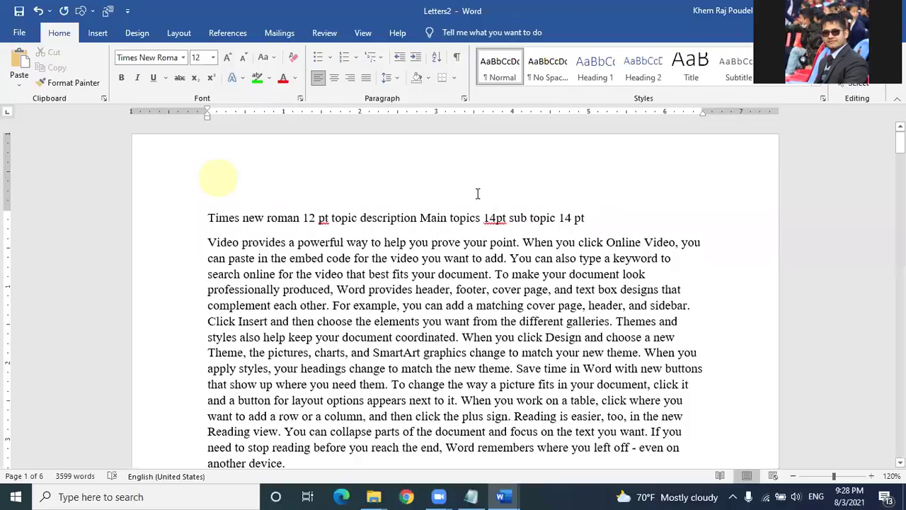
Step: Keep the text at Times New Roman 12 pt
{"action": "left_click", "coordinate": [182, 57]}
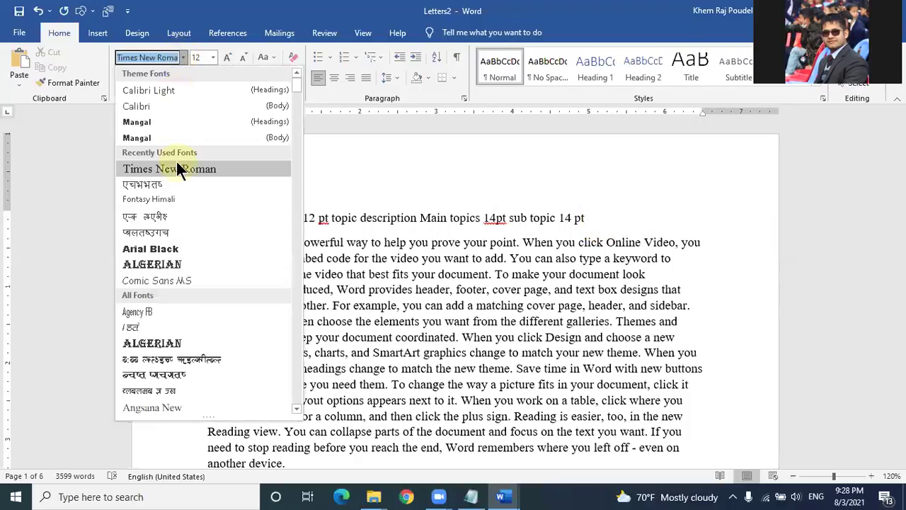
{"action": "left_click", "coordinate": [177, 168]}
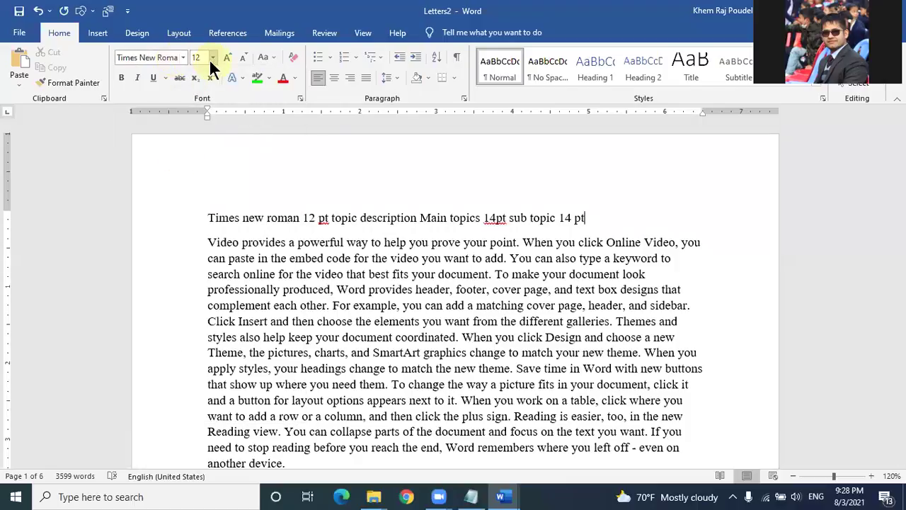
{"action": "left_click", "coordinate": [210, 58]}
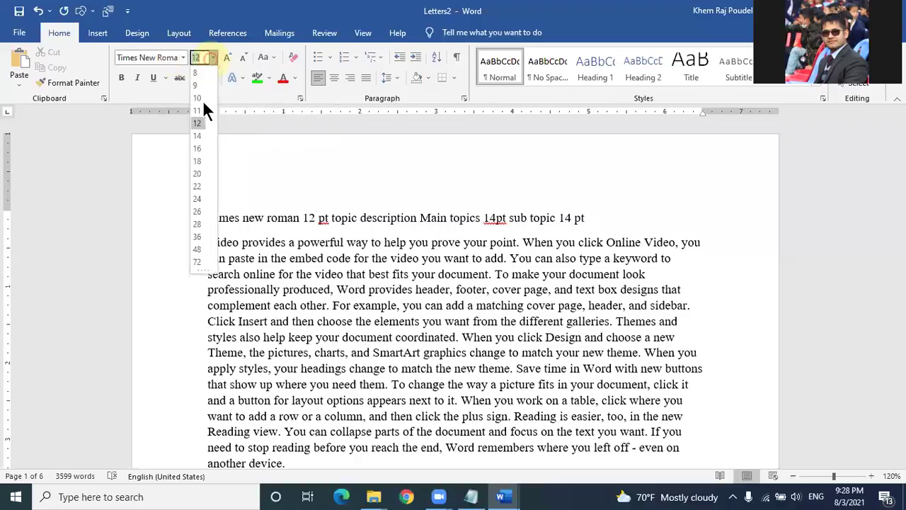
{"action": "left_click", "coordinate": [201, 123]}
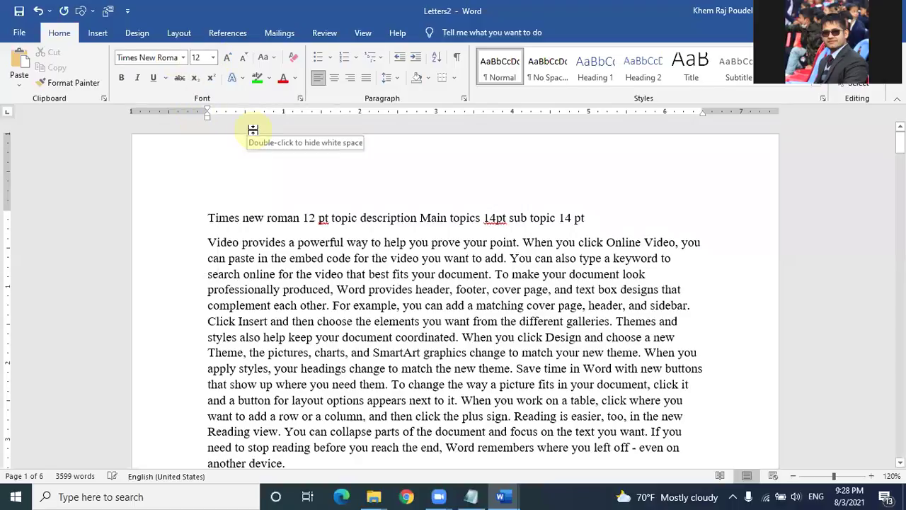
{"action": "key", "text": "ctrl+bracketright"}
{"action": "key", "text": "ctrl+bracketright"}
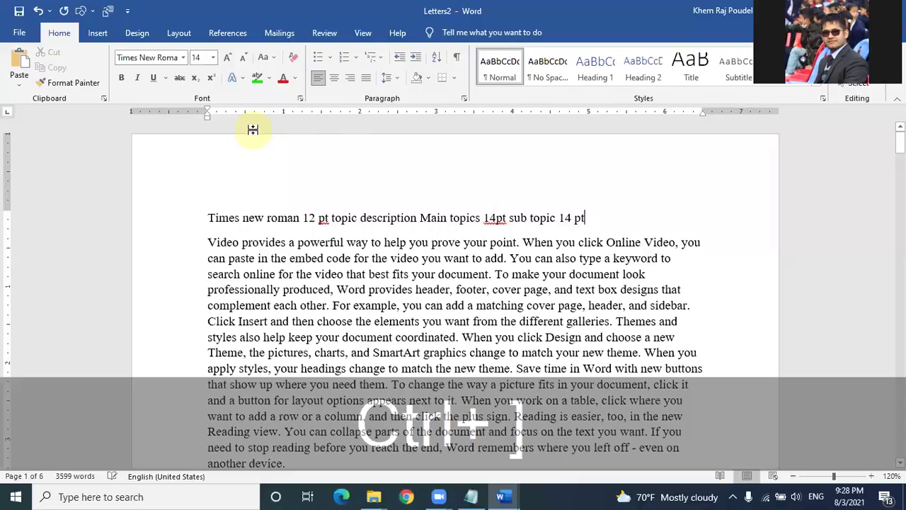
{"action": "key", "text": "ctrl+bracketleft"}
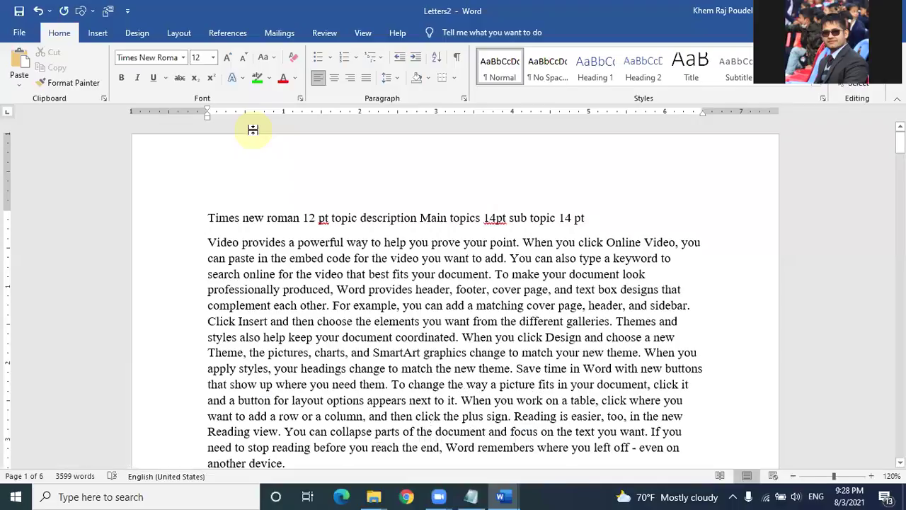
Step: Add an empty paragraph below the note line and place the insertion point on it
{"action": "key", "text": "Return"}
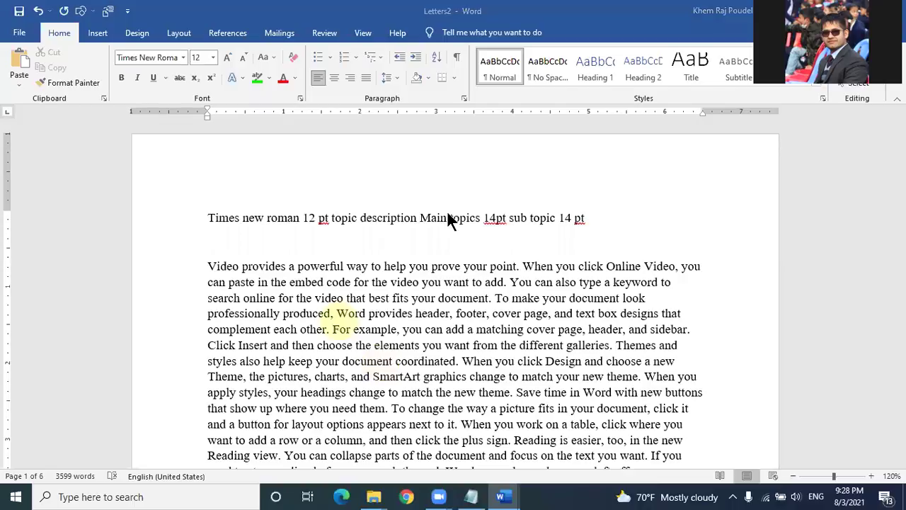
{"action": "left_click", "coordinate": [587, 118]}
{"action": "left_click", "coordinate": [562, 154]}
{"action": "left_click", "coordinate": [440, 472]}
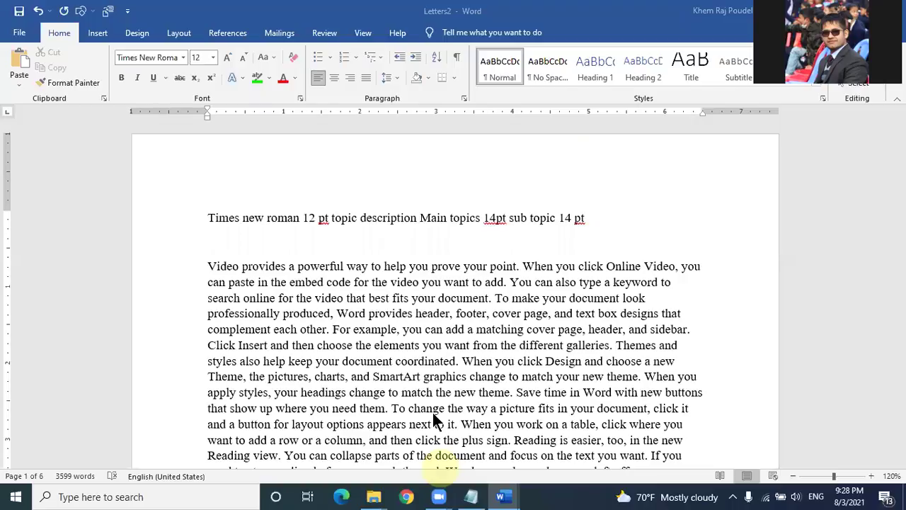
{"action": "left_click", "coordinate": [486, 212]}
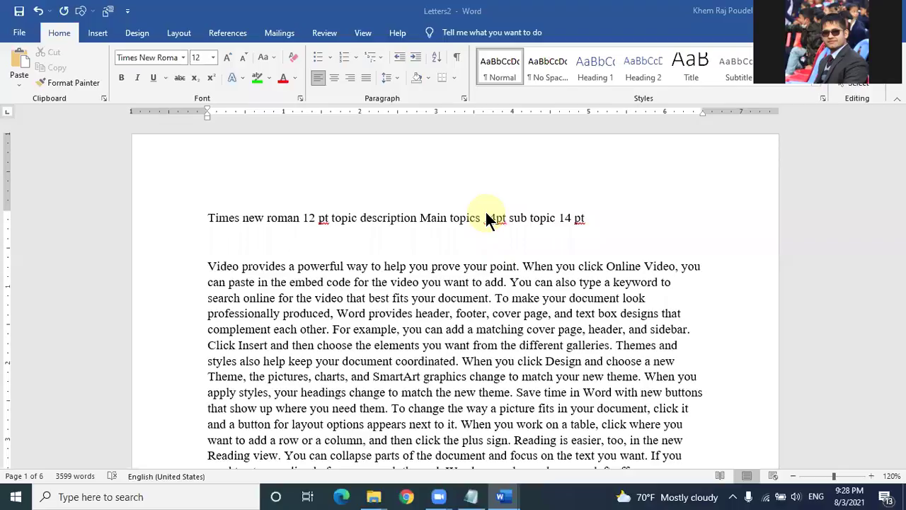
{"action": "left_click", "coordinate": [585, 217]}
{"action": "key", "text": "Down"}
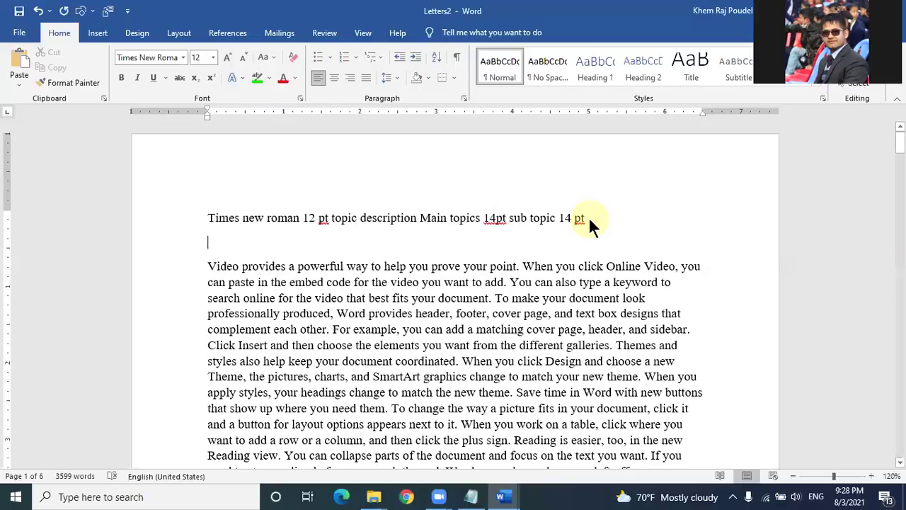
{"action": "left_click", "coordinate": [219, 251]}
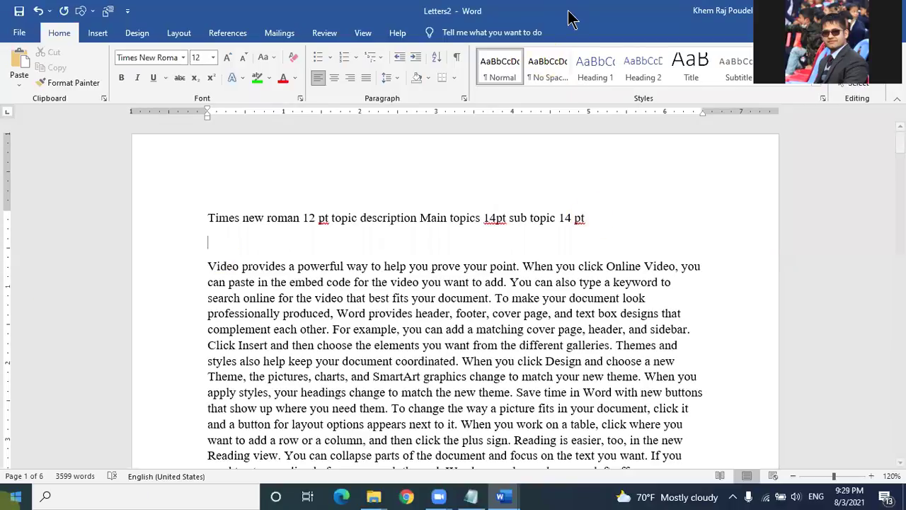
{"action": "left_click", "coordinate": [832, 99]}
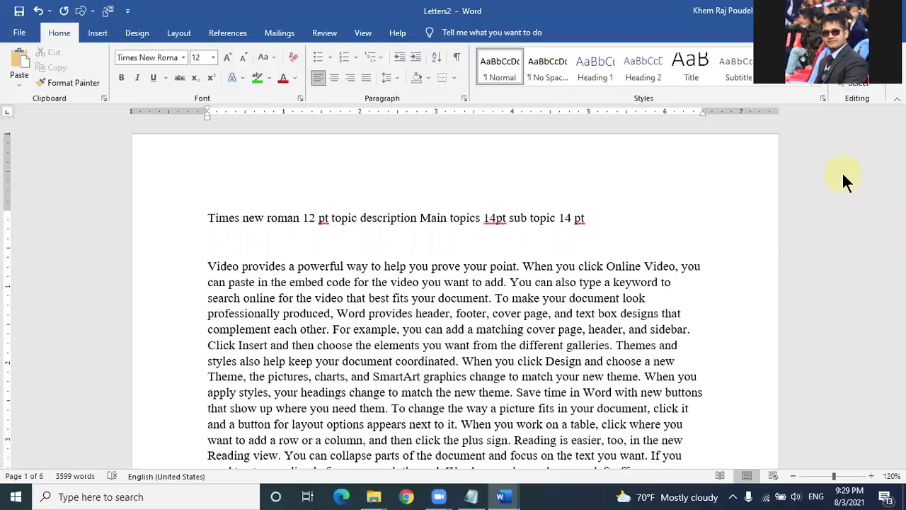
Step: Type the heading 'Introduction' and make it bold at 14 pt
{"action": "key", "text": "shift"}
{"action": "type", "text": "Inte"}
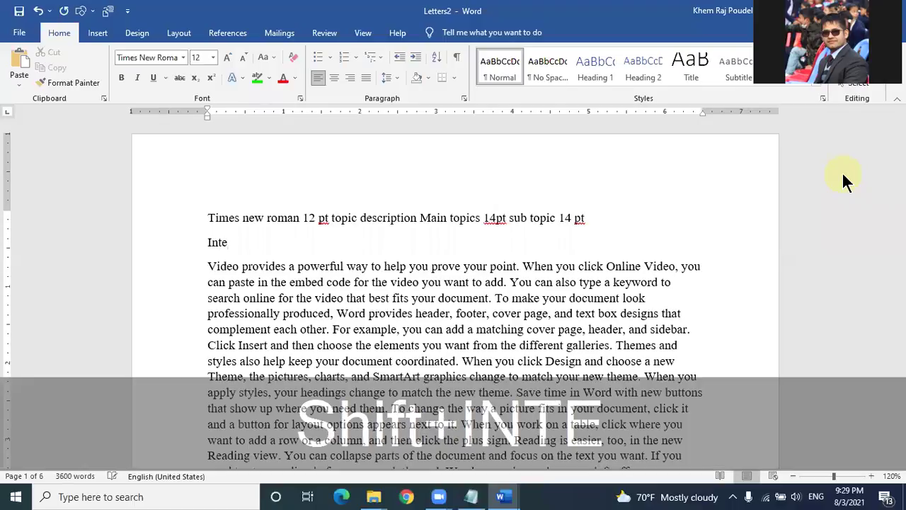
{"action": "key", "text": "BackSpace"}
{"action": "type", "text": "tr"}
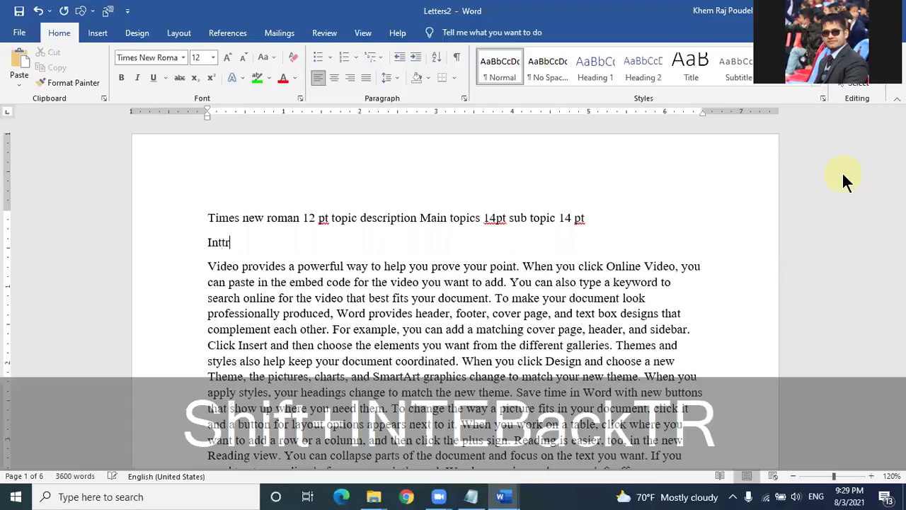
{"action": "key", "text": "BackSpace"}
{"action": "type", "text": "roduction"}
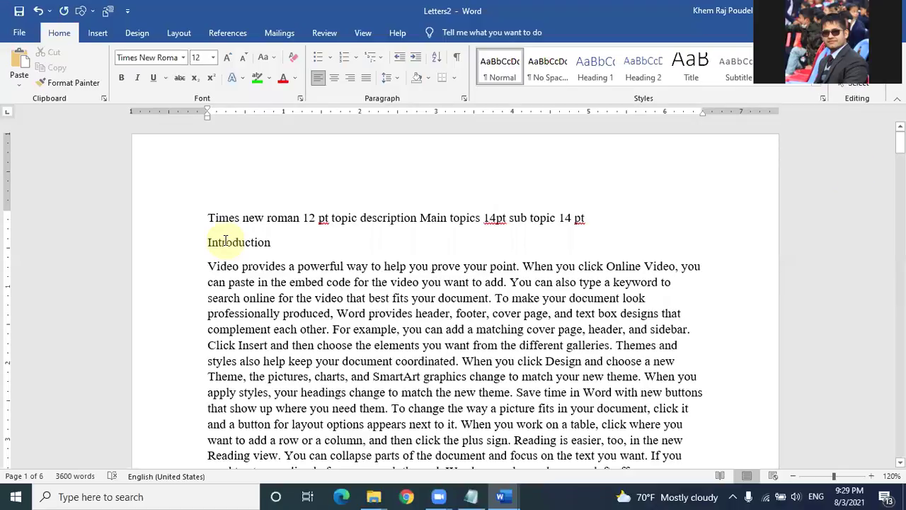
{"action": "left_click_drag", "start_coordinate": [270, 247], "coordinate": [184, 247]}
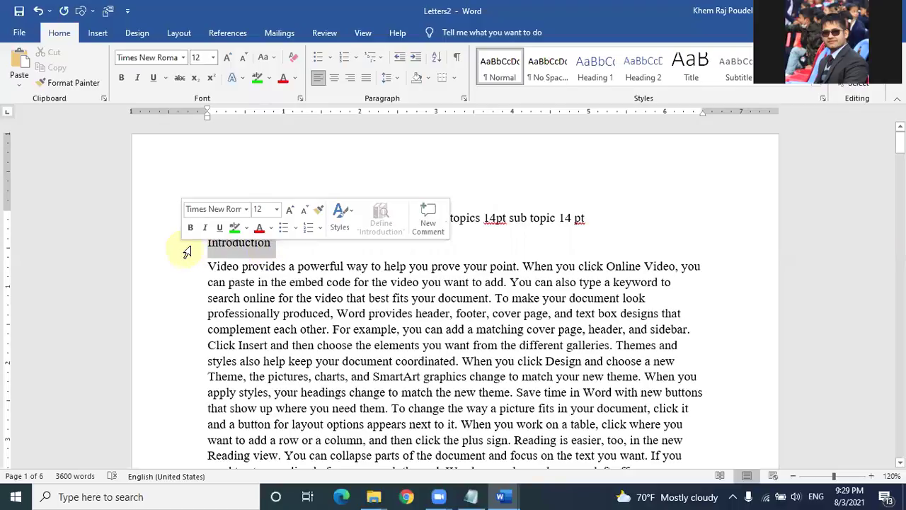
{"action": "key", "text": "ctrl+b"}
{"action": "key", "text": "ctrl+bracketright"}
{"action": "key", "text": "ctrl+bracketright"}
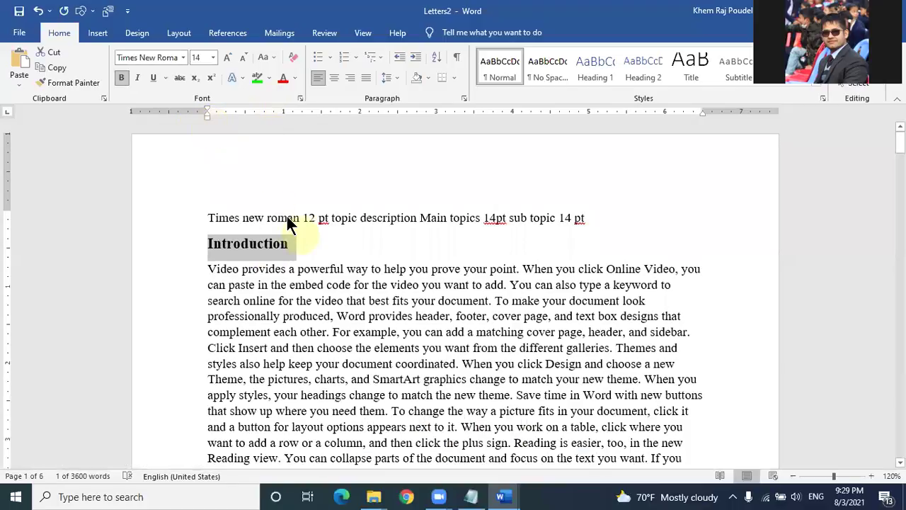
{"action": "left_click", "coordinate": [300, 236]}
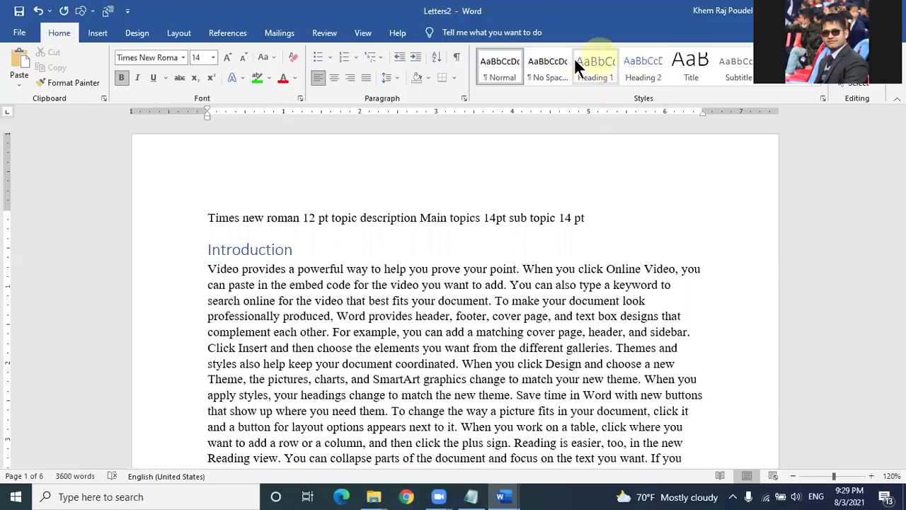
Step: Apply Heading 1 to 'Introduction', giving it blue Calibri Light 16 pt
{"action": "left_click", "coordinate": [594, 60]}
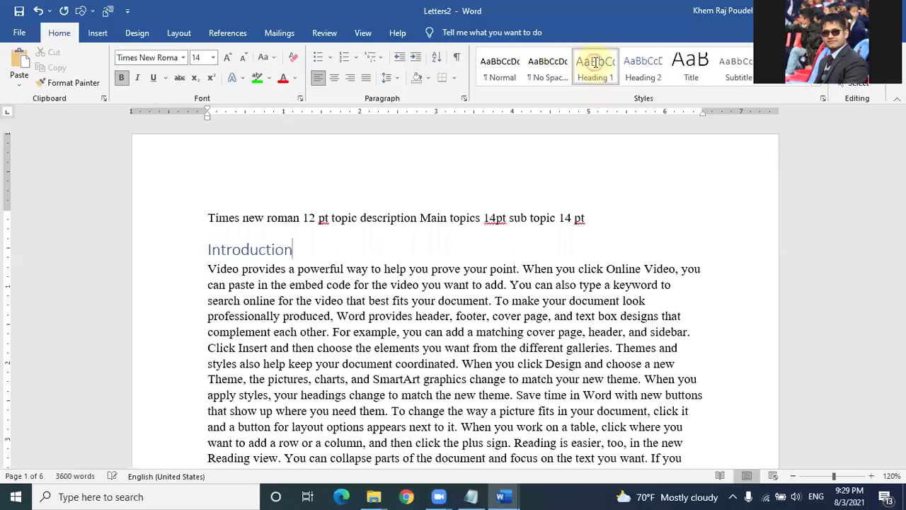
{"action": "left_click", "coordinate": [275, 269]}
{"action": "key", "text": "Down"}
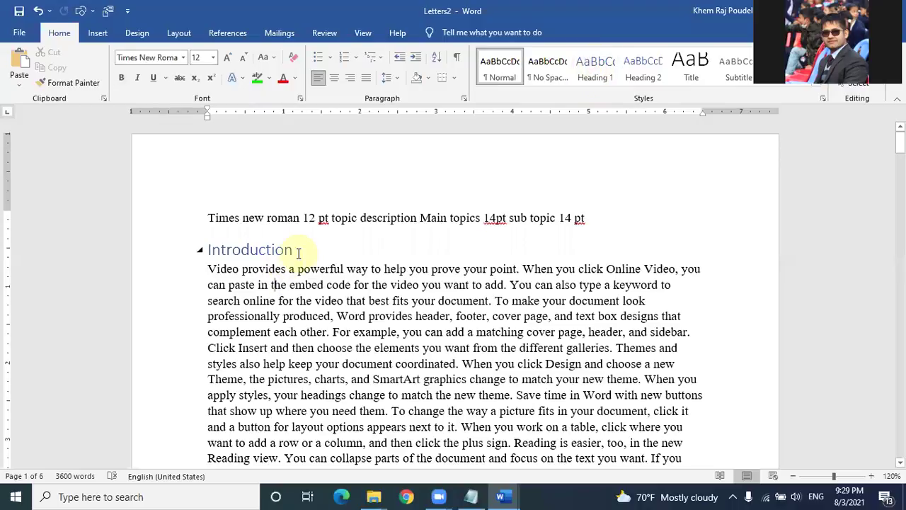
{"action": "left_click", "coordinate": [298, 253]}
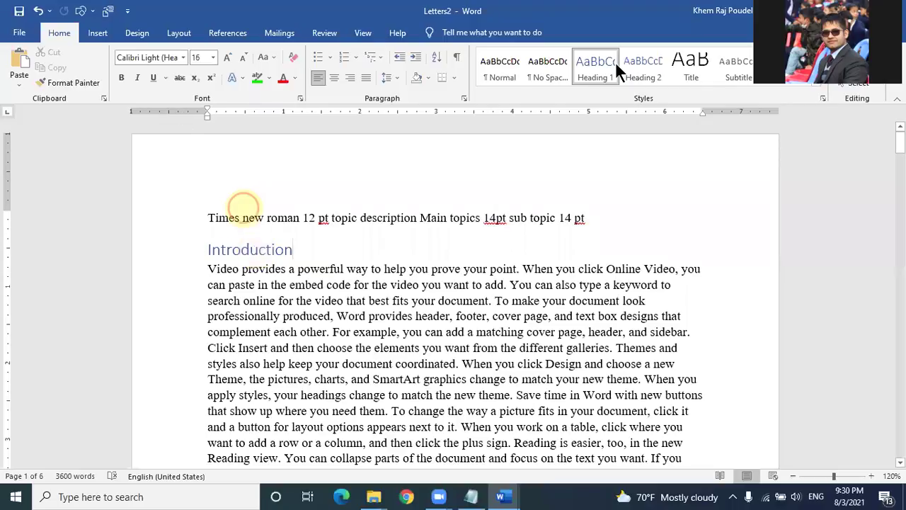
{"action": "left_click", "coordinate": [254, 217]}
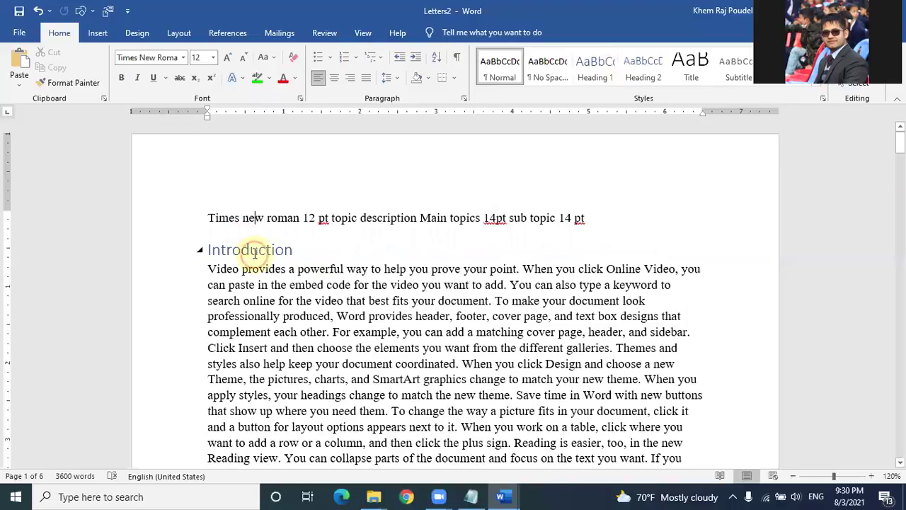
{"action": "left_click", "coordinate": [259, 249]}
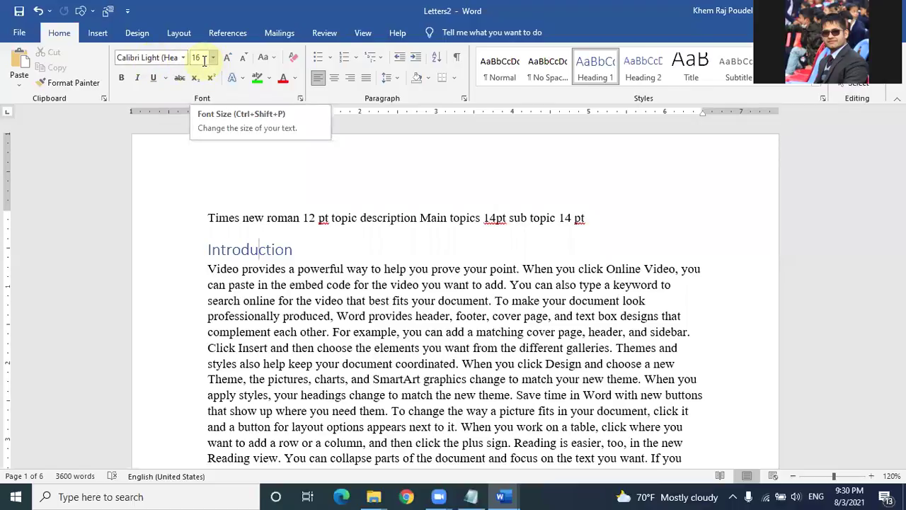
{"action": "left_click", "coordinate": [599, 64]}
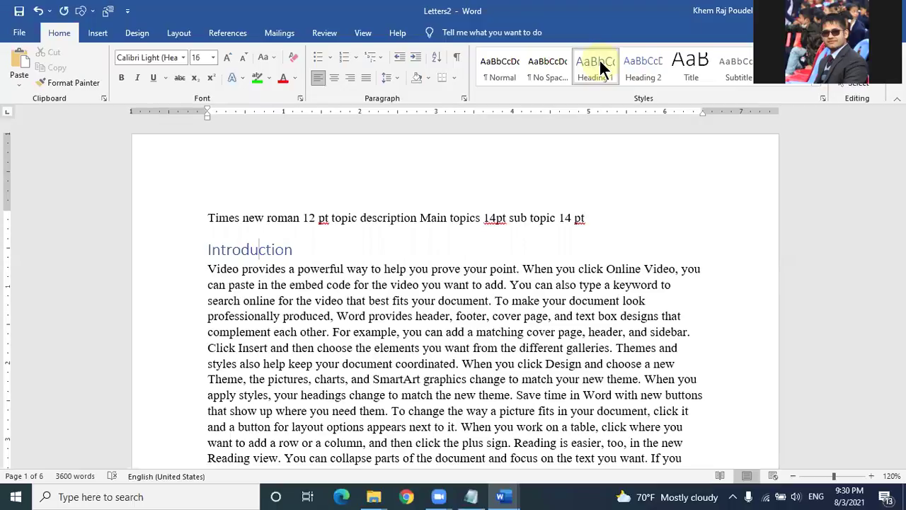
Step: Add a new line under Introduction reading 'Click on heading 1 (right click)'
{"action": "left_click", "coordinate": [309, 250]}
{"action": "key", "text": "Return"}
{"action": "type", "text": "Click on h"}
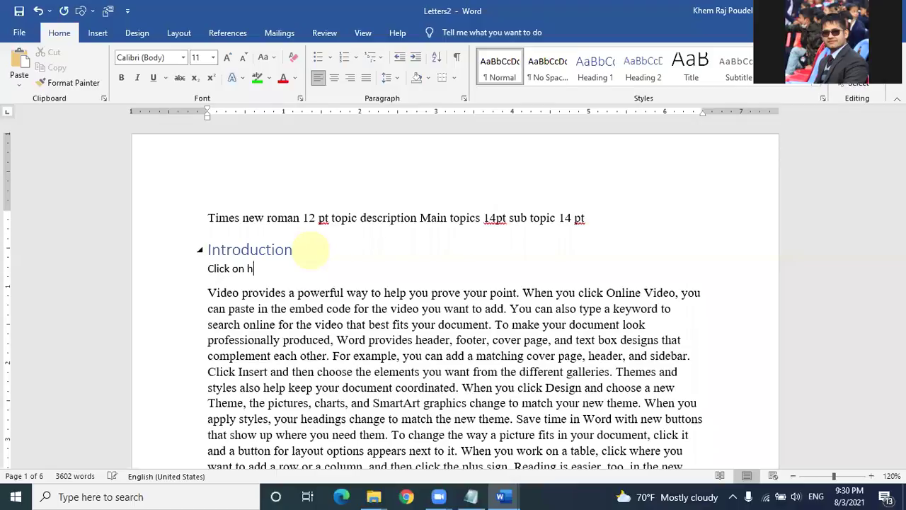
{"action": "type", "text": "eading 1 ("}
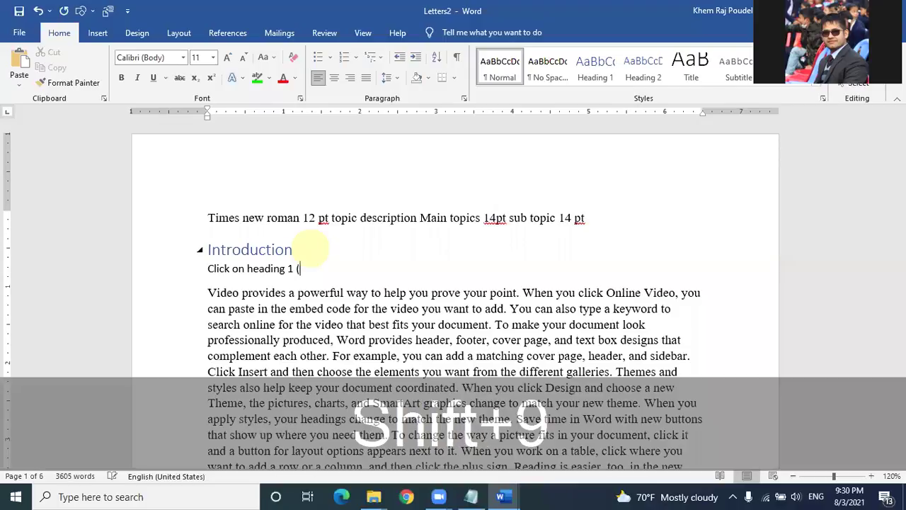
{"action": "type", "text": "right cl"}
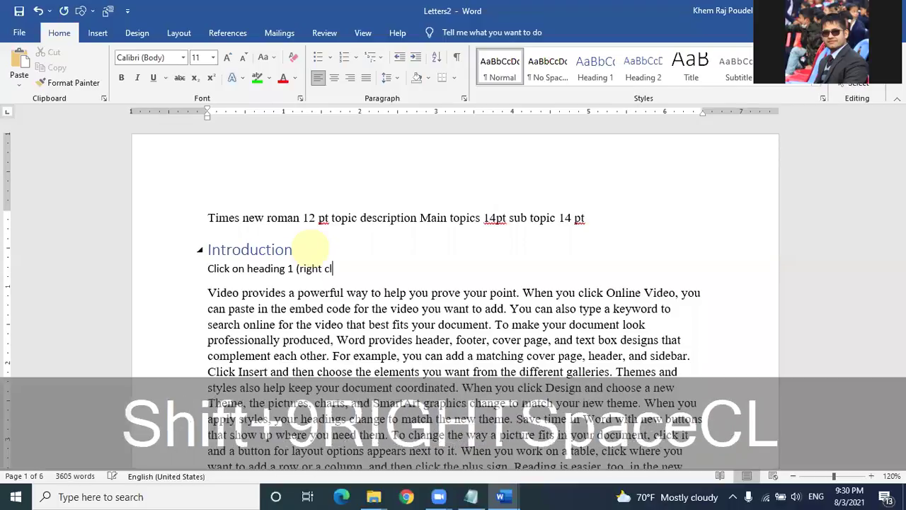
{"action": "type", "text": "ick)"}
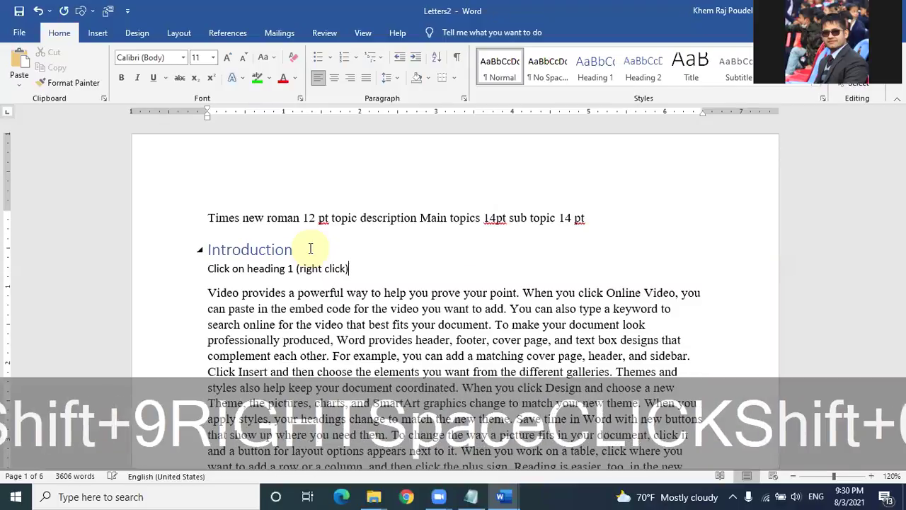
Step: Finish the note with '--> modify' and bring up the Heading 1 style's context menu
{"action": "right_click", "coordinate": [591, 71]}
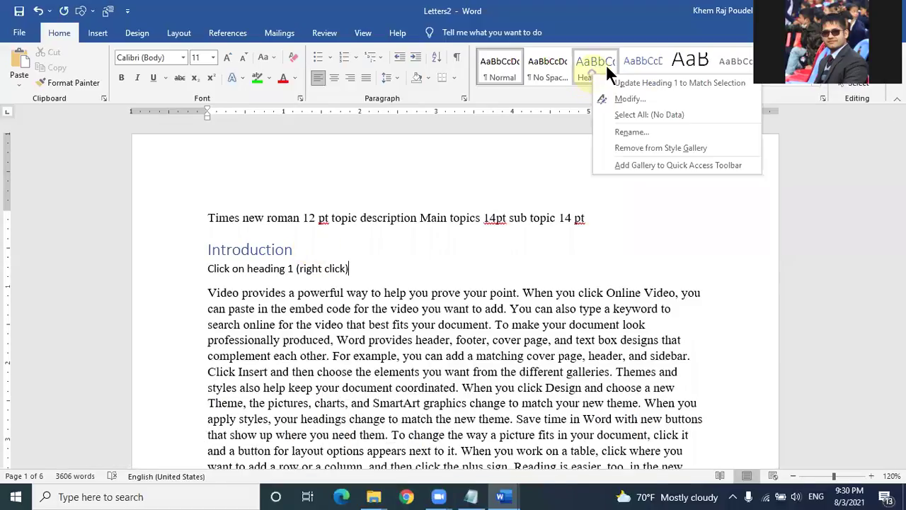
{"action": "left_click", "coordinate": [368, 267]}
{"action": "left_click", "coordinate": [369, 267]}
{"action": "type", "text": "--> mo"}
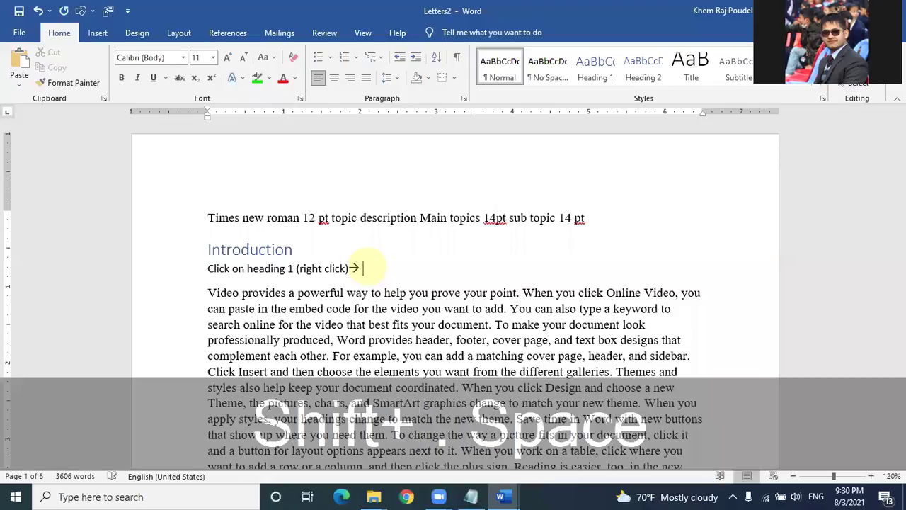
{"action": "type", "text": "dify"}
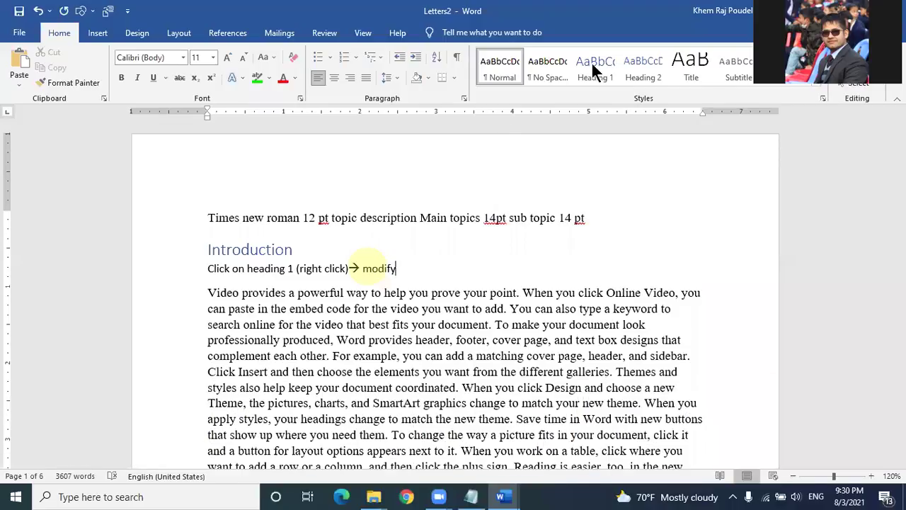
{"action": "right_click", "coordinate": [596, 69]}
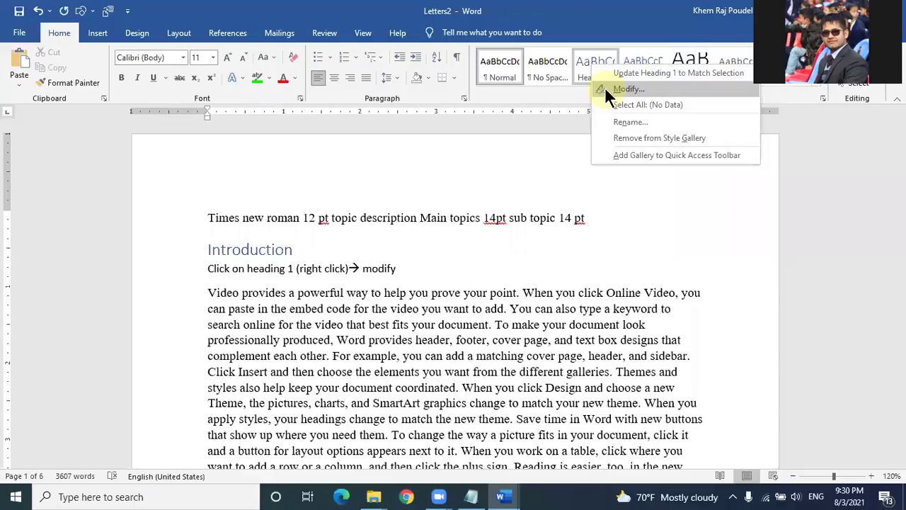
Step: Open Modify Style for Heading 1 and set its font to Times New Roman
{"action": "left_click", "coordinate": [605, 87]}
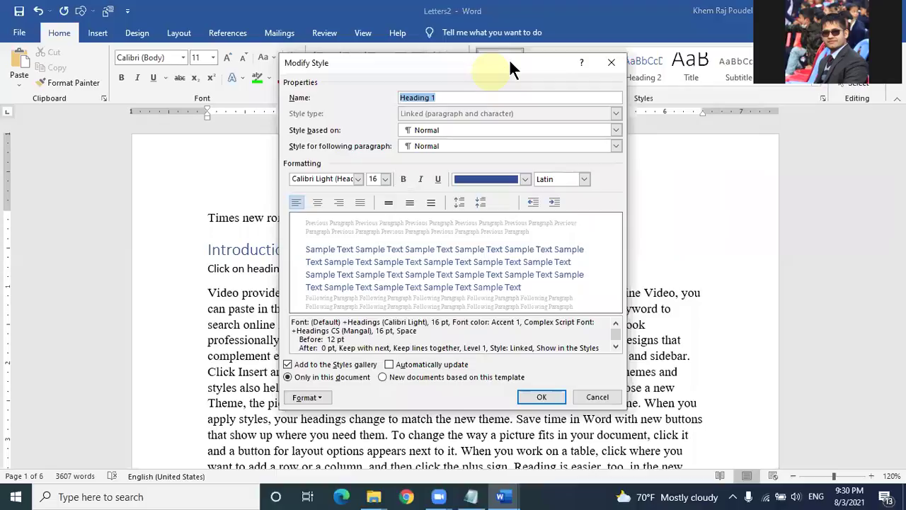
{"action": "left_click_drag", "start_coordinate": [425, 63], "coordinate": [650, 92]}
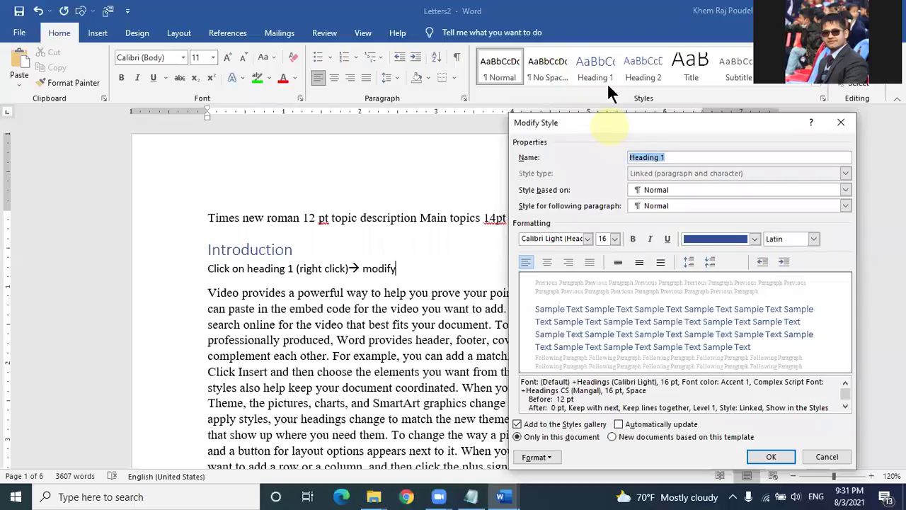
{"action": "left_click_drag", "start_coordinate": [607, 82], "coordinate": [601, 71]}
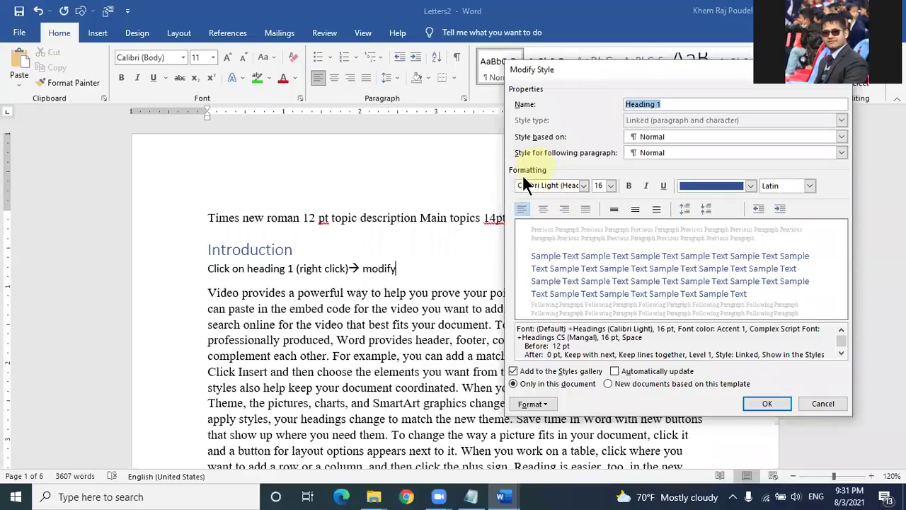
{"action": "left_click", "coordinate": [567, 185]}
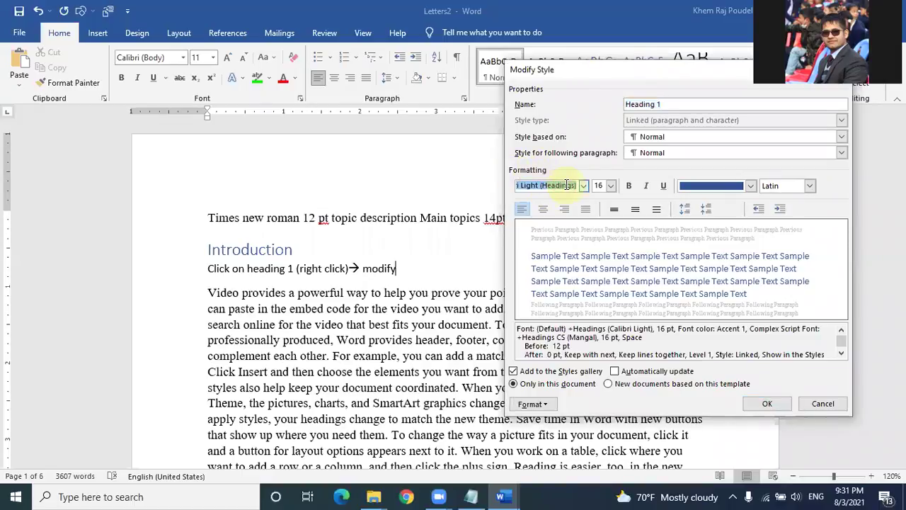
{"action": "type", "text": "Times New Roman"}
{"action": "key", "text": "Return"}
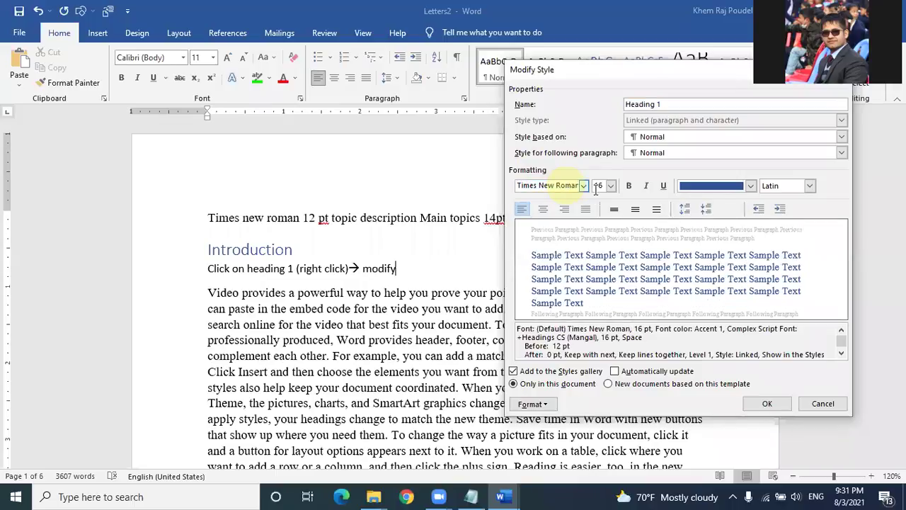
Step: Make Heading 1 14 pt bold with Automatic font colour
{"action": "left_click", "coordinate": [611, 187]}
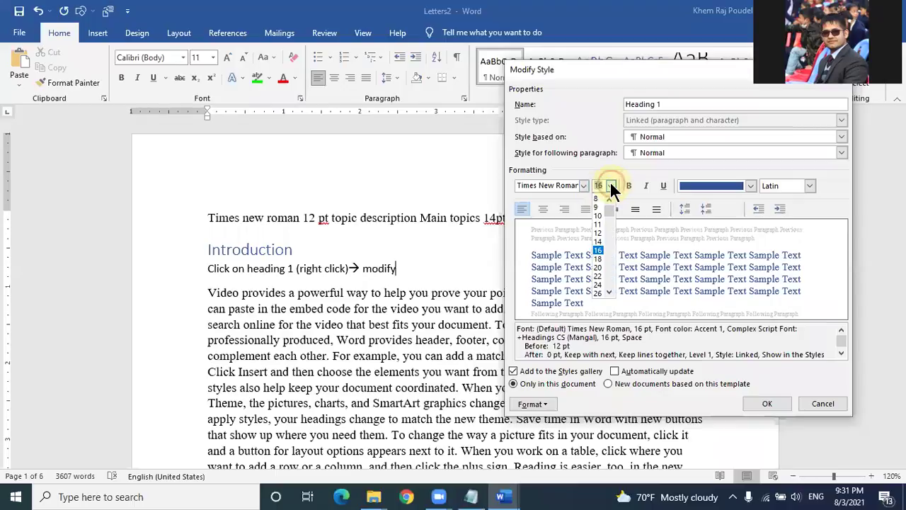
{"action": "left_click", "coordinate": [599, 241]}
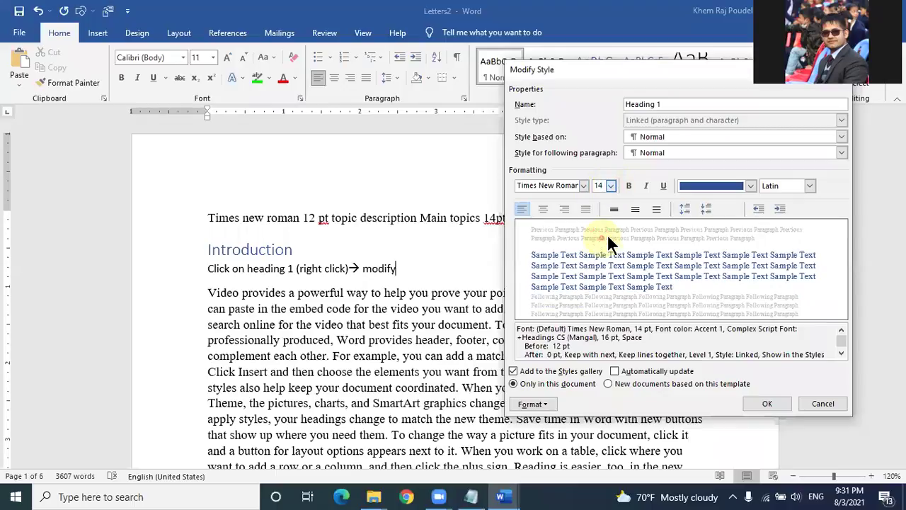
{"action": "left_click", "coordinate": [627, 185]}
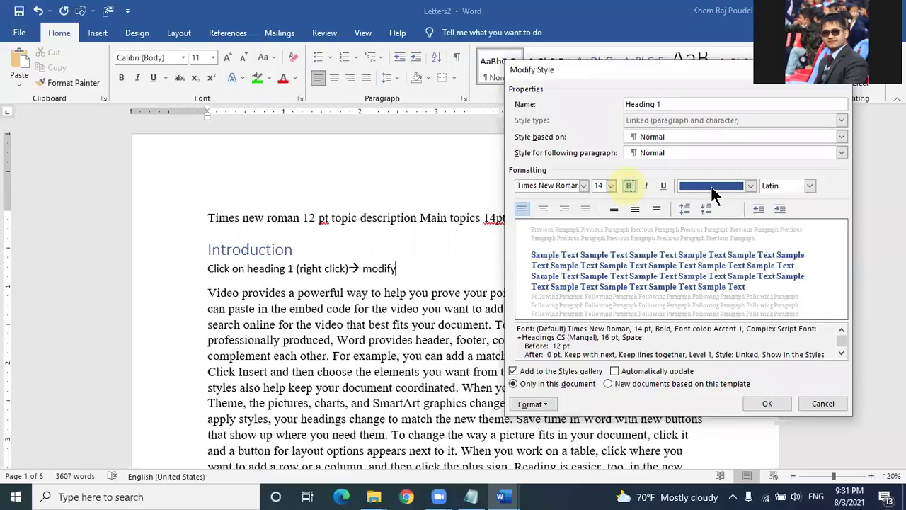
{"action": "left_click", "coordinate": [749, 185]}
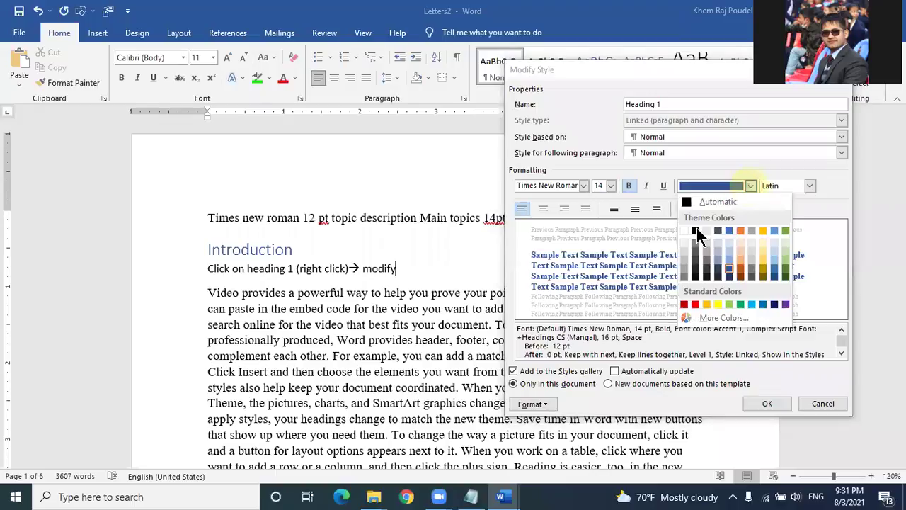
{"action": "left_click", "coordinate": [698, 201]}
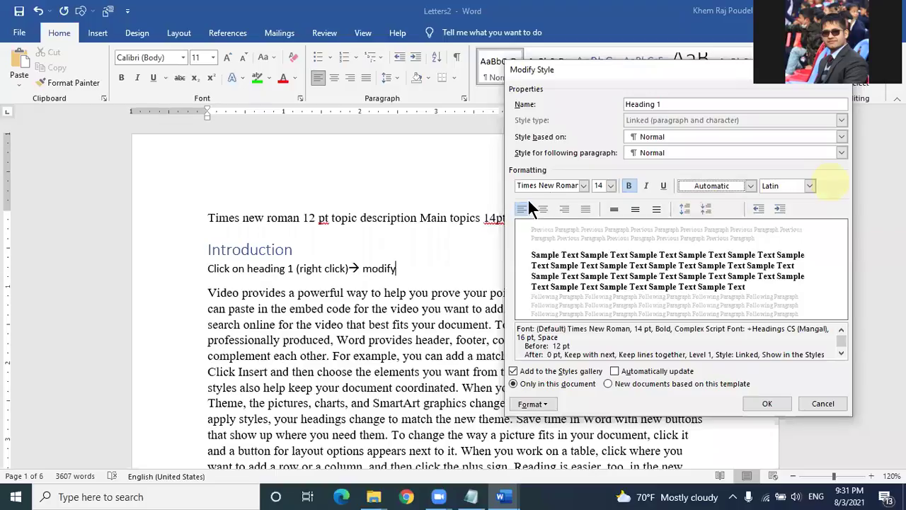
Step: Left-align Heading 1 and apply the modified style
{"action": "left_click_drag", "start_coordinate": [615, 69], "coordinate": [629, 65]}
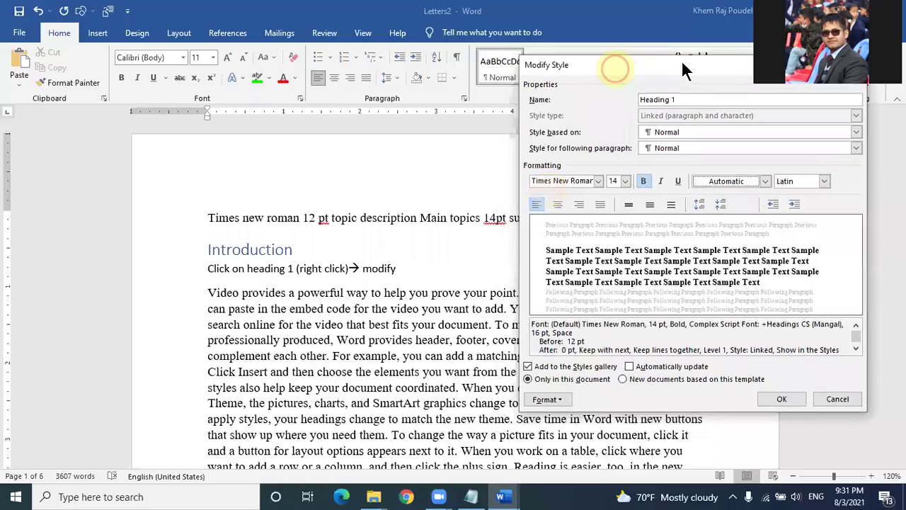
{"action": "left_click_drag", "start_coordinate": [684, 69], "coordinate": [771, 60]}
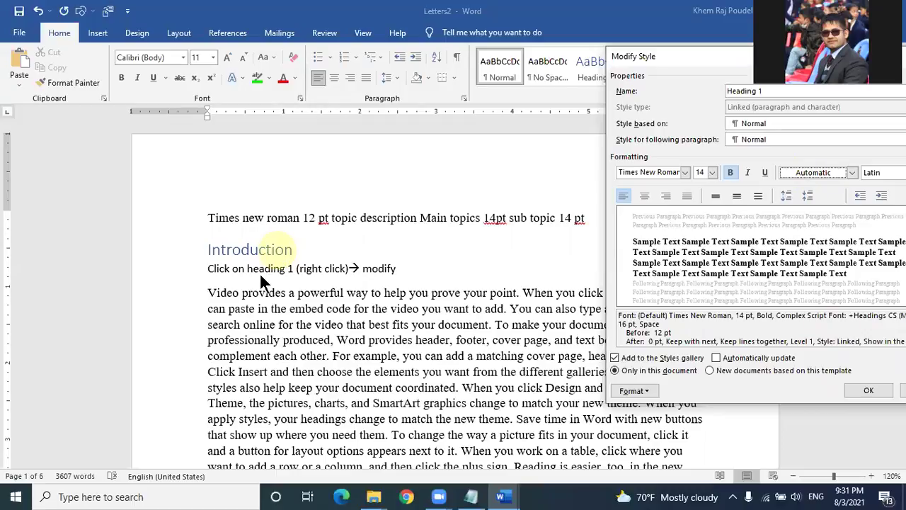
{"action": "left_click", "coordinate": [644, 196]}
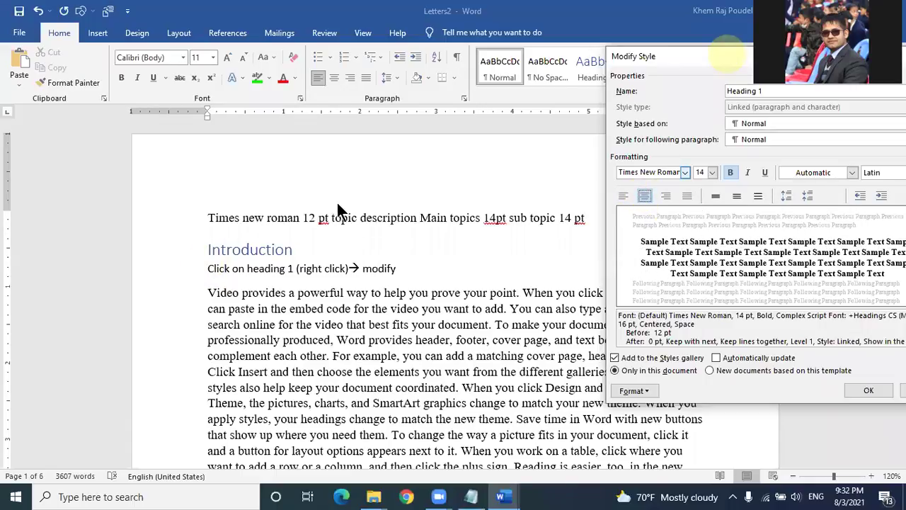
{"action": "left_click", "coordinate": [343, 199]}
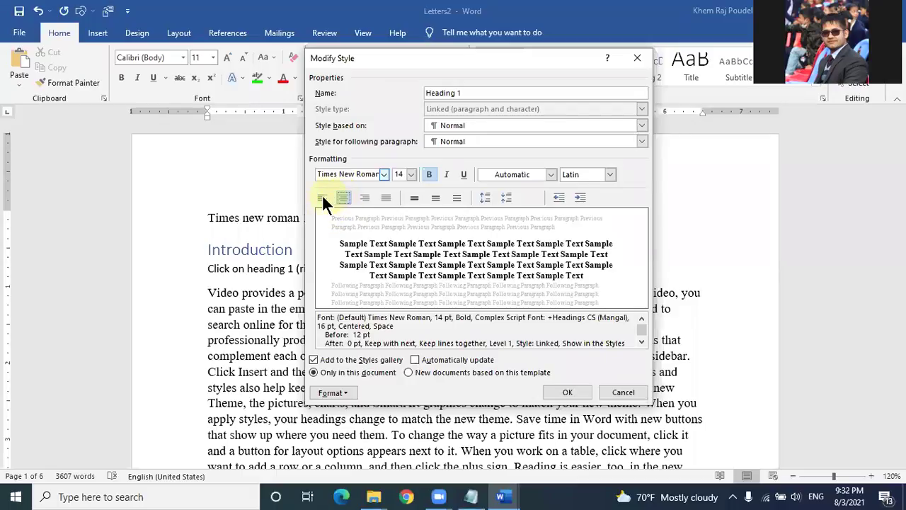
{"action": "left_click", "coordinate": [322, 197]}
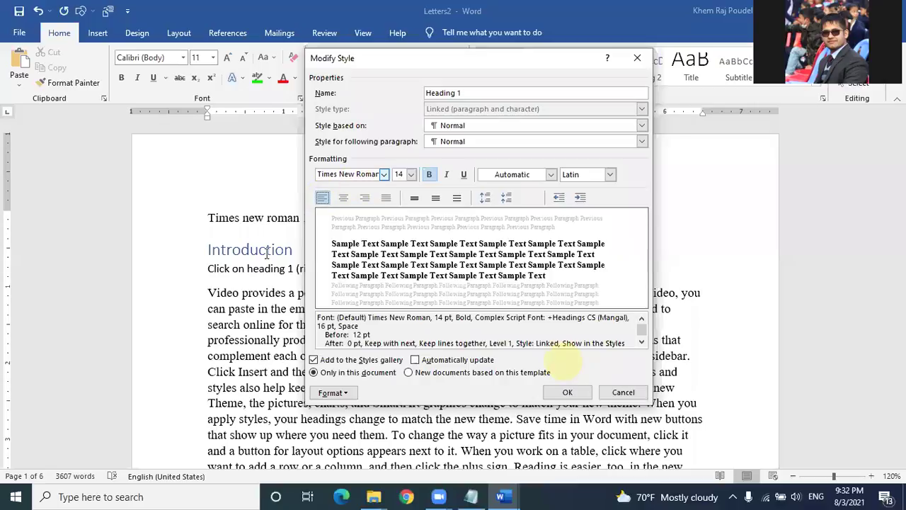
{"action": "key", "text": "Return"}
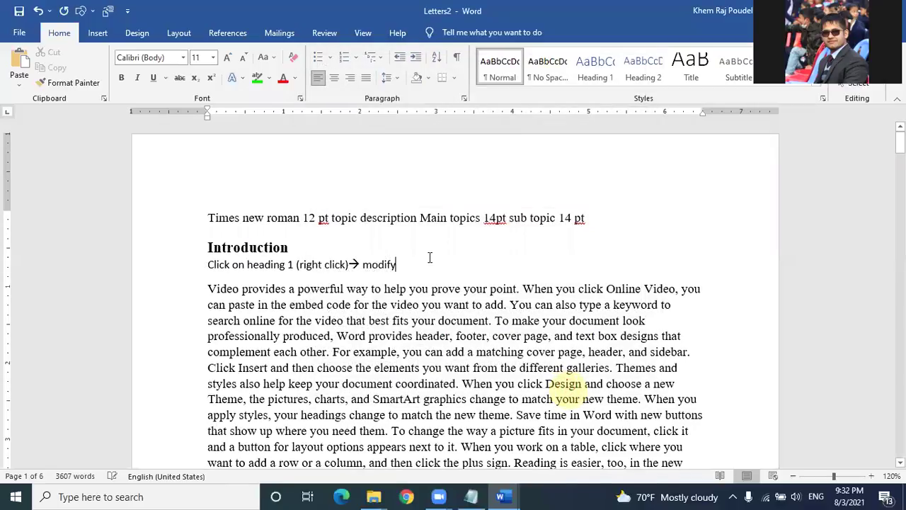
Step: Delete the 'Click on heading 1' instruction line under Introduction
{"action": "left_click", "coordinate": [200, 263]}
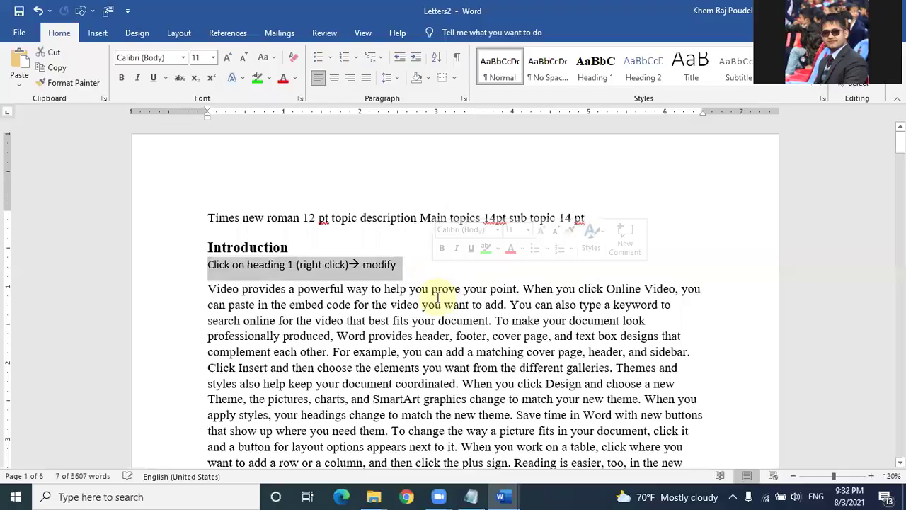
{"action": "key", "text": "Delete"}
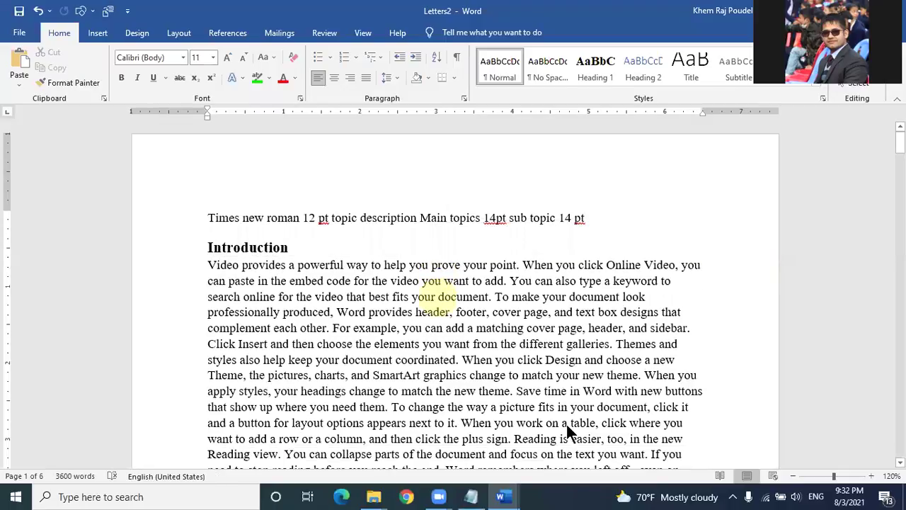
{"action": "key", "text": "alt+Tab"}
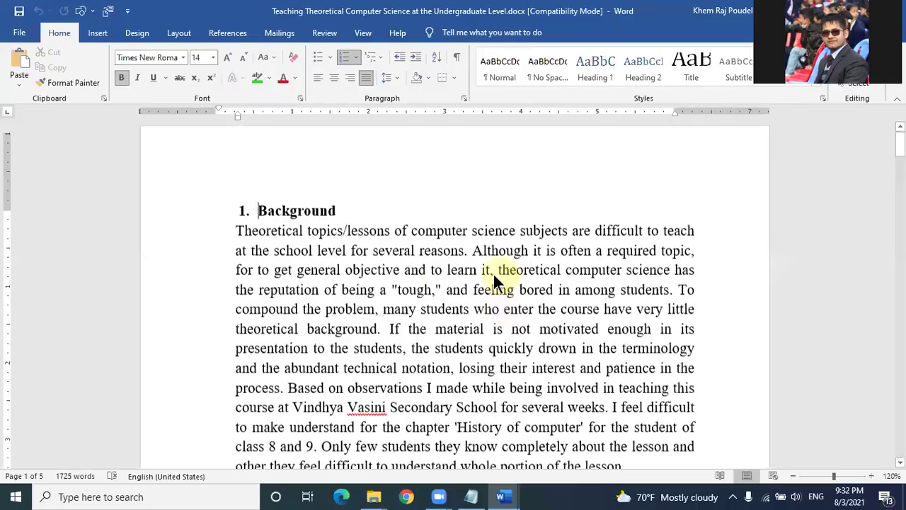
{"action": "key", "text": "alt+Tab"}
Step: Retype the Introduction heading as 'Background of Stud'
{"action": "left_click", "coordinate": [301, 245]}
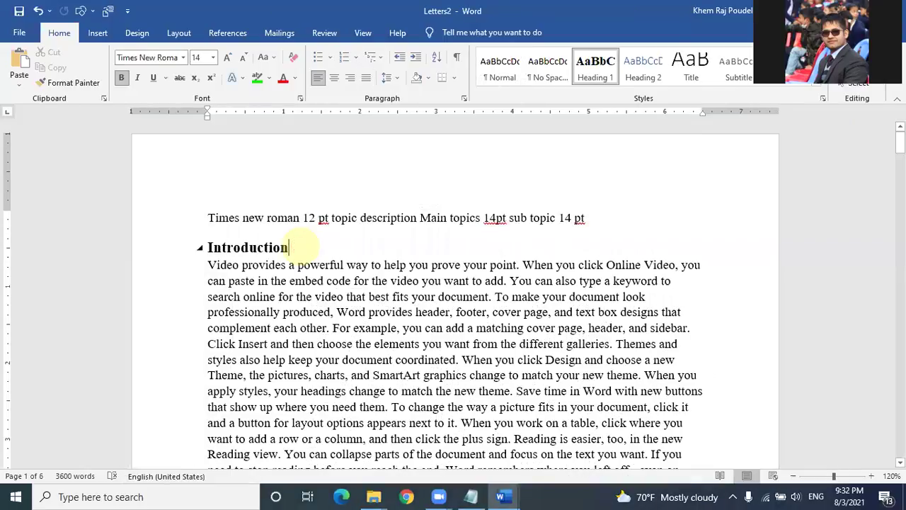
{"action": "key", "text": "BackSpace"}
{"action": "key", "text": "BackSpace"}
{"action": "key", "text": "BackSpace"}
{"action": "key", "text": "BackSpace"}
{"action": "key", "text": "BackSpace"}
{"action": "key", "text": "BackSpace"}
{"action": "key", "text": "BackSpace"}
{"action": "key", "text": "BackSpace"}
{"action": "key", "text": "BackSpace"}
{"action": "key", "text": "BackSpace"}
{"action": "key", "text": "BackSpace"}
{"action": "key", "text": "BackSpace"}
{"action": "type", "text": "Ba"}
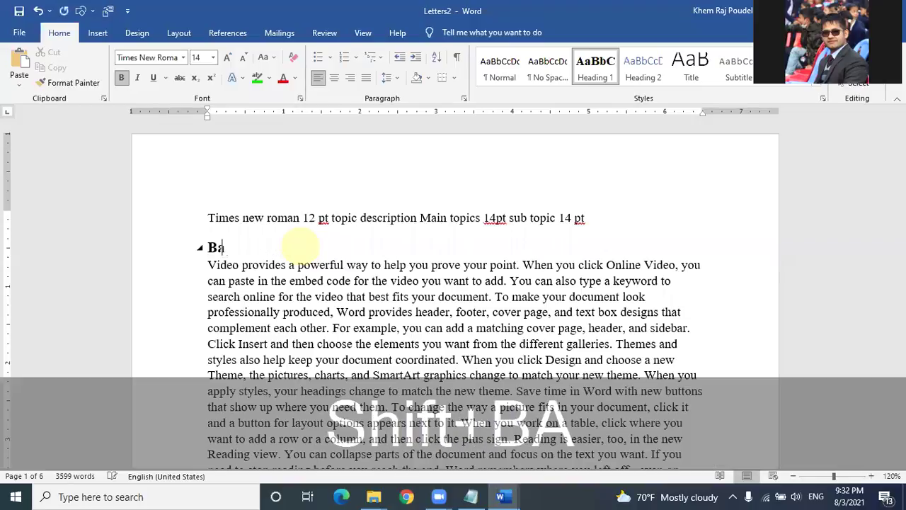
{"action": "type", "text": "ckgr"}
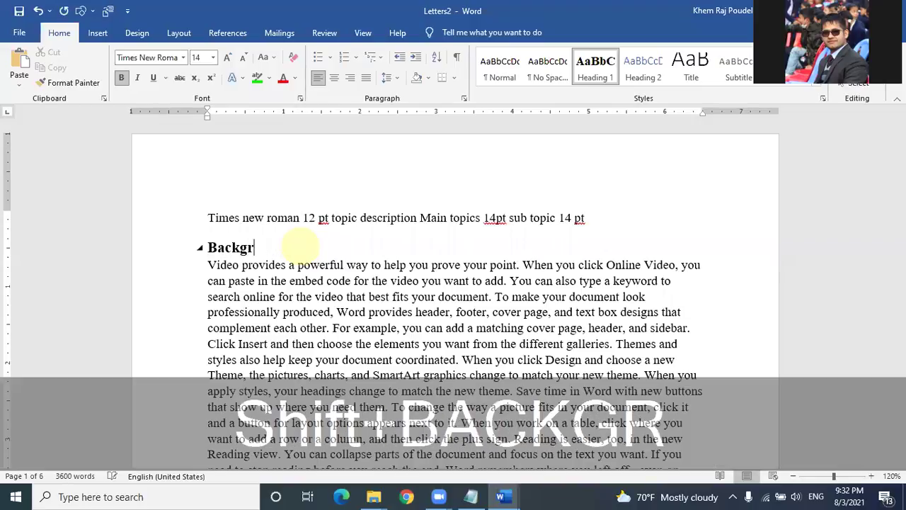
{"action": "type", "text": "ound "}
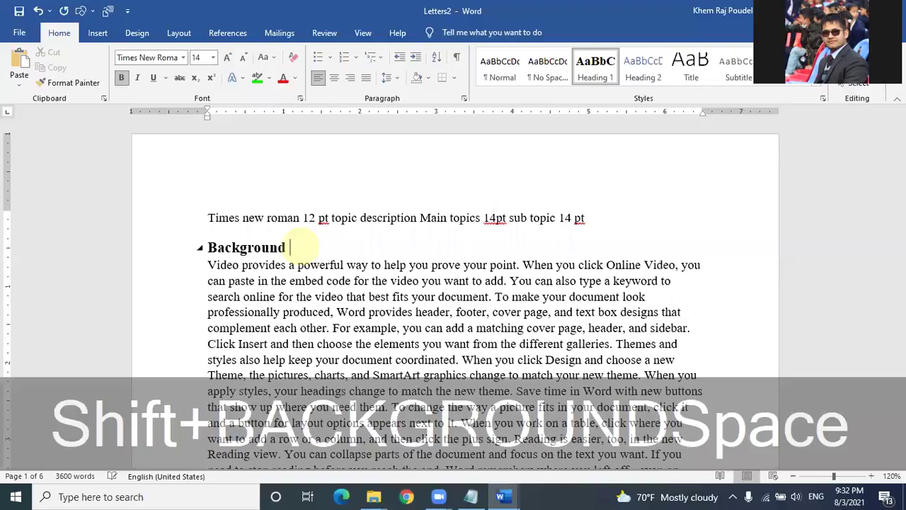
{"action": "type", "text": "of "}
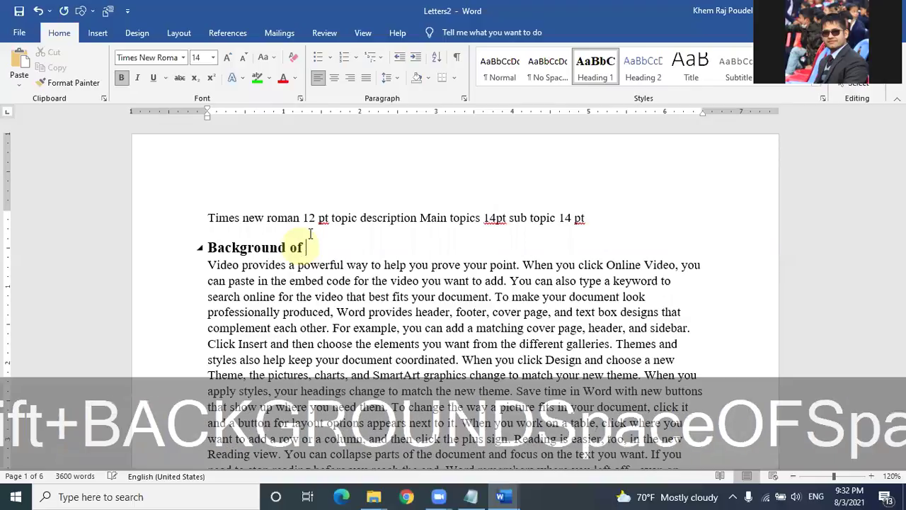
{"action": "type", "text": "Stud"}
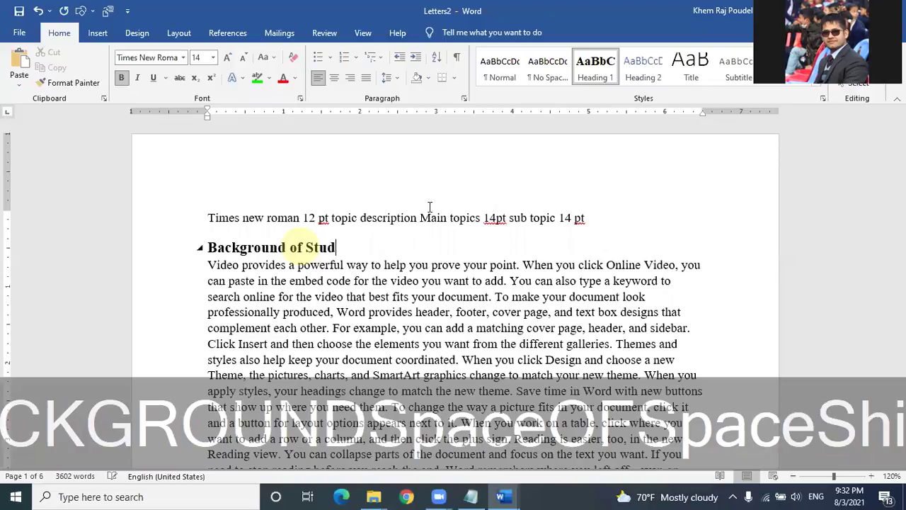
Step: Split 'To change the way' off into its own paragraph
{"action": "scroll", "coordinate": [430, 207], "scroll_direction": "down", "scroll_amount": 4}
{"action": "left_click", "coordinate": [391, 217]}
{"action": "key", "text": "Return"}
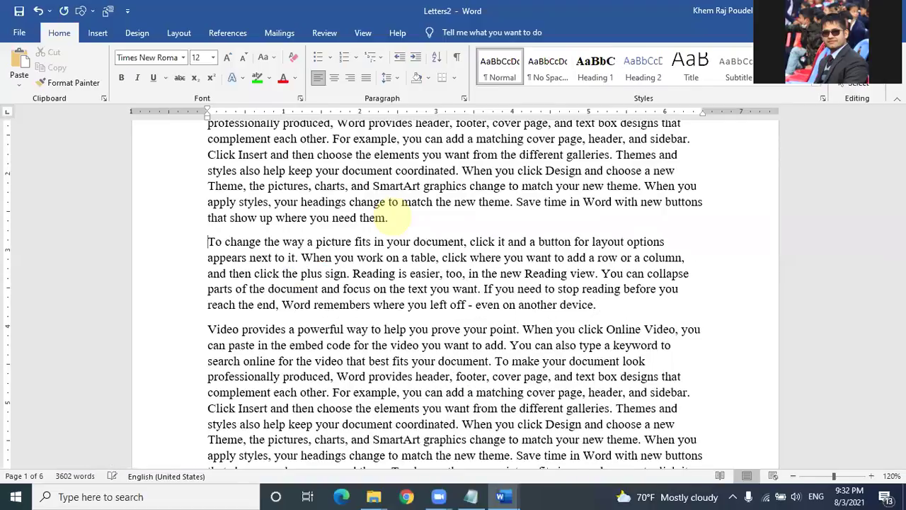
Step: Add an 'Introduction' line after the 'another device.' paragraph and style it Heading 1
{"action": "scroll", "coordinate": [623, 225], "scroll_direction": "down", "scroll_amount": 2}
{"action": "left_click", "coordinate": [622, 225]}
{"action": "key", "text": "Return"}
{"action": "type", "text": "In"}
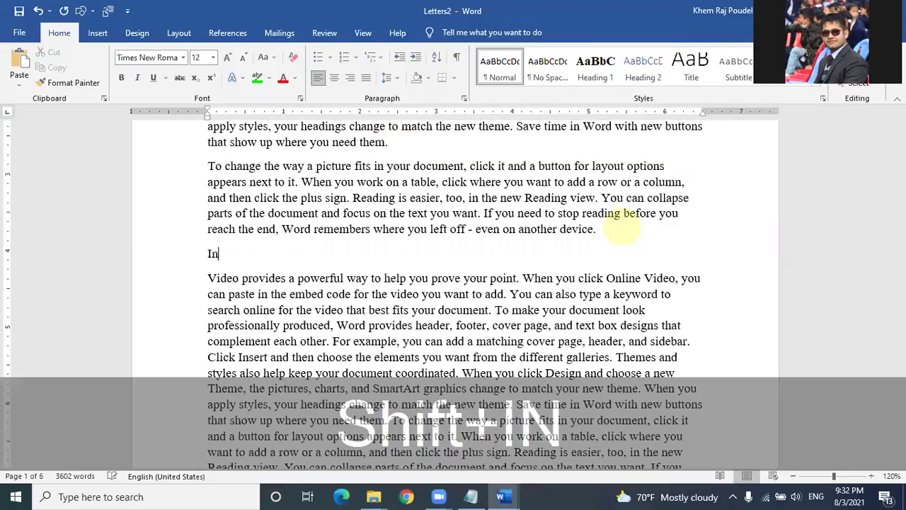
{"action": "type", "text": "tr"}
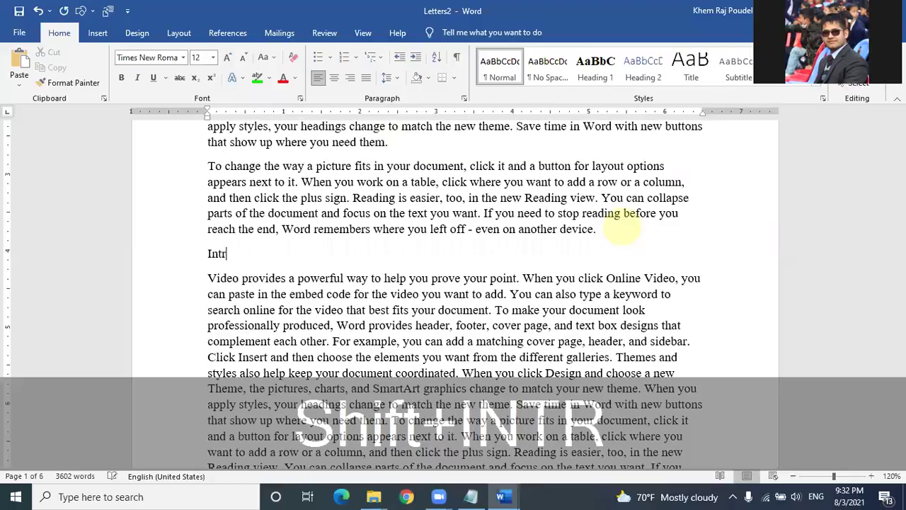
{"action": "type", "text": "oductio"}
{"action": "type", "text": "n"}
{"action": "key", "text": "BackSpace"}
{"action": "type", "text": "on"}
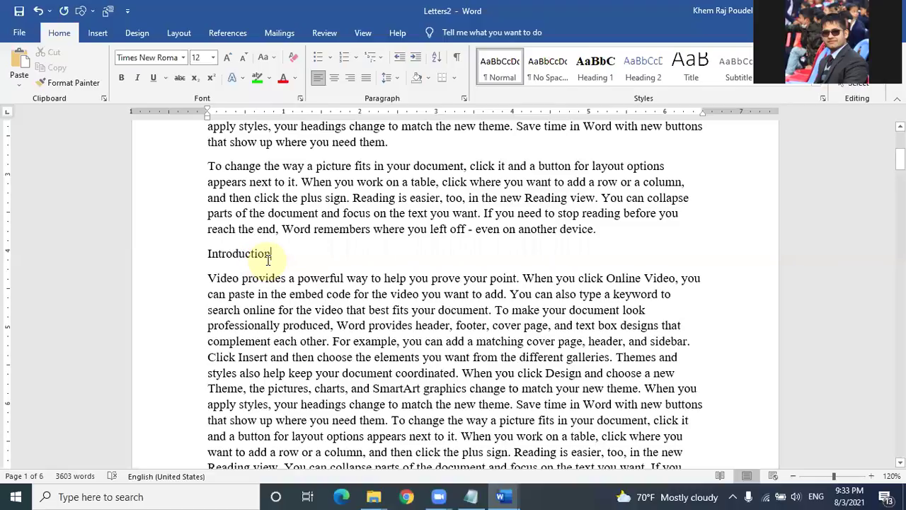
{"action": "left_click", "coordinate": [585, 63]}
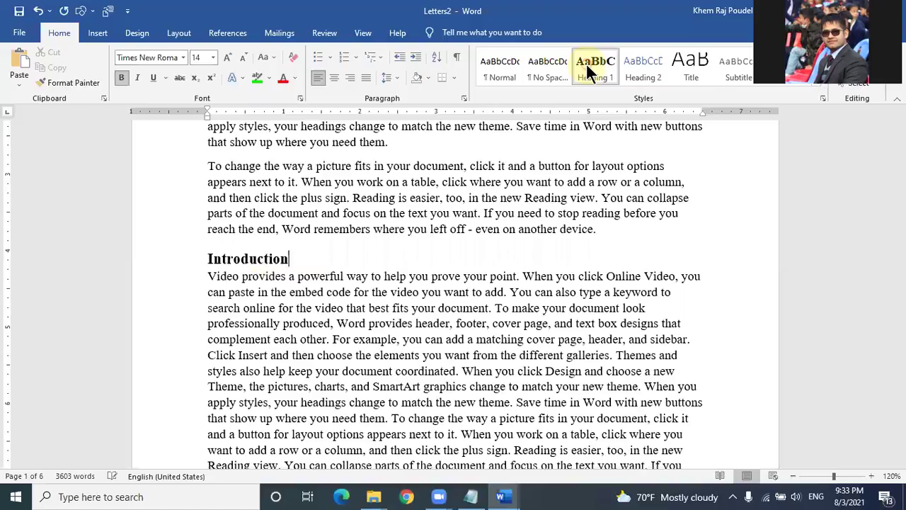
{"action": "scroll", "coordinate": [298, 248], "scroll_direction": "up", "scroll_amount": 5}
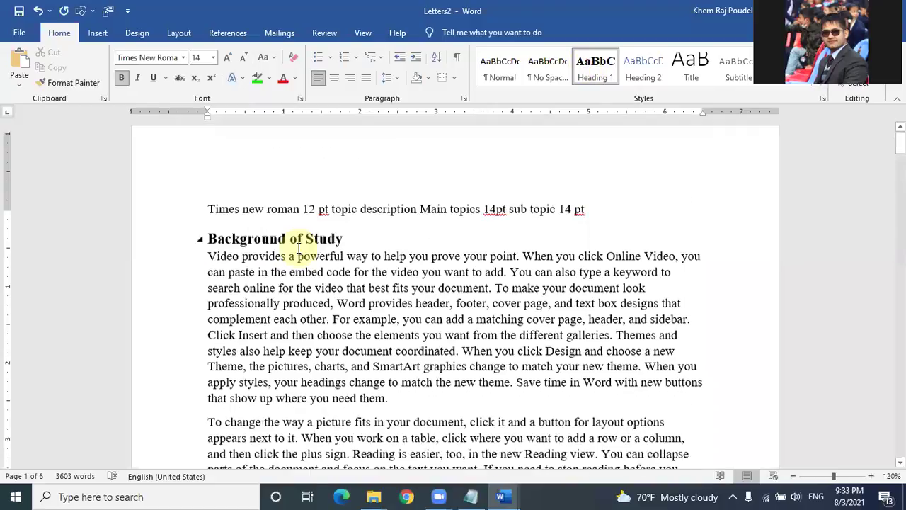
{"action": "scroll", "coordinate": [298, 248], "scroll_direction": "down", "scroll_amount": 6}
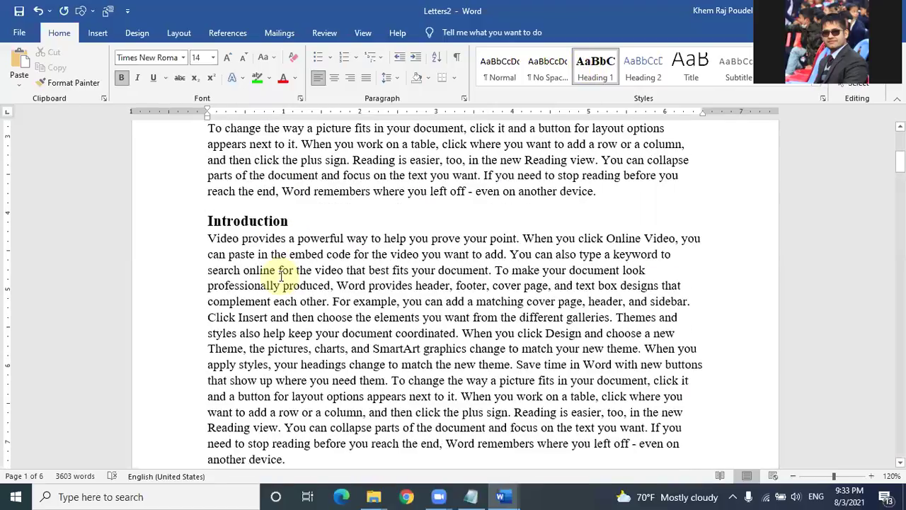
{"action": "scroll", "coordinate": [282, 275], "scroll_direction": "down", "scroll_amount": 3}
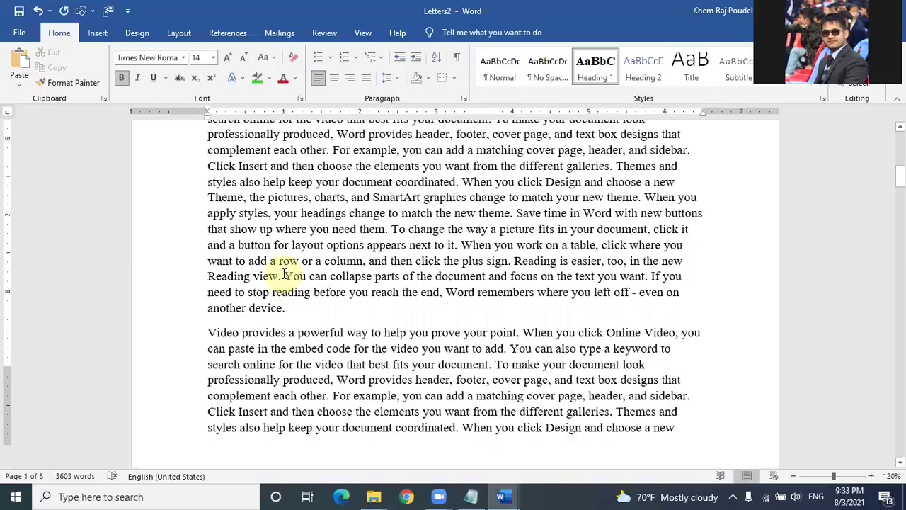
{"action": "scroll", "coordinate": [284, 274], "scroll_direction": "down", "scroll_amount": 2}
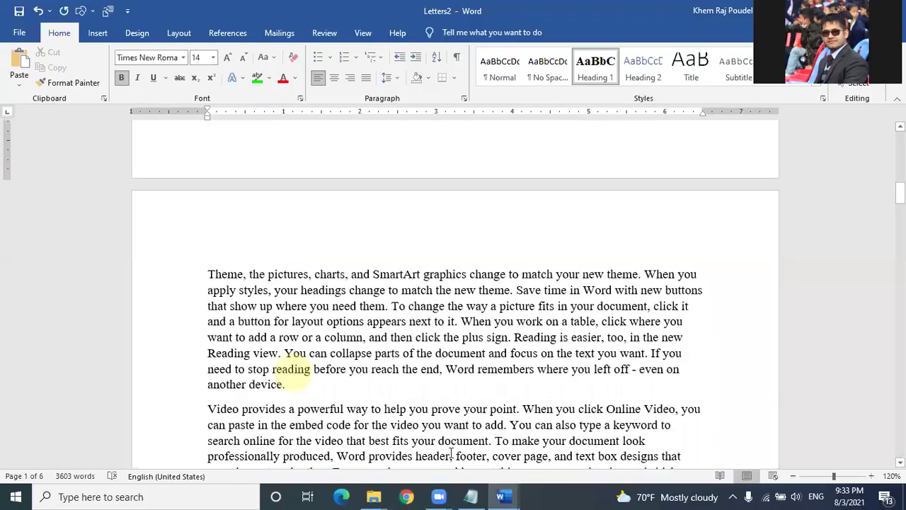
Step: Scroll through the reference document to find the next heading
{"action": "left_click", "coordinate": [288, 382]}
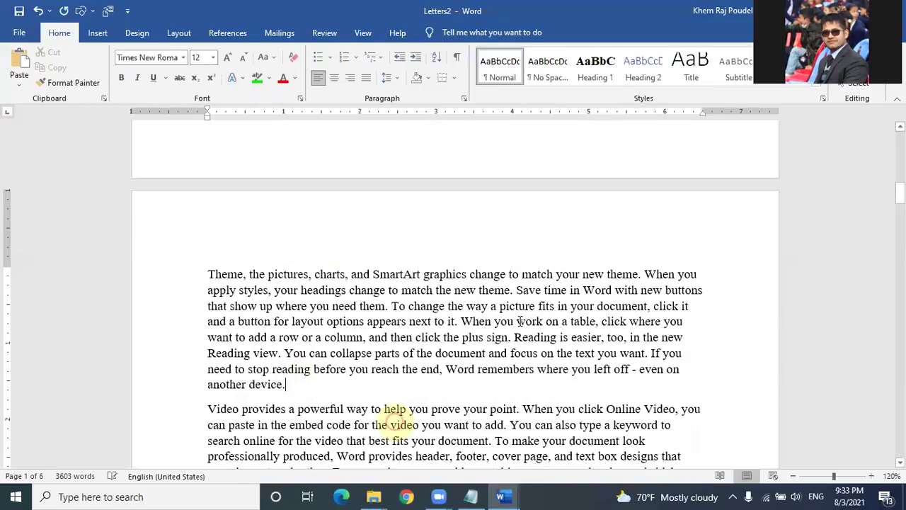
{"action": "key", "text": "alt+Tab"}
{"action": "scroll", "coordinate": [520, 322], "scroll_direction": "down", "scroll_amount": 6}
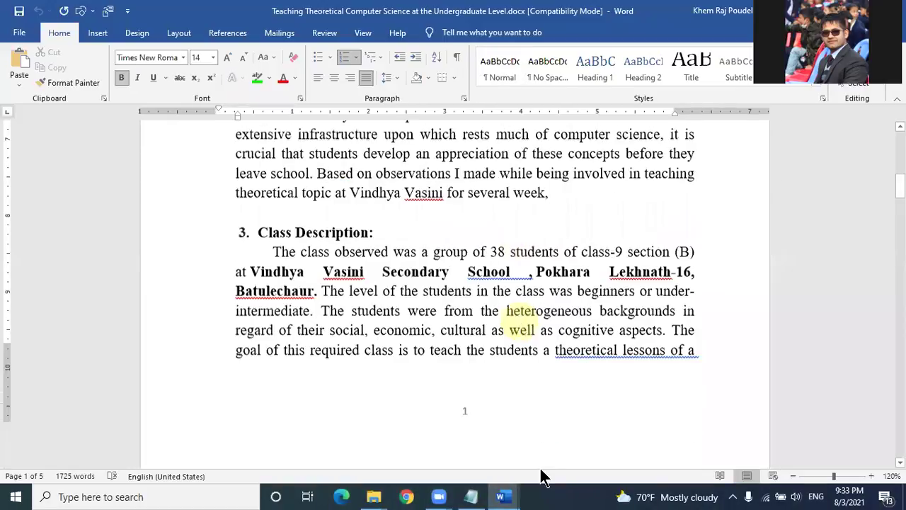
{"action": "scroll", "coordinate": [310, 190], "scroll_direction": "down", "scroll_amount": 1}
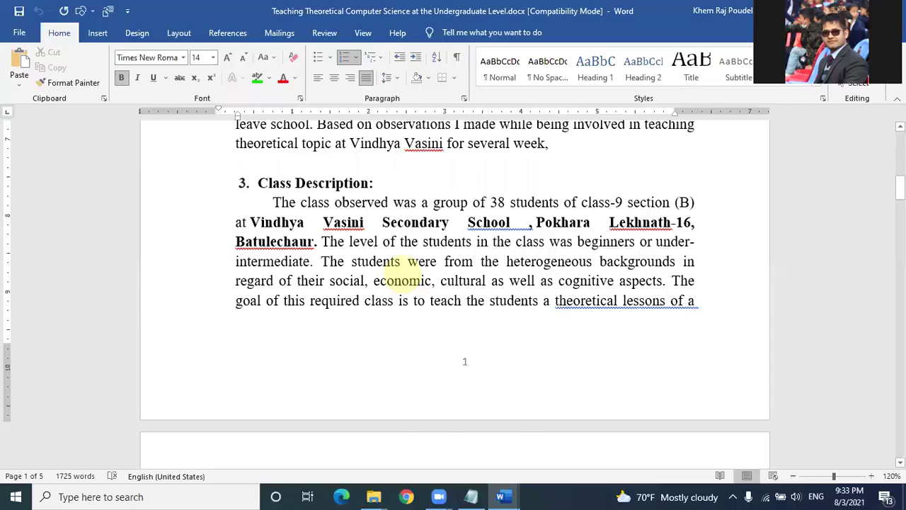
{"action": "scroll", "coordinate": [319, 290], "scroll_direction": "down", "scroll_amount": 7}
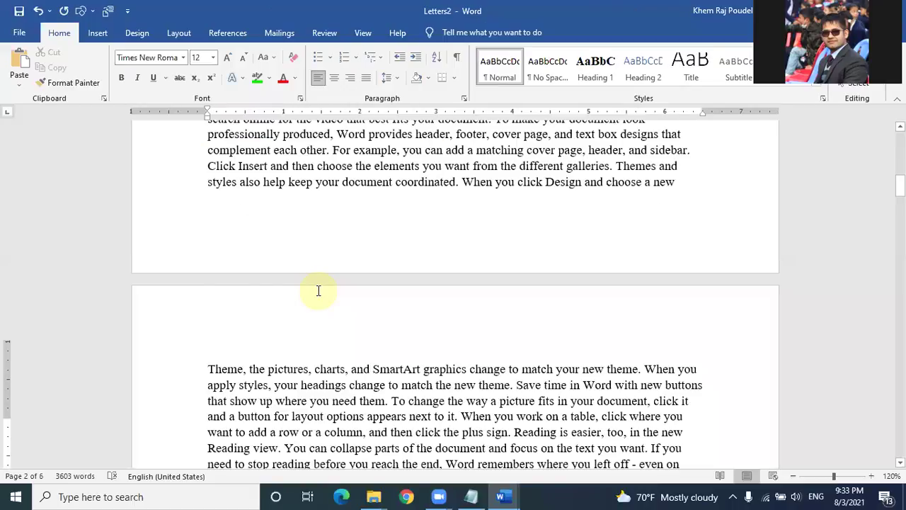
{"action": "scroll", "coordinate": [318, 290], "scroll_direction": "down", "scroll_amount": 4}
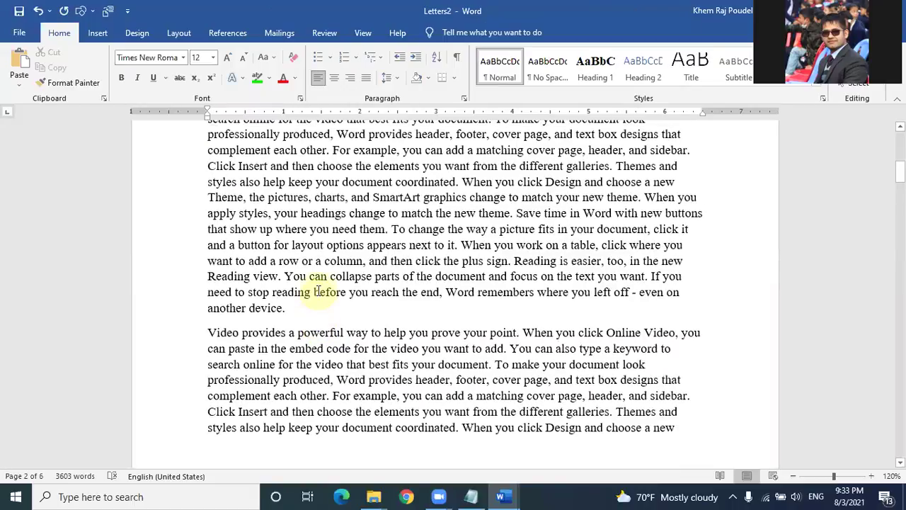
{"action": "scroll", "coordinate": [319, 290], "scroll_direction": "up", "scroll_amount": 3}
{"action": "scroll", "coordinate": [318, 290], "scroll_direction": "down", "scroll_amount": 4}
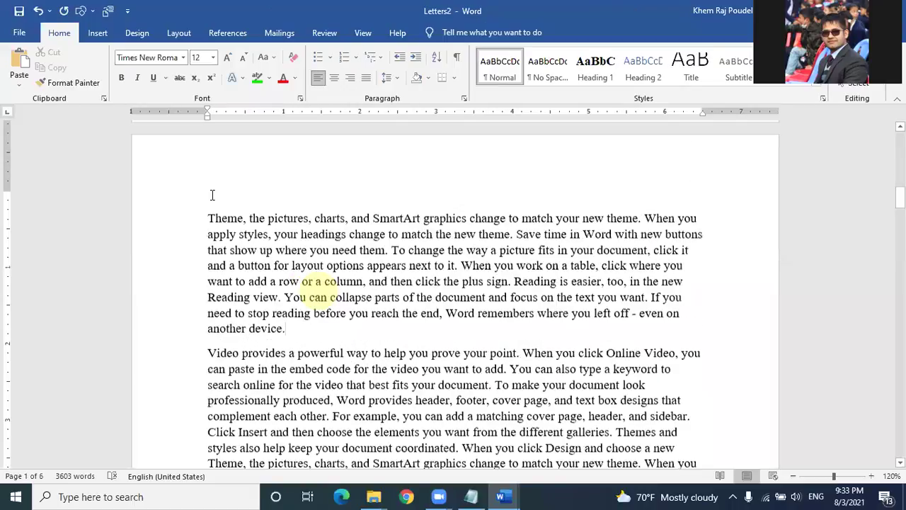
{"action": "scroll", "coordinate": [211, 194], "scroll_direction": "down", "scroll_amount": 1}
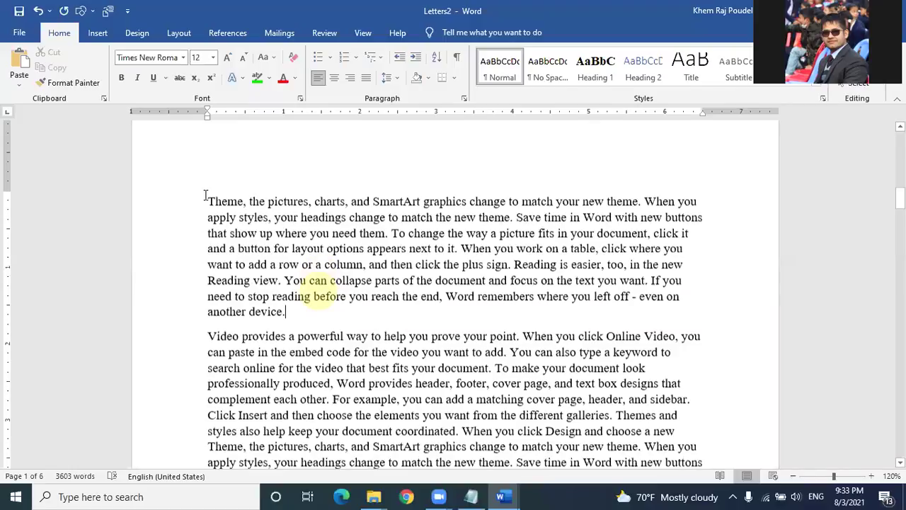
Step: Insert 'Class Description' above the 'Theme, the pictures' paragraph and style it Heading 1
{"action": "left_click", "coordinate": [210, 199]}
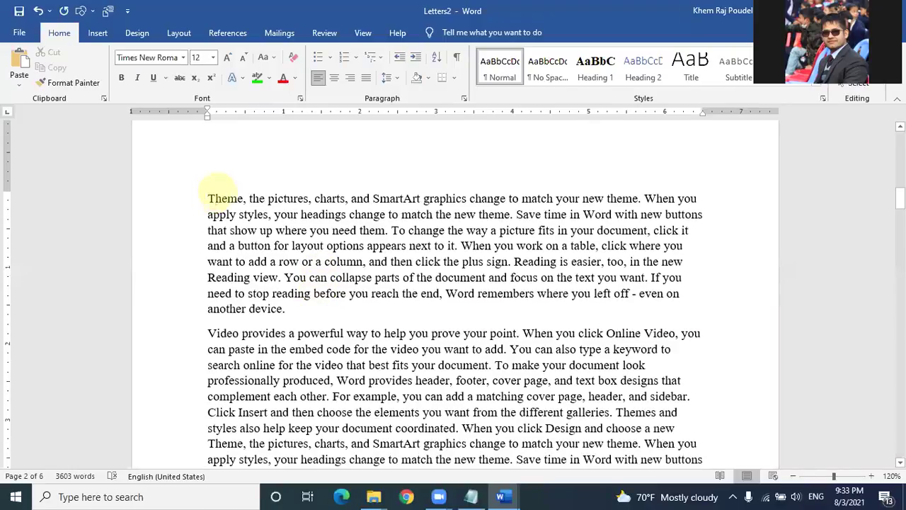
{"action": "left_click", "coordinate": [206, 196]}
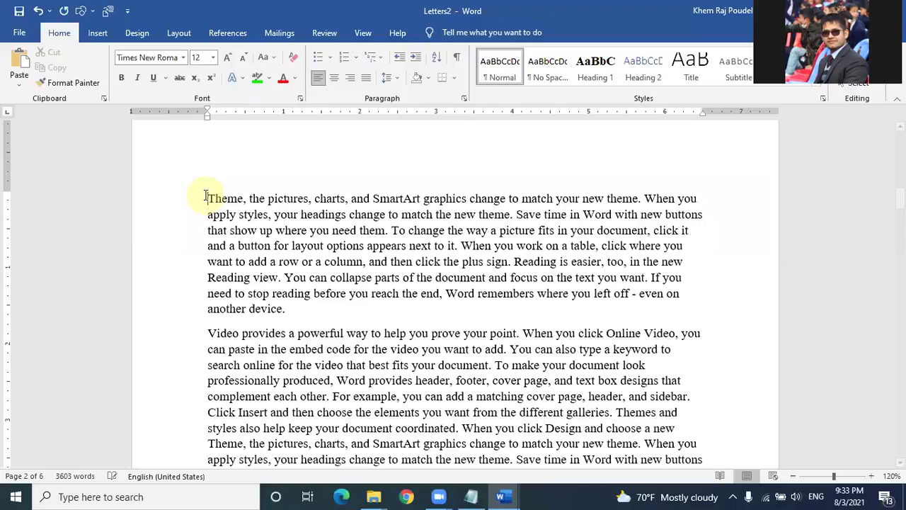
{"action": "key", "text": "Up"}
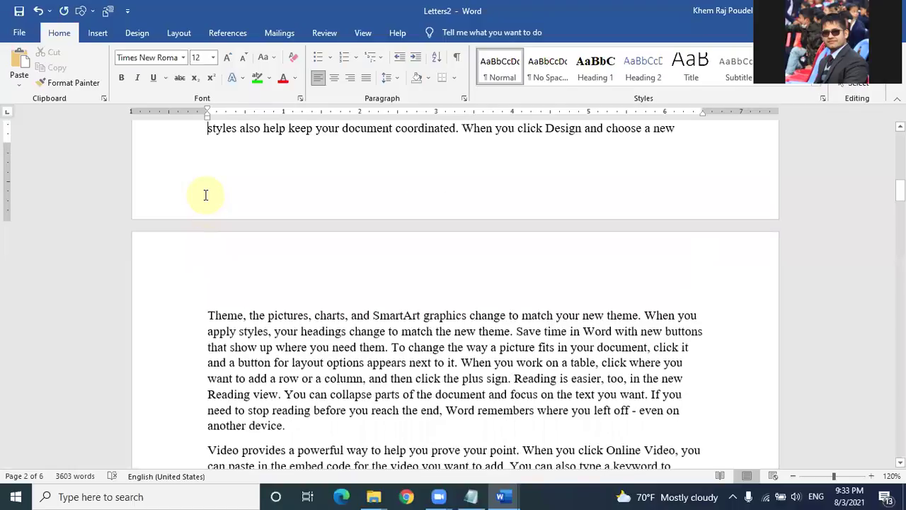
{"action": "key", "text": "Down"}
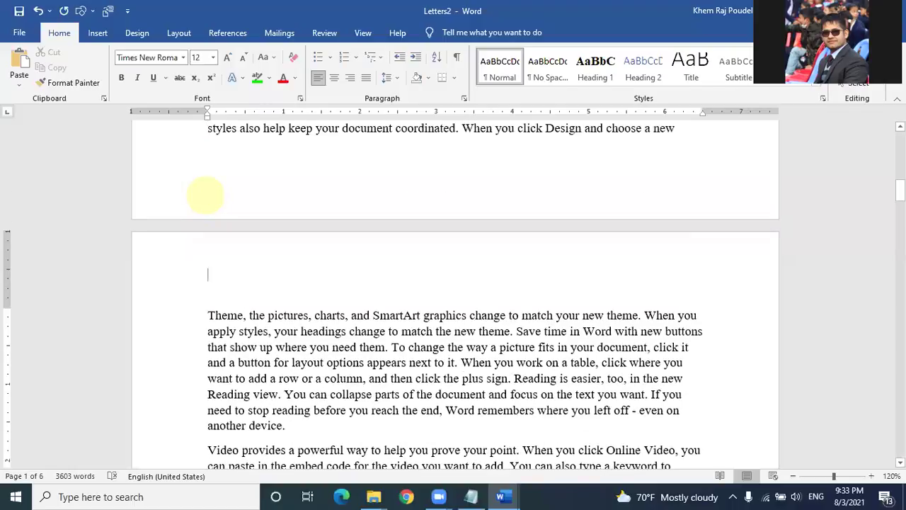
{"action": "key", "text": "Down"}
{"action": "type", "text": "Class Description"}
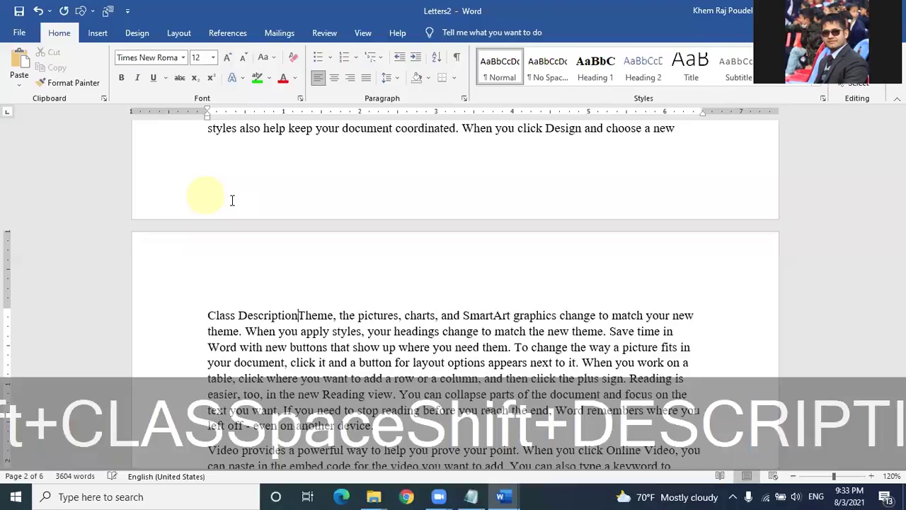
{"action": "key", "text": "Return"}
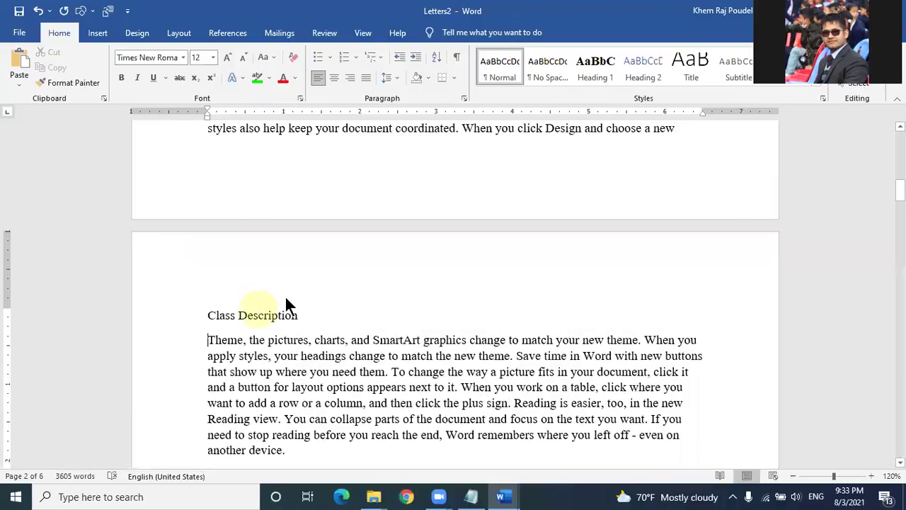
{"action": "left_click", "coordinate": [594, 74]}
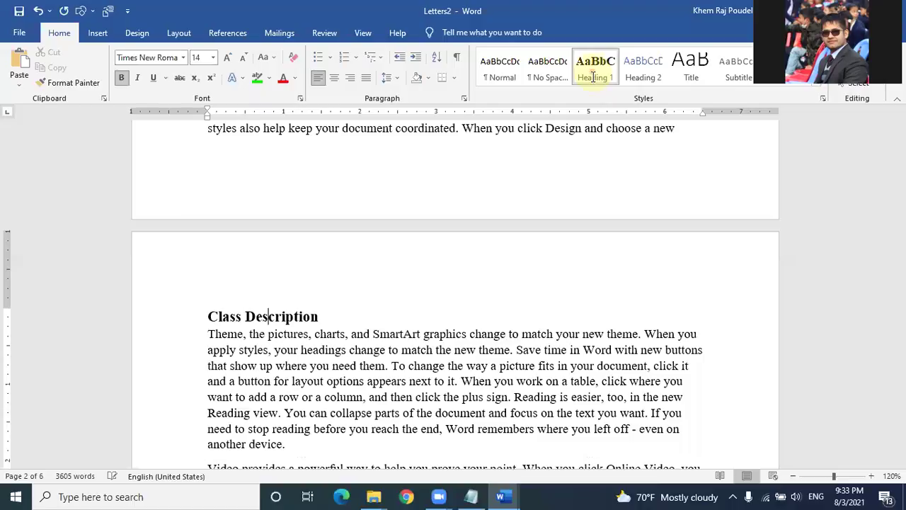
{"action": "scroll", "coordinate": [415, 237], "scroll_direction": "down", "scroll_amount": 8}
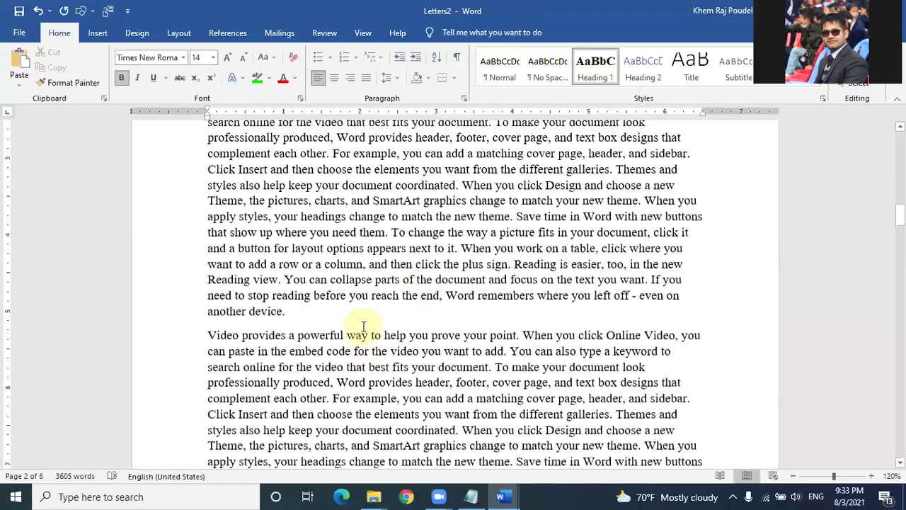
{"action": "scroll", "coordinate": [211, 226], "scroll_direction": "down", "scroll_amount": 3}
Step: Type 'Problem Identification' on its own line above 'Video provides', fixing the spelling
{"action": "left_click", "coordinate": [211, 226]}
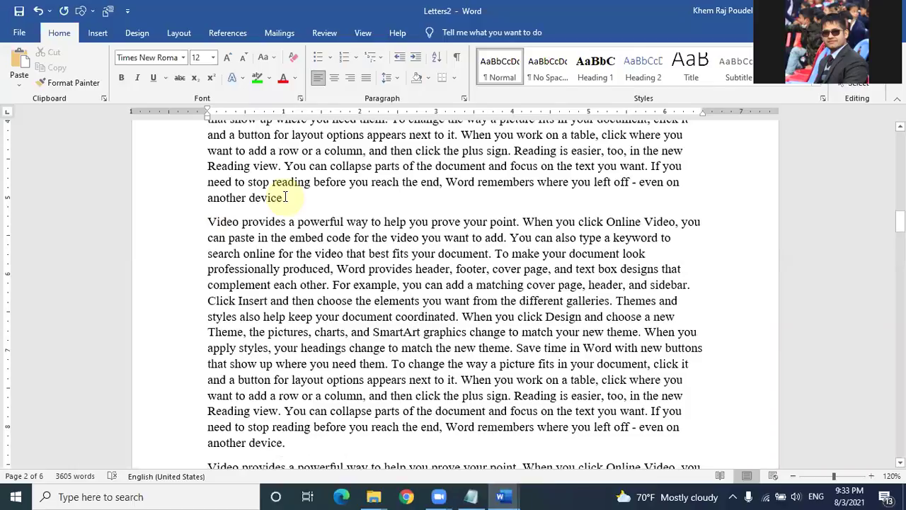
{"action": "type", "text": "Problem i"}
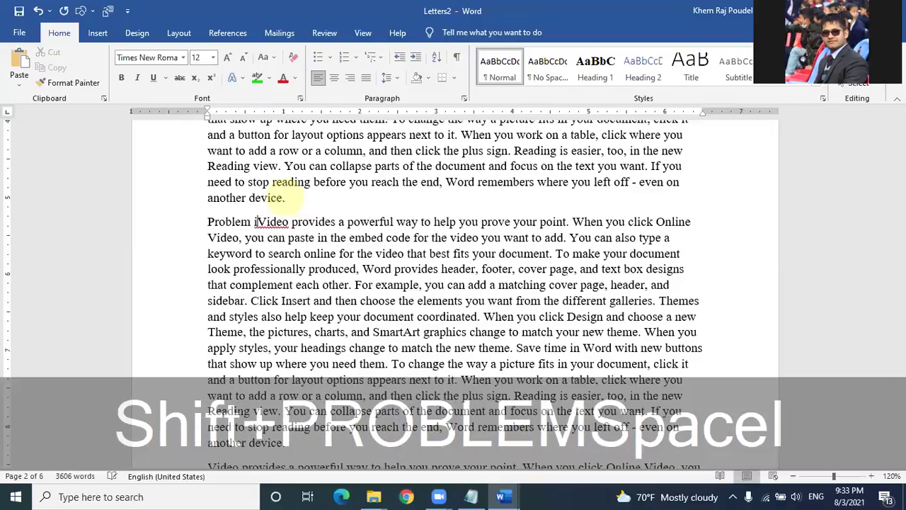
{"action": "type", "text": "denfication"}
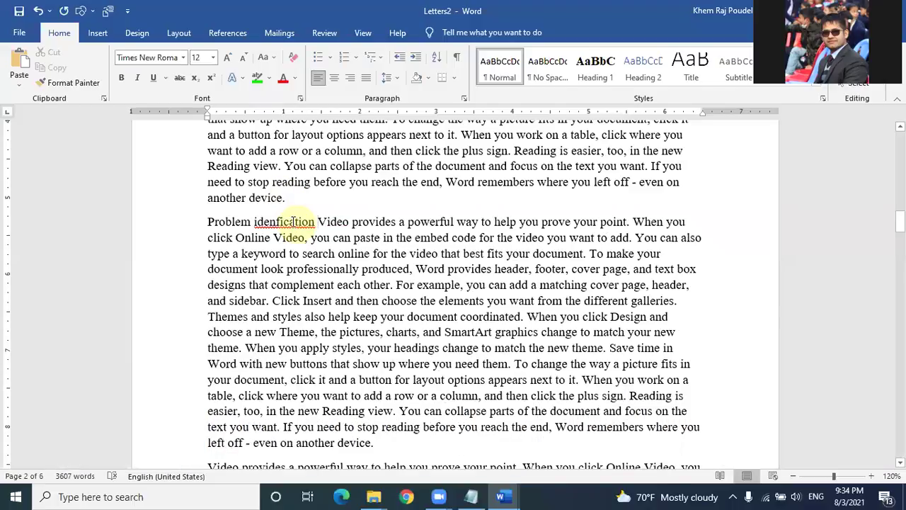
{"action": "right_click", "coordinate": [293, 224]}
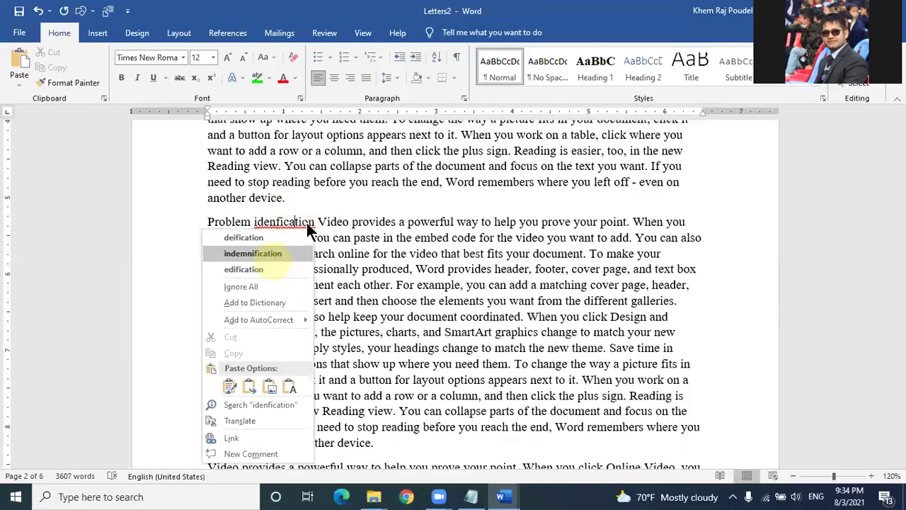
{"action": "left_click", "coordinate": [257, 221]}
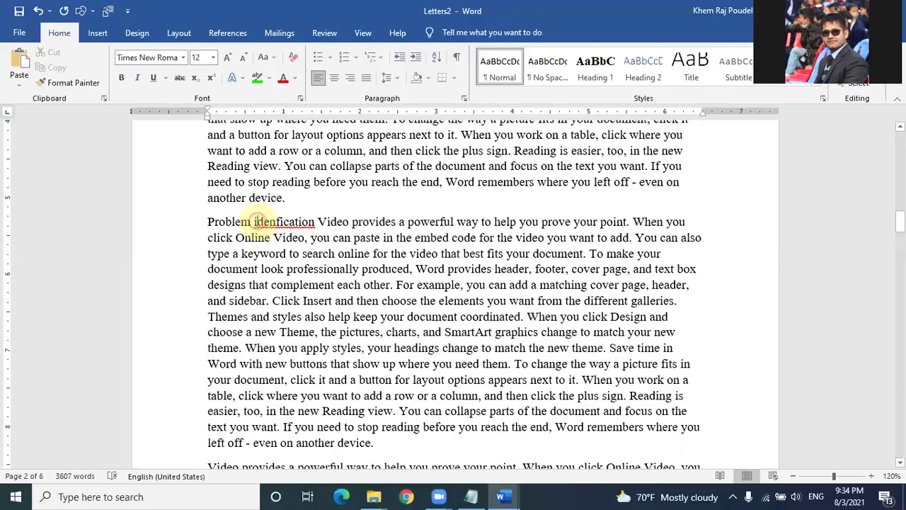
{"action": "type", "text": "I"}
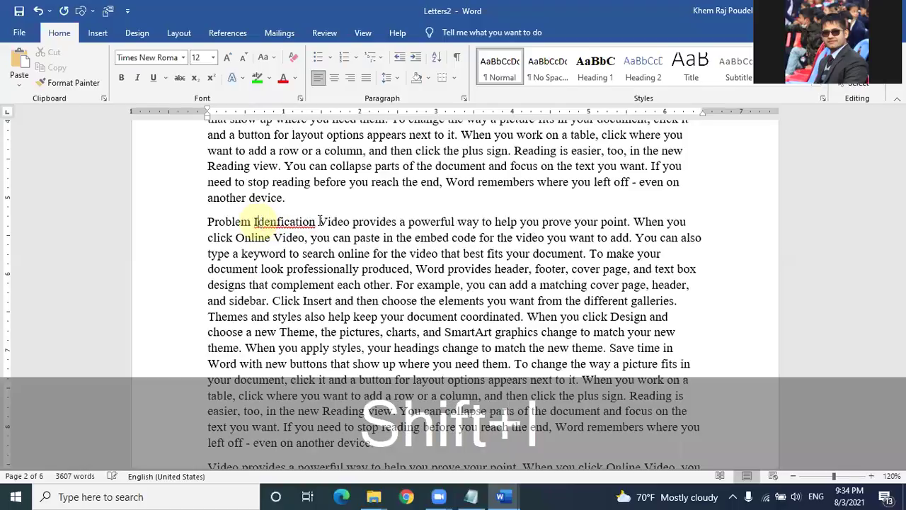
{"action": "left_click", "coordinate": [319, 221]}
{"action": "key", "text": "Return"}
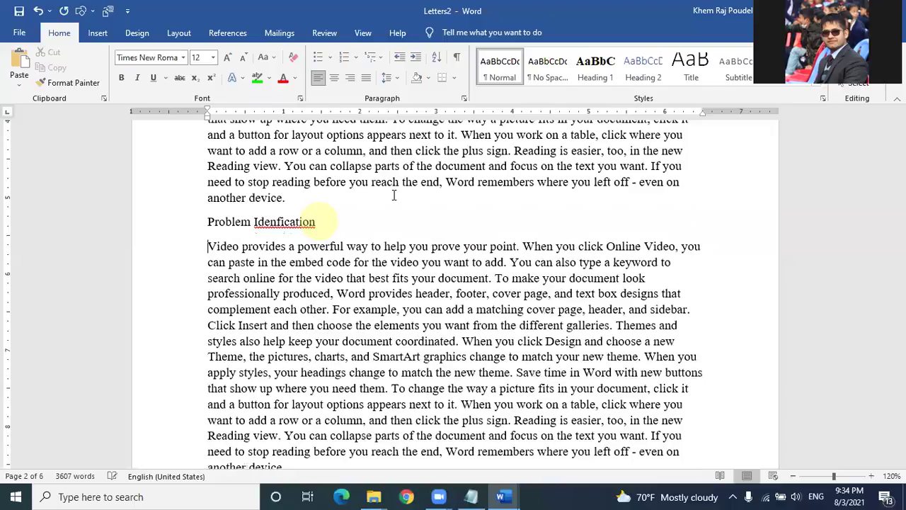
{"action": "left_click", "coordinate": [281, 222]}
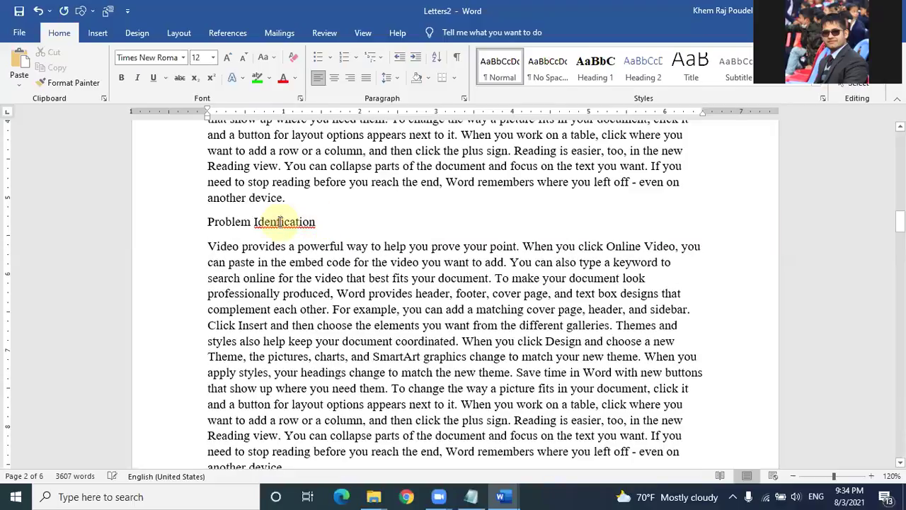
{"action": "type", "text": "ti"}
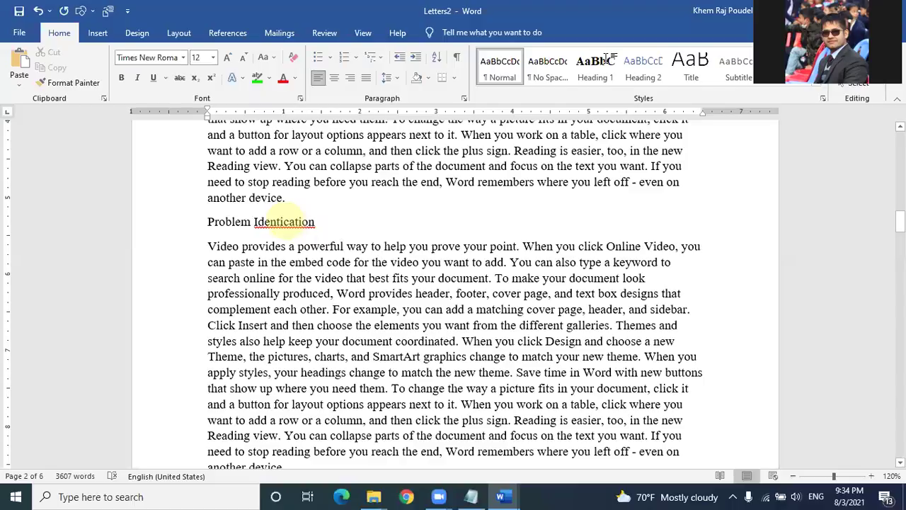
{"action": "type", "text": "fi"}
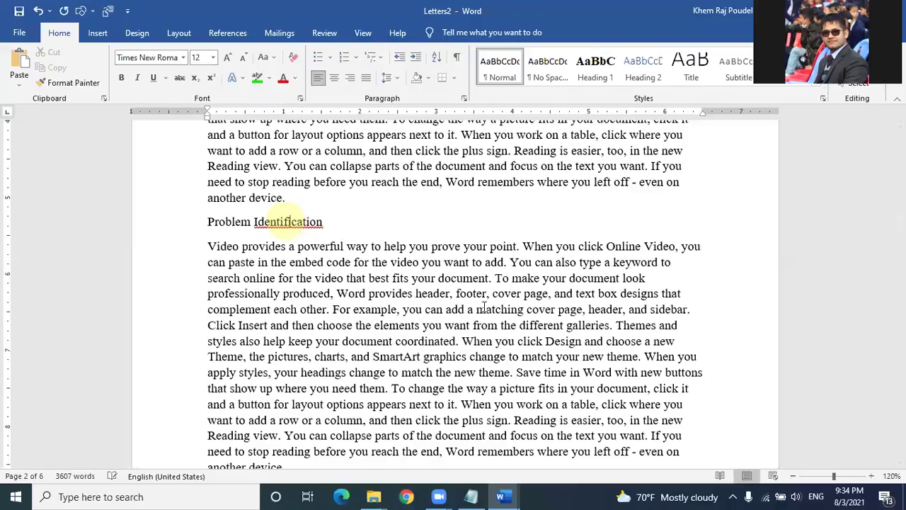
Step: Style 'Problem Identification' as Heading 1 and view the reference document
{"action": "left_click", "coordinate": [340, 222]}
{"action": "left_click", "coordinate": [607, 59]}
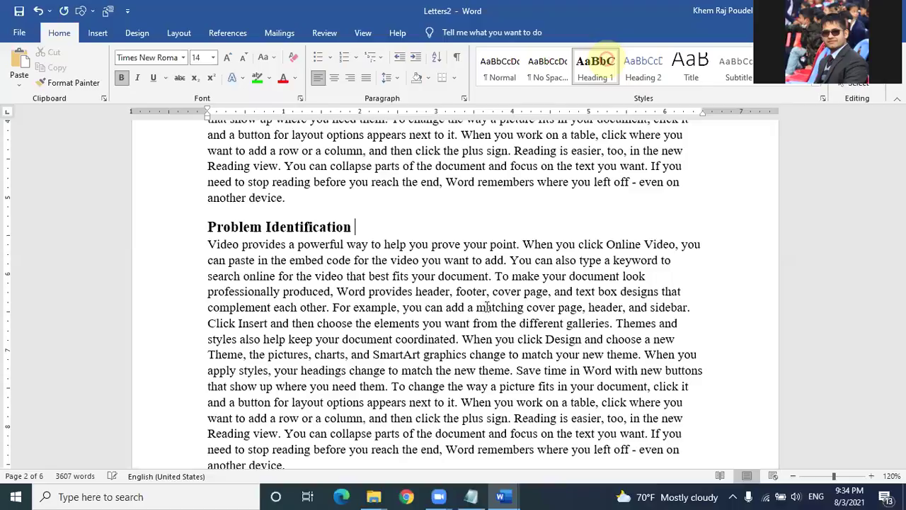
{"action": "left_click", "coordinate": [829, 10]}
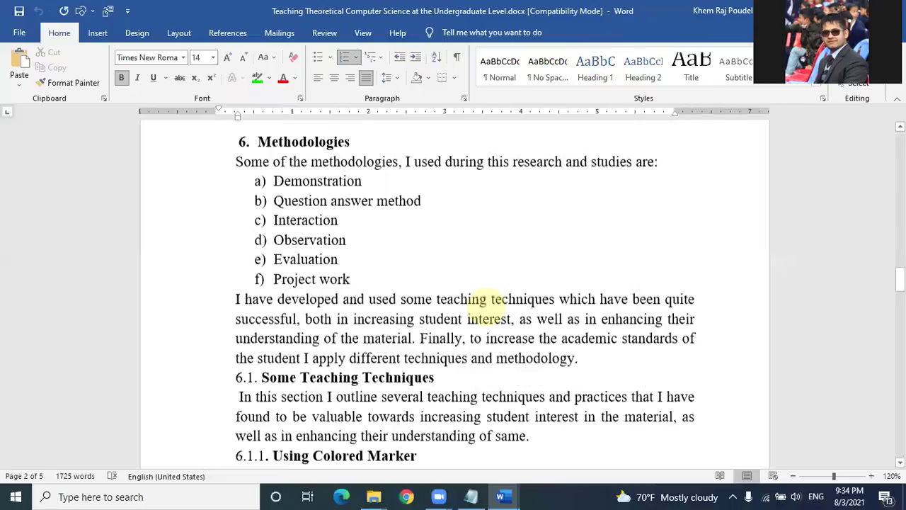
{"action": "scroll", "coordinate": [488, 309], "scroll_direction": "down", "scroll_amount": 2}
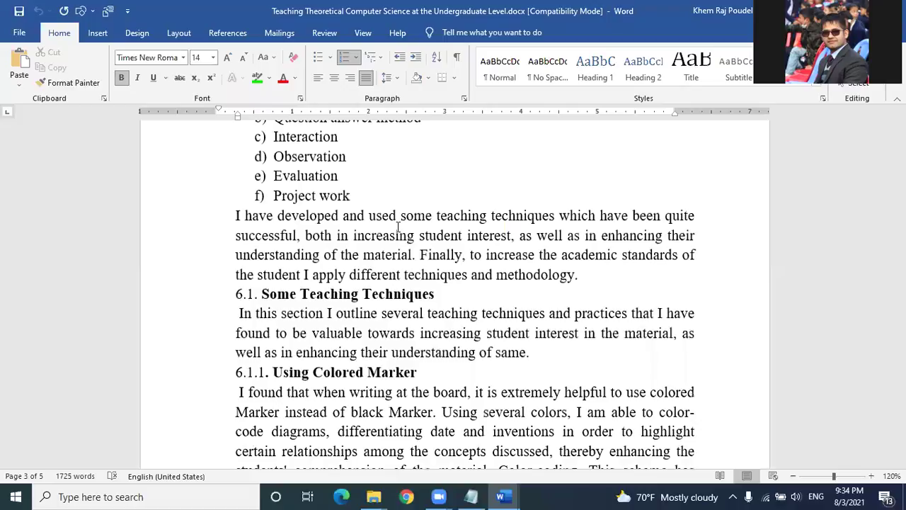
Step: Add the heading 'Objectives' on its own line in Heading 1 style
{"action": "key", "text": "alt+Tab"}
{"action": "left_click", "coordinate": [207, 182]}
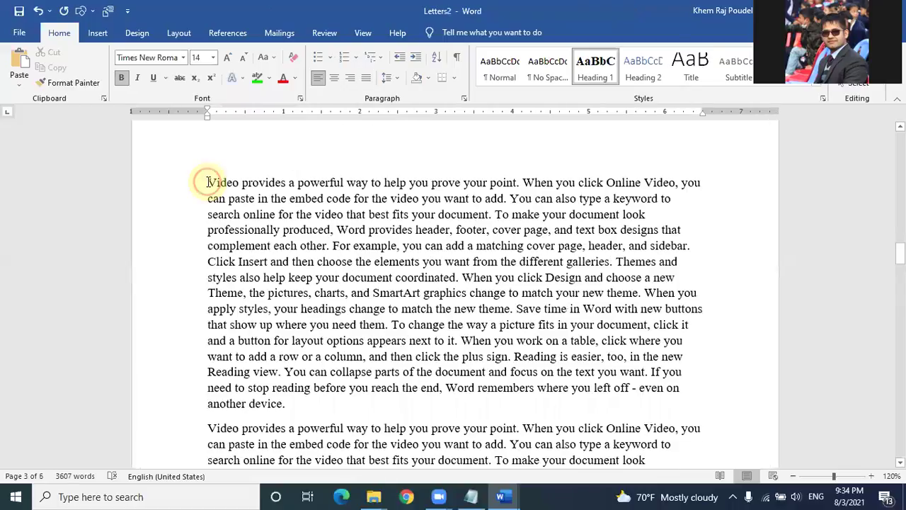
{"action": "scroll", "coordinate": [207, 182], "scroll_direction": "up", "scroll_amount": 1}
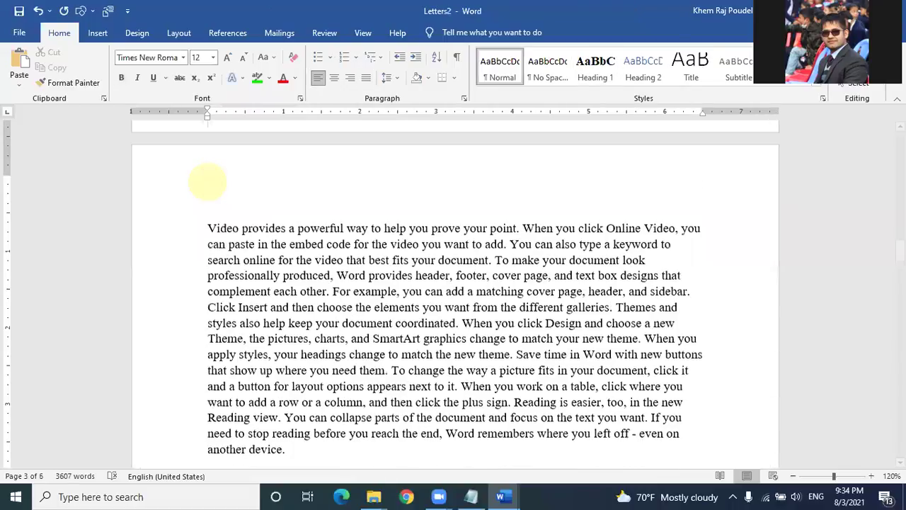
{"action": "scroll", "coordinate": [208, 182], "scroll_direction": "up", "scroll_amount": 2}
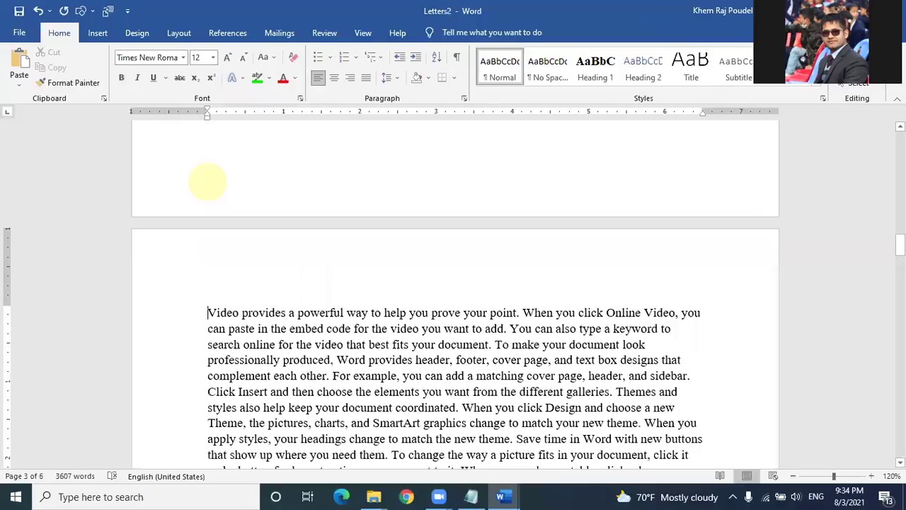
{"action": "type", "text": "Object"}
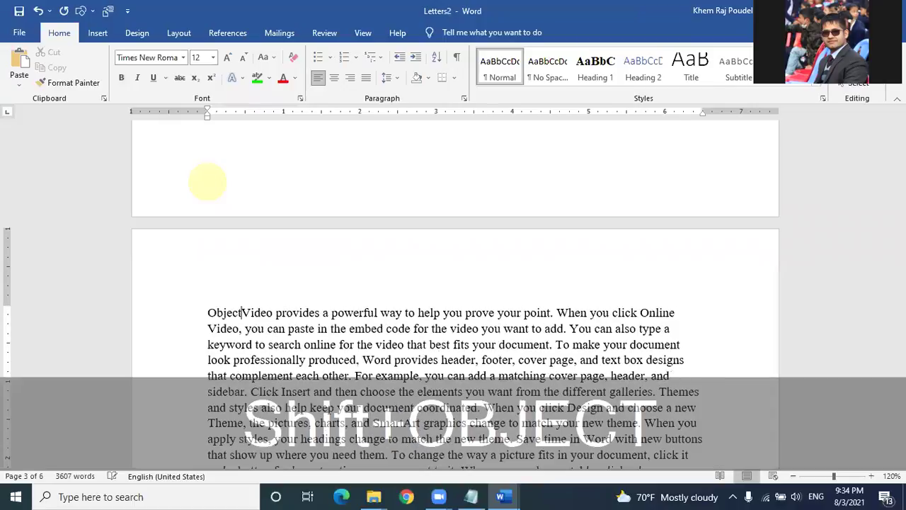
{"action": "type", "text": "ives"}
{"action": "key", "text": "Return"}
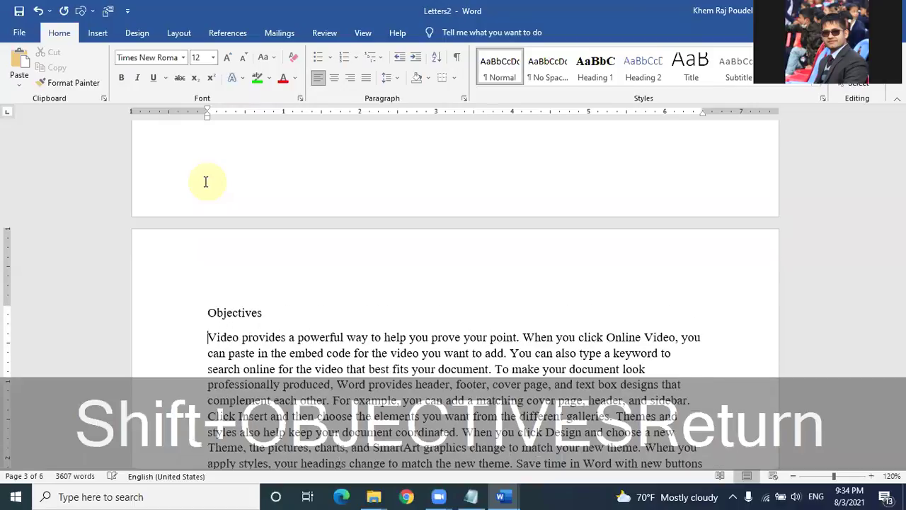
{"action": "left_click", "coordinate": [225, 312]}
{"action": "left_click", "coordinate": [595, 67]}
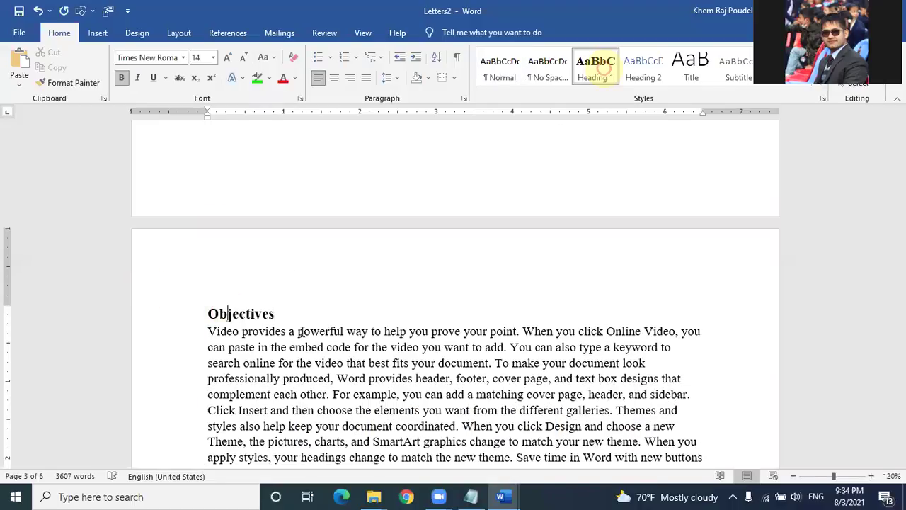
Step: Add 'Methodologies' as a Heading 1 after the 'another device.' paragraph
{"action": "scroll", "coordinate": [300, 331], "scroll_direction": "down", "scroll_amount": 5}
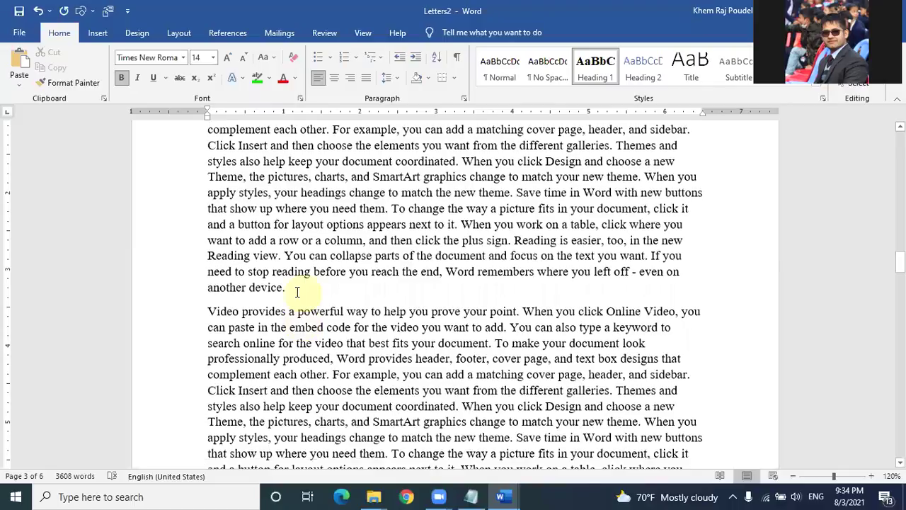
{"action": "left_click", "coordinate": [297, 292]}
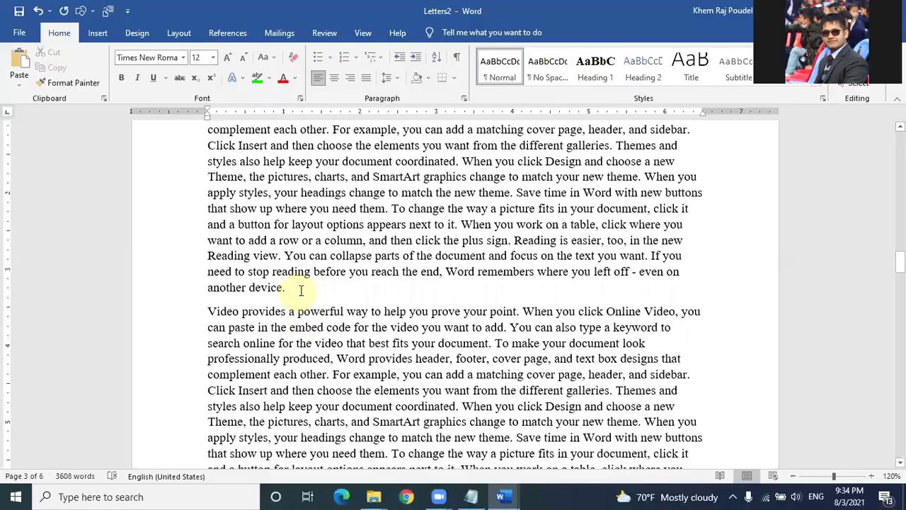
{"action": "key", "text": "Return"}
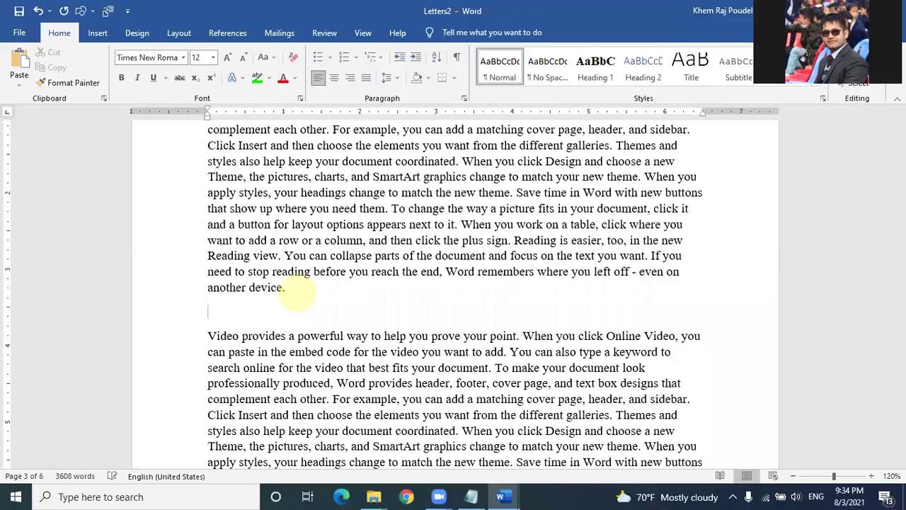
{"action": "key", "text": "alt+Tab"}
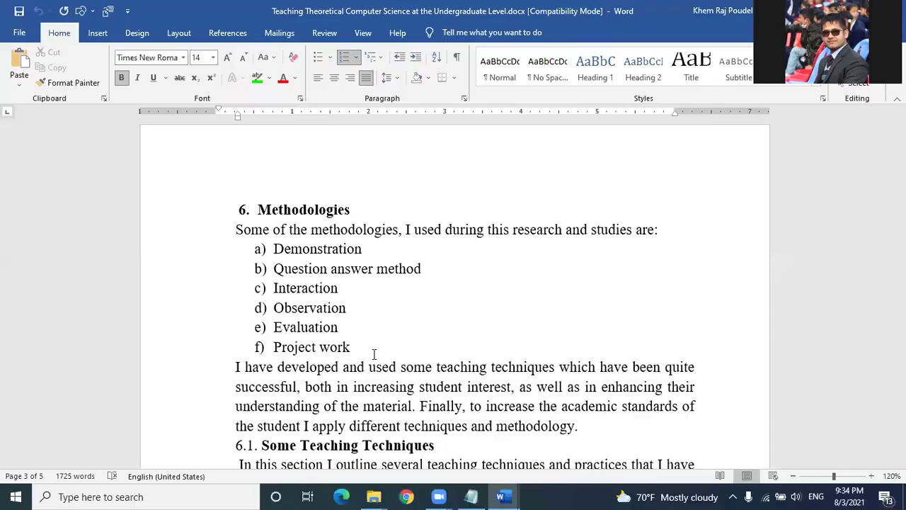
{"action": "key", "text": "alt+Tab"}
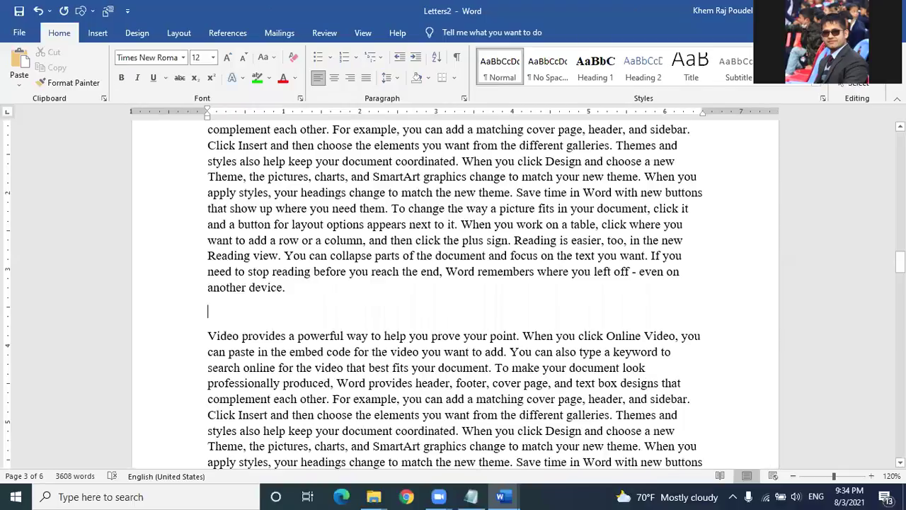
{"action": "type", "text": "Me"}
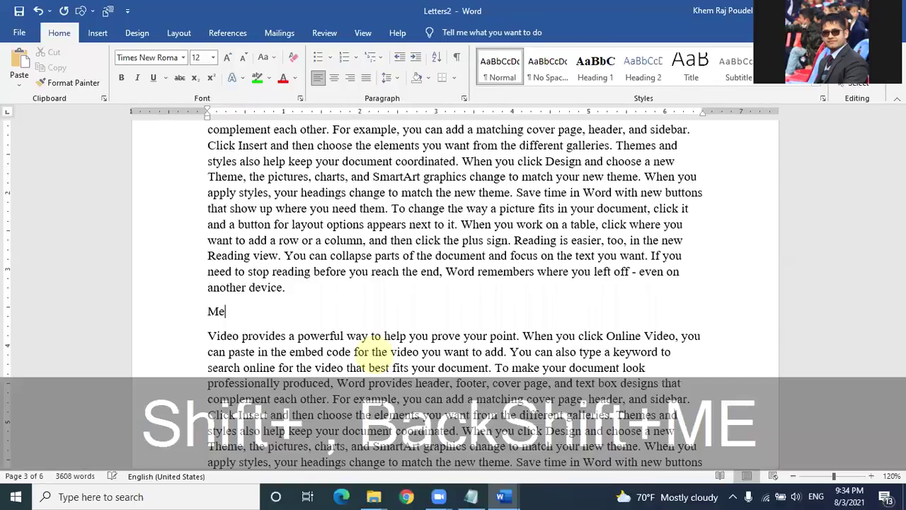
{"action": "type", "text": "thod"}
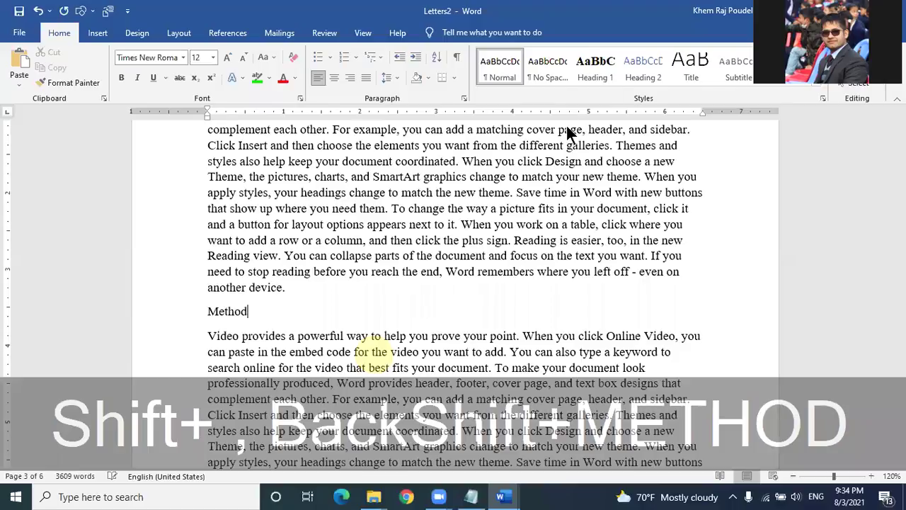
{"action": "type", "text": "ologie"}
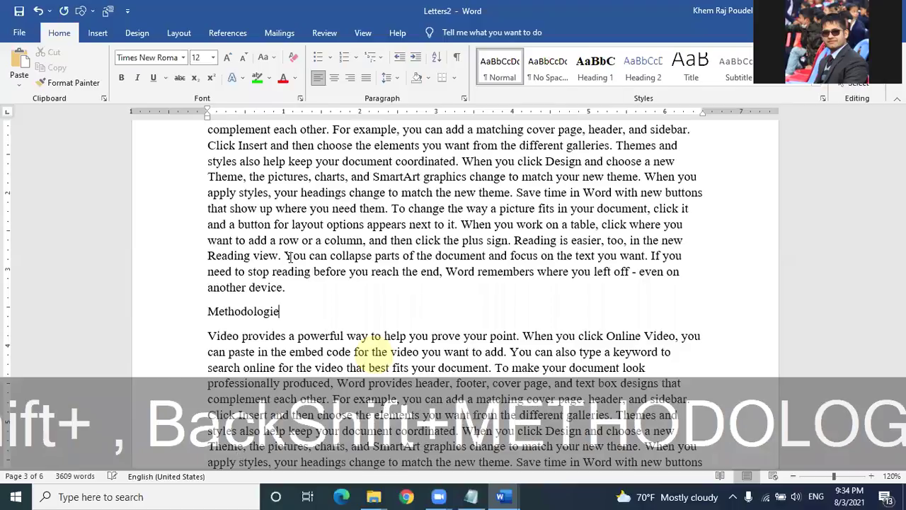
{"action": "type", "text": "s"}
{"action": "left_click", "coordinate": [606, 72]}
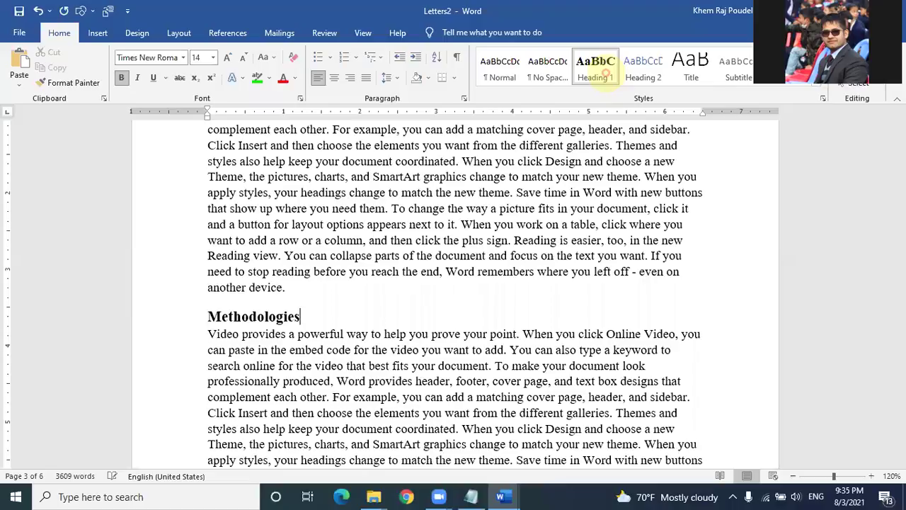
Step: Insert an empty paragraph after the next paragraph for the following heading
{"action": "scroll", "coordinate": [440, 472], "scroll_direction": "down", "scroll_amount": 4}
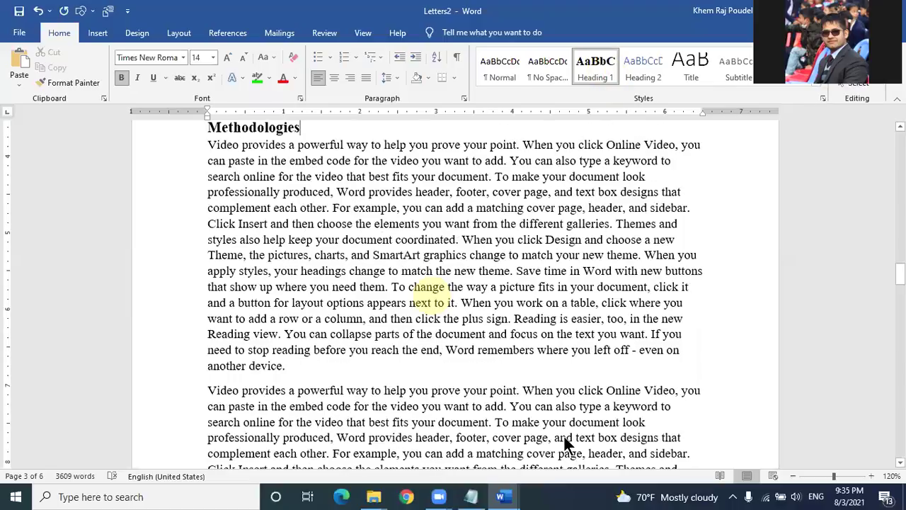
{"action": "scroll", "coordinate": [431, 295], "scroll_direction": "down", "scroll_amount": 3}
{"action": "left_click", "coordinate": [290, 256]}
{"action": "key", "text": "Return"}
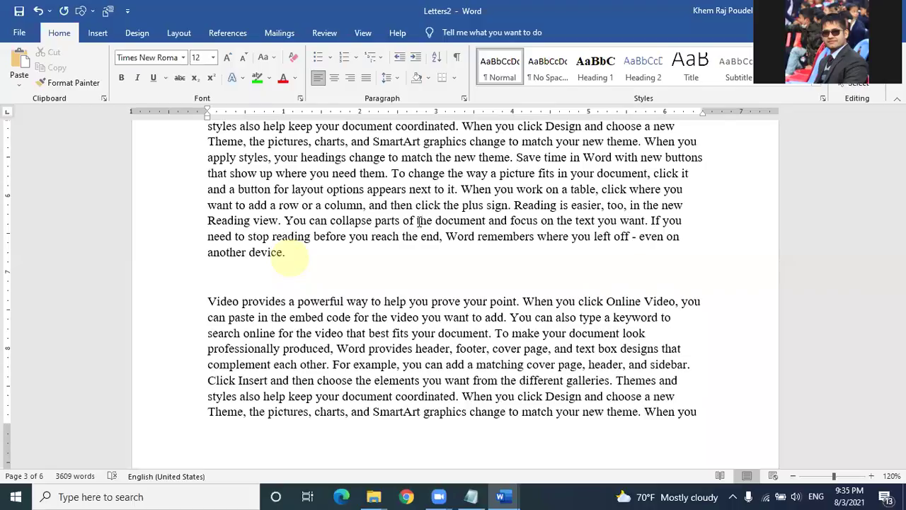
Step: After checking the reference document, type 'Some teaching techniques' on the blank line
{"action": "key", "text": "alt+Tab"}
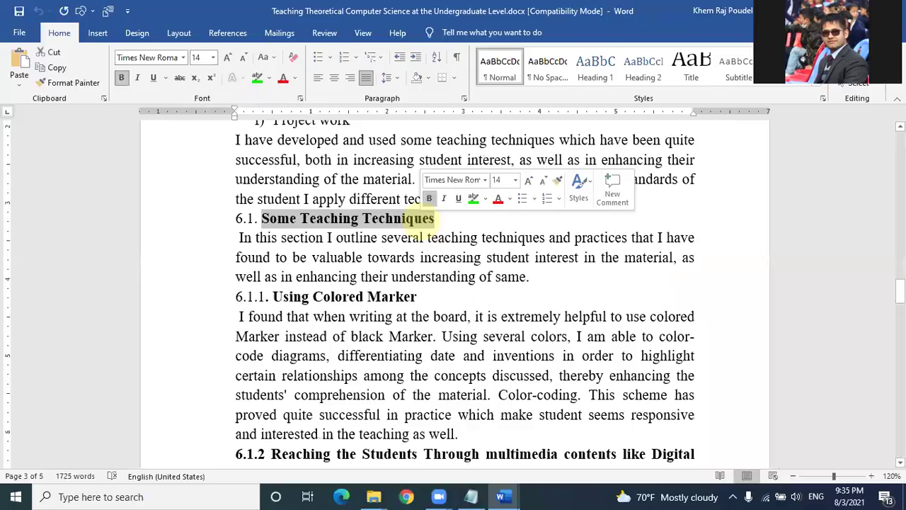
{"action": "key", "text": "alt+Tab"}
{"action": "type", "text": "Some"}
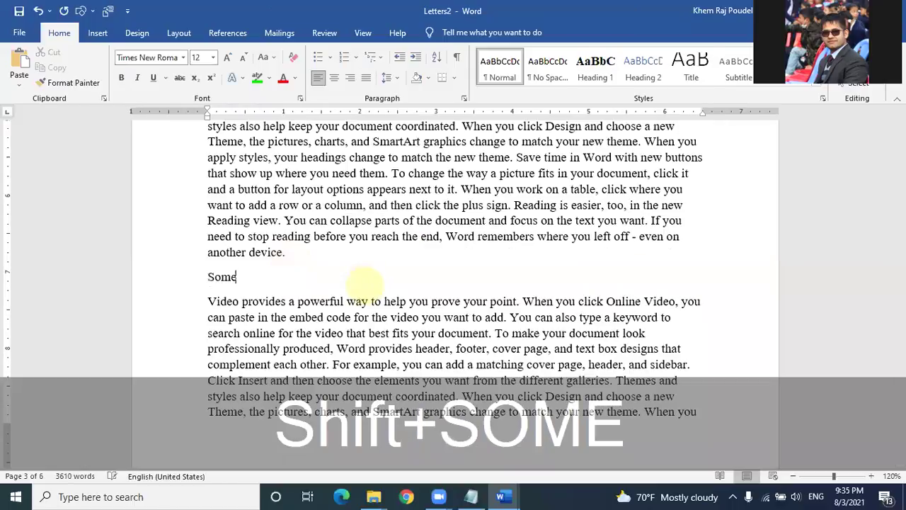
{"action": "type", "text": " teaching te"}
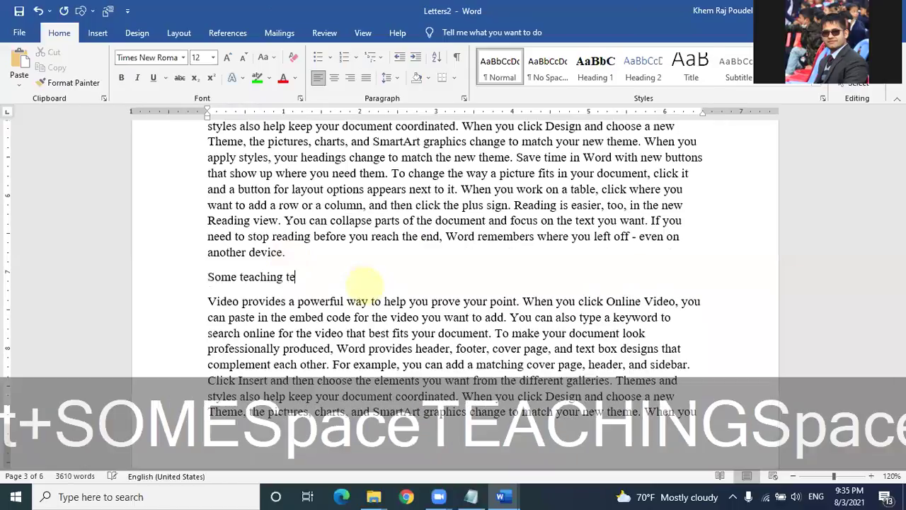
{"action": "type", "text": "chniques"}
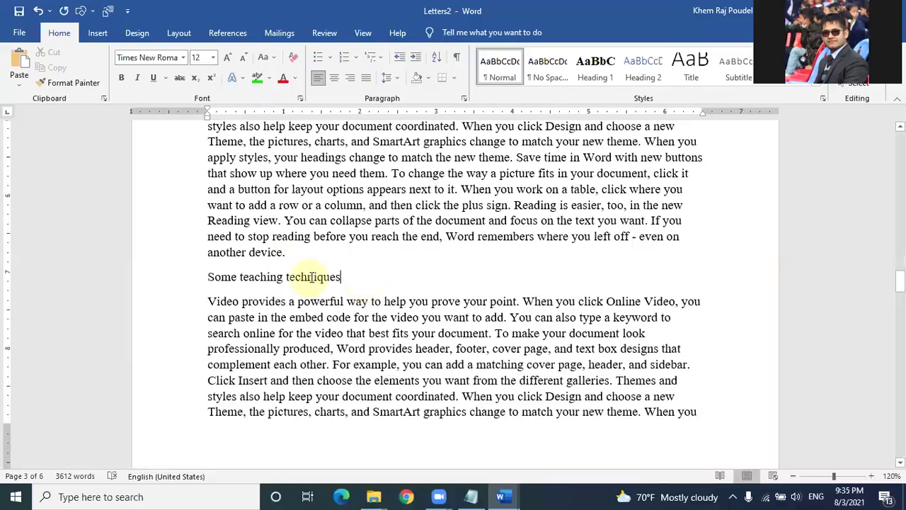
{"action": "scroll", "coordinate": [312, 277], "scroll_direction": "up", "scroll_amount": 3}
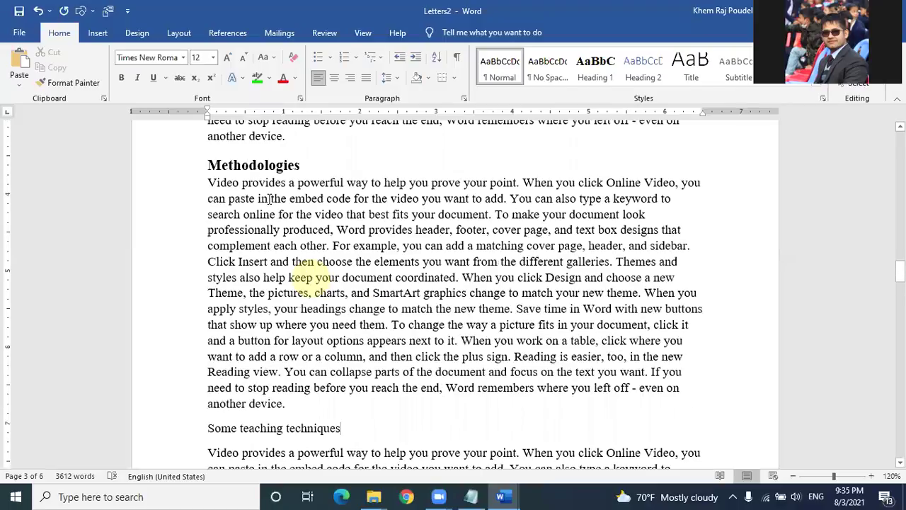
{"action": "left_click", "coordinate": [228, 164]}
{"action": "scroll", "coordinate": [256, 317], "scroll_direction": "down", "scroll_amount": 2}
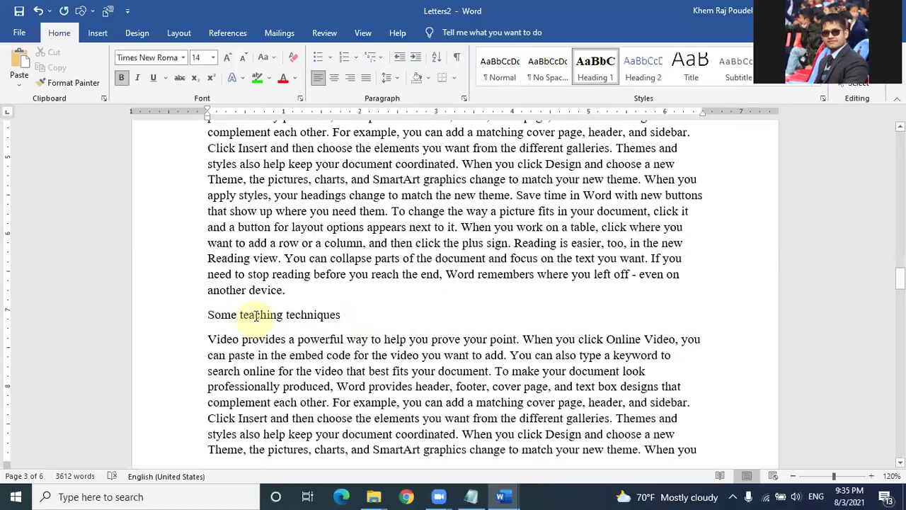
{"action": "left_click", "coordinate": [256, 315]}
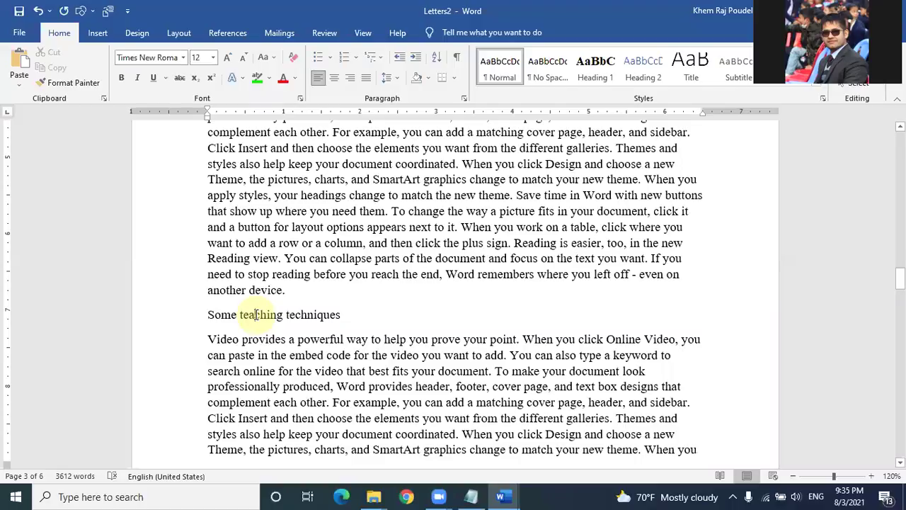
Step: Apply Heading 2 to 'Some teaching techniques' and open its Modify Style dialog
{"action": "left_click", "coordinate": [632, 68]}
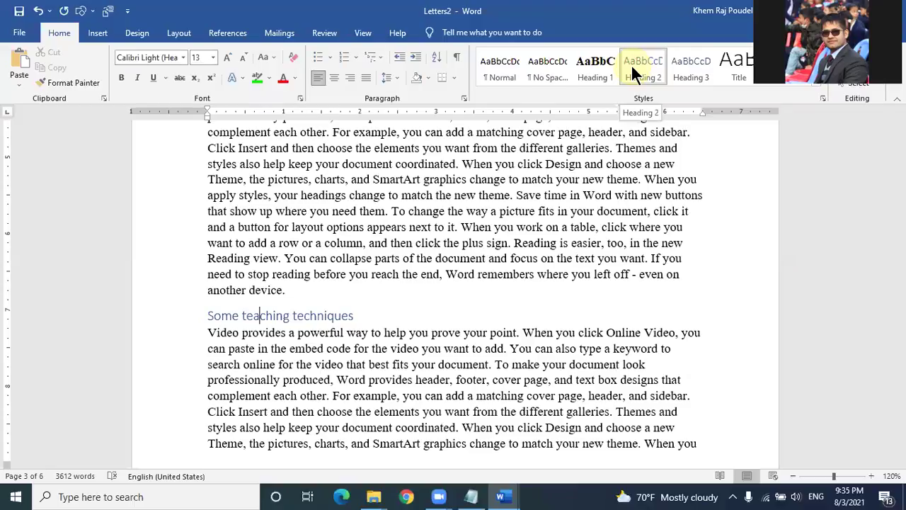
{"action": "right_click", "coordinate": [635, 62]}
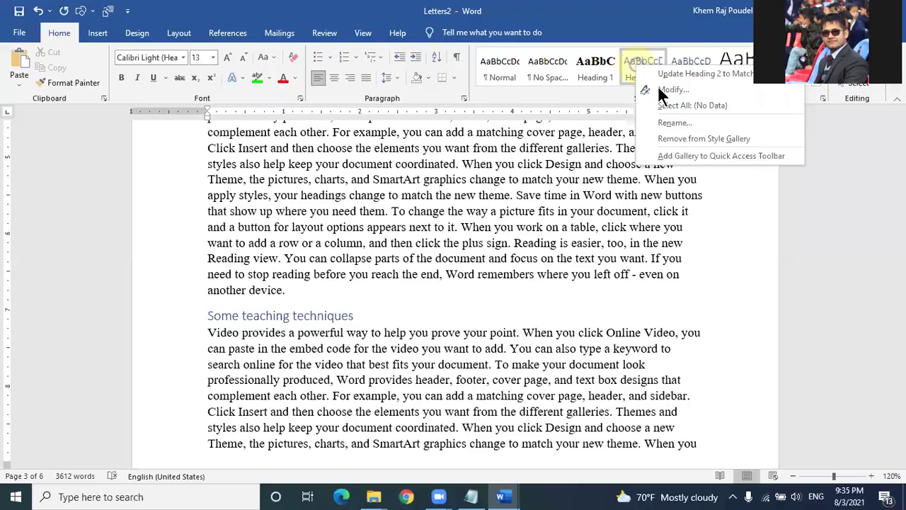
{"action": "left_click", "coordinate": [659, 86]}
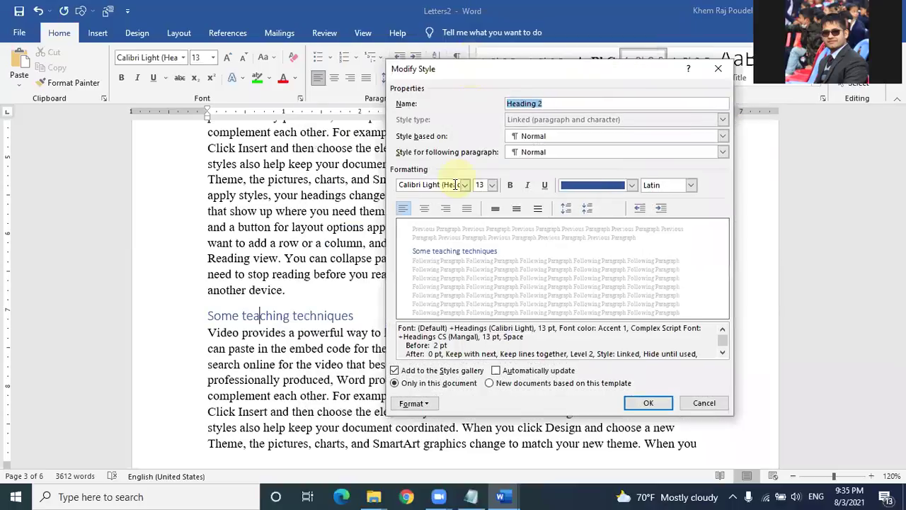
Step: Set Heading 2 to Times New Roman 14 pt bold, Automatic colour, and confirm
{"action": "left_click", "coordinate": [456, 184]}
{"action": "type", "text": "Times New Roman"}
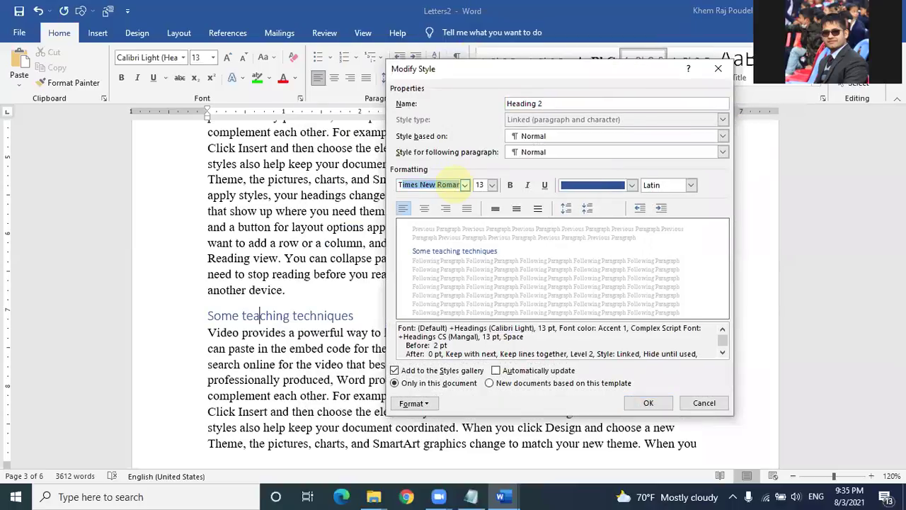
{"action": "key", "text": "Tab"}
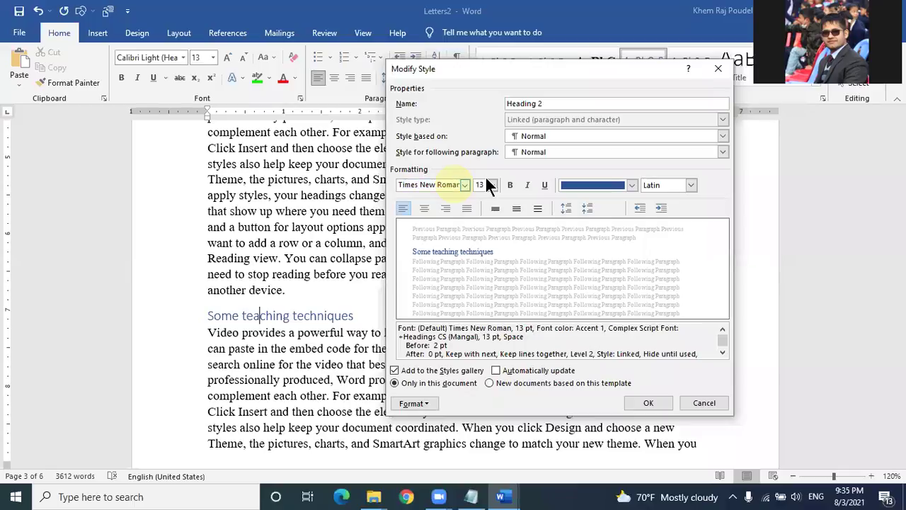
{"action": "type", "text": "14"}
{"action": "left_click", "coordinate": [519, 179]}
{"action": "left_click", "coordinate": [631, 185]}
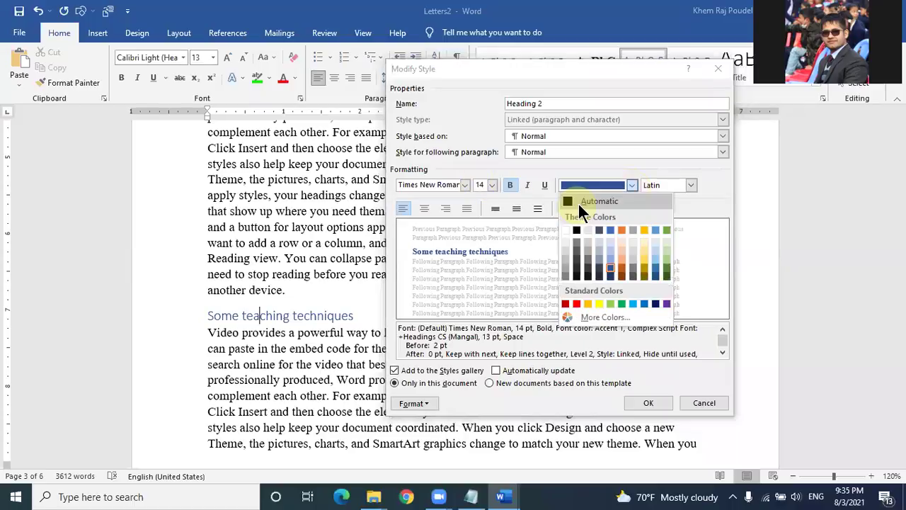
{"action": "left_click", "coordinate": [578, 202]}
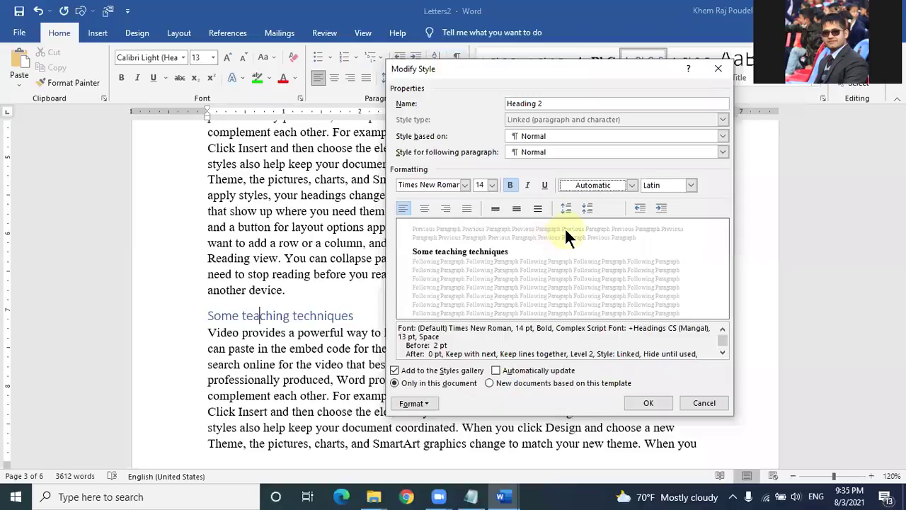
{"action": "left_click", "coordinate": [649, 403]}
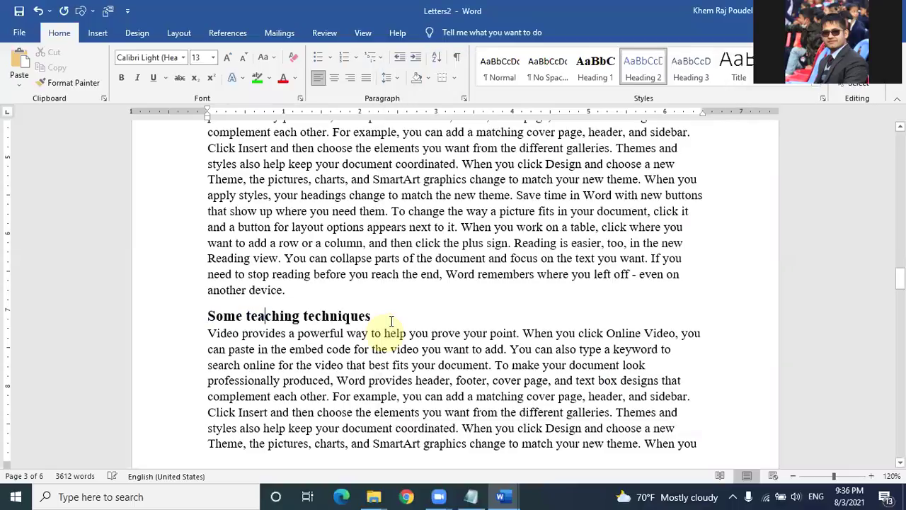
{"action": "scroll", "coordinate": [392, 322], "scroll_direction": "down", "scroll_amount": 3}
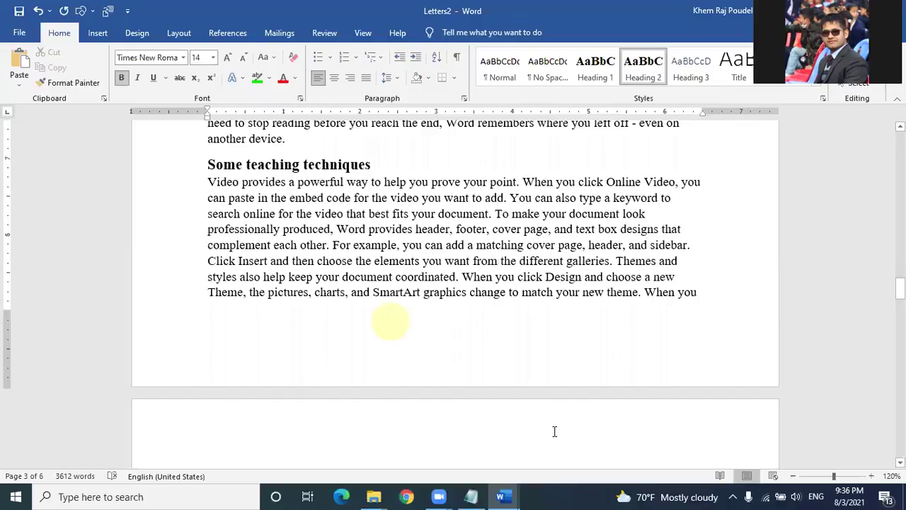
Step: Copy the 'Using Colored Marker' heading from the teaching document
{"action": "scroll", "coordinate": [392, 321], "scroll_direction": "down", "scroll_amount": 5}
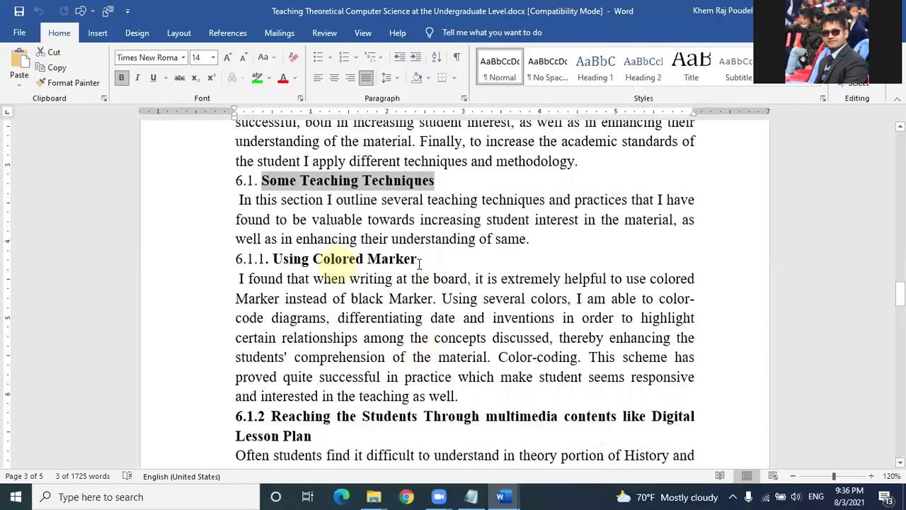
{"action": "triple_click", "coordinate": [420, 263]}
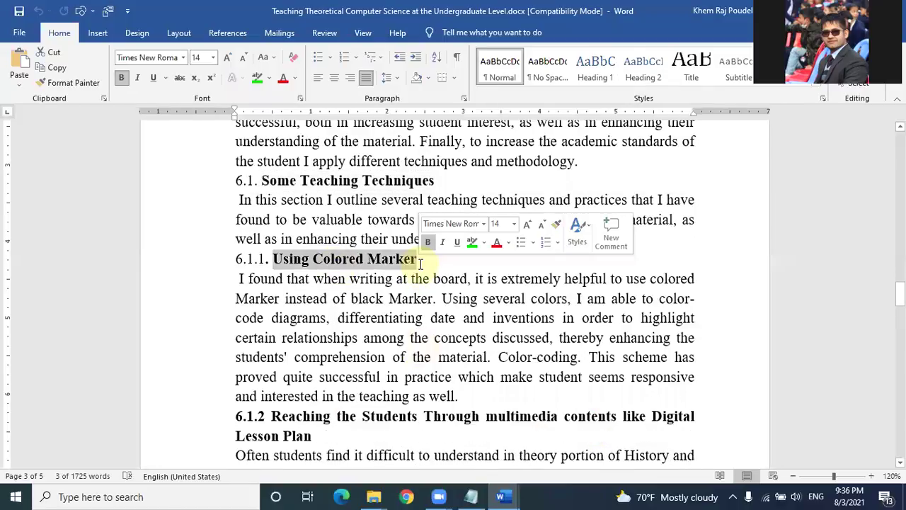
{"action": "key", "text": "ctrl+c"}
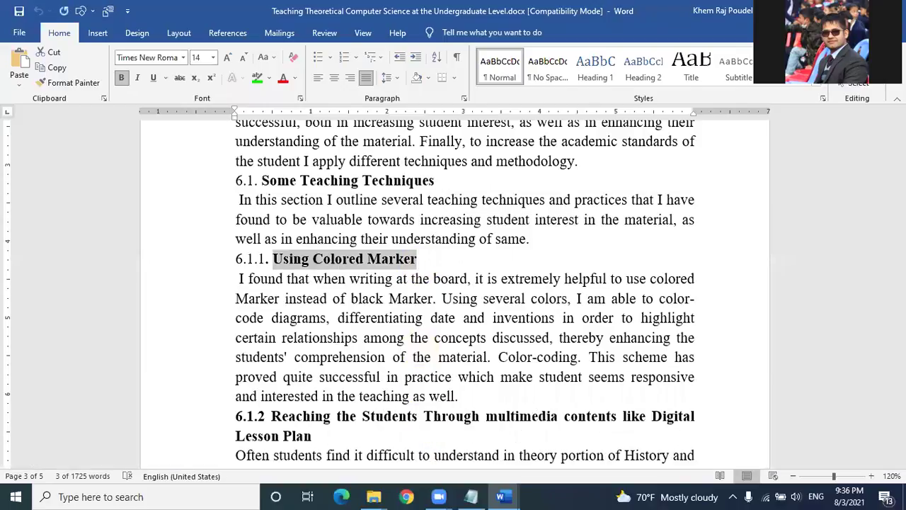
Step: Paste the heading into Letters2 on a new line above the Video paragraph
{"action": "key", "text": "alt+Tab"}
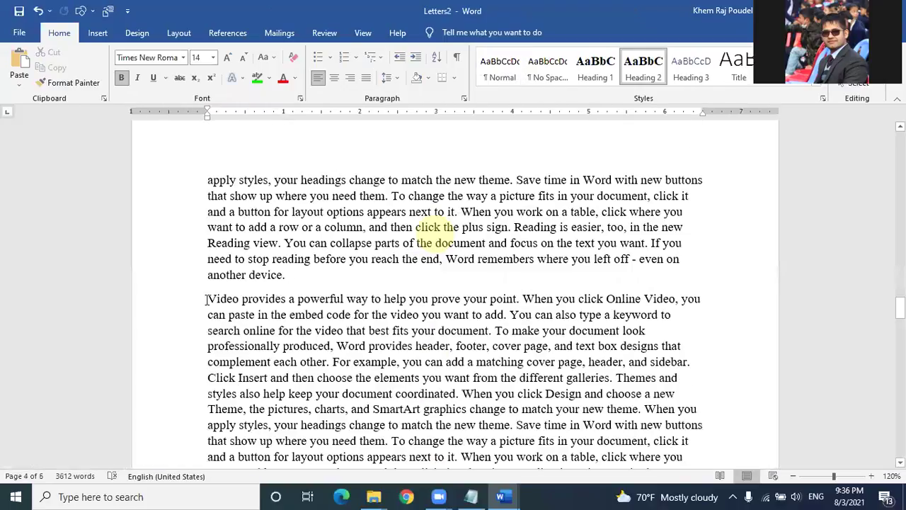
{"action": "left_click", "coordinate": [205, 299]}
{"action": "key", "text": "Return"}
{"action": "right_click", "coordinate": [205, 298]}
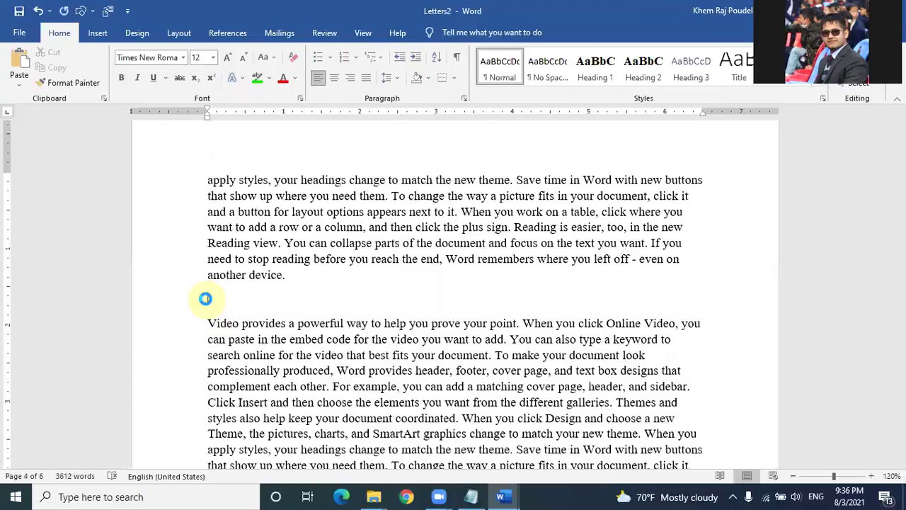
{"action": "key", "text": "ctrl+v"}
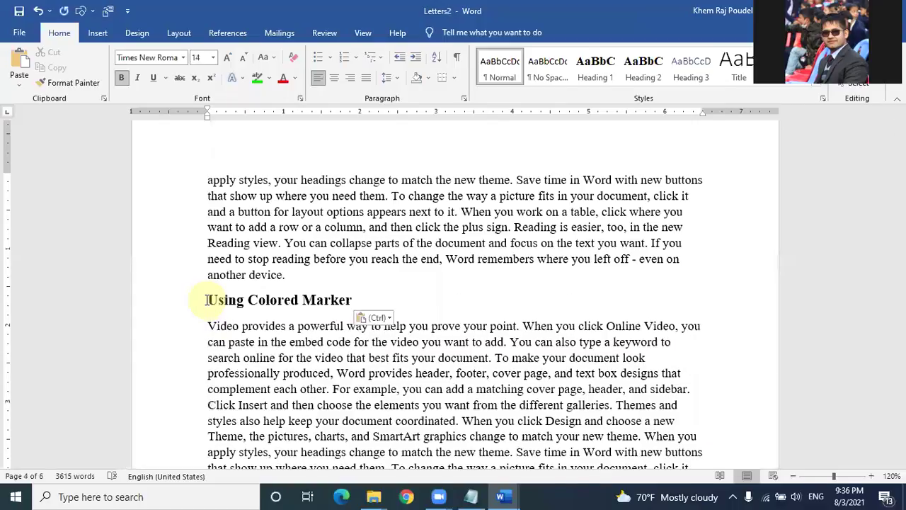
Step: Undo and redo the paste, then return to the 'Some teaching techniques' heading
{"action": "key", "text": "ctrl+z"}
{"action": "key", "text": "ctrl+z"}
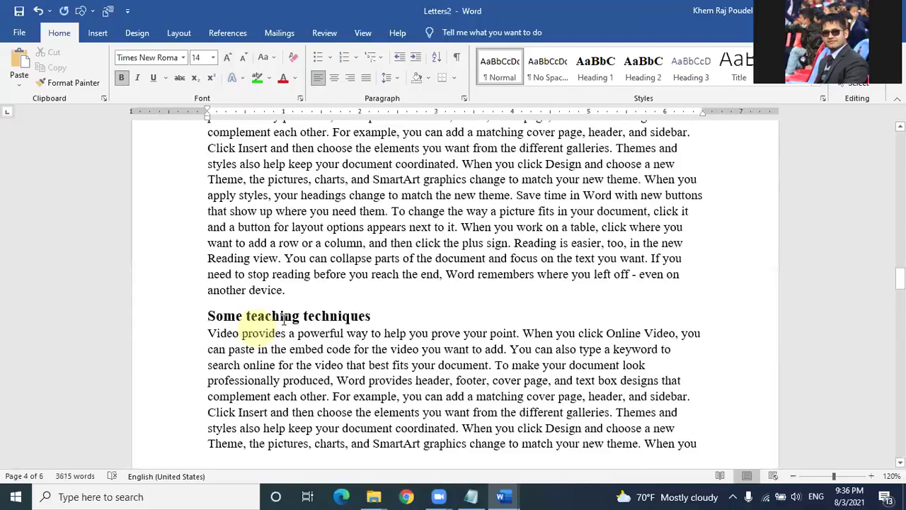
{"action": "scroll", "coordinate": [290, 350], "scroll_direction": "down", "scroll_amount": 3}
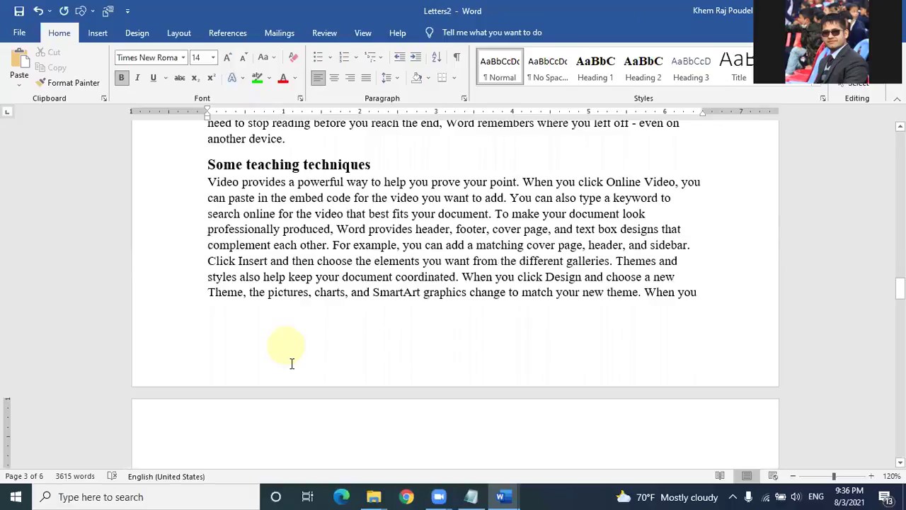
{"action": "key", "text": "ctrl+v"}
{"action": "scroll", "coordinate": [296, 350], "scroll_direction": "down", "scroll_amount": 2}
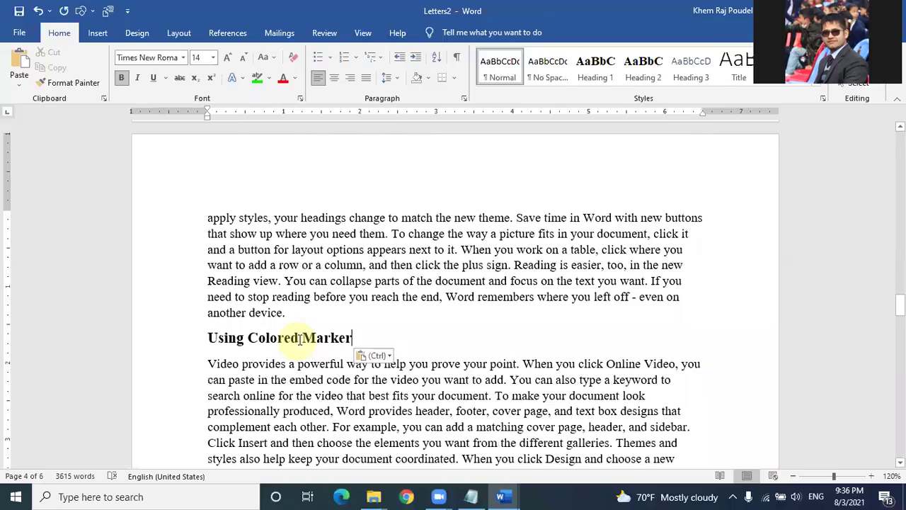
{"action": "key", "text": "ctrl+z"}
{"action": "scroll", "coordinate": [265, 320], "scroll_direction": "up", "scroll_amount": 5}
{"action": "scroll", "coordinate": [266, 320], "scroll_direction": "down", "scroll_amount": 5}
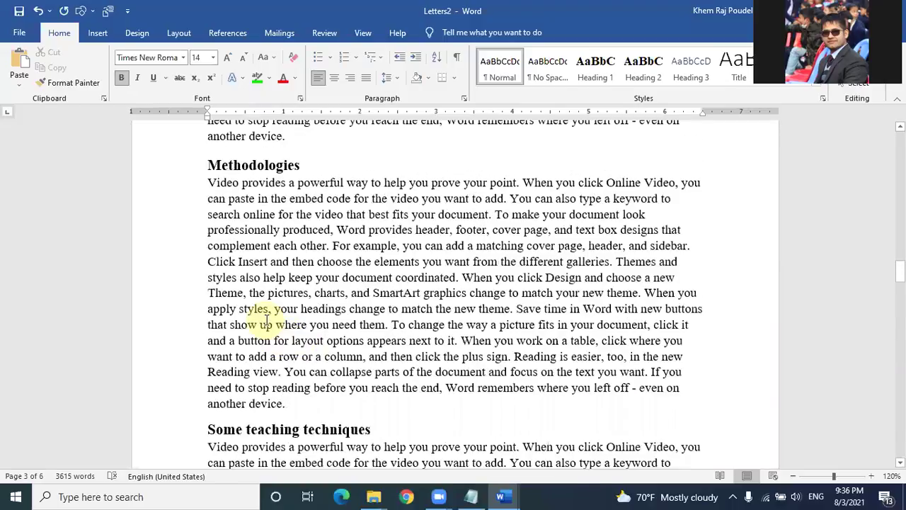
{"action": "left_click", "coordinate": [267, 320]}
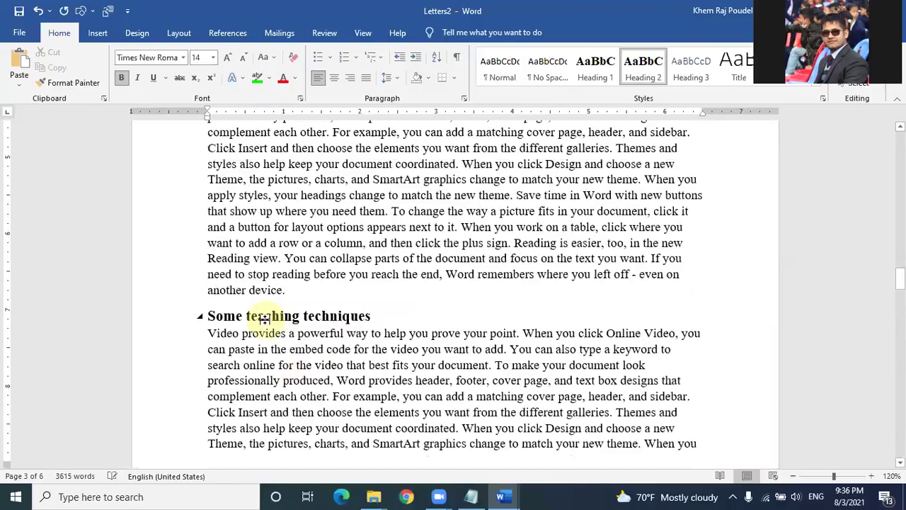
{"action": "scroll", "coordinate": [267, 320], "scroll_direction": "down", "scroll_amount": 5}
Step: Undo the re-pasted Using Colored Marker heading and apply Heading 3 to 'Some teaching techniques'
{"action": "key", "text": "ctrl+v"}
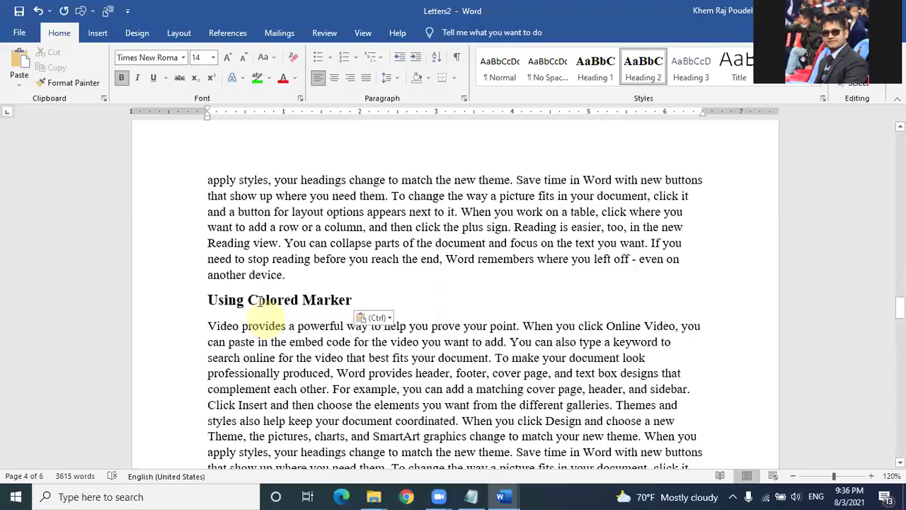
{"action": "left_click", "coordinate": [258, 300]}
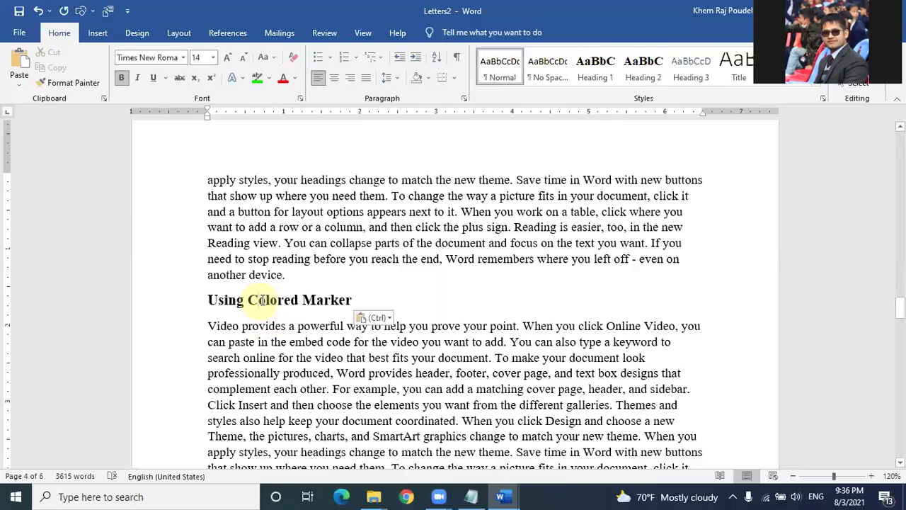
{"action": "key", "text": "ctrl+z"}
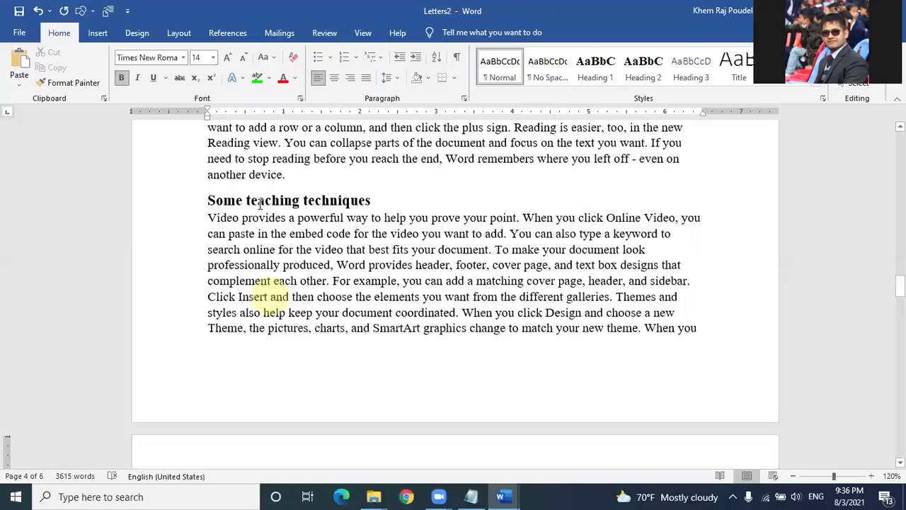
{"action": "left_click", "coordinate": [260, 204]}
{"action": "left_click", "coordinate": [643, 62]}
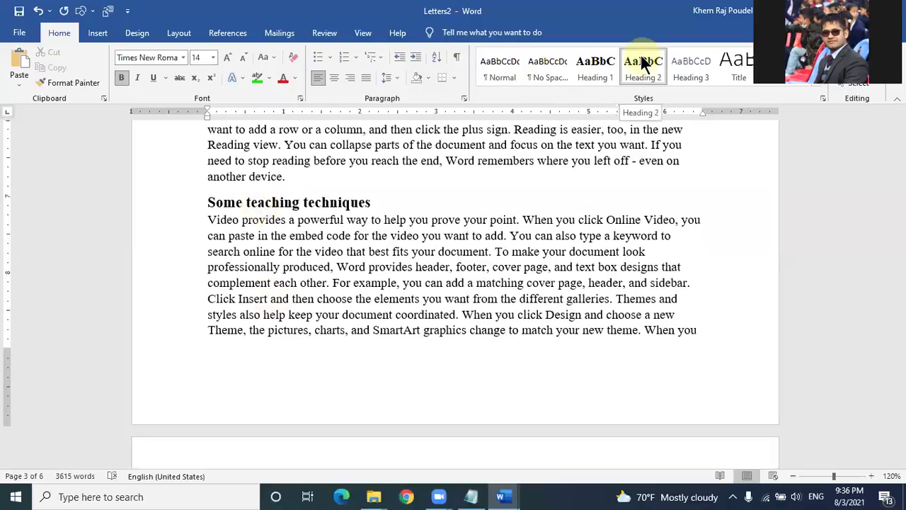
{"action": "left_click", "coordinate": [704, 63]}
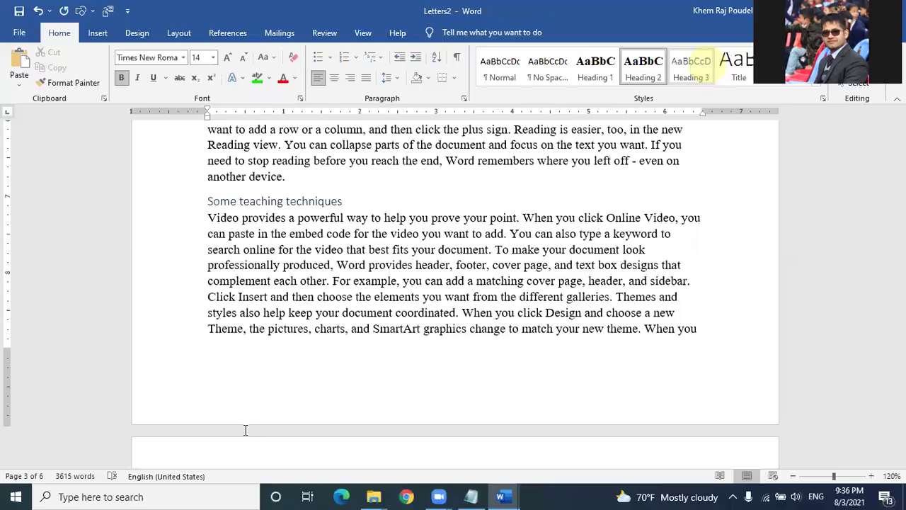
{"action": "scroll", "coordinate": [283, 446], "scroll_direction": "down", "scroll_amount": 4}
{"action": "left_click", "coordinate": [285, 453]}
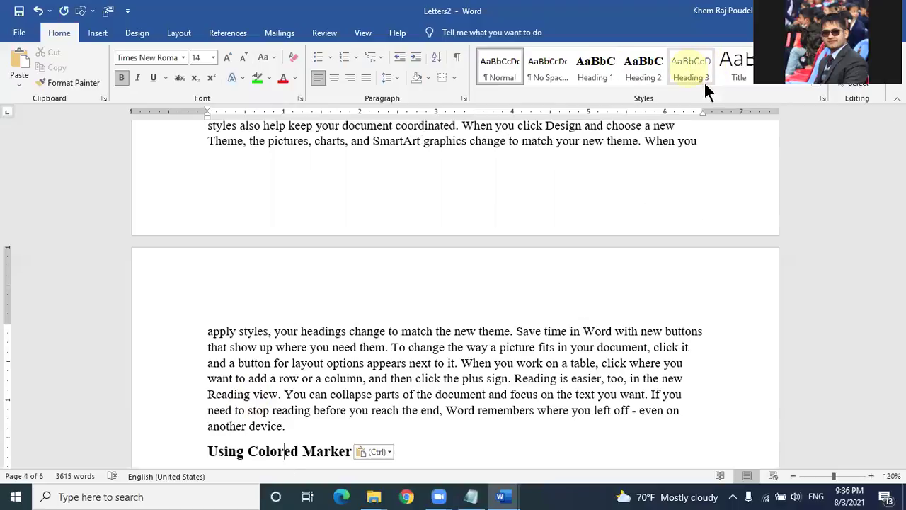
Step: Modify the Heading 3 style to Times New Roman, 14 pt, bold, black font colour
{"action": "right_click", "coordinate": [704, 80]}
{"action": "left_click", "coordinate": [723, 93]}
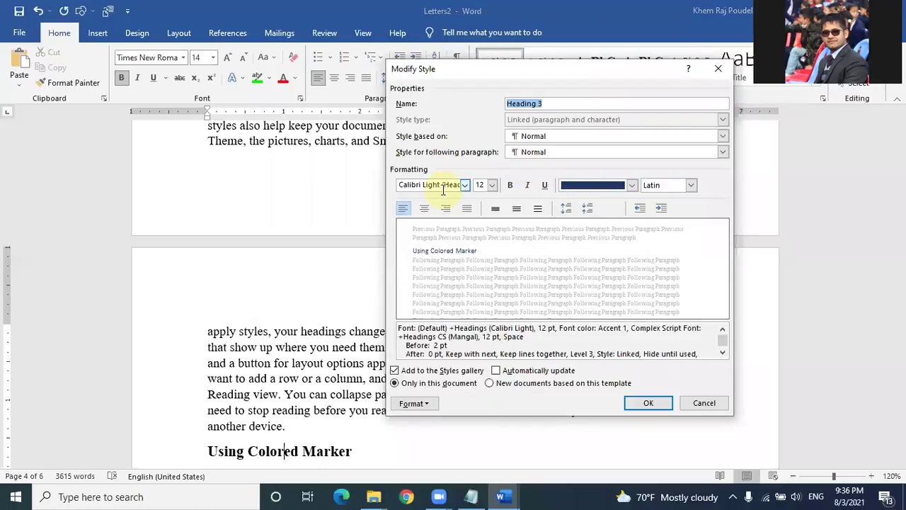
{"action": "left_click", "coordinate": [443, 189]}
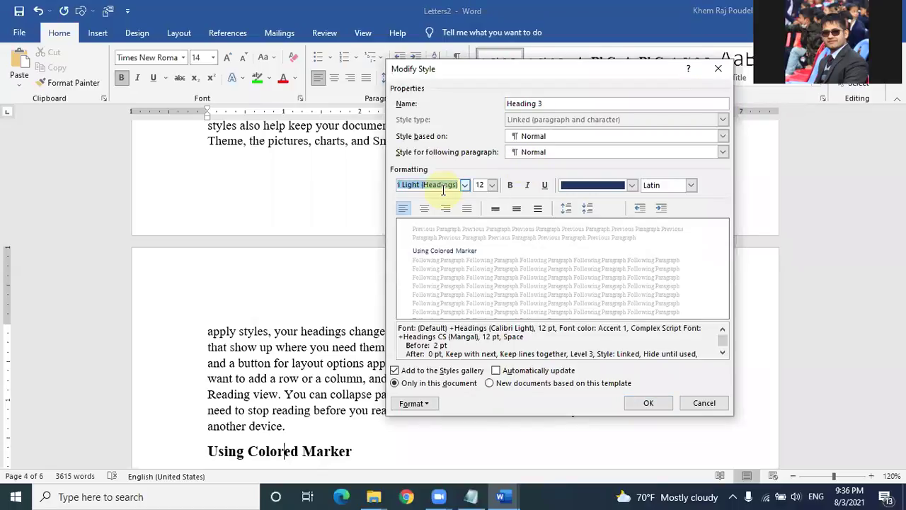
{"action": "type", "text": "Tim"}
{"action": "left_click", "coordinate": [444, 188]}
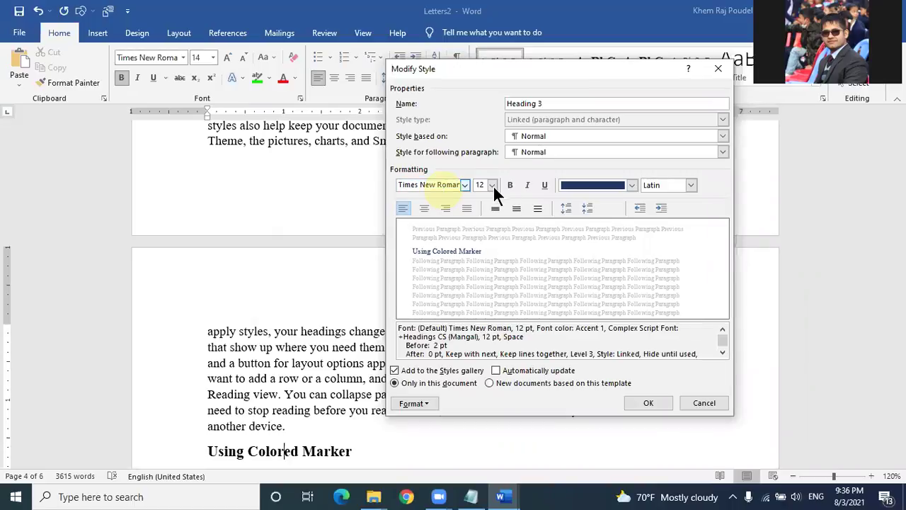
{"action": "left_click", "coordinate": [492, 185]}
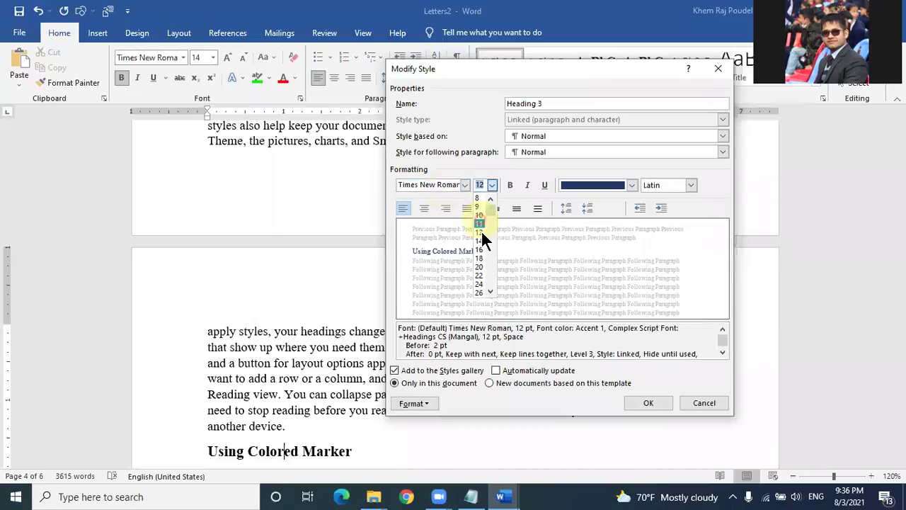
{"action": "left_click", "coordinate": [511, 184]}
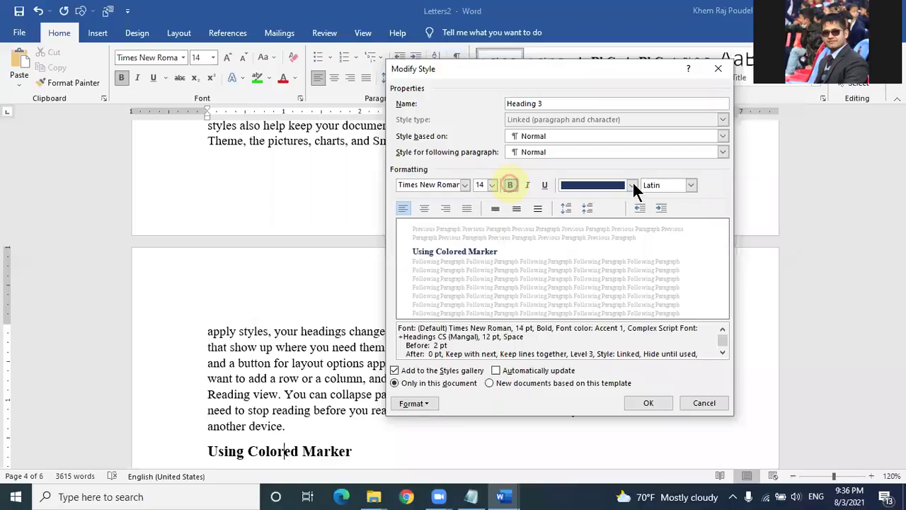
{"action": "left_click", "coordinate": [579, 227]}
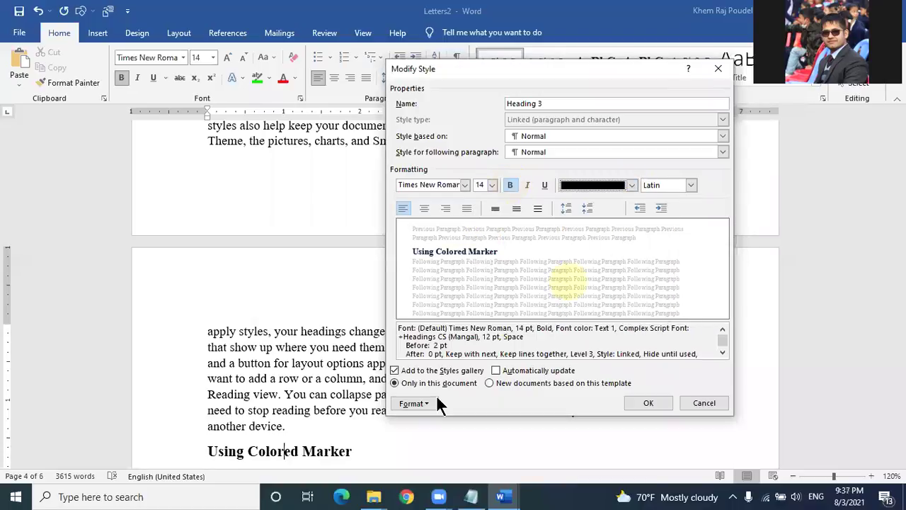
{"action": "left_click", "coordinate": [649, 403]}
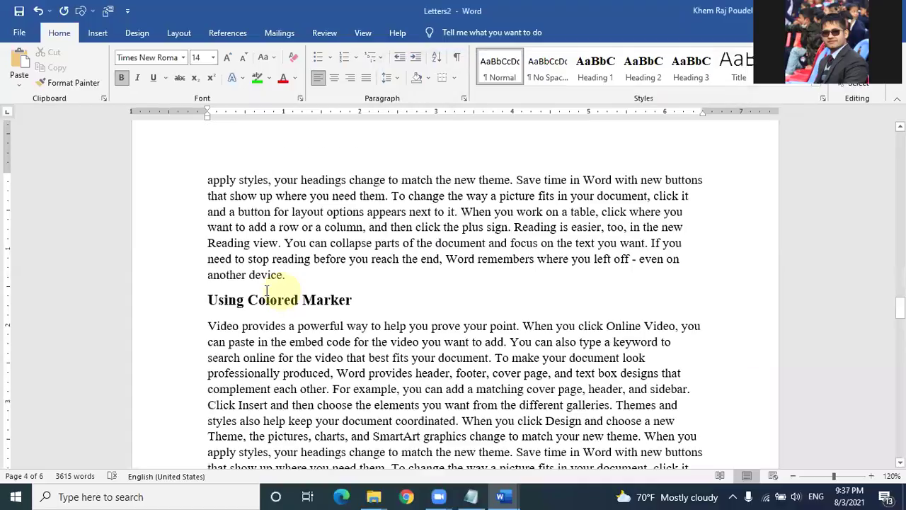
Step: Undo the pasted heading and copy 'Calling on the Class and on Individual Students' from the other document
{"action": "left_click", "coordinate": [388, 300]}
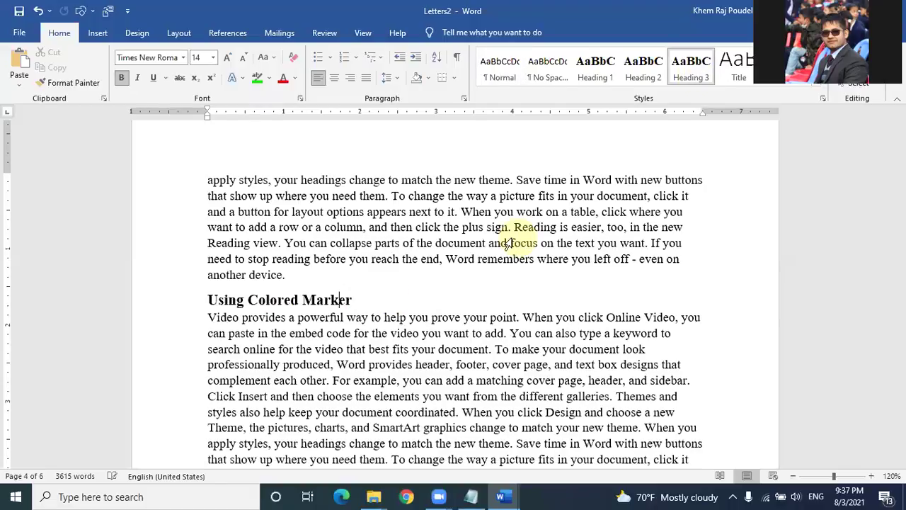
{"action": "key", "text": "ctrl+z"}
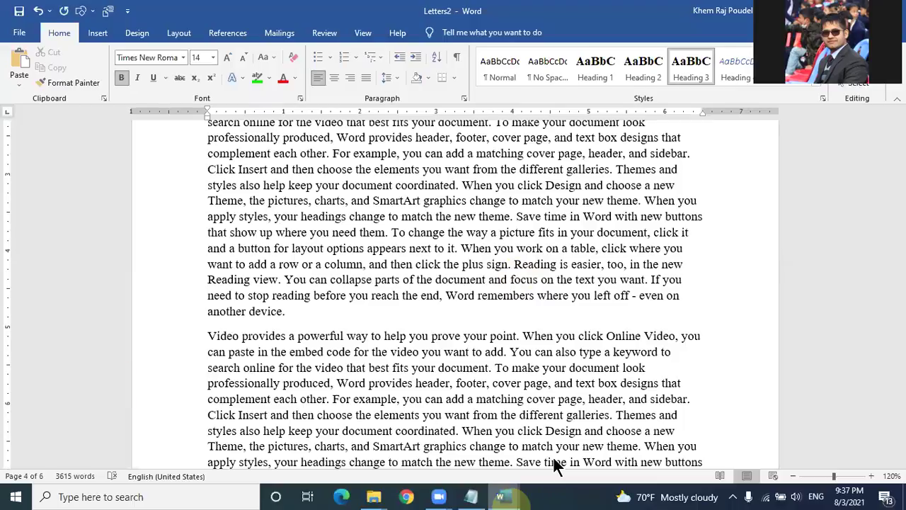
{"action": "mouse_move", "coordinate": [500, 497]}
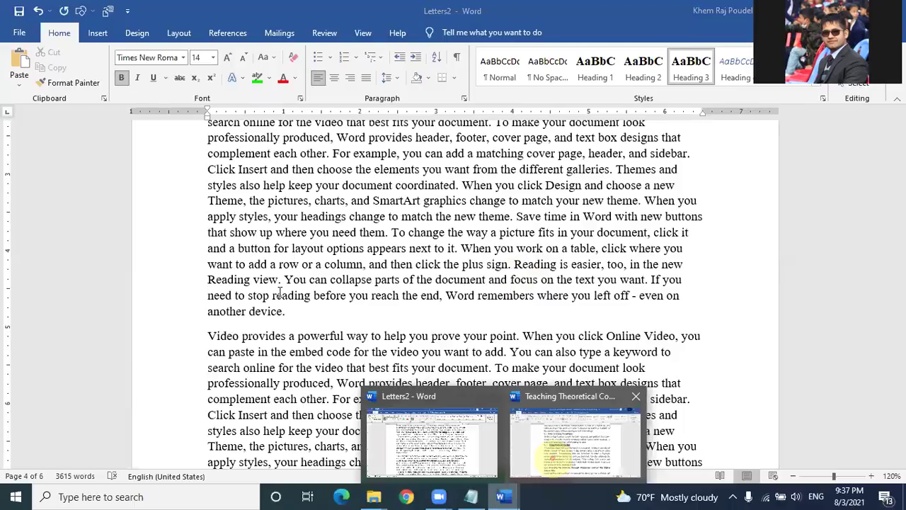
{"action": "left_click", "coordinate": [580, 360]}
{"action": "scroll", "coordinate": [571, 266], "scroll_direction": "down", "scroll_amount": 3}
{"action": "triple_click", "coordinate": [576, 269]}
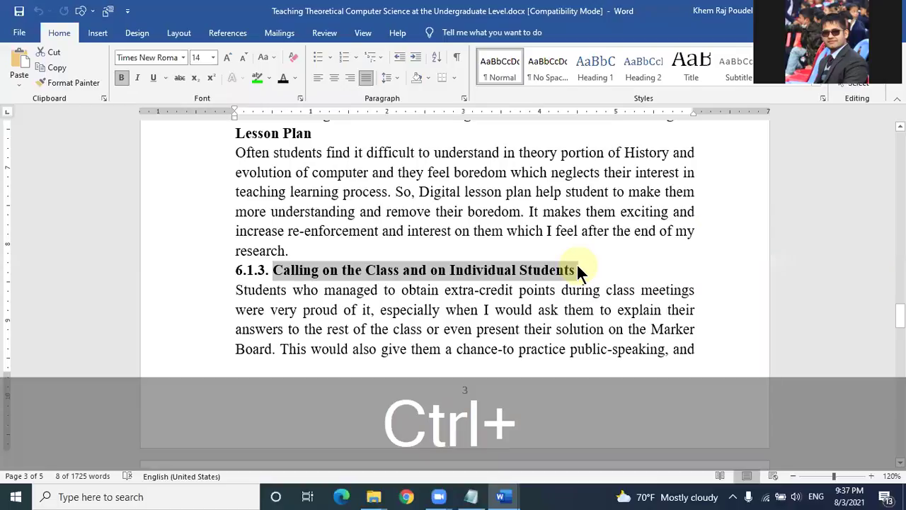
{"action": "key", "text": "ctrl+c"}
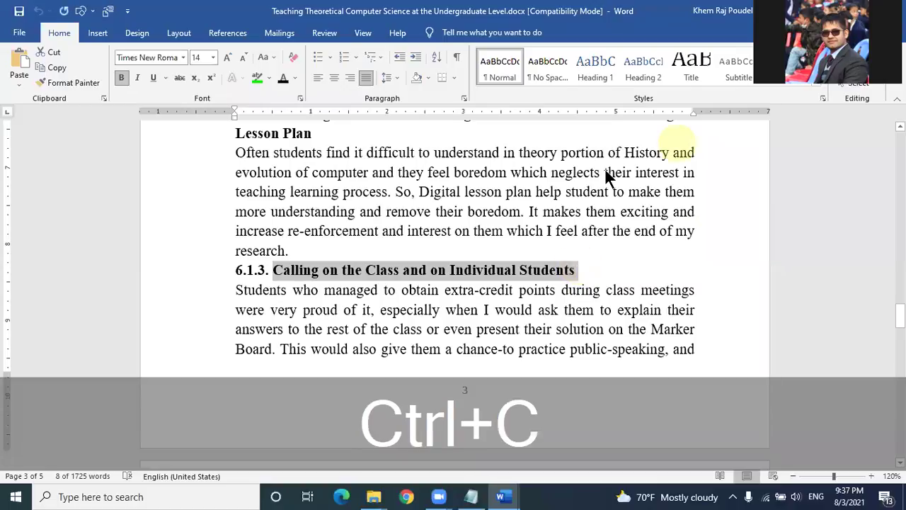
Step: Paste that heading on a new line above the Video paragraph in Letters2 and apply Heading 3
{"action": "key", "text": "alt+Tab"}
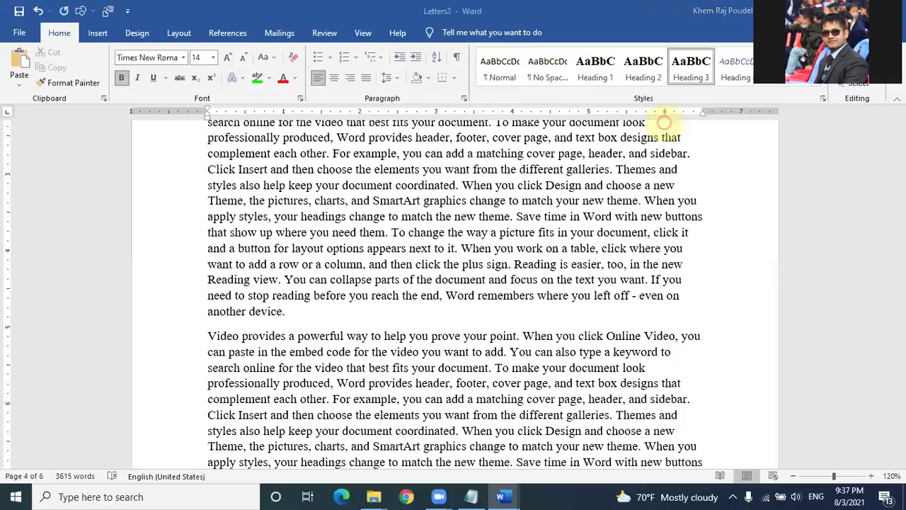
{"action": "left_click", "coordinate": [207, 336]}
{"action": "key", "text": "Return"}
{"action": "key", "text": "Up"}
{"action": "key", "text": "ctrl+v"}
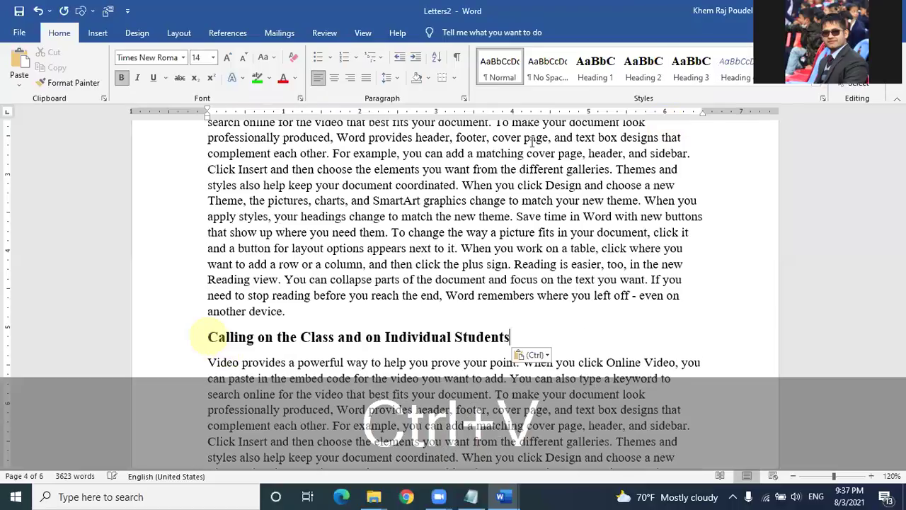
{"action": "left_click", "coordinate": [691, 68]}
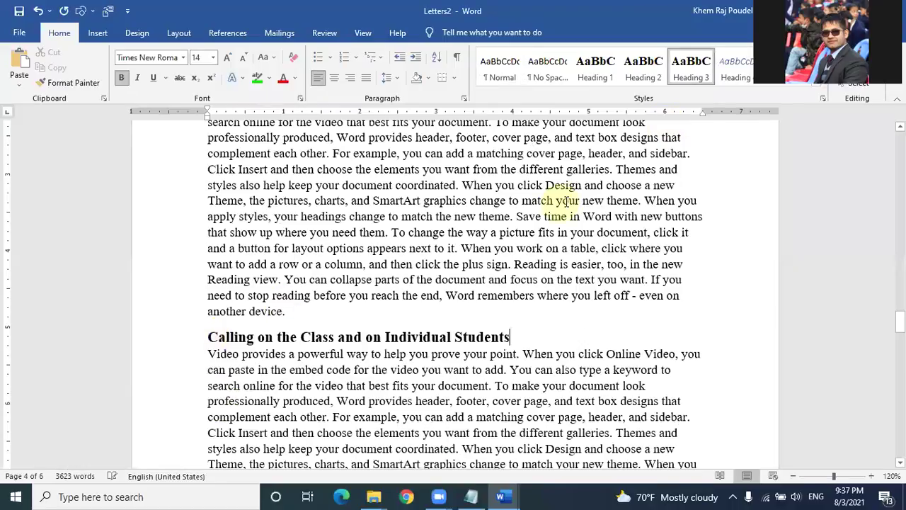
{"action": "scroll", "coordinate": [244, 273], "scroll_direction": "down", "scroll_amount": 10}
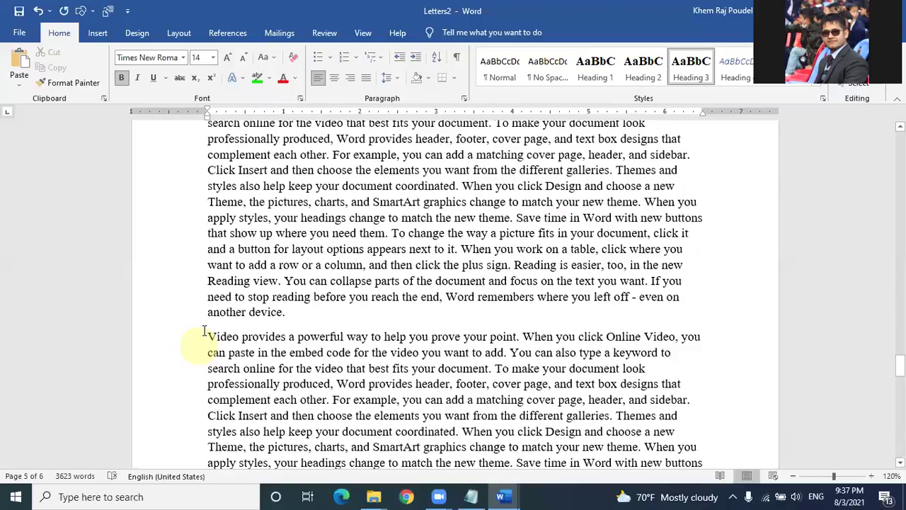
Step: Insert an empty line above the next Video paragraph and copy the 'Use of Internet:' heading
{"action": "left_click", "coordinate": [207, 335]}
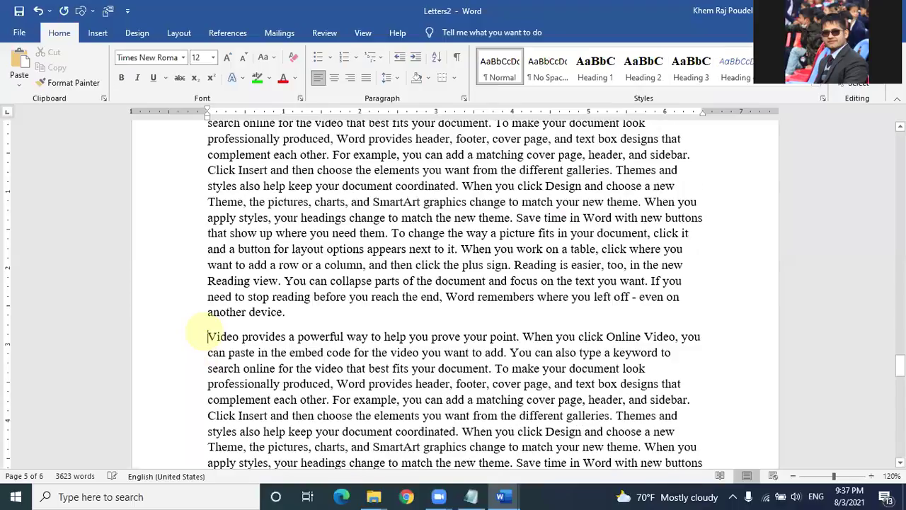
{"action": "key", "text": "Return"}
{"action": "left_click", "coordinate": [515, 497]}
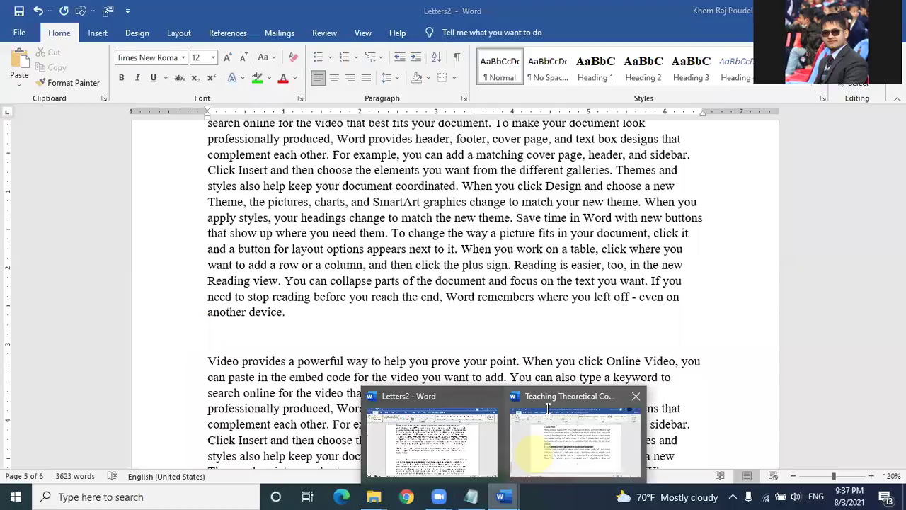
{"action": "left_click", "coordinate": [548, 408]}
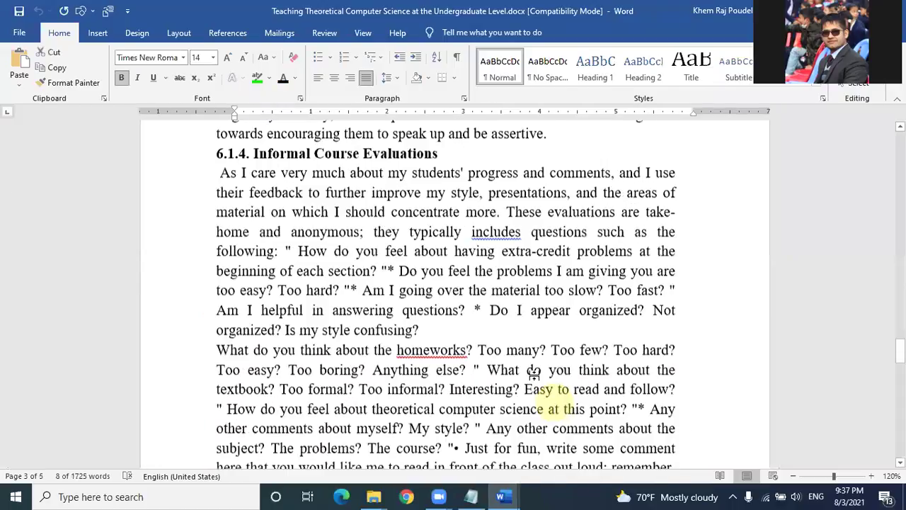
{"action": "scroll", "coordinate": [533, 372], "scroll_direction": "down", "scroll_amount": 12}
{"action": "scroll", "coordinate": [530, 375], "scroll_direction": "down", "scroll_amount": 3}
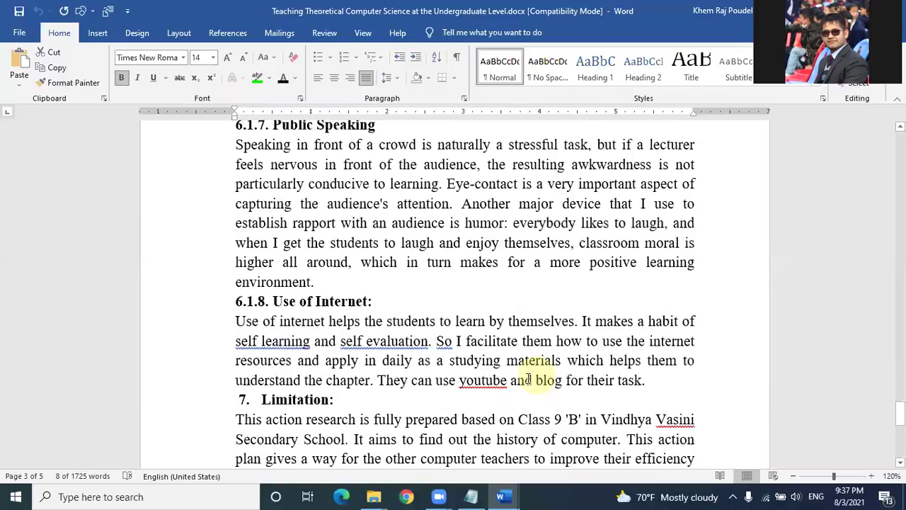
{"action": "scroll", "coordinate": [280, 146], "scroll_direction": "down", "scroll_amount": 3}
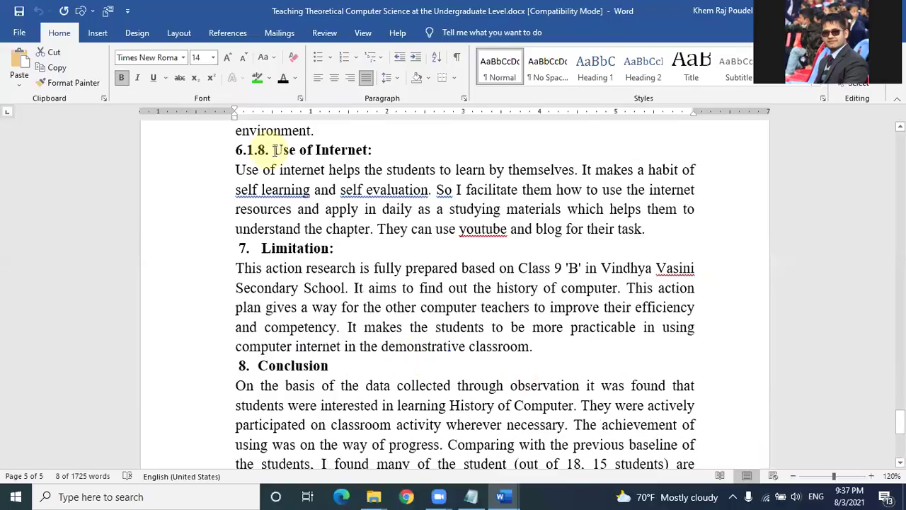
{"action": "left_click", "coordinate": [344, 168]}
{"action": "left_click", "coordinate": [386, 155], "text": "ctrl"}
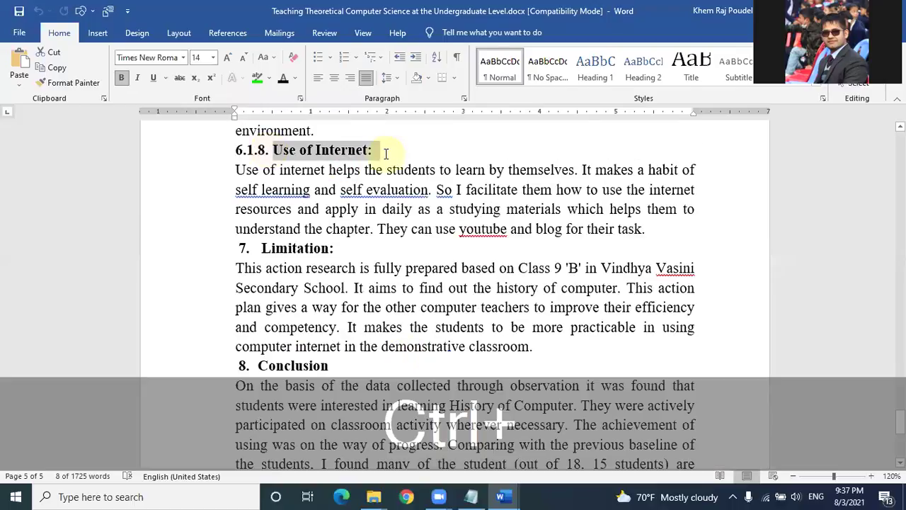
{"action": "key", "text": "ctrl+c"}
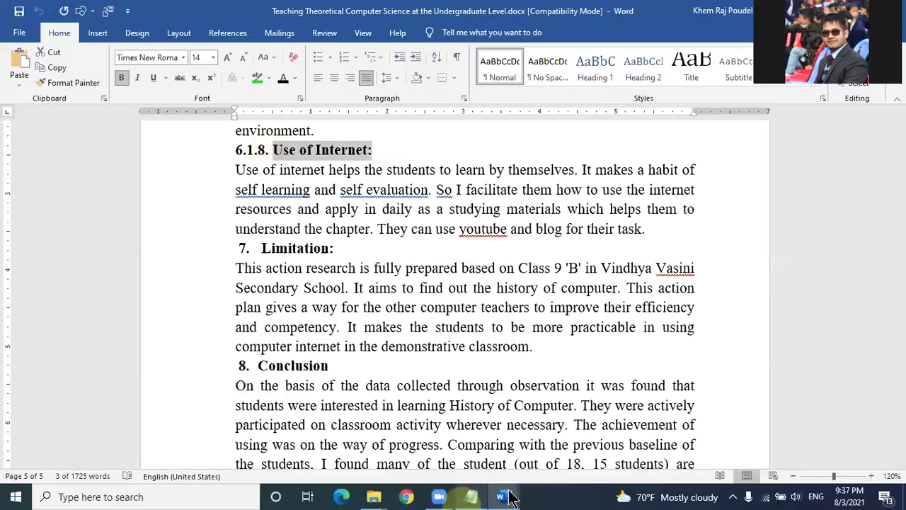
Step: Paste 'Use of Internet:' into Letters2 and add an empty line after 'another device.'
{"action": "left_click", "coordinate": [504, 496]}
{"action": "left_click", "coordinate": [445, 425]}
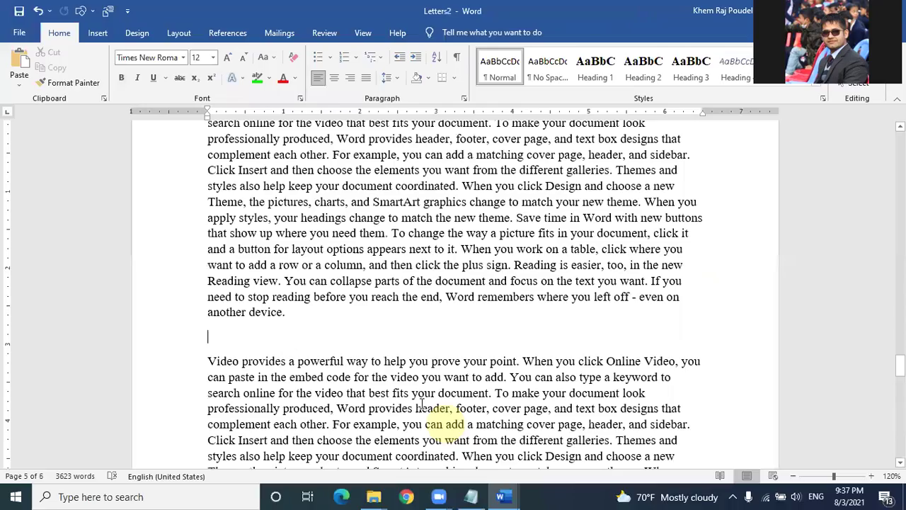
{"action": "key", "text": "ctrl+v"}
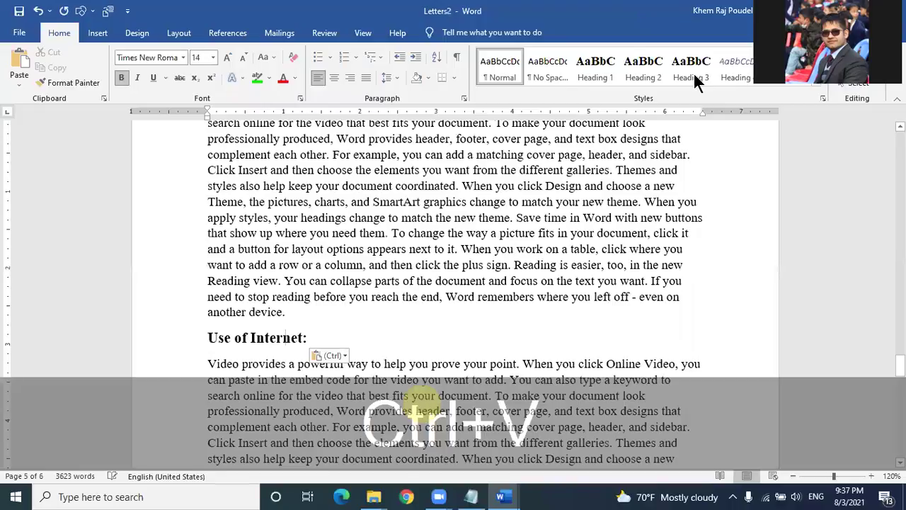
{"action": "scroll", "coordinate": [296, 273], "scroll_direction": "down", "scroll_amount": 6}
{"action": "left_click", "coordinate": [295, 273]}
{"action": "key", "text": "Return"}
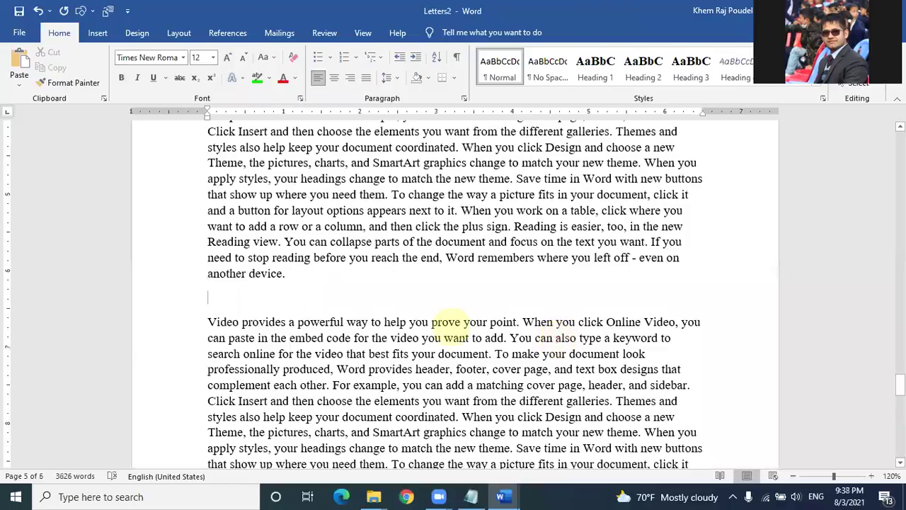
Step: Add 'Limitation' and 'Conclusion' as Heading 1 headings above the next two Video paragraphs
{"action": "type", "text": "I"}
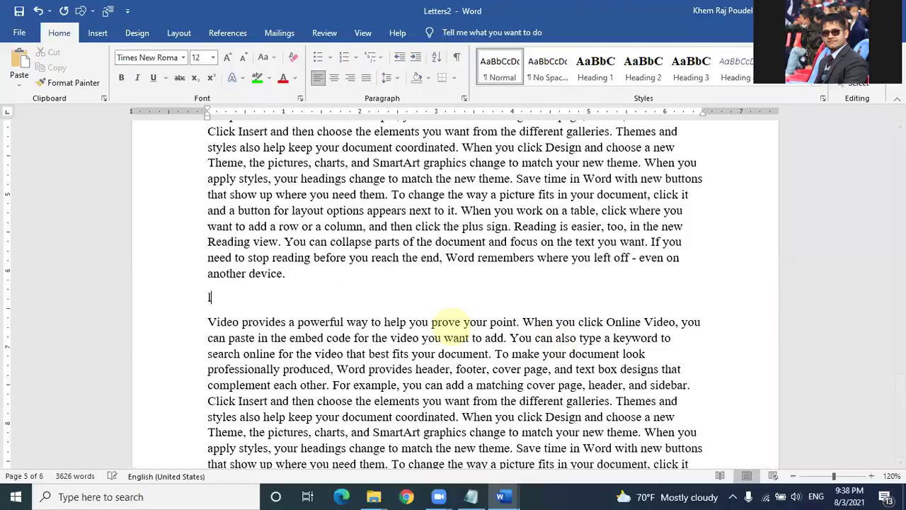
{"action": "type", "text": "imitation"}
{"action": "left_click", "coordinate": [594, 71]}
{"action": "scroll", "coordinate": [252, 280], "scroll_direction": "down", "scroll_amount": 6}
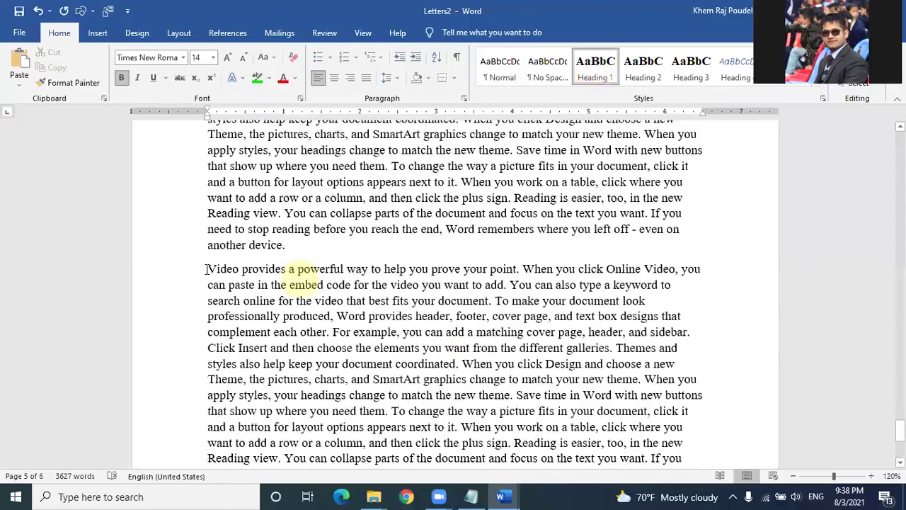
{"action": "left_click", "coordinate": [206, 269]}
{"action": "key", "text": "Return"}
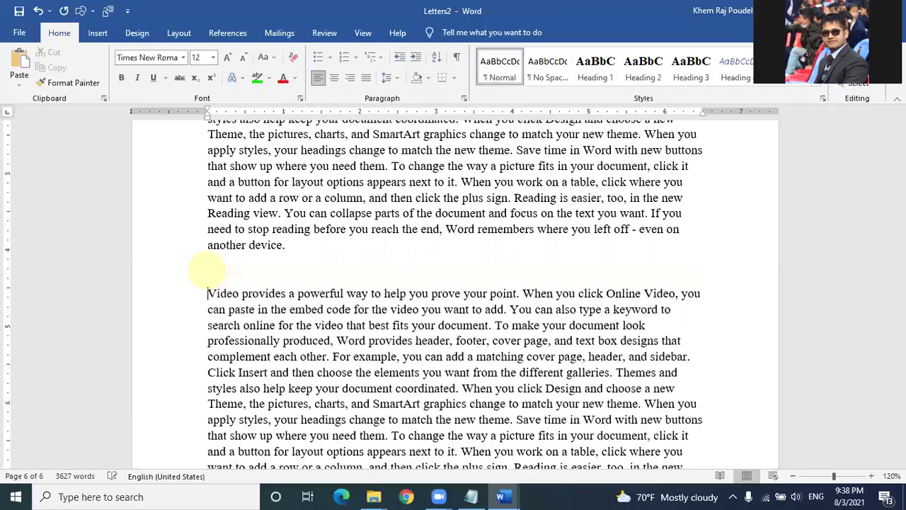
{"action": "left_click", "coordinate": [206, 268]}
{"action": "type", "text": "Co"}
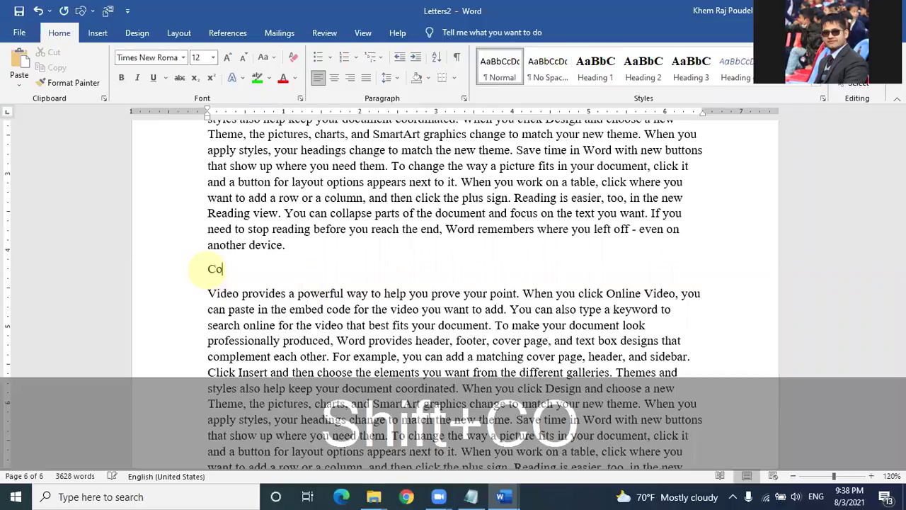
{"action": "type", "text": "c"}
{"action": "key", "text": "BackSpace"}
{"action": "type", "text": "ncl"}
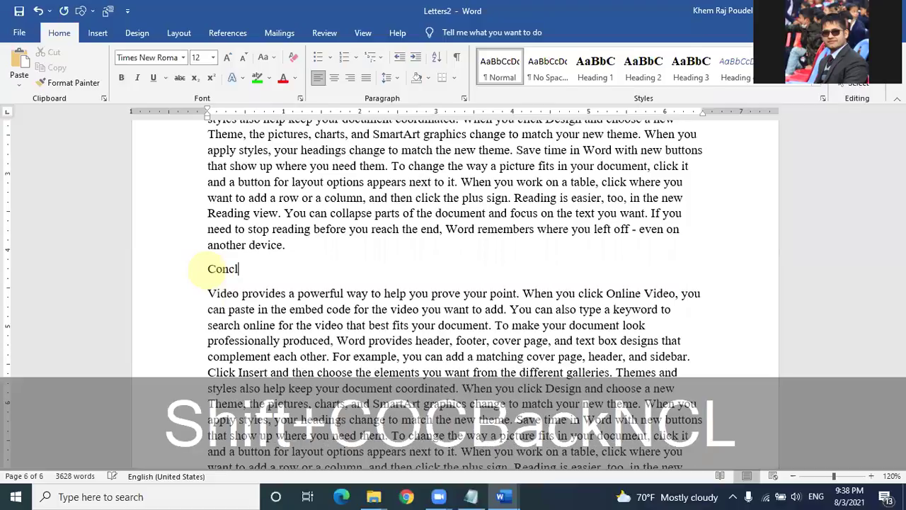
{"action": "type", "text": "usion"}
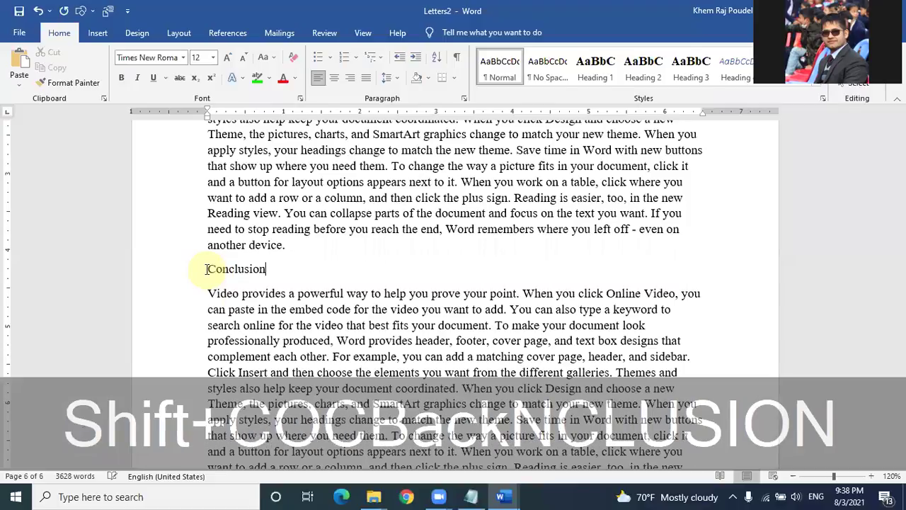
{"action": "left_click", "coordinate": [594, 68]}
Step: Delete the 'Times new roman 12 pt…' instruction line at the top of Letters2
{"action": "scroll", "coordinate": [394, 239], "scroll_direction": "up", "scroll_amount": 10}
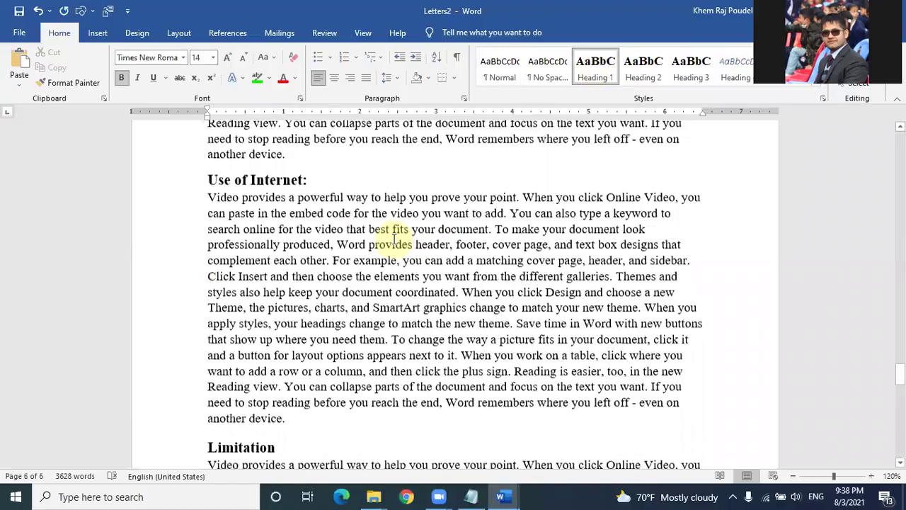
{"action": "scroll", "coordinate": [395, 239], "scroll_direction": "up", "scroll_amount": 5}
{"action": "scroll", "coordinate": [395, 239], "scroll_direction": "up", "scroll_amount": 5}
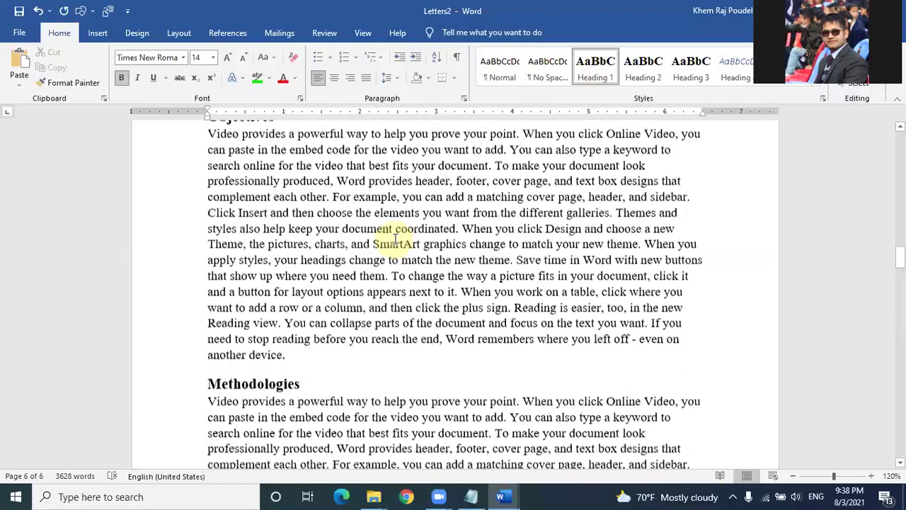
{"action": "scroll", "coordinate": [395, 239], "scroll_direction": "up", "scroll_amount": 5}
{"action": "scroll", "coordinate": [397, 236], "scroll_direction": "up", "scroll_amount": 5}
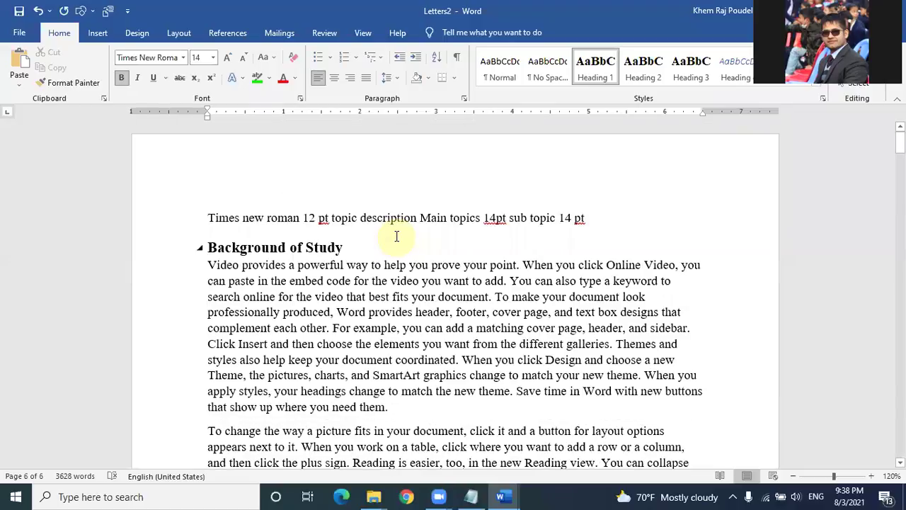
{"action": "left_click", "coordinate": [207, 218]}
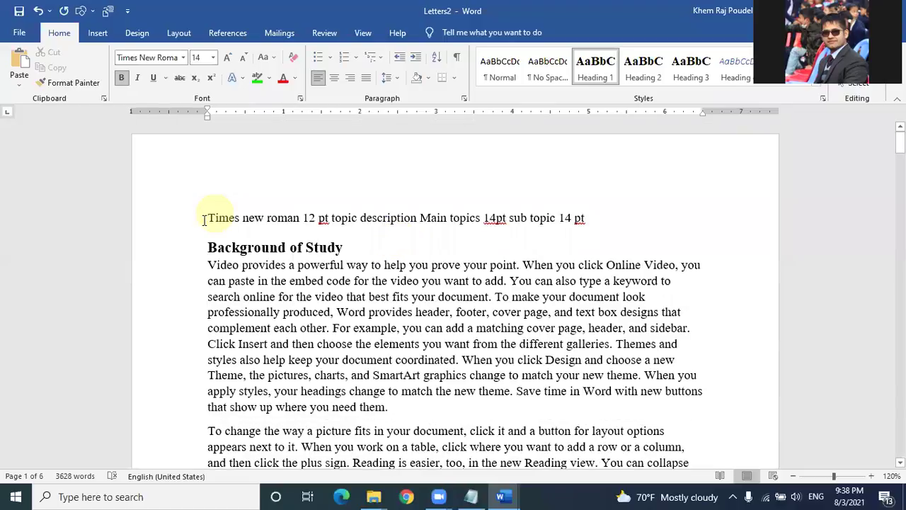
{"action": "left_click_drag", "start_coordinate": [208, 218], "coordinate": [627, 212]}
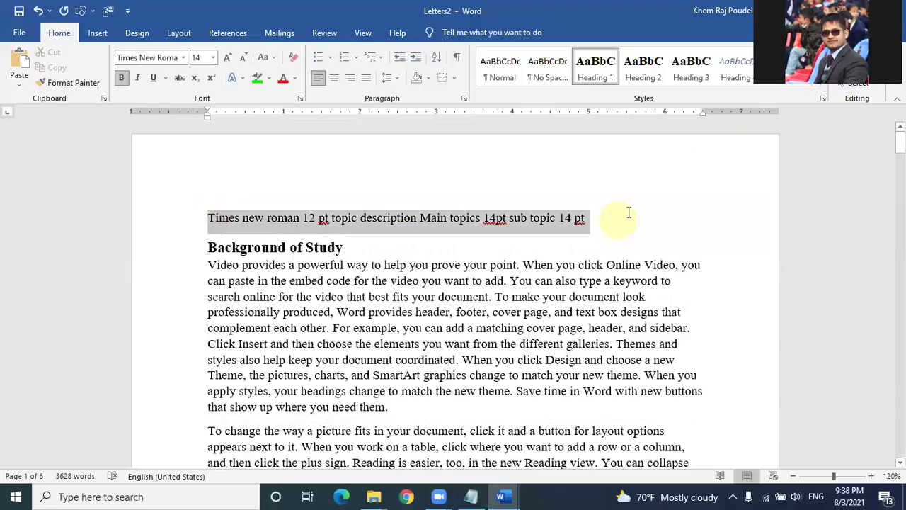
{"action": "key", "text": "Delete"}
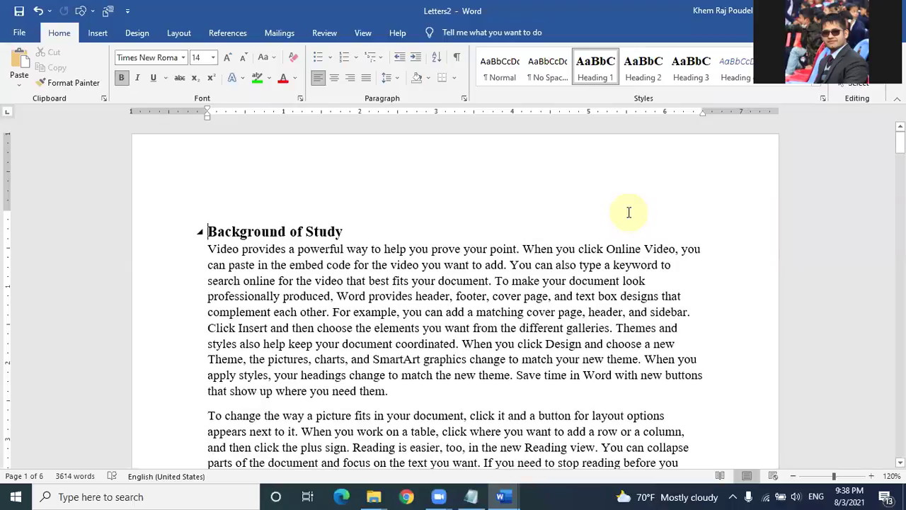
{"action": "left_click", "coordinate": [288, 194]}
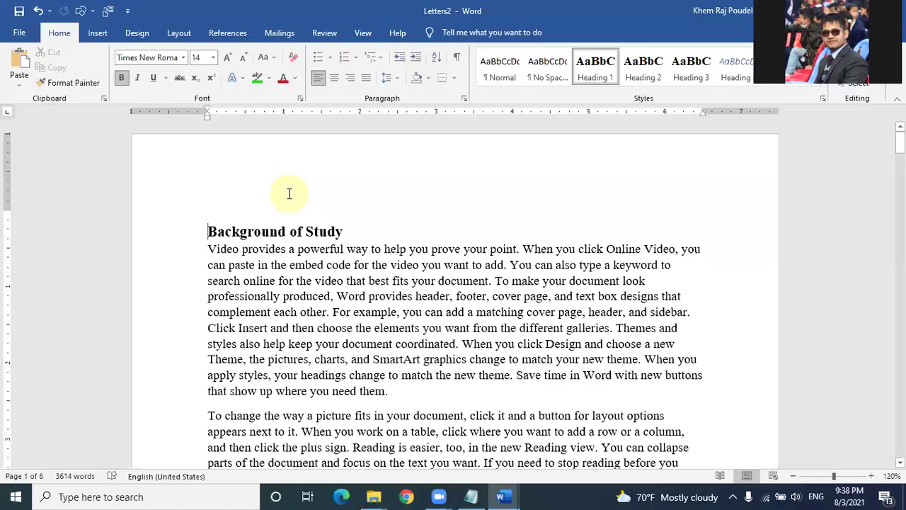
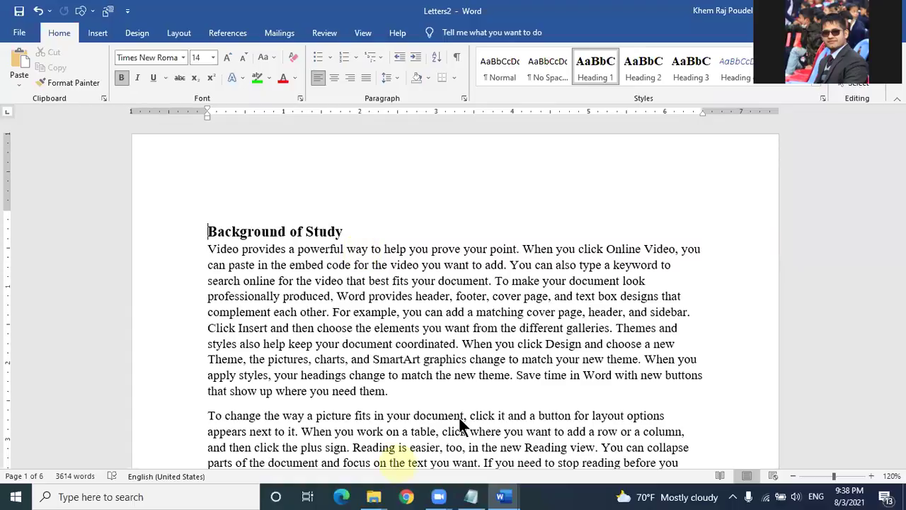
Step: Insert a page break after the font-size note line so Background of Study starts a new page
{"action": "left_click", "coordinate": [492, 358]}
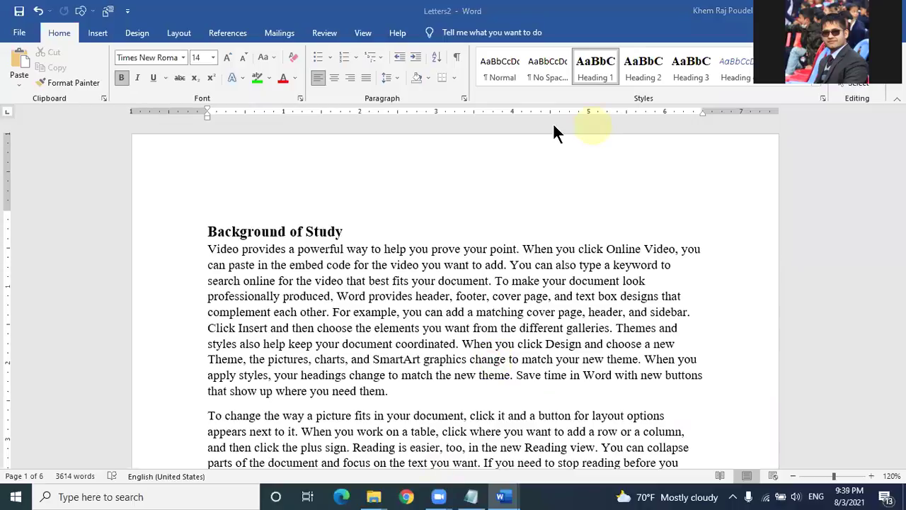
{"action": "left_click", "coordinate": [203, 209]}
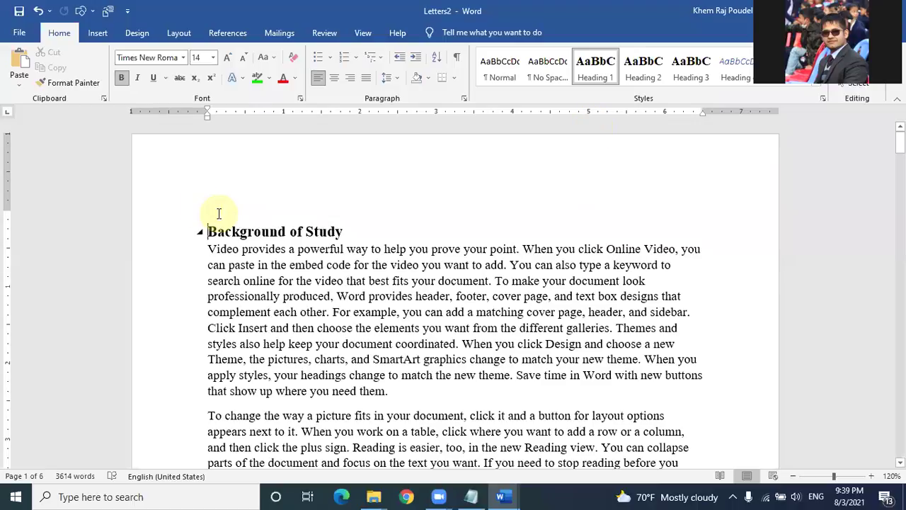
{"action": "key", "text": "Return"}
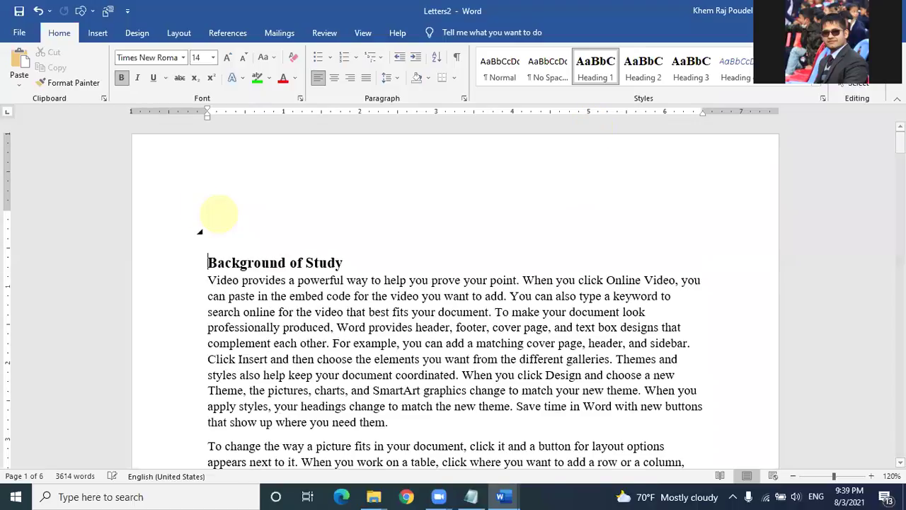
{"action": "key", "text": "Return"}
{"action": "key", "text": "Return"}
{"action": "key", "text": "Return"}
{"action": "key", "text": "Return"}
{"action": "key", "text": "Return"}
{"action": "key", "text": "ctrl+z"}
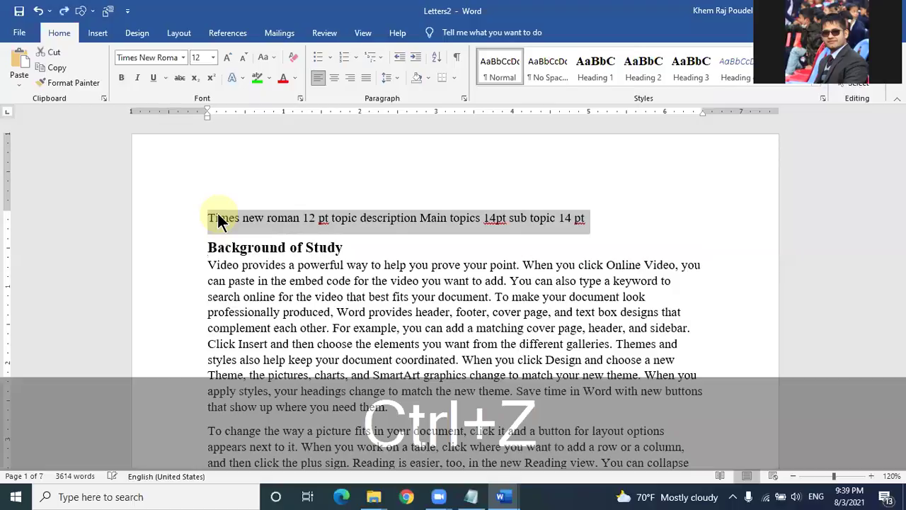
{"action": "left_click", "coordinate": [601, 220]}
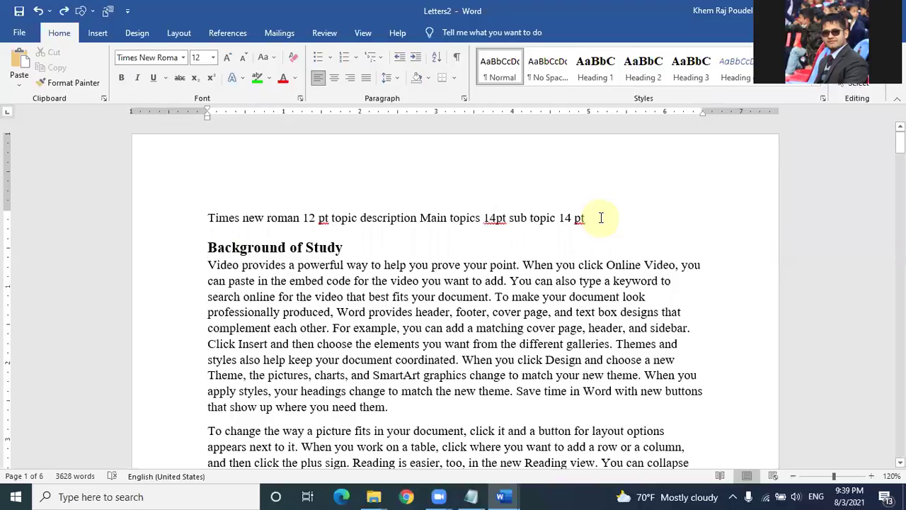
{"action": "key", "text": "ctrl+Return"}
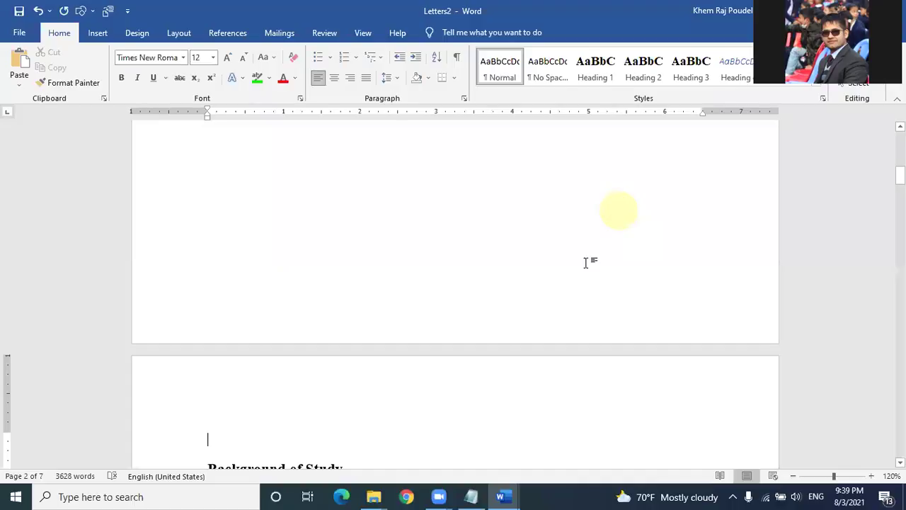
Step: Replace the font-size note line on the first page with the text 'Ctrl + enter'
{"action": "key", "text": "Delete"}
{"action": "scroll", "coordinate": [599, 255], "scroll_direction": "up", "scroll_amount": 10}
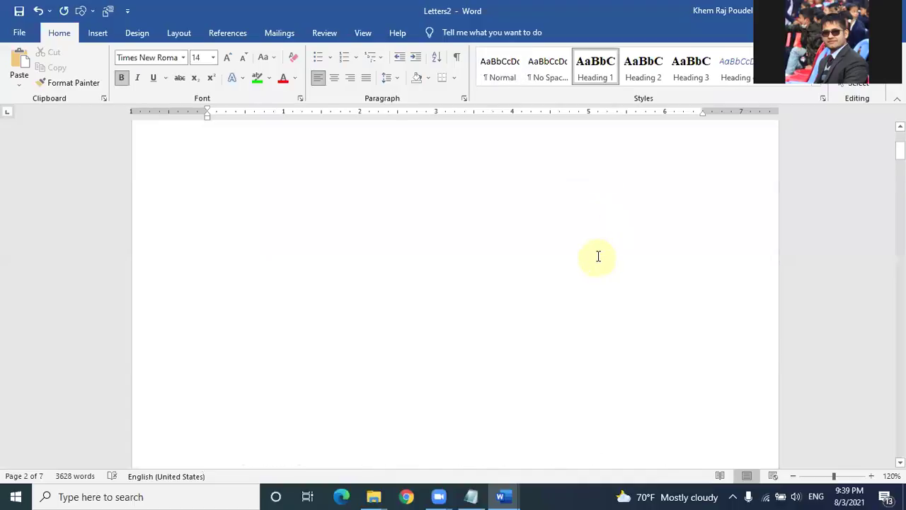
{"action": "left_click", "coordinate": [209, 218]}
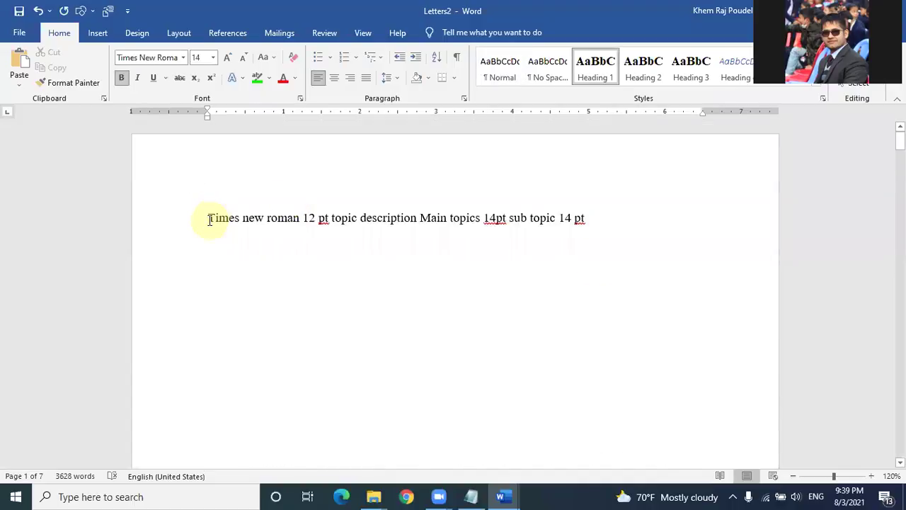
{"action": "left_click_drag", "start_coordinate": [209, 221], "coordinate": [641, 231]}
{"action": "key", "text": "BackSpace"}
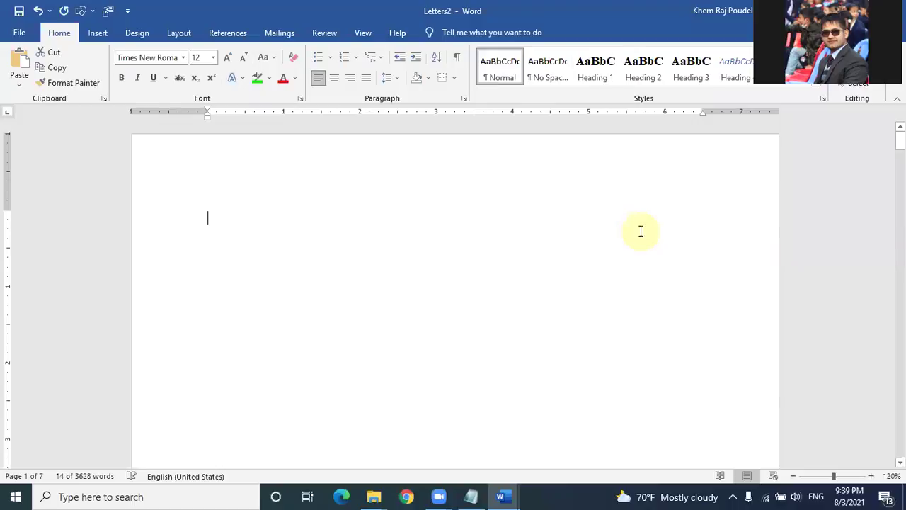
{"action": "type", "text": "ctrl + "}
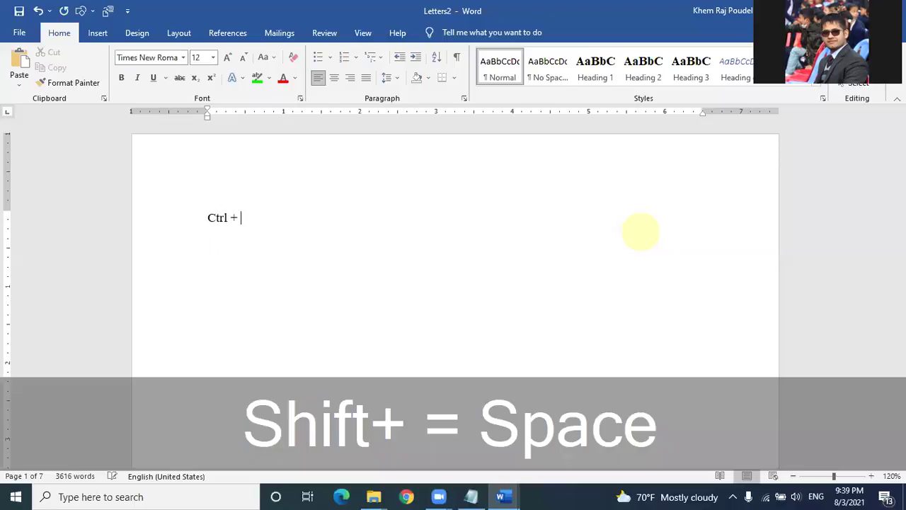
{"action": "type", "text": "eng"}
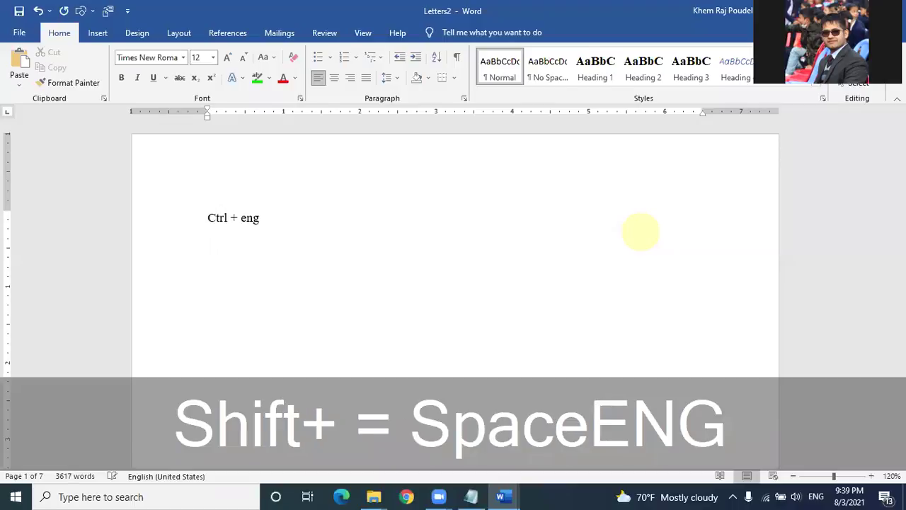
{"action": "key", "text": "BackSpace"}
{"action": "type", "text": "ter"}
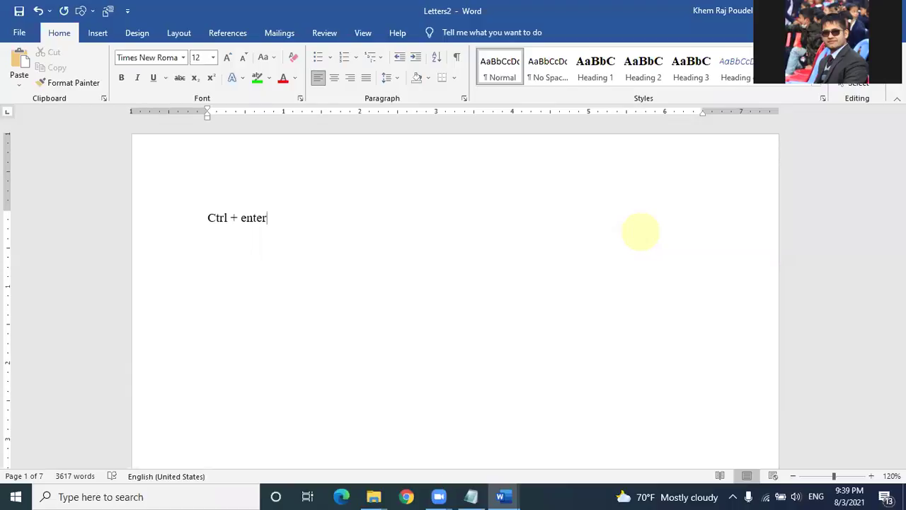
Step: Redo the page break and scroll through the pages to confirm Background of Study follows it
{"action": "left_click", "coordinate": [440, 474]}
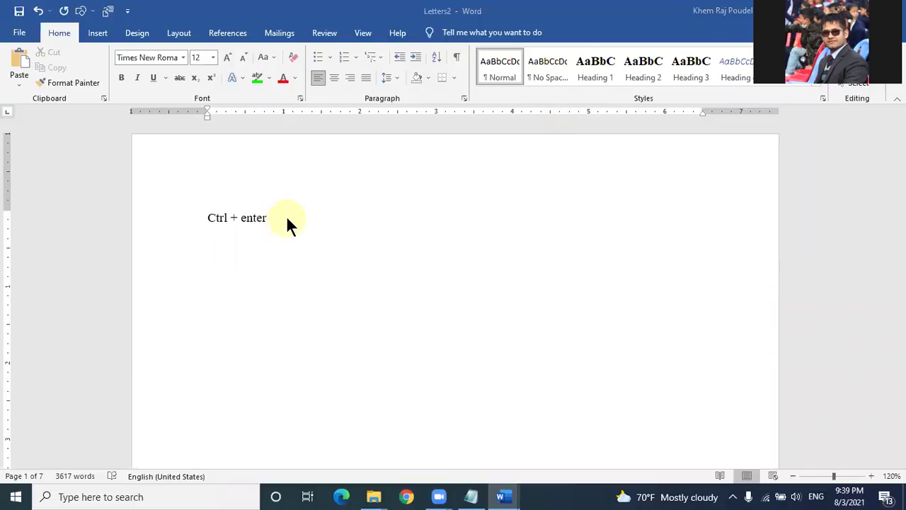
{"action": "key", "text": "ctrl+z"}
{"action": "key", "text": "ctrl+Return"}
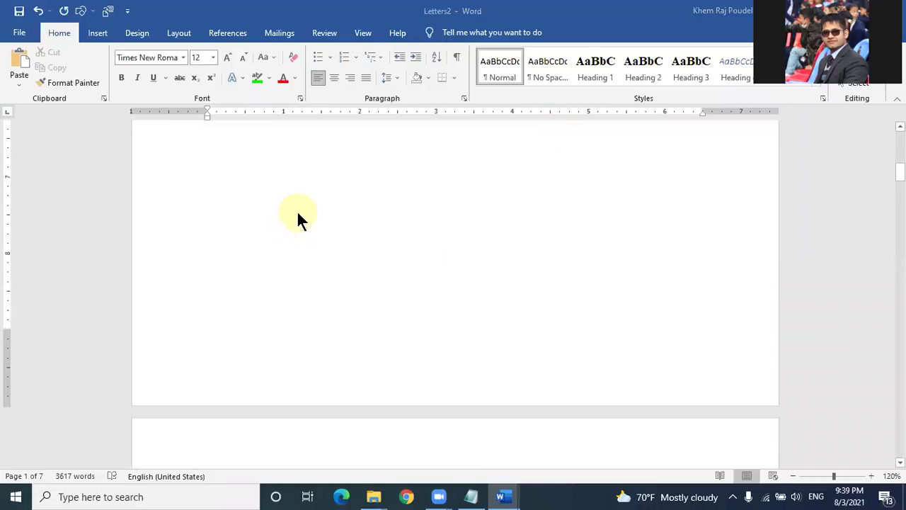
{"action": "scroll", "coordinate": [299, 209], "scroll_direction": "down", "scroll_amount": 3}
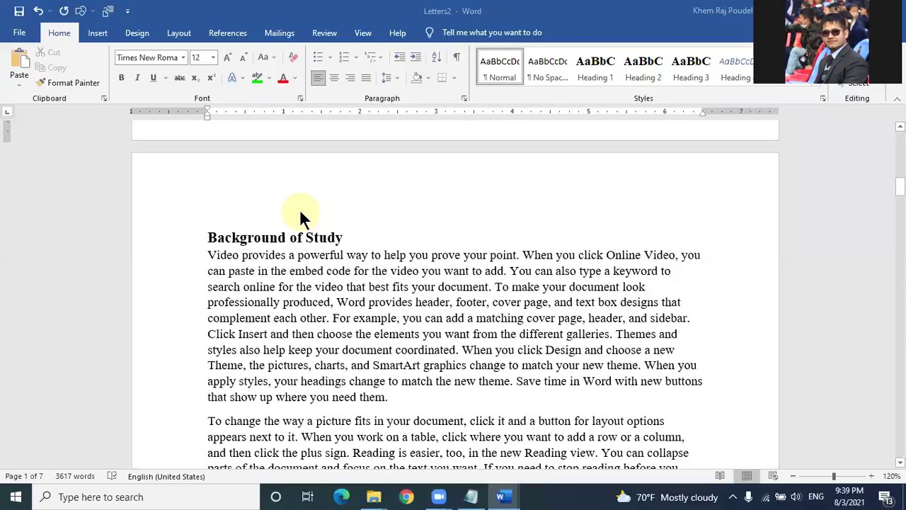
{"action": "scroll", "coordinate": [284, 219], "scroll_direction": "up", "scroll_amount": 18}
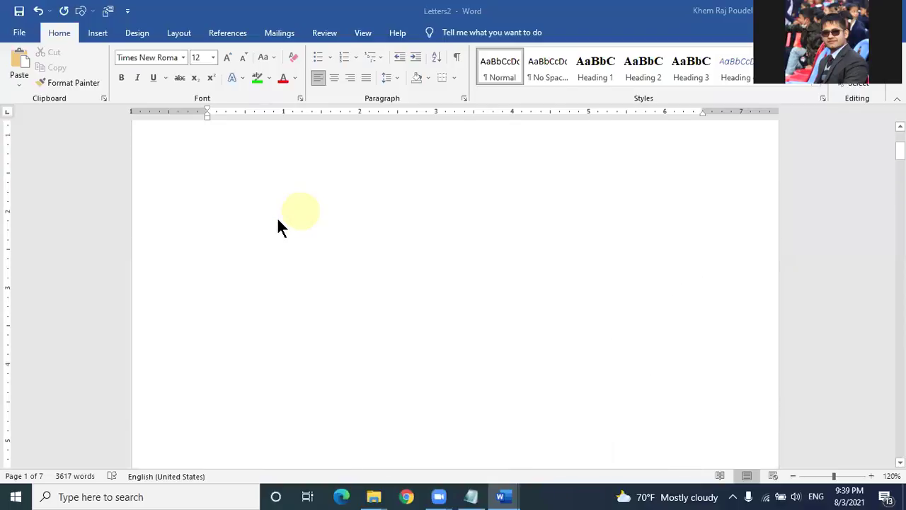
{"action": "scroll", "coordinate": [283, 214], "scroll_direction": "down", "scroll_amount": 12}
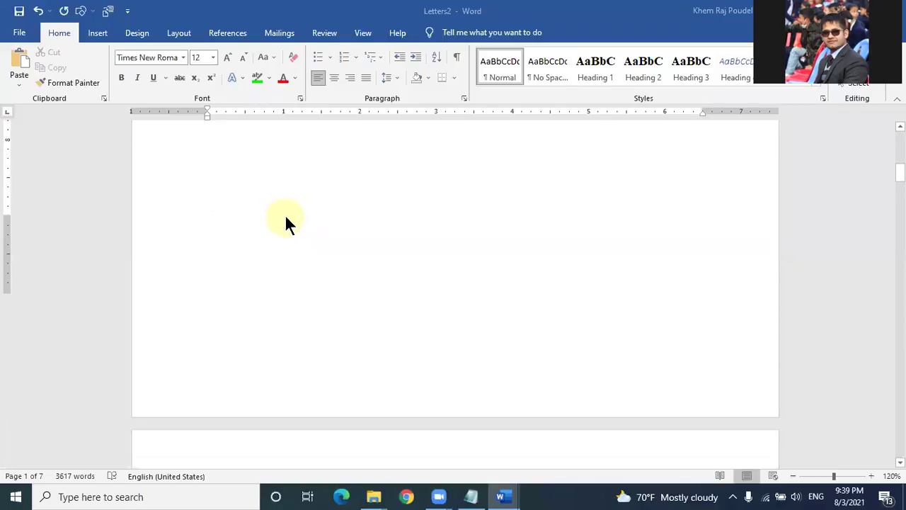
{"action": "scroll", "coordinate": [272, 245], "scroll_direction": "down", "scroll_amount": 6}
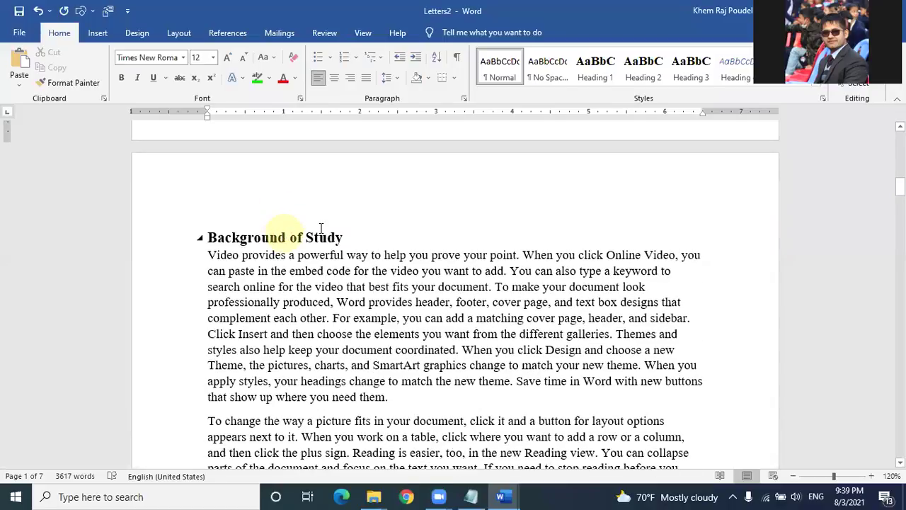
{"action": "left_click", "coordinate": [284, 236]}
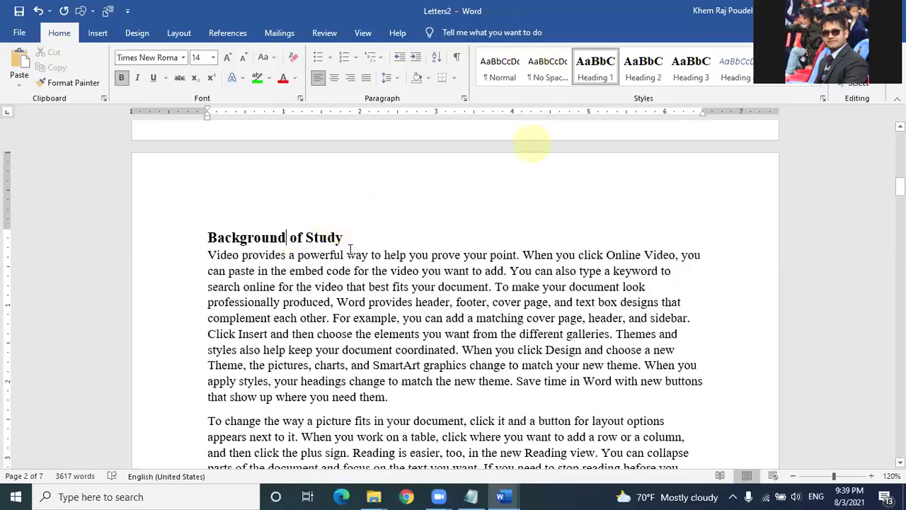
{"action": "scroll", "coordinate": [350, 249], "scroll_direction": "down", "scroll_amount": 2}
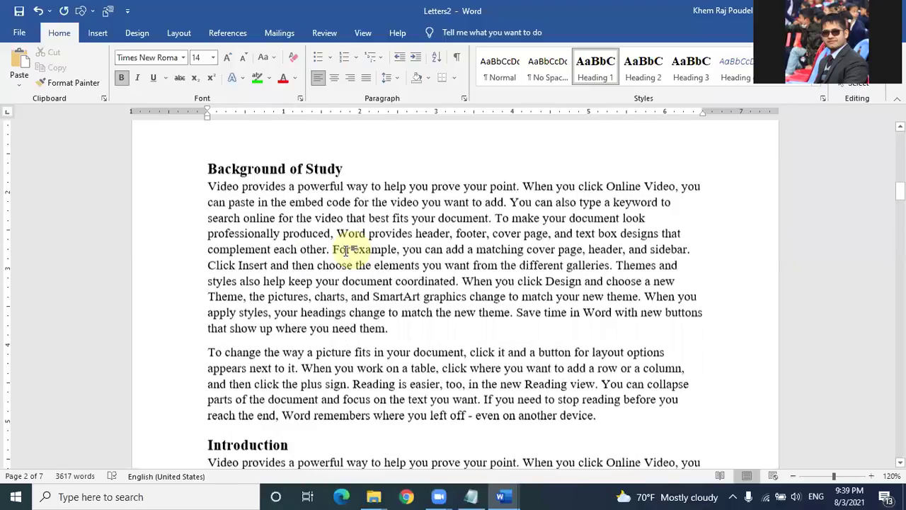
{"action": "scroll", "coordinate": [347, 249], "scroll_direction": "down", "scroll_amount": 12}
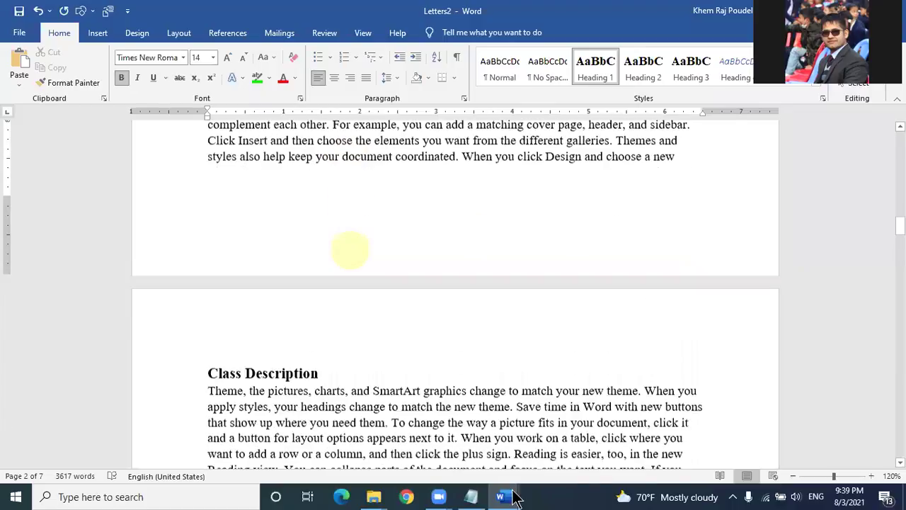
{"action": "scroll", "coordinate": [349, 250], "scroll_direction": "down", "scroll_amount": 4}
{"action": "scroll", "coordinate": [582, 438], "scroll_direction": "down", "scroll_amount": 3}
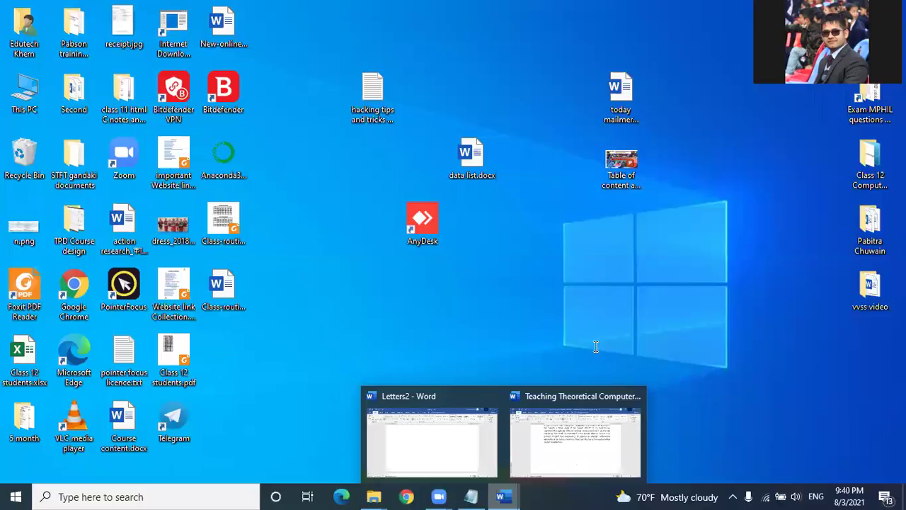
Step: Apply Heading 1 to the '1. Background' heading in the Teaching Theoretical Computer Science document
{"action": "scroll", "coordinate": [603, 339], "scroll_direction": "up", "scroll_amount": 10}
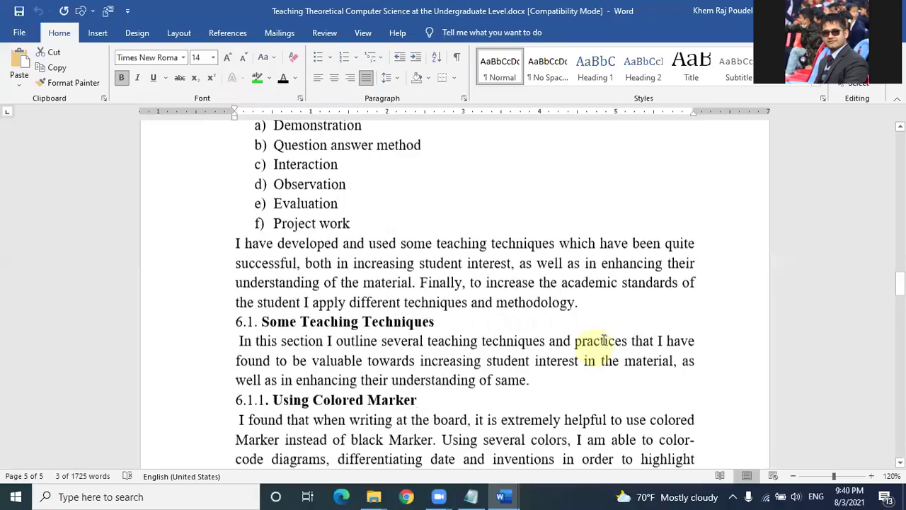
{"action": "scroll", "coordinate": [327, 221], "scroll_direction": "up", "scroll_amount": 10}
{"action": "key", "text": "ctrl+Home"}
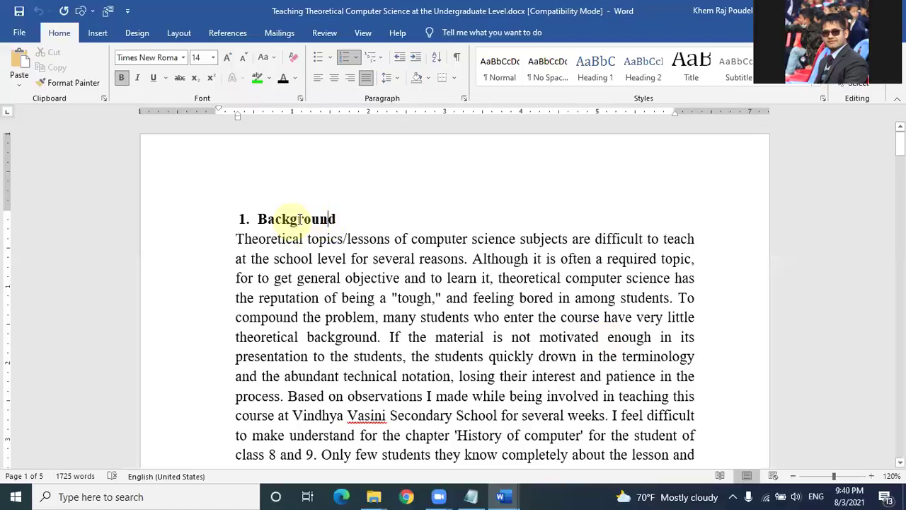
{"action": "left_click", "coordinate": [290, 218]}
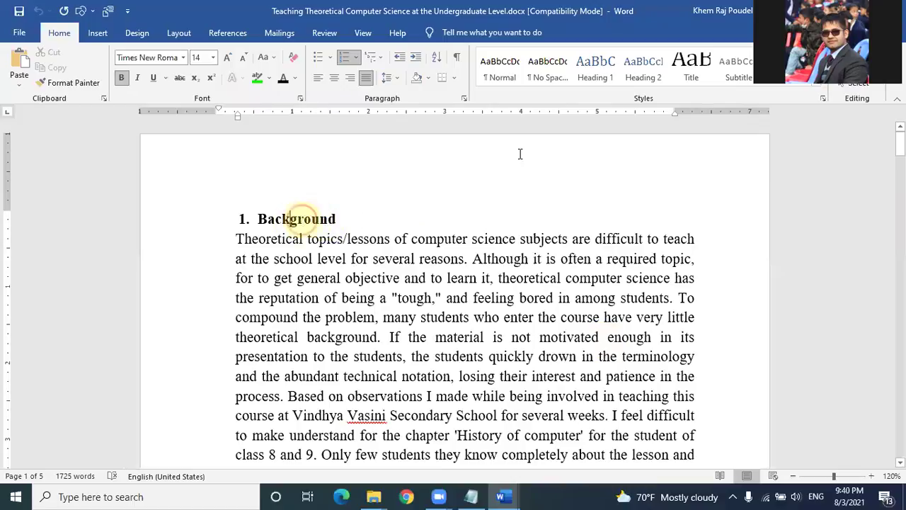
{"action": "key", "text": "Right"}
{"action": "key", "text": "Right"}
{"action": "left_click", "coordinate": [600, 65]}
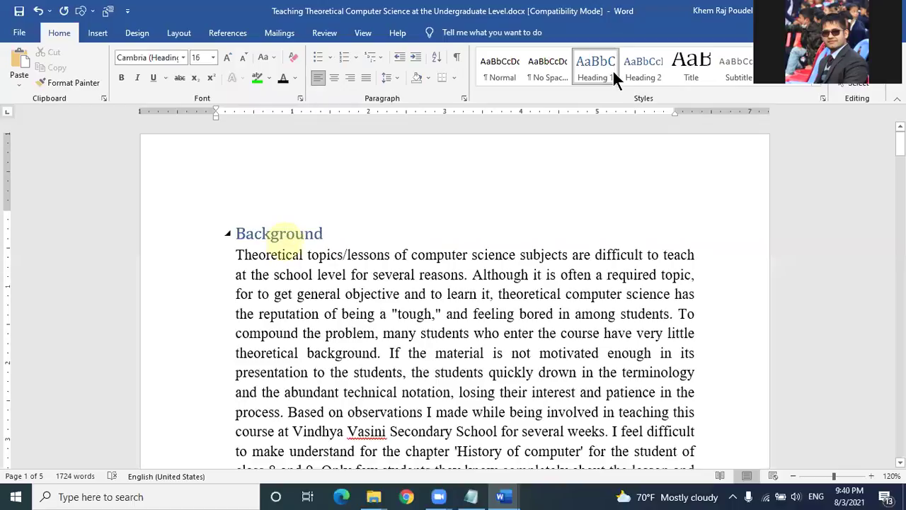
{"action": "right_click", "coordinate": [627, 86]}
{"action": "left_click", "coordinate": [627, 90]}
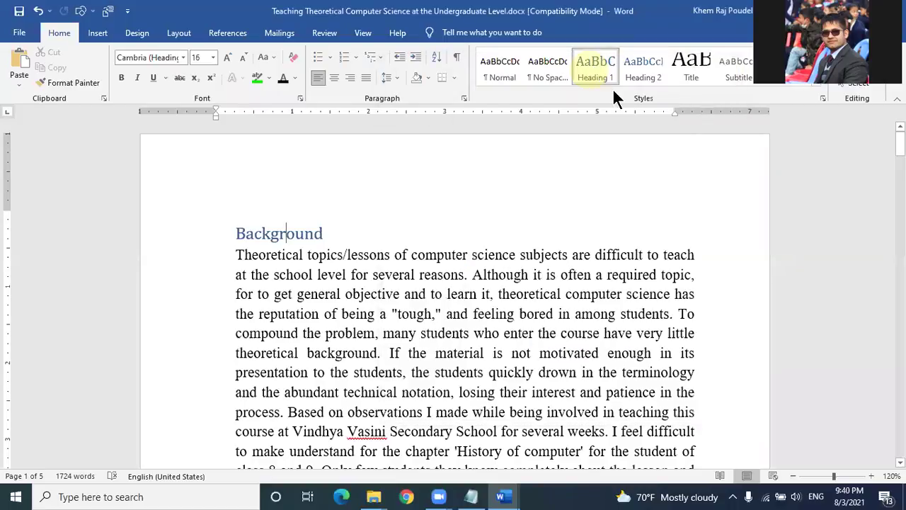
Step: Redefine Heading 1 as bold Times New Roman 16 pt with Automatic font colour
{"action": "right_click", "coordinate": [609, 85]}
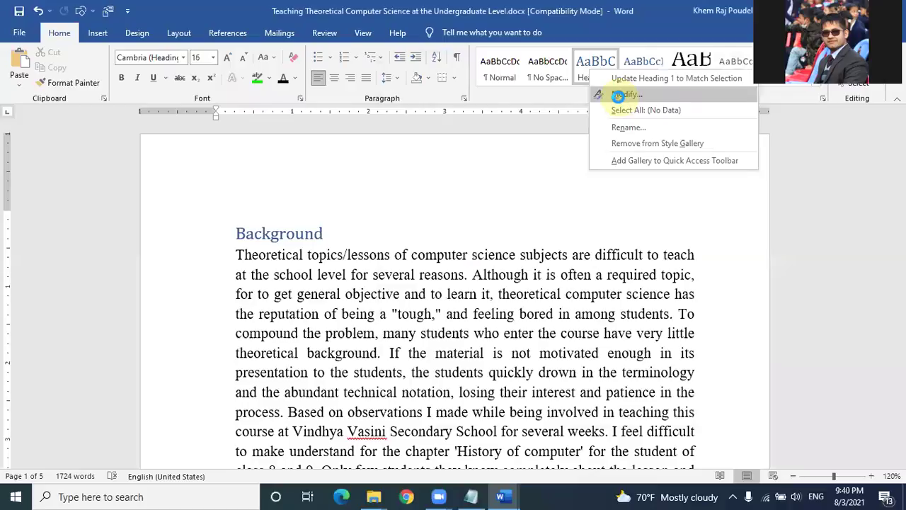
{"action": "left_click", "coordinate": [621, 96]}
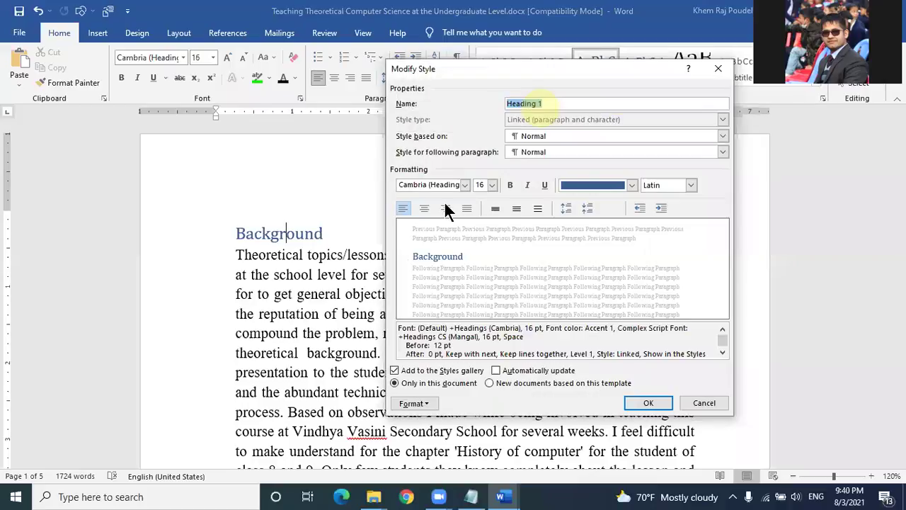
{"action": "left_click", "coordinate": [446, 184]}
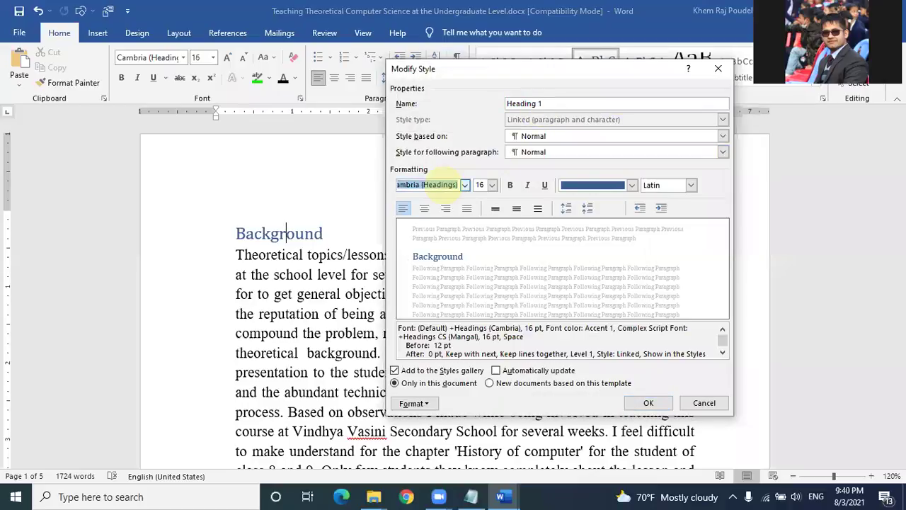
{"action": "type", "text": "Times New Roman"}
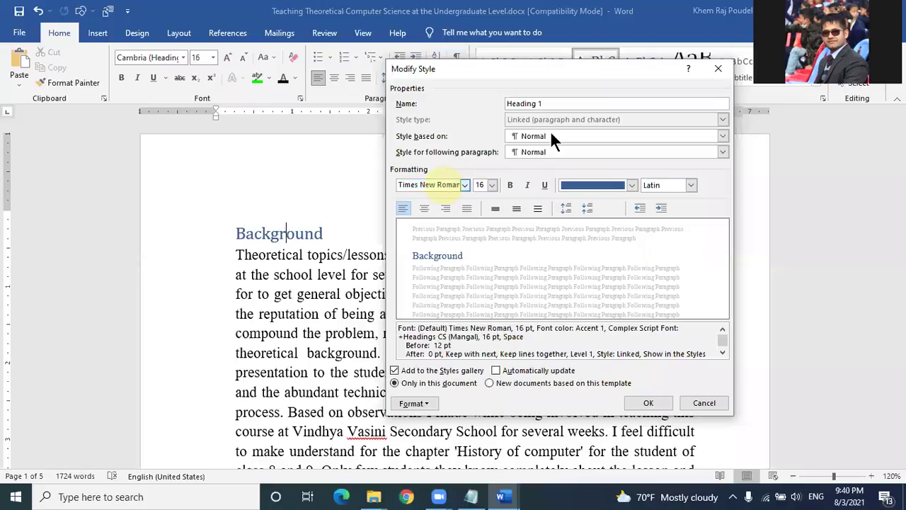
{"action": "left_click", "coordinate": [509, 186]}
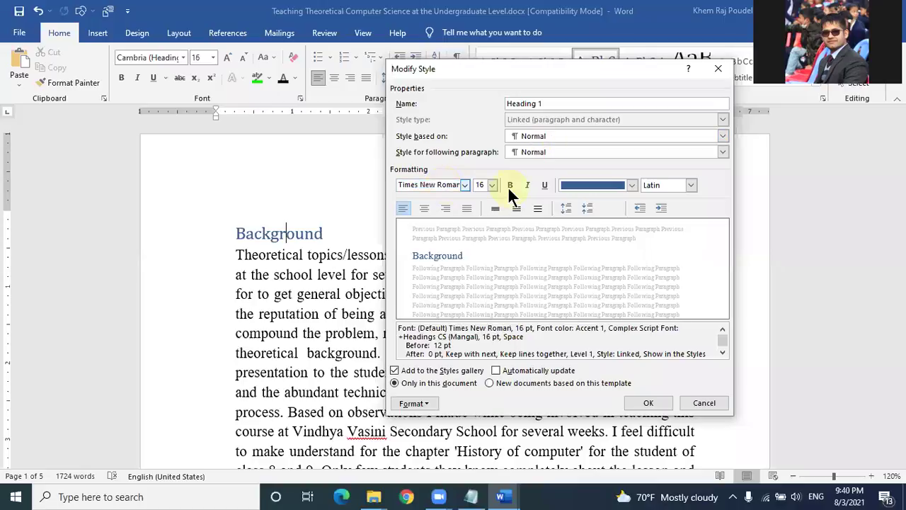
{"action": "left_click", "coordinate": [630, 186]}
{"action": "left_click", "coordinate": [588, 202]}
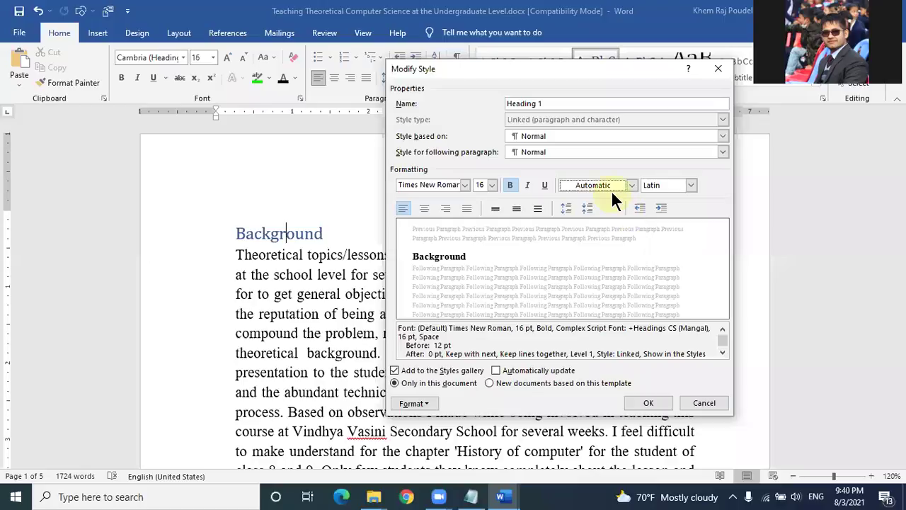
{"action": "left_click", "coordinate": [649, 403]}
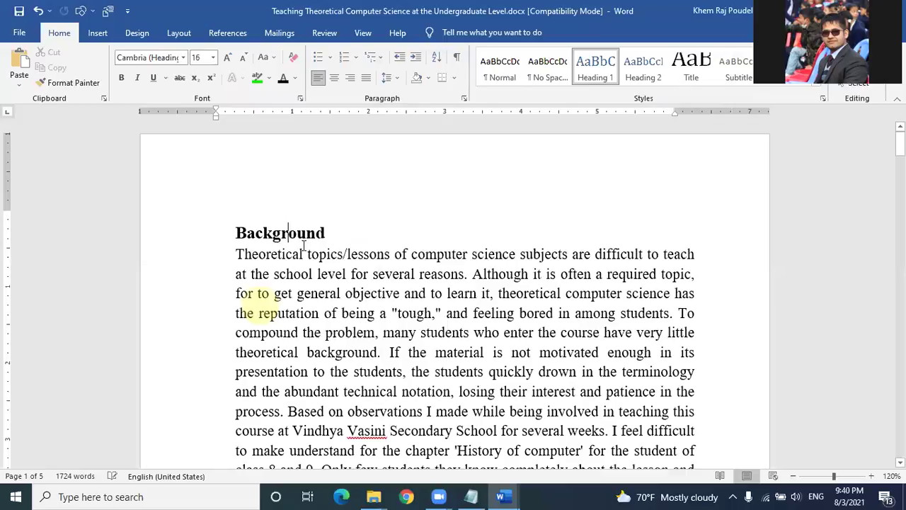
Step: Apply Heading 1 to the Introduction, Class Description and Problems Identification headings
{"action": "scroll", "coordinate": [304, 188], "scroll_direction": "down", "scroll_amount": 5}
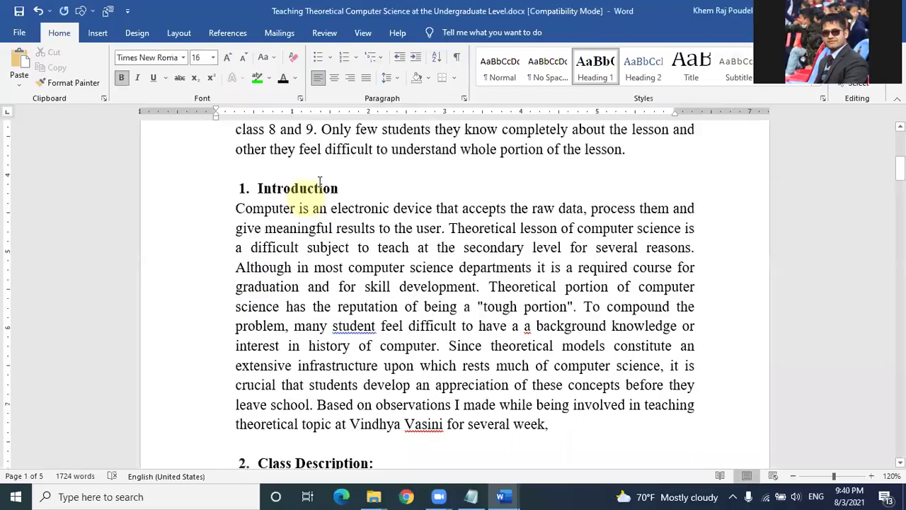
{"action": "left_click", "coordinate": [312, 189]}
{"action": "left_click", "coordinate": [593, 71]}
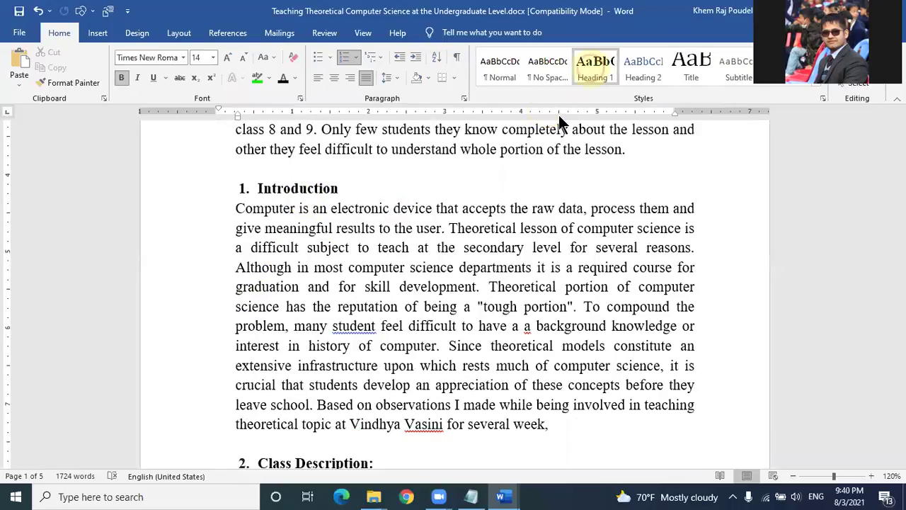
{"action": "scroll", "coordinate": [432, 240], "scroll_direction": "down", "scroll_amount": 2}
{"action": "scroll", "coordinate": [432, 241], "scroll_direction": "down", "scroll_amount": 1}
{"action": "left_click", "coordinate": [353, 288]}
{"action": "left_click", "coordinate": [593, 71]}
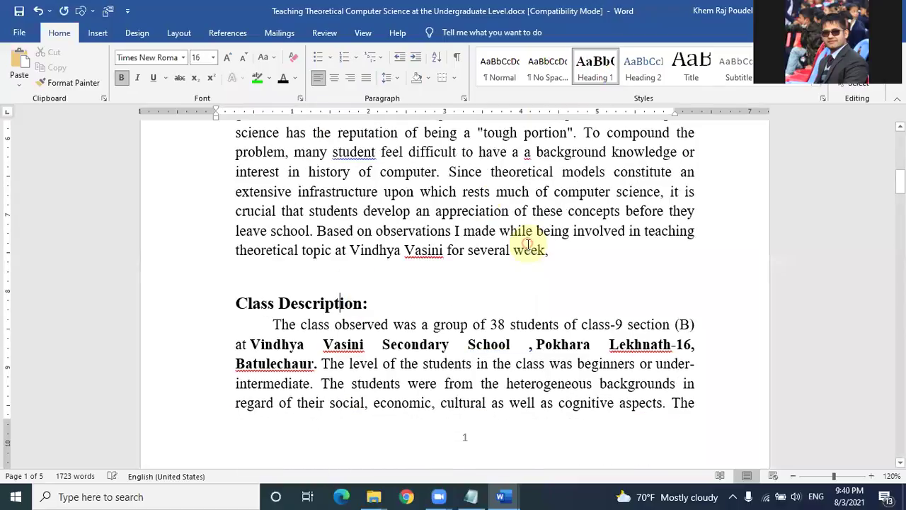
{"action": "scroll", "coordinate": [528, 244], "scroll_direction": "down", "scroll_amount": 5}
{"action": "left_click", "coordinate": [370, 214]}
{"action": "left_click", "coordinate": [604, 62]}
Step: Apply Heading 1 to the Objectives and Methodologies headings
{"action": "scroll", "coordinate": [272, 269], "scroll_direction": "down", "scroll_amount": 5}
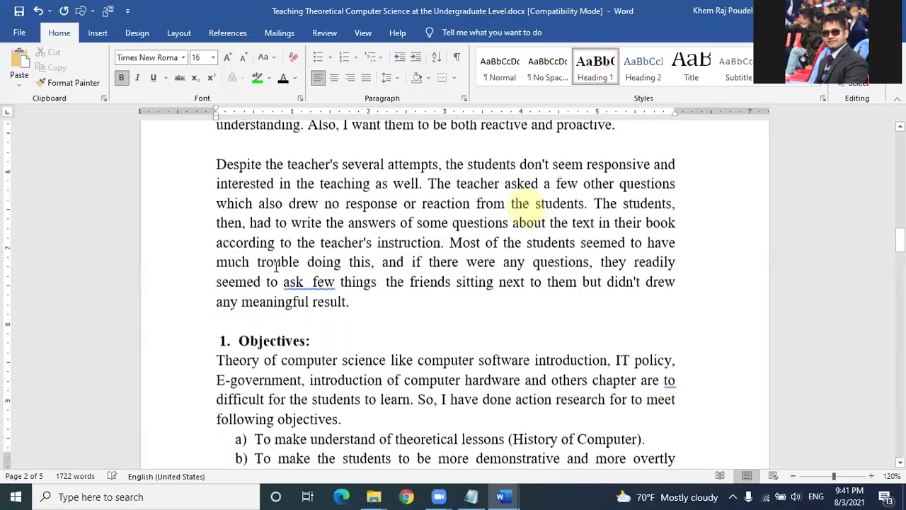
{"action": "scroll", "coordinate": [276, 266], "scroll_direction": "down", "scroll_amount": 1}
{"action": "left_click", "coordinate": [277, 268]}
{"action": "left_click", "coordinate": [602, 74]}
{"action": "scroll", "coordinate": [495, 262], "scroll_direction": "down", "scroll_amount": 3}
{"action": "scroll", "coordinate": [300, 207], "scroll_direction": "down", "scroll_amount": 2}
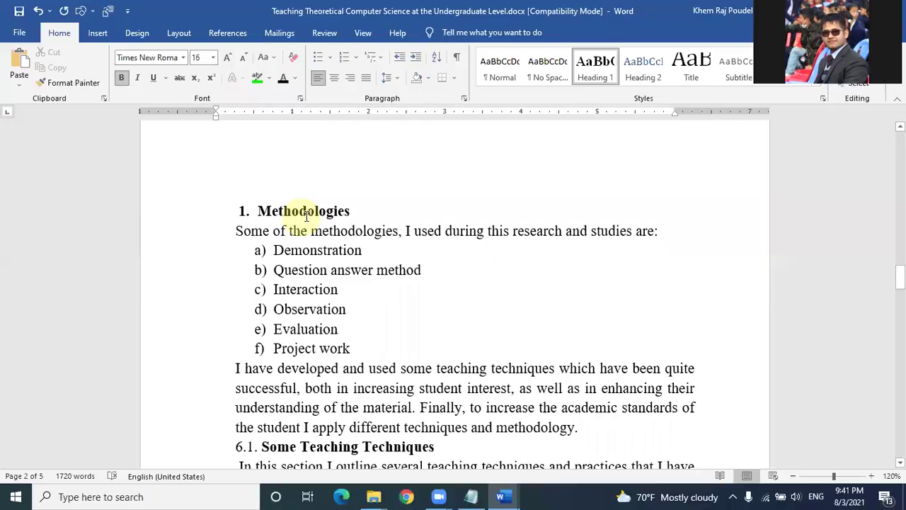
{"action": "left_click", "coordinate": [309, 221]}
{"action": "left_click", "coordinate": [600, 66]}
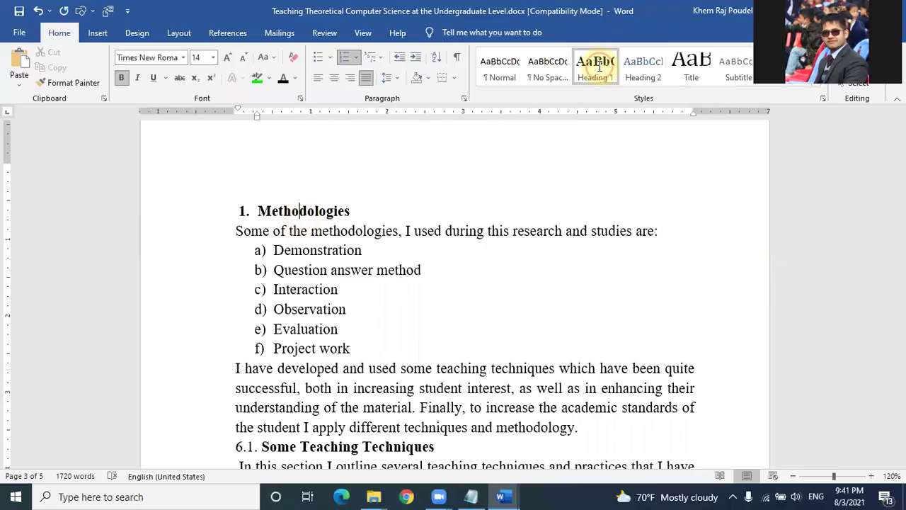
Step: Try the Heading 2 style on the 6.1 subheading
{"action": "scroll", "coordinate": [314, 263], "scroll_direction": "down", "scroll_amount": 3}
{"action": "left_click", "coordinate": [292, 270]}
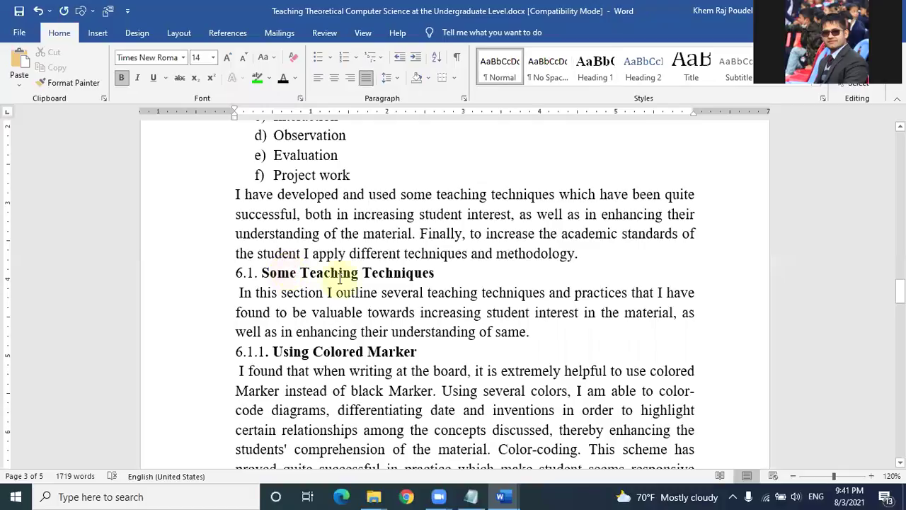
{"action": "scroll", "coordinate": [334, 283], "scroll_direction": "up", "scroll_amount": 2}
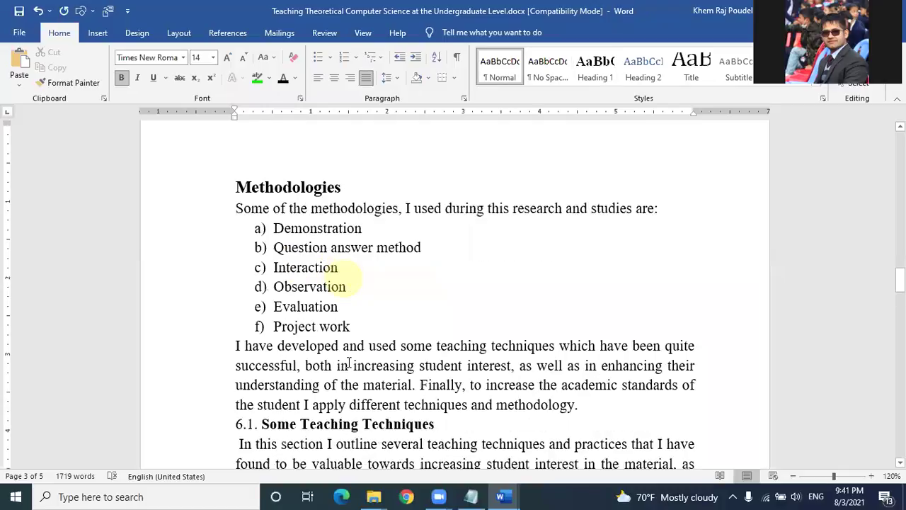
{"action": "scroll", "coordinate": [338, 326], "scroll_direction": "down", "scroll_amount": 1}
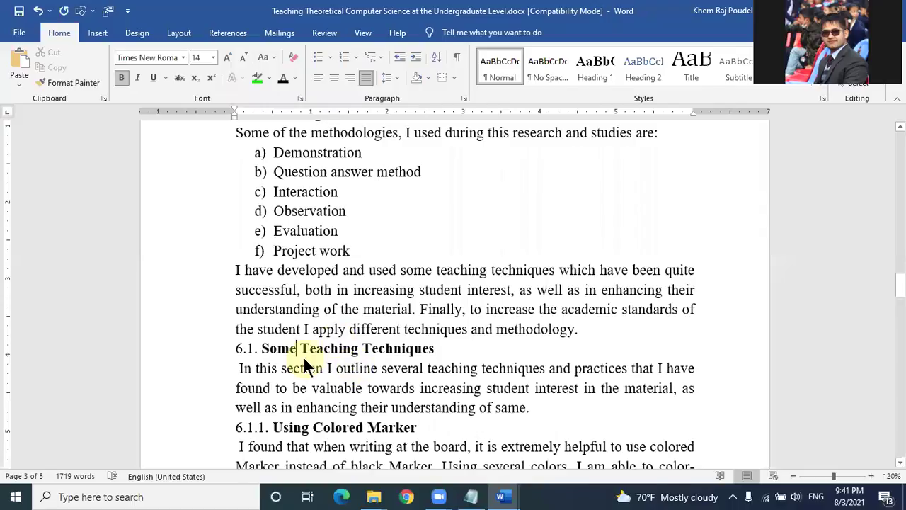
{"action": "left_click", "coordinate": [640, 74]}
Step: Redefine Heading 2 as bold Times New Roman 16 pt in Automatic colour
{"action": "right_click", "coordinate": [640, 77]}
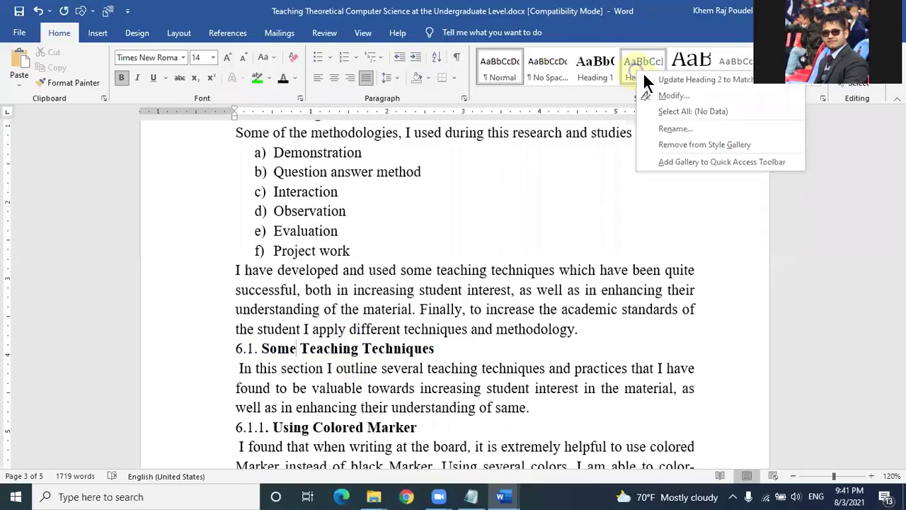
{"action": "left_click", "coordinate": [669, 96]}
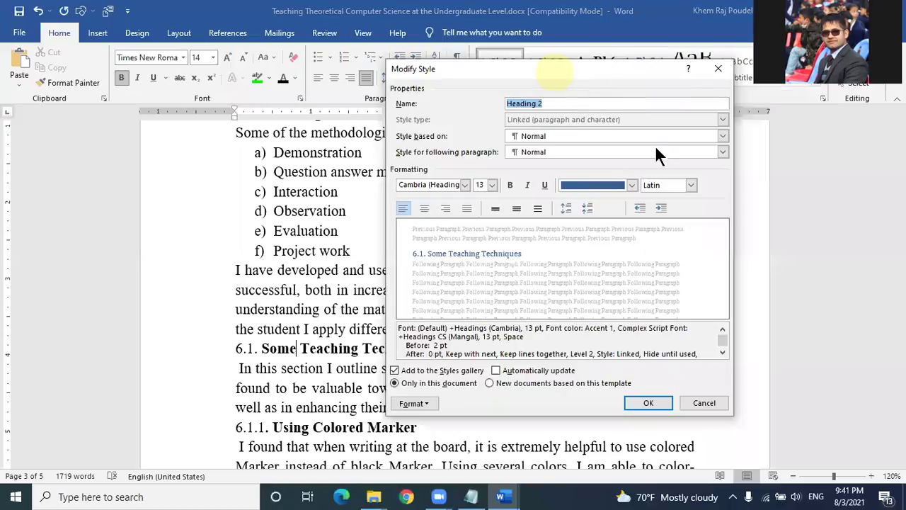
{"action": "left_click_drag", "start_coordinate": [589, 64], "coordinate": [640, 156]}
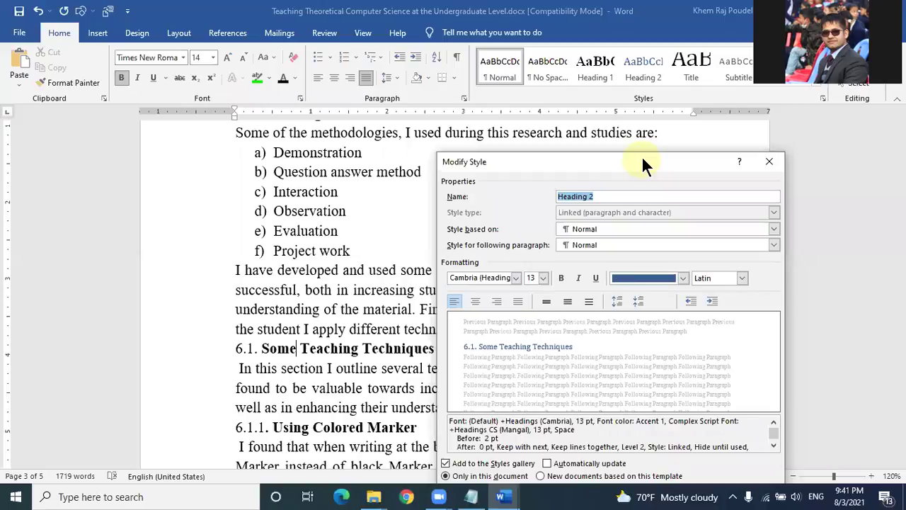
{"action": "left_click_drag", "start_coordinate": [658, 125], "coordinate": [657, 124]}
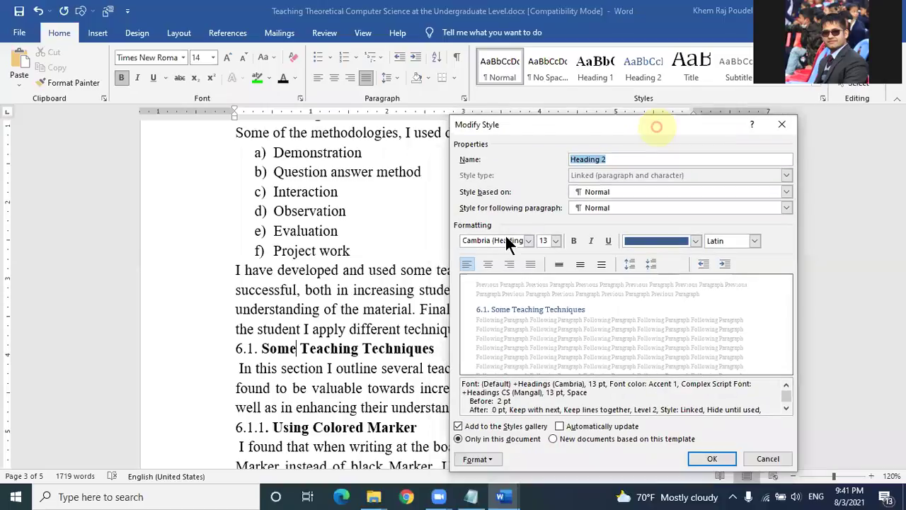
{"action": "left_click", "coordinate": [507, 227]}
{"action": "type", "text": "T"}
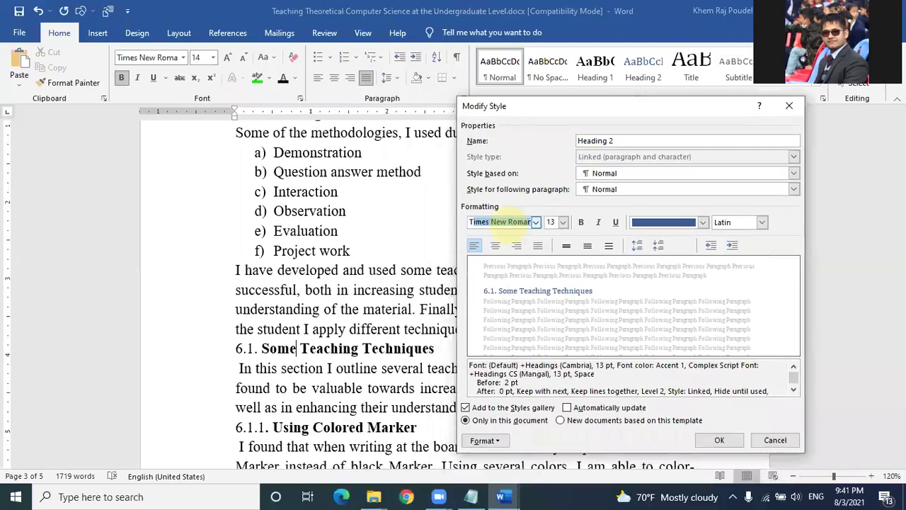
{"action": "type", "text": "imes"}
{"action": "key", "text": "Return"}
{"action": "left_click", "coordinate": [552, 221]}
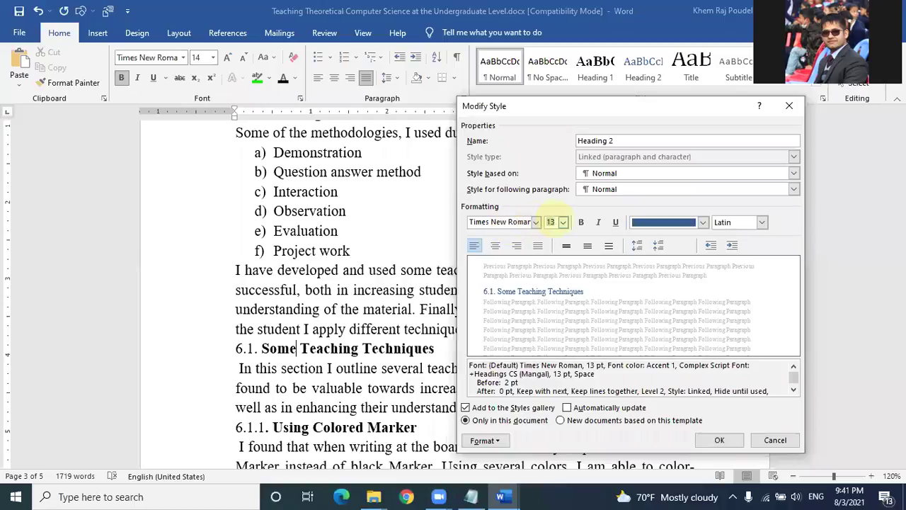
{"action": "type", "text": "16"}
{"action": "left_click", "coordinate": [580, 221]}
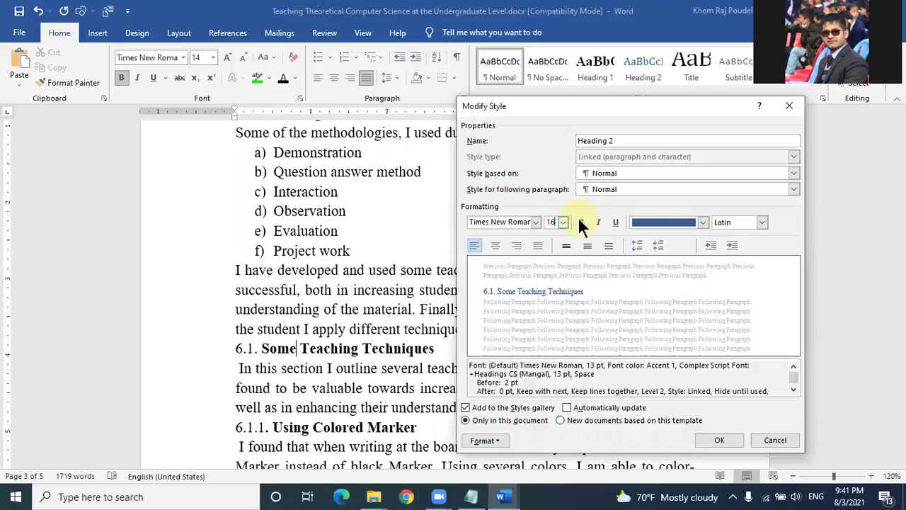
{"action": "left_click", "coordinate": [683, 222]}
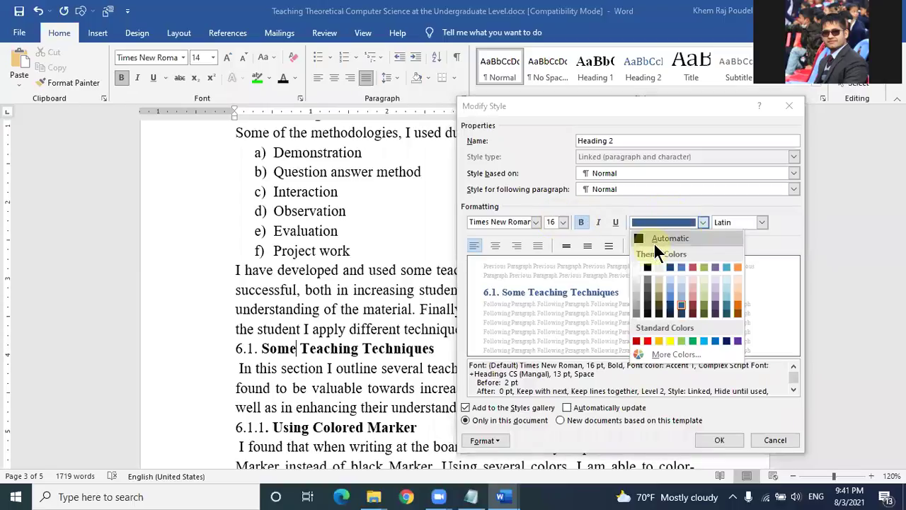
{"action": "left_click", "coordinate": [658, 239]}
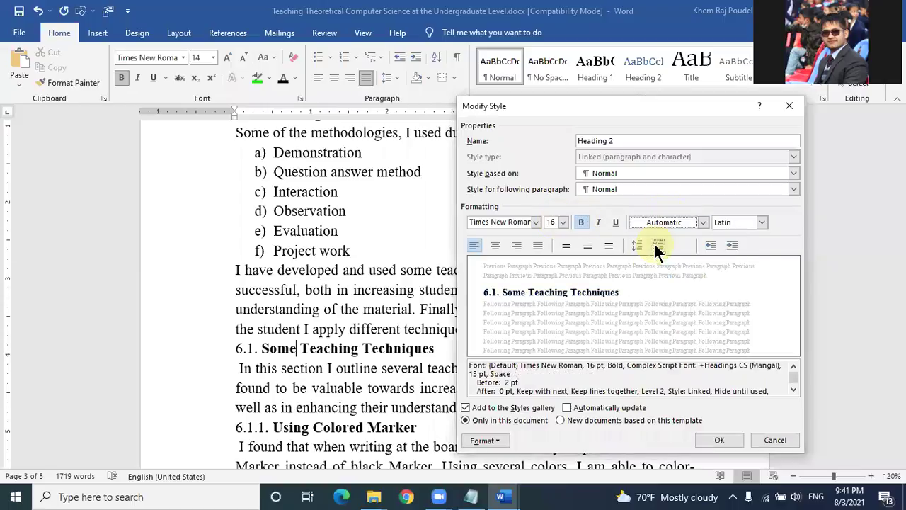
{"action": "left_click", "coordinate": [716, 440]}
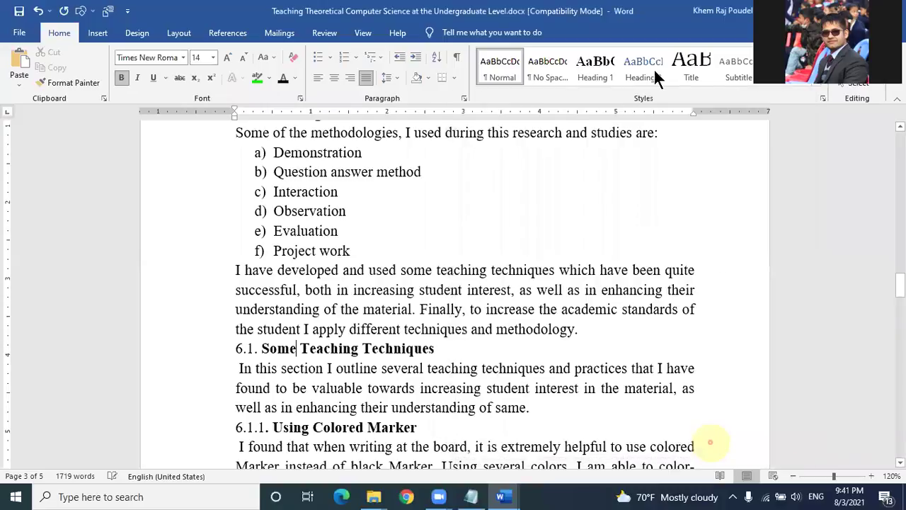
Step: Apply Heading 2 to the 6.1, 6.1.1, 6.1.2 and 6.1.3 headings
{"action": "left_click", "coordinate": [374, 348]}
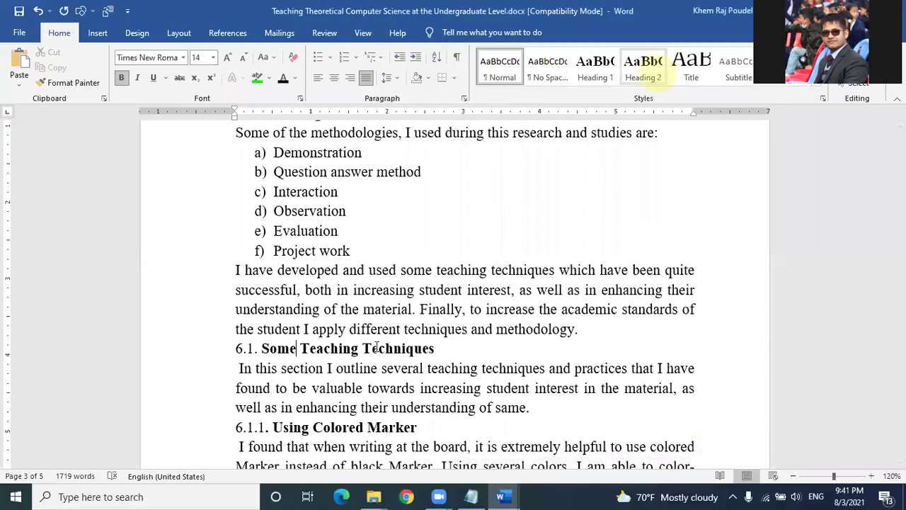
{"action": "left_click", "coordinate": [644, 76]}
{"action": "scroll", "coordinate": [335, 312], "scroll_direction": "down", "scroll_amount": 2}
{"action": "left_click", "coordinate": [346, 310]}
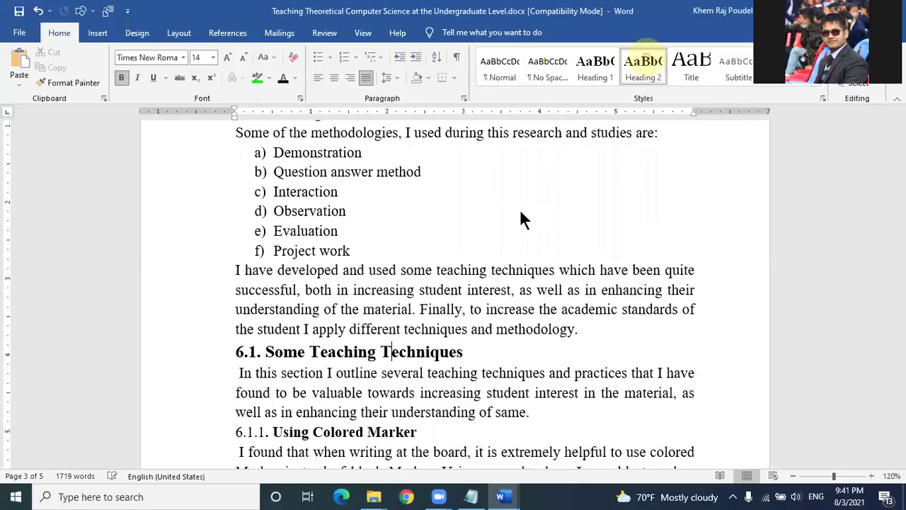
{"action": "left_click", "coordinate": [643, 70]}
{"action": "scroll", "coordinate": [346, 328], "scroll_direction": "down", "scroll_amount": 3}
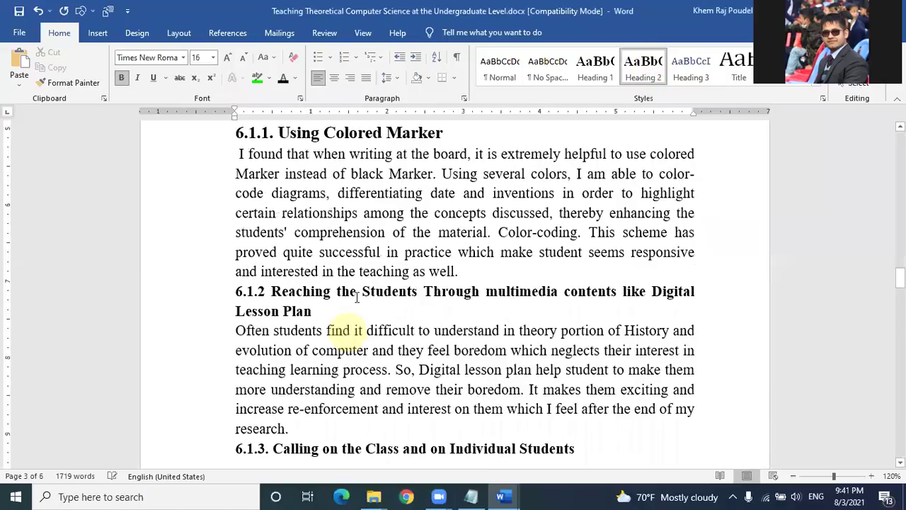
{"action": "left_click", "coordinate": [361, 296]}
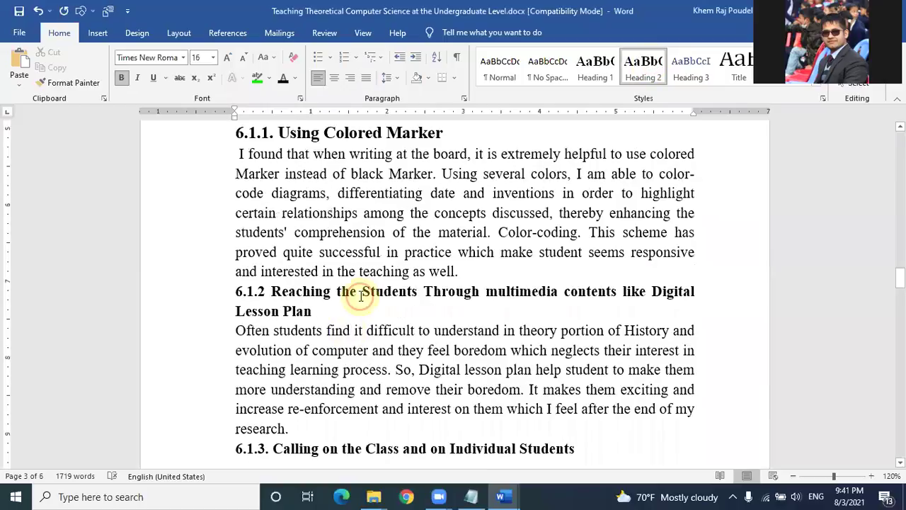
{"action": "left_click", "coordinate": [643, 73]}
{"action": "scroll", "coordinate": [453, 266], "scroll_direction": "down", "scroll_amount": 3}
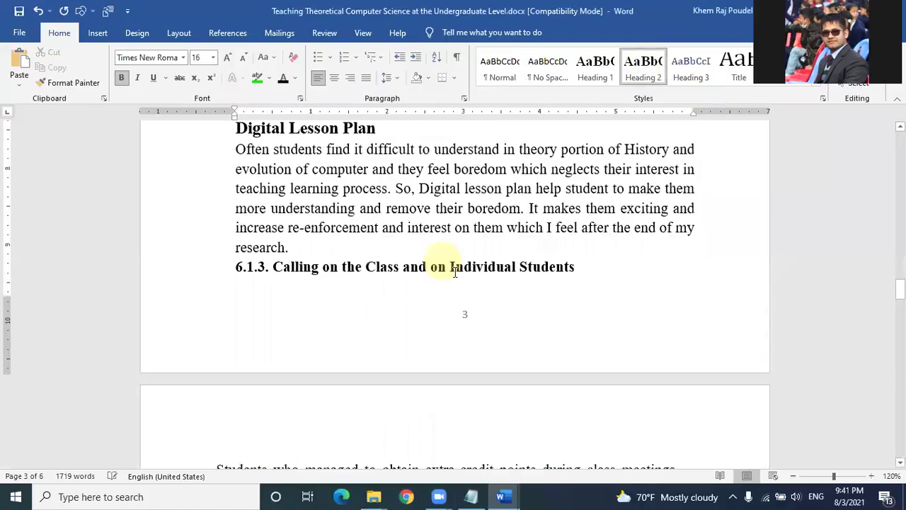
{"action": "left_click", "coordinate": [455, 268]}
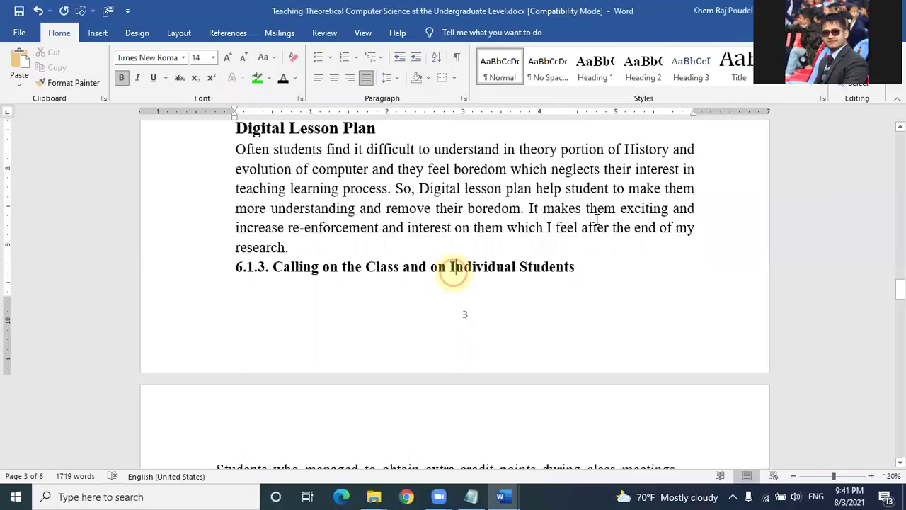
{"action": "left_click", "coordinate": [634, 67]}
Step: Change the 6.1.1 Using Colored Marker heading to Heading 3
{"action": "scroll", "coordinate": [578, 228], "scroll_direction": "down", "scroll_amount": 2}
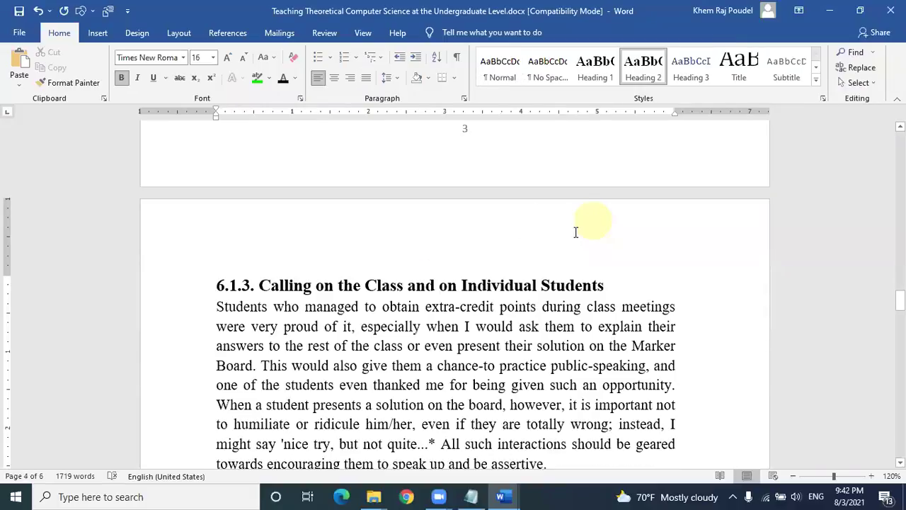
{"action": "scroll", "coordinate": [566, 233], "scroll_direction": "down", "scroll_amount": 5}
{"action": "scroll", "coordinate": [561, 241], "scroll_direction": "down", "scroll_amount": 2}
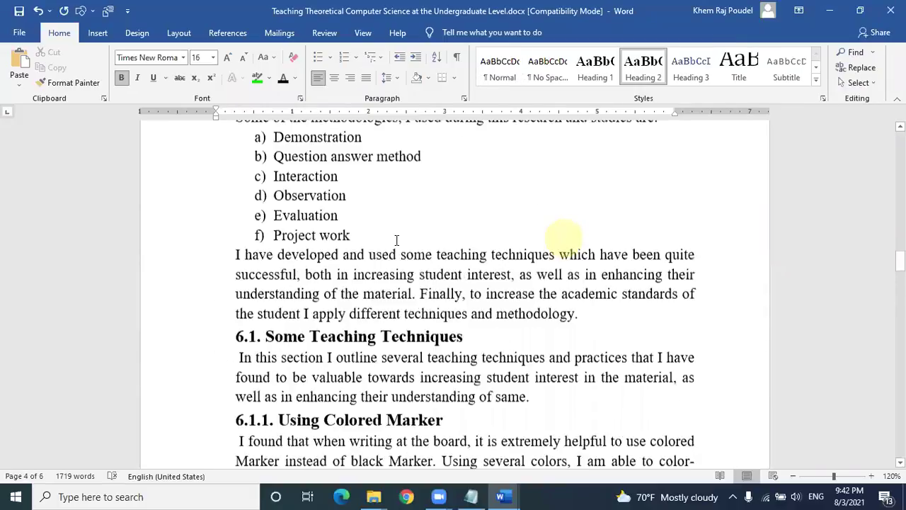
{"action": "scroll", "coordinate": [341, 287], "scroll_direction": "down", "scroll_amount": 2}
{"action": "left_click", "coordinate": [335, 287]}
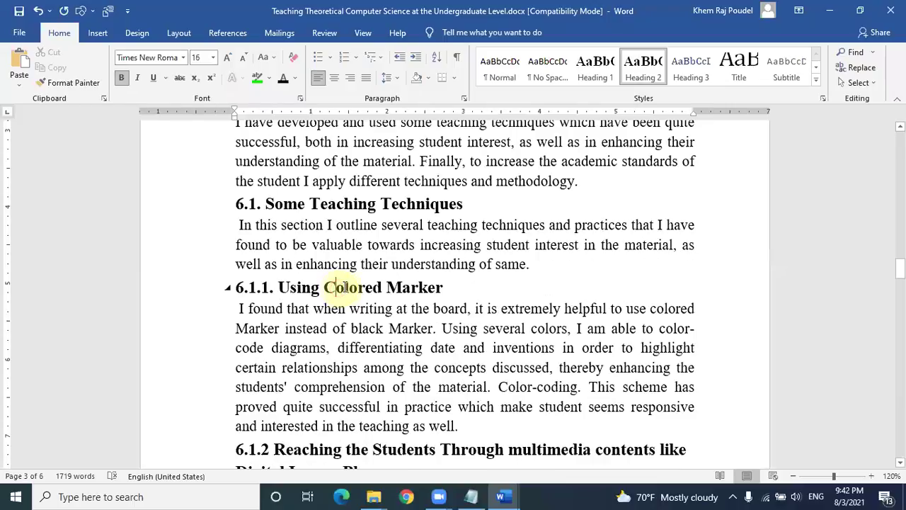
{"action": "left_click", "coordinate": [685, 72]}
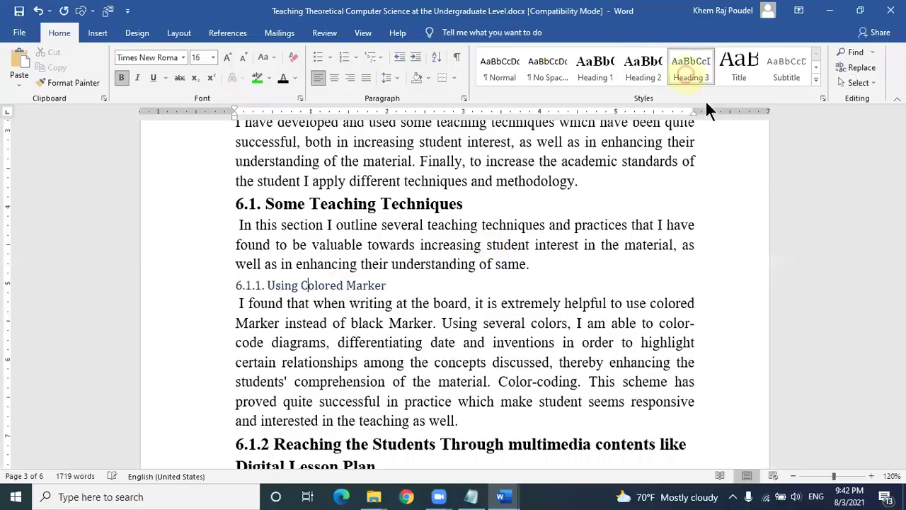
Step: Redefine Heading 3 as bold Times New Roman 16 pt with Automatic colour
{"action": "right_click", "coordinate": [705, 100]}
{"action": "left_click", "coordinate": [707, 100]}
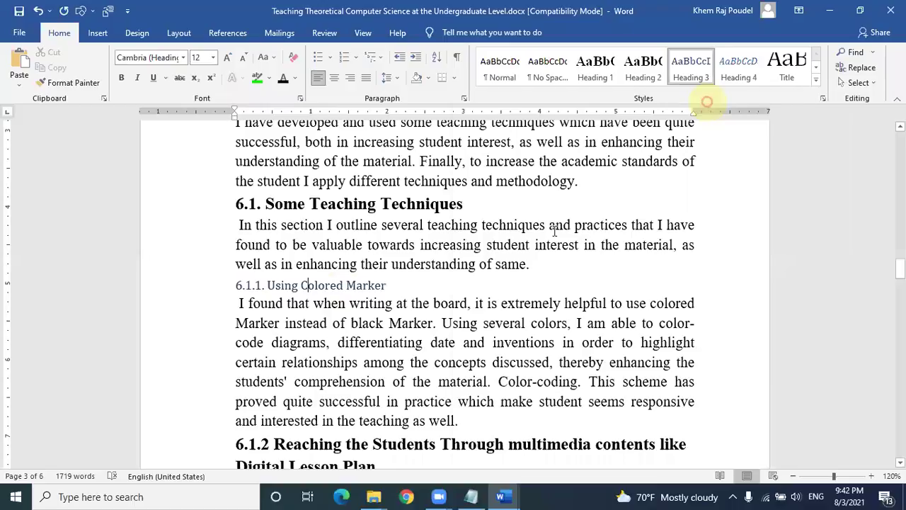
{"action": "left_click", "coordinate": [504, 222]}
{"action": "left_click_drag", "start_coordinate": [511, 219], "coordinate": [519, 220]}
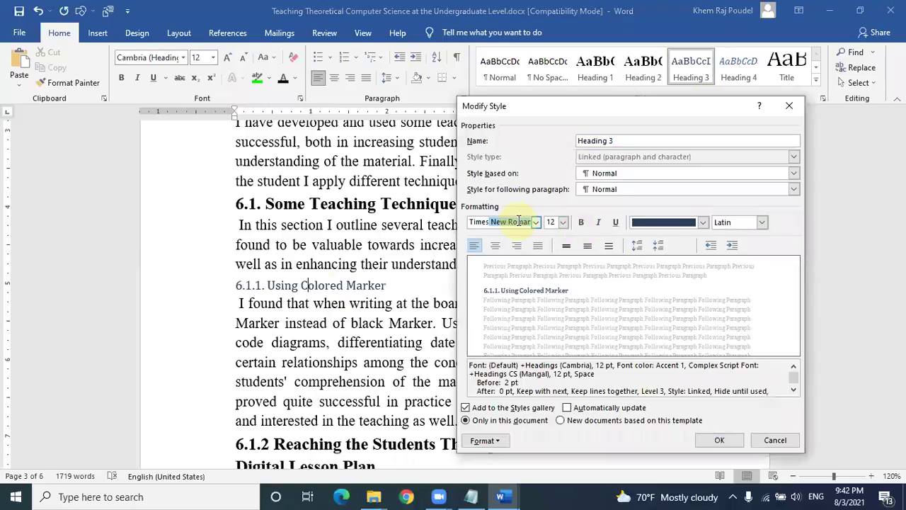
{"action": "left_click", "coordinate": [556, 222]}
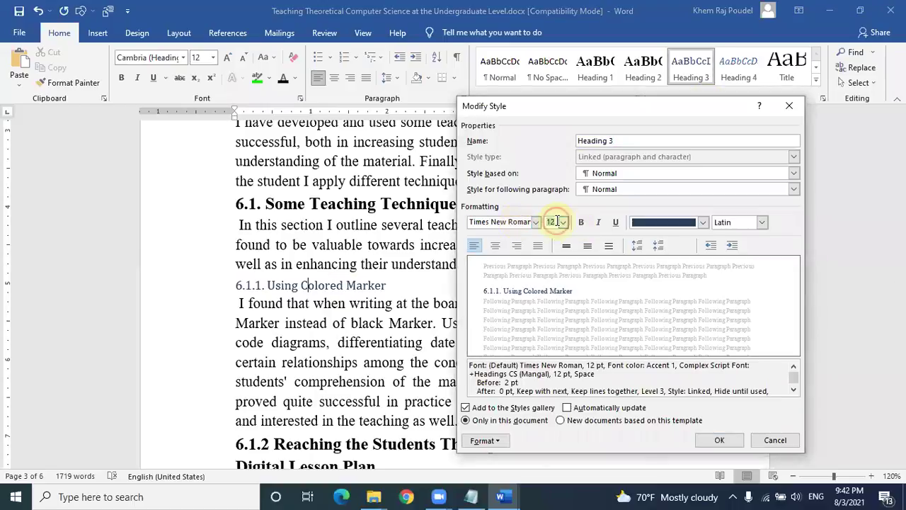
{"action": "type", "text": "1"}
{"action": "key", "text": "ctrl+b"}
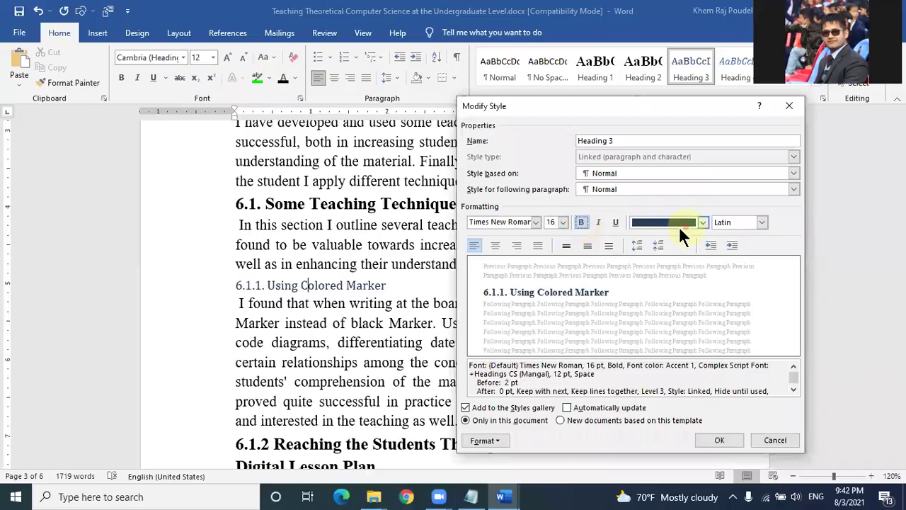
{"action": "left_click", "coordinate": [669, 233]}
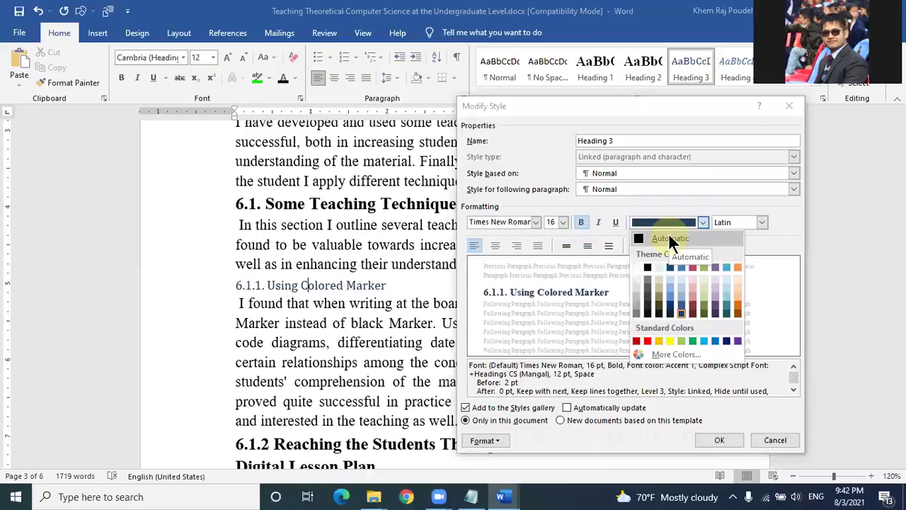
{"action": "left_click", "coordinate": [669, 235]}
{"action": "left_click", "coordinate": [720, 440]}
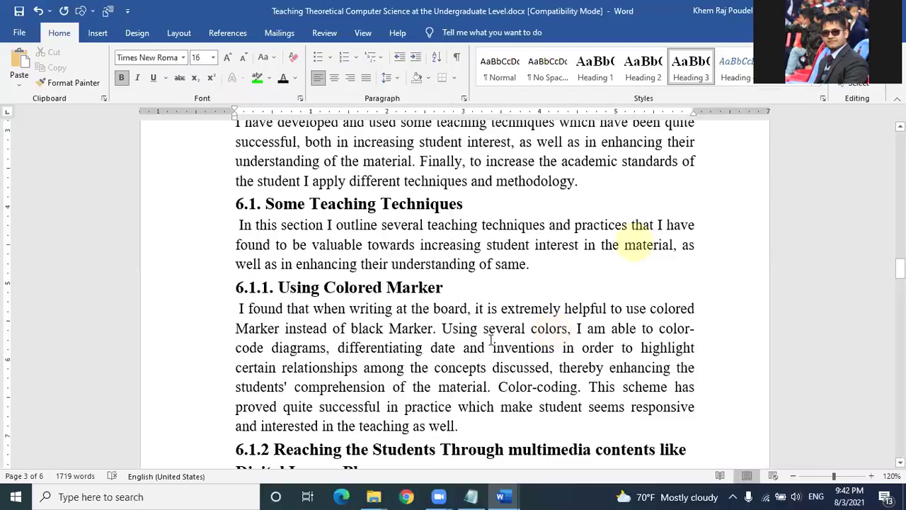
Step: Apply Heading 3 to the 6.1.2 and 6.1.3 headings
{"action": "scroll", "coordinate": [491, 345], "scroll_direction": "down", "scroll_amount": 2}
{"action": "left_click", "coordinate": [489, 336]}
{"action": "left_click", "coordinate": [691, 71]}
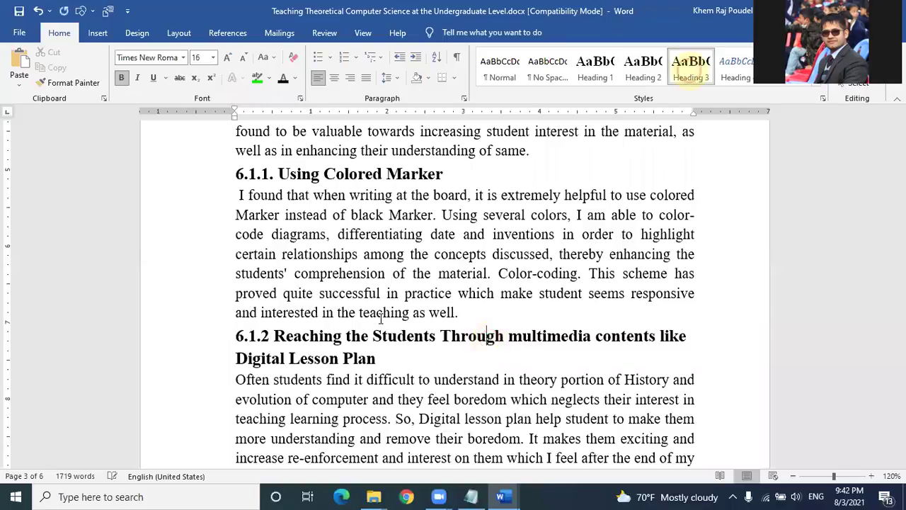
{"action": "left_click", "coordinate": [386, 359]}
{"action": "scroll", "coordinate": [397, 340], "scroll_direction": "down", "scroll_amount": 3}
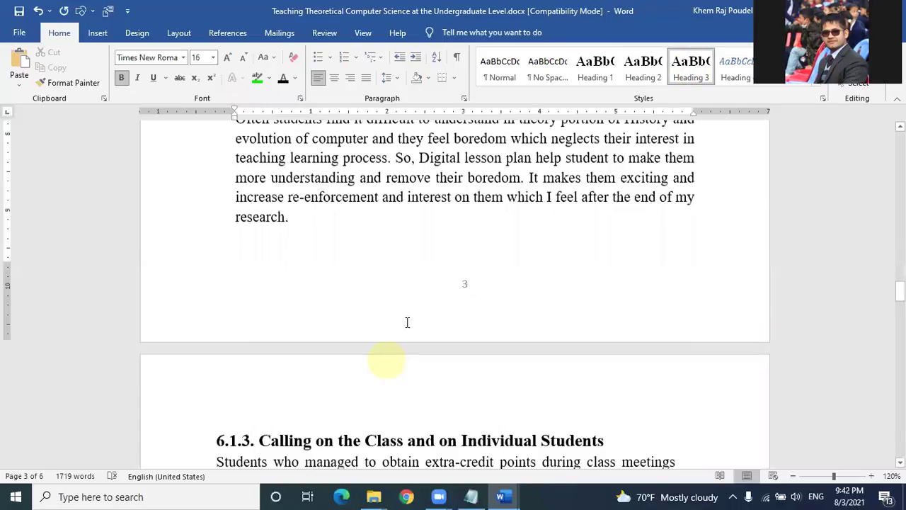
{"action": "scroll", "coordinate": [435, 218], "scroll_direction": "down", "scroll_amount": 3}
{"action": "left_click", "coordinate": [435, 209]}
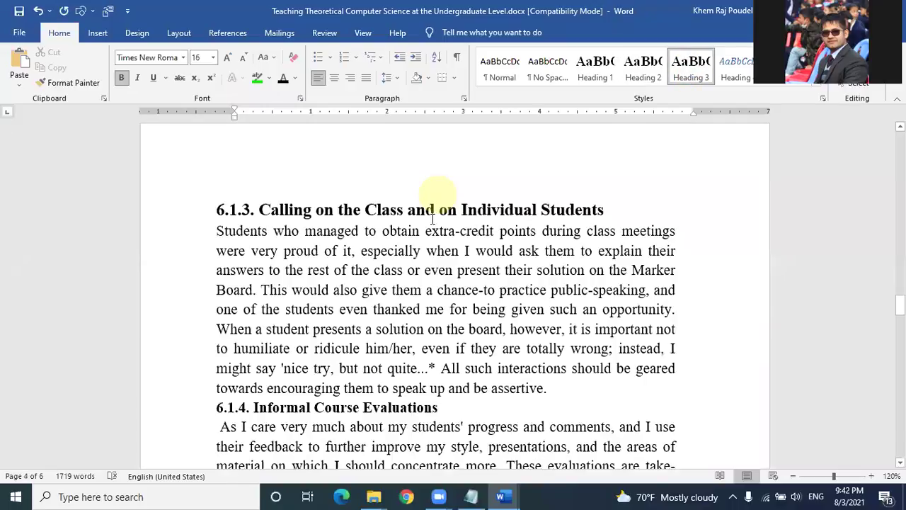
{"action": "left_click", "coordinate": [685, 69]}
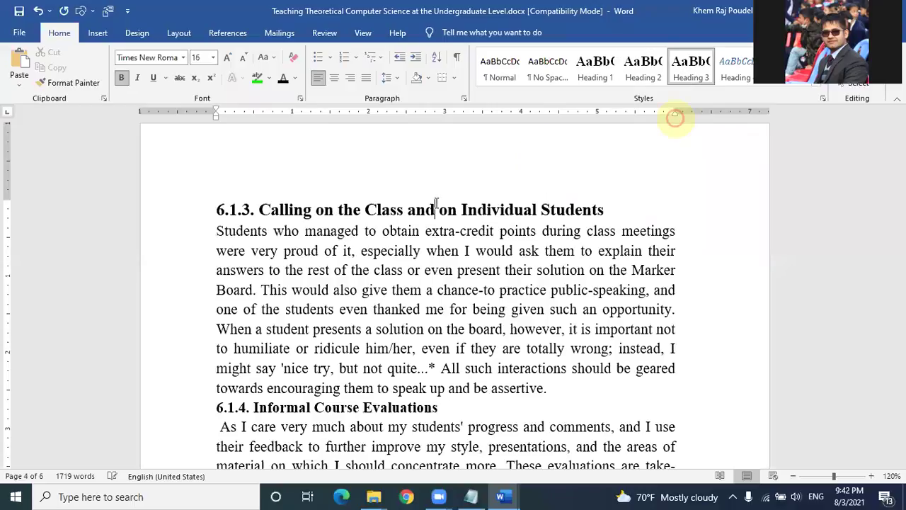
Step: Apply Heading 3 to the 6.1.5 and 6.1.8 Use of Internet headings
{"action": "scroll", "coordinate": [435, 209], "scroll_direction": "down", "scroll_amount": 2}
{"action": "scroll", "coordinate": [382, 352], "scroll_direction": "down", "scroll_amount": 3}
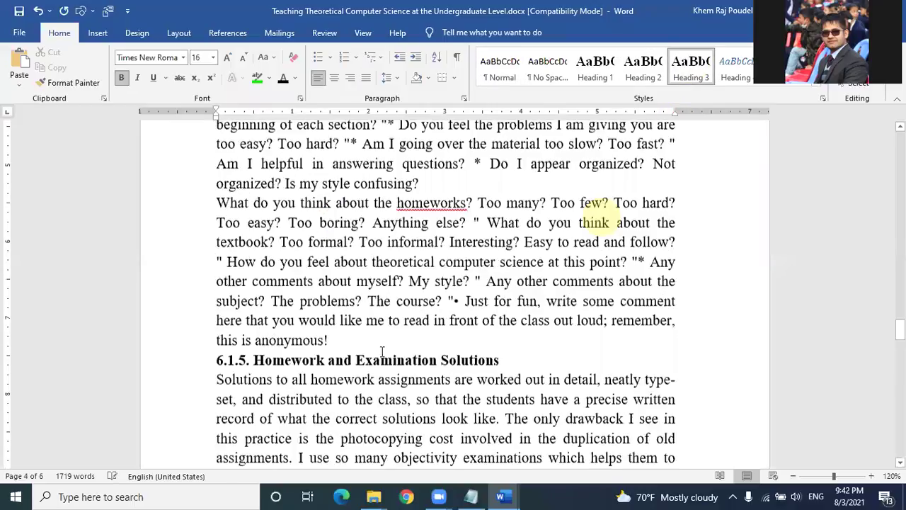
{"action": "left_click", "coordinate": [383, 351]}
{"action": "left_click", "coordinate": [691, 70]}
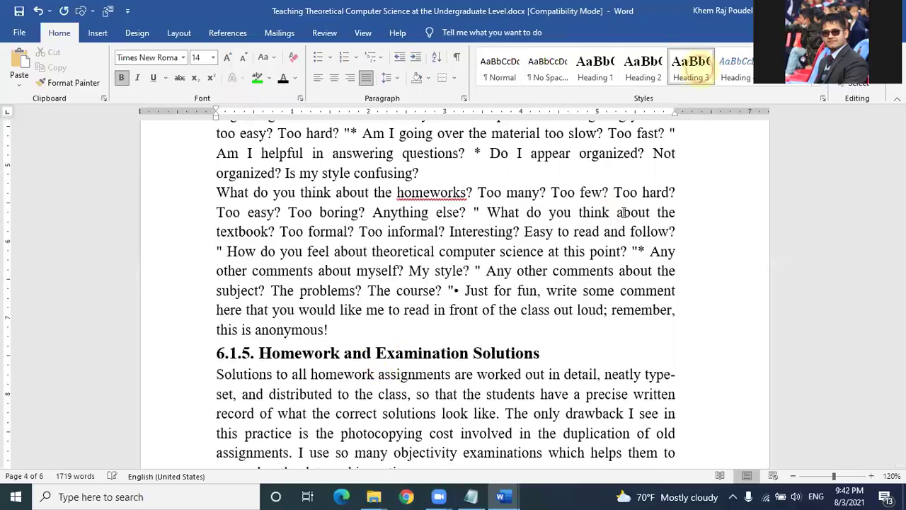
{"action": "scroll", "coordinate": [349, 361], "scroll_direction": "down", "scroll_amount": 3}
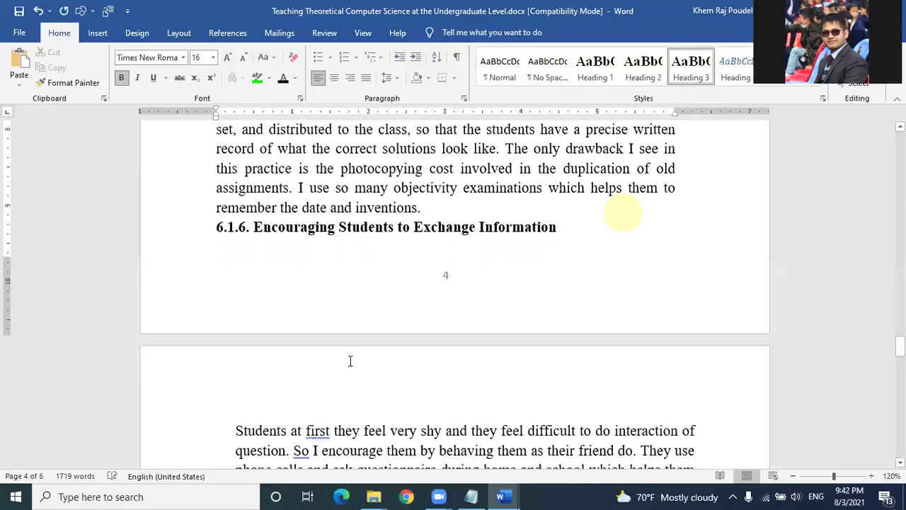
{"action": "scroll", "coordinate": [350, 361], "scroll_direction": "down", "scroll_amount": 2}
{"action": "left_click", "coordinate": [361, 362]}
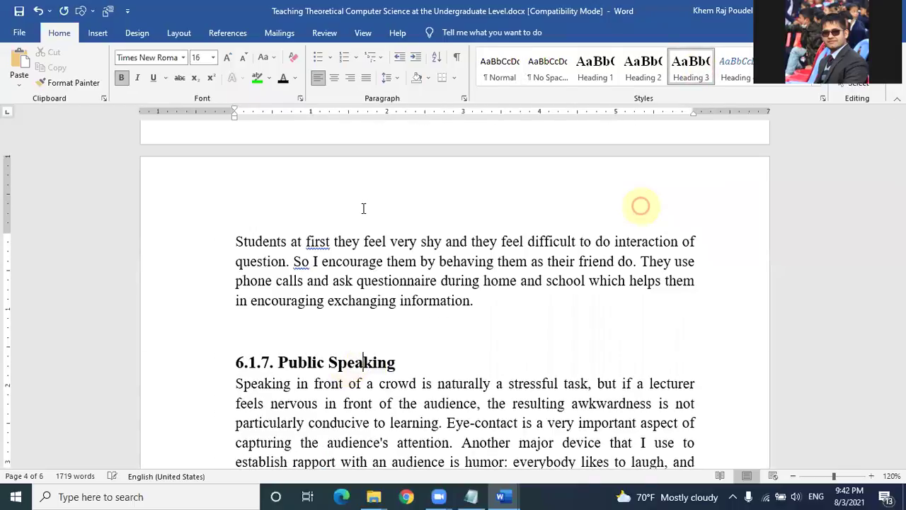
{"action": "scroll", "coordinate": [363, 208], "scroll_direction": "down", "scroll_amount": 10}
{"action": "left_click", "coordinate": [685, 63]}
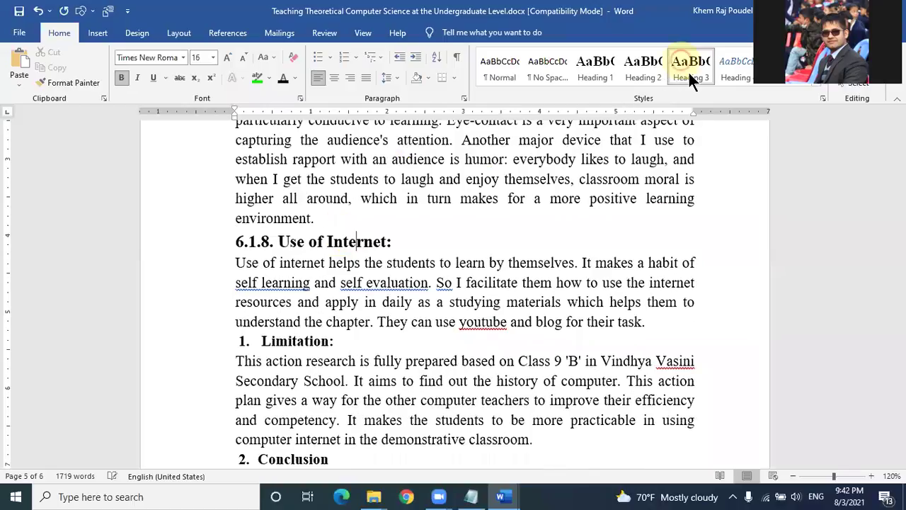
Step: Make Limitation a Heading 1 heading, then return to Background at the document start
{"action": "scroll", "coordinate": [304, 213], "scroll_direction": "down", "scroll_amount": 3}
{"action": "left_click", "coordinate": [304, 188]}
{"action": "left_click", "coordinate": [601, 77]}
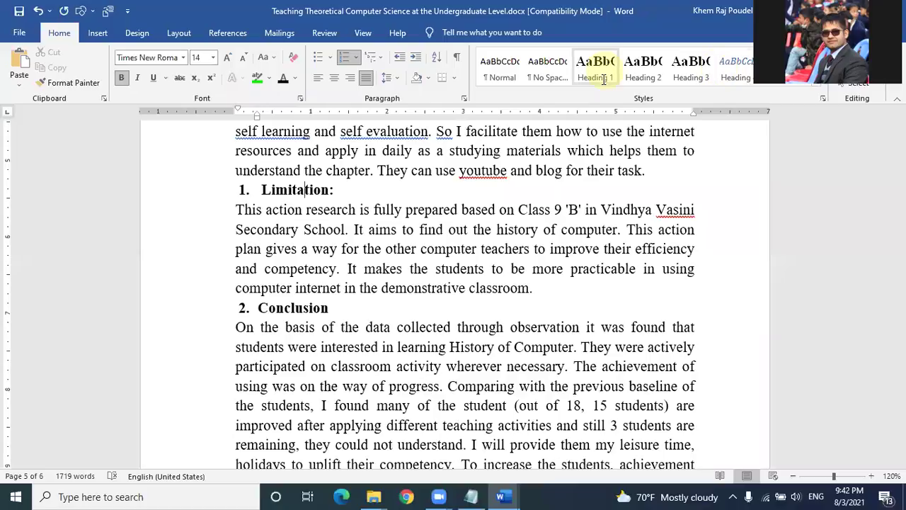
{"action": "left_click", "coordinate": [606, 70]}
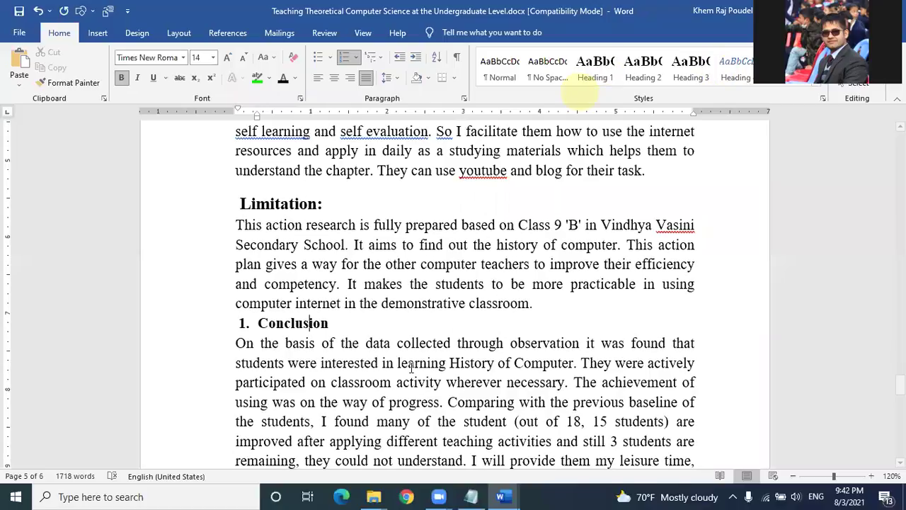
{"action": "scroll", "coordinate": [411, 368], "scroll_direction": "up", "scroll_amount": 12}
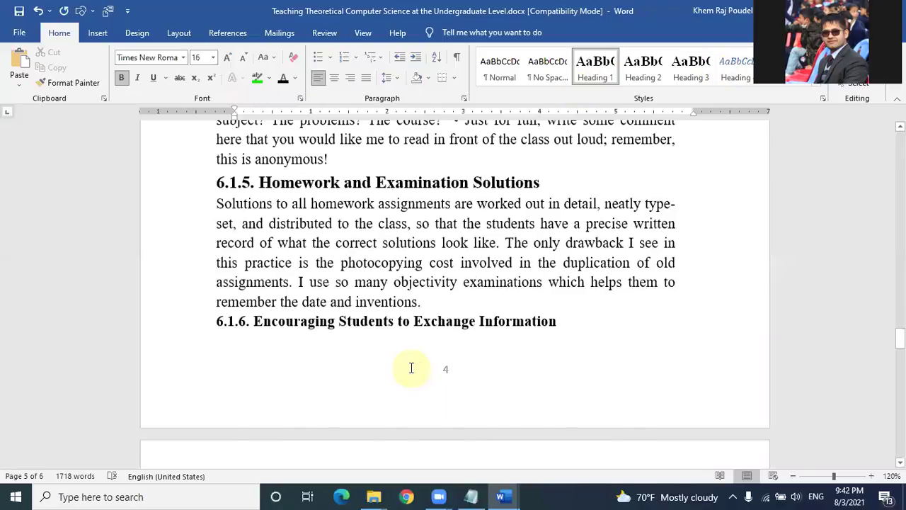
{"action": "scroll", "coordinate": [412, 368], "scroll_direction": "up", "scroll_amount": 10}
{"action": "scroll", "coordinate": [411, 368], "scroll_direction": "up", "scroll_amount": 10}
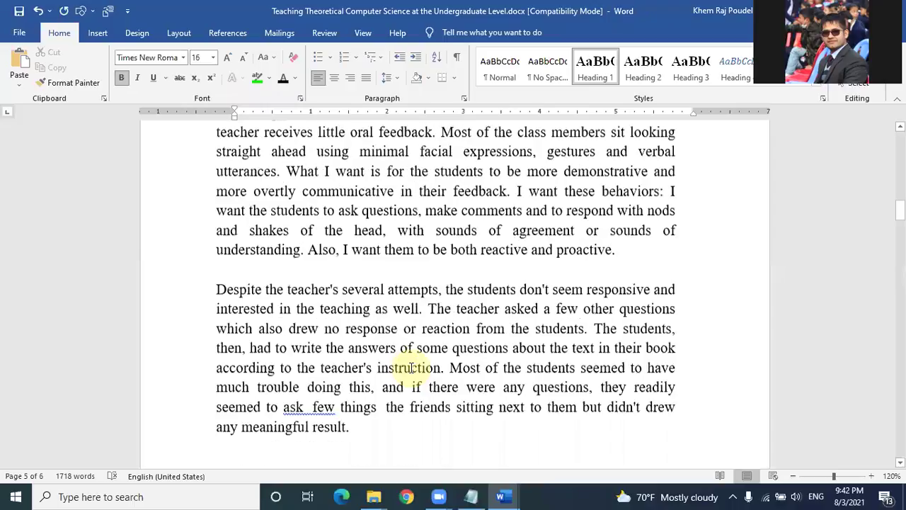
{"action": "key", "text": "ctrl+z"}
{"action": "scroll", "coordinate": [243, 313], "scroll_direction": "up", "scroll_amount": 4}
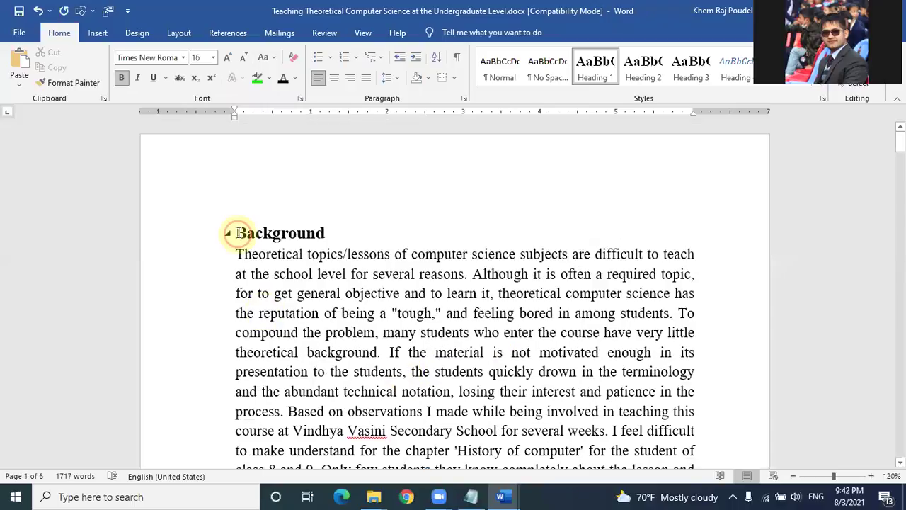
{"action": "left_click", "coordinate": [244, 198]}
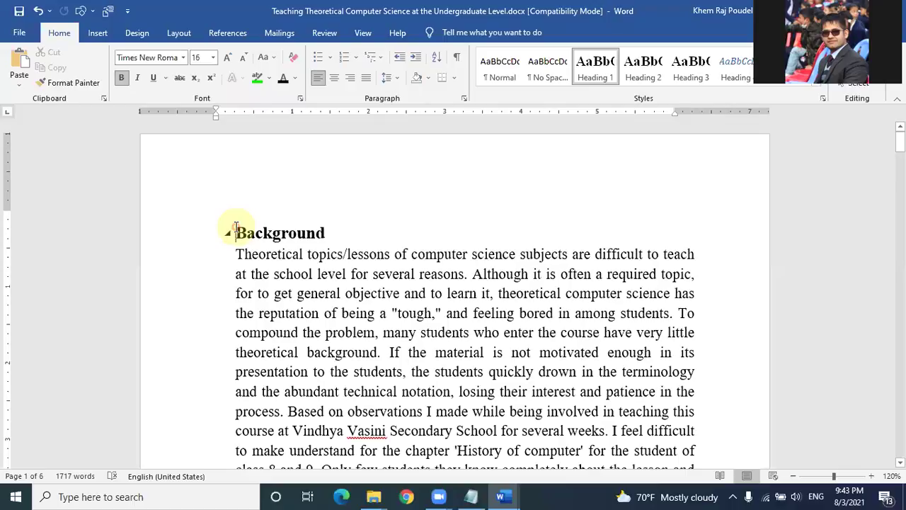
Step: Push Background onto a new page and type the note 'Ctrl + enter' on page 1
{"action": "key", "text": "ctrl+Return"}
{"action": "left_click", "coordinate": [314, 438]}
{"action": "scroll", "coordinate": [345, 398], "scroll_direction": "up", "scroll_amount": 8}
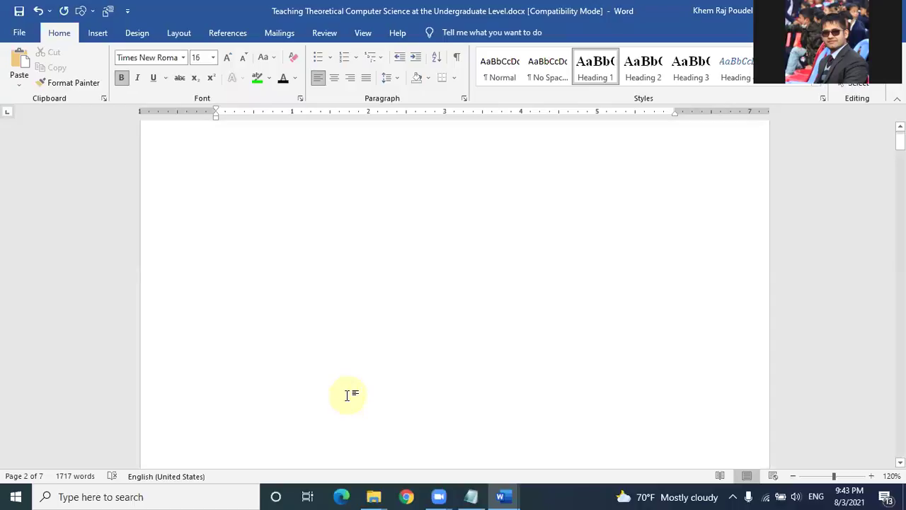
{"action": "left_click", "coordinate": [264, 196]}
{"action": "type", "text": "C"}
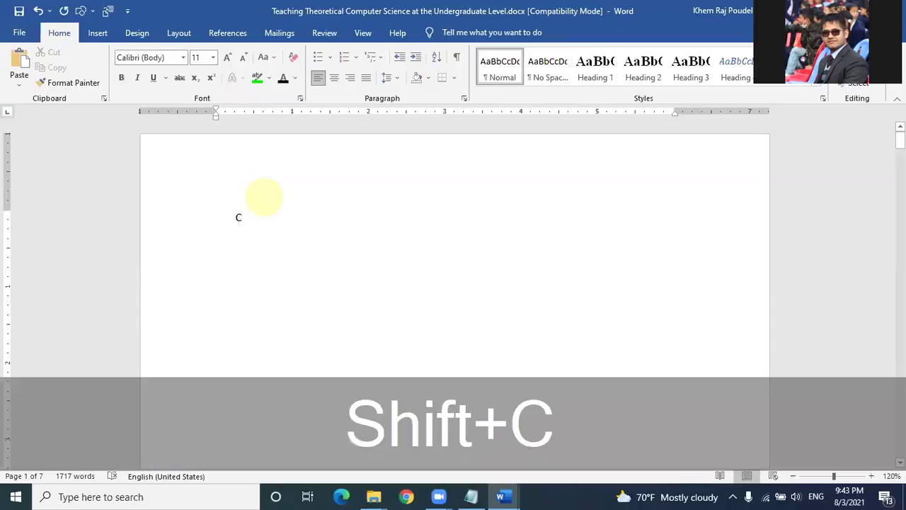
{"action": "type", "text": "trl "}
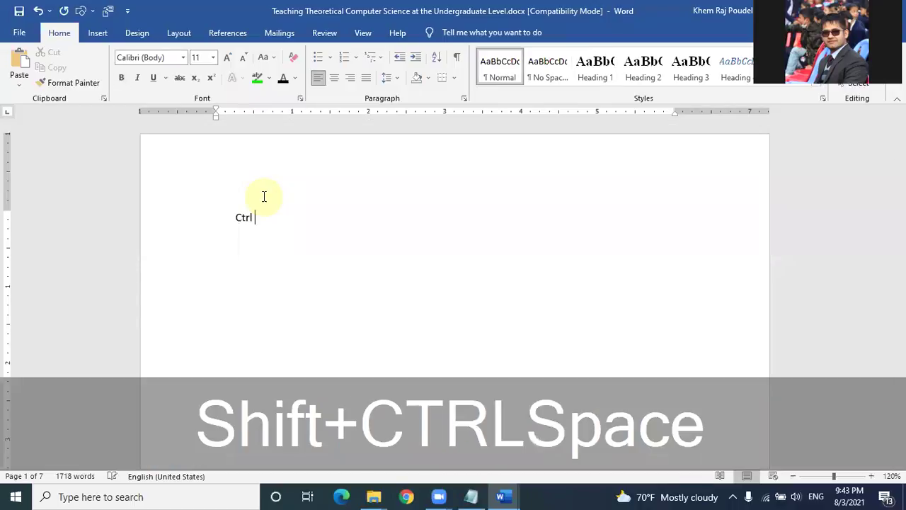
{"action": "type", "text": "+ ente"}
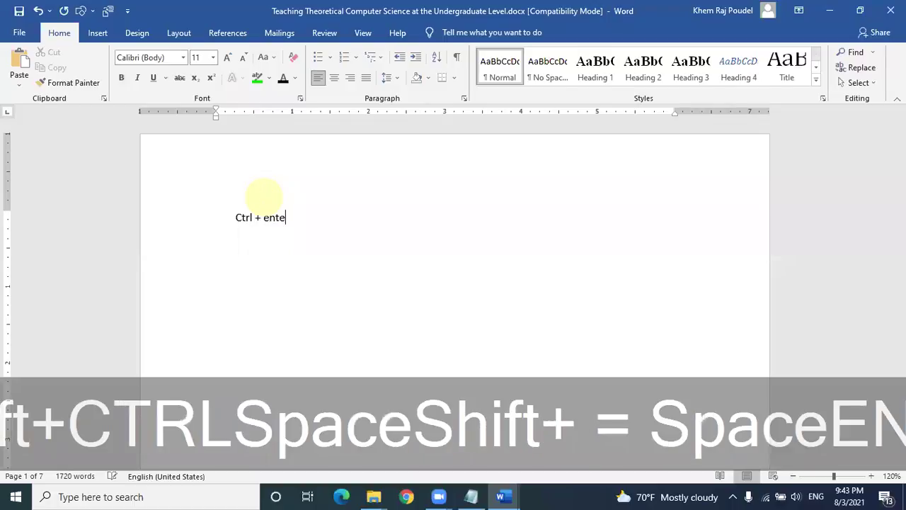
{"action": "type", "text": "r"}
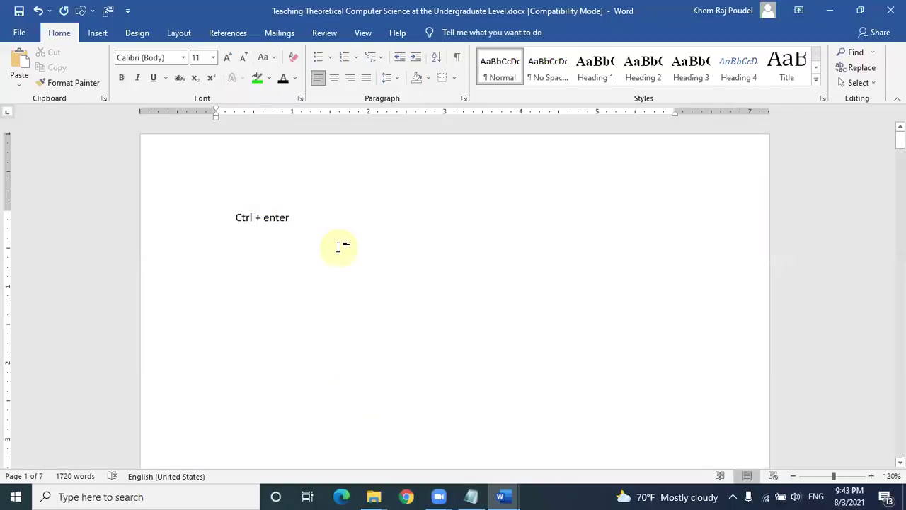
Step: Delete the partial 'Ctrl + enter' note and stray text from page 1
{"action": "scroll", "coordinate": [338, 247], "scroll_direction": "down", "scroll_amount": 3}
{"action": "scroll", "coordinate": [338, 246], "scroll_direction": "down", "scroll_amount": 10}
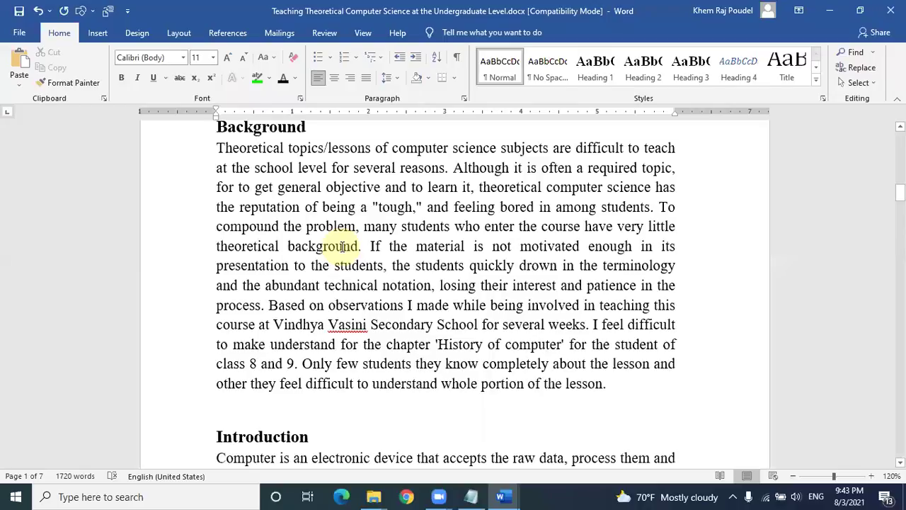
{"action": "scroll", "coordinate": [341, 245], "scroll_direction": "up", "scroll_amount": 5}
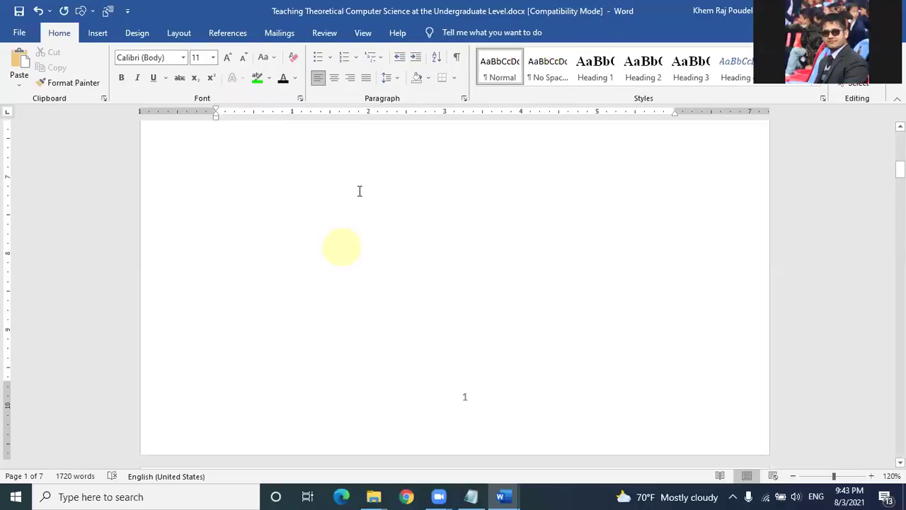
{"action": "scroll", "coordinate": [366, 225], "scroll_direction": "up", "scroll_amount": 8}
{"action": "key", "text": "BackSpace"}
{"action": "key", "text": "BackSpace"}
{"action": "key", "text": "BackSpace"}
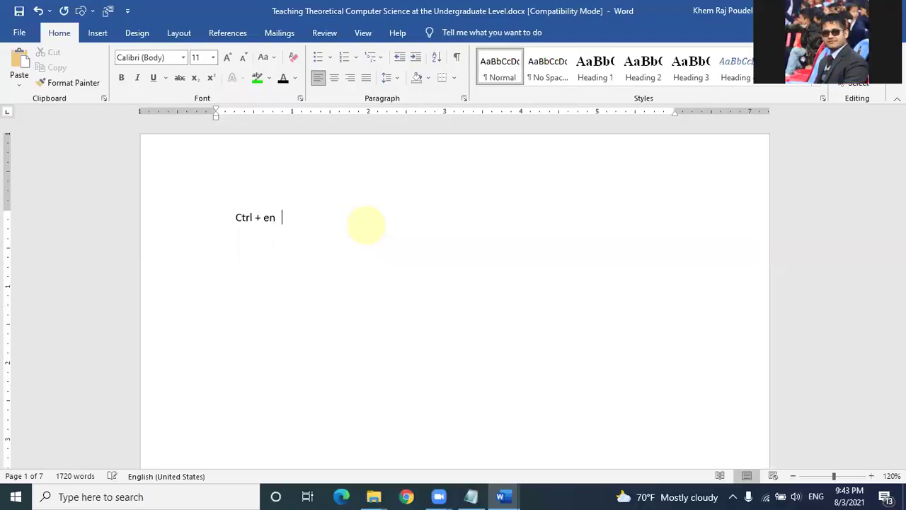
{"action": "key", "text": "BackSpace"}
{"action": "key", "text": "BackSpace"}
{"action": "key", "text": "BackSpace"}
{"action": "key", "text": "BackSpace"}
{"action": "key", "text": "BackSpace"}
{"action": "key", "text": "BackSpace"}
{"action": "key", "text": "BackSpace"}
{"action": "key", "text": "BackSpace"}
{"action": "key", "text": "BackSpace"}
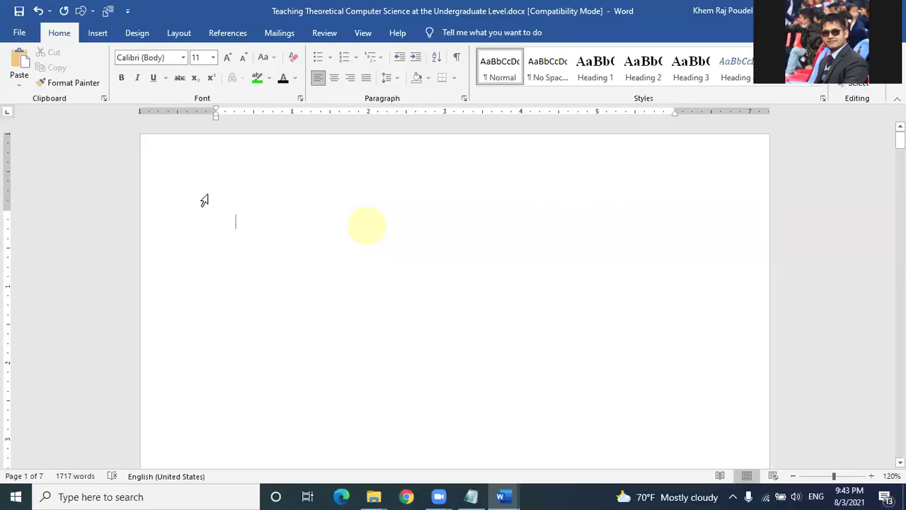
Step: Replace the old page break with a new one so Background starts the next page
{"action": "double_click", "coordinate": [237, 227]}
{"action": "left_click", "coordinate": [237, 227]}
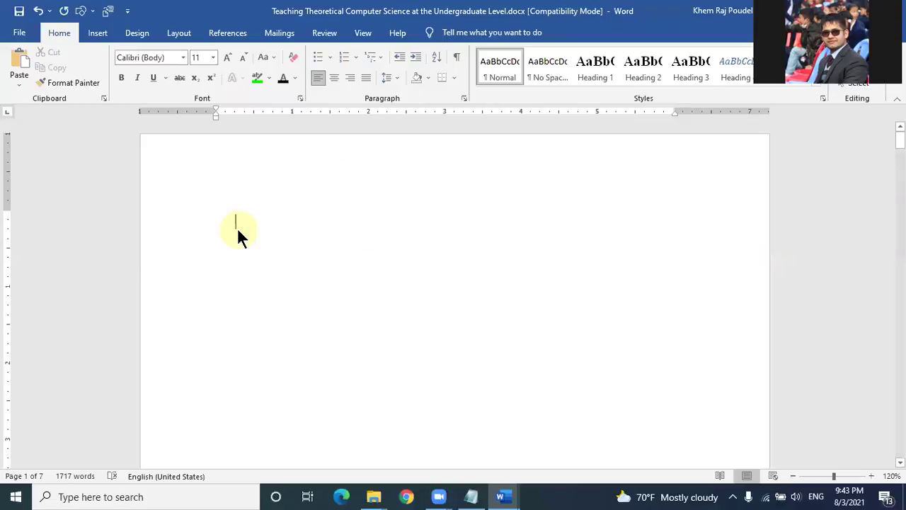
{"action": "key", "text": "Delete"}
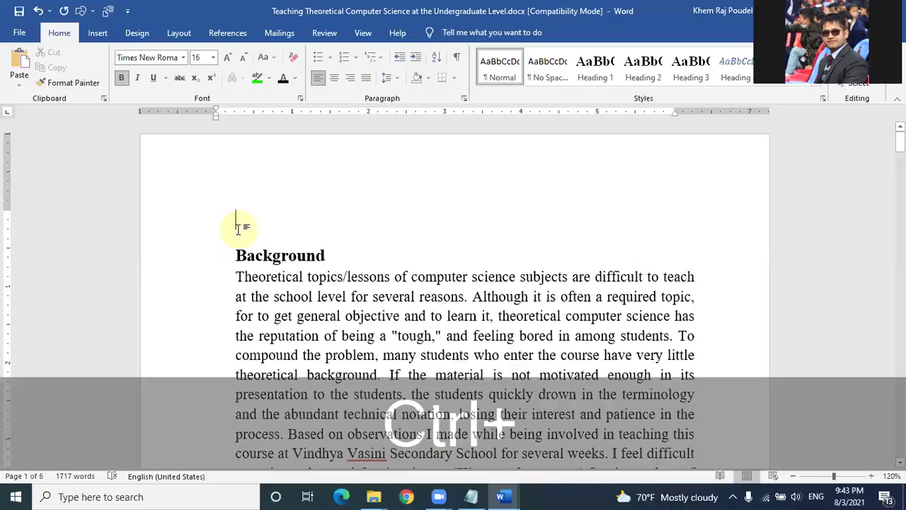
{"action": "key", "text": "ctrl+Return"}
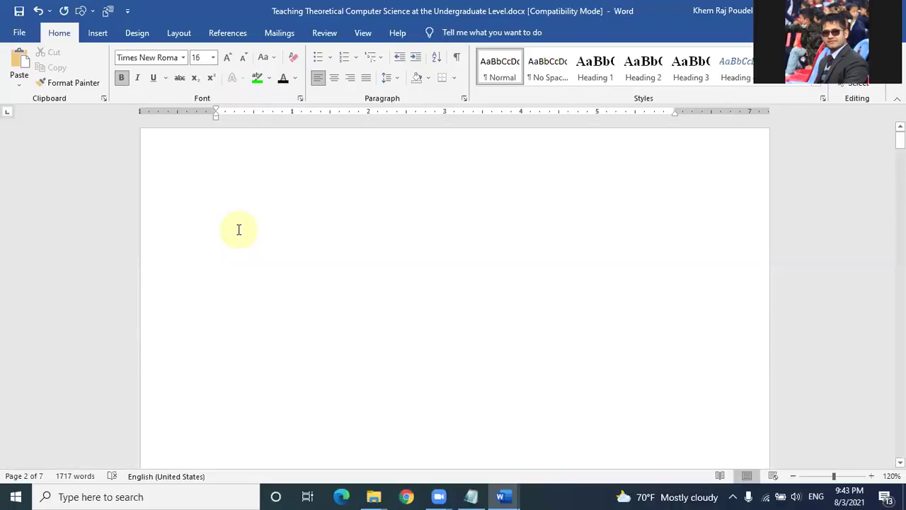
{"action": "scroll", "coordinate": [239, 229], "scroll_direction": "up", "scroll_amount": 1}
{"action": "left_click", "coordinate": [244, 204]}
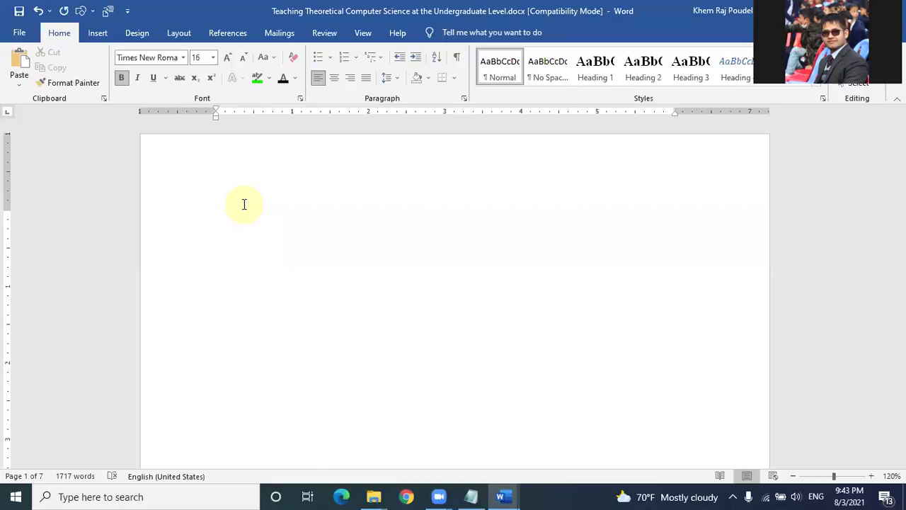
Step: Type the centred title lines 'An action research', 'on', '"Teaching theoretical computer science at the Undergraduate level"'
{"action": "key", "text": "ctrl+e"}
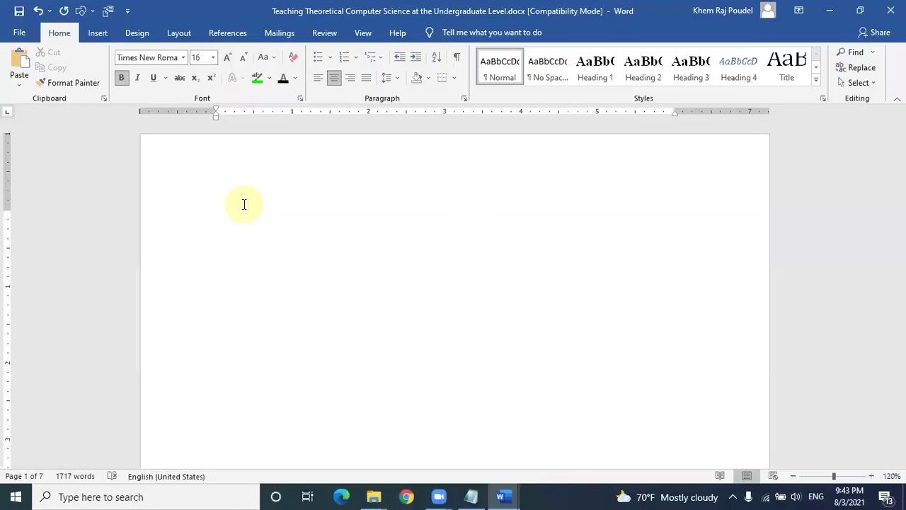
{"action": "type", "text": "An action reser"}
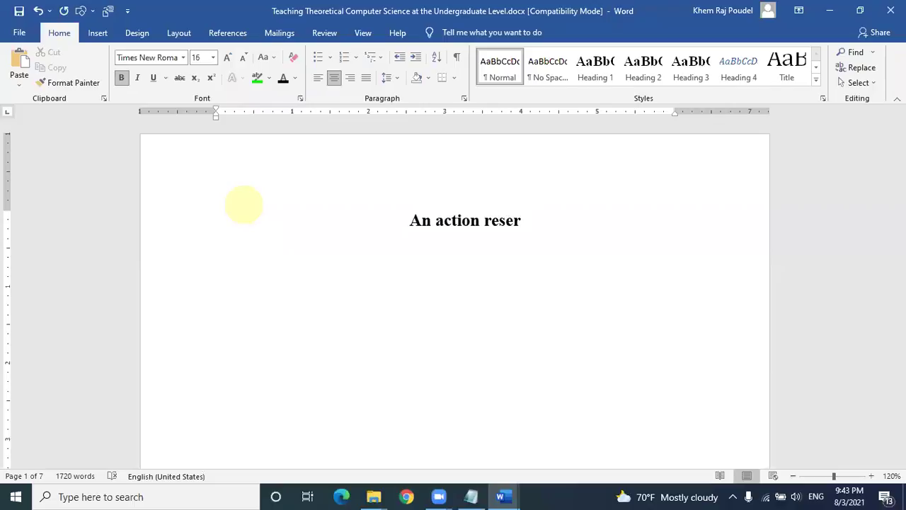
{"action": "key", "text": "BackSpace"}
{"action": "type", "text": "arch"}
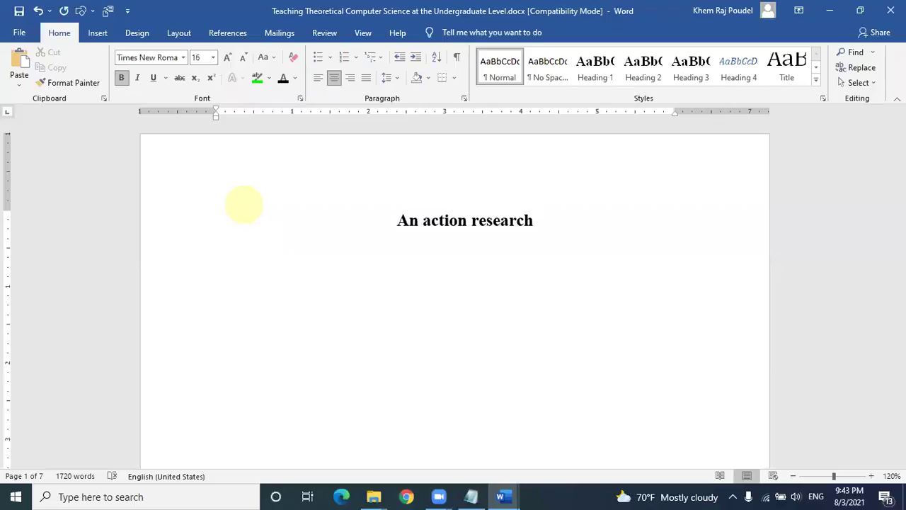
{"action": "key", "text": "Return"}
{"action": "type", "text": "on"}
{"action": "key", "text": "Return"}
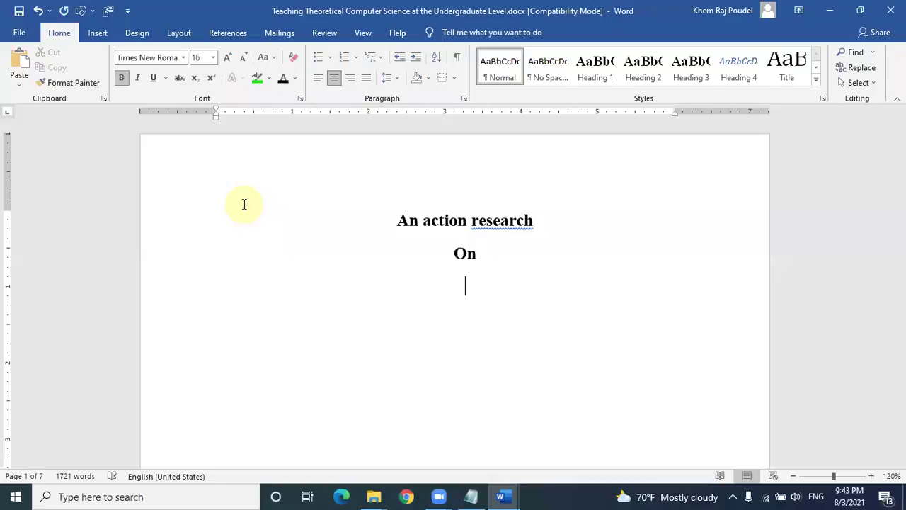
{"action": "type", "text": "\"Teachin"}
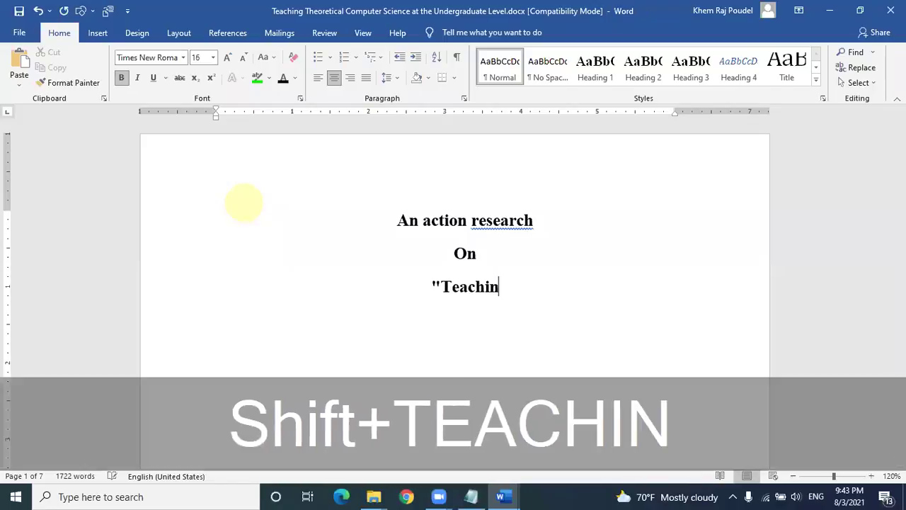
{"action": "type", "text": "g theori"}
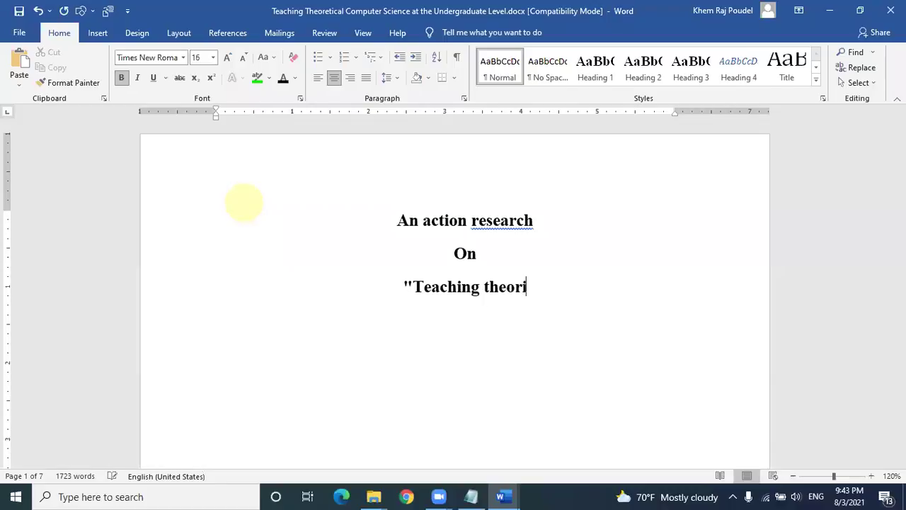
{"action": "key", "text": "BackSpace"}
{"action": "type", "text": "et"}
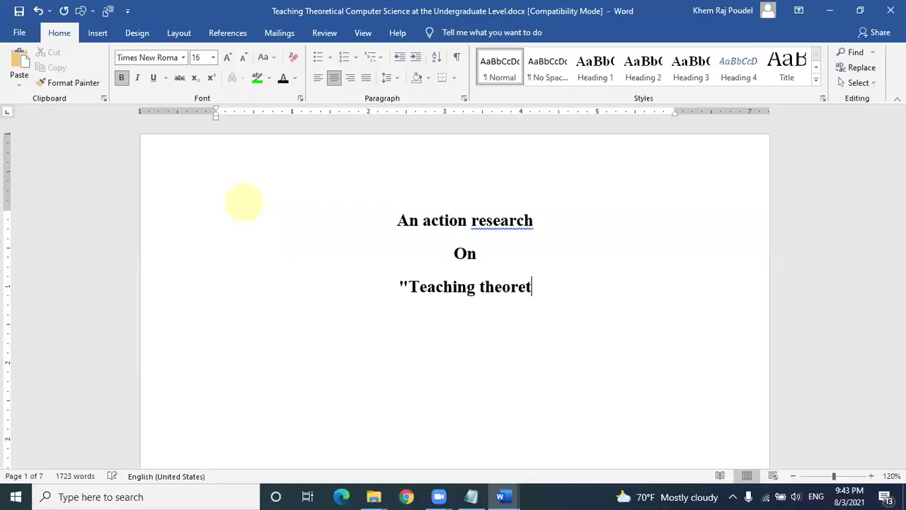
{"action": "type", "text": "ical comput"}
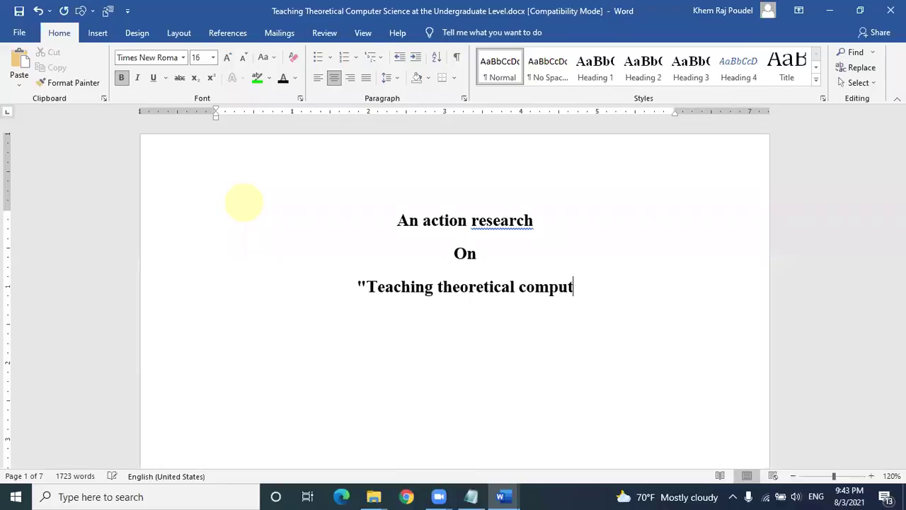
{"action": "type", "text": "er science at the "}
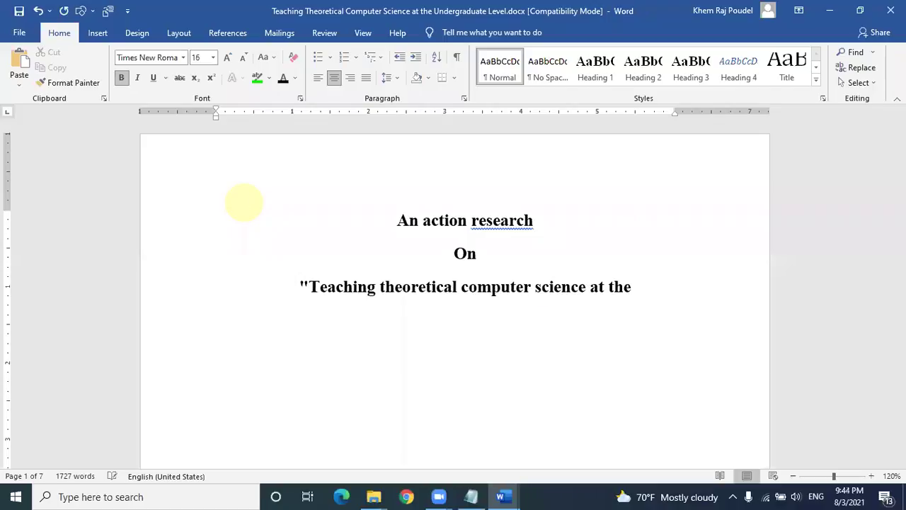
{"action": "type", "text": "Undergraduate level"}
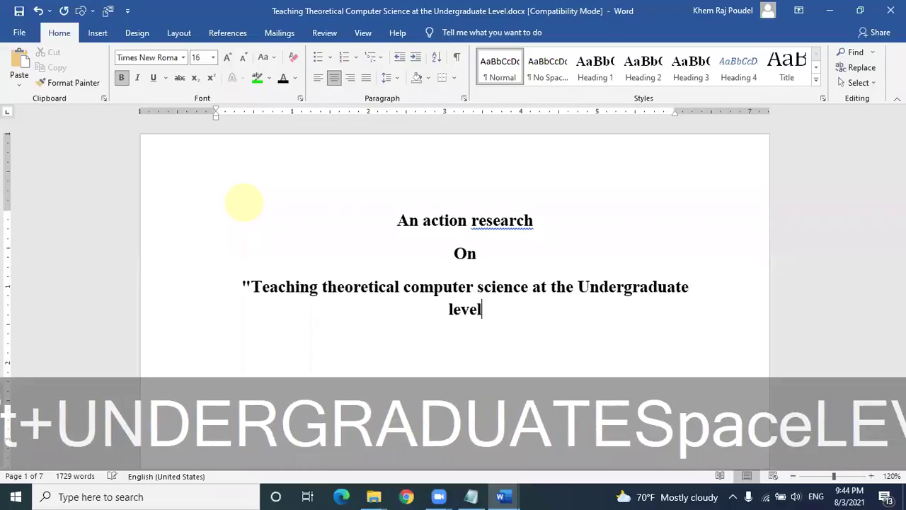
{"action": "type", "text": "\""}
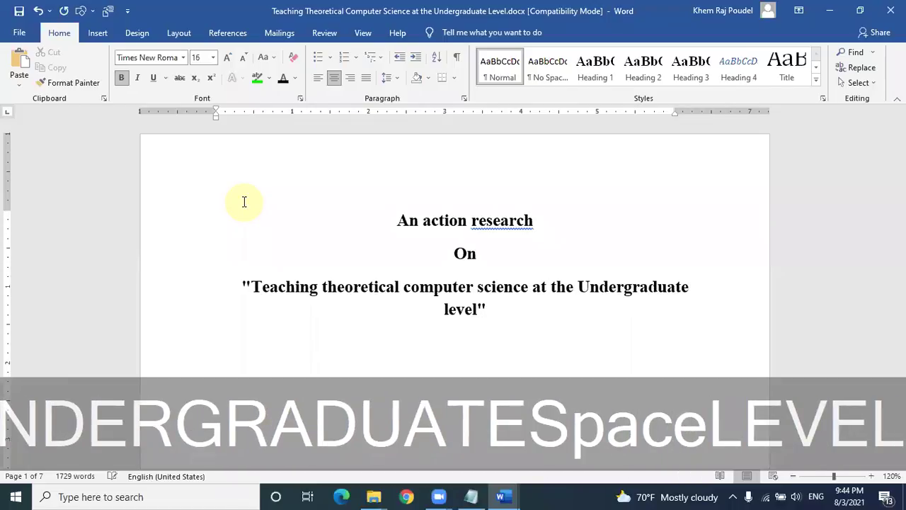
{"action": "key", "text": "Return"}
{"action": "key", "text": "Return"}
{"action": "key", "text": "Return"}
{"action": "key", "text": "Return"}
{"action": "key", "text": "Return"}
{"action": "key", "text": "Return"}
{"action": "key", "text": "Return"}
{"action": "key", "text": "Return"}
Step: Type 'Submitted by:' with the author's name on the line below
{"action": "type", "text": "Sub"}
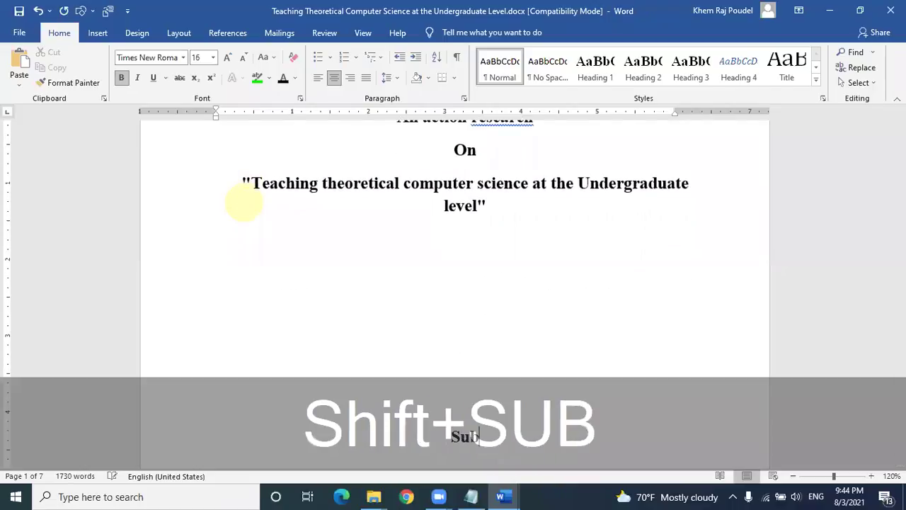
{"action": "type", "text": "mit"}
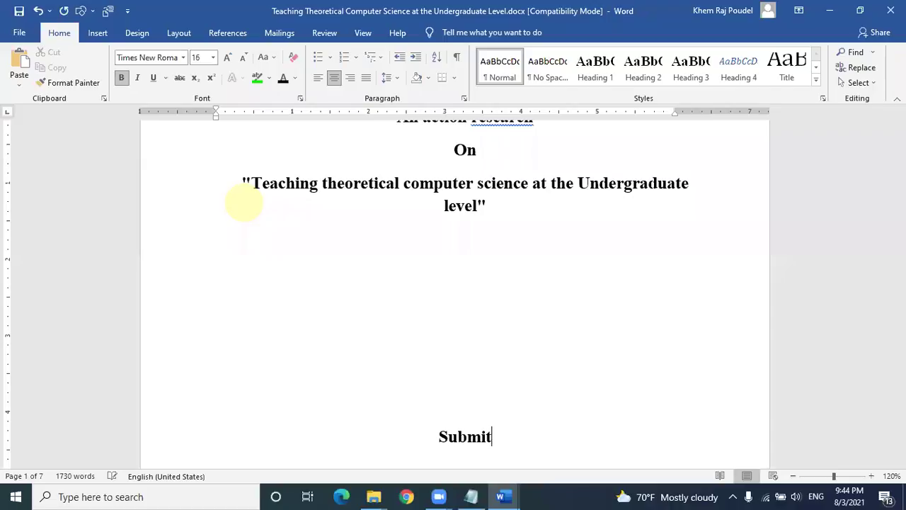
{"action": "type", "text": "ted by"}
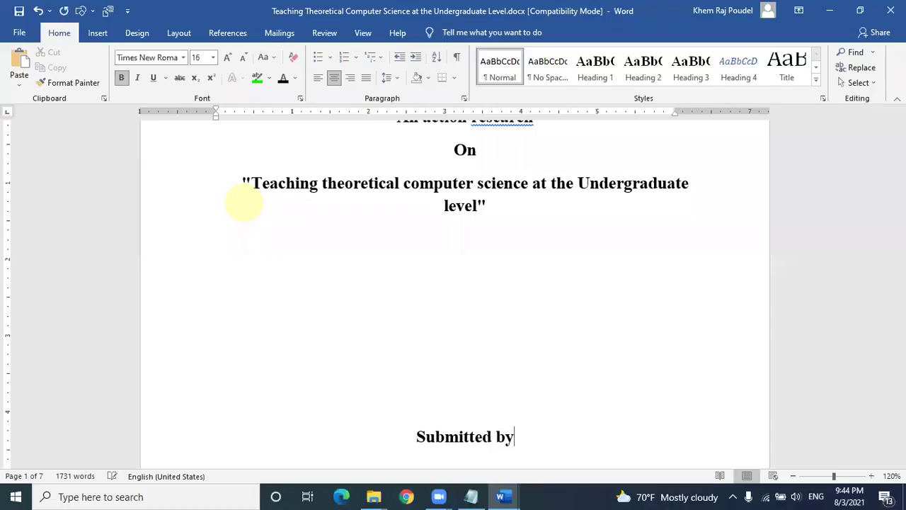
{"action": "type", "text": ":"}
{"action": "key", "text": "Return"}
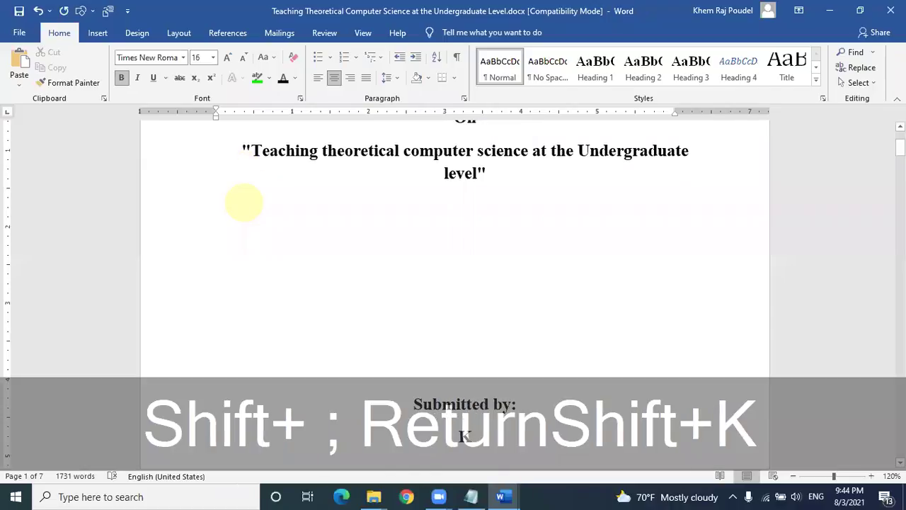
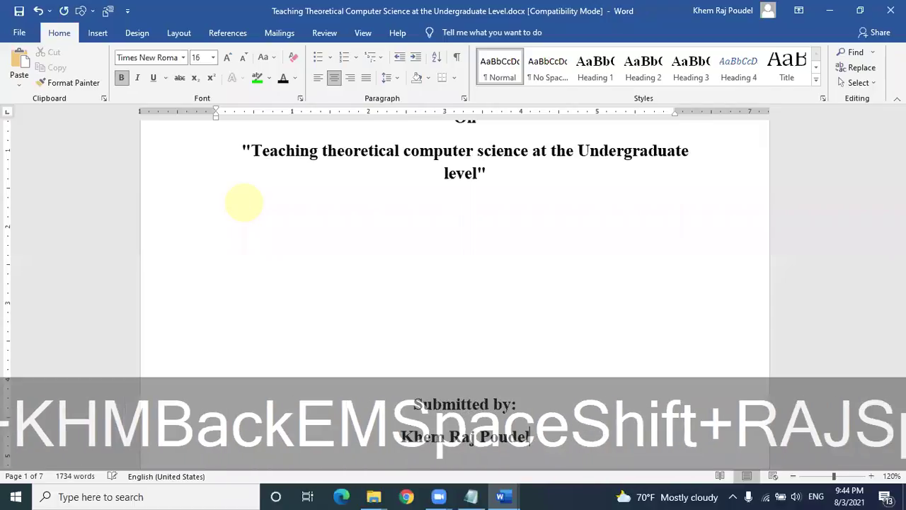
Step: Add 'submitted to:' below the author's name, followed by the school name
{"action": "scroll", "coordinate": [401, 290], "scroll_direction": "down", "scroll_amount": 4}
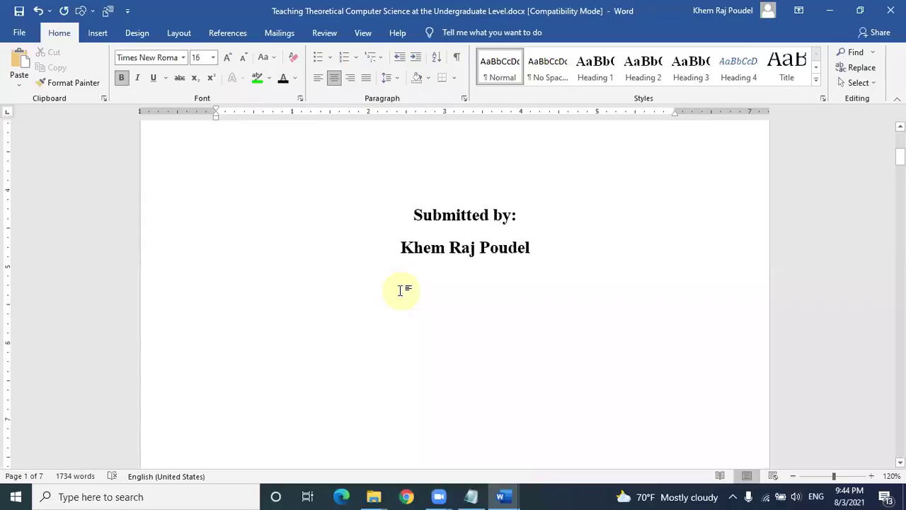
{"action": "left_click", "coordinate": [401, 290]}
{"action": "key", "text": "Return"}
{"action": "type", "text": "submitted to"}
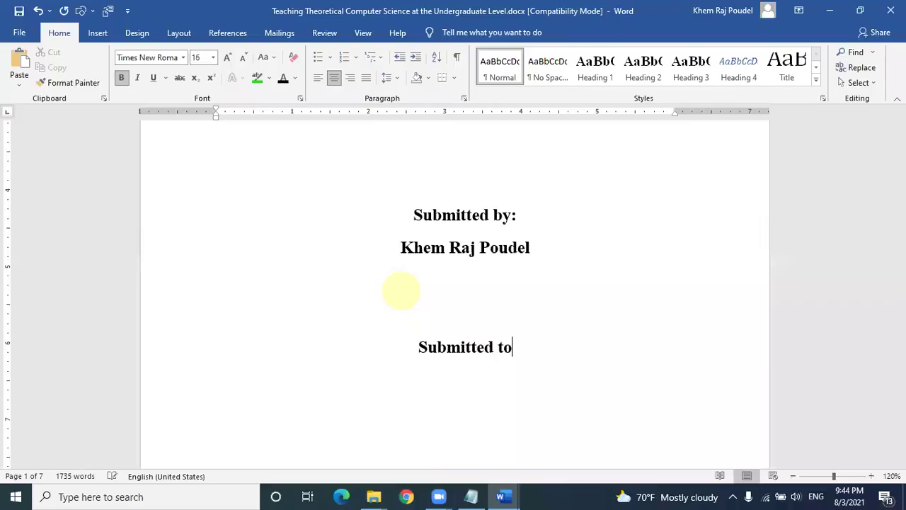
{"action": "type", "text": ":"}
{"action": "key", "text": "Return"}
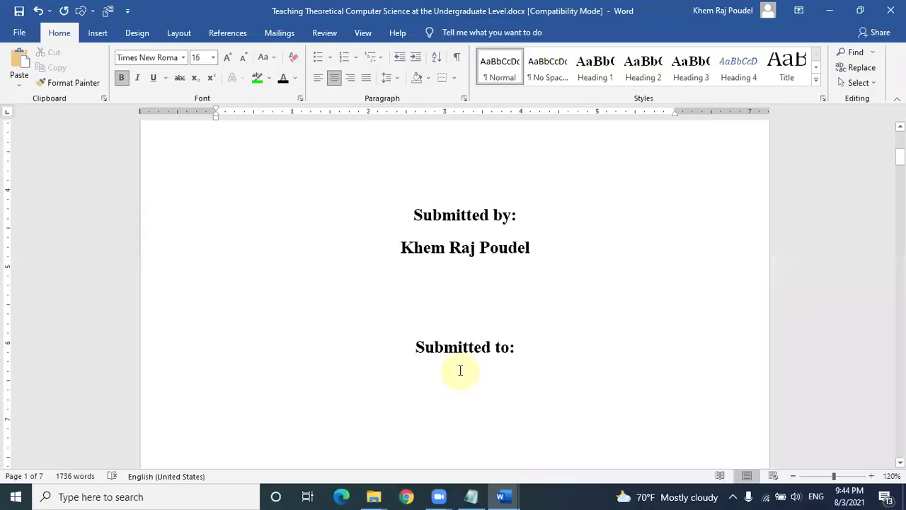
{"action": "type", "text": "V"}
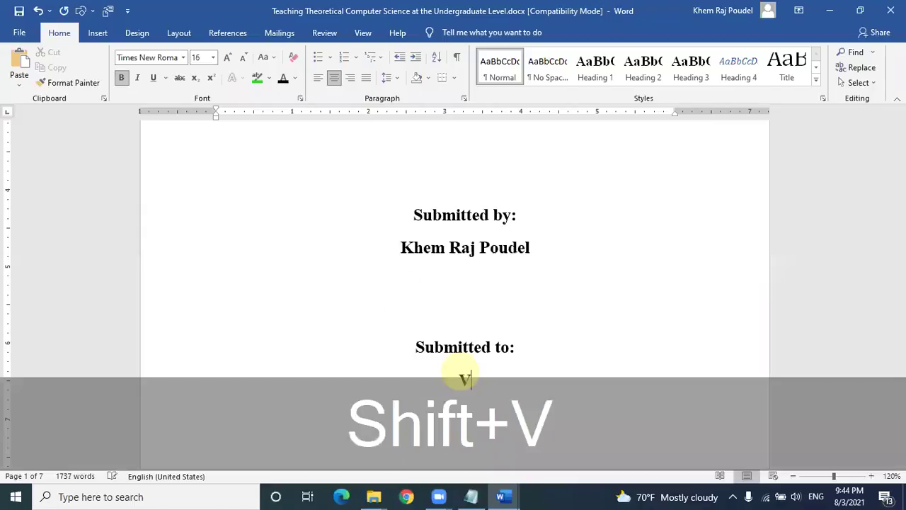
{"action": "type", "text": "indhya vasi"}
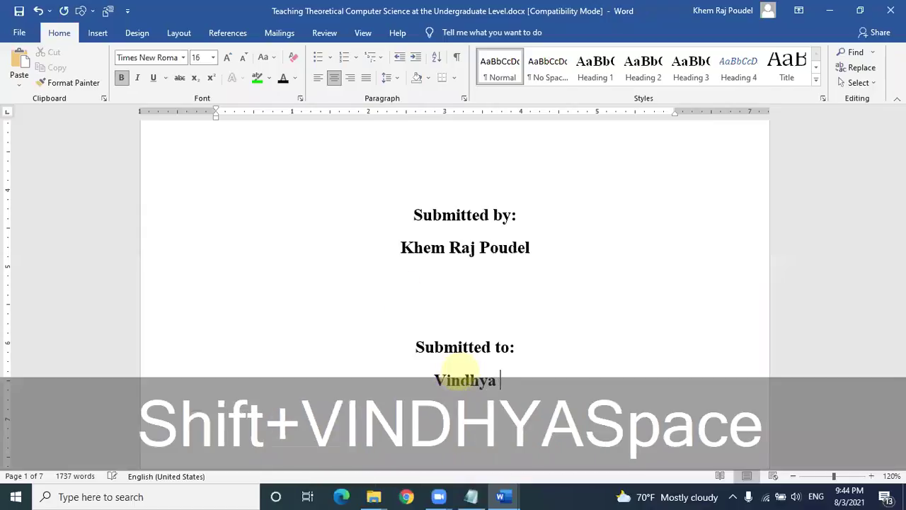
{"action": "key", "text": "BackSpace"}
{"action": "key", "text": "BackSpace"}
{"action": "key", "text": "BackSpace"}
{"action": "key", "text": "BackSpace"}
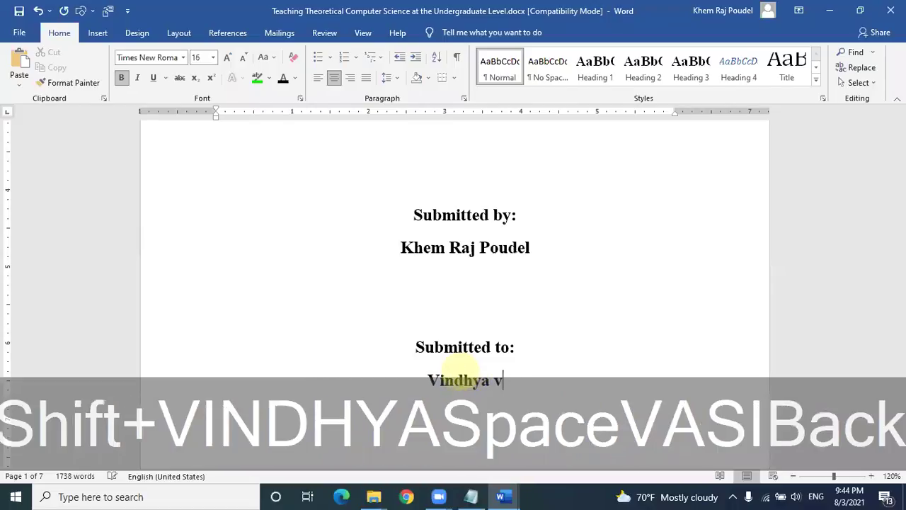
{"action": "type", "text": "C"}
{"action": "key", "text": "BackSpace"}
{"action": "type", "text": "V"}
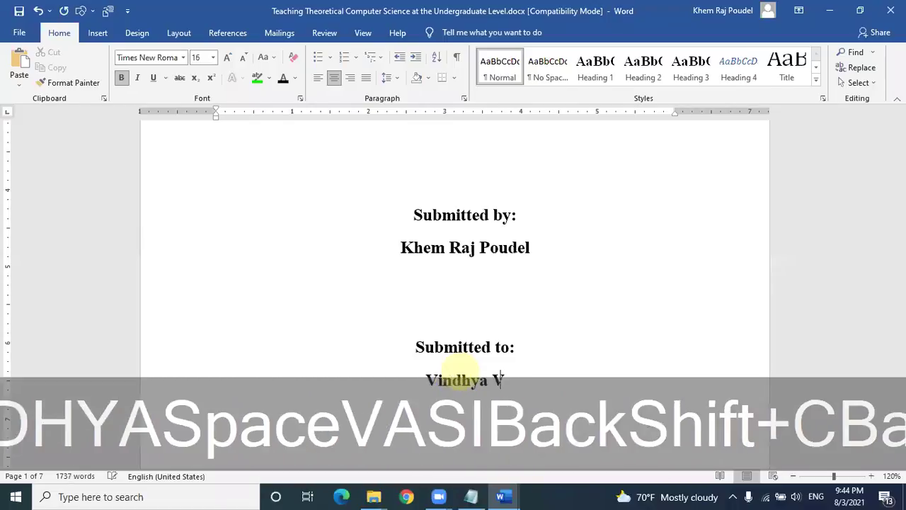
{"action": "type", "text": "asini Seco"}
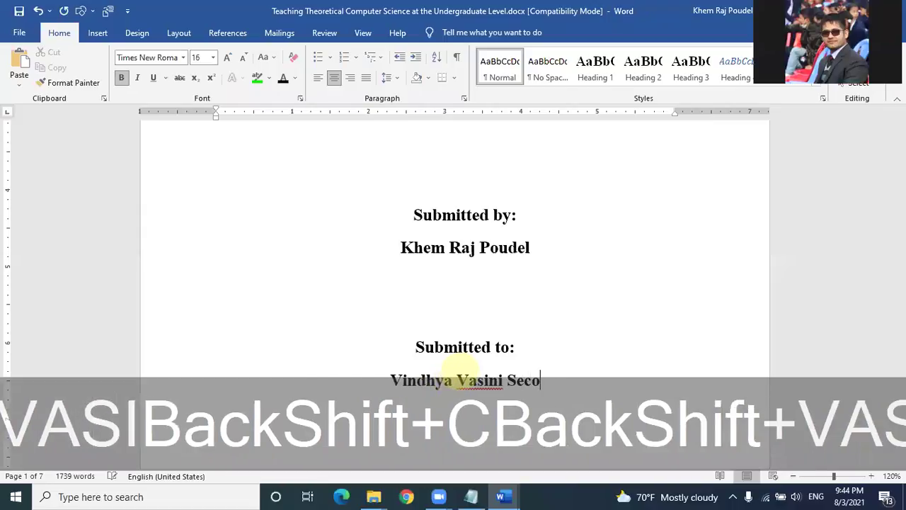
{"action": "type", "text": "ndary school"}
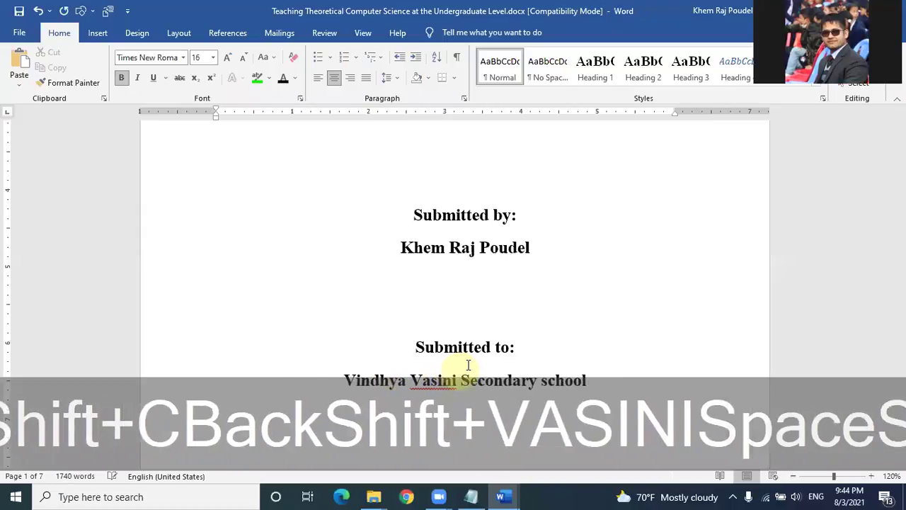
Step: Insert a blank line above 'Submitted to:' to start lowering it
{"action": "scroll", "coordinate": [468, 364], "scroll_direction": "up", "scroll_amount": 8}
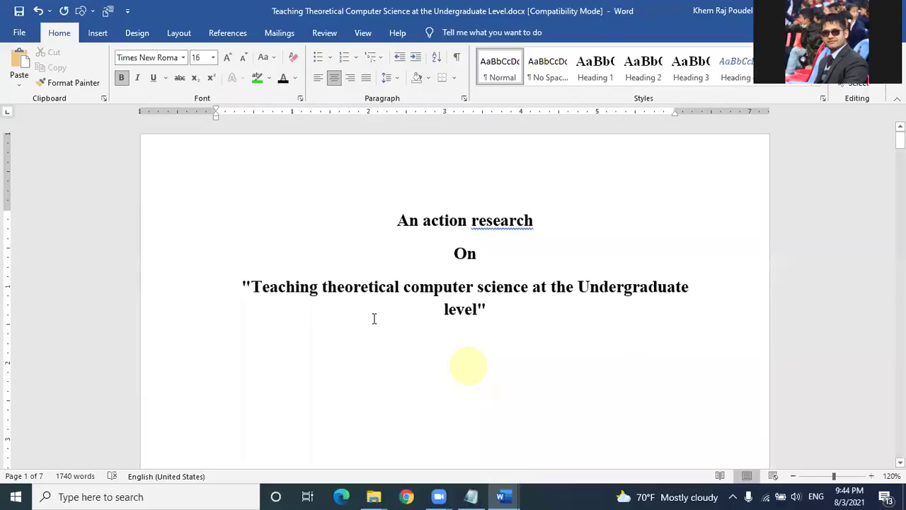
{"action": "left_click", "coordinate": [386, 222]}
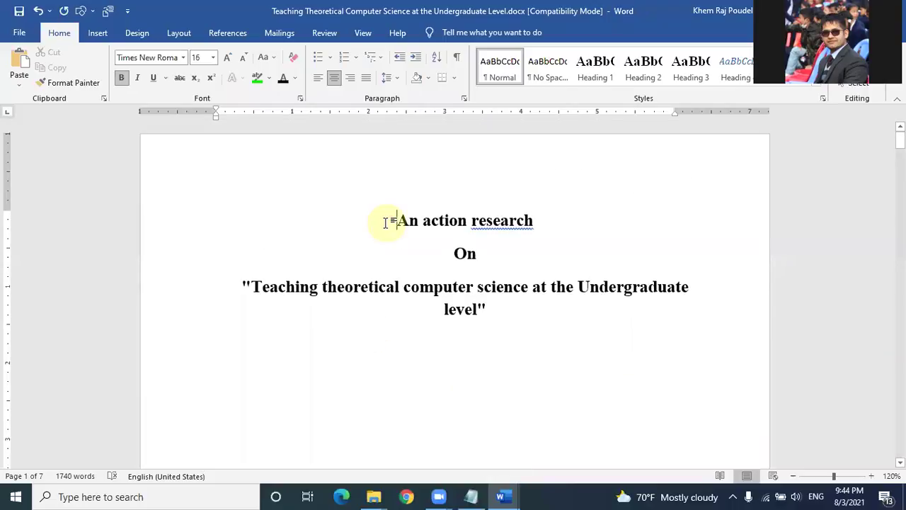
{"action": "scroll", "coordinate": [386, 223], "scroll_direction": "down", "scroll_amount": 10}
{"action": "scroll", "coordinate": [387, 223], "scroll_direction": "up", "scroll_amount": 8}
{"action": "scroll", "coordinate": [418, 254], "scroll_direction": "up", "scroll_amount": 1}
{"action": "scroll", "coordinate": [425, 271], "scroll_direction": "down", "scroll_amount": 10}
{"action": "left_click", "coordinate": [412, 193]}
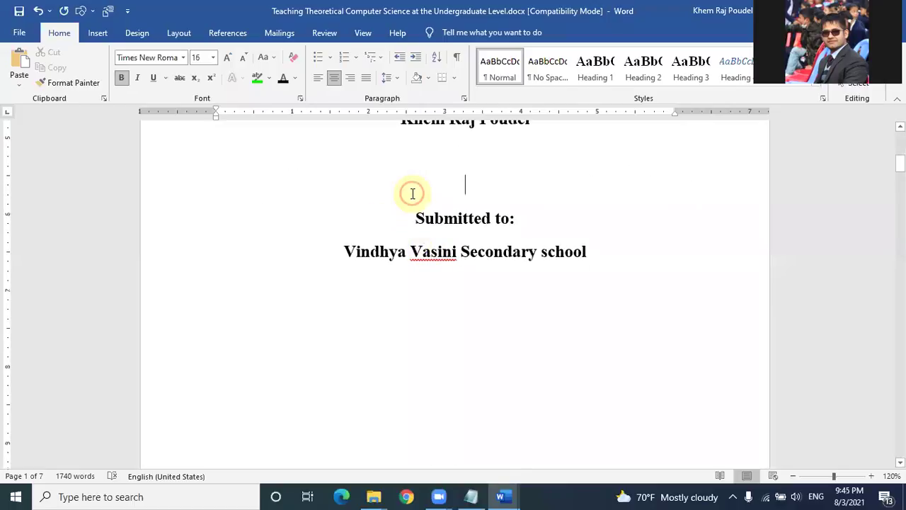
{"action": "key", "text": "Return"}
{"action": "key", "text": "Return"}
{"action": "key", "text": "Return"}
Step: Add more blank lines above 'Submitted to:', checking the cover at reduced zoom
{"action": "scroll", "coordinate": [412, 194], "scroll_direction": "up", "scroll_amount": 1}
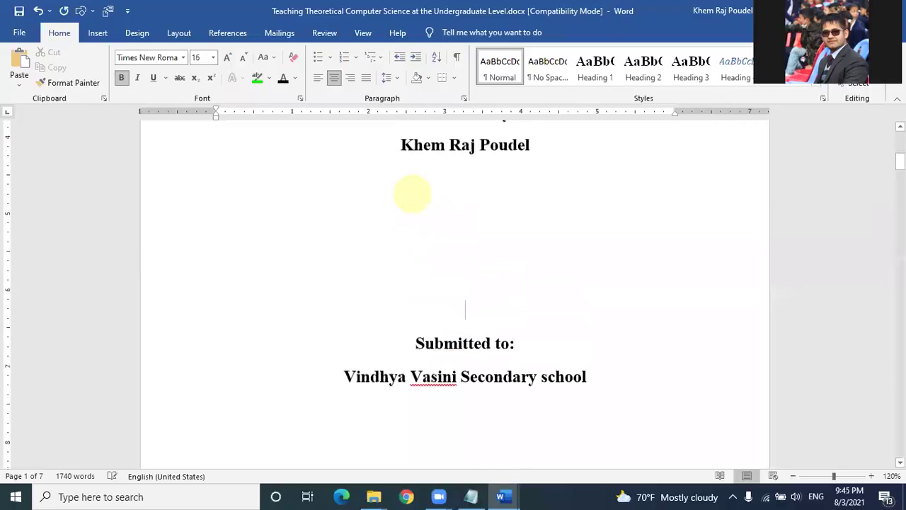
{"action": "scroll", "coordinate": [413, 193], "scroll_direction": "up", "scroll_amount": 5}
{"action": "scroll", "coordinate": [435, 222], "scroll_direction": "down", "scroll_amount": 9}
{"action": "scroll", "coordinate": [439, 225], "scroll_direction": "down", "scroll_amount": 1}
{"action": "scroll", "coordinate": [439, 227], "scroll_direction": "up", "scroll_amount": 4}
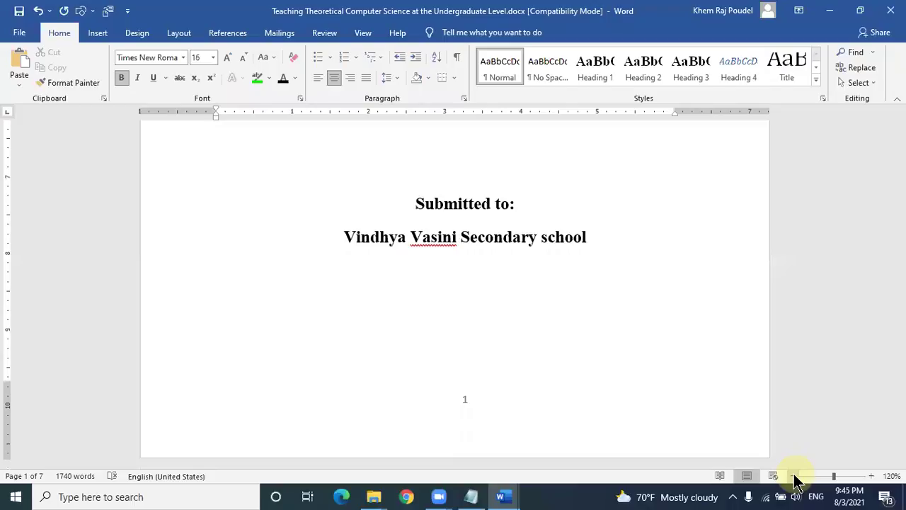
{"action": "scroll", "coordinate": [722, 404], "scroll_direction": "down", "scroll_amount": 6, "text": "ctrl"}
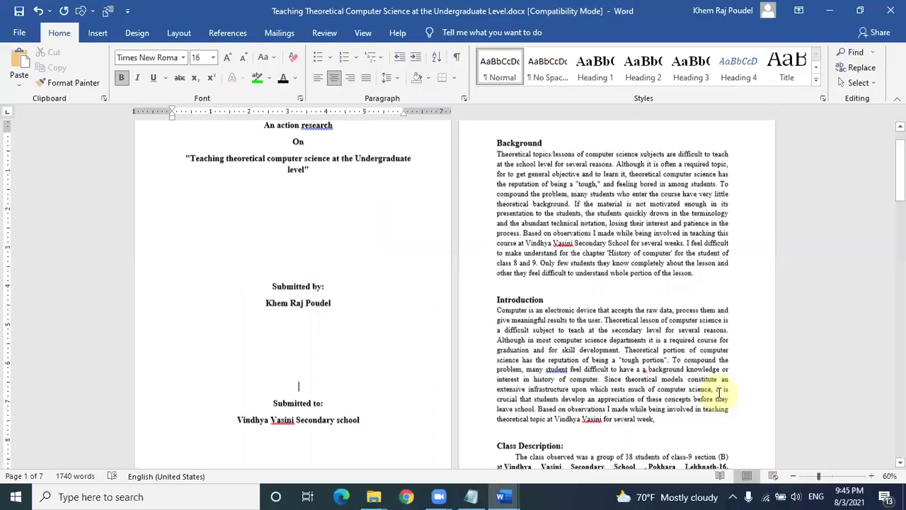
{"action": "scroll", "coordinate": [308, 294], "scroll_direction": "down", "scroll_amount": 2}
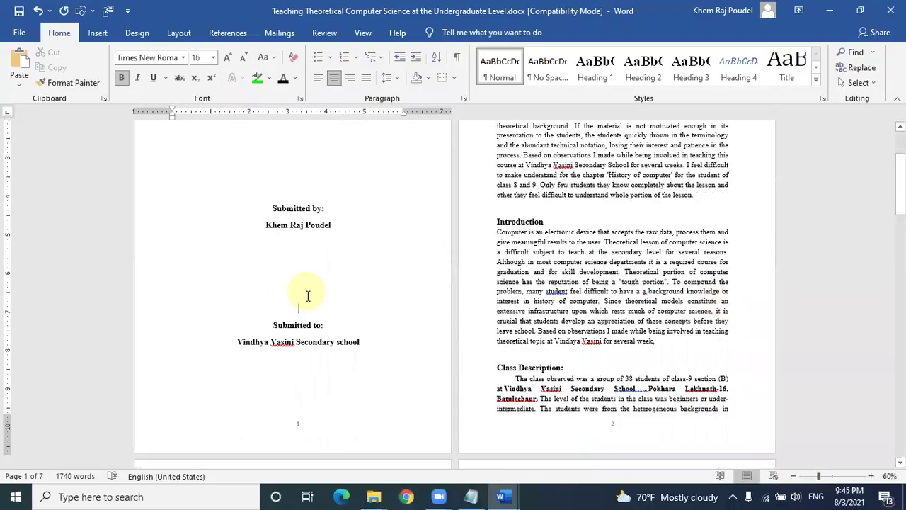
{"action": "key", "text": "Return"}
{"action": "key", "text": "Return"}
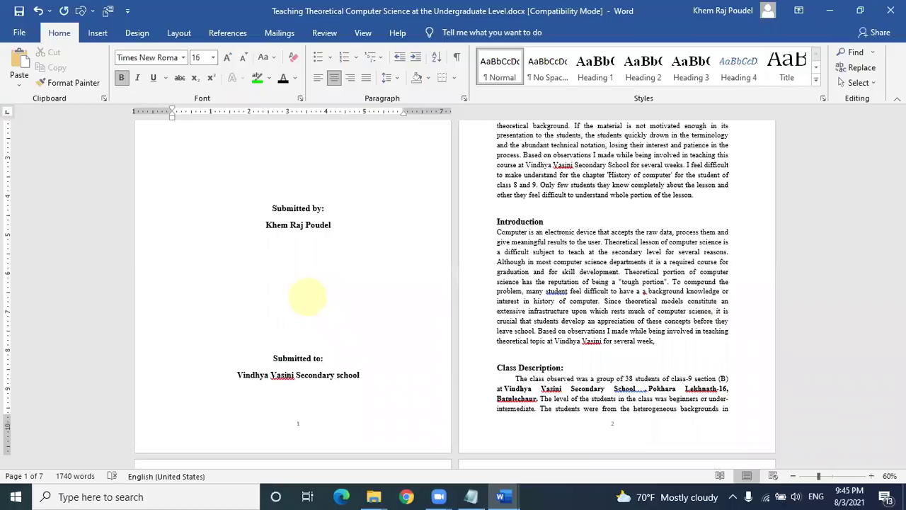
{"action": "left_click", "coordinate": [793, 476]}
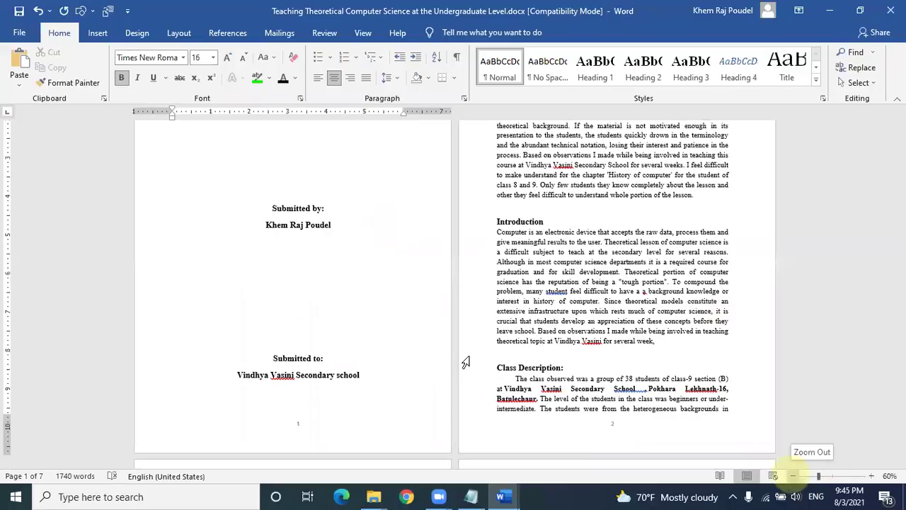
{"action": "key", "text": "Return"}
Step: Add a blank line above 'Submitted by:' and return the zoom to 100%
{"action": "left_click", "coordinate": [310, 180]}
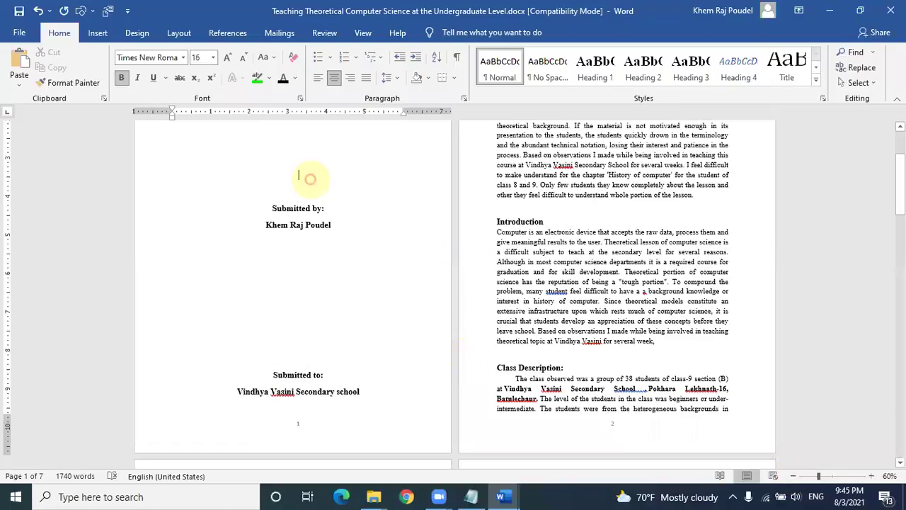
{"action": "key", "text": "Return"}
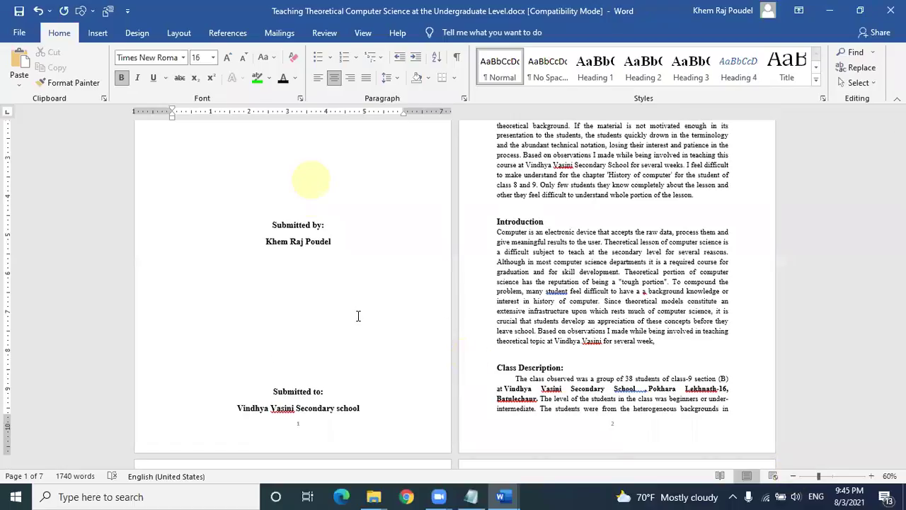
{"action": "scroll", "coordinate": [358, 316], "scroll_direction": "up", "scroll_amount": 3}
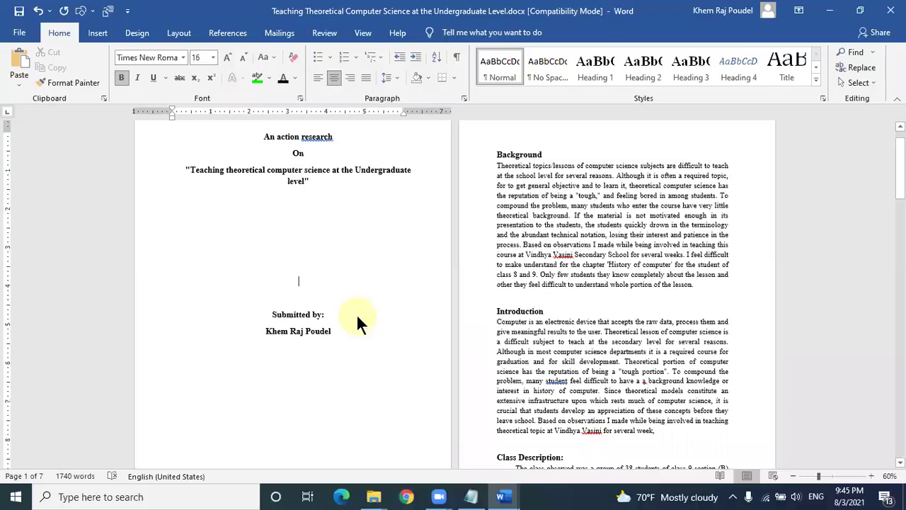
{"action": "scroll", "coordinate": [356, 314], "scroll_direction": "down", "scroll_amount": 3}
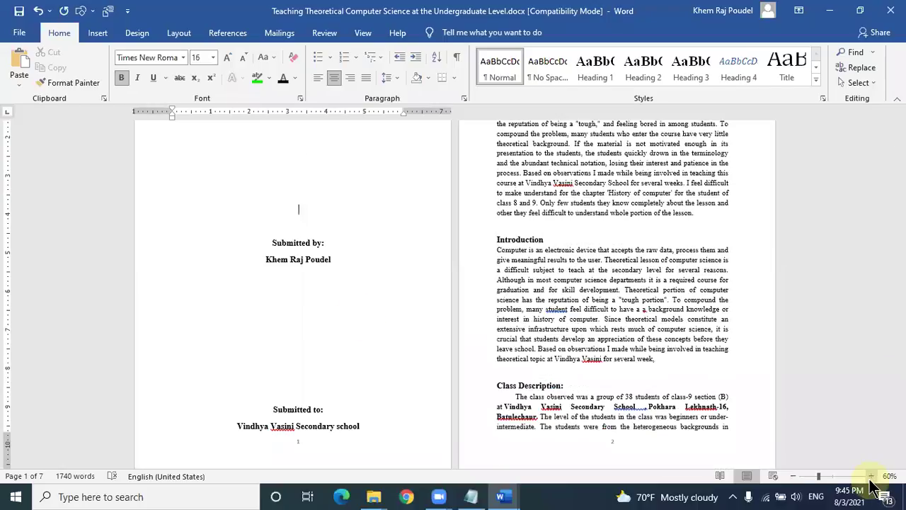
{"action": "left_click", "coordinate": [871, 476]}
{"action": "left_click", "coordinate": [792, 475]}
{"action": "left_click", "coordinate": [793, 475]}
Step: Try the spelling suggestion 'researches' in the title, then revert it to 'research'
{"action": "left_click", "coordinate": [598, 354]}
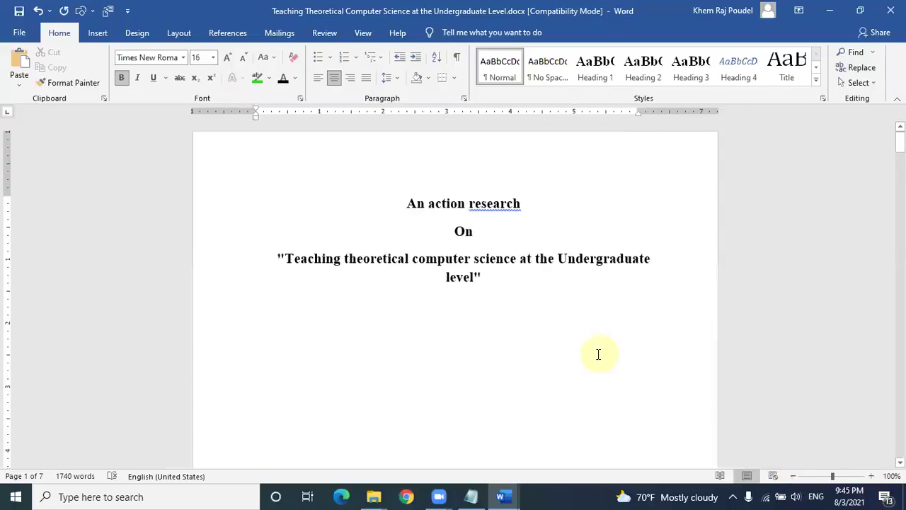
{"action": "scroll", "coordinate": [599, 354], "scroll_direction": "down", "scroll_amount": 8}
{"action": "scroll", "coordinate": [598, 354], "scroll_direction": "up", "scroll_amount": 7}
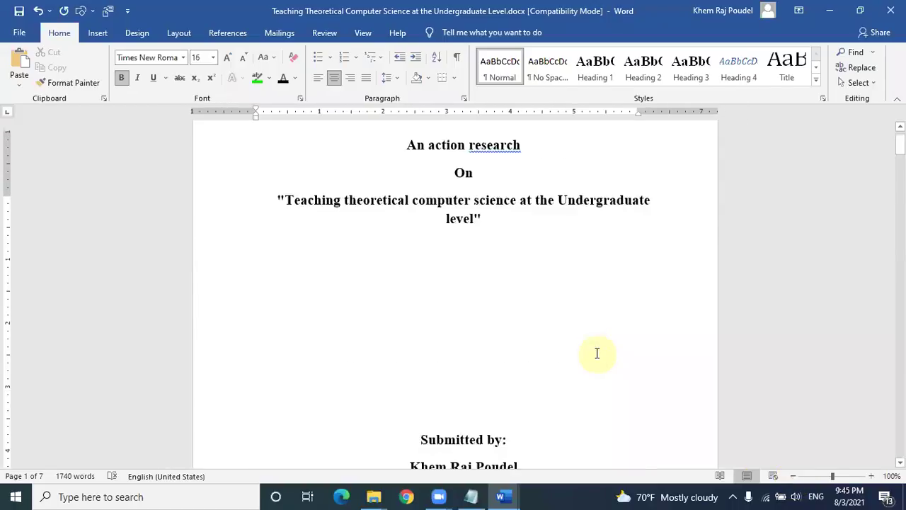
{"action": "scroll", "coordinate": [501, 204], "scroll_direction": "up", "scroll_amount": 2}
{"action": "right_click", "coordinate": [499, 205]}
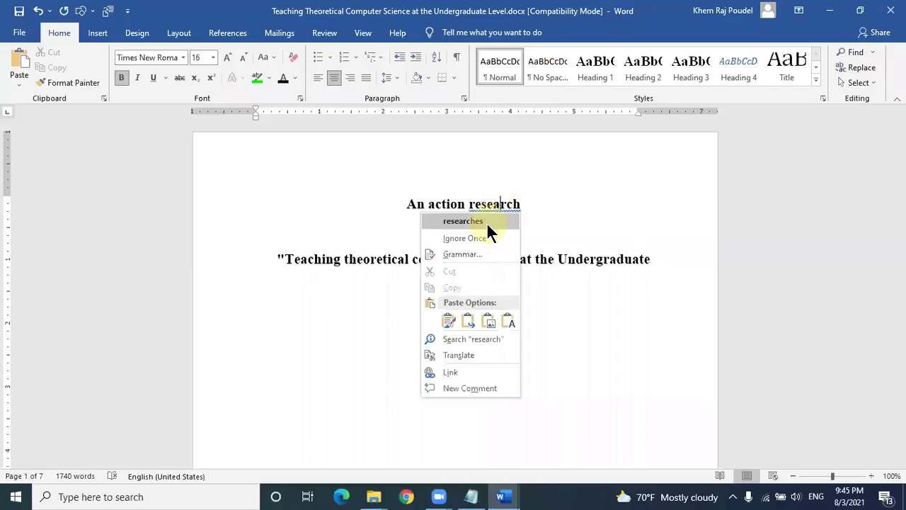
{"action": "left_click", "coordinate": [488, 221]}
{"action": "left_click", "coordinate": [526, 203]}
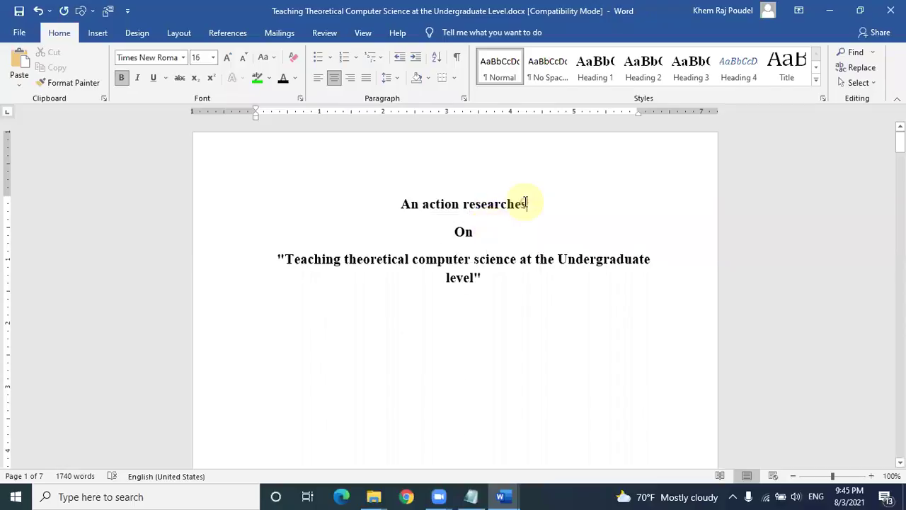
{"action": "key", "text": "BackSpace"}
{"action": "key", "text": "BackSpace"}
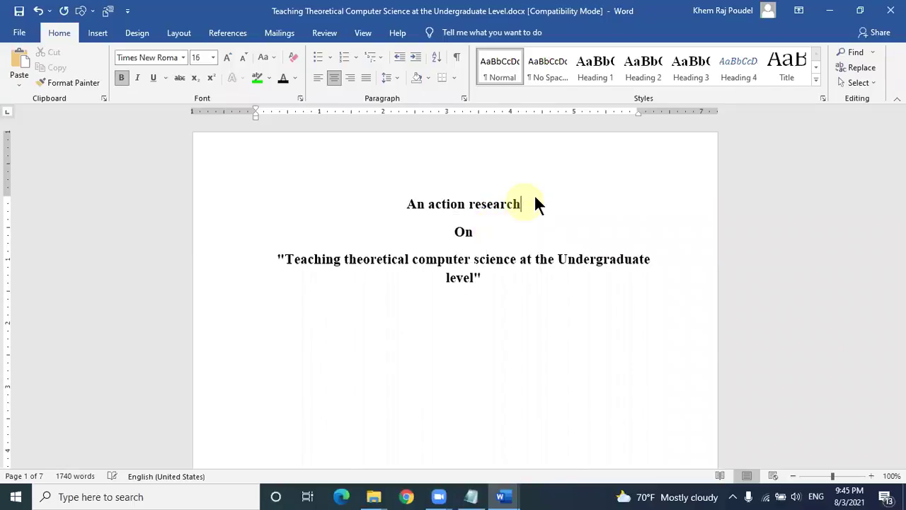
Step: Insert a page break before Background and remove the extra empty line, leaving page 2 empty
{"action": "scroll", "coordinate": [536, 202], "scroll_direction": "down", "scroll_amount": 10}
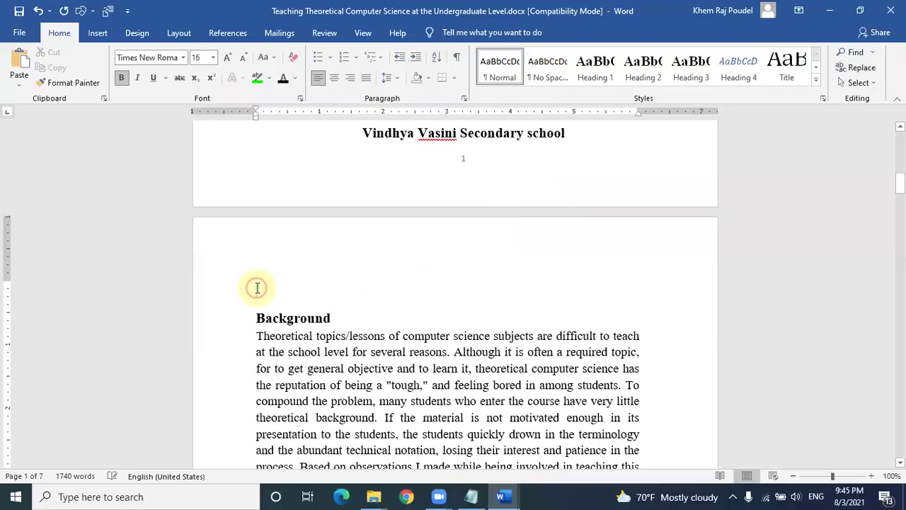
{"action": "left_click", "coordinate": [257, 287]}
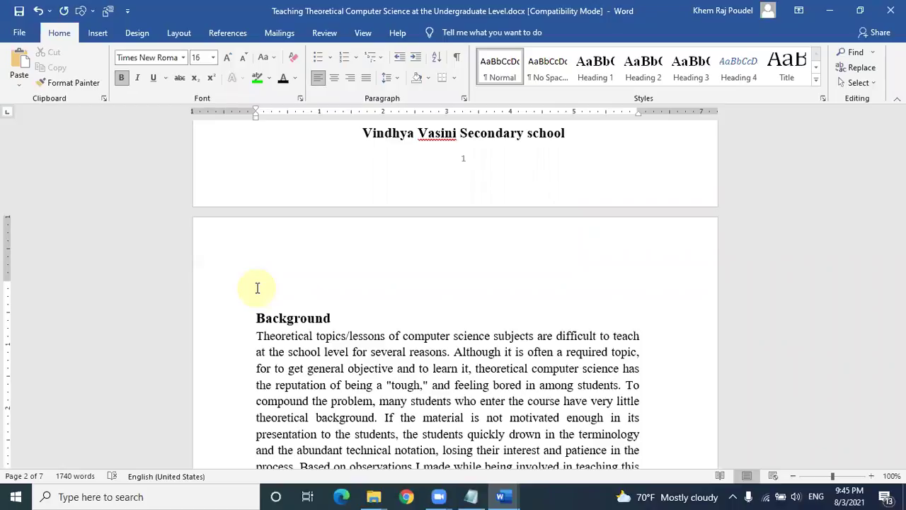
{"action": "key", "text": "ctrl+Return"}
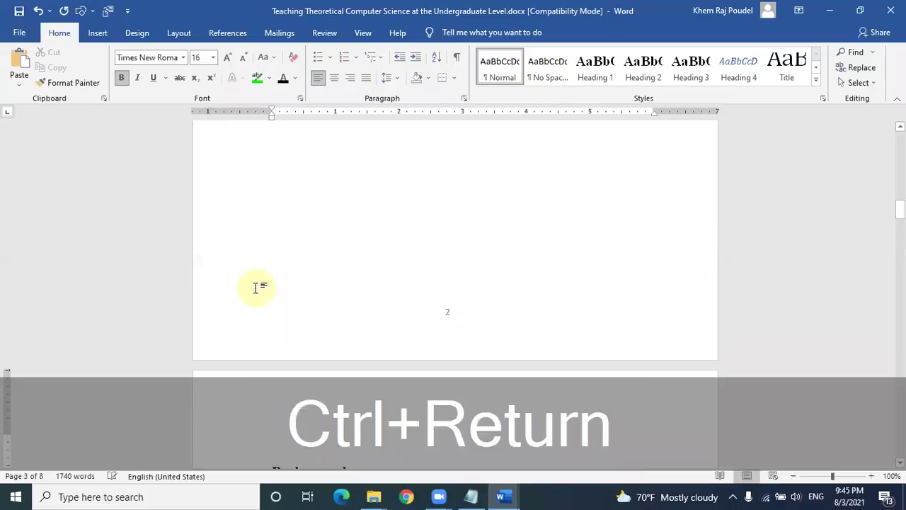
{"action": "key", "text": "Delete"}
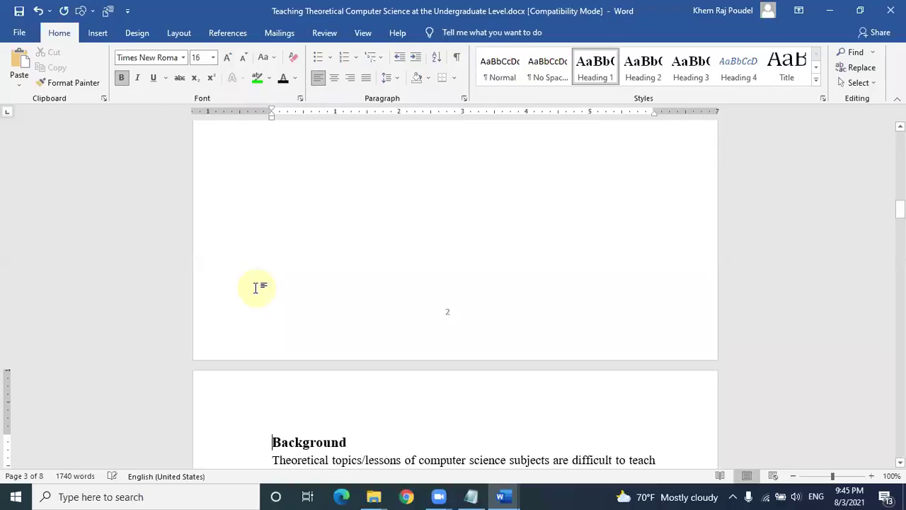
{"action": "scroll", "coordinate": [256, 288], "scroll_direction": "up", "scroll_amount": 15}
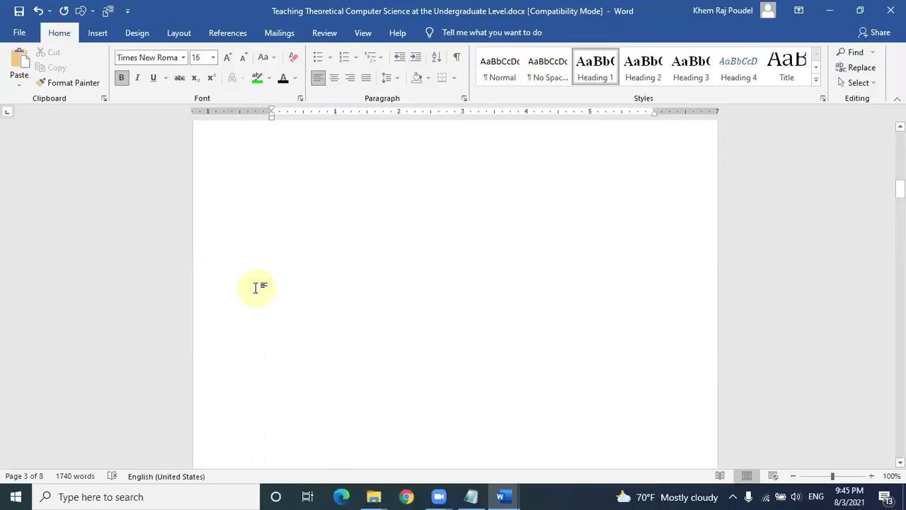
{"action": "left_click", "coordinate": [288, 309]}
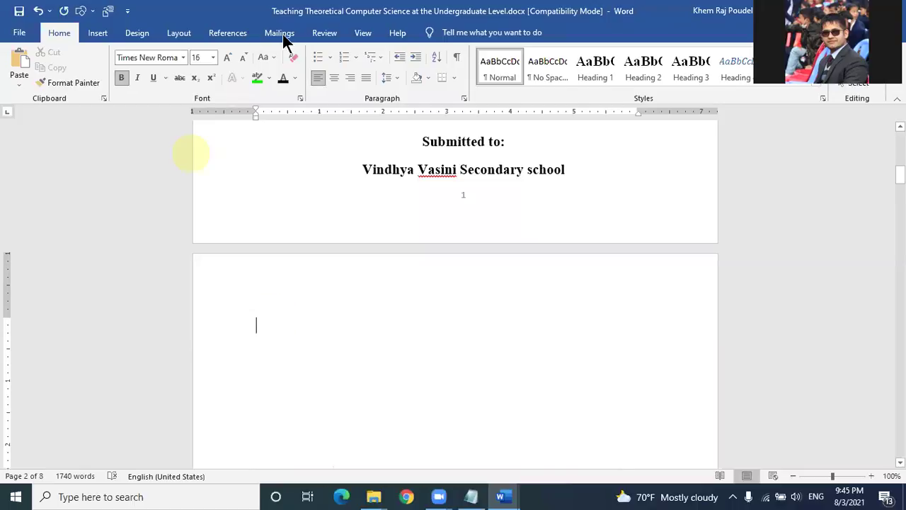
{"action": "left_click", "coordinate": [322, 33]}
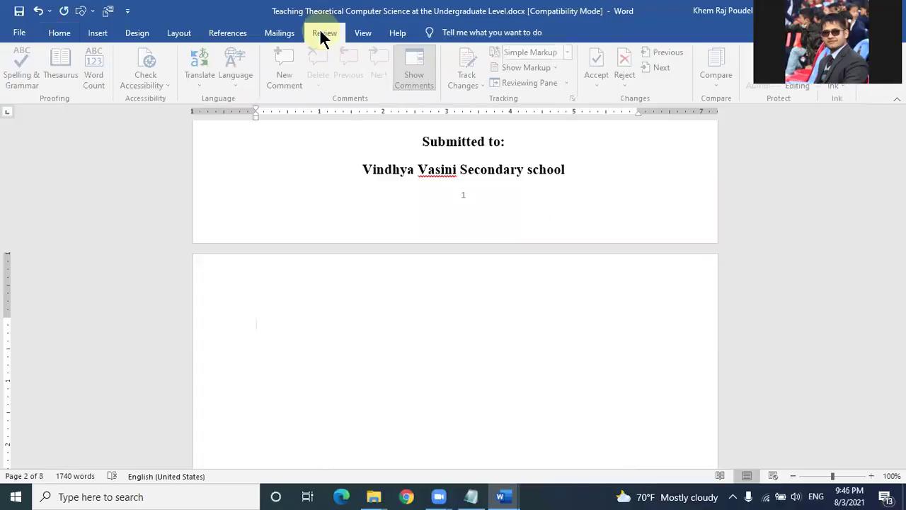
{"action": "left_click", "coordinate": [228, 34]}
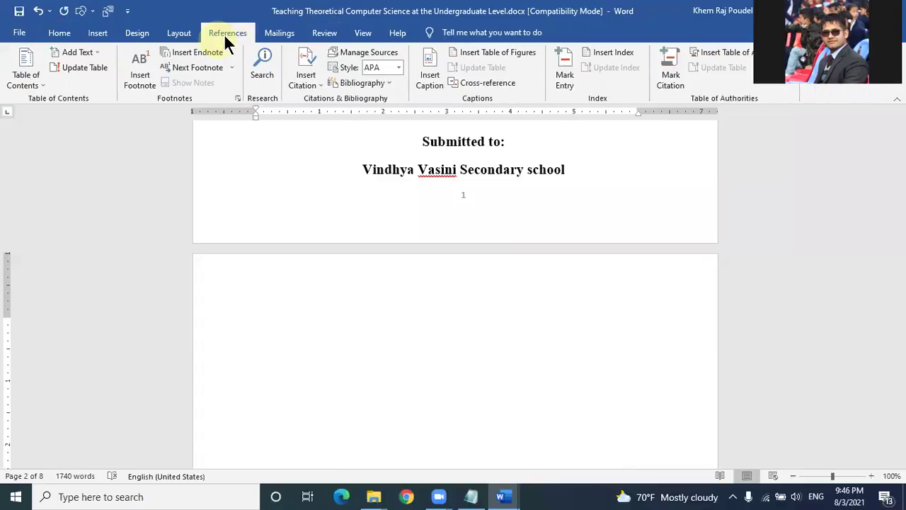
Step: Write 'Go to references left corner --> table of content' in page 2's header, then close the header
{"action": "double_click", "coordinate": [326, 280]}
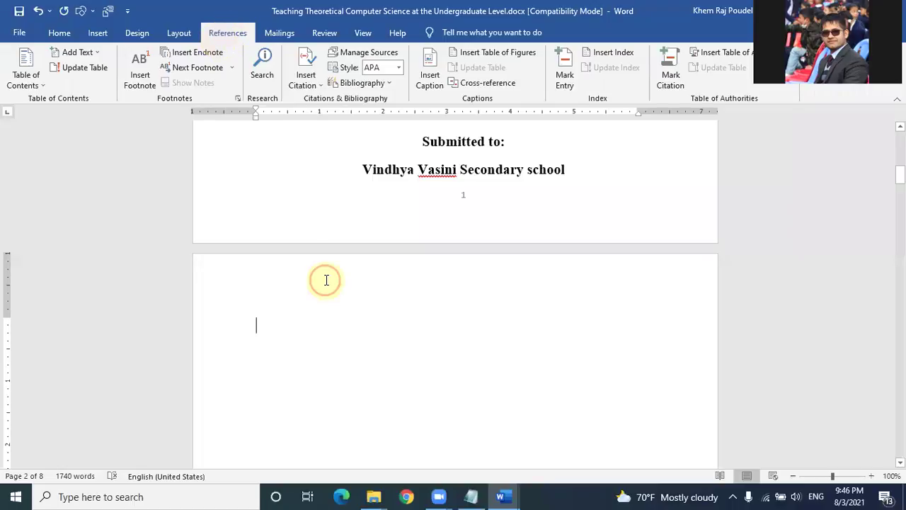
{"action": "type", "text": "Go"}
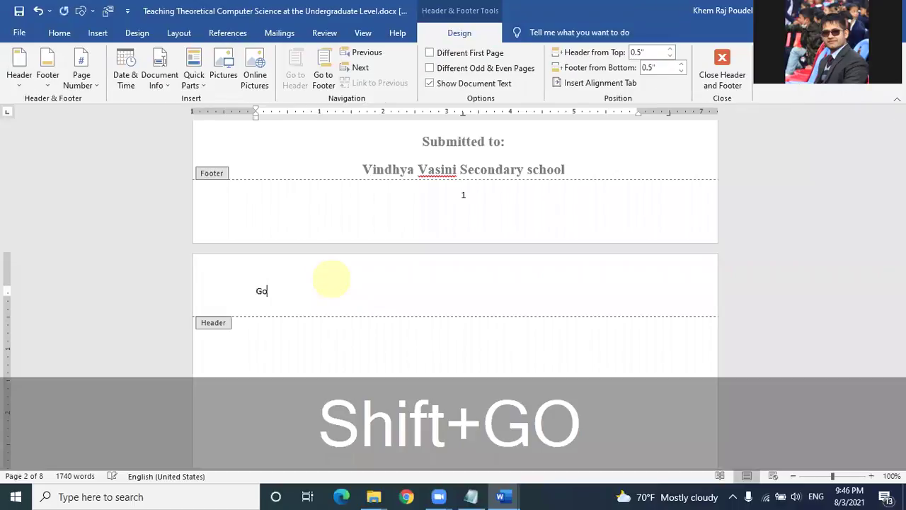
{"action": "type", "text": " to "}
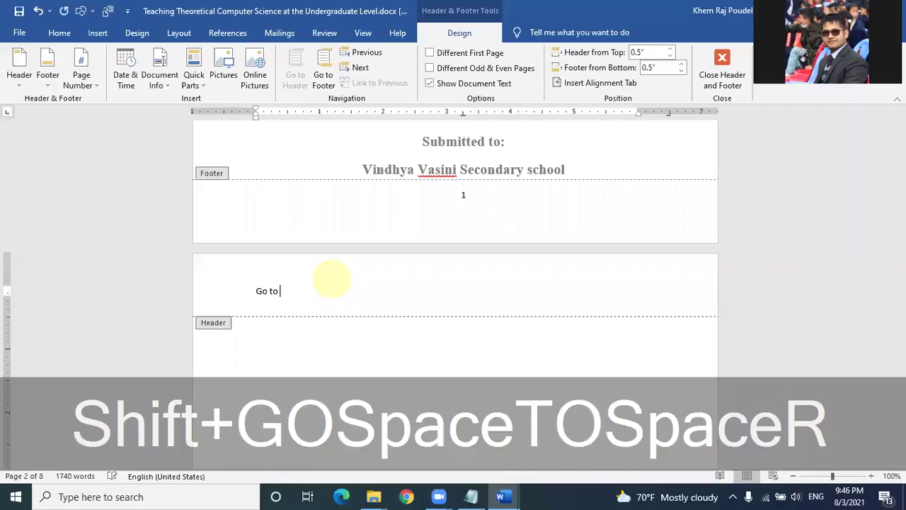
{"action": "type", "text": "references"}
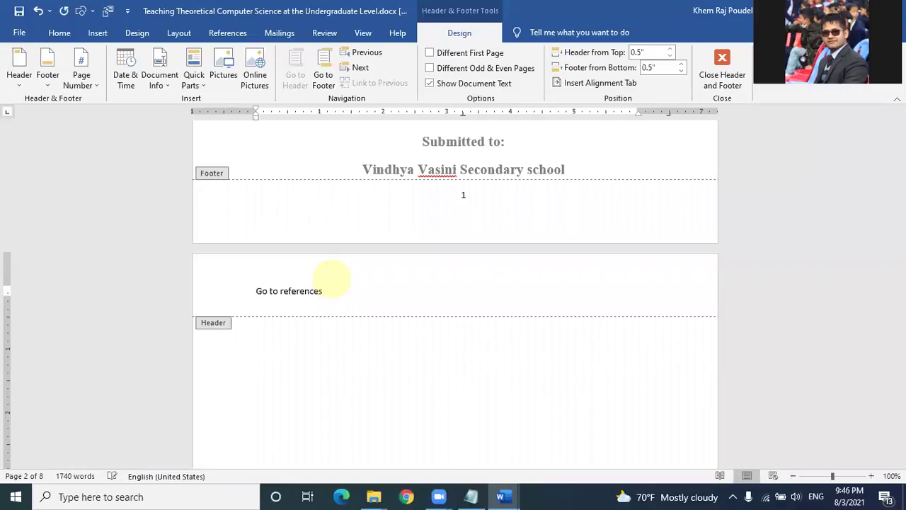
{"action": "type", "text": " le"}
{"action": "type", "text": "ft cor"}
{"action": "type", "text": "n"}
{"action": "type", "text": "er -->"}
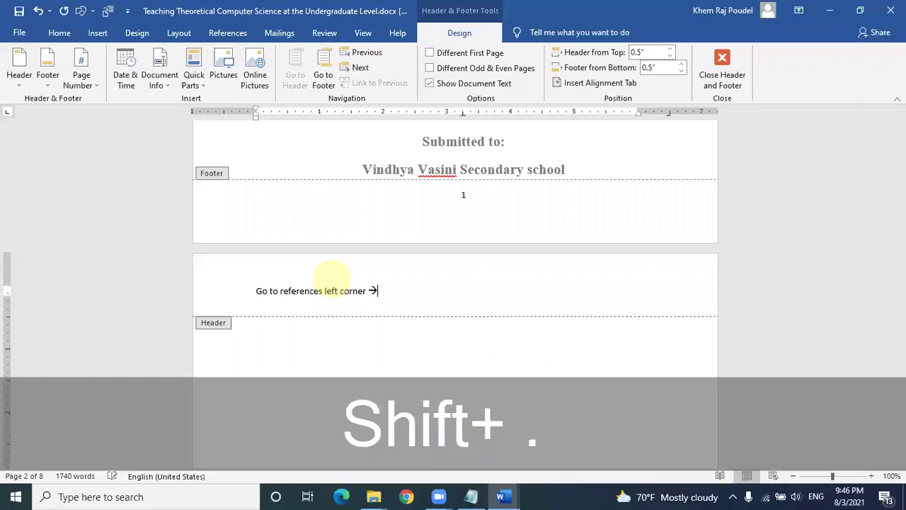
{"action": "type", "text": " t"}
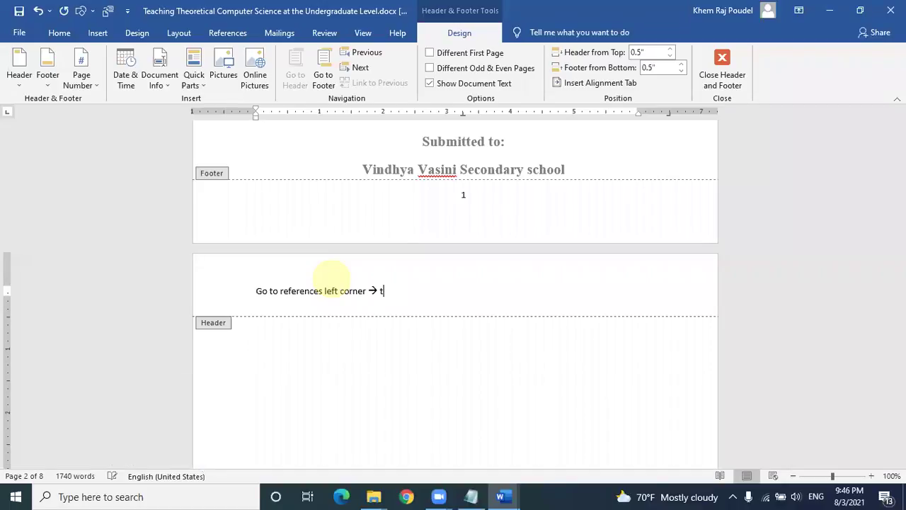
{"action": "type", "text": "able of content"}
{"action": "double_click", "coordinate": [431, 358]}
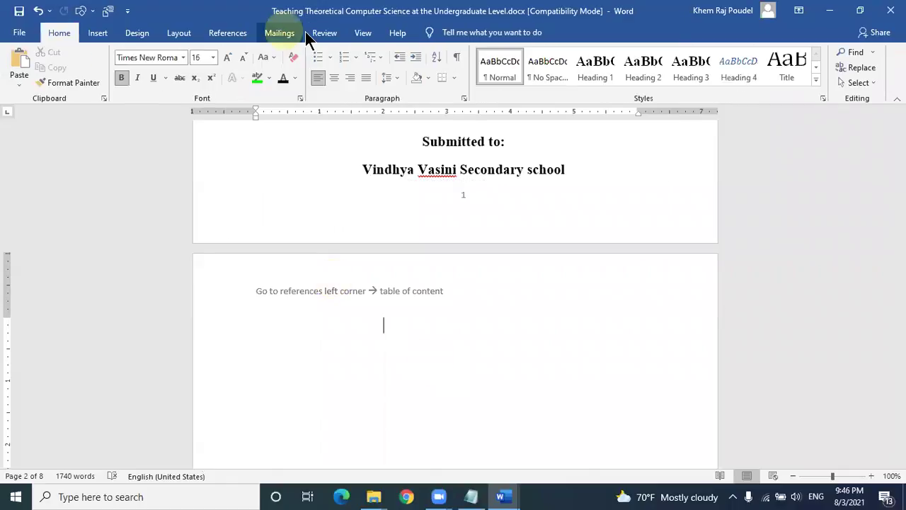
Step: Open the Table of Contents gallery from the References tab
{"action": "left_click", "coordinate": [230, 33]}
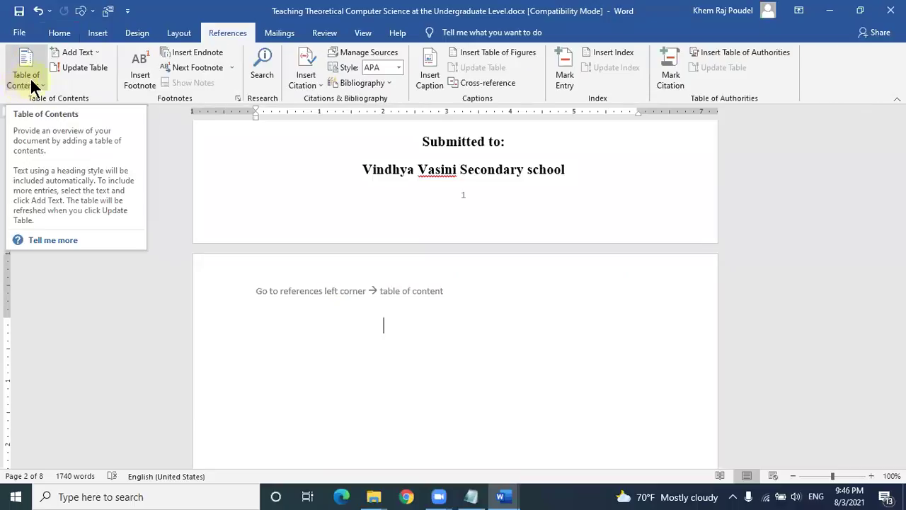
{"action": "left_click", "coordinate": [26, 79]}
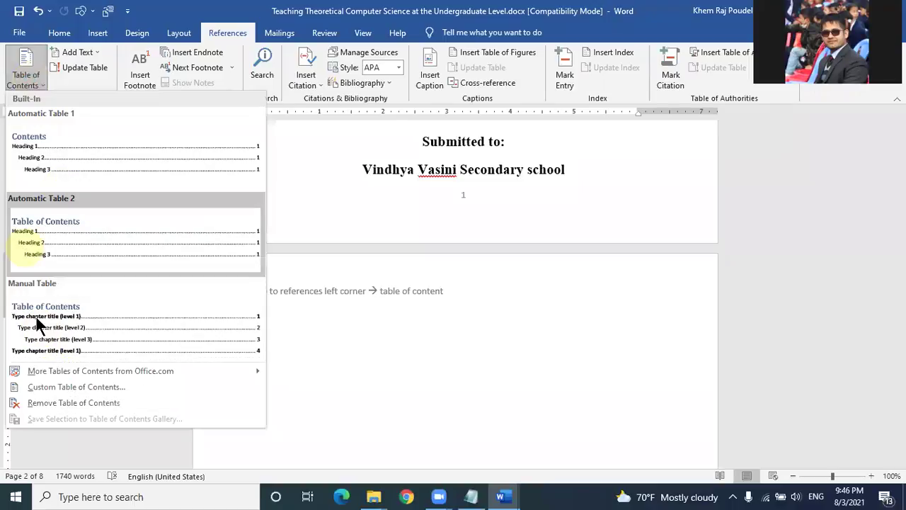
Step: Insert the automatic 'Table of Contents' table and add a page break
{"action": "left_click", "coordinate": [39, 261]}
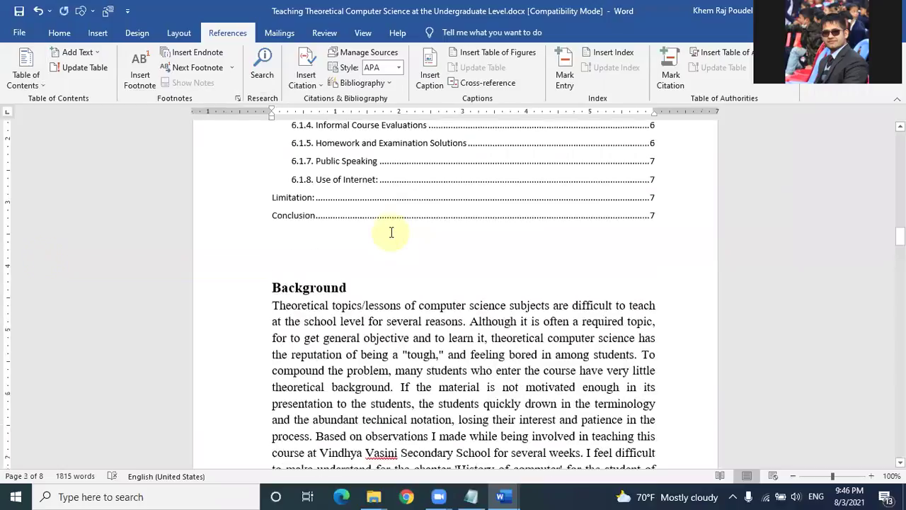
{"action": "scroll", "coordinate": [391, 233], "scroll_direction": "up", "scroll_amount": 5}
{"action": "key", "text": "ctrl+Return"}
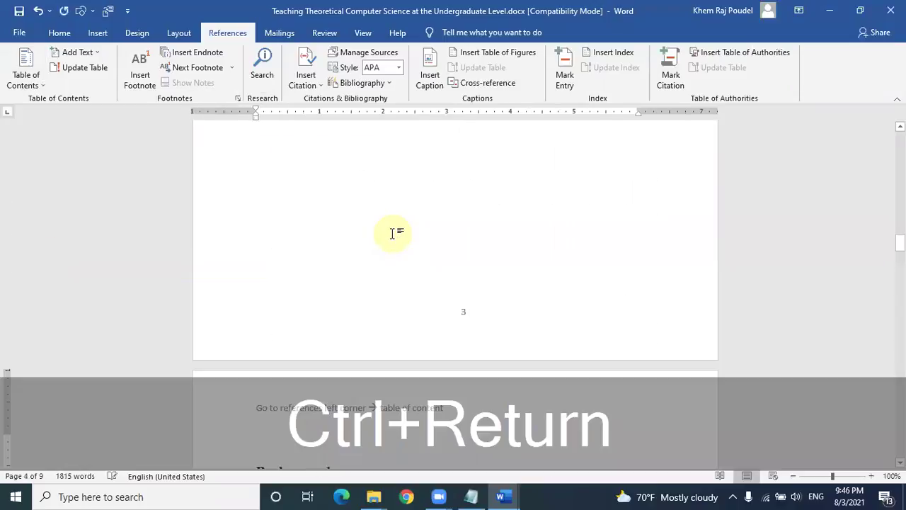
{"action": "scroll", "coordinate": [393, 233], "scroll_direction": "down", "scroll_amount": 10}
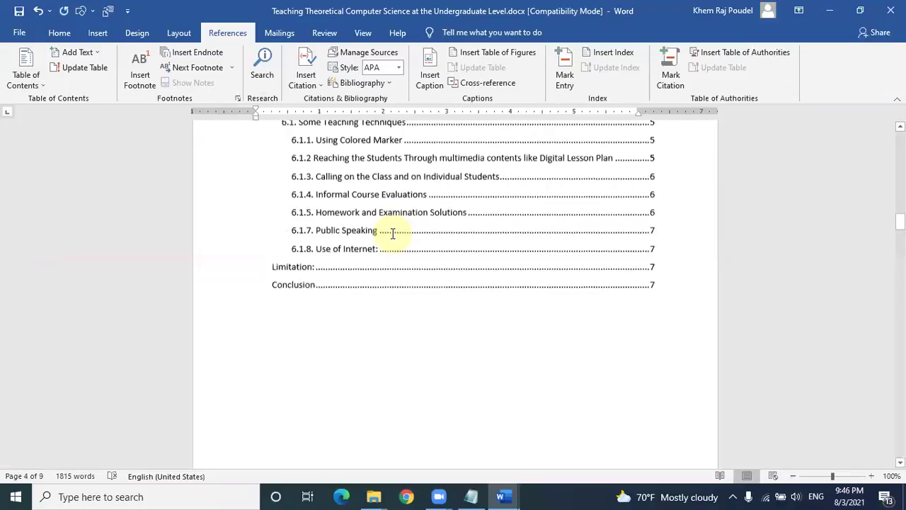
{"action": "scroll", "coordinate": [393, 234], "scroll_direction": "up", "scroll_amount": 4}
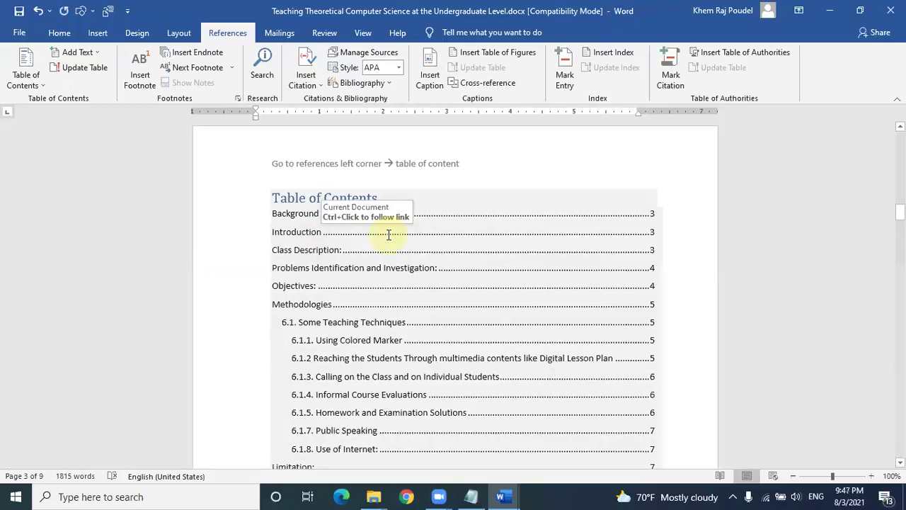
{"action": "left_click", "coordinate": [442, 287], "text": "ctrl"}
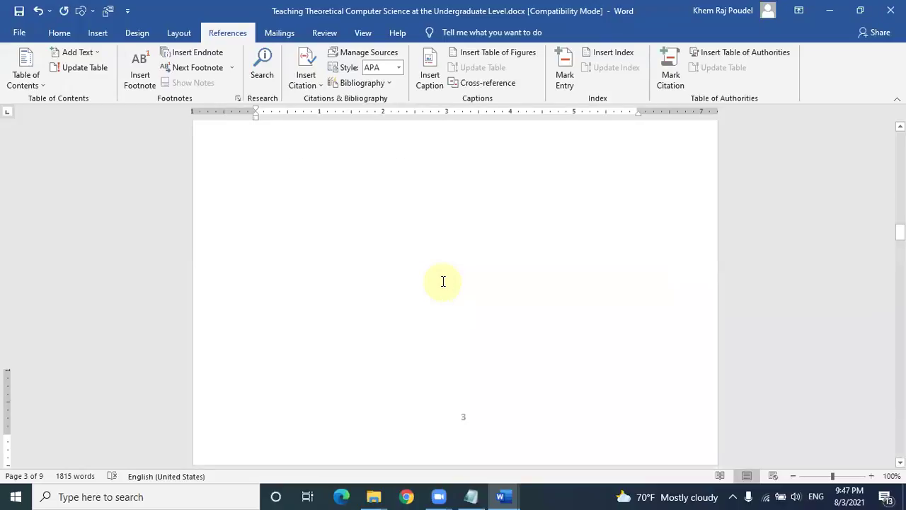
{"action": "scroll", "coordinate": [439, 279], "scroll_direction": "down", "scroll_amount": 1}
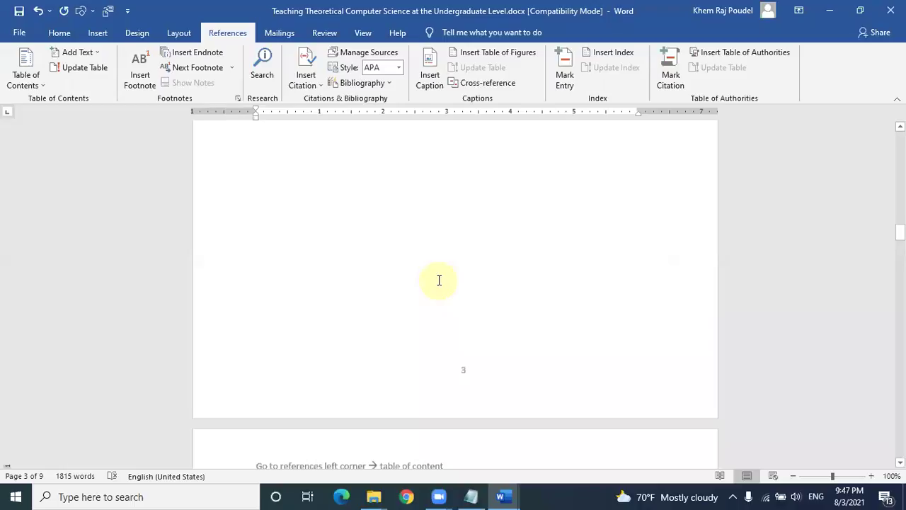
{"action": "scroll", "coordinate": [407, 294], "scroll_direction": "up", "scroll_amount": 5}
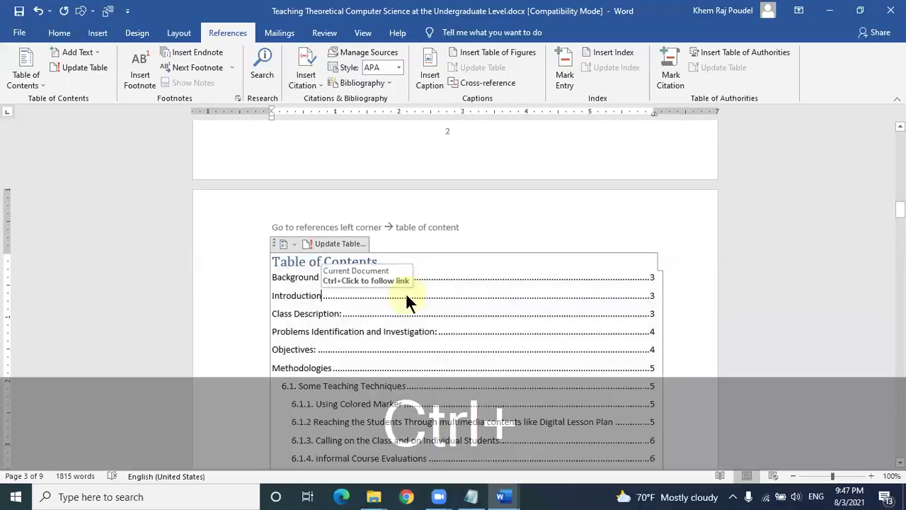
Step: Briefly enlarge all text with Ctrl+A and Ctrl+], undo it, then click into the Table of Contents
{"action": "key", "text": "ctrl+a"}
{"action": "key", "text": "ctrl+bracketright"}
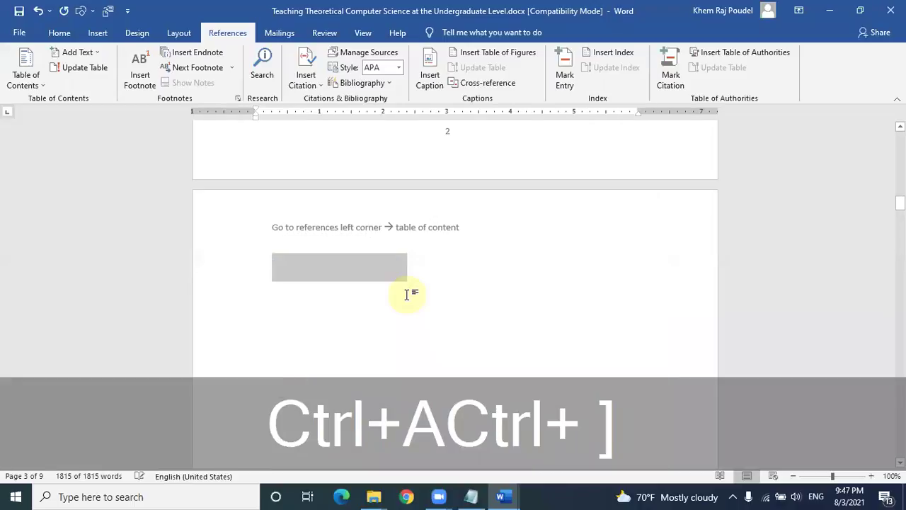
{"action": "key", "text": "ctrl+z"}
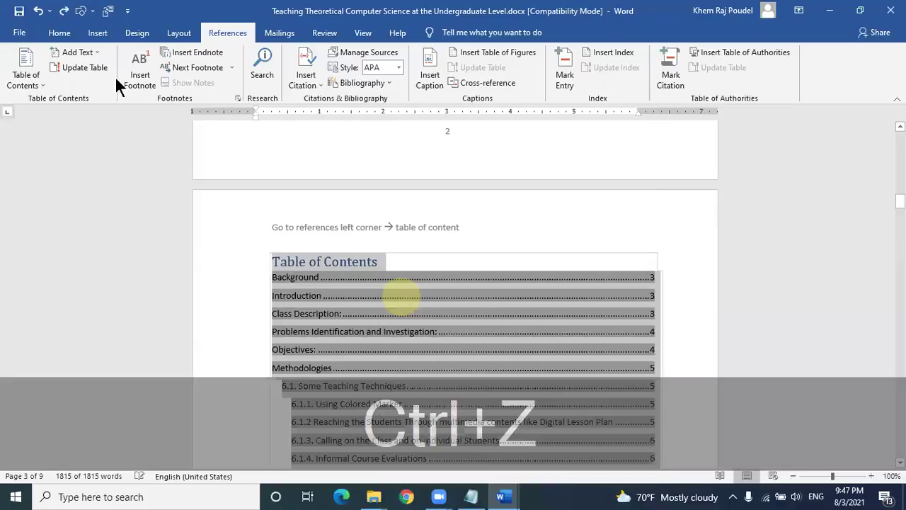
{"action": "left_click", "coordinate": [63, 32]}
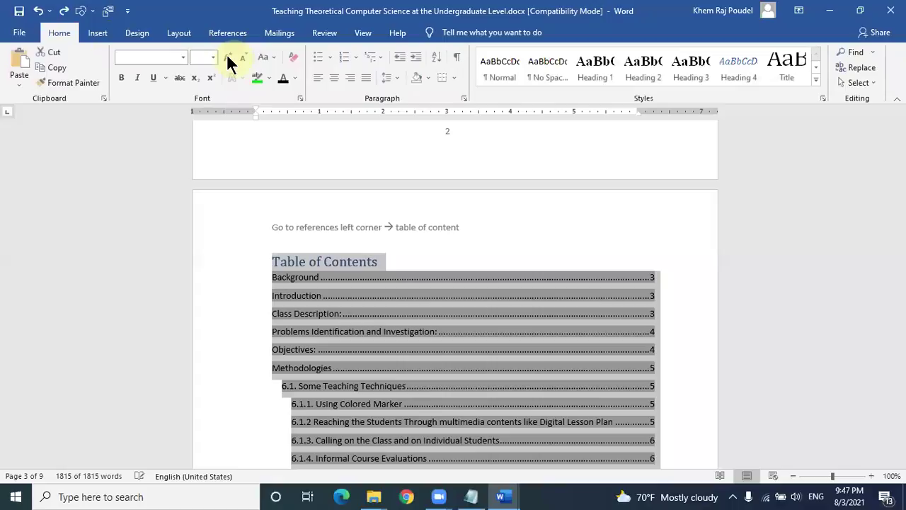
{"action": "left_click", "coordinate": [277, 284]}
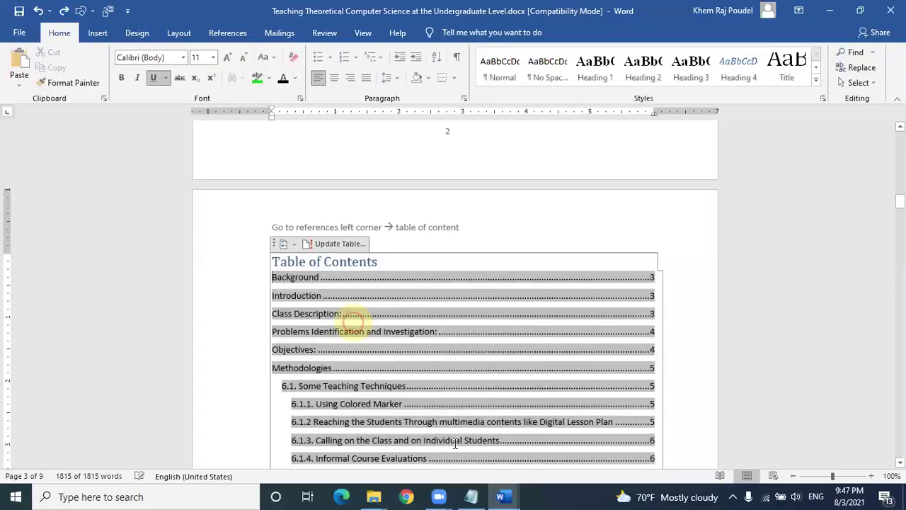
{"action": "scroll", "coordinate": [455, 444], "scroll_direction": "down", "scroll_amount": 2}
{"action": "scroll", "coordinate": [456, 445], "scroll_direction": "down", "scroll_amount": 1}
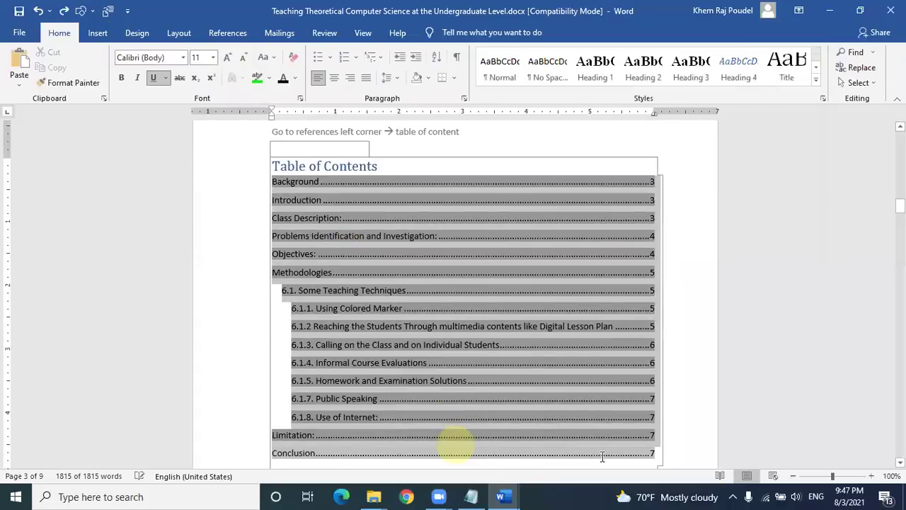
Step: Enlarge the contents entries to 16 pt, then set them to Times New Roman 12 pt
{"action": "left_click", "coordinate": [227, 58]}
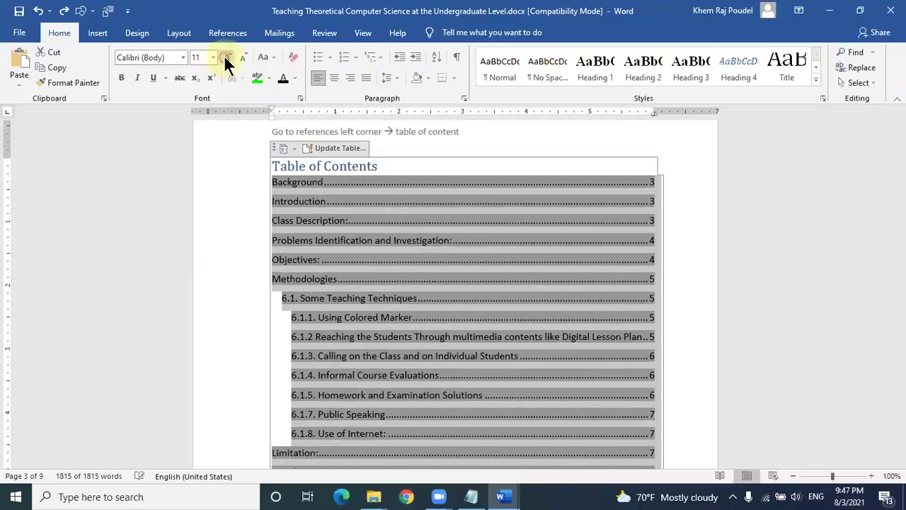
{"action": "left_click", "coordinate": [226, 58]}
{"action": "left_click", "coordinate": [226, 58]}
{"action": "left_click", "coordinate": [226, 58]}
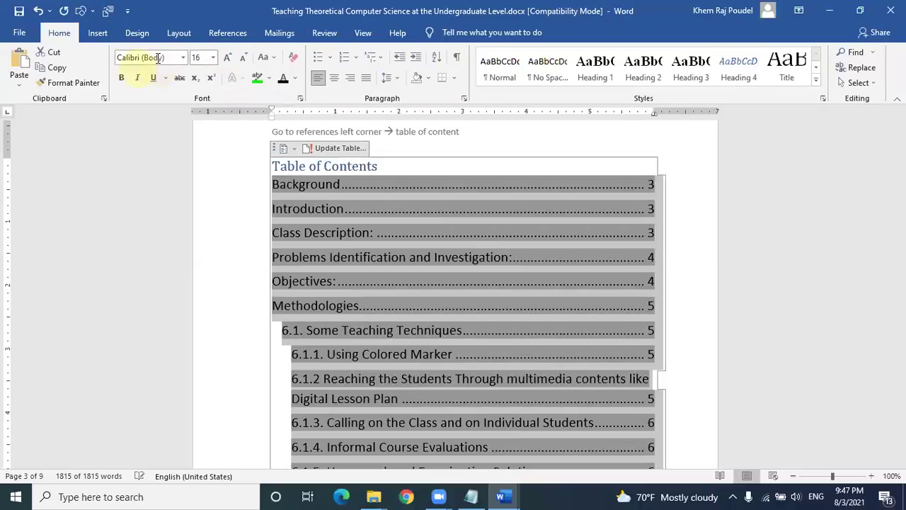
{"action": "left_click", "coordinate": [152, 58]}
{"action": "type", "text": "Times New Roma"}
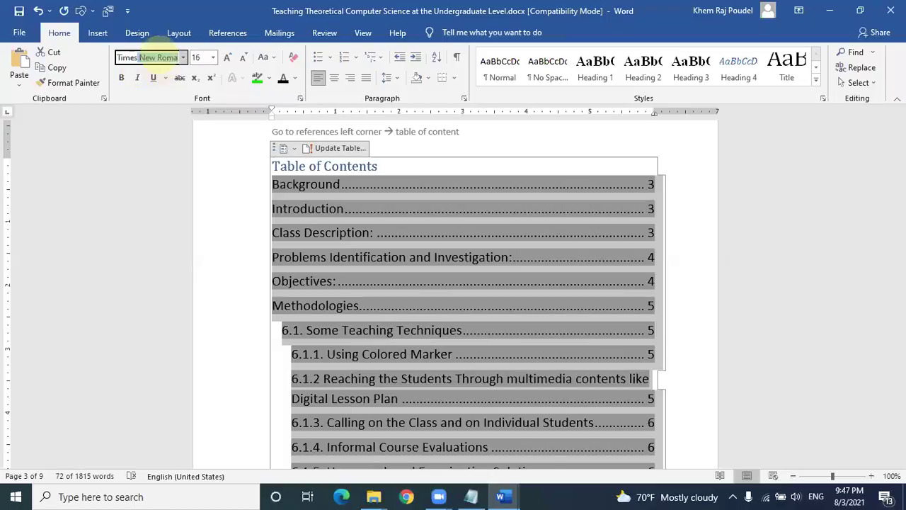
{"action": "key", "text": "Return"}
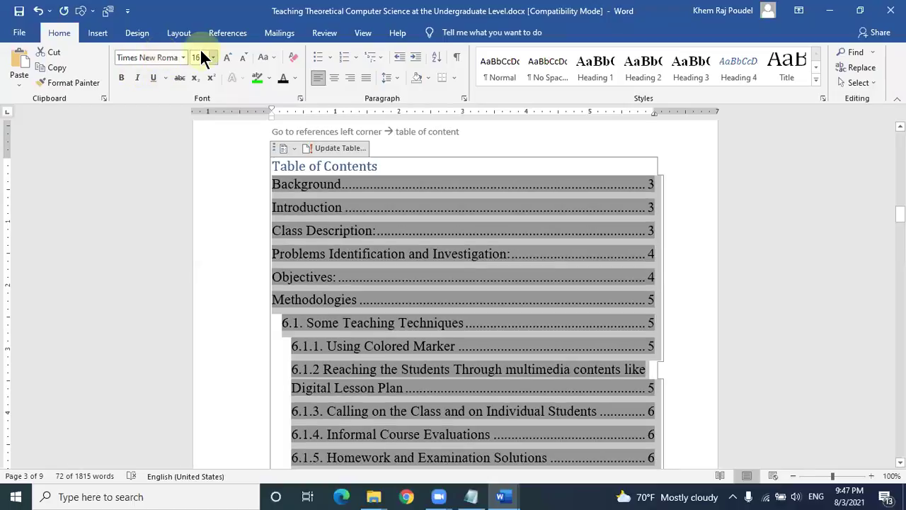
{"action": "left_click", "coordinate": [200, 57]}
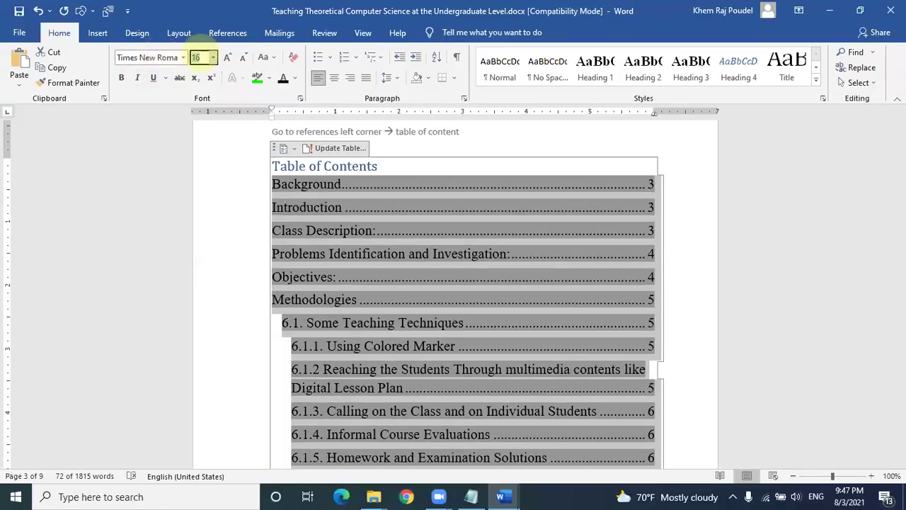
{"action": "type", "text": "12"}
{"action": "key", "text": "Return"}
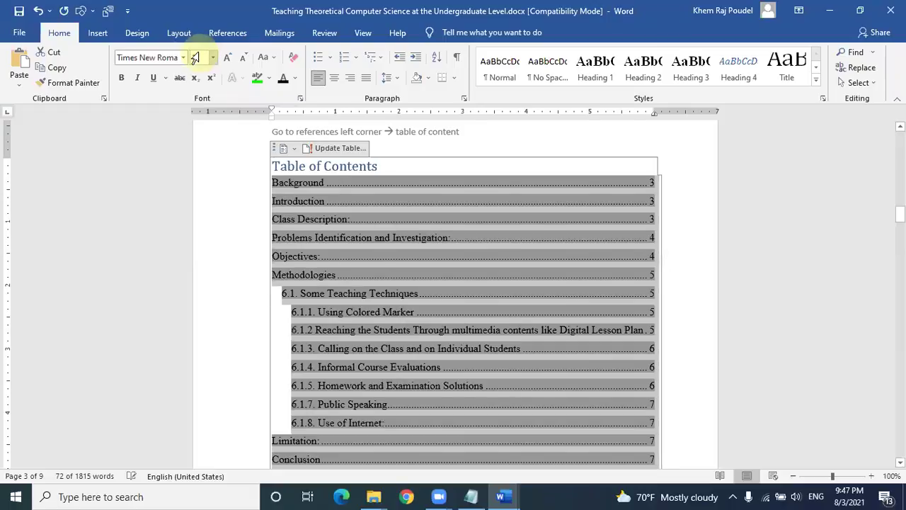
Step: Undo the font size and Times New Roman changes to the contents entries
{"action": "left_click", "coordinate": [685, 289]}
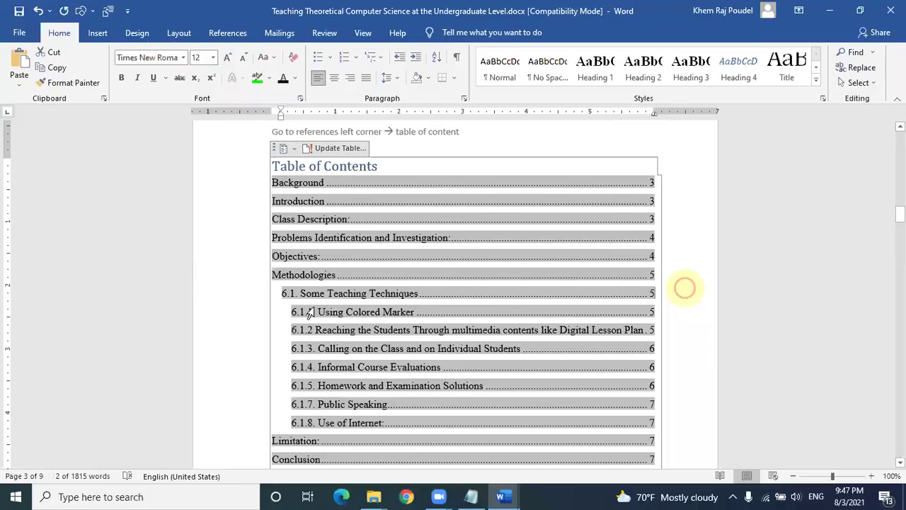
{"action": "left_click", "coordinate": [252, 313]}
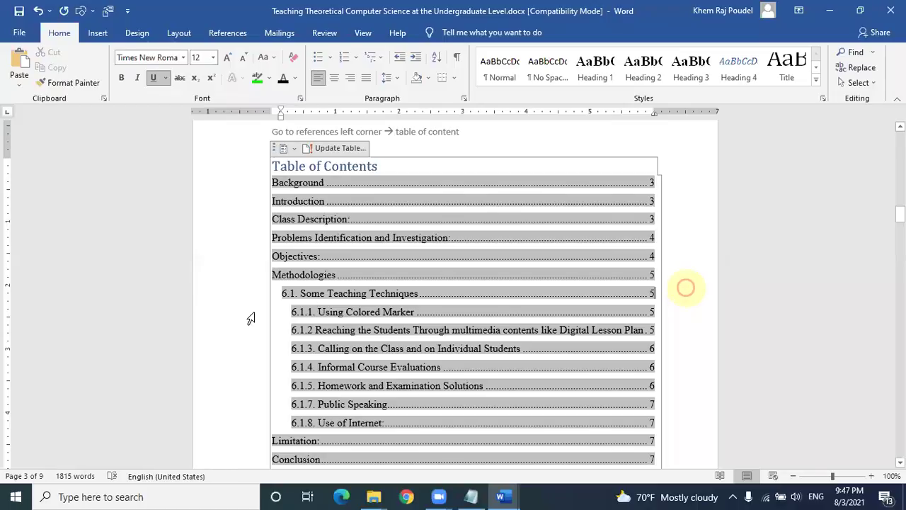
{"action": "left_click", "coordinate": [226, 364]}
{"action": "key", "text": "ctrl+z"}
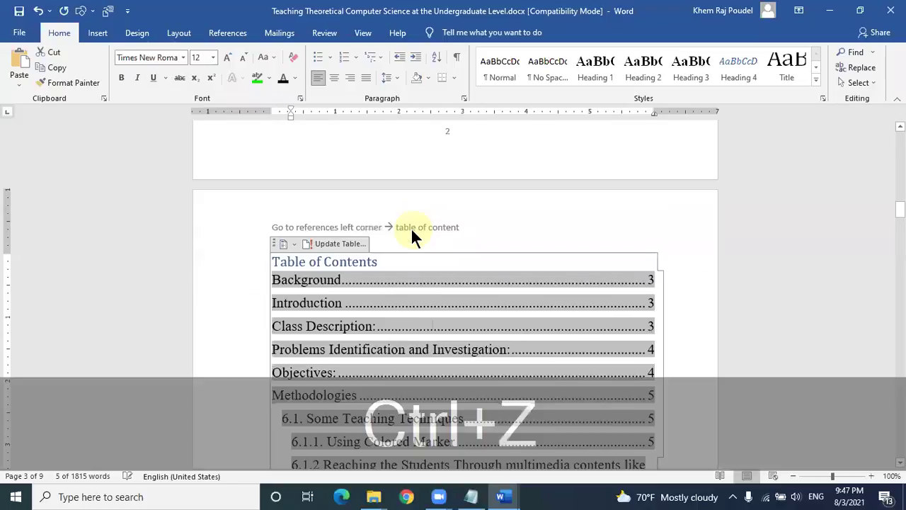
{"action": "key", "text": "ctrl+z"}
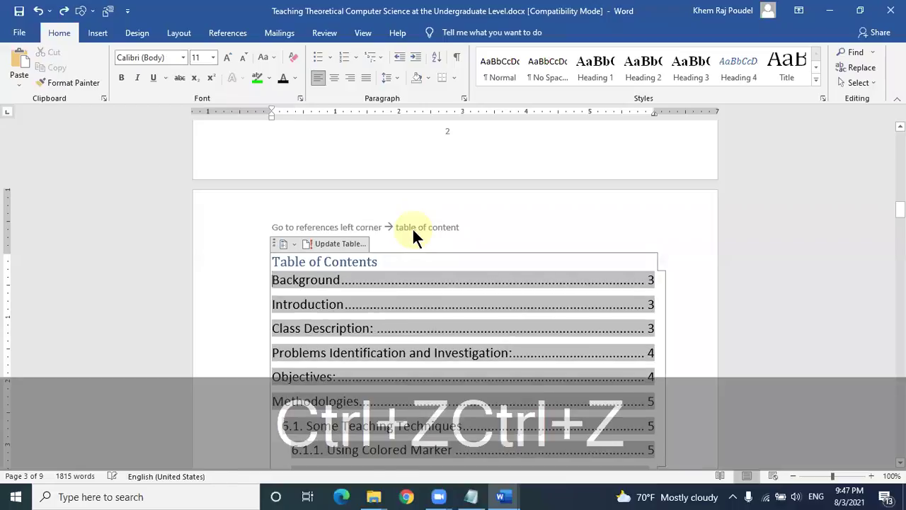
{"action": "key", "text": "ctrl+z"}
{"action": "key", "text": "ctrl+z"}
Step: Undo once more, redo to restore the Table of Contents, and select its field
{"action": "scroll", "coordinate": [414, 229], "scroll_direction": "up", "scroll_amount": 3}
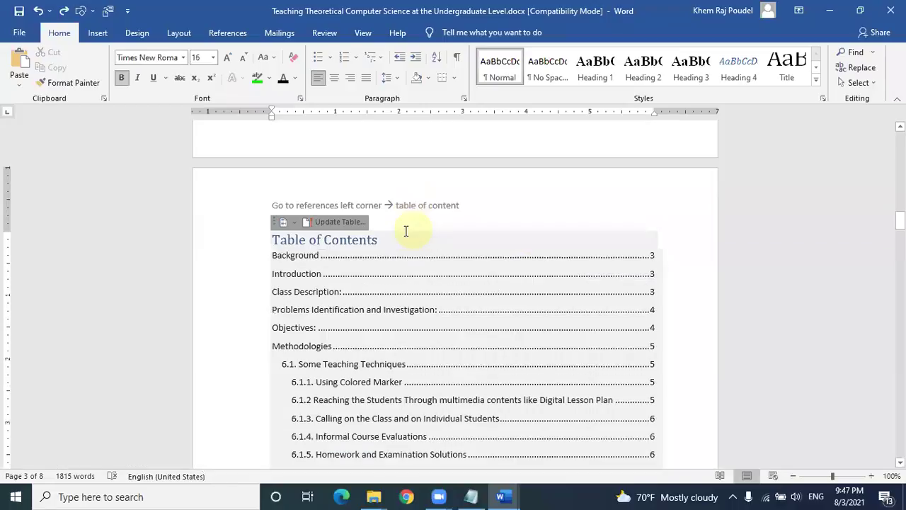
{"action": "key", "text": "ctrl+z"}
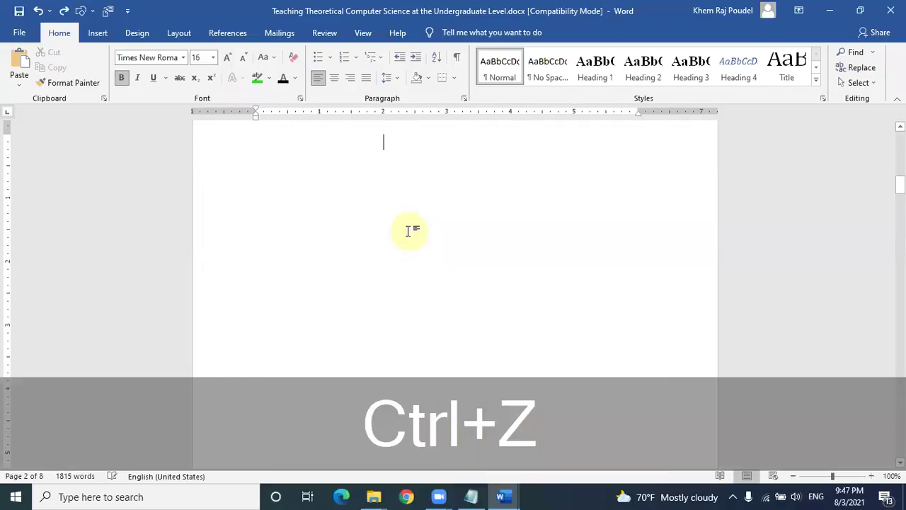
{"action": "scroll", "coordinate": [413, 231], "scroll_direction": "up", "scroll_amount": 4}
{"action": "scroll", "coordinate": [414, 231], "scroll_direction": "up", "scroll_amount": 4}
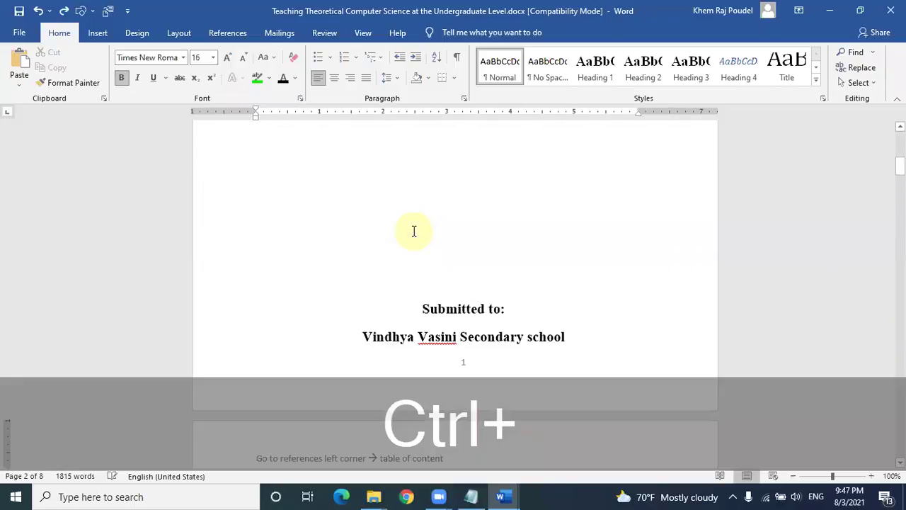
{"action": "key", "text": "ctrl+y"}
{"action": "scroll", "coordinate": [346, 258], "scroll_direction": "up", "scroll_amount": 3}
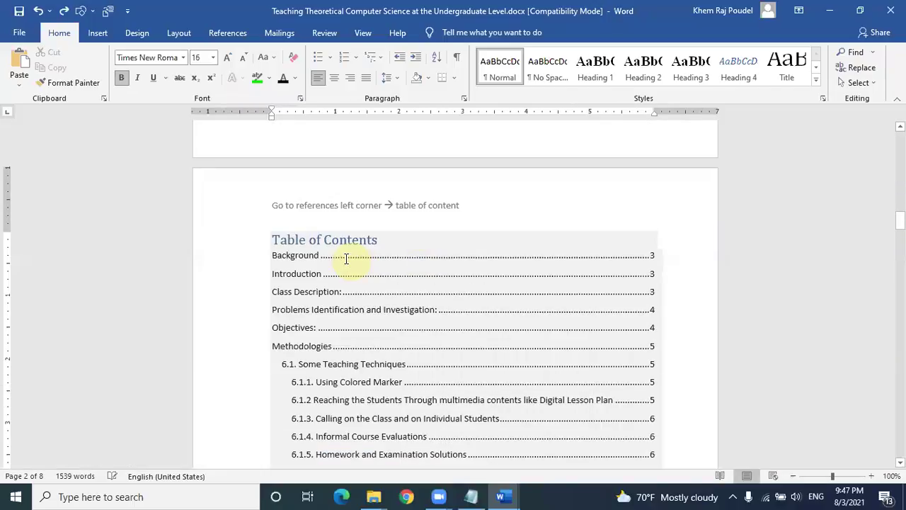
{"action": "left_click", "coordinate": [346, 258]}
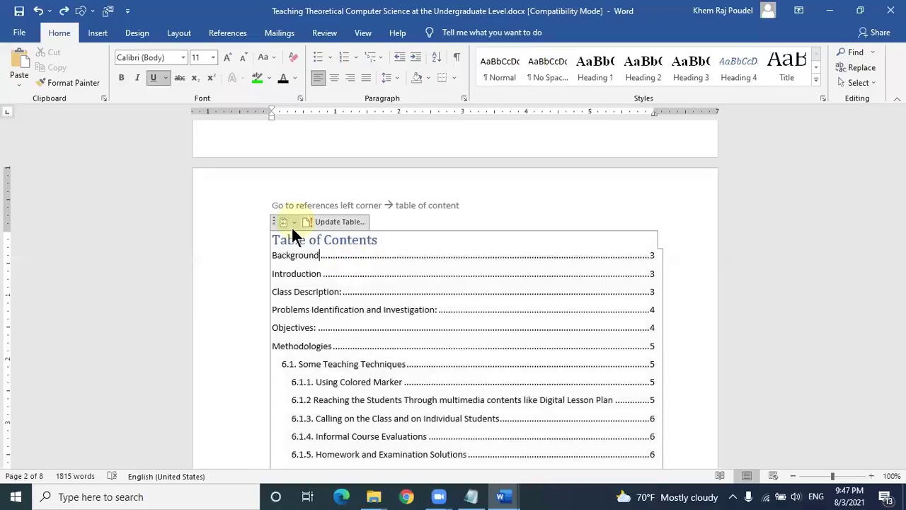
{"action": "left_click", "coordinate": [273, 257]}
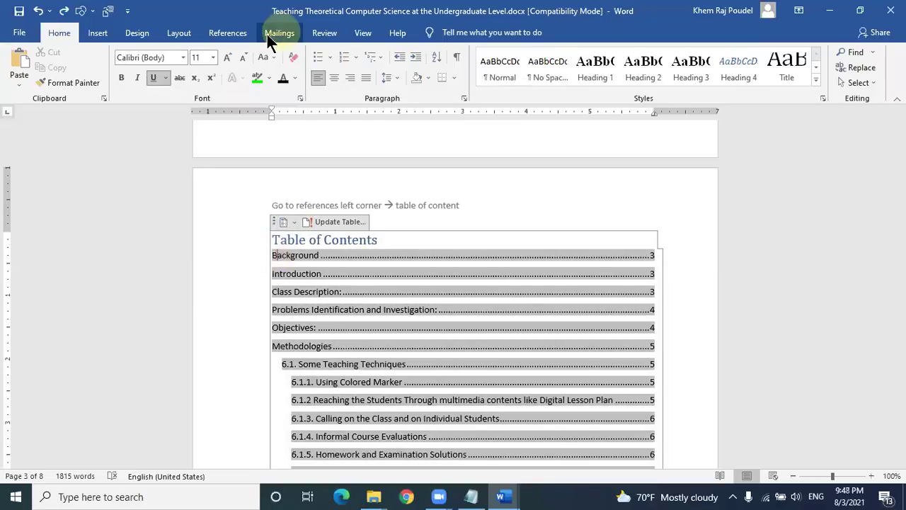
Step: Remove the Table of Contents via References > Table of Contents > Remove Table of Contents
{"action": "left_click", "coordinate": [227, 32]}
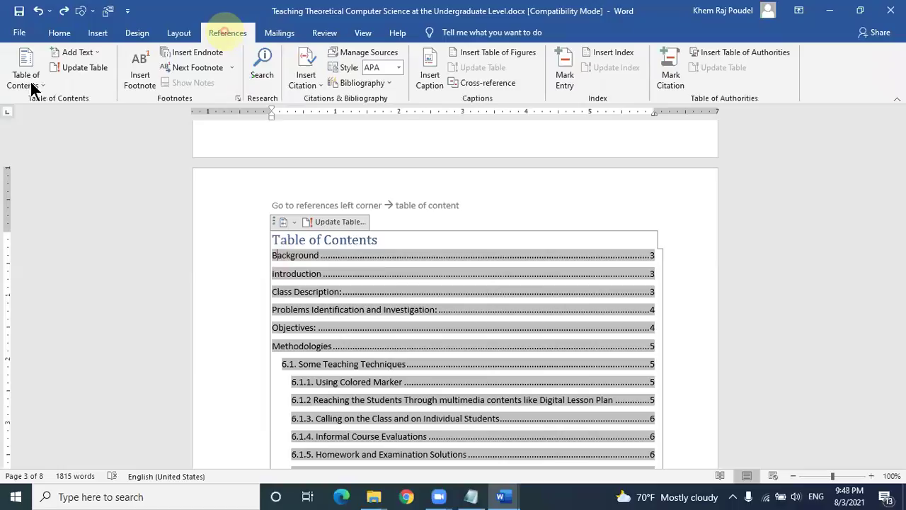
{"action": "left_click", "coordinate": [30, 80]}
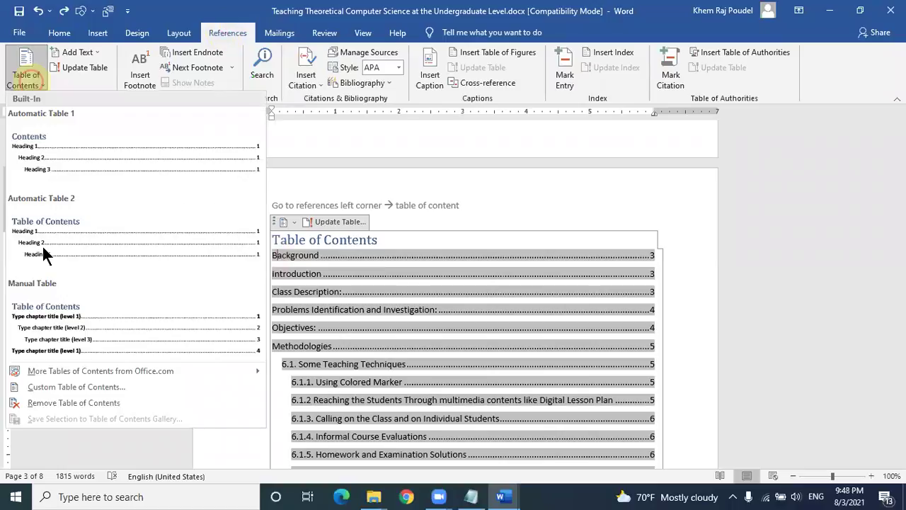
{"action": "left_click", "coordinate": [43, 402]}
{"action": "left_click", "coordinate": [217, 235]}
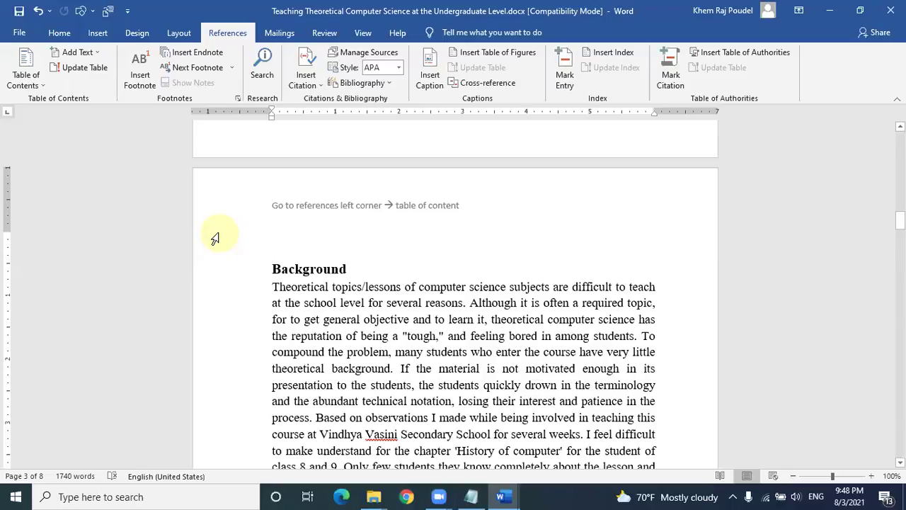
{"action": "left_click", "coordinate": [305, 247]}
Step: Inspect the Heading 1 style settings without changes, then place the caret below the page-2 note
{"action": "left_click", "coordinate": [64, 32]}
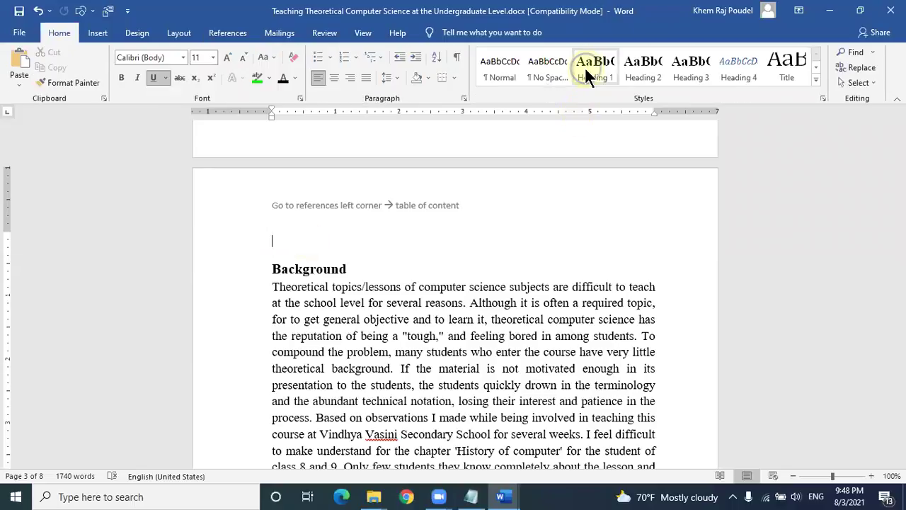
{"action": "left_click", "coordinate": [610, 94]}
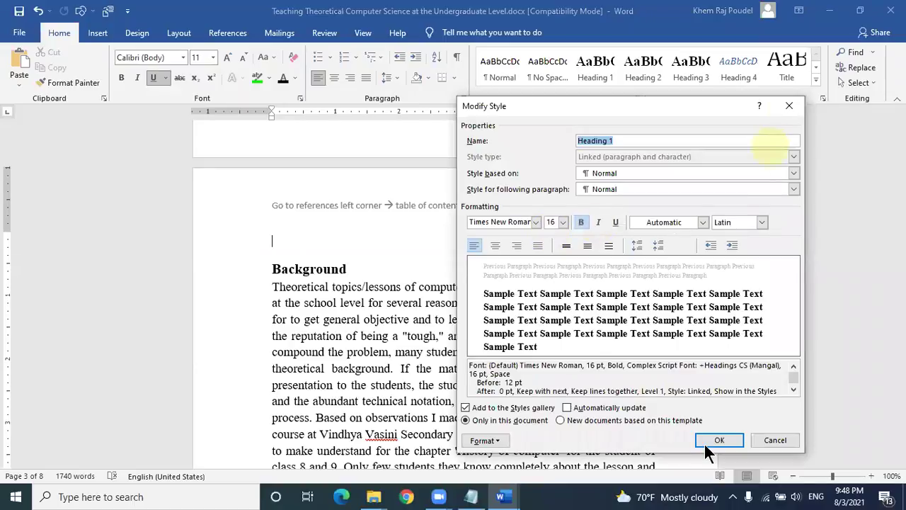
{"action": "key", "text": "Escape"}
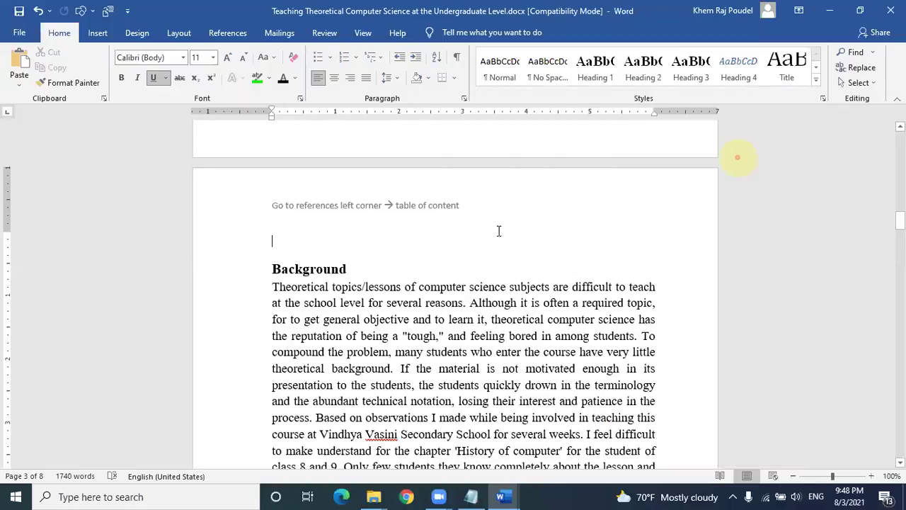
{"action": "left_click", "coordinate": [333, 268]}
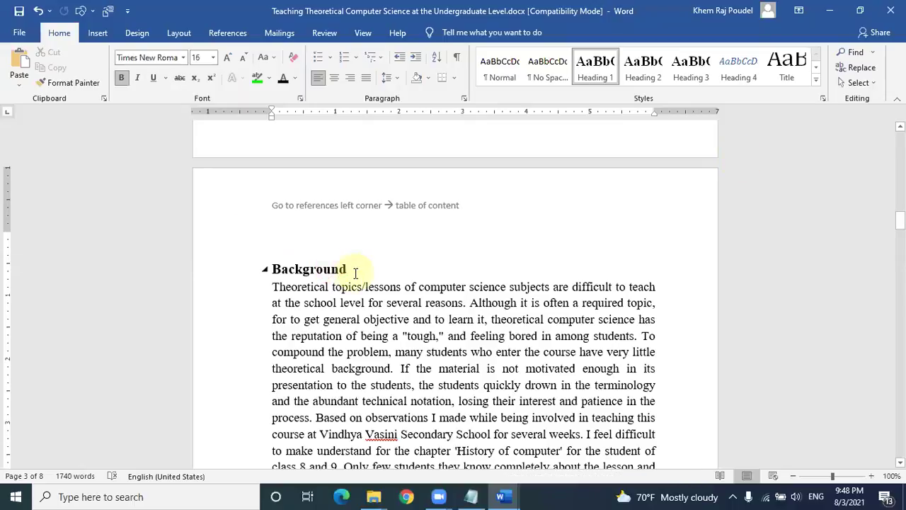
{"action": "scroll", "coordinate": [356, 283], "scroll_direction": "up", "scroll_amount": 6}
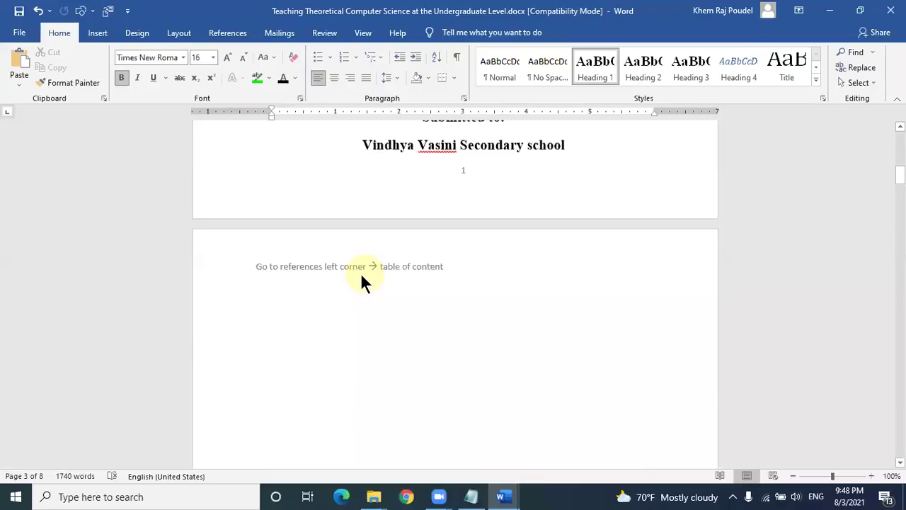
{"action": "scroll", "coordinate": [361, 275], "scroll_direction": "up", "scroll_amount": 1}
{"action": "left_click", "coordinate": [294, 352]}
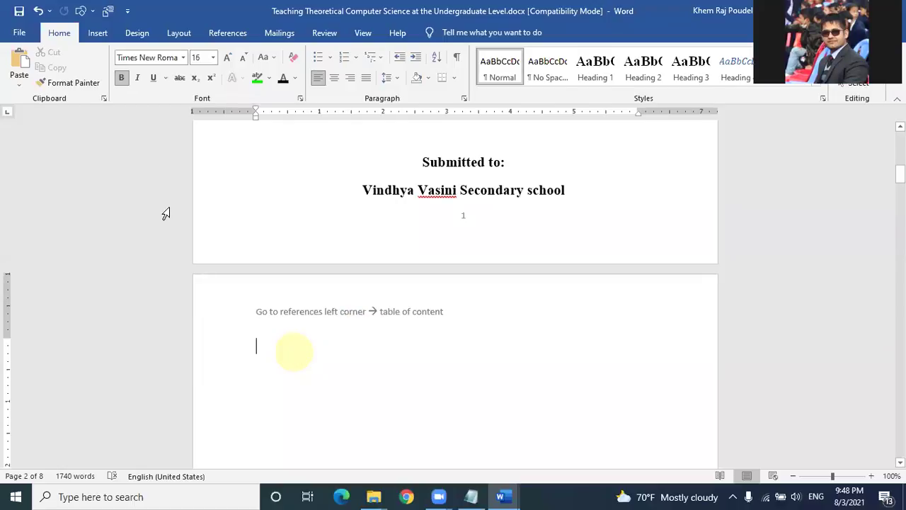
Step: Insert an Automatic Table 2 table of contents from the References tools
{"action": "left_click", "coordinate": [278, 33]}
{"action": "left_click", "coordinate": [225, 33]}
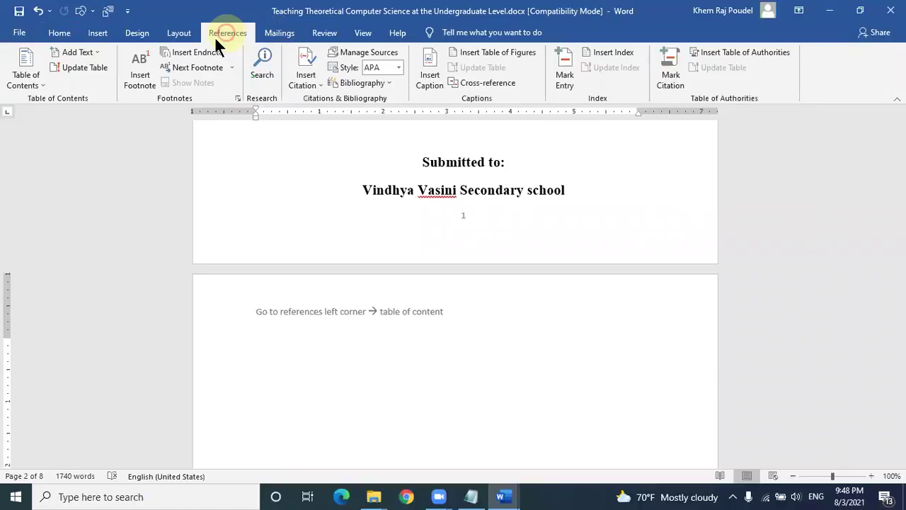
{"action": "left_click", "coordinate": [23, 79]}
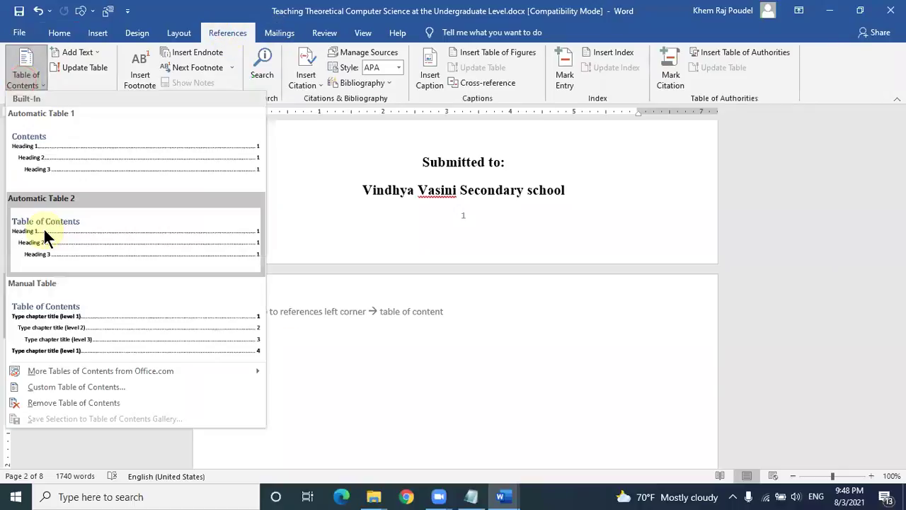
{"action": "left_click", "coordinate": [133, 252]}
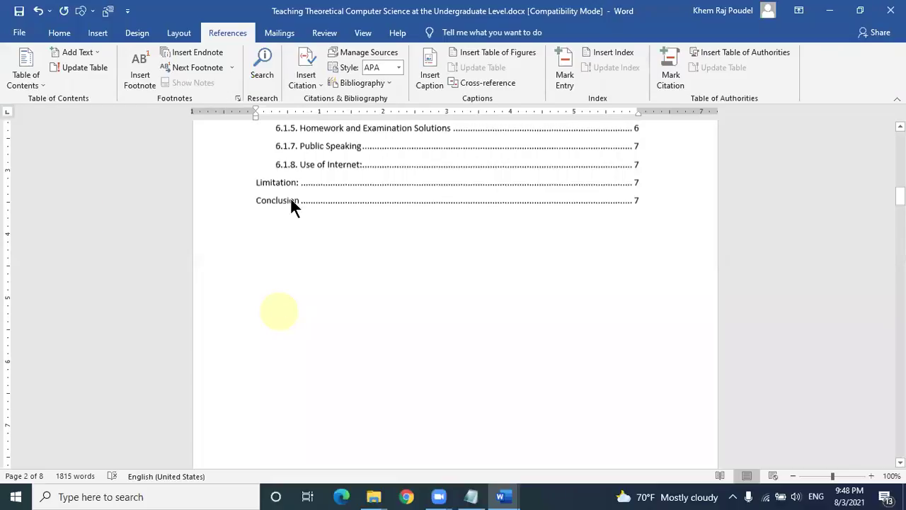
Step: Select the whole document, enlarge its font, then undo the enlargement and deselect
{"action": "scroll", "coordinate": [292, 199], "scroll_direction": "up", "scroll_amount": 6}
{"action": "key", "text": "ctrl+a"}
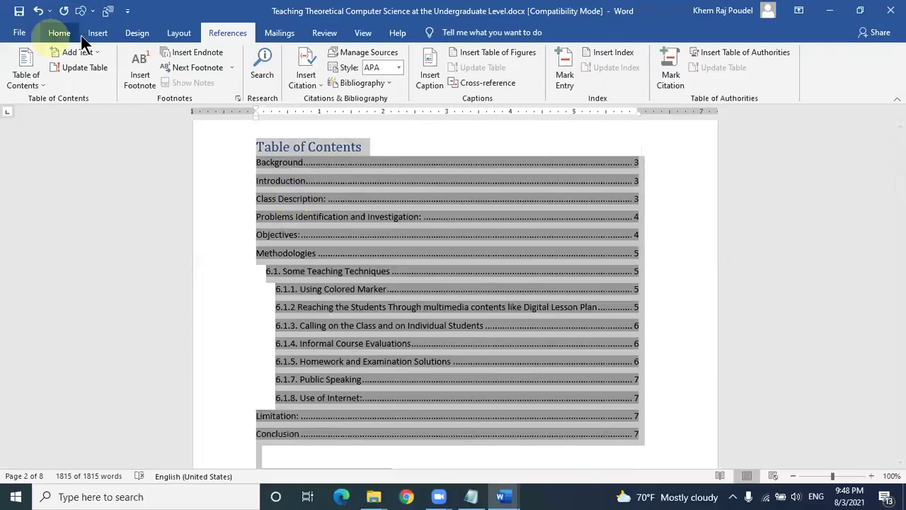
{"action": "left_click", "coordinate": [69, 39]}
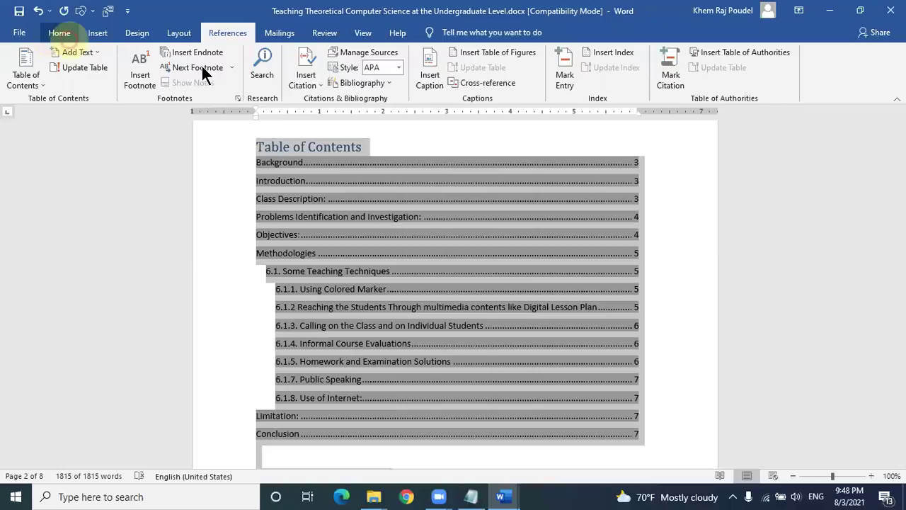
{"action": "left_click", "coordinate": [227, 58]}
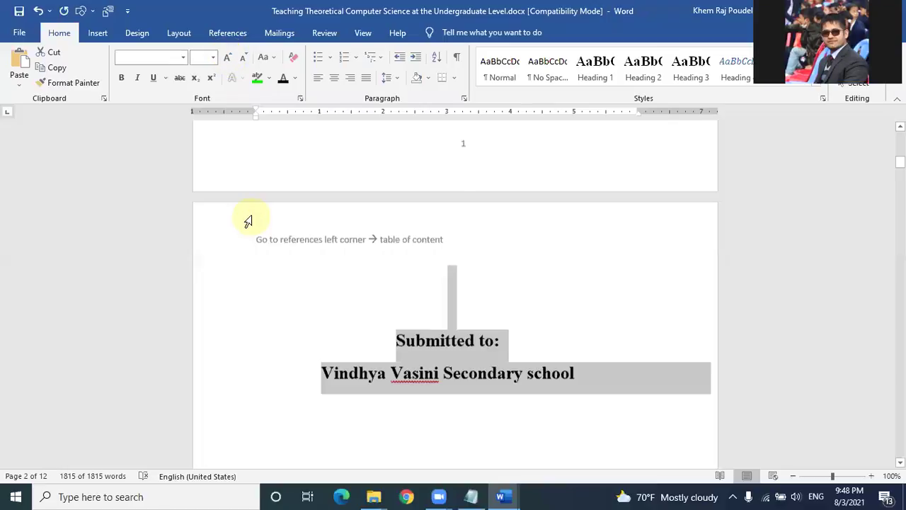
{"action": "scroll", "coordinate": [254, 216], "scroll_direction": "down", "scroll_amount": 5}
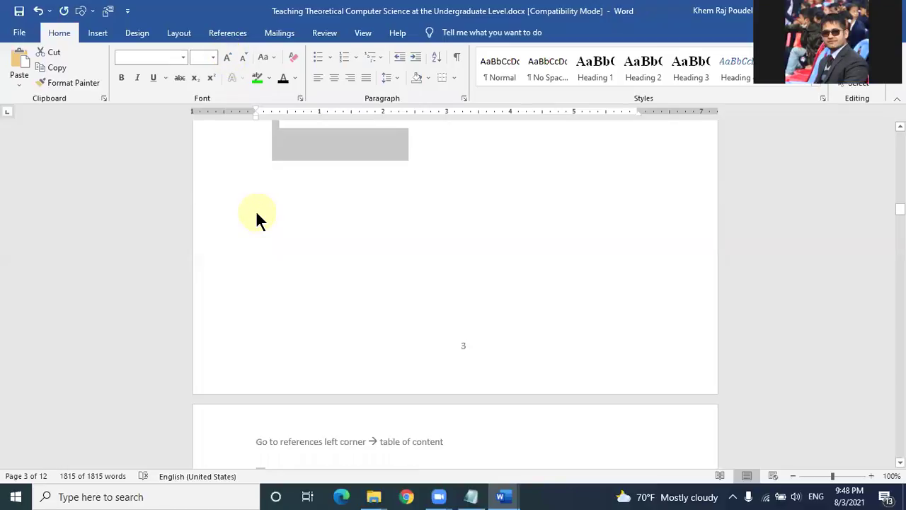
{"action": "key", "text": "ctrl+z"}
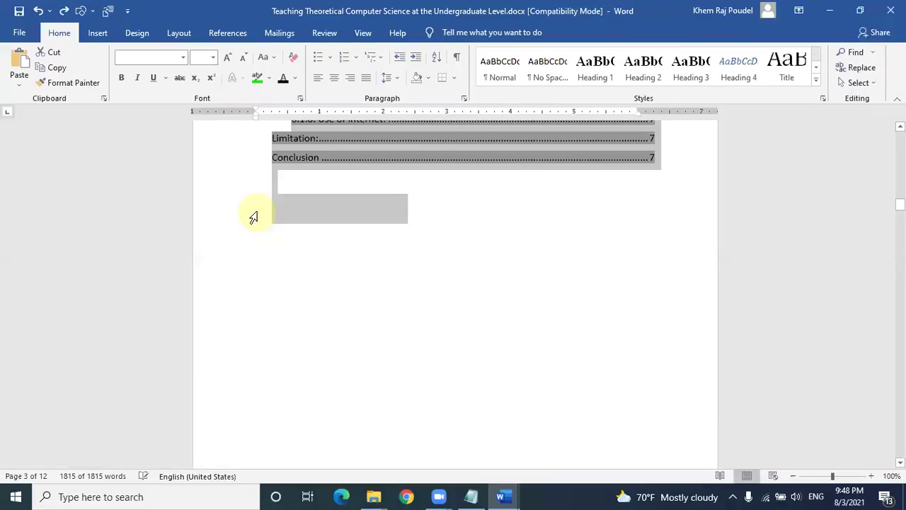
{"action": "left_click", "coordinate": [415, 227]}
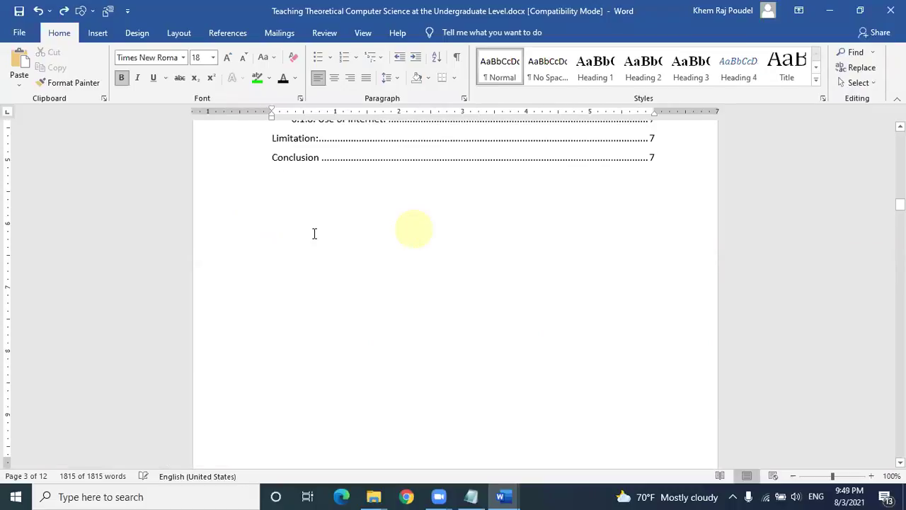
Step: Scroll back up and select the table of contents field
{"action": "scroll", "coordinate": [293, 162], "scroll_direction": "up", "scroll_amount": 5}
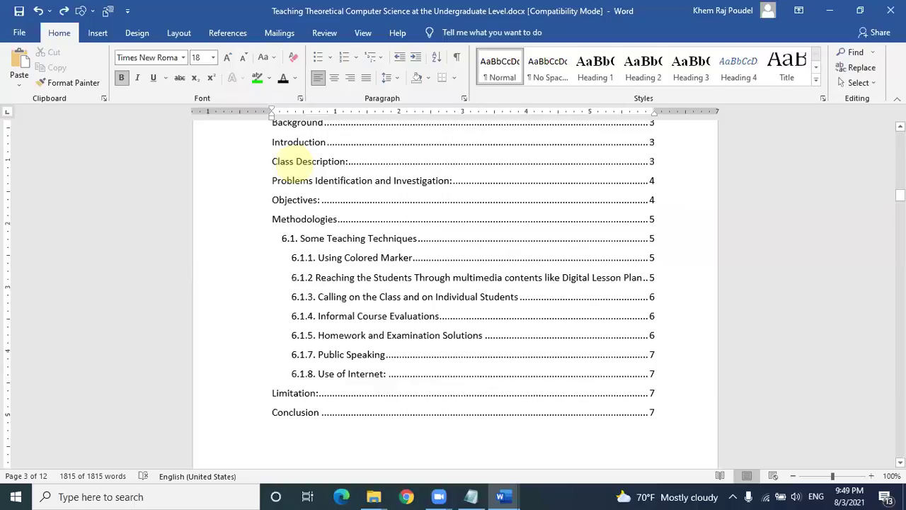
{"action": "scroll", "coordinate": [897, 198], "scroll_direction": "up", "scroll_amount": 2}
{"action": "scroll", "coordinate": [898, 190], "scroll_direction": "up", "scroll_amount": 1}
{"action": "left_click", "coordinate": [283, 280]}
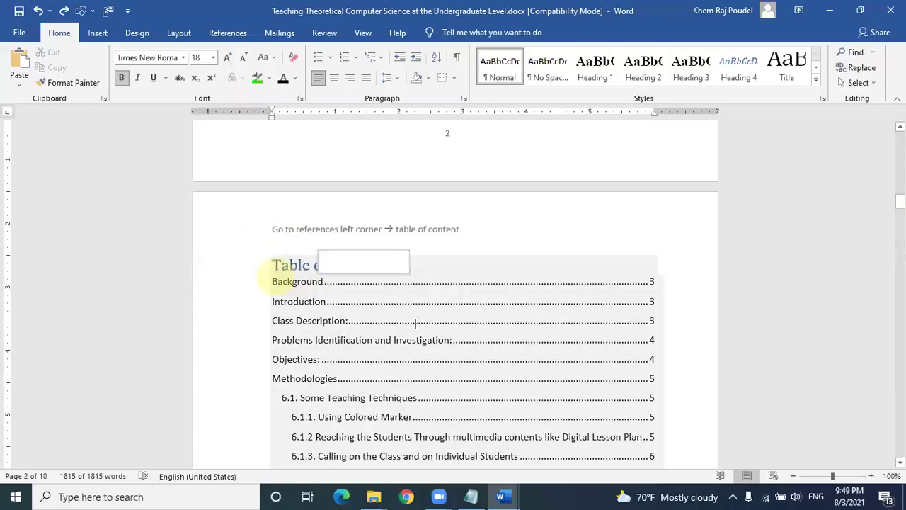
Step: Format the contents entries, Background through Conclusion, in Times New Roman 14 pt
{"action": "left_click", "coordinate": [435, 339]}
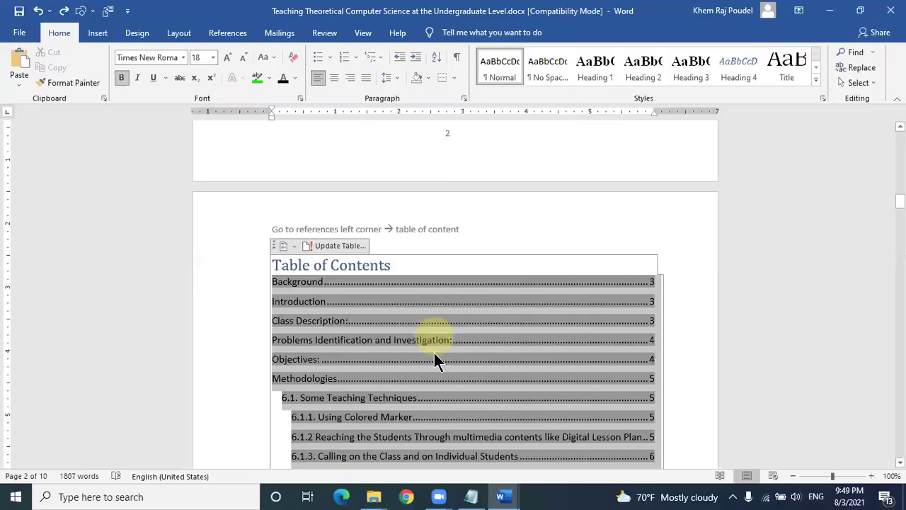
{"action": "double_click", "coordinate": [434, 352]}
{"action": "scroll", "coordinate": [657, 379], "scroll_direction": "down", "scroll_amount": 5}
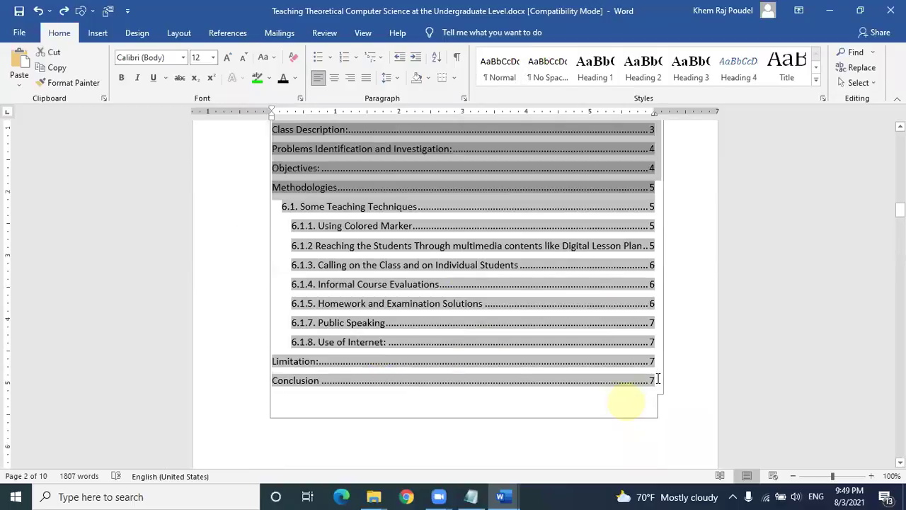
{"action": "left_click", "coordinate": [659, 383], "text": "shift"}
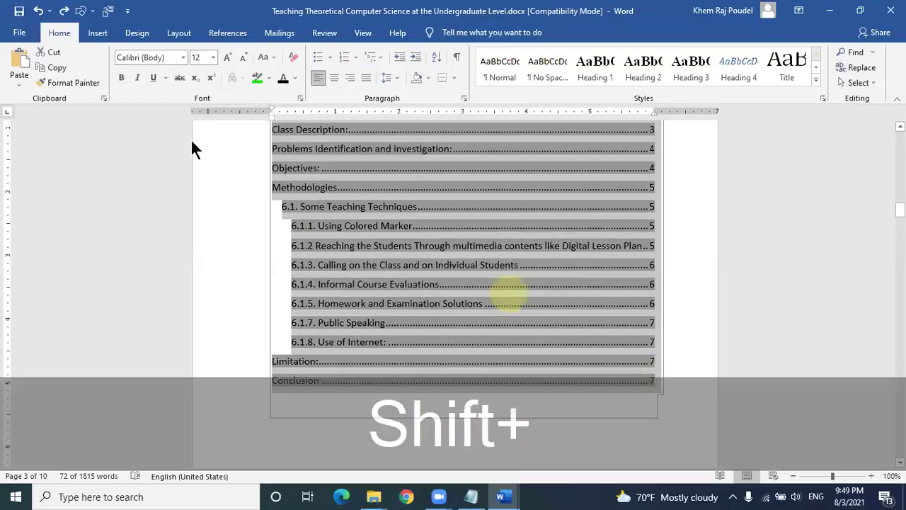
{"action": "left_click", "coordinate": [157, 58]}
{"action": "type", "text": "Times New Roma"}
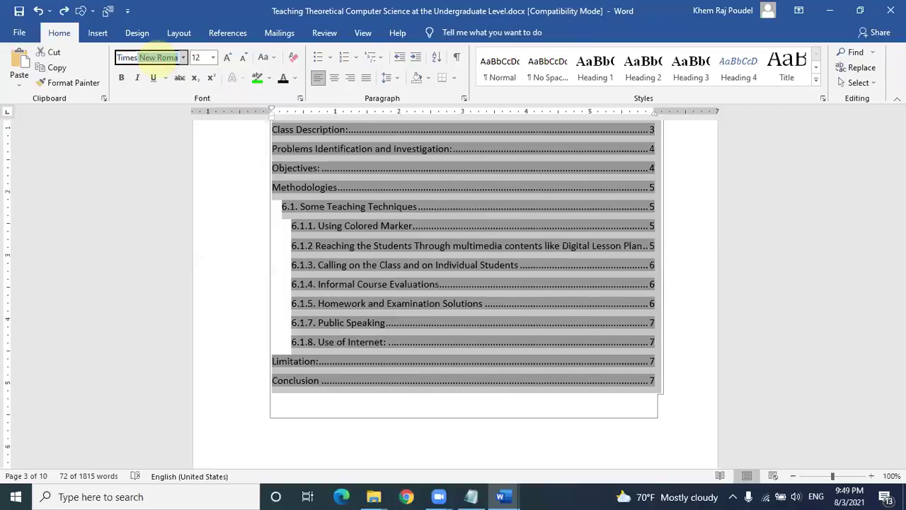
{"action": "key", "text": "Return"}
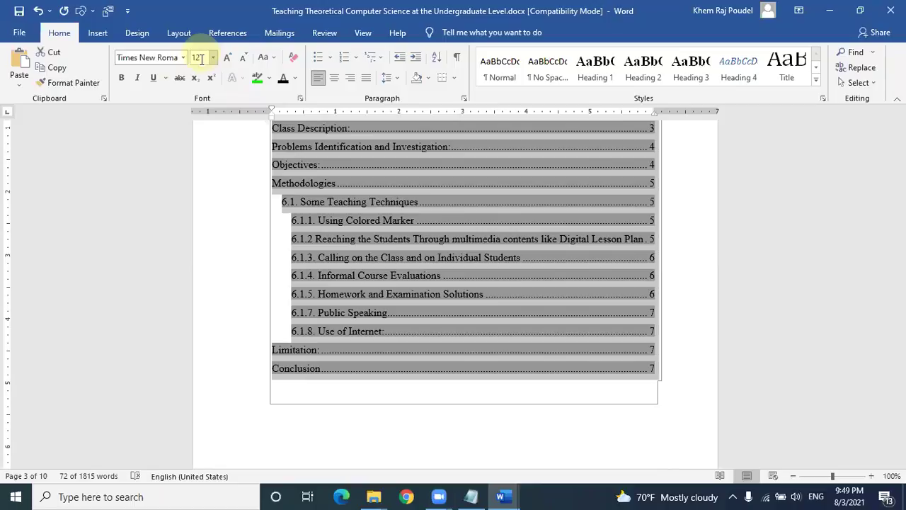
{"action": "left_click", "coordinate": [201, 58]}
{"action": "type", "text": "14"}
{"action": "key", "text": "Return"}
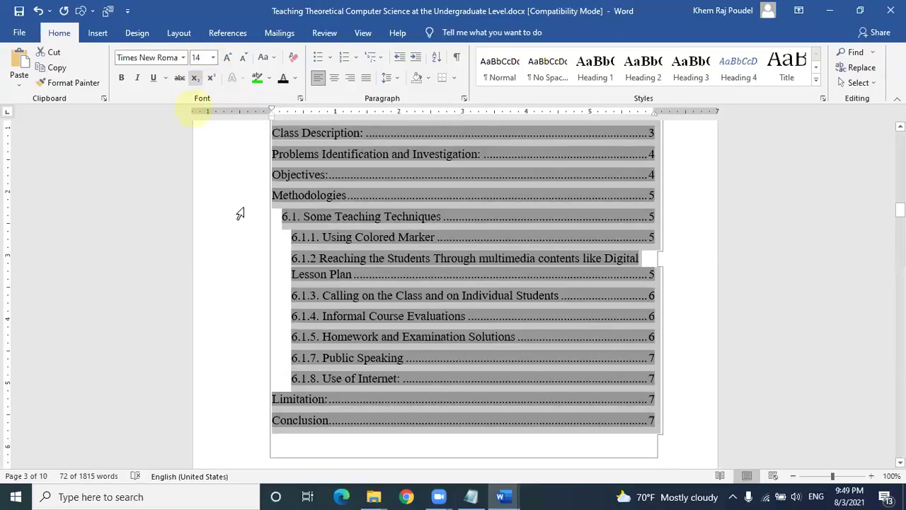
Step: Check the 6.1.2 entry and the empty line above Background
{"action": "left_click", "coordinate": [244, 216]}
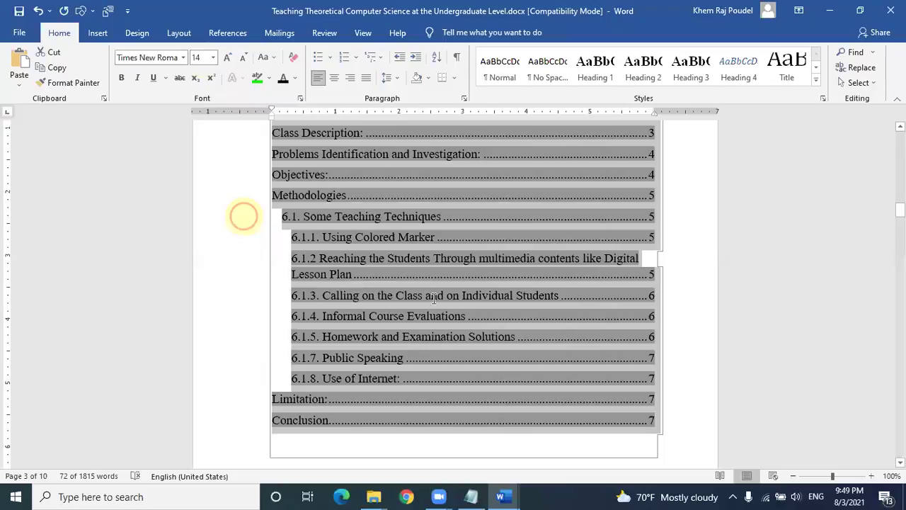
{"action": "left_click", "coordinate": [434, 297]}
{"action": "double_click", "coordinate": [233, 270]}
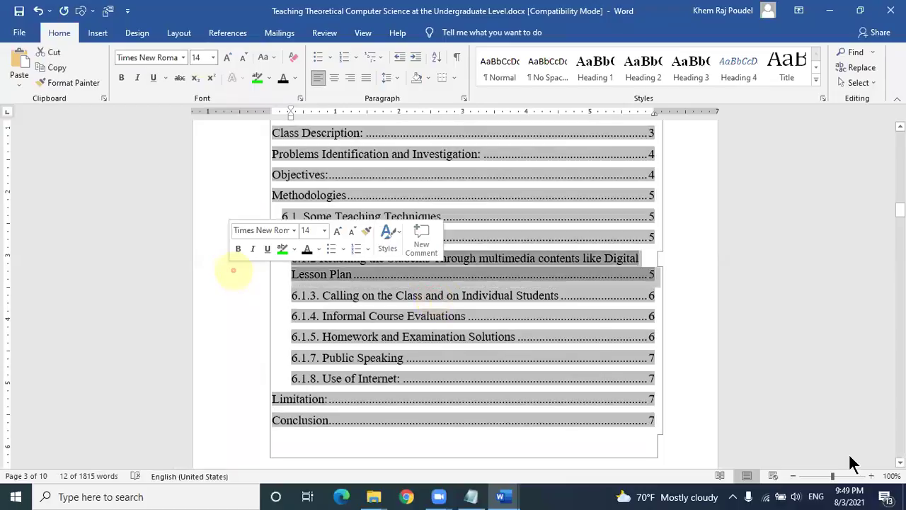
{"action": "left_click", "coordinate": [706, 284]}
{"action": "scroll", "coordinate": [589, 281], "scroll_direction": "down", "scroll_amount": 10}
{"action": "left_click", "coordinate": [588, 282]}
Step: Select the 'Table of Contents' heading text above the entries
{"action": "scroll", "coordinate": [588, 279], "scroll_direction": "up", "scroll_amount": 1}
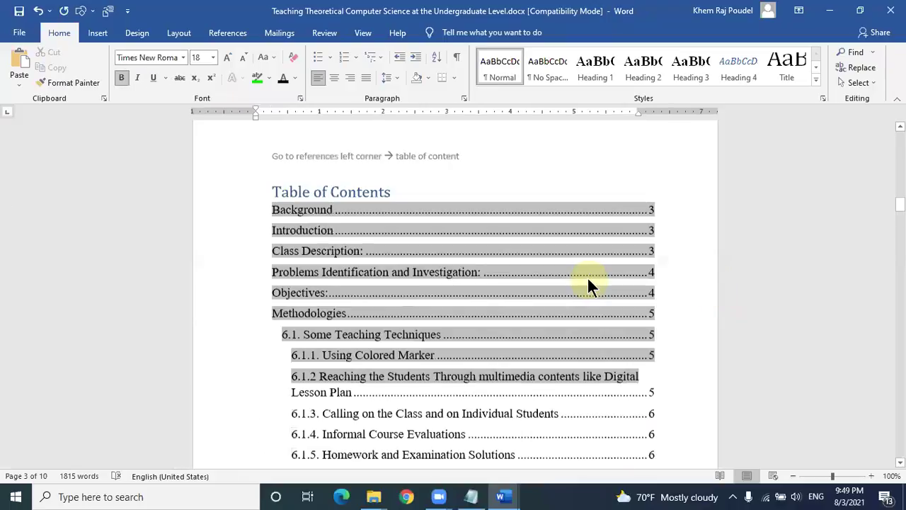
{"action": "scroll", "coordinate": [587, 276], "scroll_direction": "up", "scroll_amount": 1}
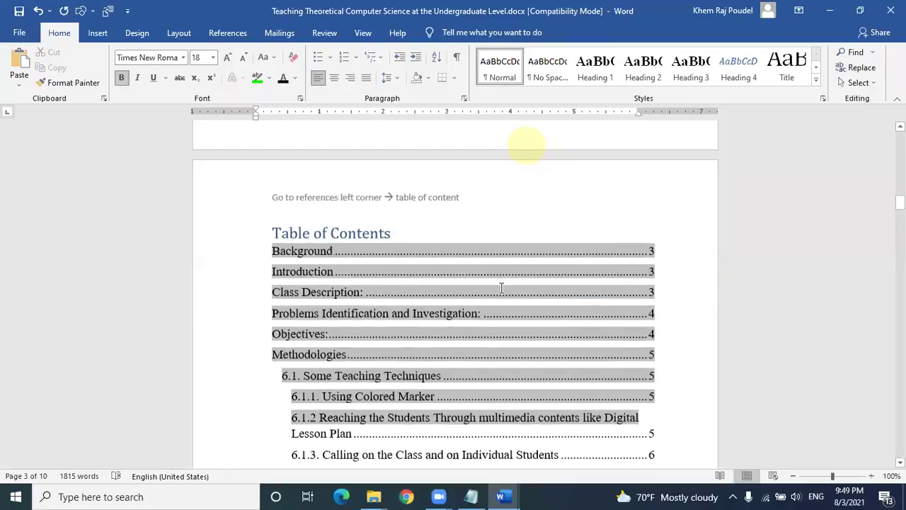
{"action": "left_click", "coordinate": [494, 312]}
{"action": "scroll", "coordinate": [540, 296], "scroll_direction": "down", "scroll_amount": 5}
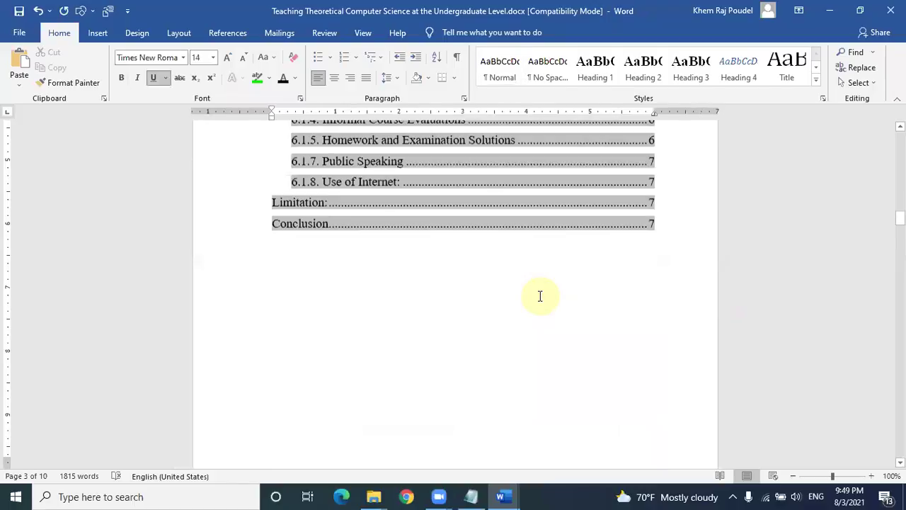
{"action": "left_click", "coordinate": [532, 305]}
{"action": "scroll", "coordinate": [533, 305], "scroll_direction": "up", "scroll_amount": 5}
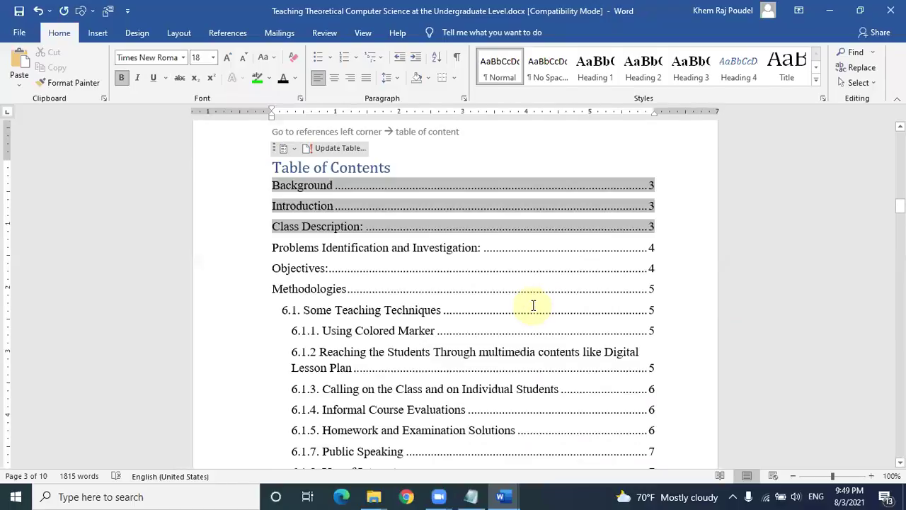
{"action": "left_click", "coordinate": [485, 281]}
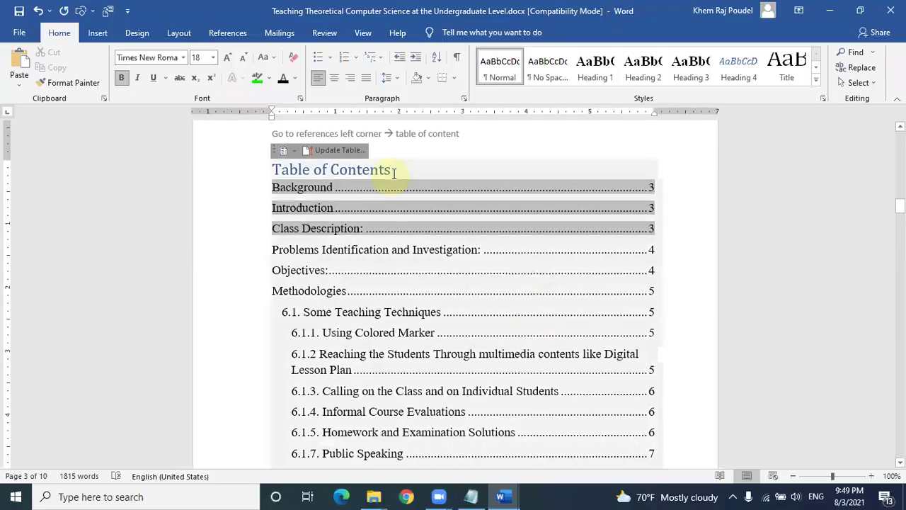
{"action": "left_click", "coordinate": [369, 170]}
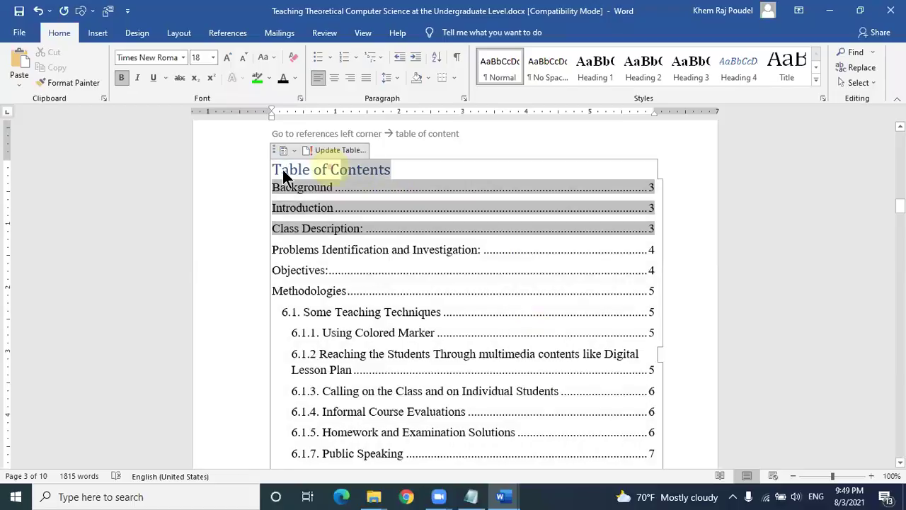
Step: Colour the 'Table of Contents' heading black, centre it, and review the entries
{"action": "left_click", "coordinate": [284, 79]}
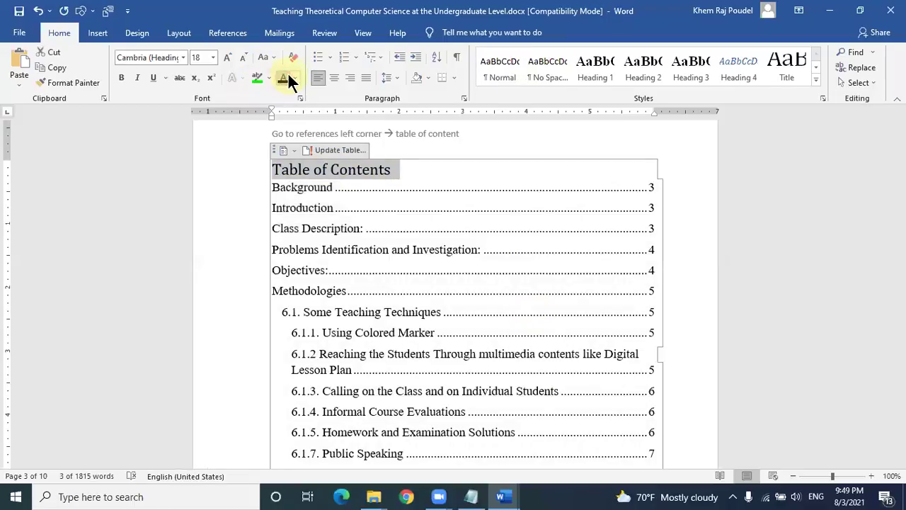
{"action": "key", "text": "ctrl+e"}
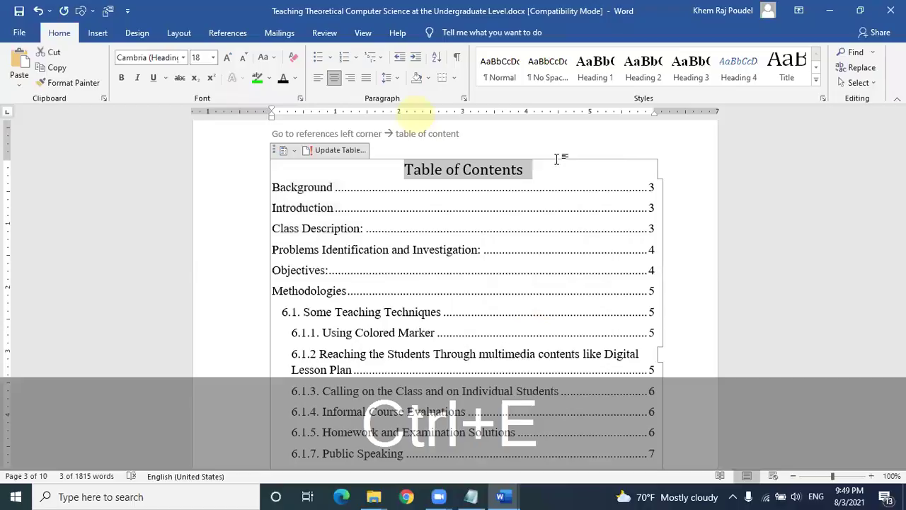
{"action": "left_click", "coordinate": [556, 160]}
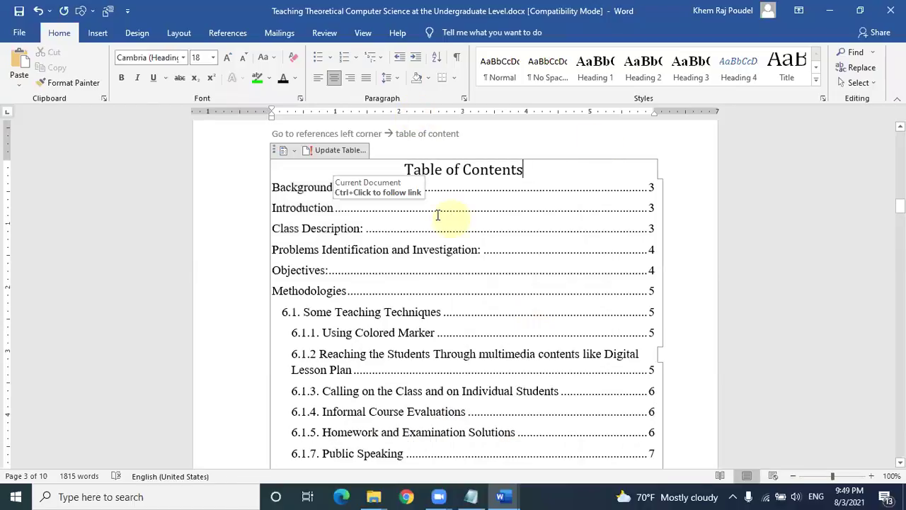
{"action": "scroll", "coordinate": [443, 223], "scroll_direction": "down", "scroll_amount": 4}
{"action": "scroll", "coordinate": [440, 226], "scroll_direction": "down", "scroll_amount": 3}
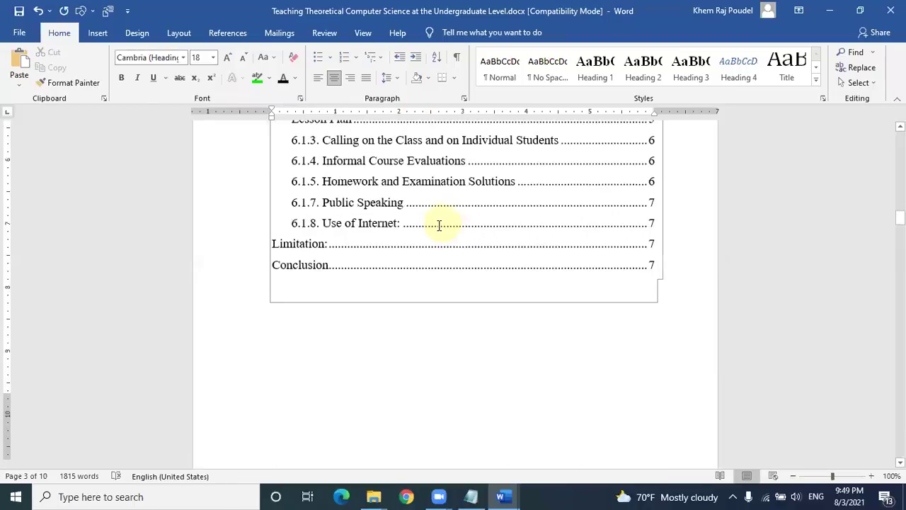
{"action": "scroll", "coordinate": [439, 225], "scroll_direction": "up", "scroll_amount": 5}
{"action": "scroll", "coordinate": [433, 225], "scroll_direction": "up", "scroll_amount": 2}
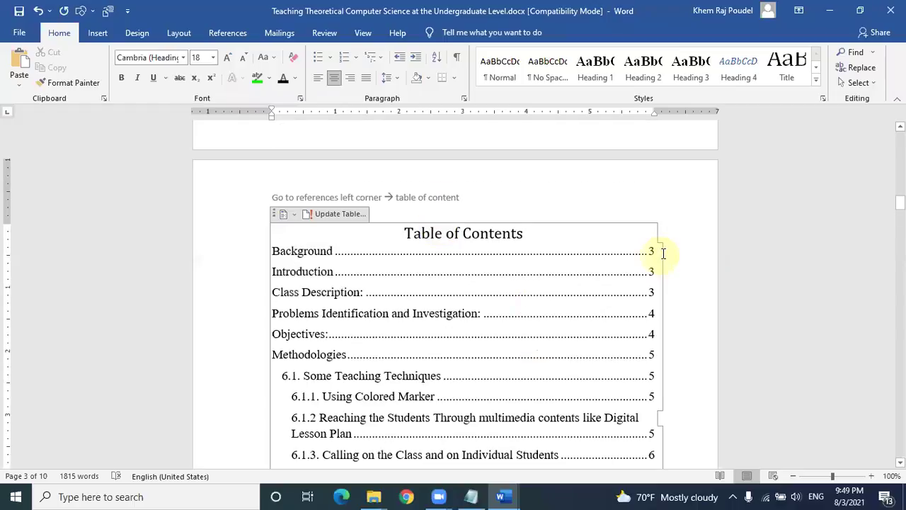
{"action": "scroll", "coordinate": [657, 254], "scroll_direction": "down", "scroll_amount": 5}
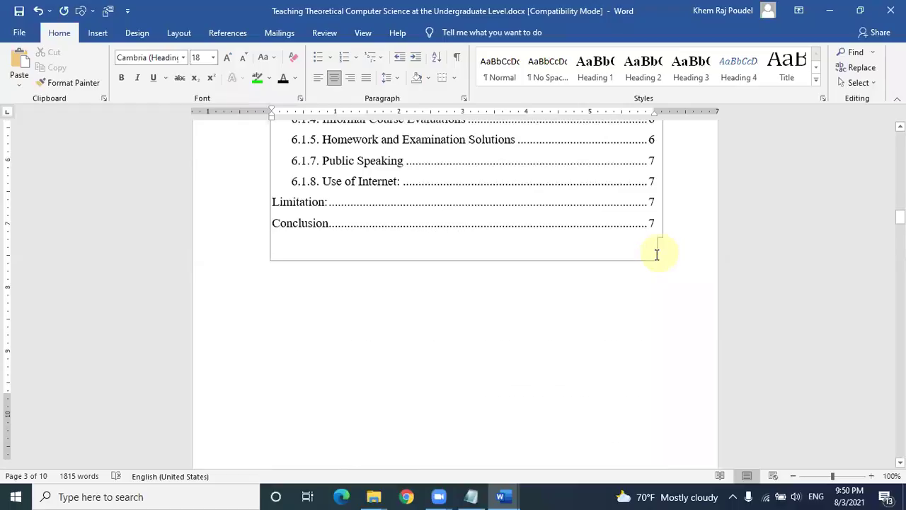
{"action": "scroll", "coordinate": [505, 222], "scroll_direction": "down", "scroll_amount": 4}
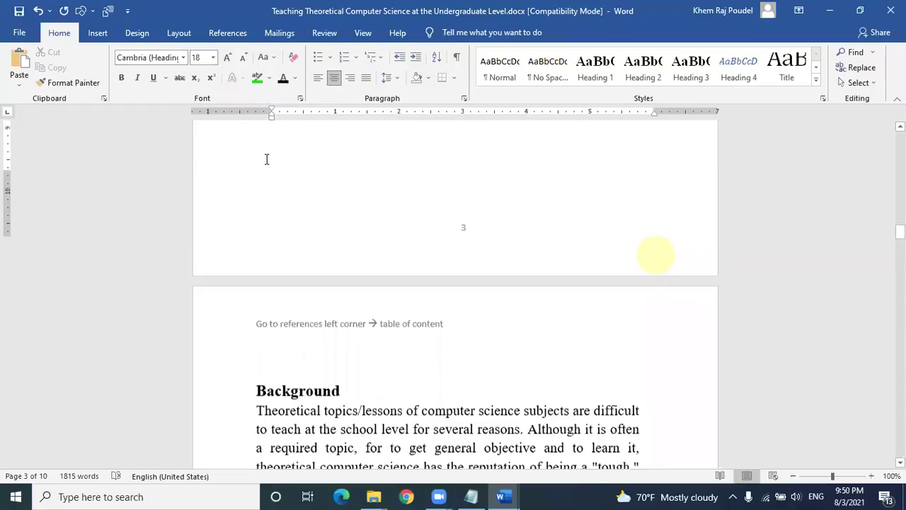
Step: Delete the empty line above the Background heading
{"action": "scroll", "coordinate": [267, 158], "scroll_direction": "down", "scroll_amount": 3}
{"action": "left_click", "coordinate": [267, 159]}
{"action": "key", "text": "Delete"}
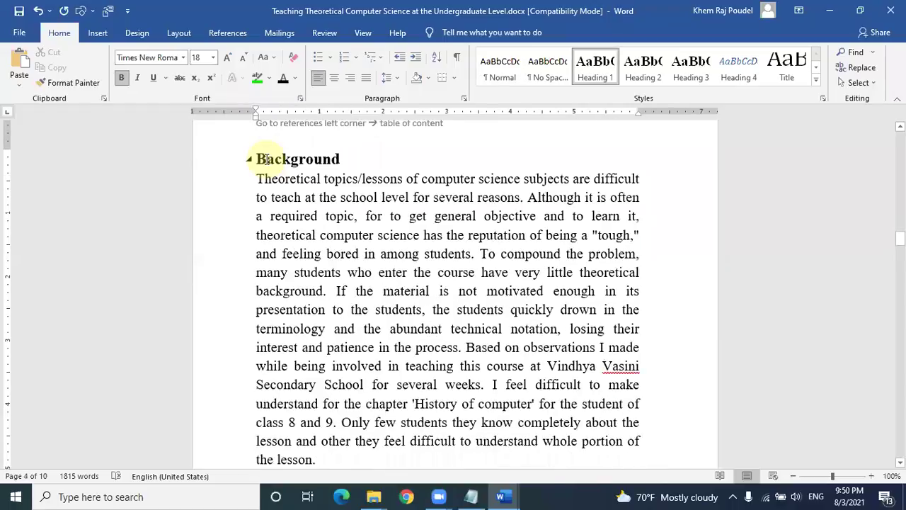
Step: Ctrl+Click the Background contents entry to jump to its section
{"action": "scroll", "coordinate": [265, 159], "scroll_direction": "up", "scroll_amount": 1}
{"action": "scroll", "coordinate": [265, 160], "scroll_direction": "up", "scroll_amount": 5}
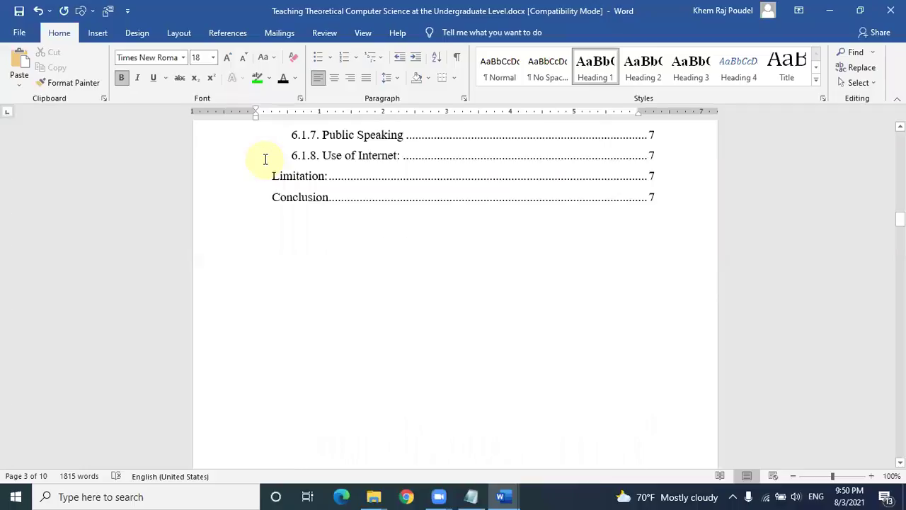
{"action": "scroll", "coordinate": [273, 155], "scroll_direction": "up", "scroll_amount": 2}
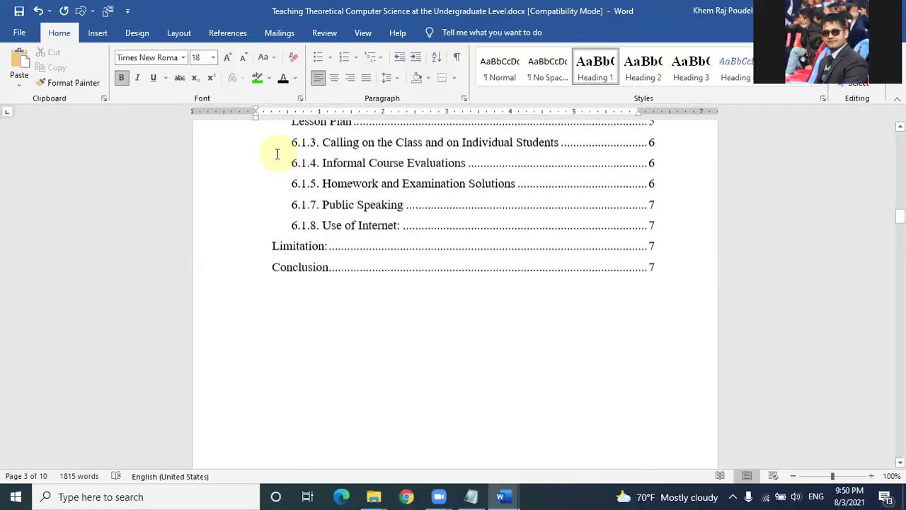
{"action": "scroll", "coordinate": [598, 181], "scroll_direction": "up", "scroll_amount": 2}
{"action": "scroll", "coordinate": [607, 176], "scroll_direction": "up", "scroll_amount": 2}
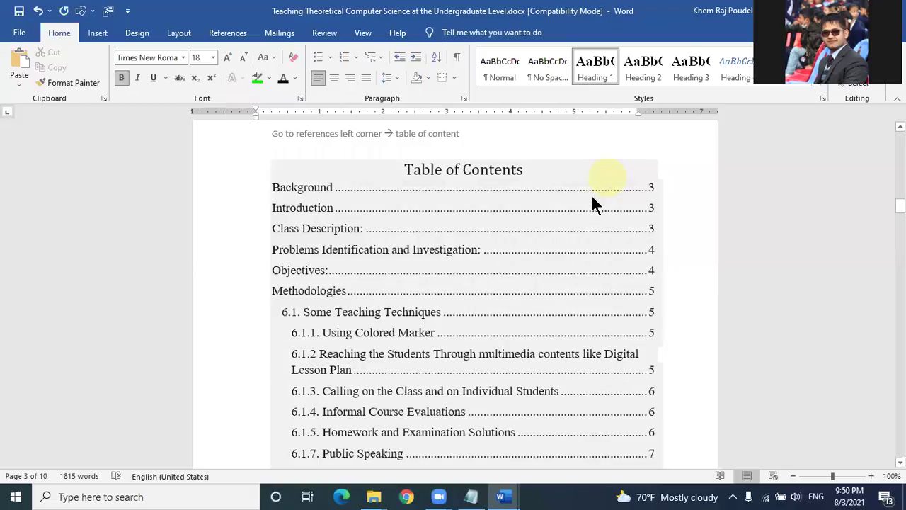
{"action": "left_click", "coordinate": [593, 192], "text": "ctrl"}
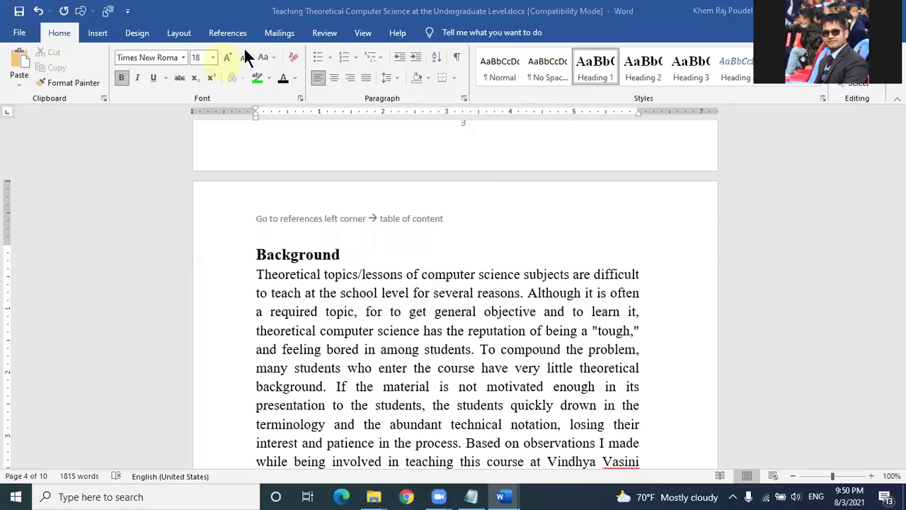
Step: Place the insertion point before the Background heading and show the Layout tools
{"action": "left_click", "coordinate": [262, 251]}
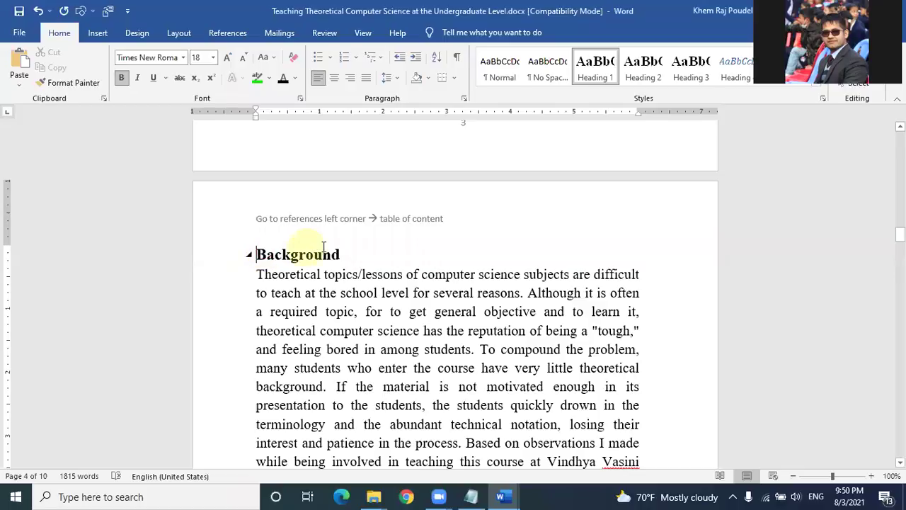
{"action": "scroll", "coordinate": [324, 241], "scroll_direction": "down", "scroll_amount": 8}
{"action": "scroll", "coordinate": [449, 323], "scroll_direction": "down", "scroll_amount": 4}
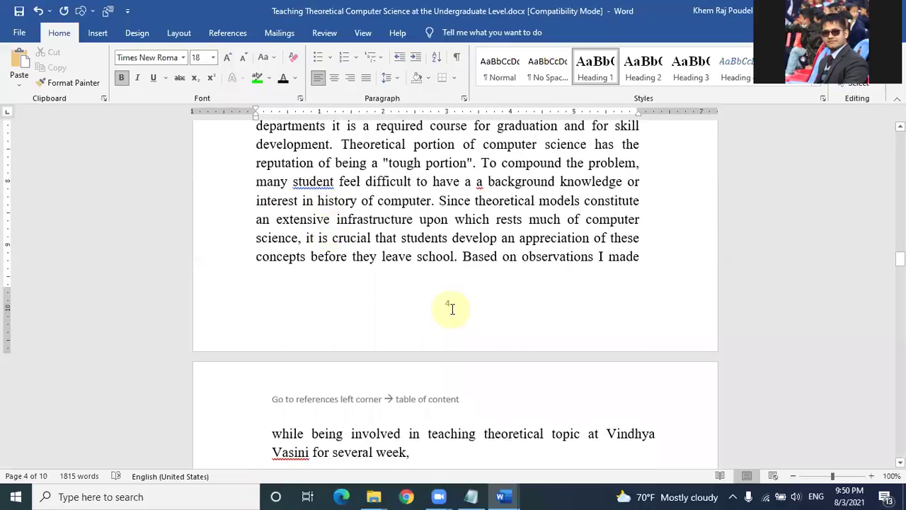
{"action": "scroll", "coordinate": [452, 308], "scroll_direction": "up", "scroll_amount": 6}
{"action": "scroll", "coordinate": [451, 308], "scroll_direction": "up", "scroll_amount": 5}
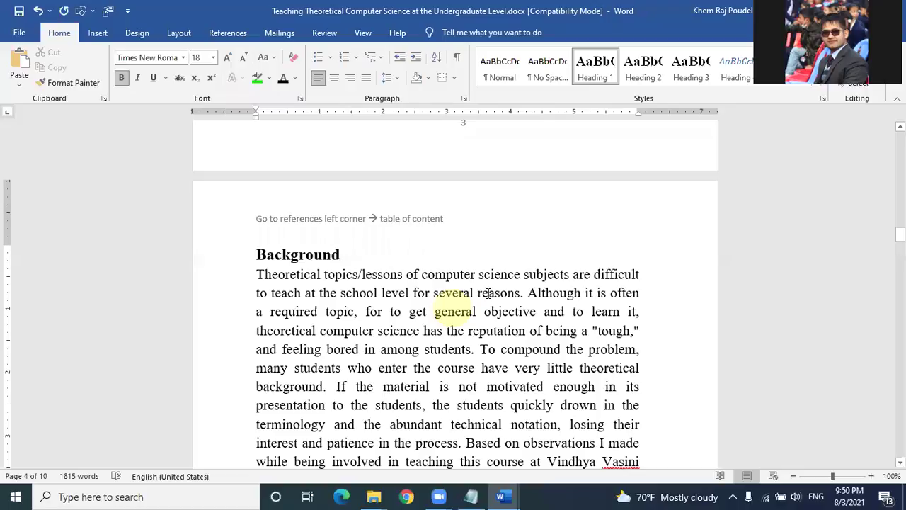
{"action": "left_click", "coordinate": [177, 33]}
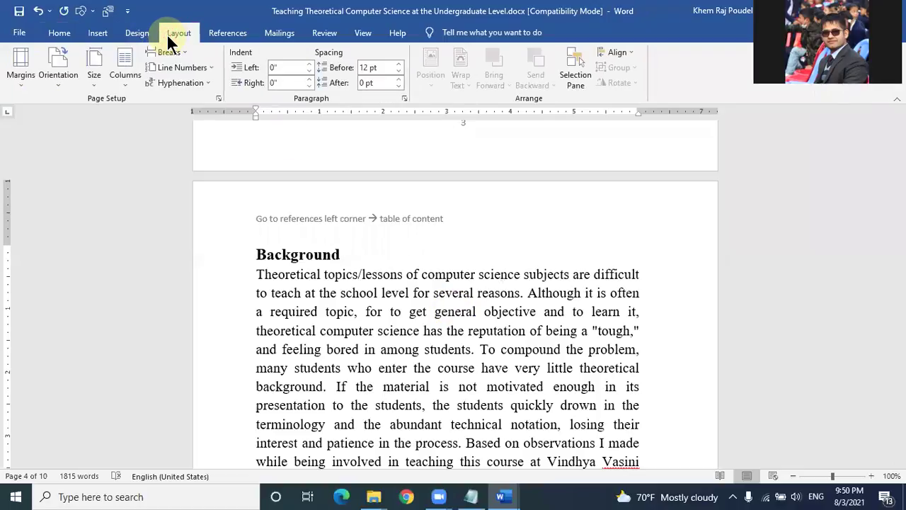
Step: Open the header, delete the old note, and begin typing 'Page break'
{"action": "double_click", "coordinate": [457, 220]}
{"action": "left_click_drag", "start_coordinate": [457, 220], "coordinate": [228, 220]}
{"action": "key", "text": "Delete"}
{"action": "type", "text": "Page brea"}
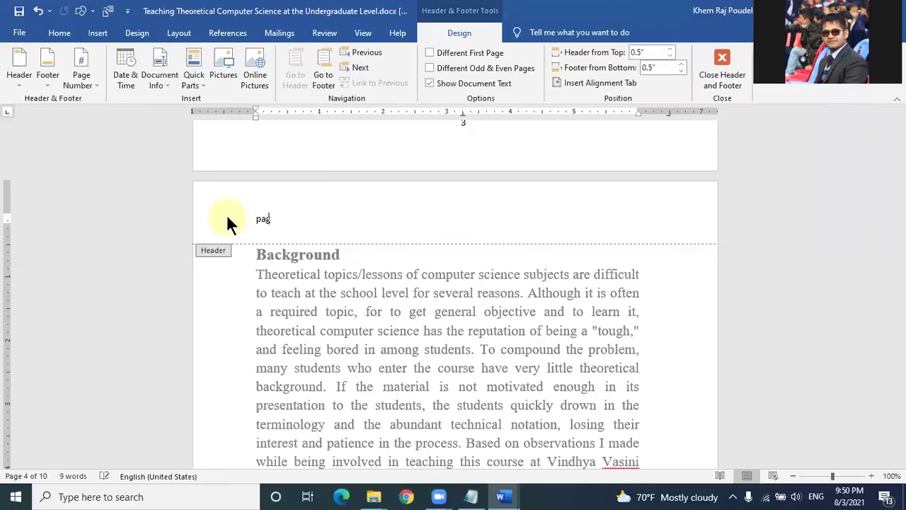
{"action": "type", "text": "k "}
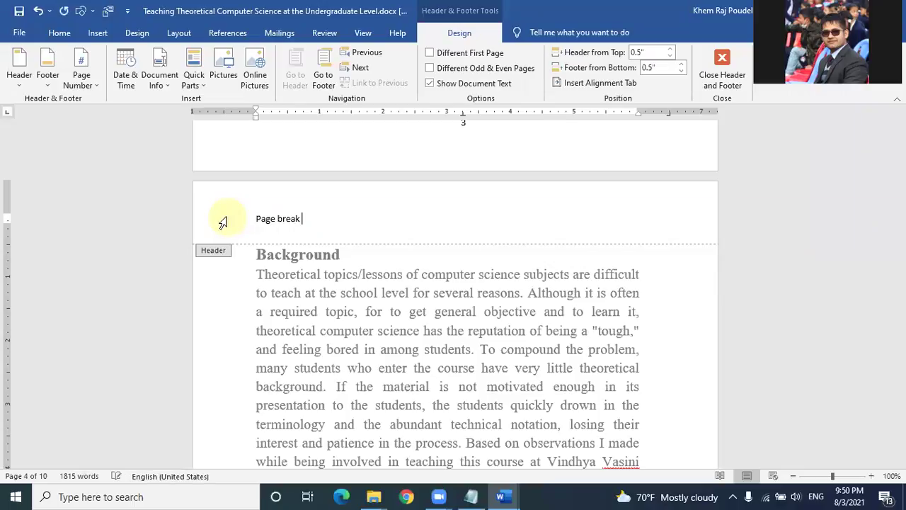
{"action": "type", "text": "-"}
{"action": "left_click", "coordinate": [227, 218]}
{"action": "type", "text": "-"}
{"action": "key", "text": "BackSpace"}
Step: Complete the header note as 'page break--> layout -->breaks--> continuous' and close the header
{"action": "type", "text": "page break--"}
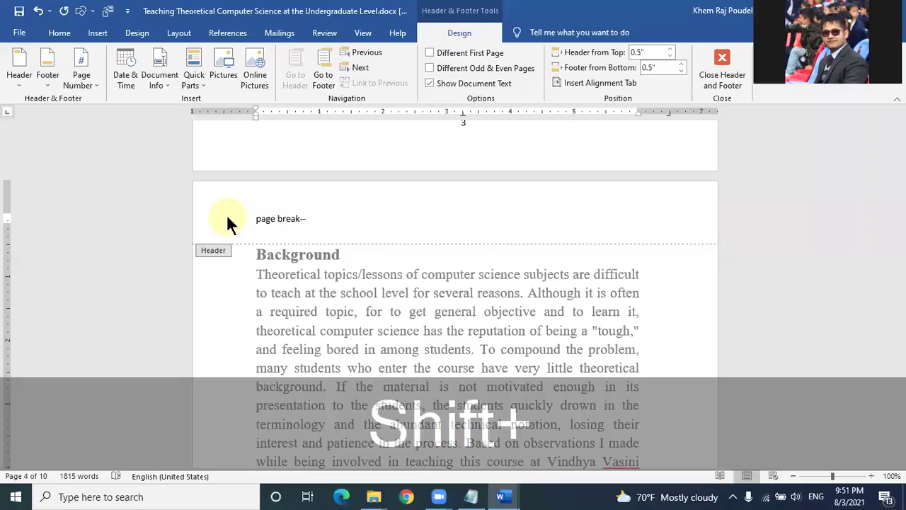
{"action": "type", "text": "> "}
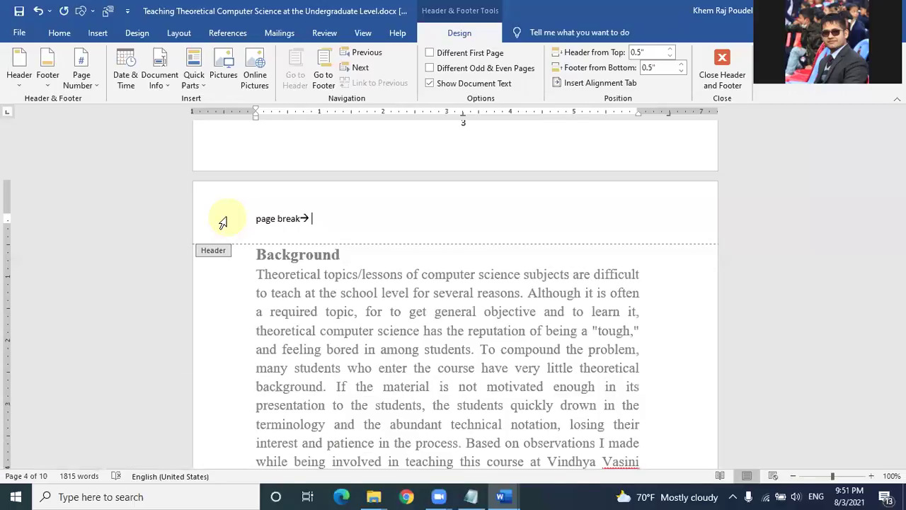
{"action": "type", "text": "layout breaks continuous"}
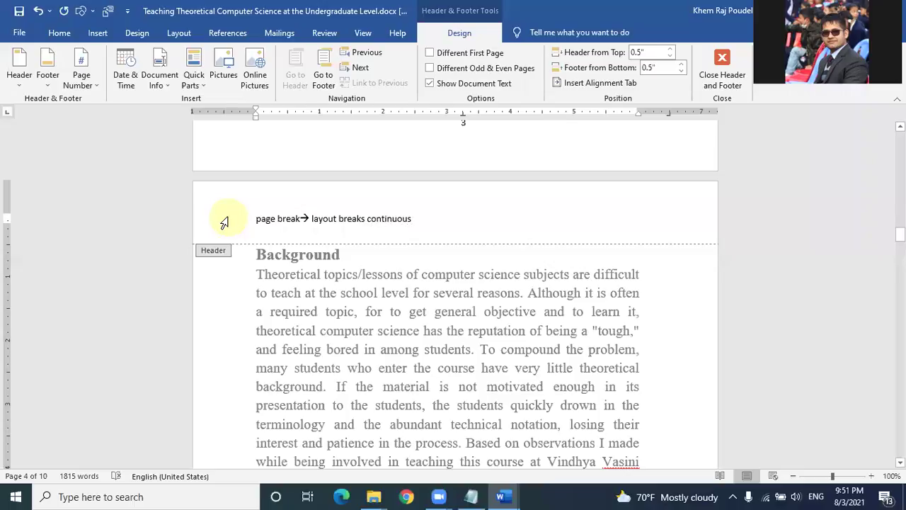
{"action": "left_click", "coordinate": [338, 215]}
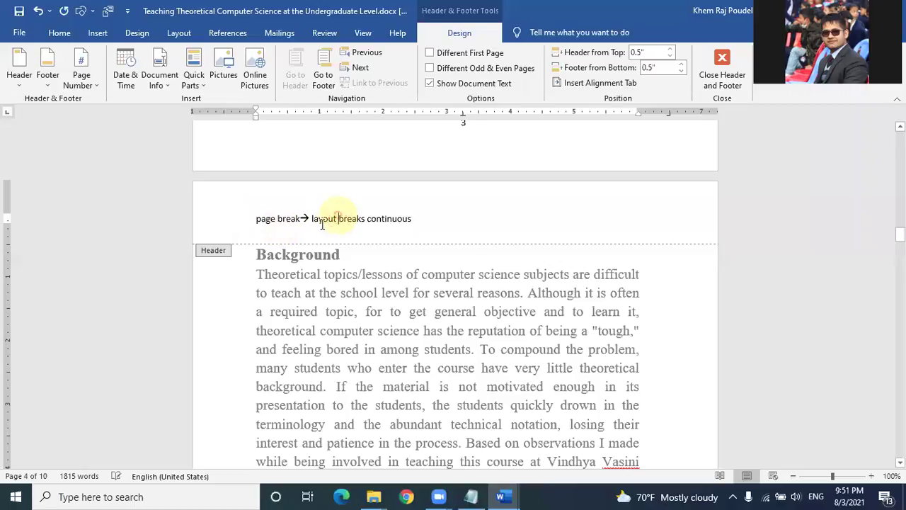
{"action": "type", "text": "-->>"}
{"action": "left_click", "coordinate": [376, 219]}
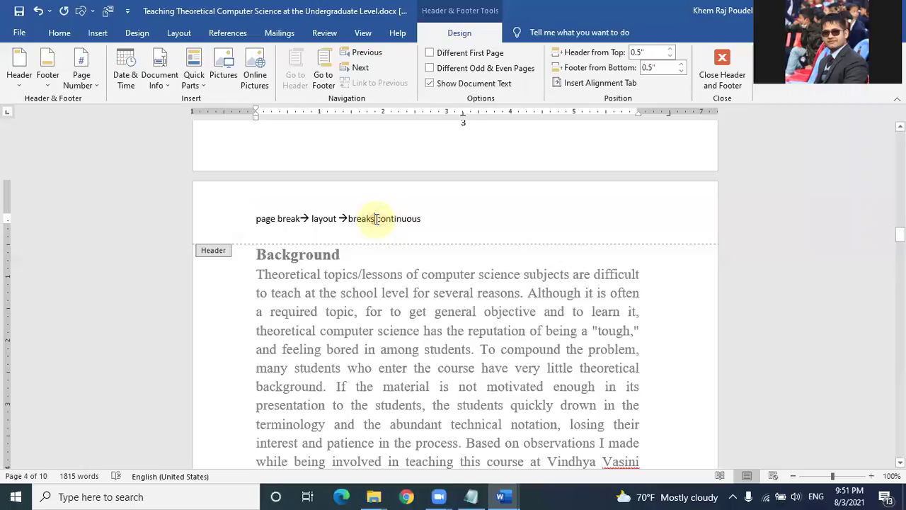
{"action": "type", "text": "--"}
{"action": "key", "text": "shift"}
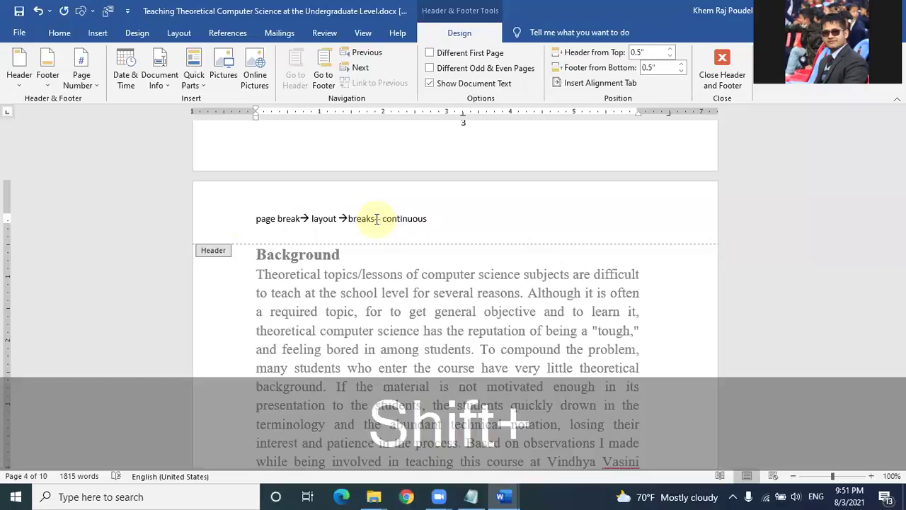
{"action": "type", "text": ">"}
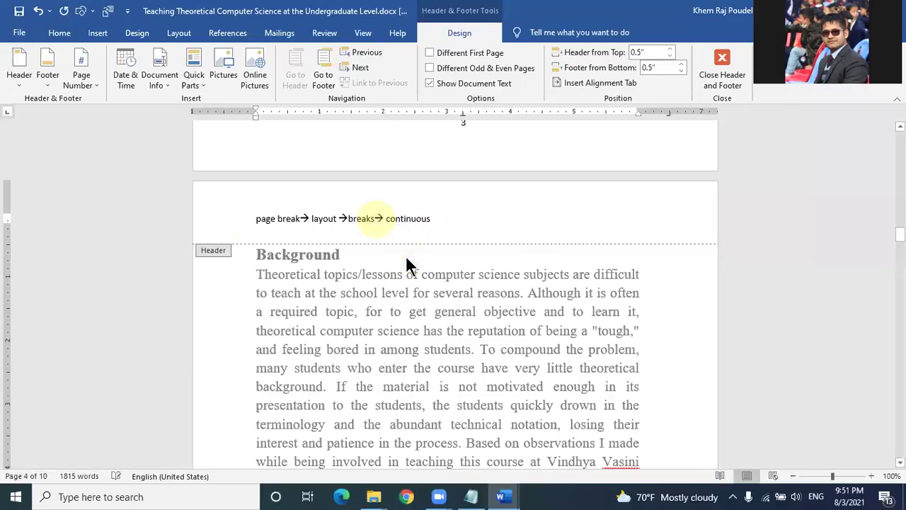
{"action": "double_click", "coordinate": [407, 256]}
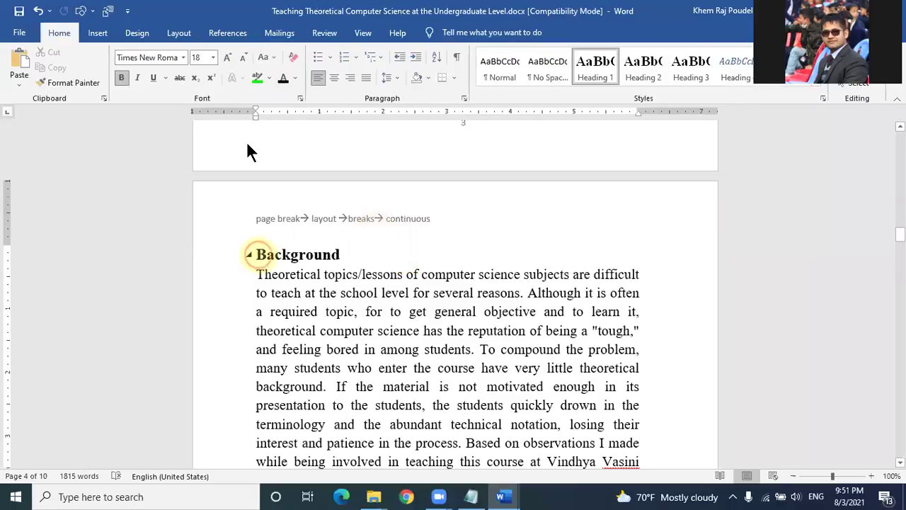
Step: Open the Breaks dropdown on the Layout tab
{"action": "left_click", "coordinate": [179, 33]}
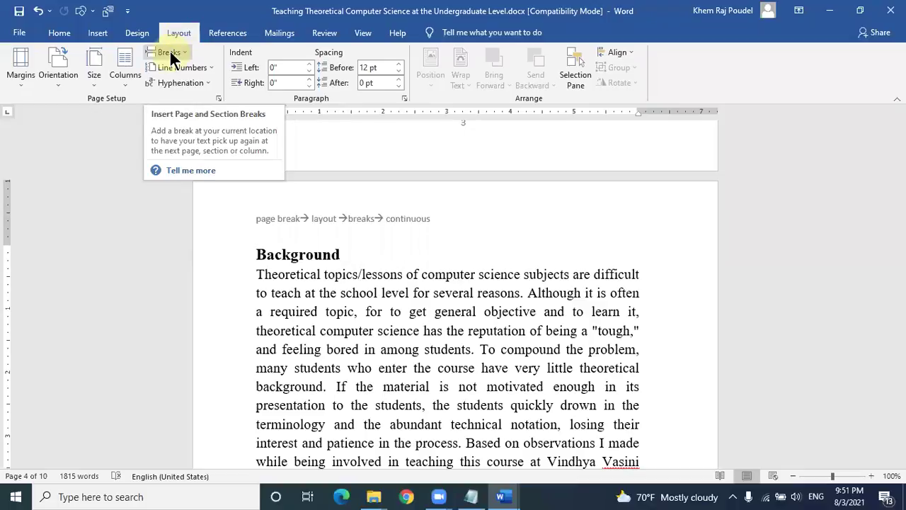
{"action": "left_click", "coordinate": [169, 55]}
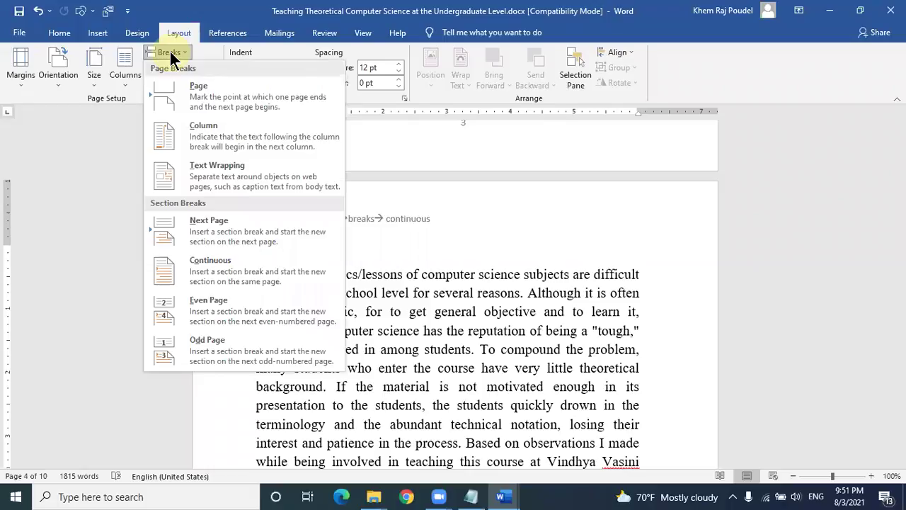
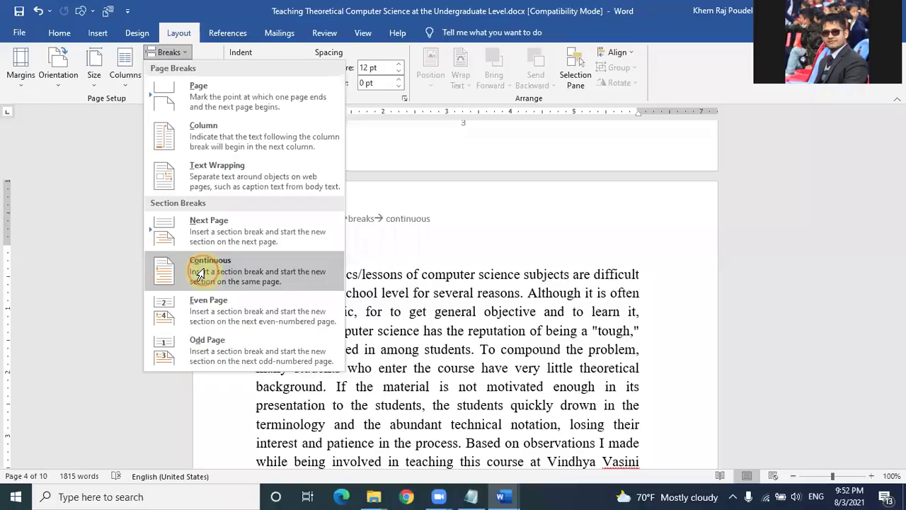
Step: Insert a continuous section break and correct the misspelled 'student' to 'students'
{"action": "left_click", "coordinate": [199, 273]}
{"action": "scroll", "coordinate": [283, 254], "scroll_direction": "up", "scroll_amount": 1}
{"action": "scroll", "coordinate": [283, 254], "scroll_direction": "up", "scroll_amount": 3}
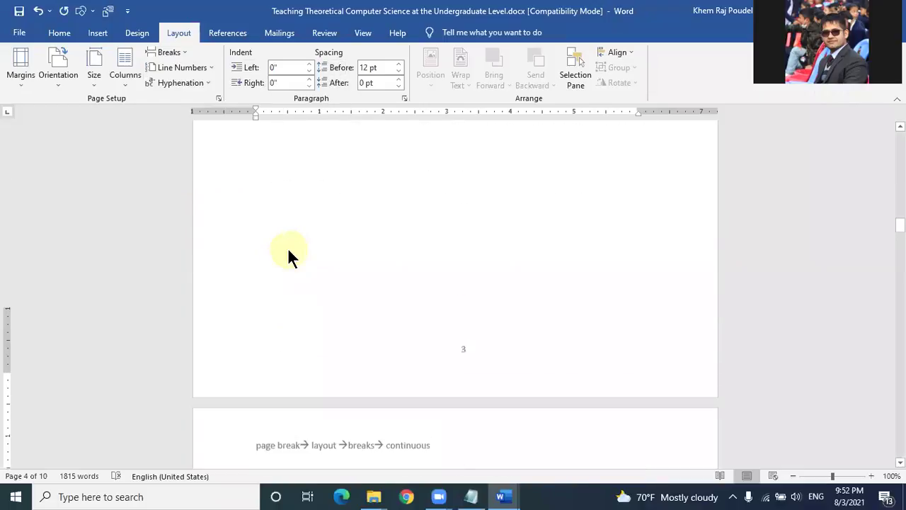
{"action": "scroll", "coordinate": [287, 255], "scroll_direction": "down", "scroll_amount": 11}
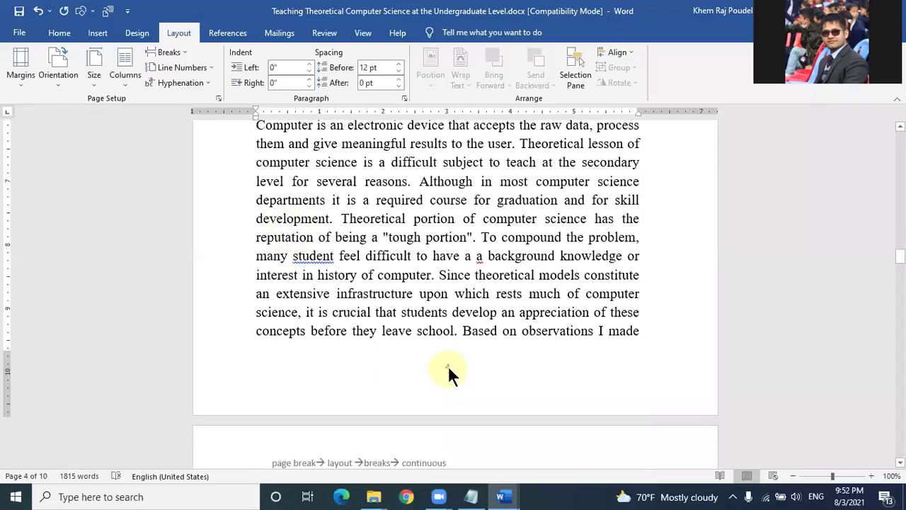
{"action": "right_click", "coordinate": [320, 258]}
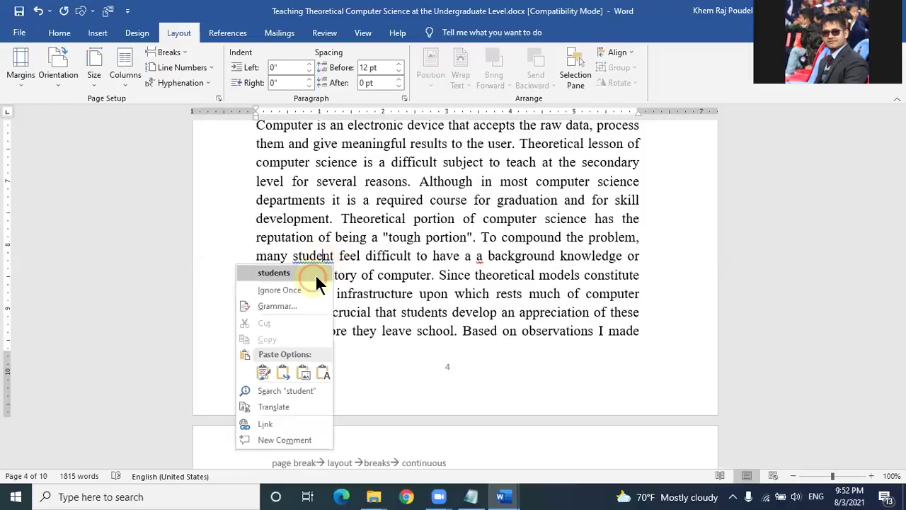
{"action": "left_click", "coordinate": [315, 273]}
Step: Insert a continuous section break immediately before the Background heading
{"action": "scroll", "coordinate": [330, 269], "scroll_direction": "up", "scroll_amount": 3}
{"action": "scroll", "coordinate": [289, 192], "scroll_direction": "up", "scroll_amount": 3}
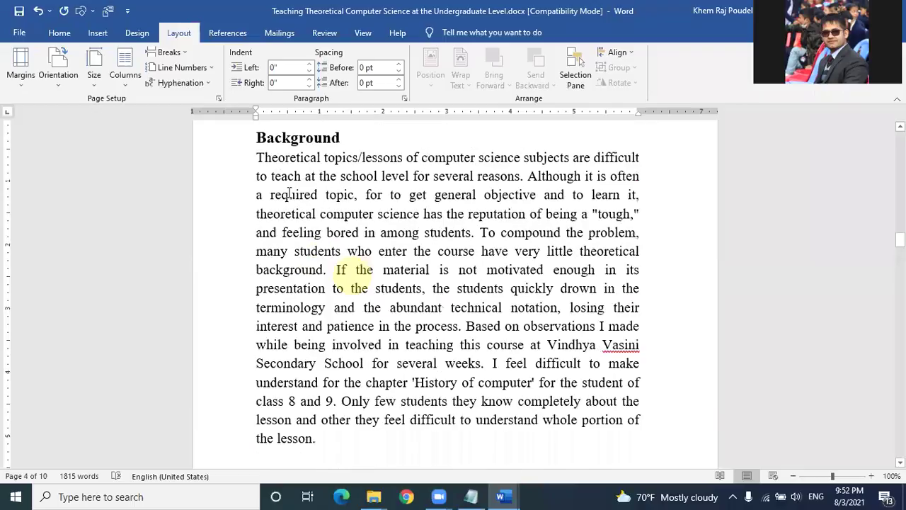
{"action": "scroll", "coordinate": [250, 254], "scroll_direction": "up", "scroll_amount": 2}
{"action": "left_click", "coordinate": [261, 269]}
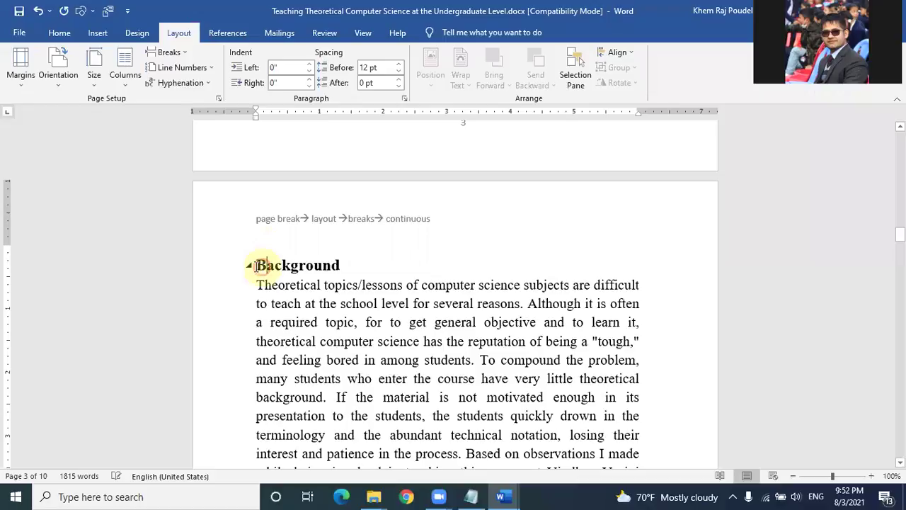
{"action": "left_click", "coordinate": [261, 269]}
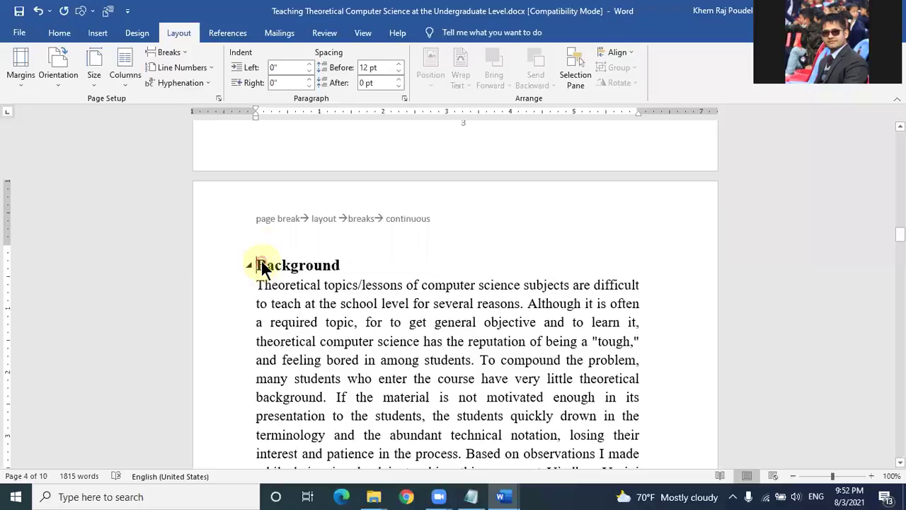
{"action": "left_click", "coordinate": [169, 52]}
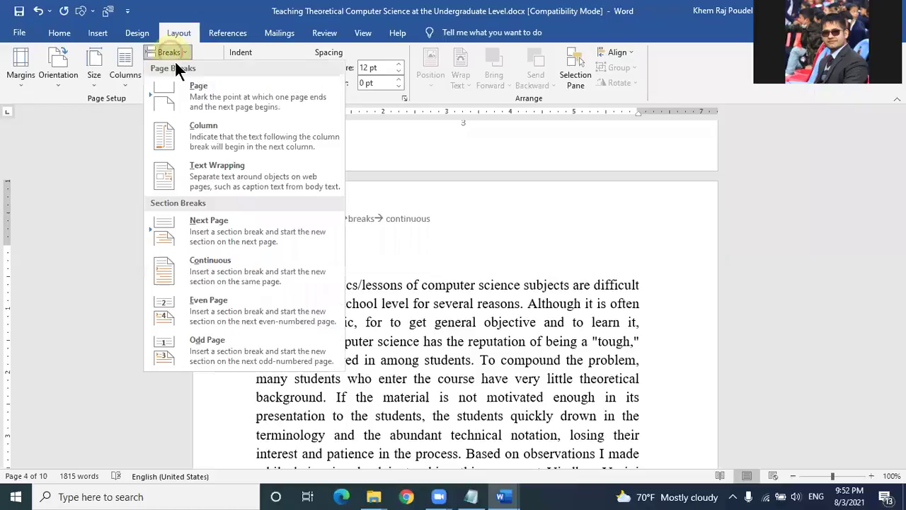
{"action": "left_click", "coordinate": [210, 264]}
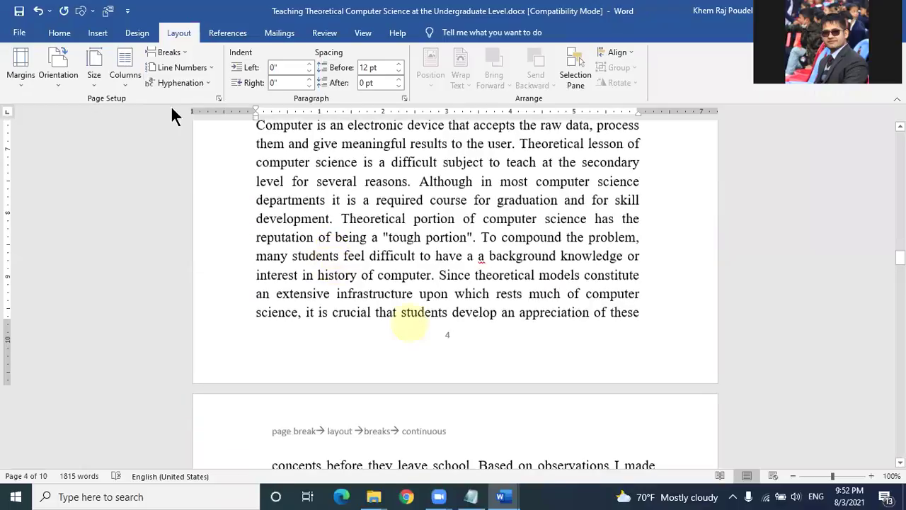
{"action": "left_click", "coordinate": [99, 34]}
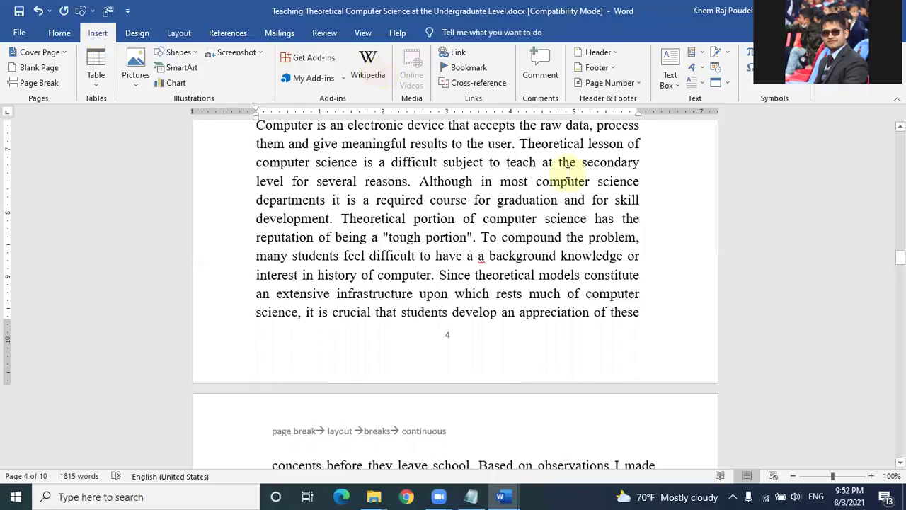
Step: In Format Page Numbers, set this section's numbering to start at 1 (format 1, 2, 3)
{"action": "left_click", "coordinate": [635, 84]}
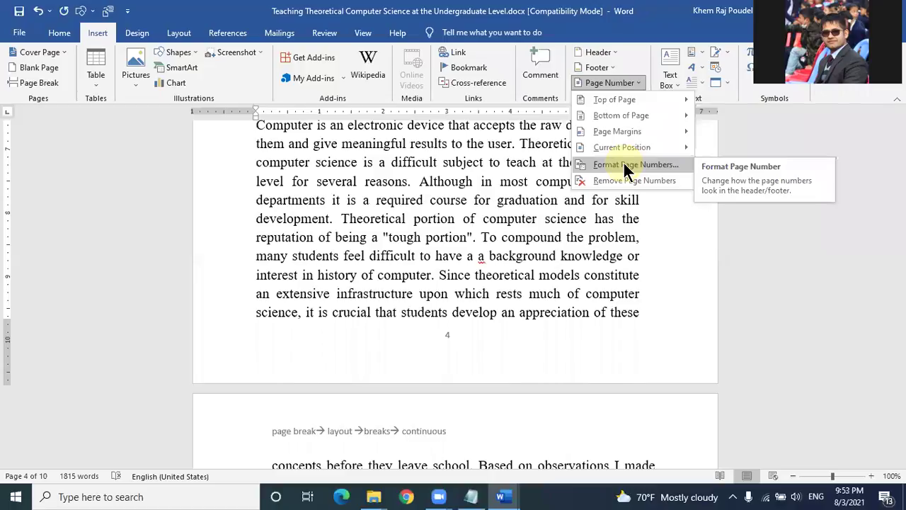
{"action": "left_click", "coordinate": [624, 165]}
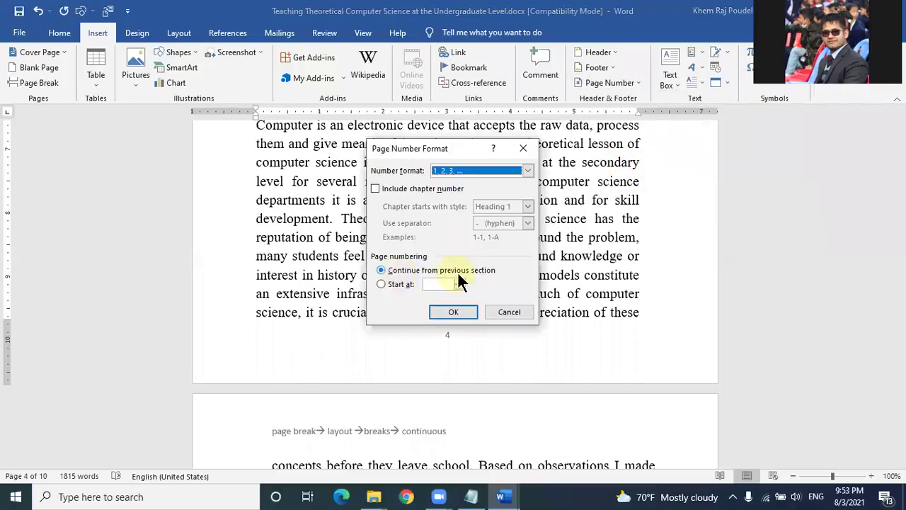
{"action": "left_click_drag", "start_coordinate": [431, 145], "coordinate": [170, 167]}
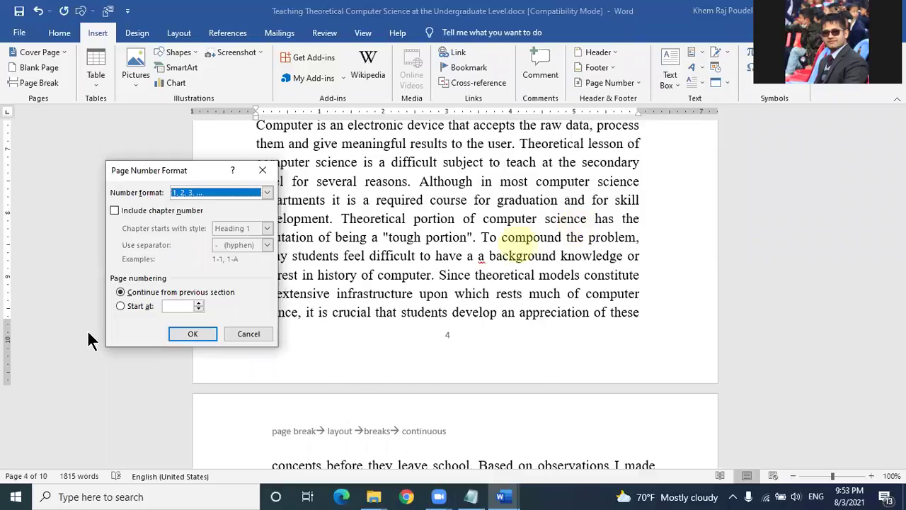
{"action": "left_click", "coordinate": [129, 310]}
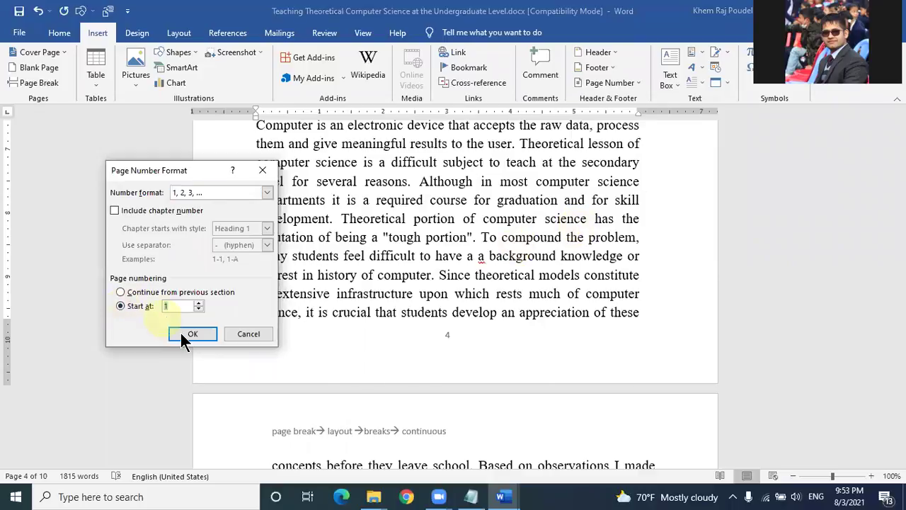
{"action": "left_click", "coordinate": [205, 336]}
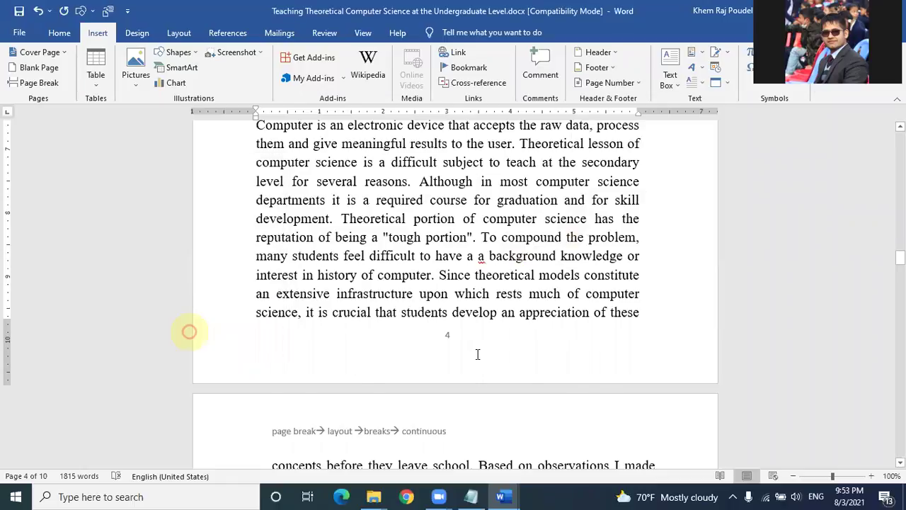
{"action": "scroll", "coordinate": [473, 356], "scroll_direction": "down", "scroll_amount": 9}
{"action": "scroll", "coordinate": [470, 358], "scroll_direction": "down", "scroll_amount": 5}
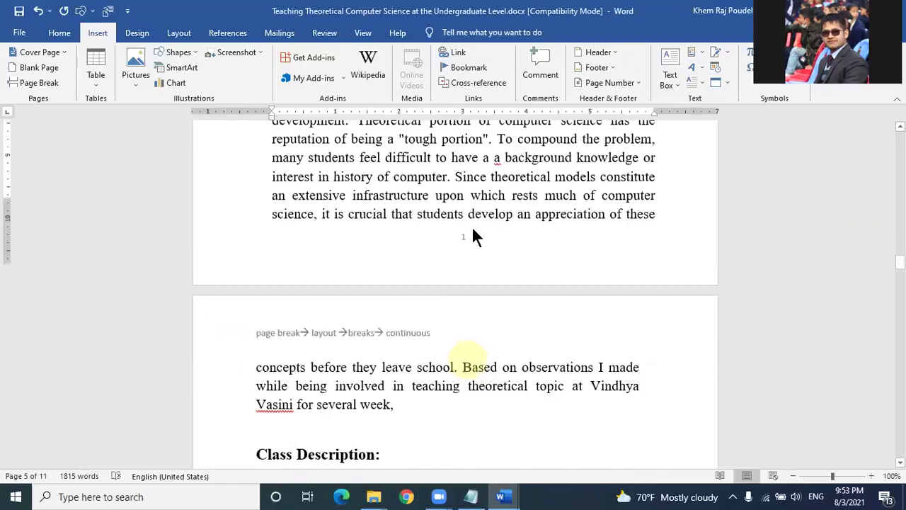
{"action": "scroll", "coordinate": [473, 236], "scroll_direction": "down", "scroll_amount": 1}
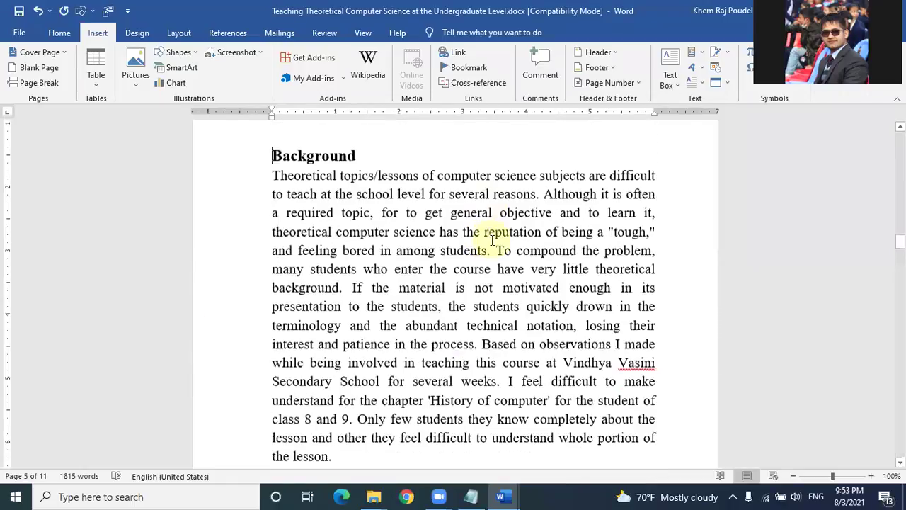
{"action": "scroll", "coordinate": [492, 239], "scroll_direction": "down", "scroll_amount": 5}
{"action": "scroll", "coordinate": [487, 264], "scroll_direction": "up", "scroll_amount": 8}
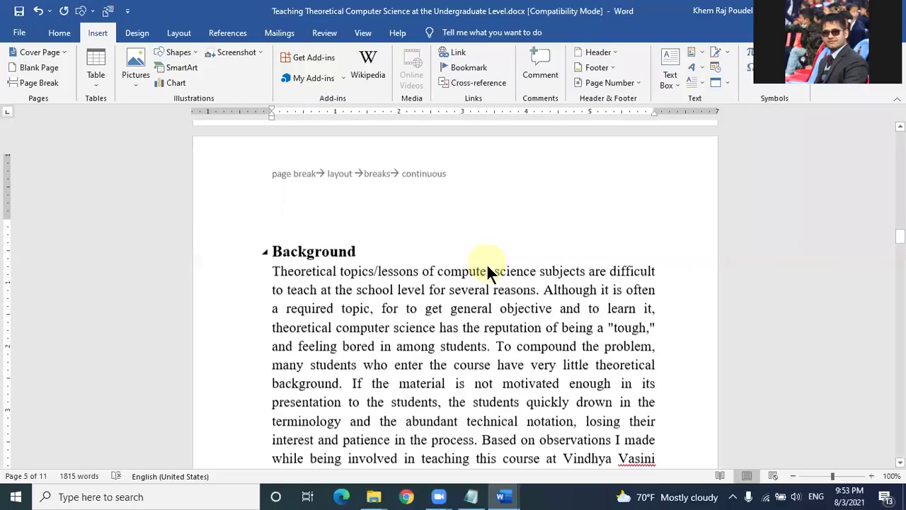
{"action": "scroll", "coordinate": [431, 354], "scroll_direction": "down", "scroll_amount": 3}
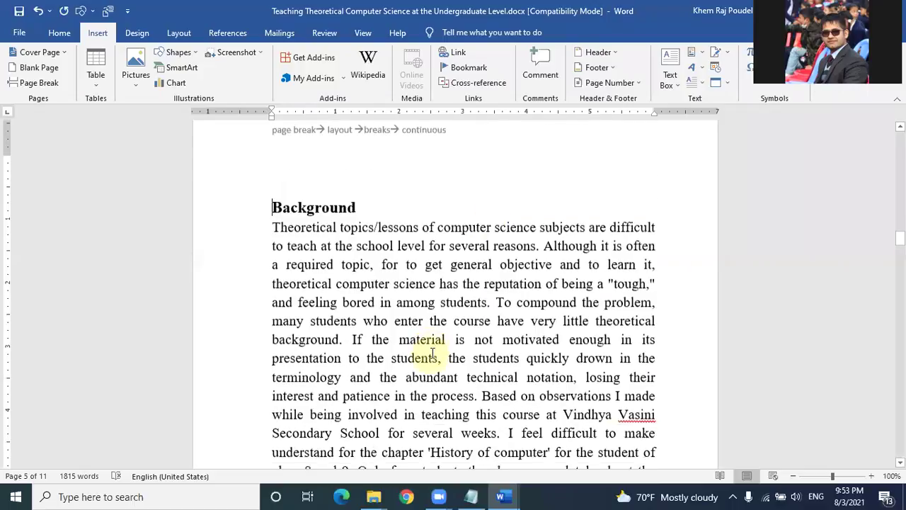
{"action": "scroll", "coordinate": [432, 354], "scroll_direction": "down", "scroll_amount": 9}
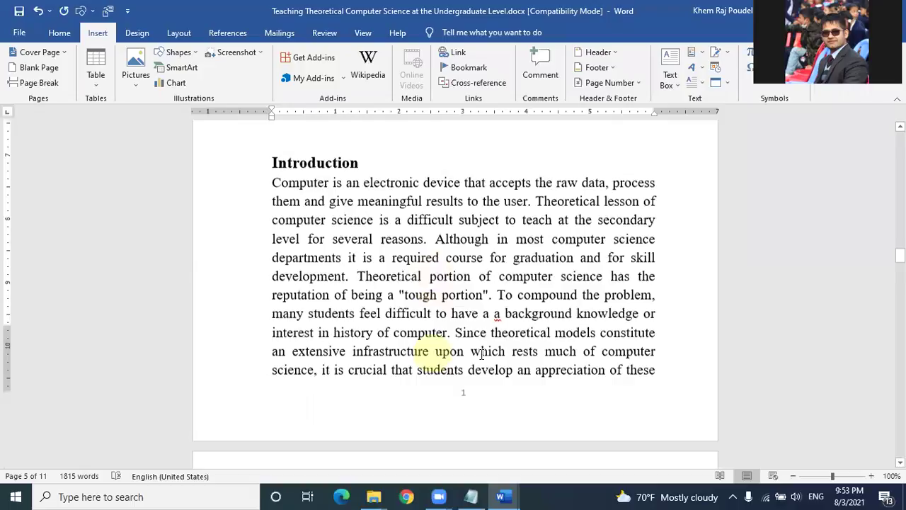
{"action": "scroll", "coordinate": [488, 340], "scroll_direction": "down", "scroll_amount": 4}
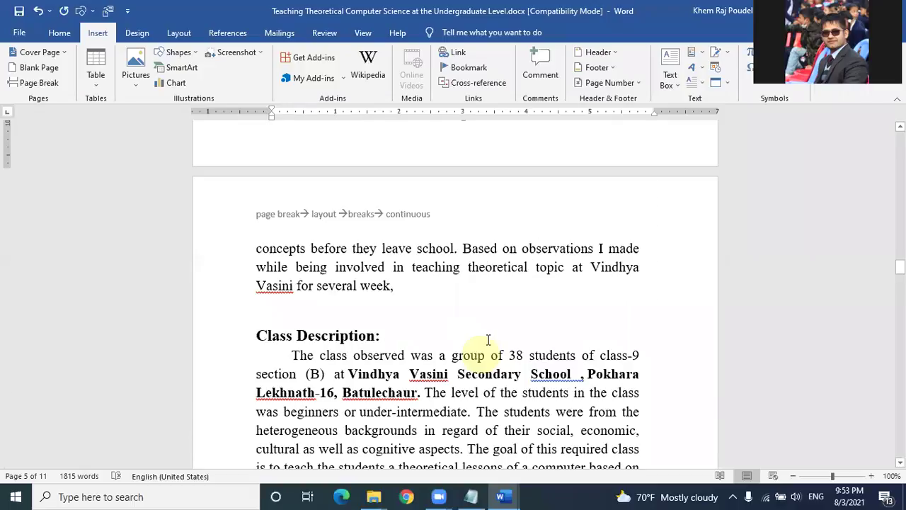
{"action": "scroll", "coordinate": [488, 340], "scroll_direction": "down", "scroll_amount": 5}
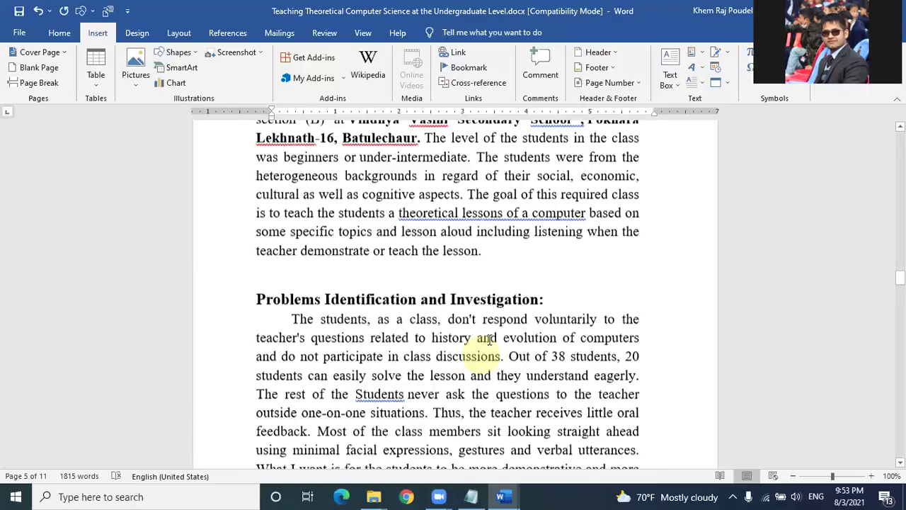
{"action": "scroll", "coordinate": [489, 340], "scroll_direction": "down", "scroll_amount": 5}
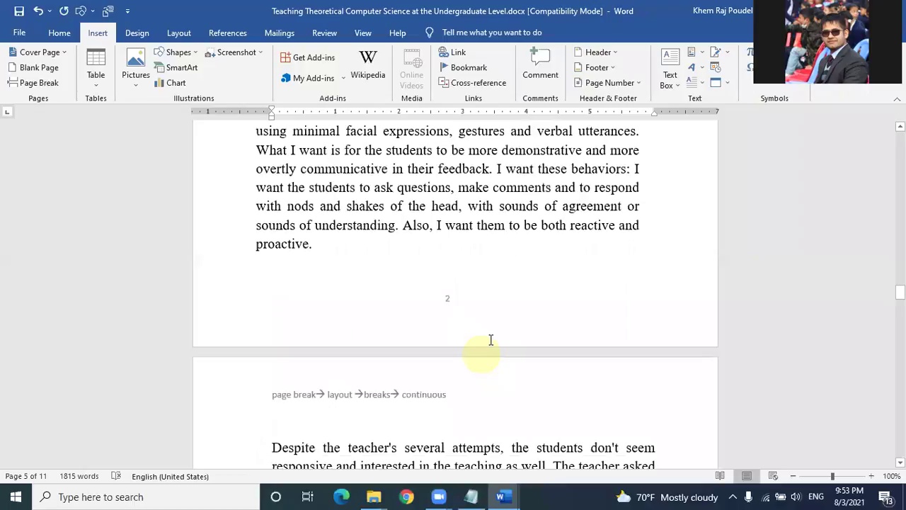
{"action": "scroll", "coordinate": [492, 339], "scroll_direction": "up", "scroll_amount": 1}
{"action": "scroll", "coordinate": [495, 333], "scroll_direction": "up", "scroll_amount": 8}
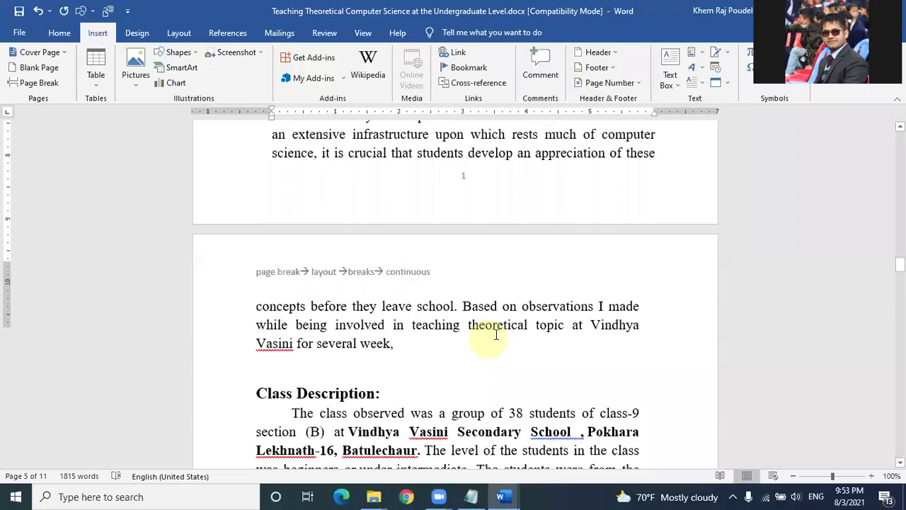
{"action": "scroll", "coordinate": [497, 329], "scroll_direction": "up", "scroll_amount": 4}
{"action": "scroll", "coordinate": [498, 330], "scroll_direction": "up", "scroll_amount": 10}
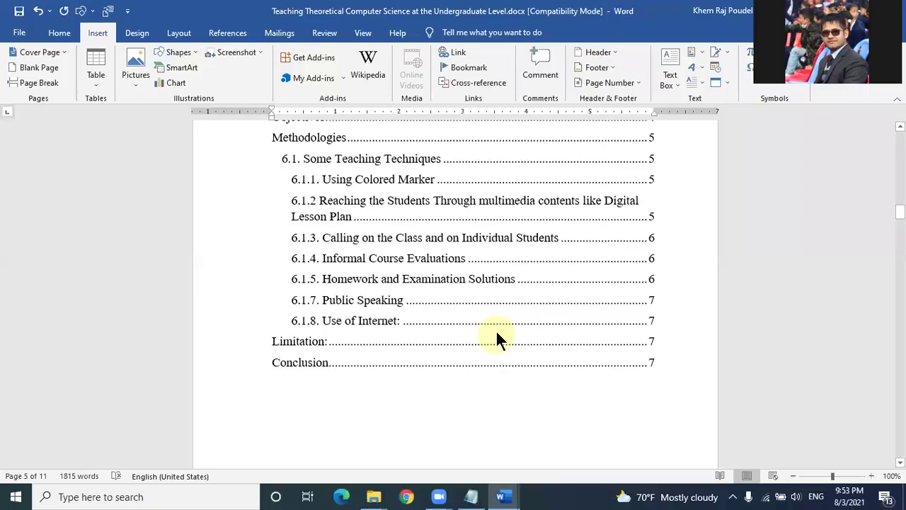
{"action": "scroll", "coordinate": [495, 333], "scroll_direction": "down", "scroll_amount": 2}
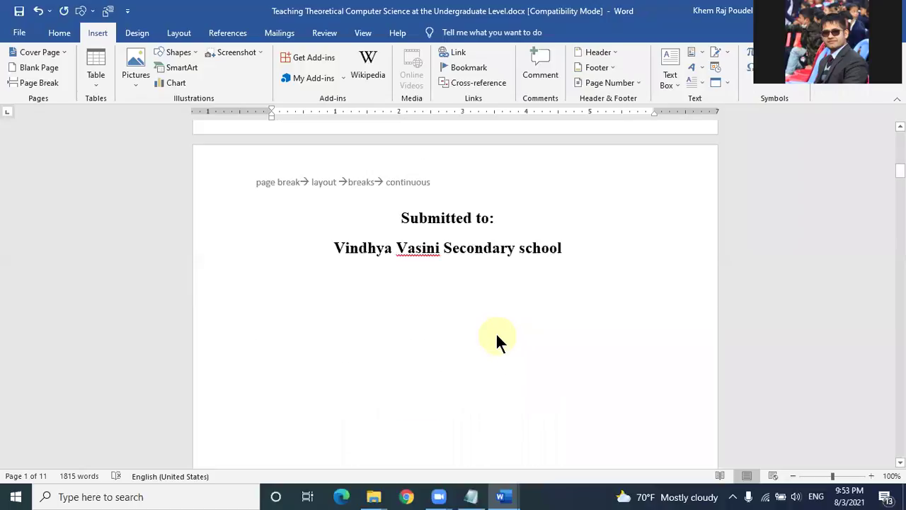
{"action": "scroll", "coordinate": [447, 220], "scroll_direction": "up", "scroll_amount": 4}
Step: Delete the title page's page break and the blank line above Background
{"action": "left_click", "coordinate": [447, 220]}
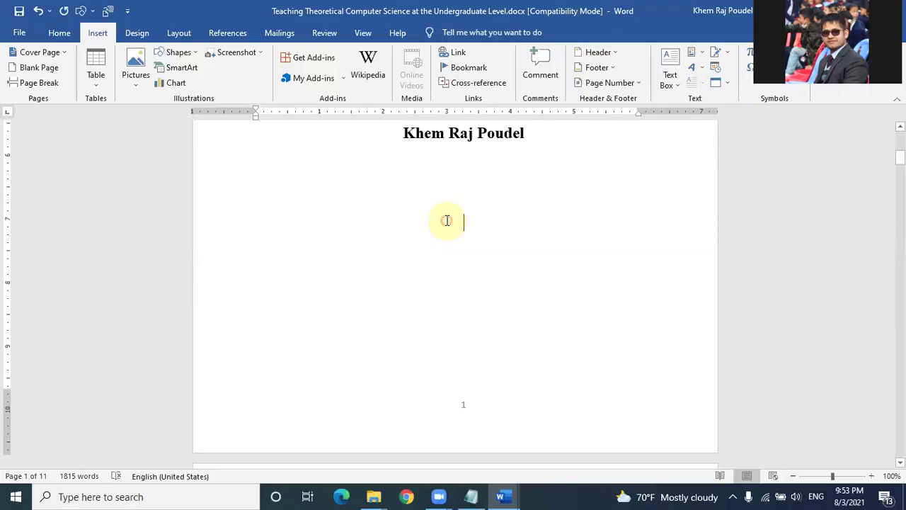
{"action": "key", "text": "Delete"}
{"action": "key", "text": "Delete"}
{"action": "key", "text": "Delete"}
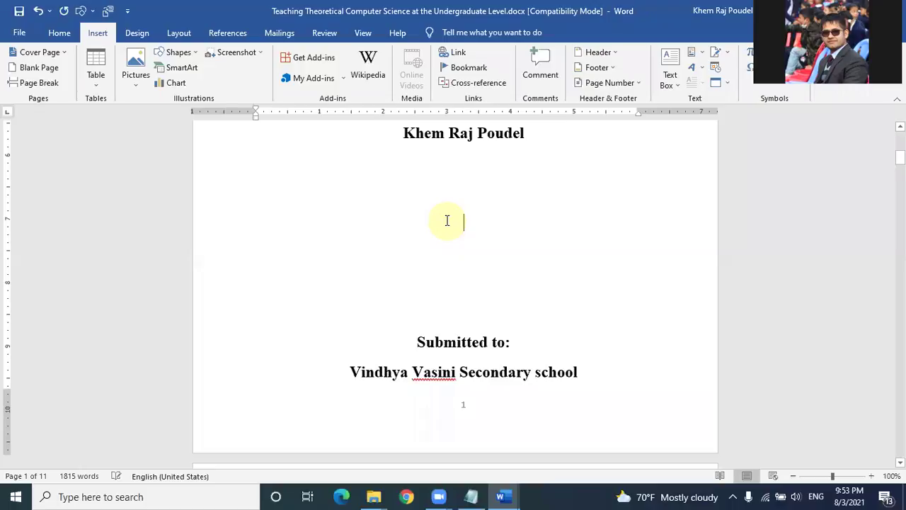
{"action": "scroll", "coordinate": [488, 206], "scroll_direction": "down", "scroll_amount": 5}
{"action": "scroll", "coordinate": [483, 210], "scroll_direction": "down", "scroll_amount": 3}
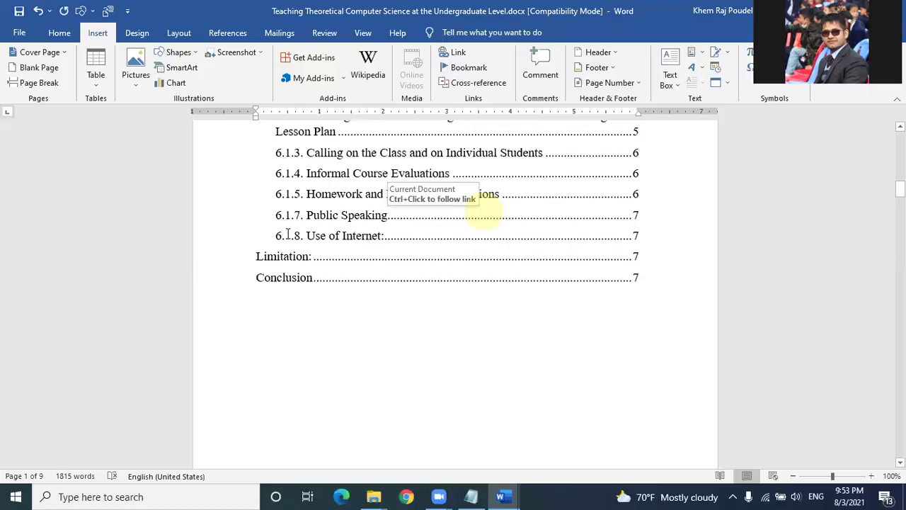
{"action": "scroll", "coordinate": [283, 231], "scroll_direction": "down", "scroll_amount": 4}
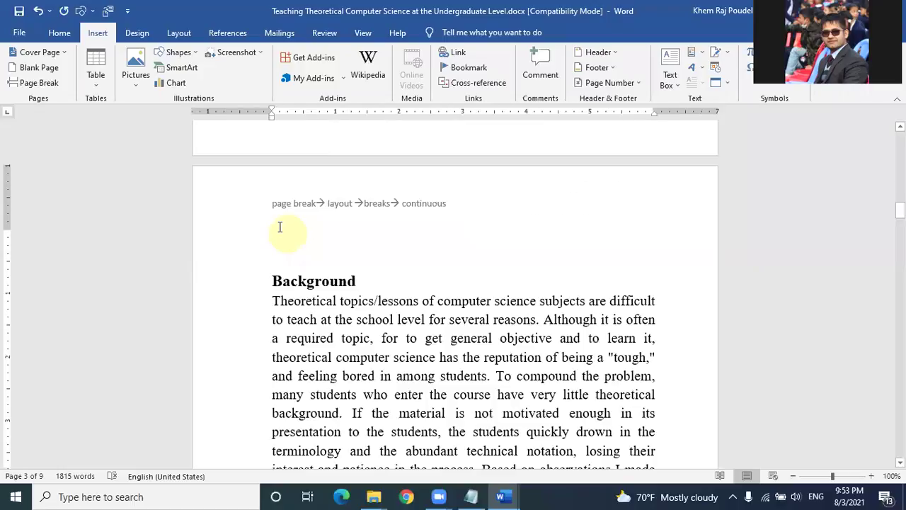
{"action": "key", "text": "Delete"}
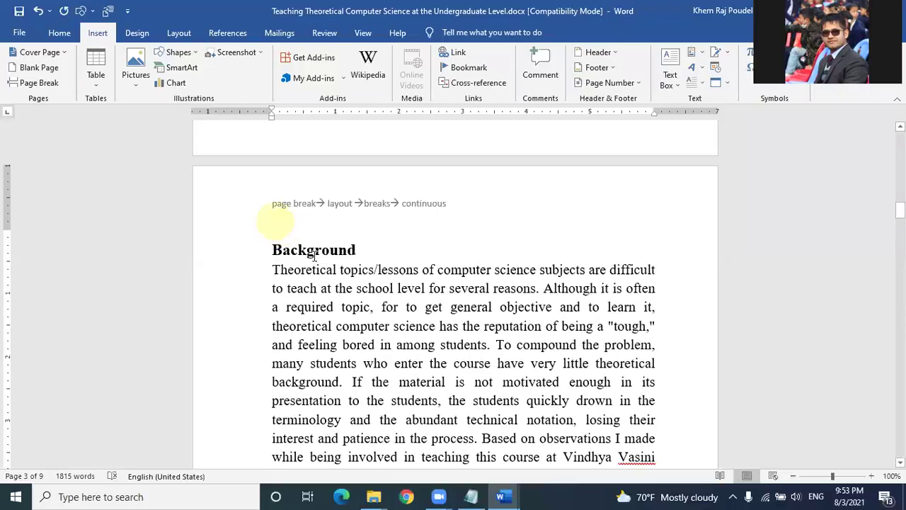
Step: Restart the body section's page numbering at 1 and confirm the format
{"action": "scroll", "coordinate": [315, 256], "scroll_direction": "down", "scroll_amount": 5}
{"action": "scroll", "coordinate": [314, 259], "scroll_direction": "down", "scroll_amount": 5}
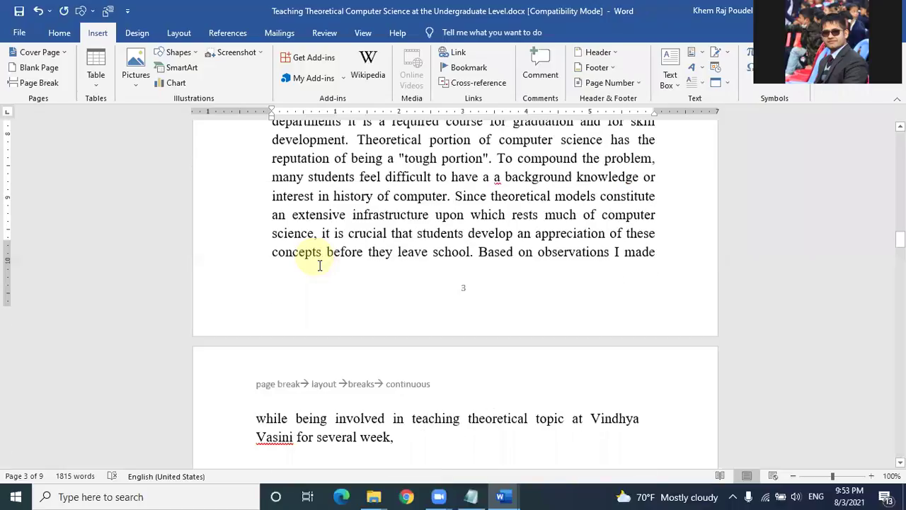
{"action": "scroll", "coordinate": [319, 263], "scroll_direction": "up", "scroll_amount": 10}
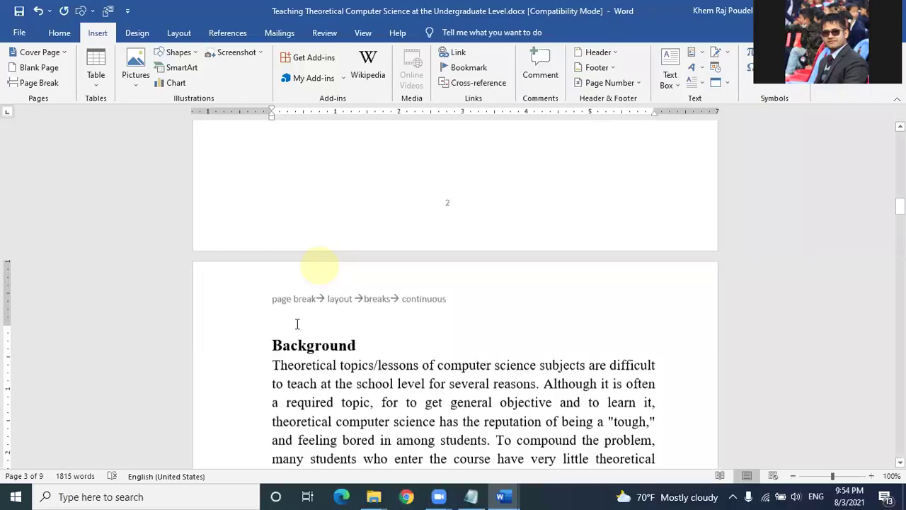
{"action": "scroll", "coordinate": [298, 325], "scroll_direction": "down", "scroll_amount": 10}
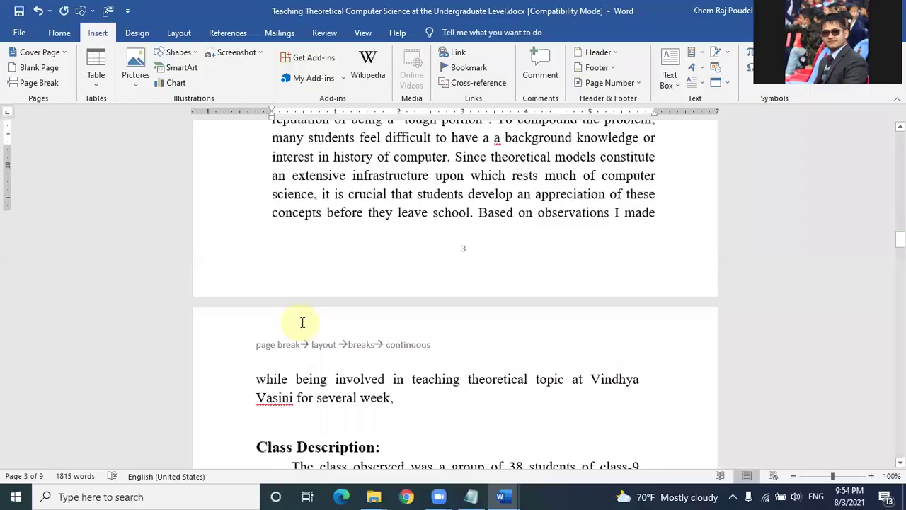
{"action": "scroll", "coordinate": [302, 322], "scroll_direction": "down", "scroll_amount": 10}
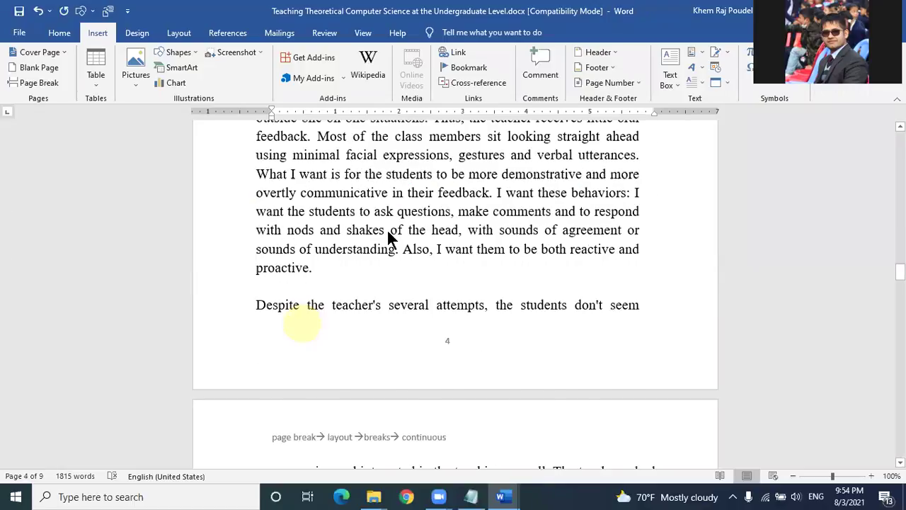
{"action": "scroll", "coordinate": [388, 233], "scroll_direction": "up", "scroll_amount": 9}
{"action": "scroll", "coordinate": [433, 261], "scroll_direction": "up", "scroll_amount": 3}
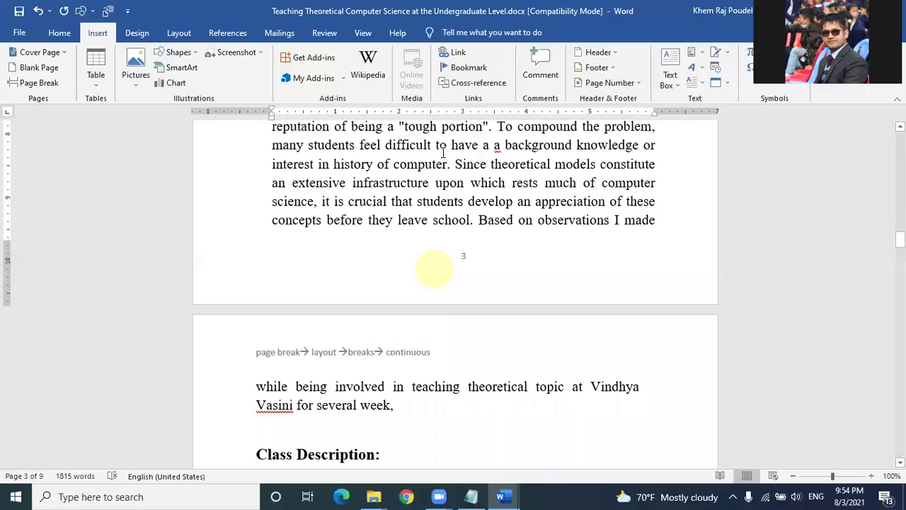
{"action": "left_click", "coordinate": [610, 82]}
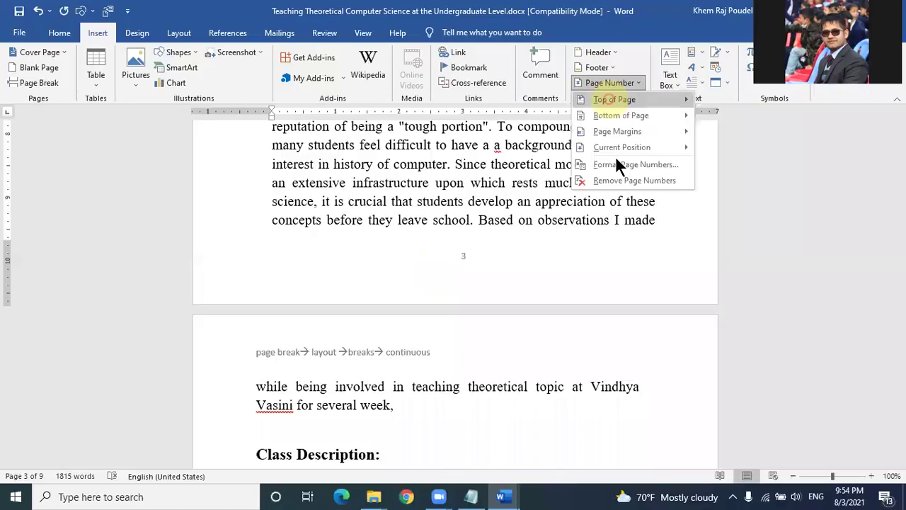
{"action": "left_click", "coordinate": [620, 165]}
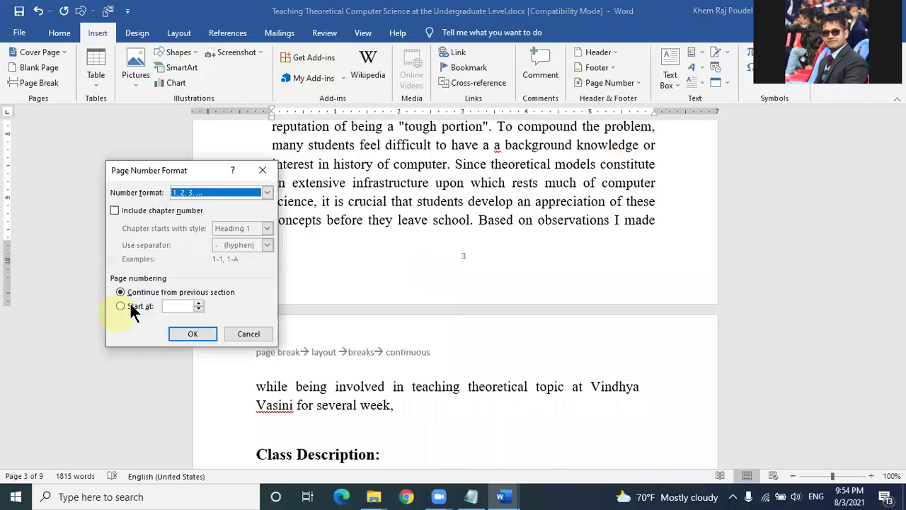
{"action": "key", "text": "alt+a"}
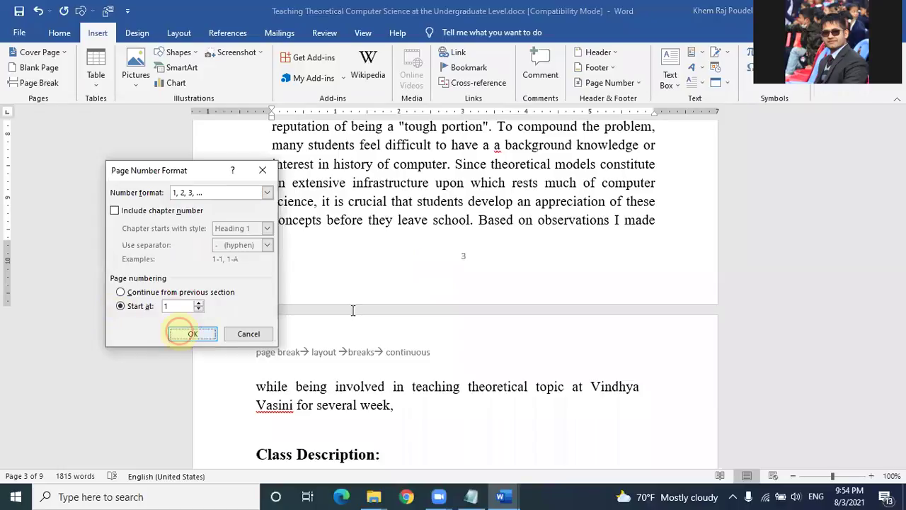
{"action": "left_click", "coordinate": [182, 332]}
{"action": "scroll", "coordinate": [347, 315], "scroll_direction": "up", "scroll_amount": 6}
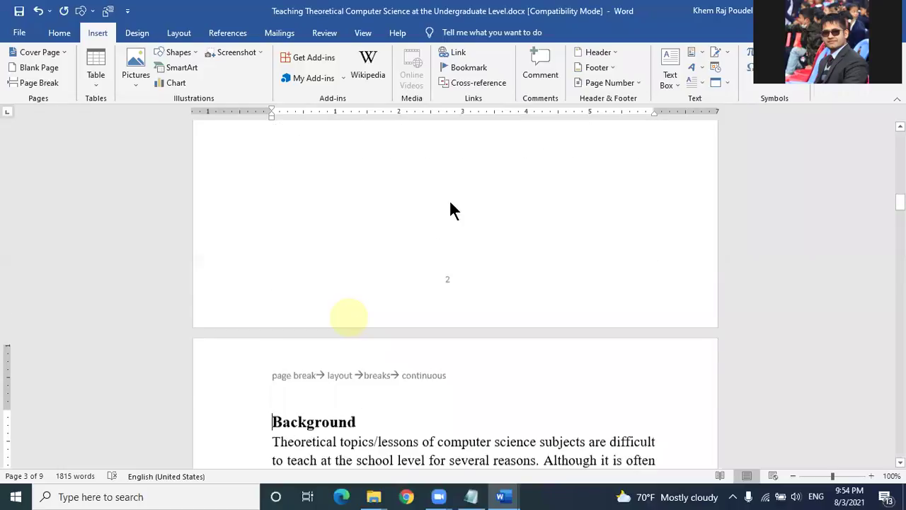
{"action": "scroll", "coordinate": [446, 219], "scroll_direction": "up", "scroll_amount": 2}
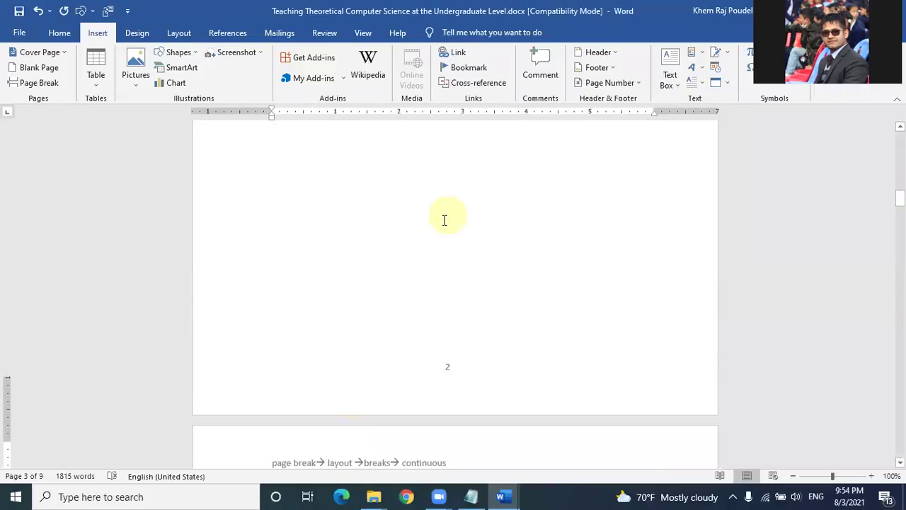
{"action": "scroll", "coordinate": [444, 220], "scroll_direction": "down", "scroll_amount": 6}
{"action": "scroll", "coordinate": [445, 220], "scroll_direction": "down", "scroll_amount": 10}
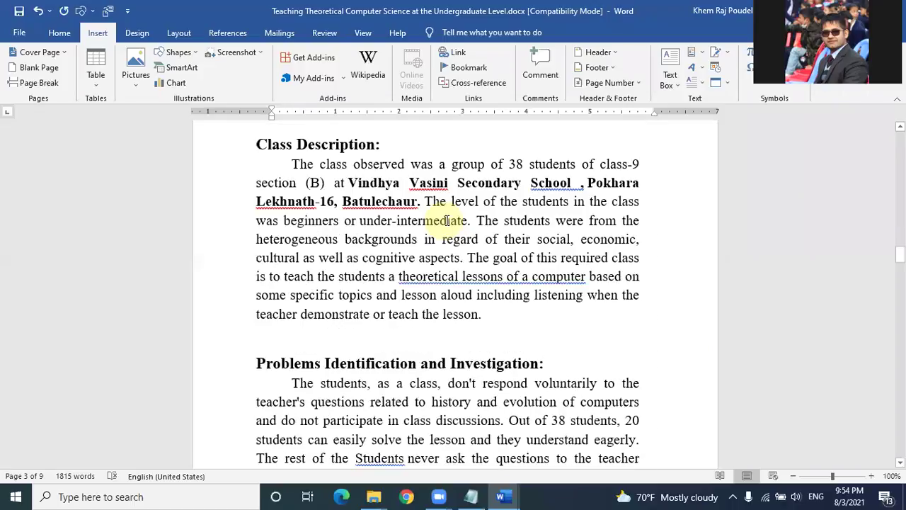
{"action": "scroll", "coordinate": [447, 222], "scroll_direction": "down", "scroll_amount": 8}
{"action": "scroll", "coordinate": [449, 224], "scroll_direction": "down", "scroll_amount": 2}
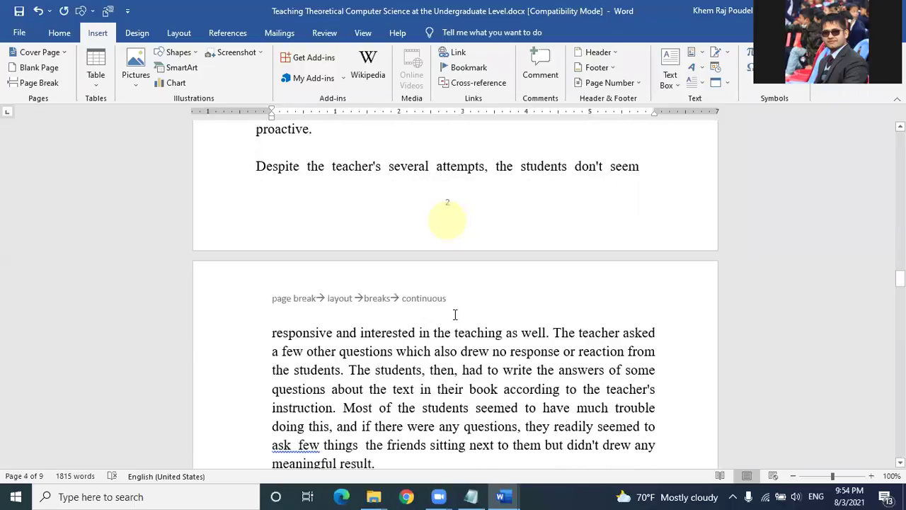
{"action": "scroll", "coordinate": [456, 307], "scroll_direction": "up", "scroll_amount": 1}
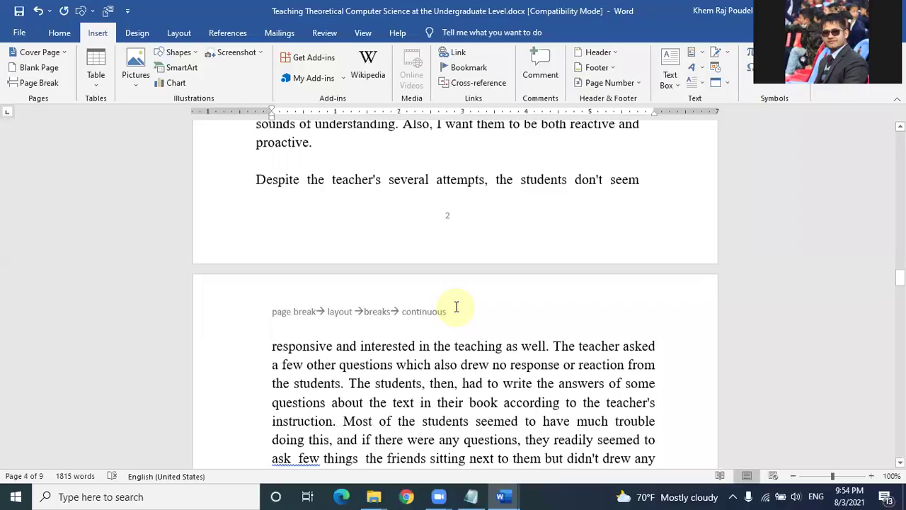
{"action": "scroll", "coordinate": [457, 307], "scroll_direction": "up", "scroll_amount": 15}
{"action": "scroll", "coordinate": [456, 307], "scroll_direction": "up", "scroll_amount": 6}
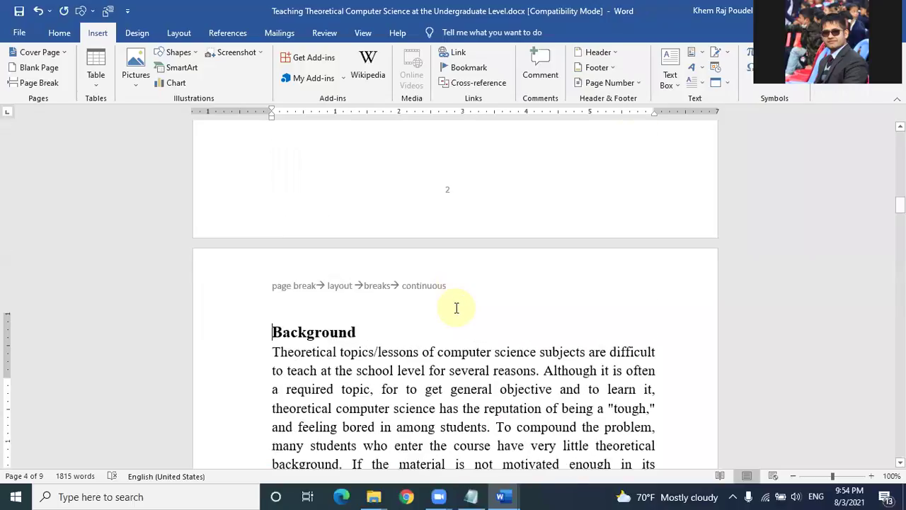
{"action": "scroll", "coordinate": [457, 308], "scroll_direction": "up", "scroll_amount": 10}
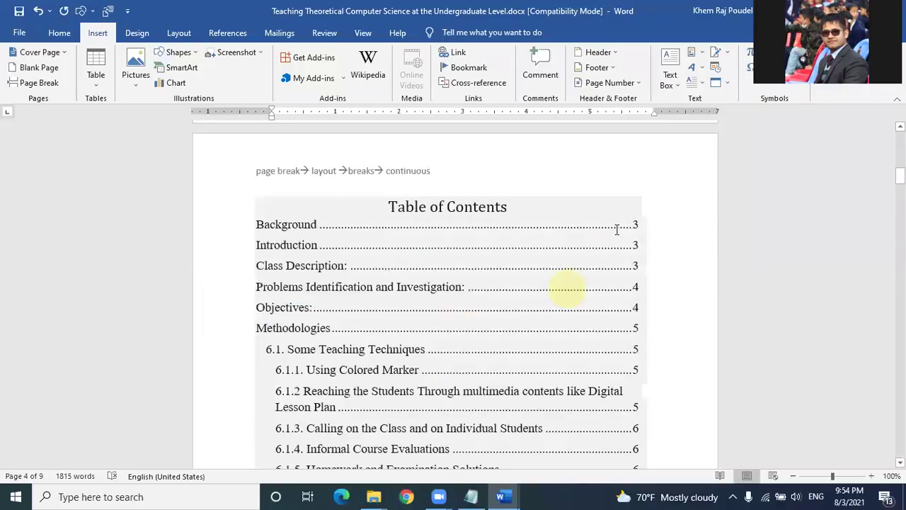
Step: Update the entire table of contents so Background and Introduction list page 1
{"action": "left_click", "coordinate": [329, 186]}
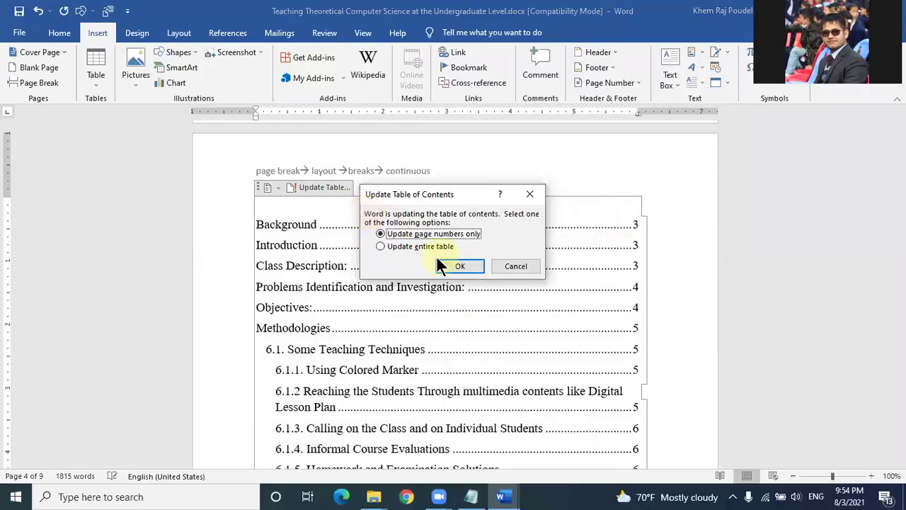
{"action": "left_click", "coordinate": [386, 246]}
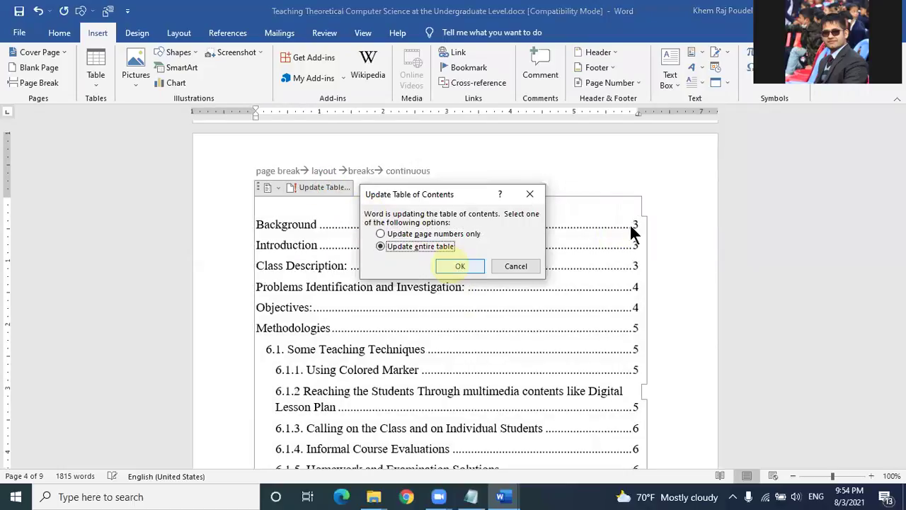
{"action": "key", "text": "Return"}
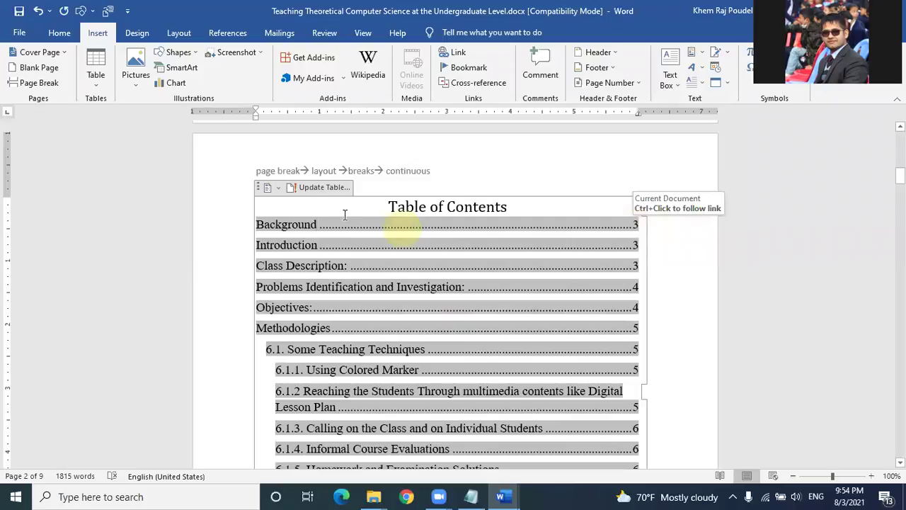
{"action": "left_click", "coordinate": [325, 189]}
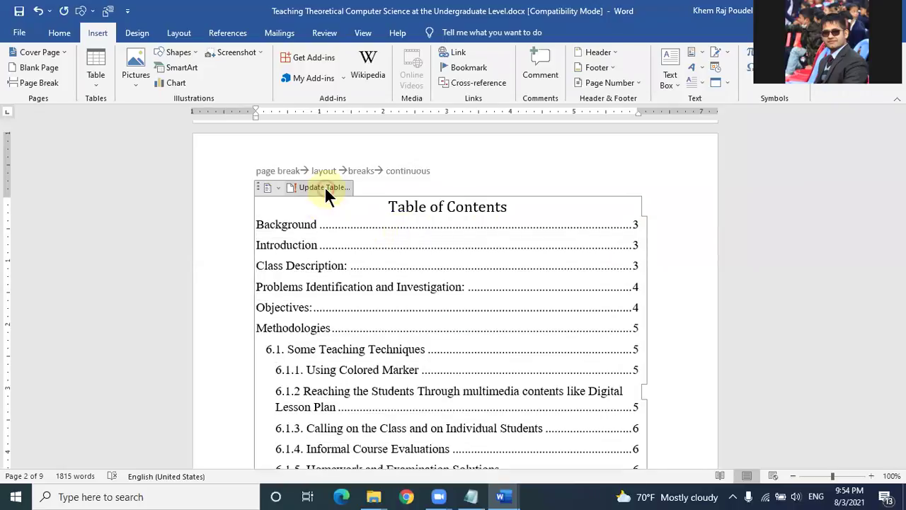
{"action": "key", "text": "Down"}
{"action": "left_click", "coordinate": [457, 261]}
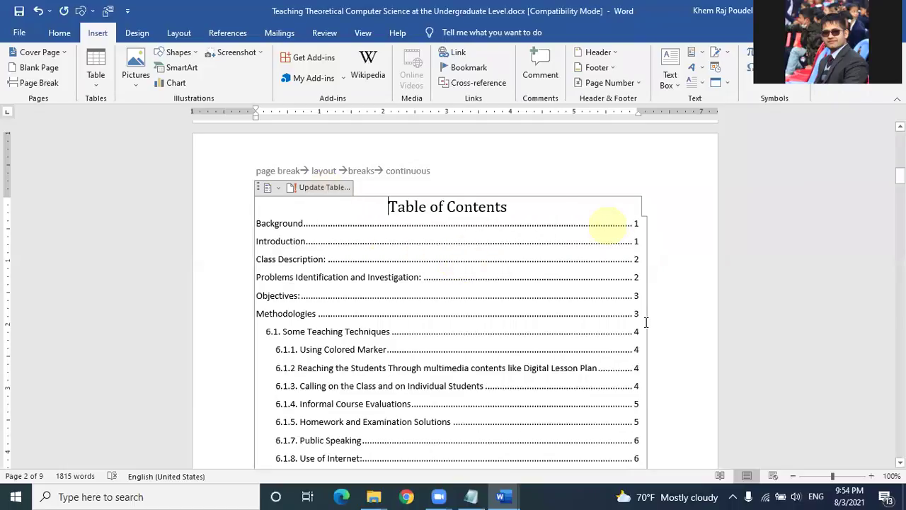
Step: Check the title page footer showing page 1, then return to the document body
{"action": "scroll", "coordinate": [367, 334], "scroll_direction": "up", "scroll_amount": 4}
{"action": "scroll", "coordinate": [369, 333], "scroll_direction": "up", "scroll_amount": 5}
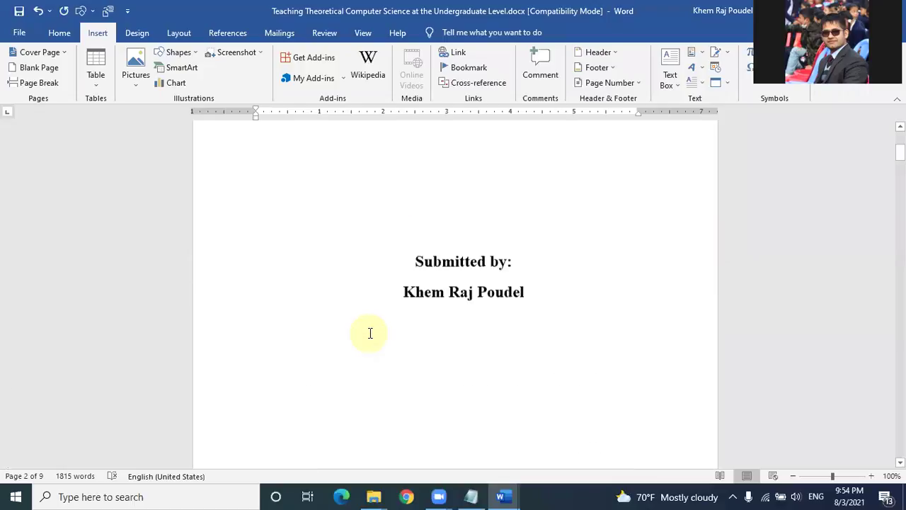
{"action": "scroll", "coordinate": [372, 331], "scroll_direction": "up", "scroll_amount": 3}
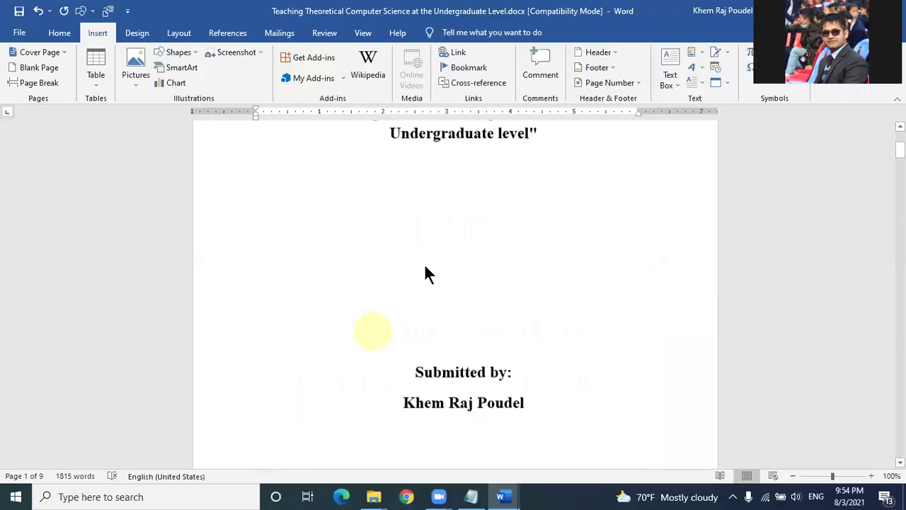
{"action": "scroll", "coordinate": [480, 228], "scroll_direction": "down", "scroll_amount": 5}
{"action": "scroll", "coordinate": [480, 226], "scroll_direction": "down", "scroll_amount": 3}
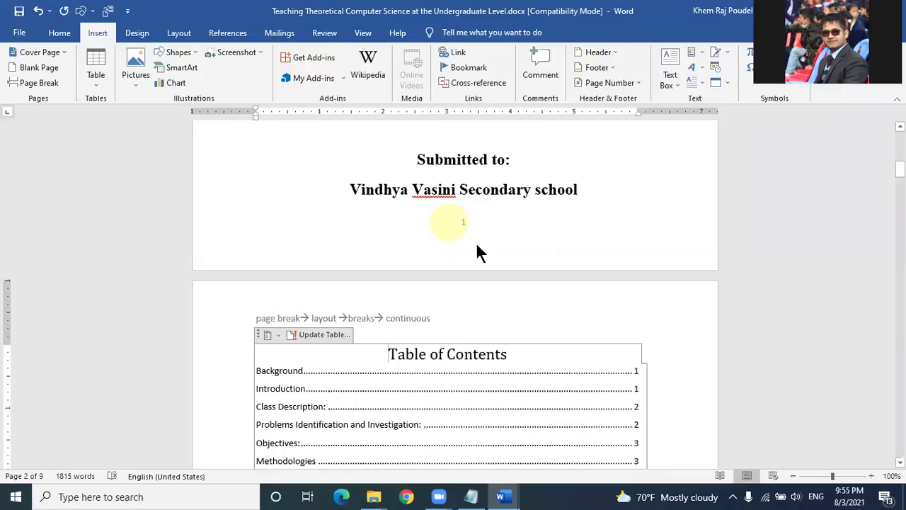
{"action": "scroll", "coordinate": [478, 246], "scroll_direction": "down", "scroll_amount": 3}
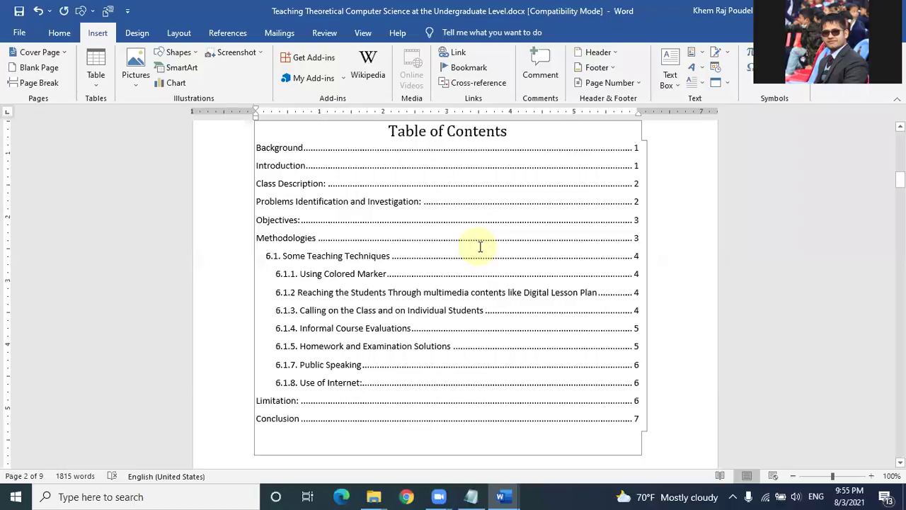
{"action": "scroll", "coordinate": [456, 312], "scroll_direction": "down", "scroll_amount": 5}
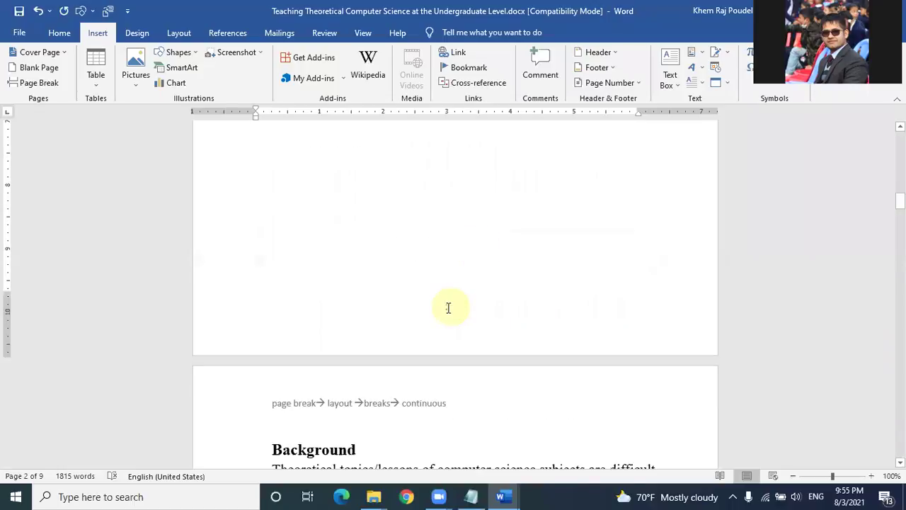
{"action": "scroll", "coordinate": [448, 307], "scroll_direction": "up", "scroll_amount": 3}
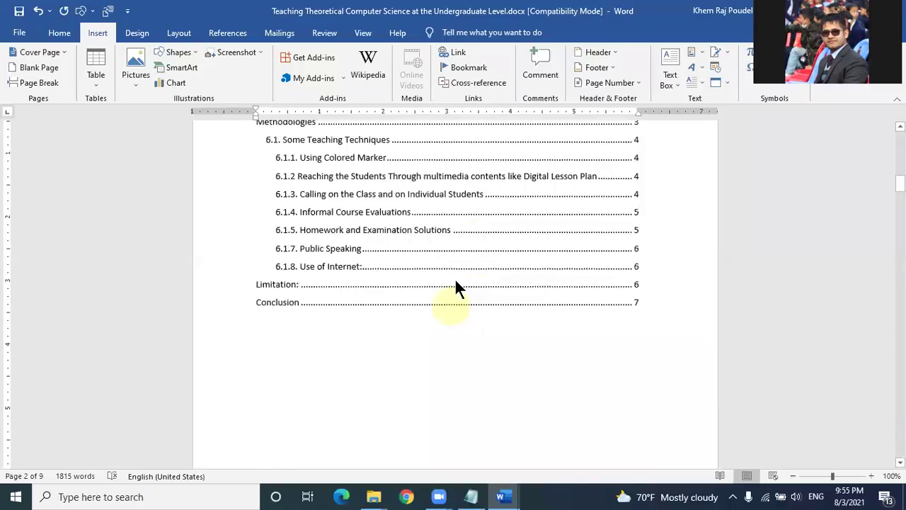
{"action": "scroll", "coordinate": [456, 288], "scroll_direction": "up", "scroll_amount": 5}
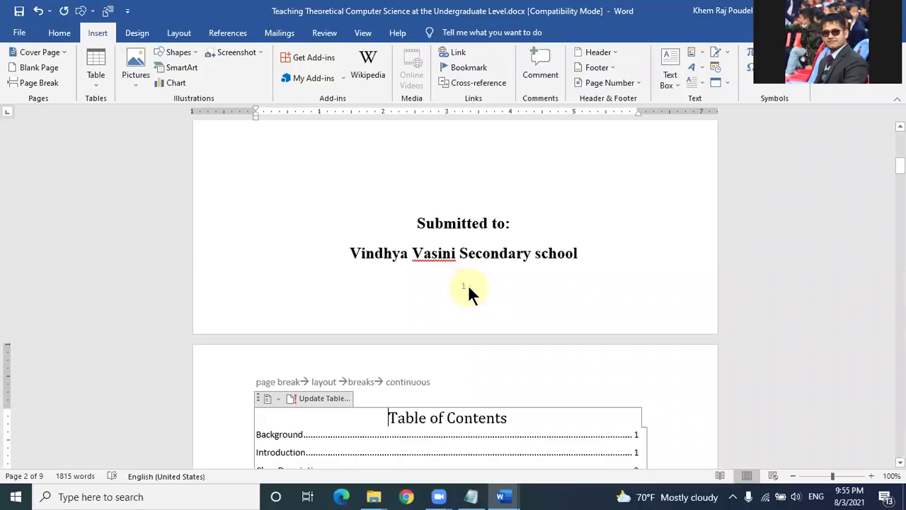
{"action": "double_click", "coordinate": [469, 286]}
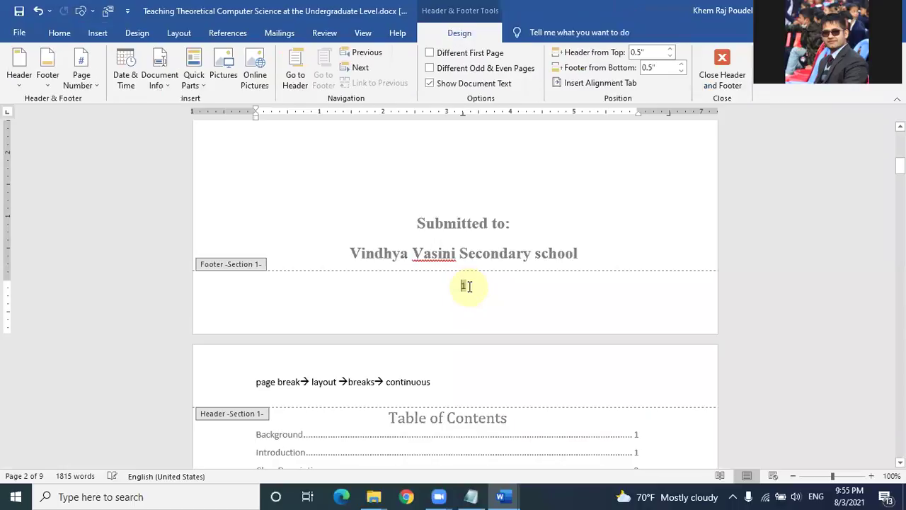
{"action": "left_click", "coordinate": [342, 224]}
{"action": "left_click", "coordinate": [98, 32]}
Step: Format the front-matter page numbers as uppercase roman numerals (I, II, III) starting at I
{"action": "left_click", "coordinate": [603, 82]}
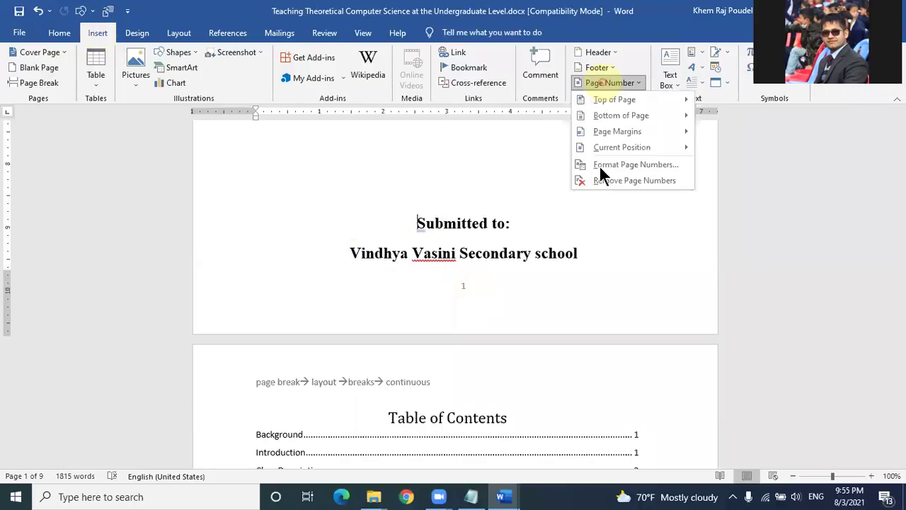
{"action": "left_click", "coordinate": [603, 167]}
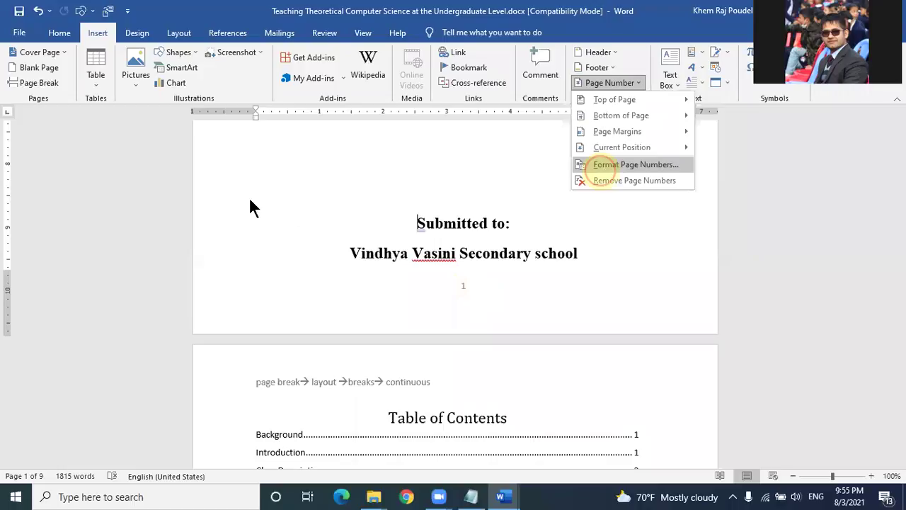
{"action": "left_click", "coordinate": [258, 193]}
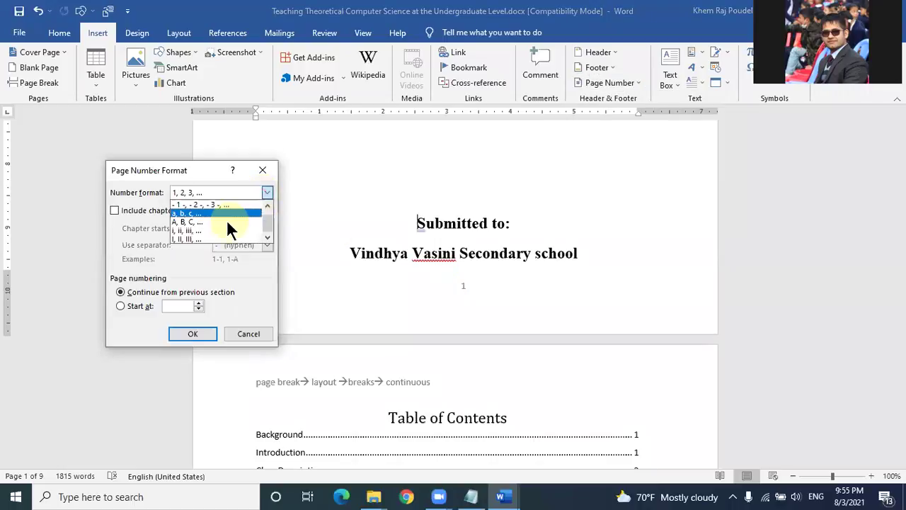
{"action": "left_click", "coordinate": [216, 238]}
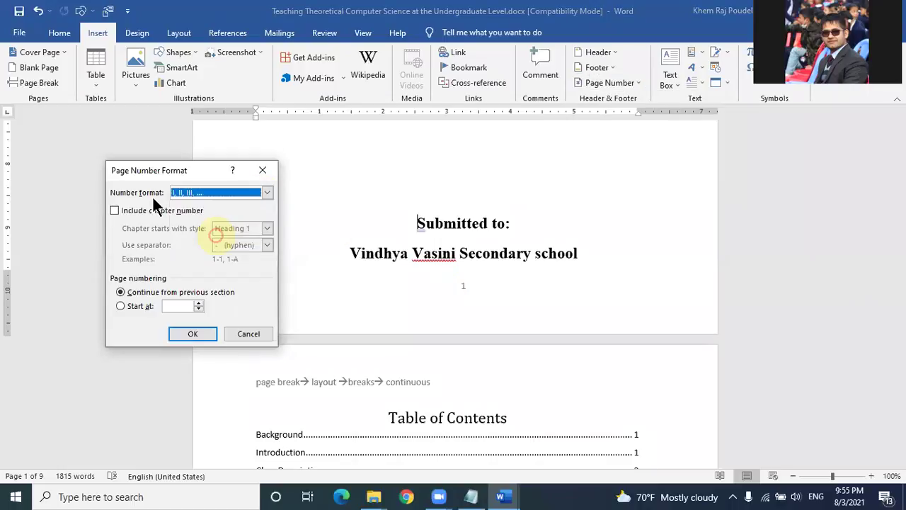
{"action": "left_click", "coordinate": [186, 336]}
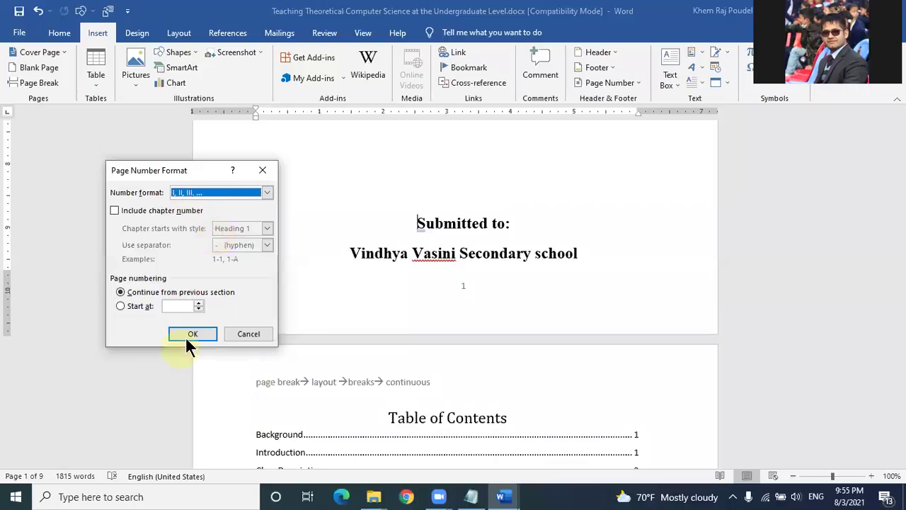
{"action": "left_click", "coordinate": [128, 308]}
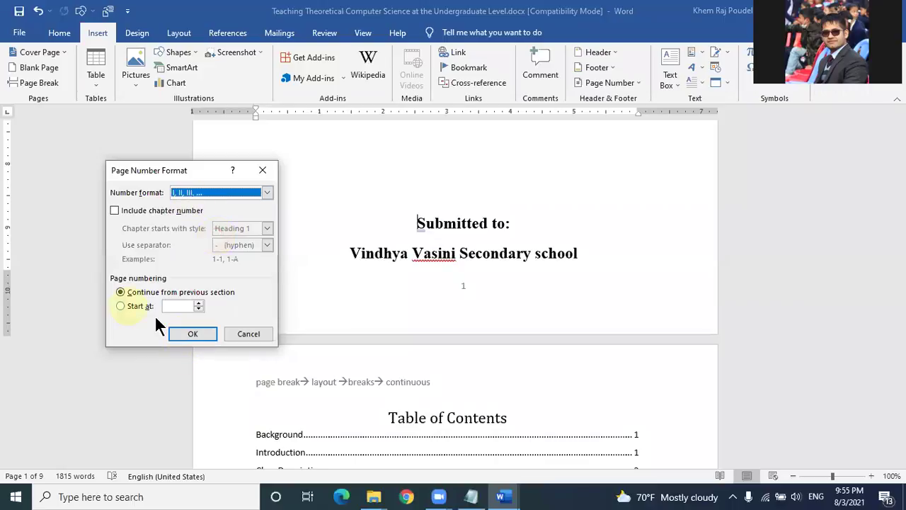
{"action": "left_click", "coordinate": [361, 278]}
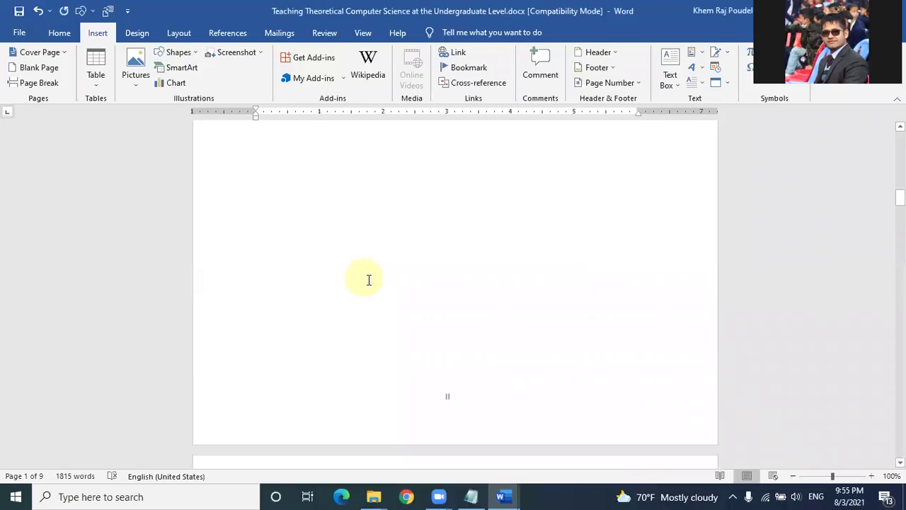
{"action": "scroll", "coordinate": [445, 244], "scroll_direction": "up", "scroll_amount": 5}
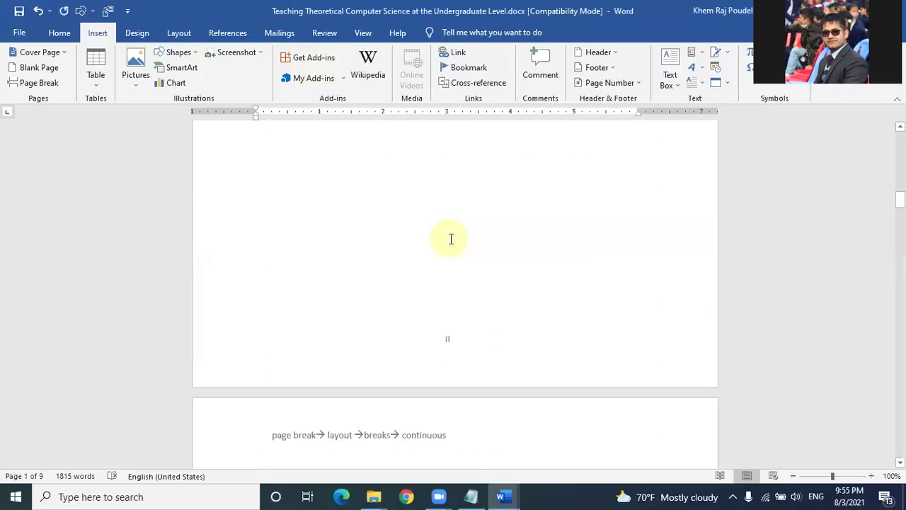
{"action": "scroll", "coordinate": [441, 248], "scroll_direction": "down", "scroll_amount": 5}
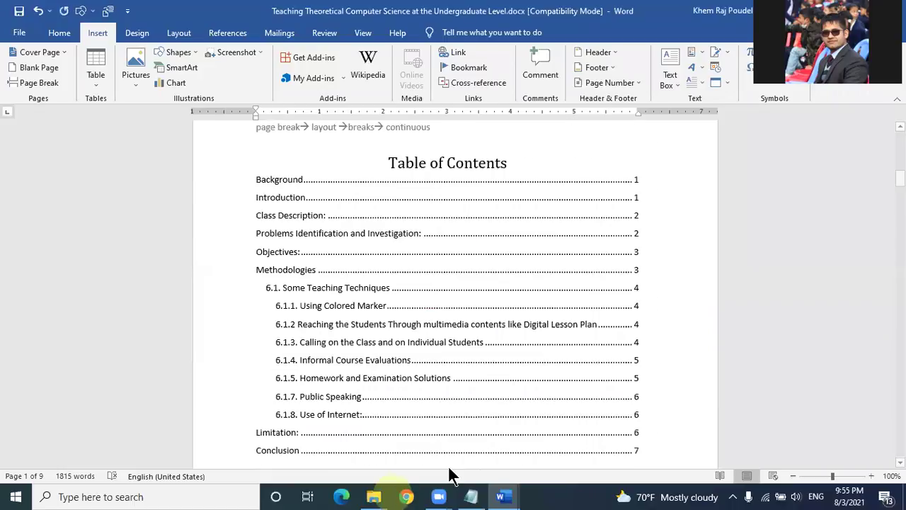
{"action": "left_click", "coordinate": [437, 467]}
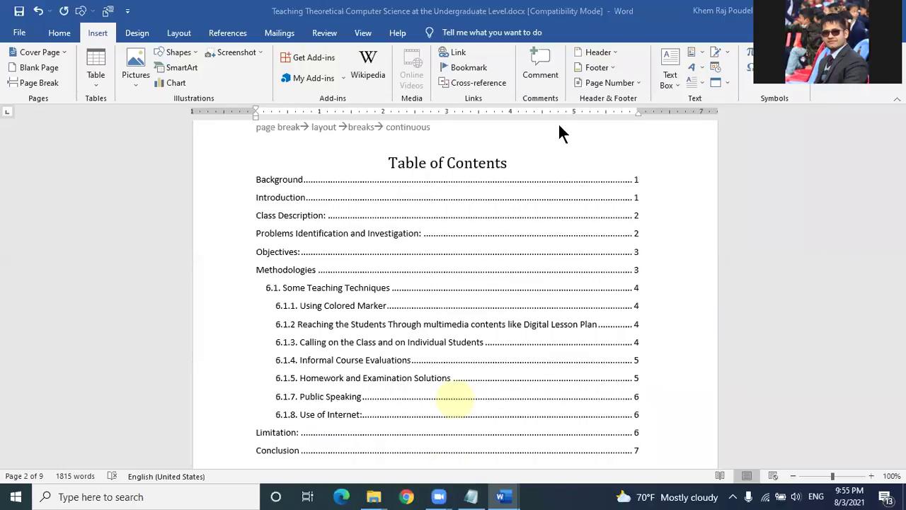
{"action": "scroll", "coordinate": [495, 286], "scroll_direction": "down", "scroll_amount": 1}
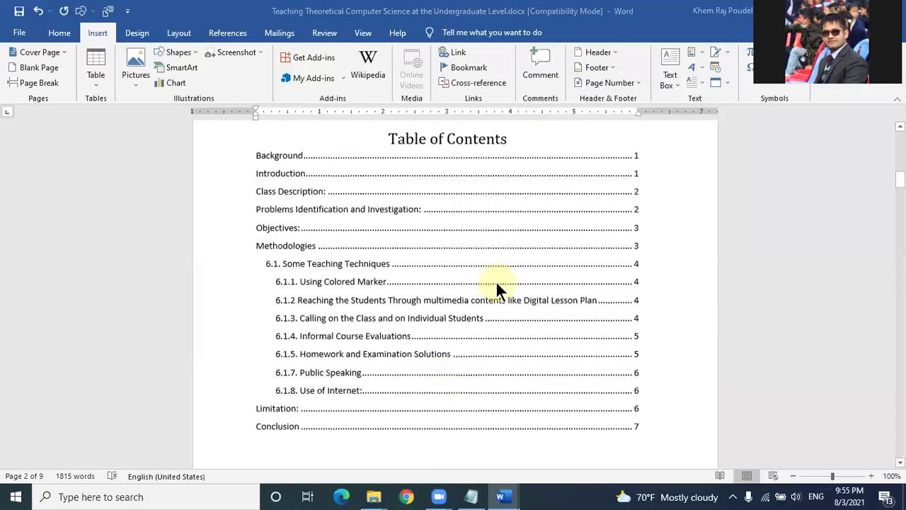
{"action": "scroll", "coordinate": [497, 288], "scroll_direction": "down", "scroll_amount": 10}
{"action": "scroll", "coordinate": [497, 287], "scroll_direction": "down", "scroll_amount": 5}
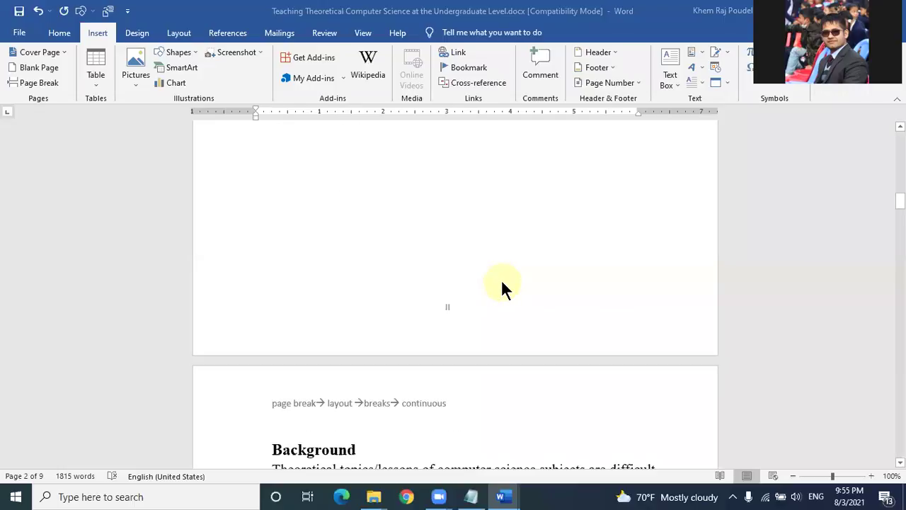
{"action": "scroll", "coordinate": [500, 283], "scroll_direction": "up", "scroll_amount": 5}
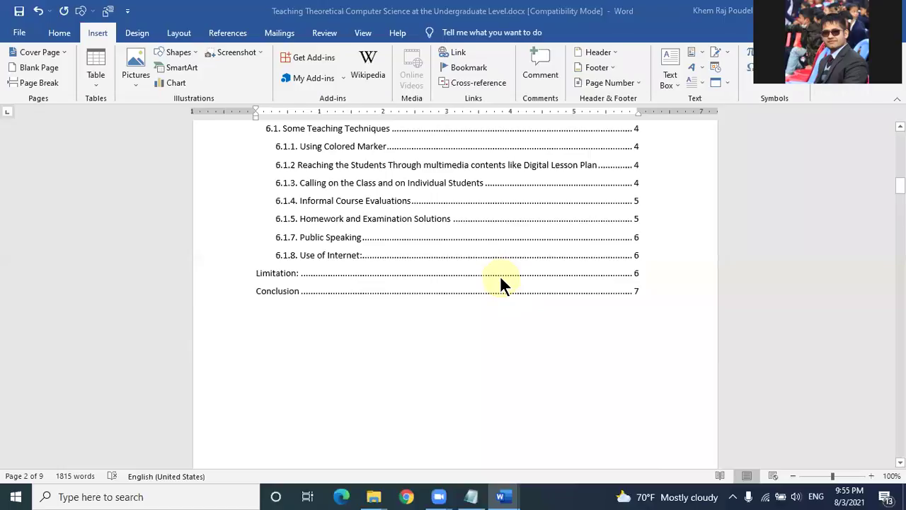
{"action": "scroll", "coordinate": [500, 284], "scroll_direction": "up", "scroll_amount": 2}
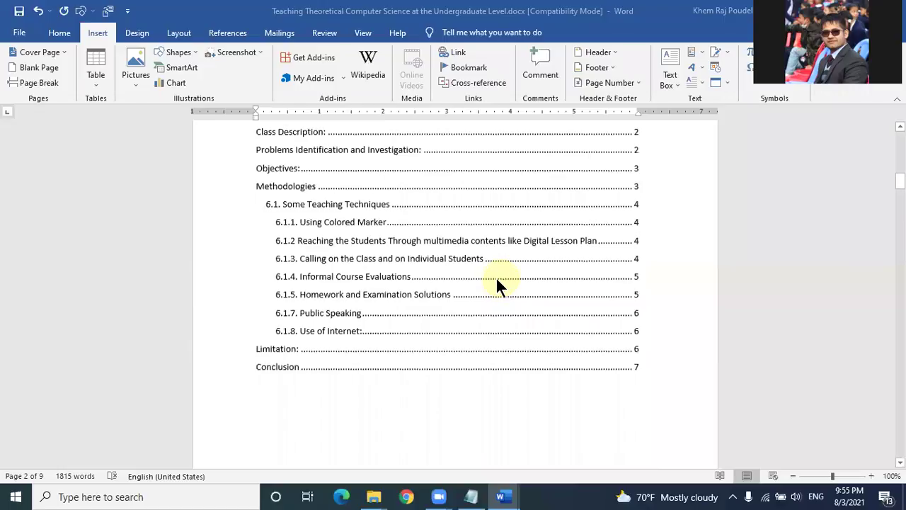
{"action": "scroll", "coordinate": [497, 280], "scroll_direction": "up", "scroll_amount": 2}
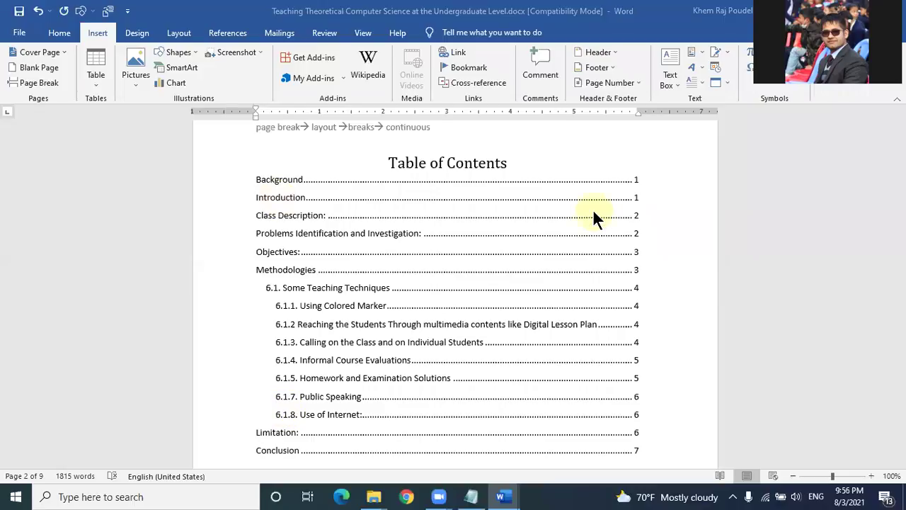
{"action": "scroll", "coordinate": [593, 211], "scroll_direction": "down", "scroll_amount": 3}
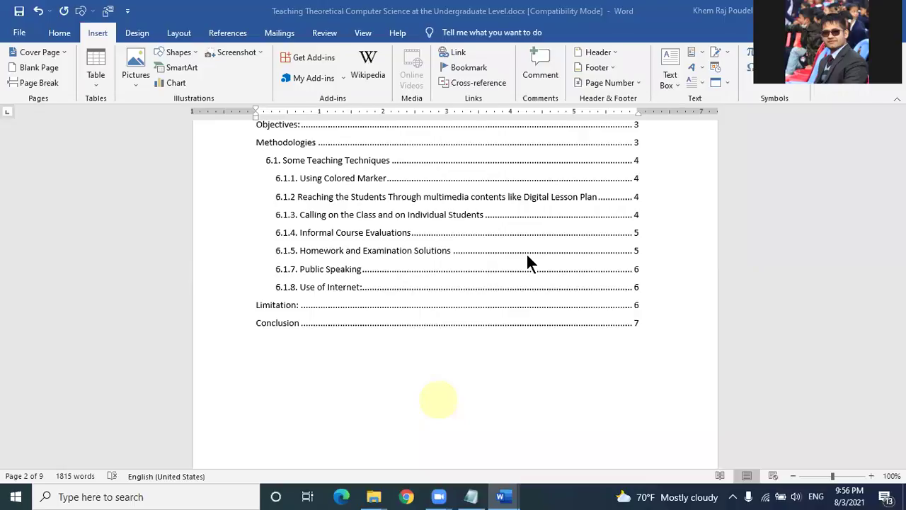
{"action": "scroll", "coordinate": [526, 252], "scroll_direction": "up", "scroll_amount": 10}
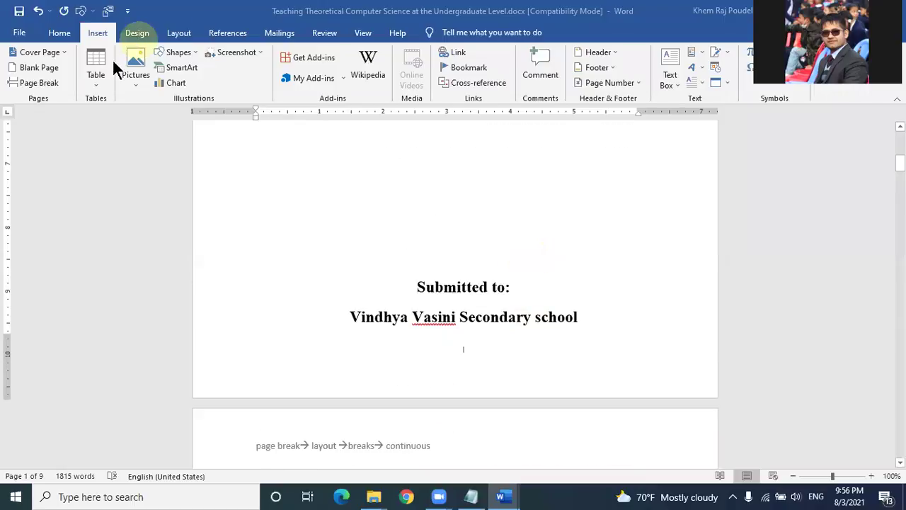
Step: Draw a Rectangle shape covering the page number below the title page's submission details
{"action": "left_click", "coordinate": [189, 55]}
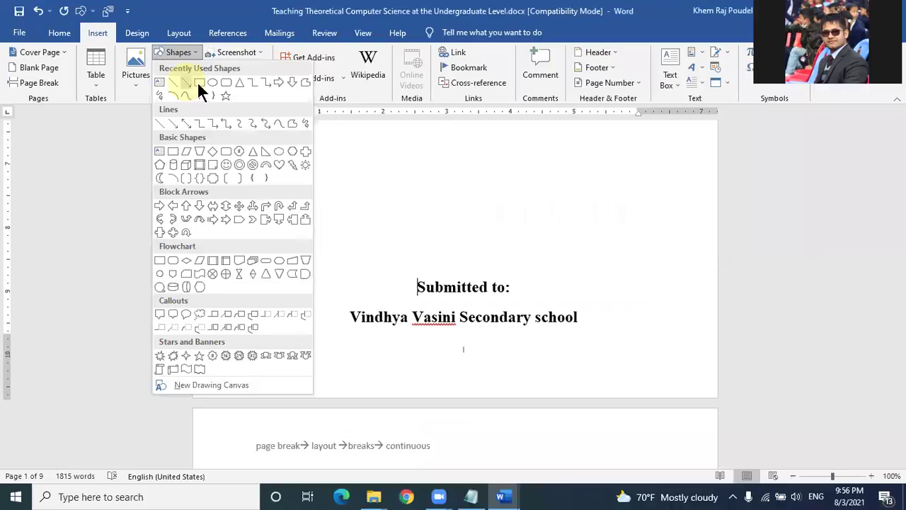
{"action": "left_click", "coordinate": [201, 83]}
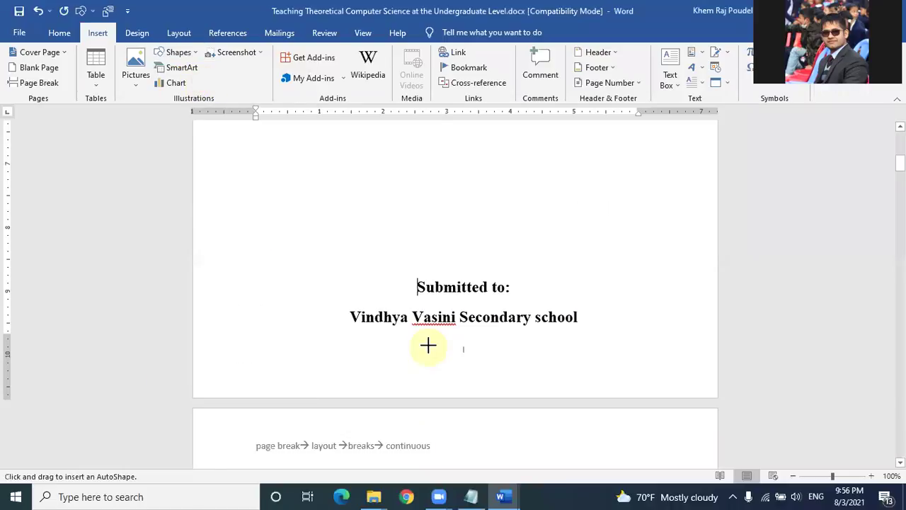
{"action": "left_click_drag", "start_coordinate": [427, 341], "coordinate": [499, 363]}
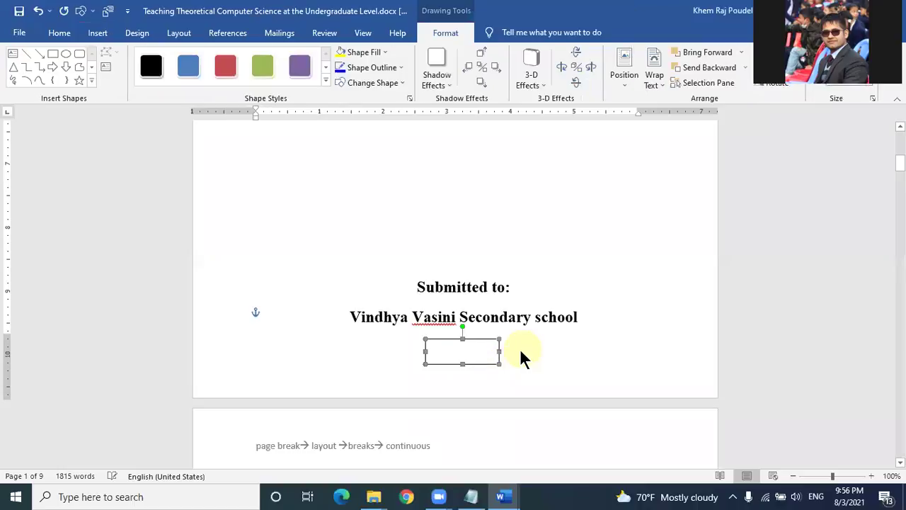